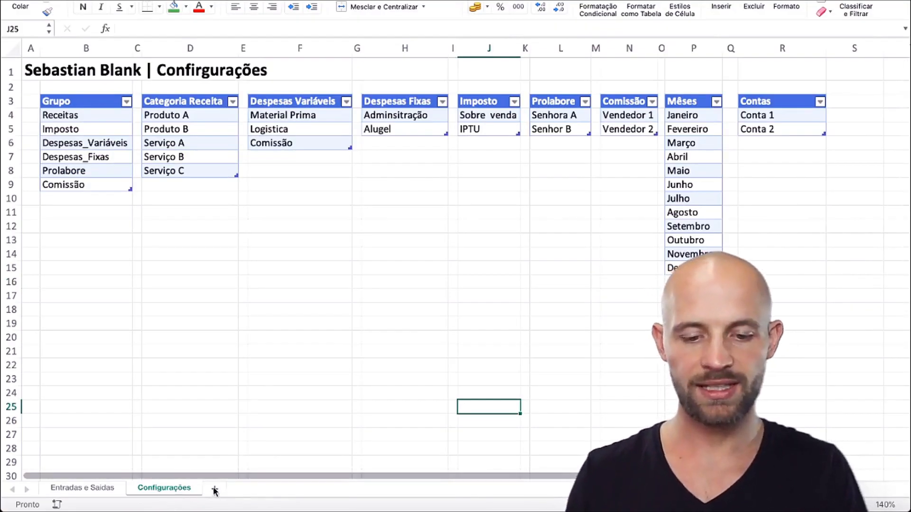
# - Add a new worksheet to the workbook and rename it Tabela
pyautogui.click(215, 489)
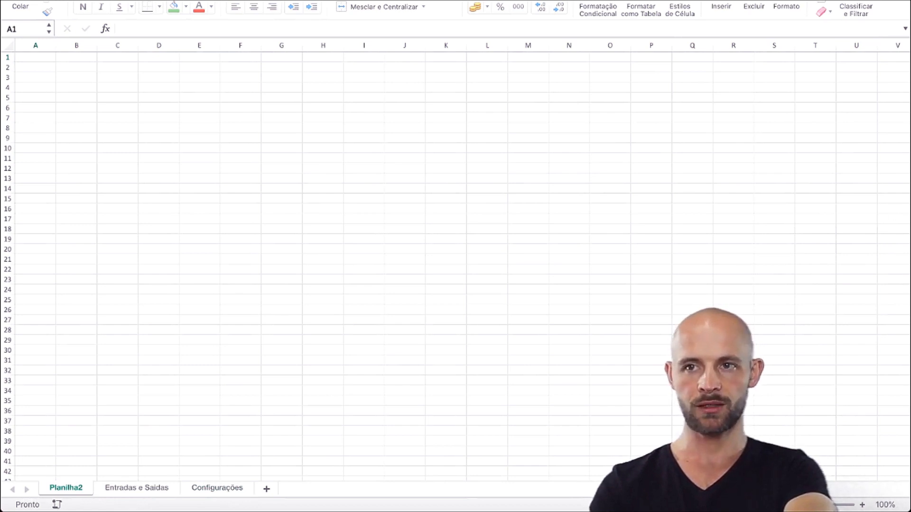
pyautogui.click(77, 490)
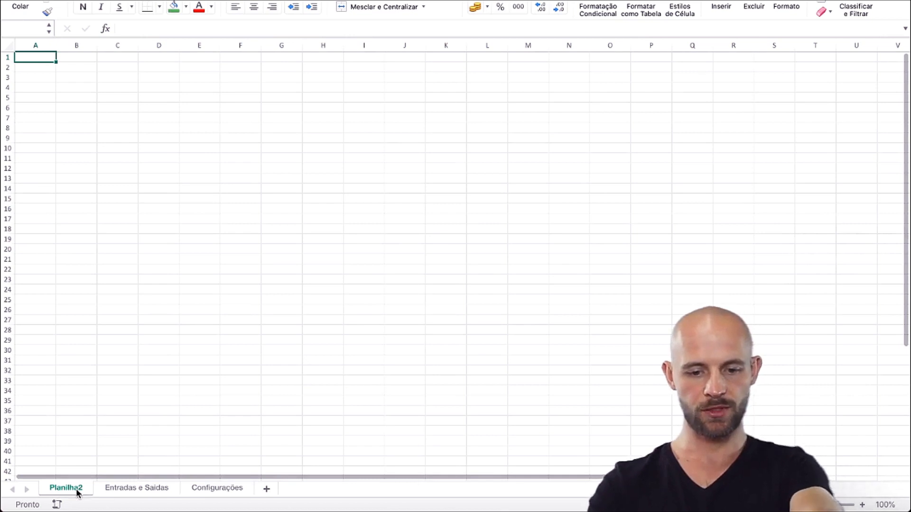
pyautogui.doubleClick(77, 490)
pyautogui.write('T')
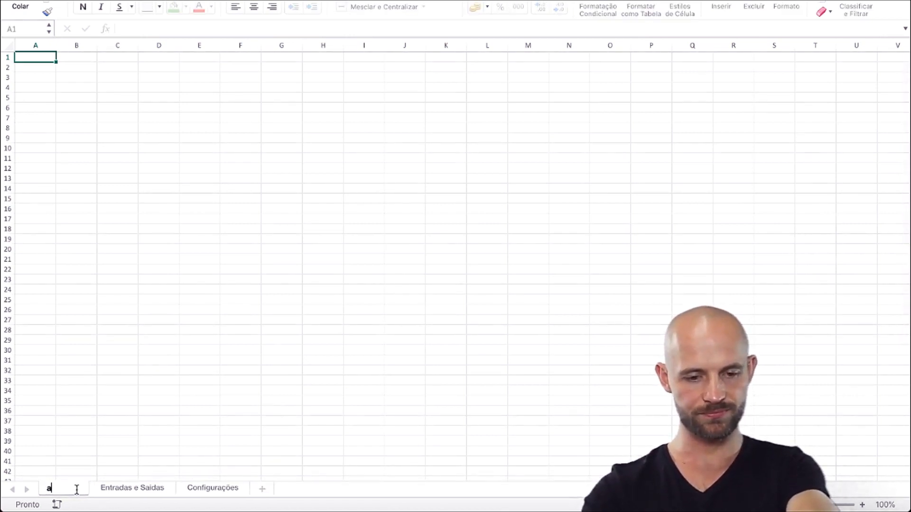
pyautogui.write('abela')
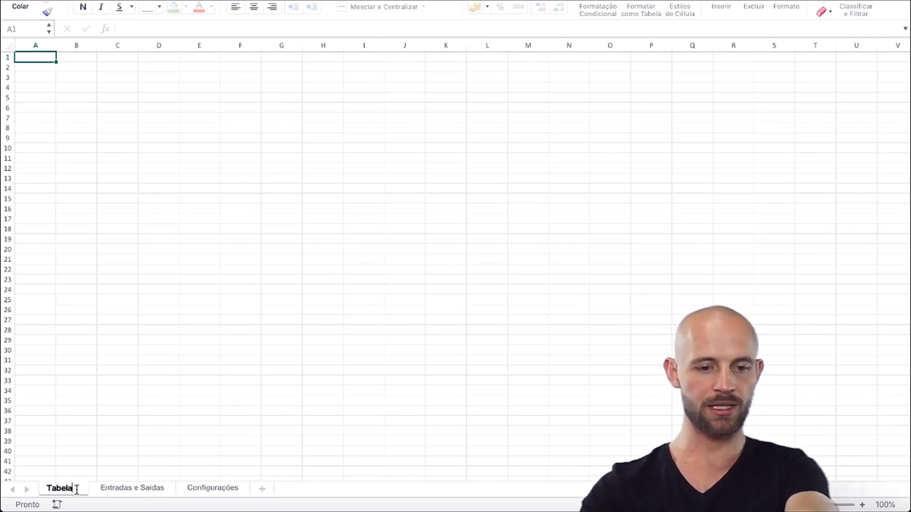
pyautogui.press('Return')
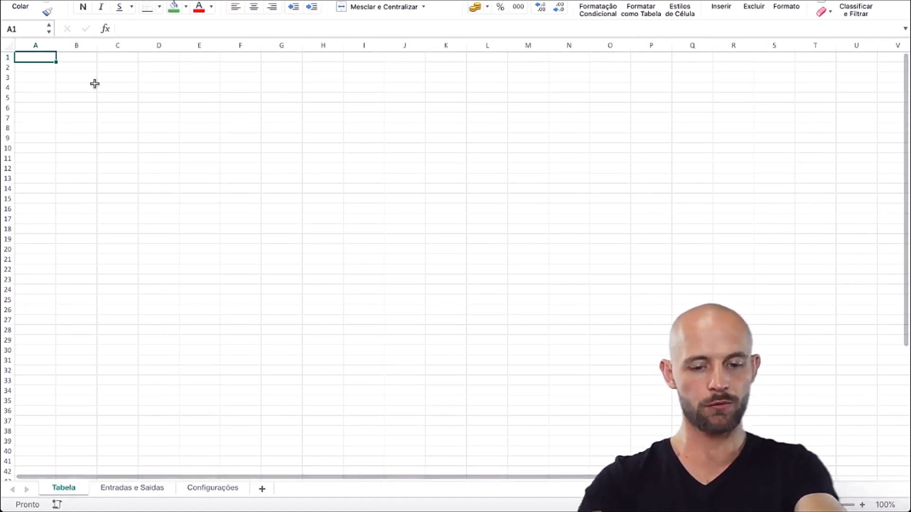
# - Enter a title in cell A1 made of the author's full name followed by "| Fluxo de Caixa"
pyautogui.write('Sebastia')
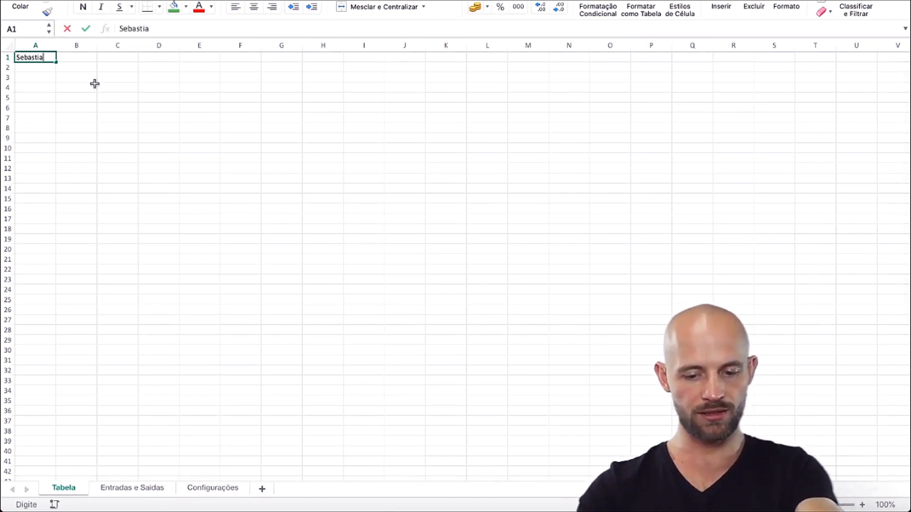
pyautogui.write('n b')
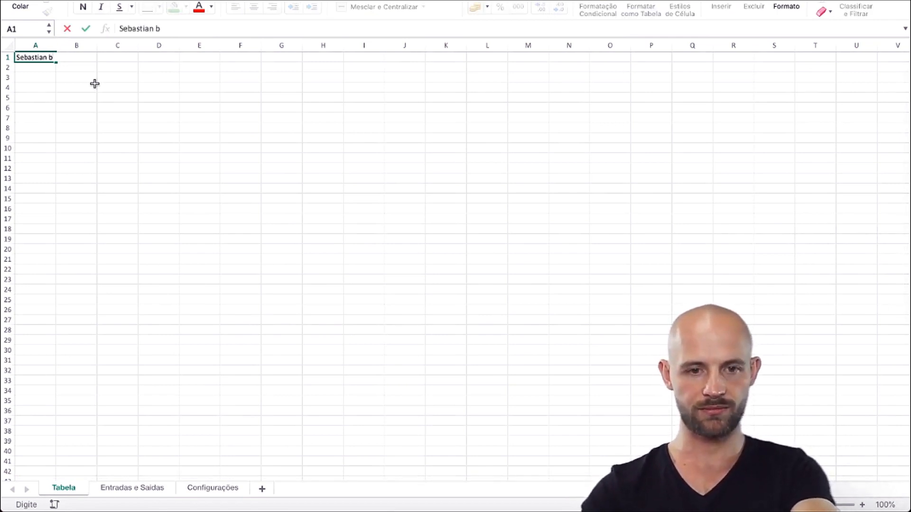
pyautogui.press('BackSpace')
pyautogui.write('Blank')
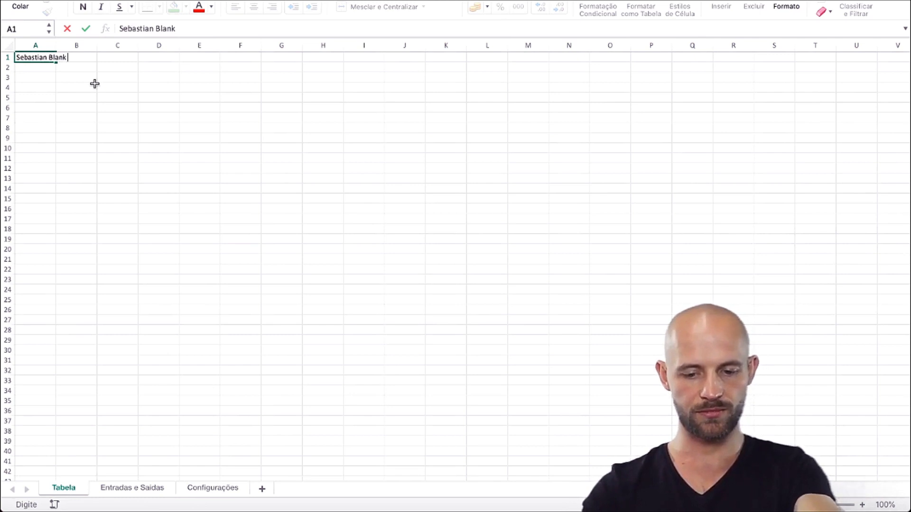
pyautogui.write(' | Flu')
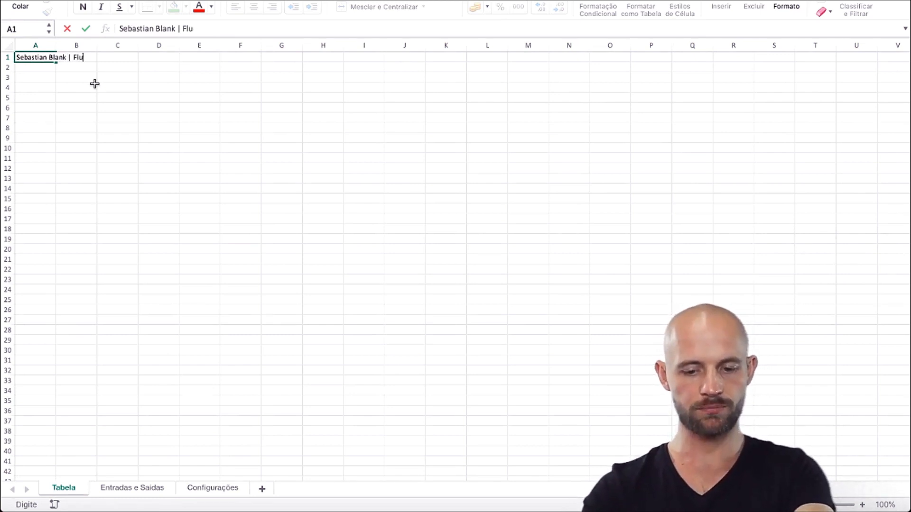
pyautogui.write('xo de Caixa')
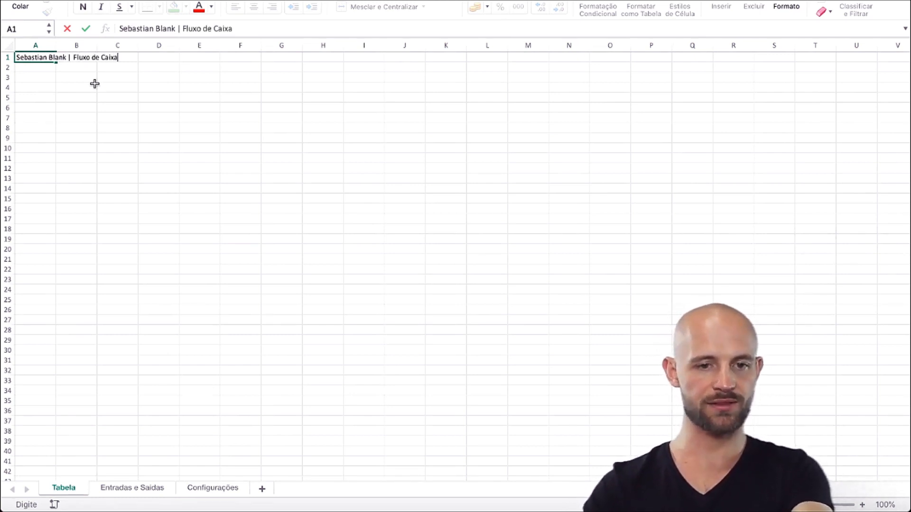
pyautogui.press('Return')
# - Make the title in A1 bold and larger, and narrow column A to a width of about 1,67
pyautogui.press('Up')
pyautogui.press('super+b')
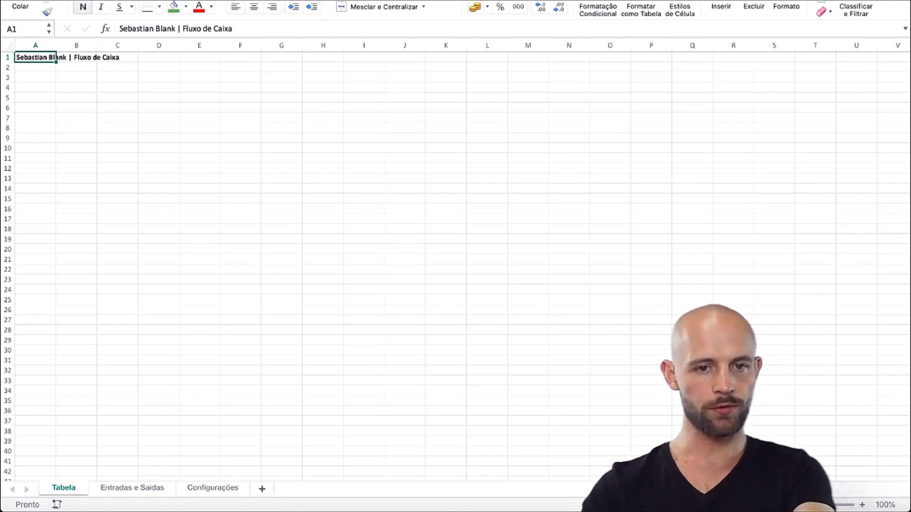
pyautogui.press('Return')
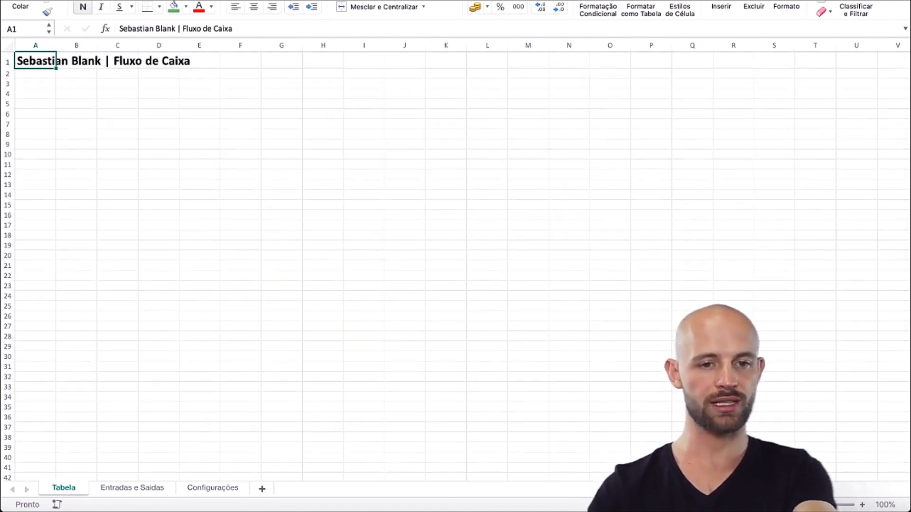
pyautogui.moveTo(55, 45); pyautogui.dragTo(24, 45)
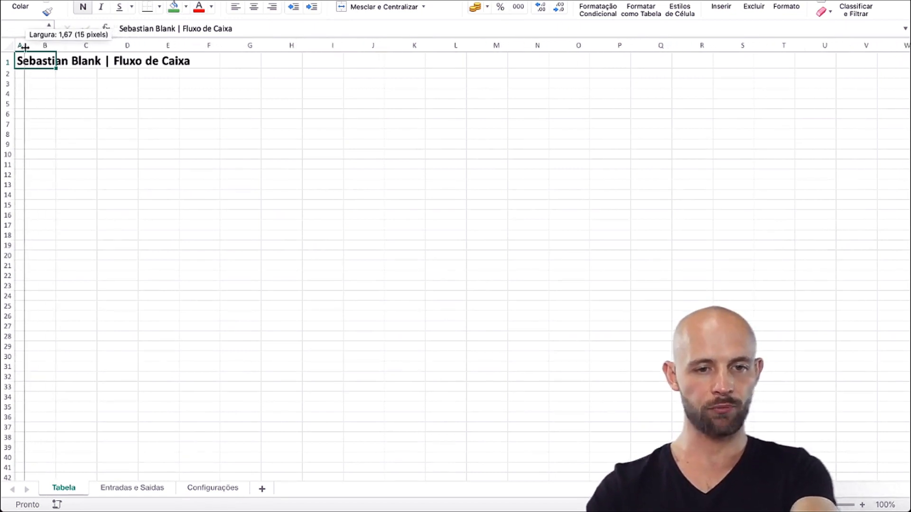
# - Copy the Grupo and Categoria headers from the Entradas e Saídas sheet into cells B2:C2 of the Tabela sheet
pyautogui.click(57, 73)
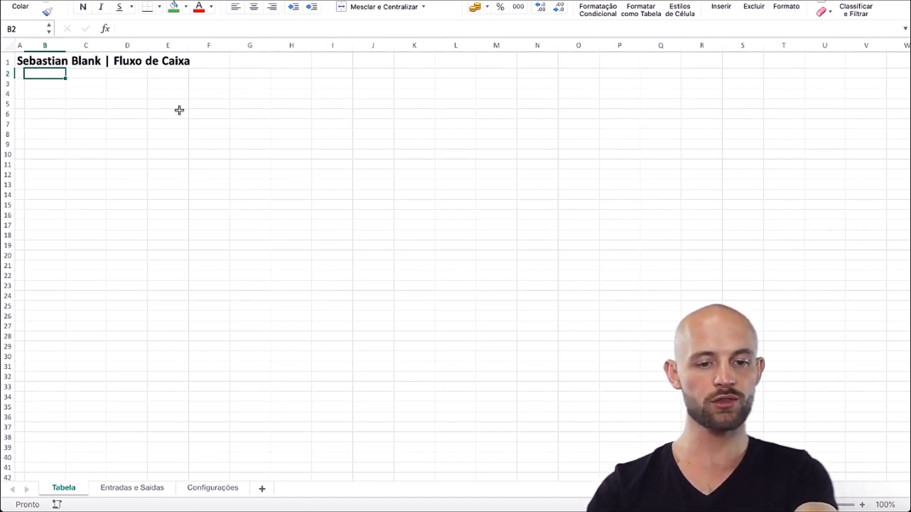
pyautogui.click(143, 487)
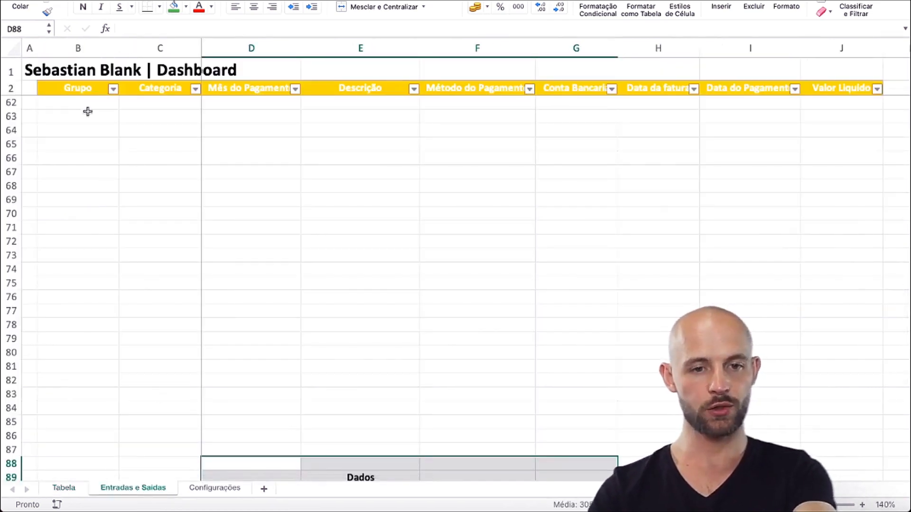
pyautogui.click(81, 89)
pyautogui.scroll(15, 130, 162)
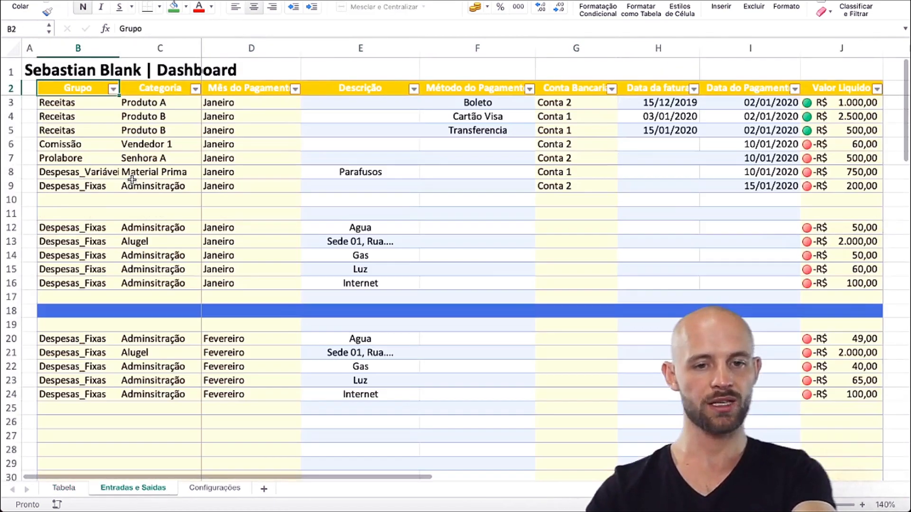
pyautogui.hotkey('shift', 'Right')
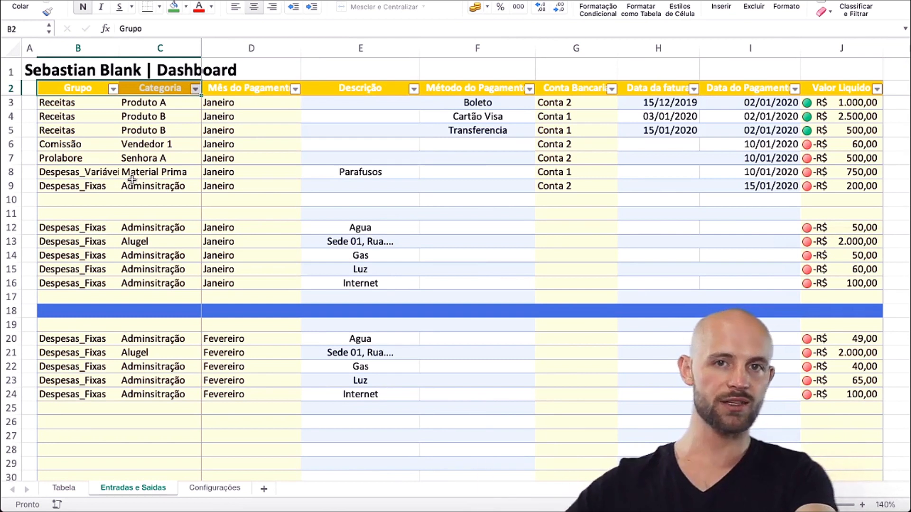
pyautogui.hotkey('ctrl', 'c')
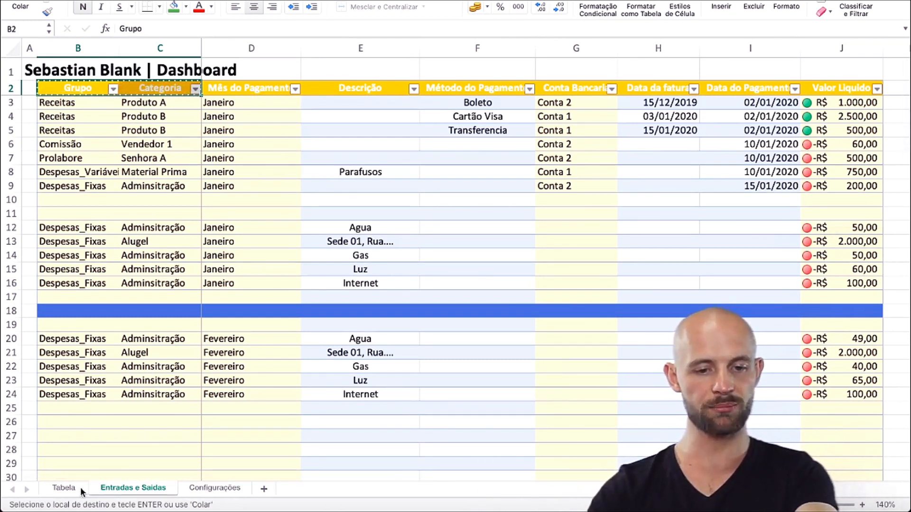
pyautogui.click(56, 489)
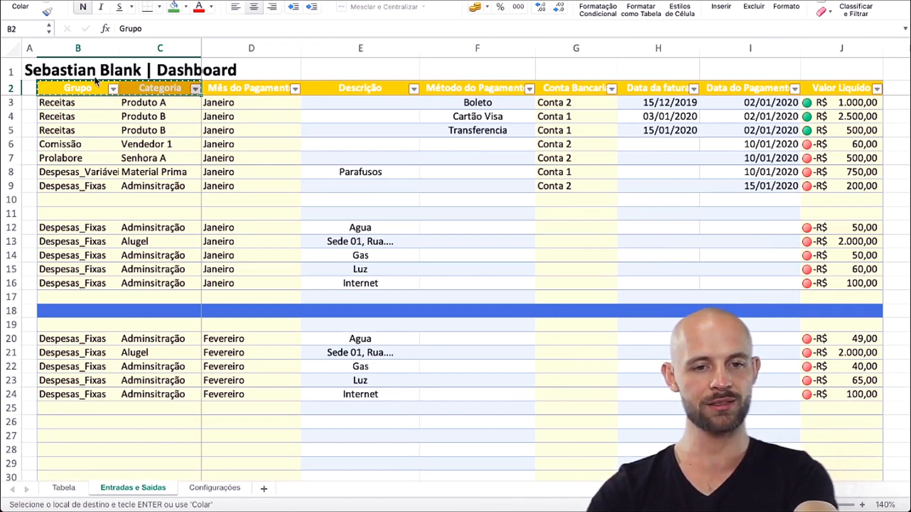
pyautogui.hotkey('shift', 'Right')
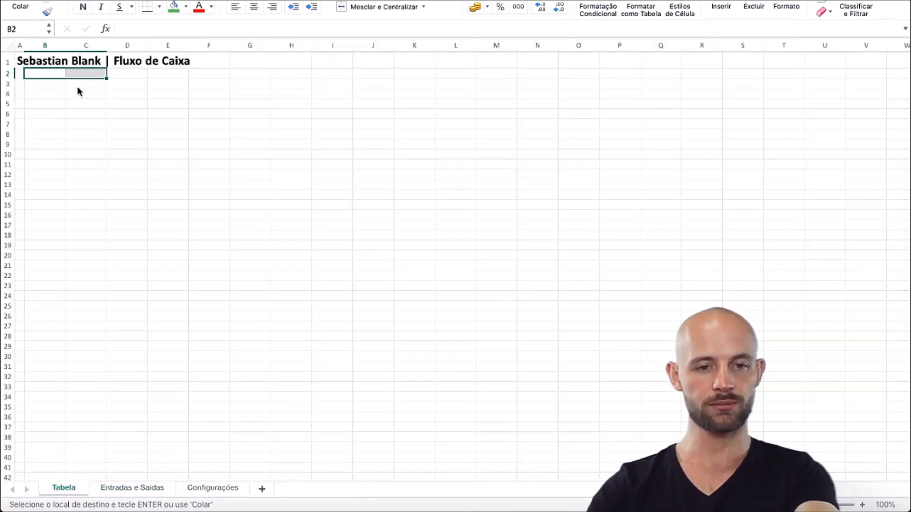
pyautogui.press('super+v')
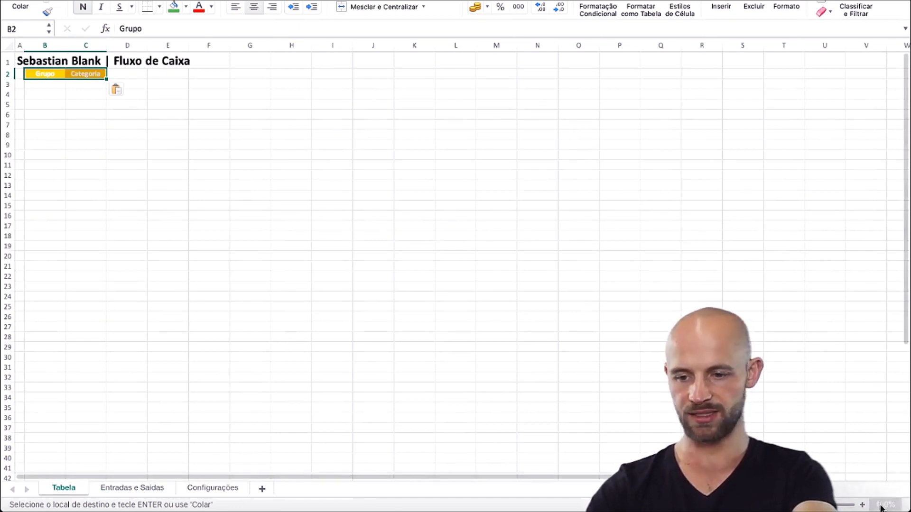
# - Copy the Categoria header into cell D2 and replace its text with Janeiro
pyautogui.click(862, 506)
pyautogui.click(863, 506)
pyautogui.click(863, 506)
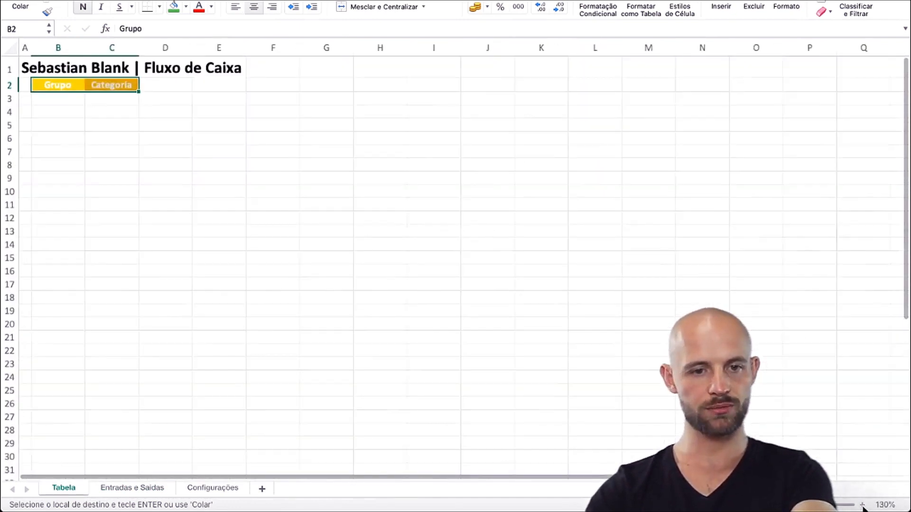
pyautogui.click(863, 506)
pyautogui.click(862, 505)
pyautogui.click(862, 506)
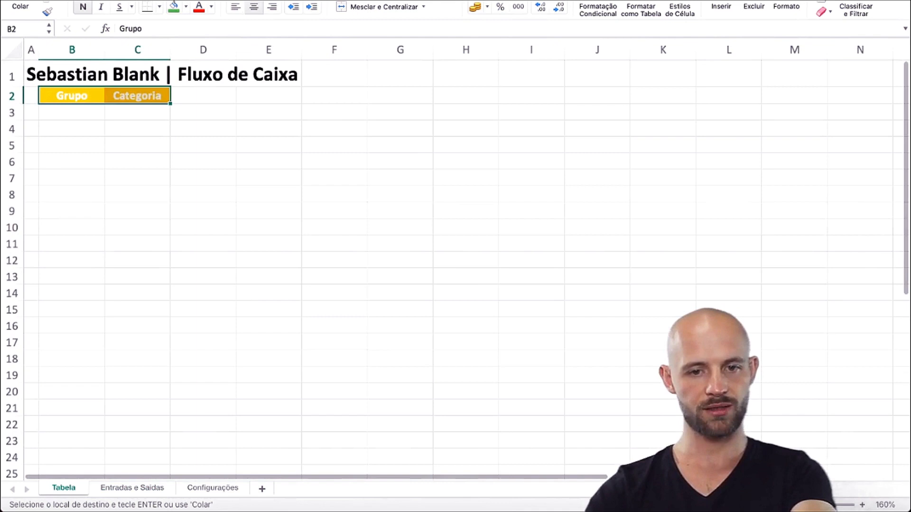
pyautogui.click(247, 217)
pyautogui.click(156, 96)
pyautogui.press('super+c')
pyautogui.click(213, 95)
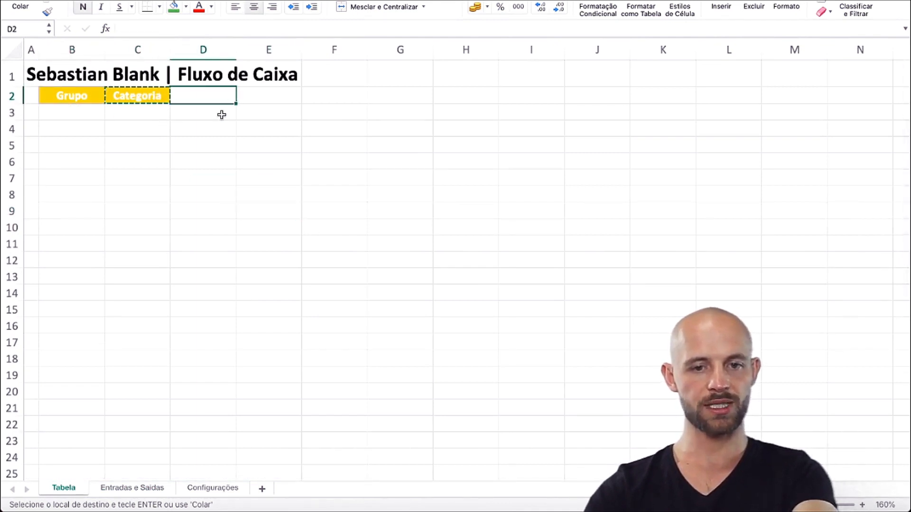
pyautogui.press('super+v')
pyautogui.write('Jane')
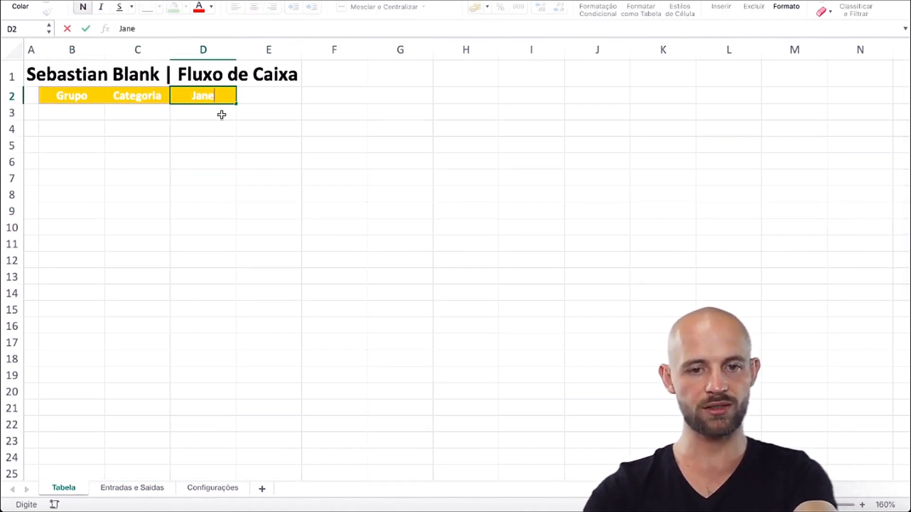
pyautogui.write('iro')
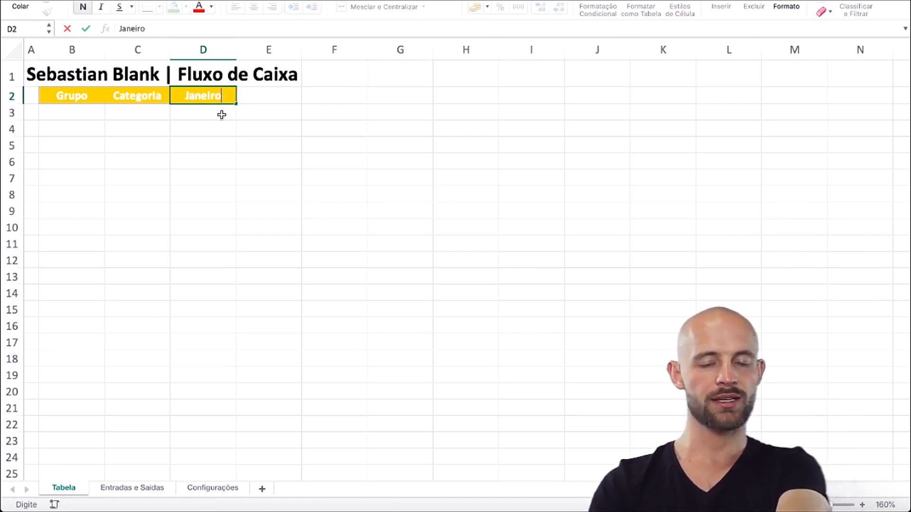
pyautogui.press('super+Return')
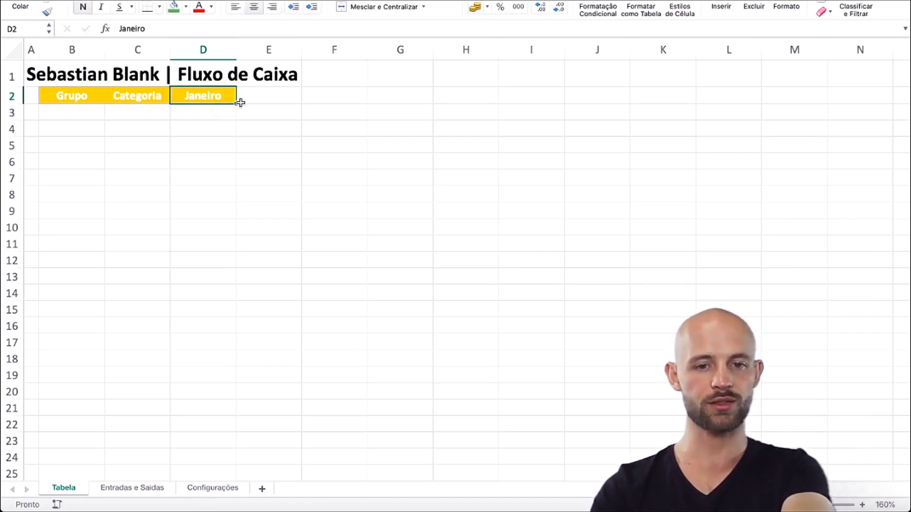
# - Fill the Janeiro header across row 2 as a month series up to Dezembro in column O
pyautogui.moveTo(238, 102); pyautogui.dragTo(698, 247)
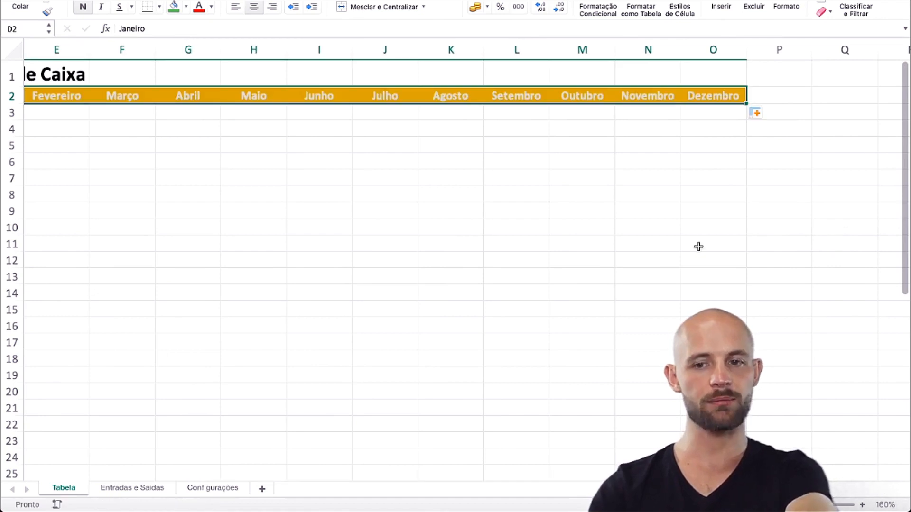
pyautogui.click(649, 165)
pyautogui.hscroll(-5, 649, 165)
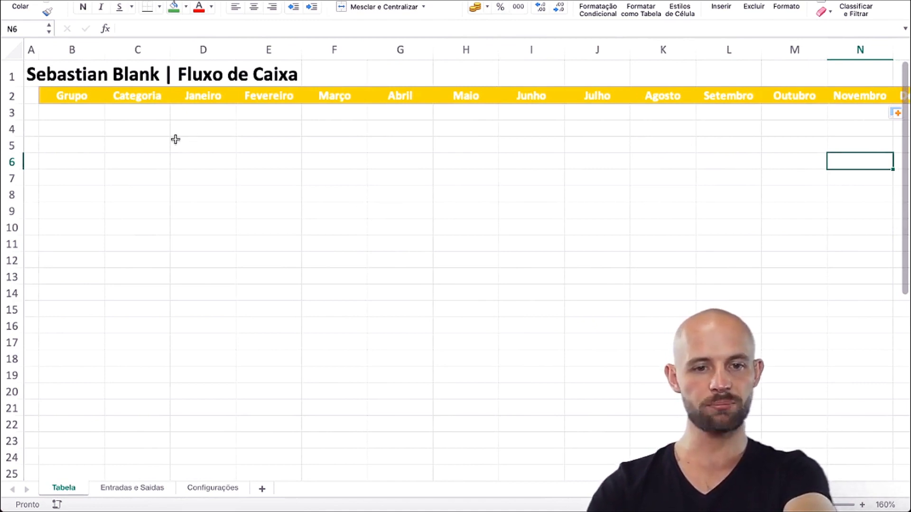
pyautogui.hscroll(1, 142, 133)
# - Try to apply list validation to cell B4 using the source =Produtos
pyautogui.click(80, 125)
pyautogui.hscroll(-1, 81, 126)
pyautogui.hscroll(1, 80, 125)
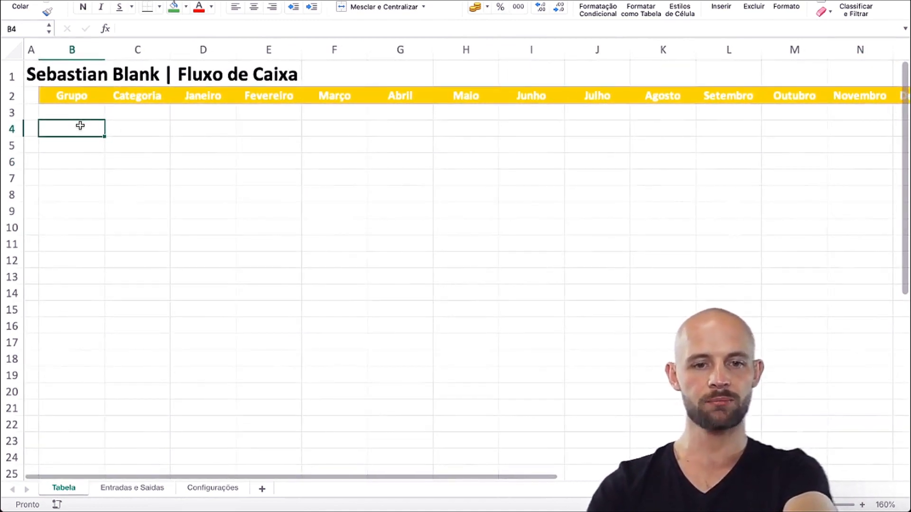
pyautogui.press('Up')
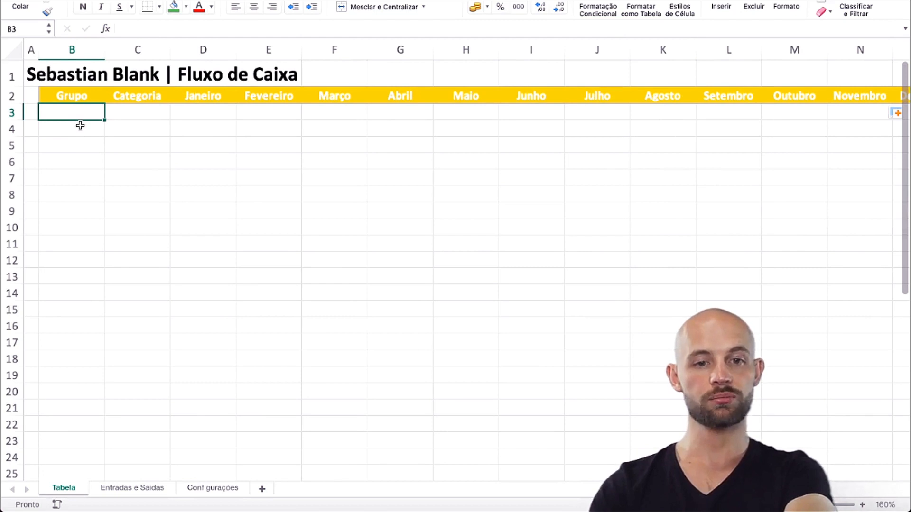
pyautogui.click(81, 125)
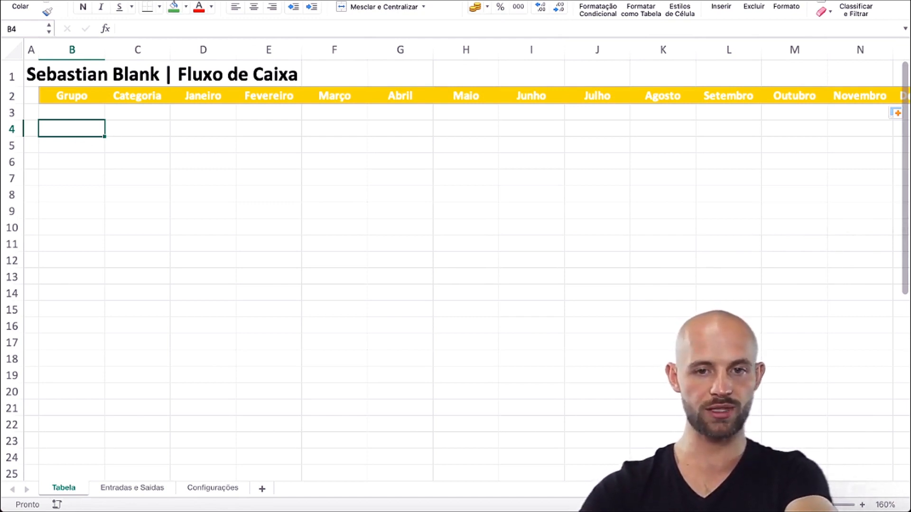
pyautogui.click(338, 0)
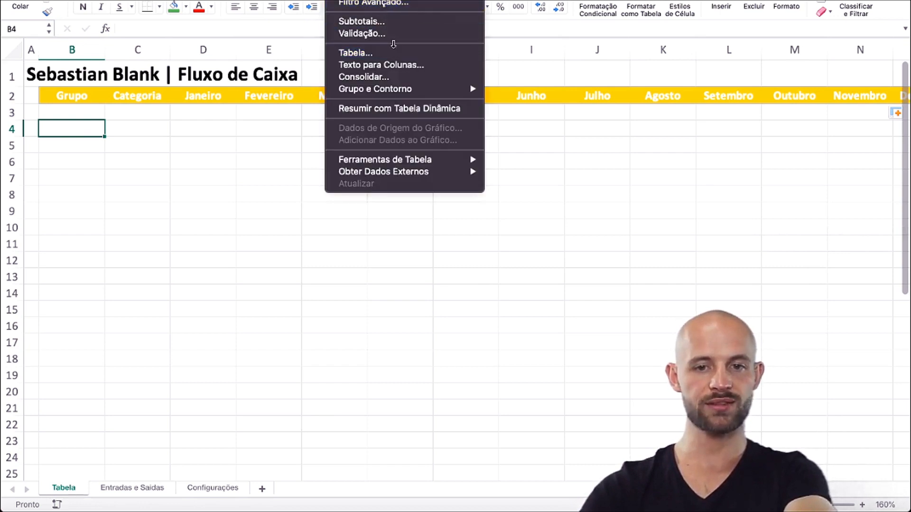
pyautogui.click(396, 33)
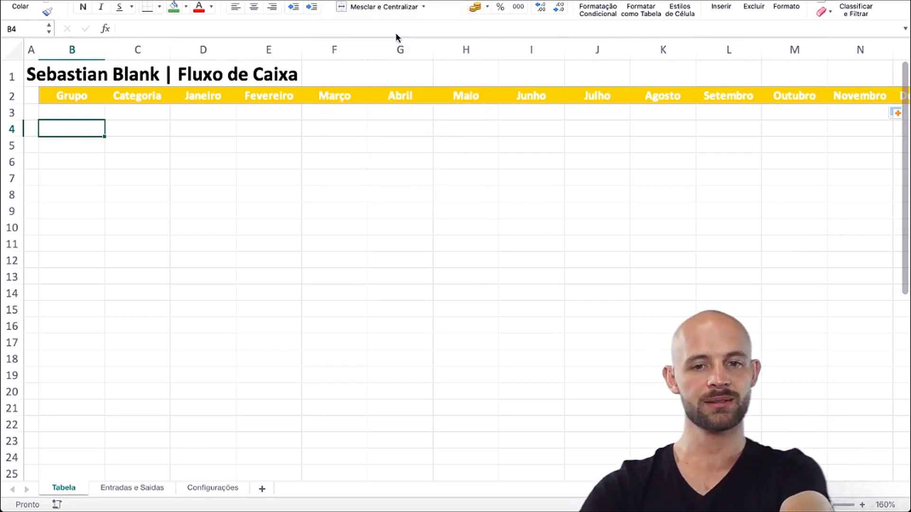
pyautogui.click(384, 113)
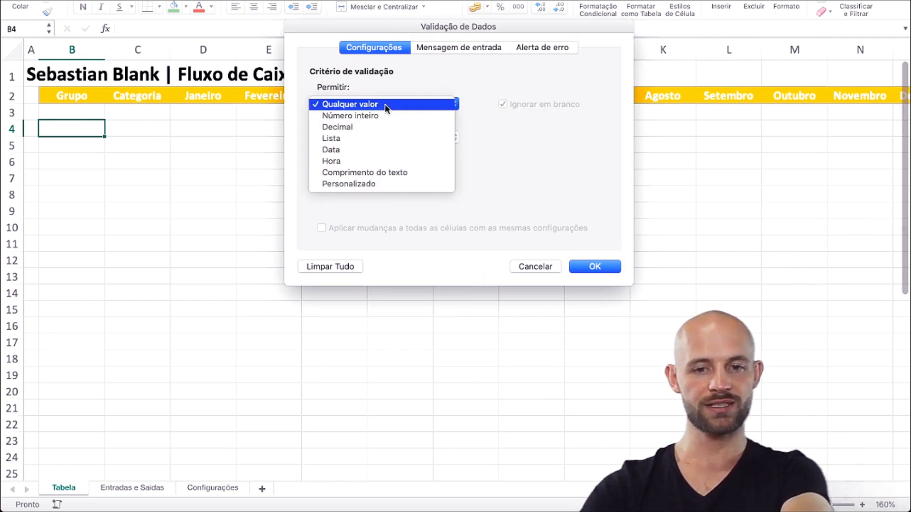
pyautogui.click(386, 139)
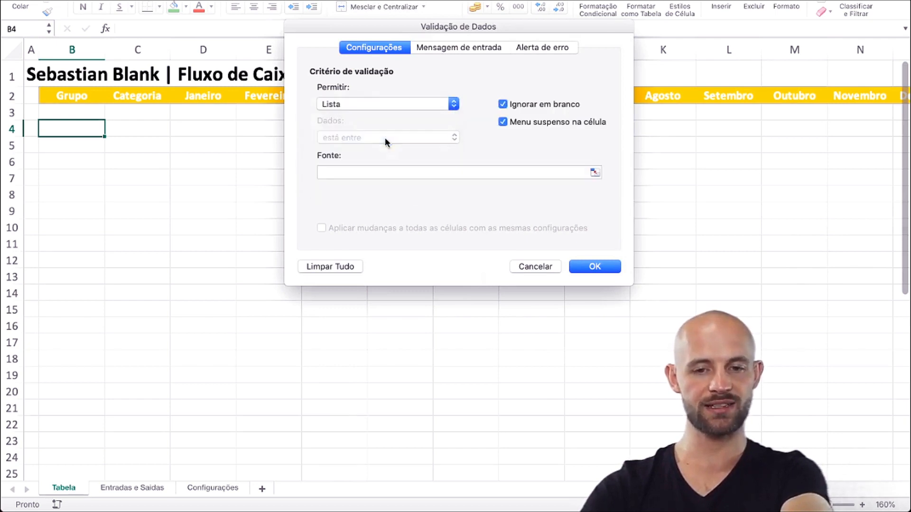
pyautogui.click(393, 169)
pyautogui.write('=')
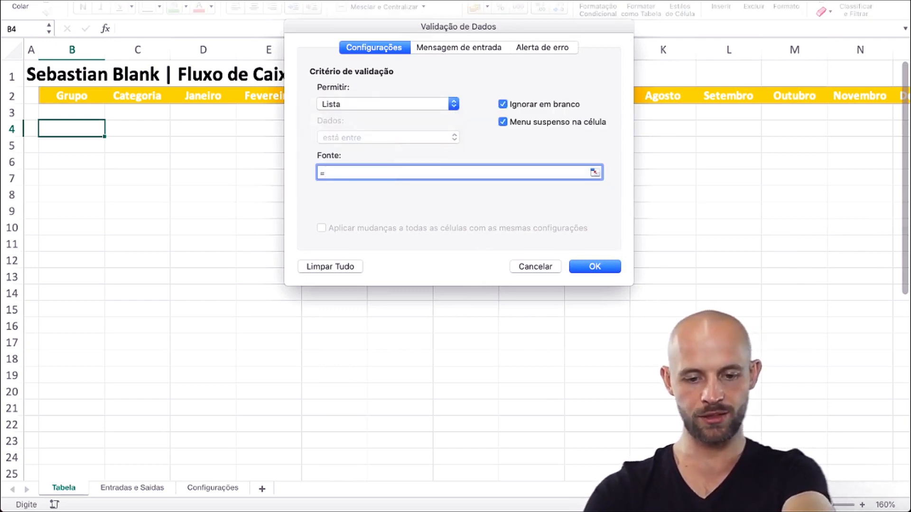
pyautogui.write('Produtos')
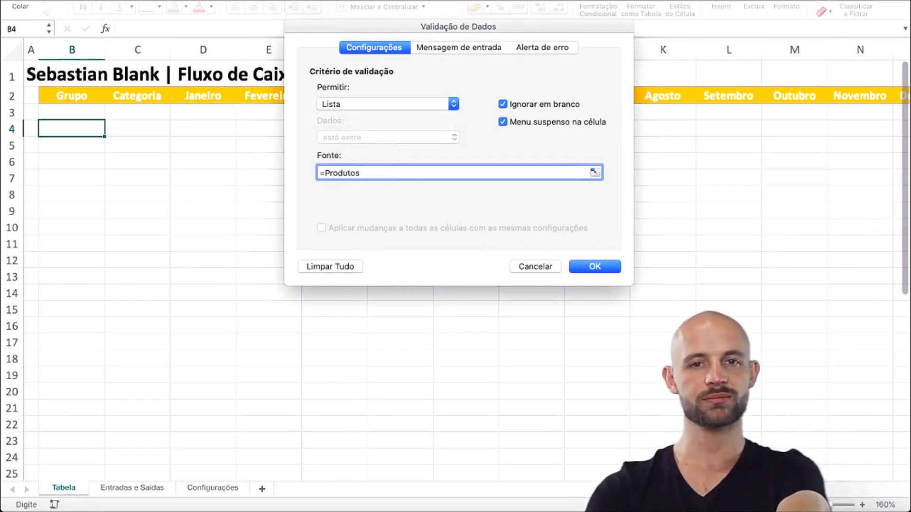
pyautogui.press('Return')
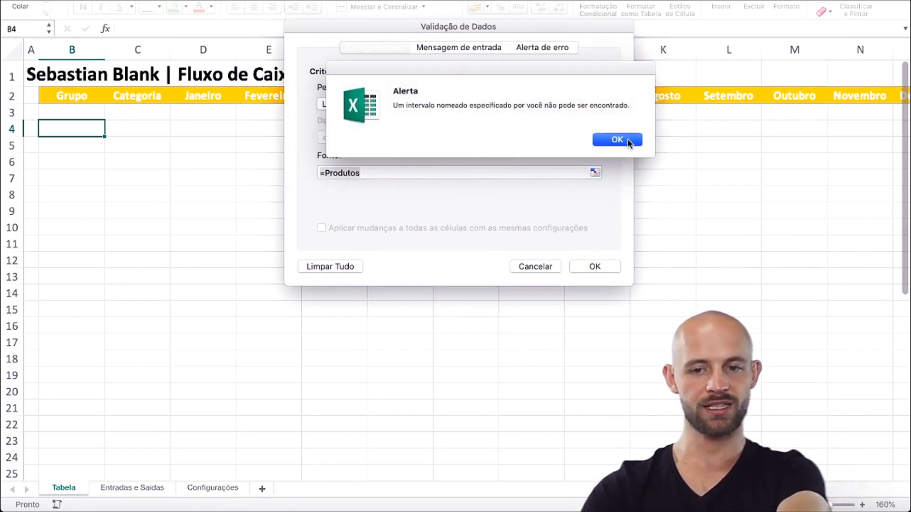
pyautogui.click(628, 140)
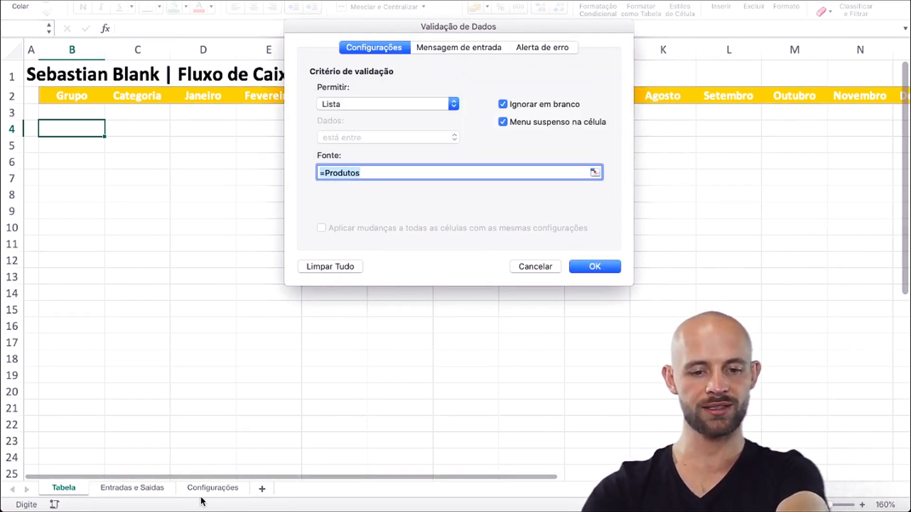
pyautogui.press('Escape')
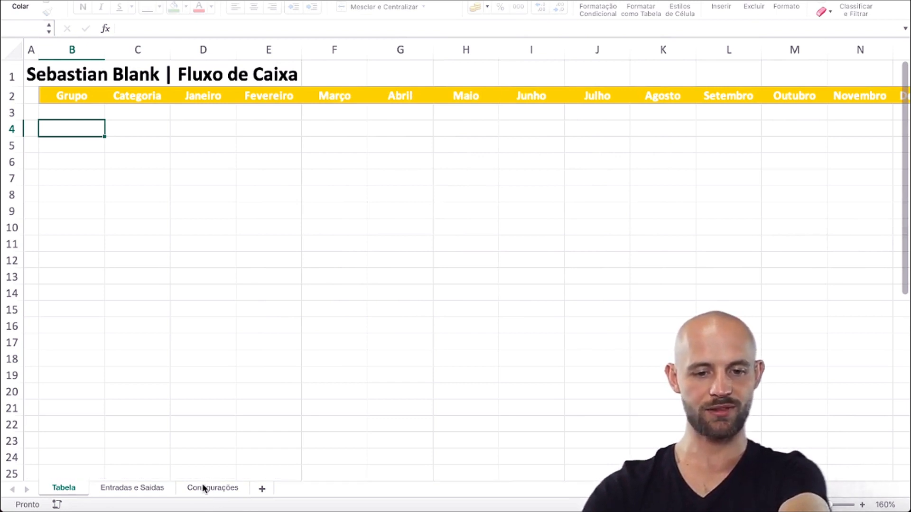
# - Check the Categoria Receita entries and the matching group name in the Grupo table on the Configurações sheet
pyautogui.click(212, 488)
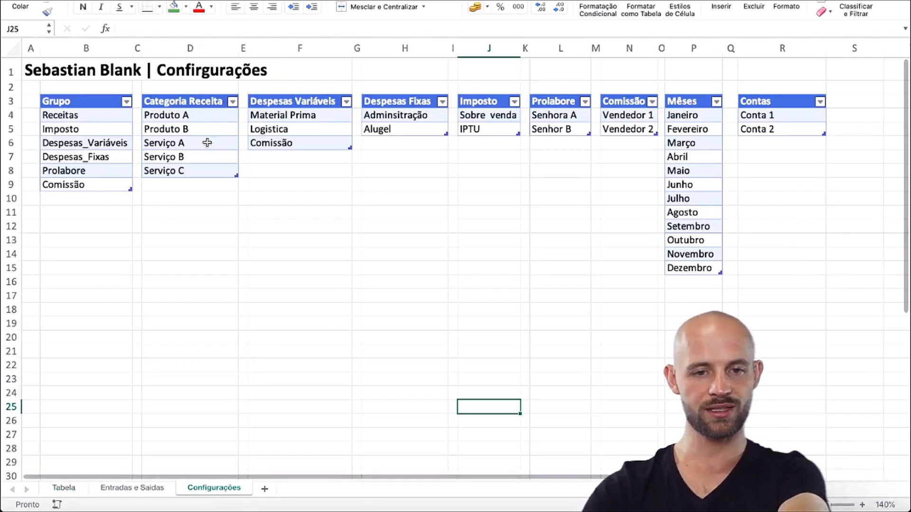
pyautogui.click(199, 96)
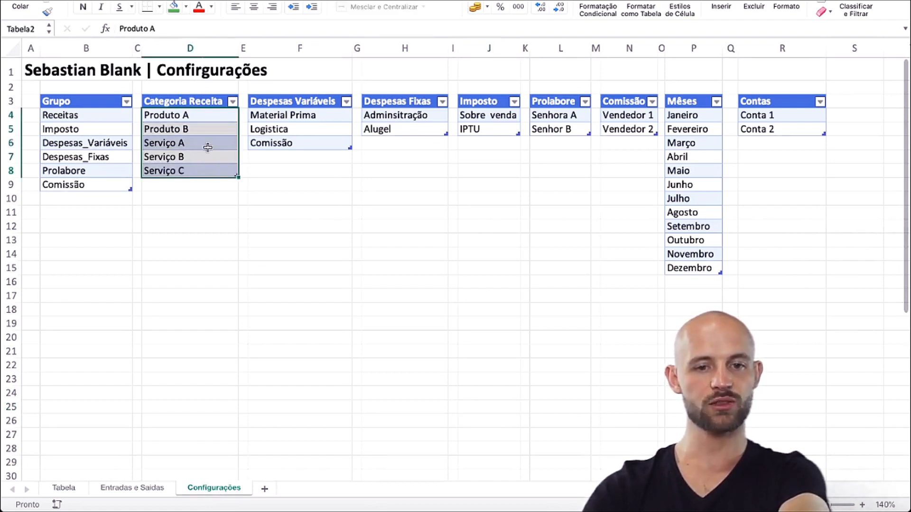
pyautogui.click(82, 112)
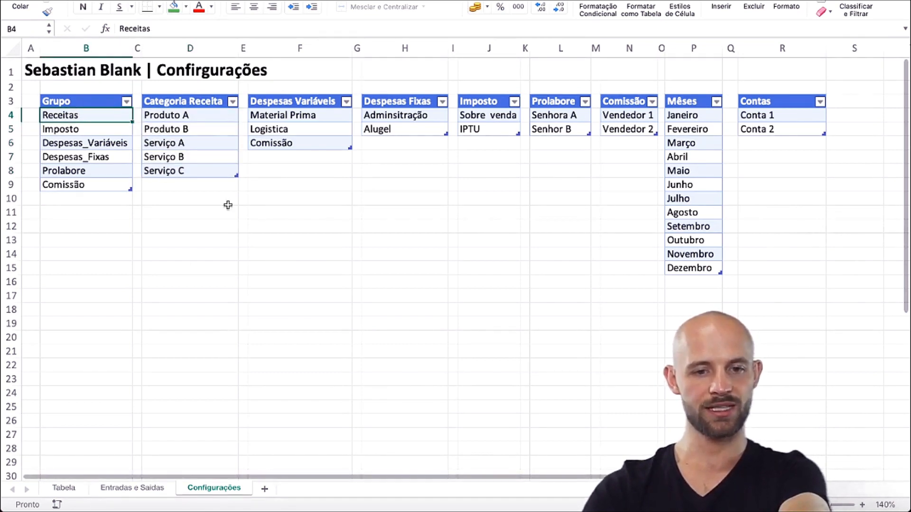
pyautogui.click(67, 489)
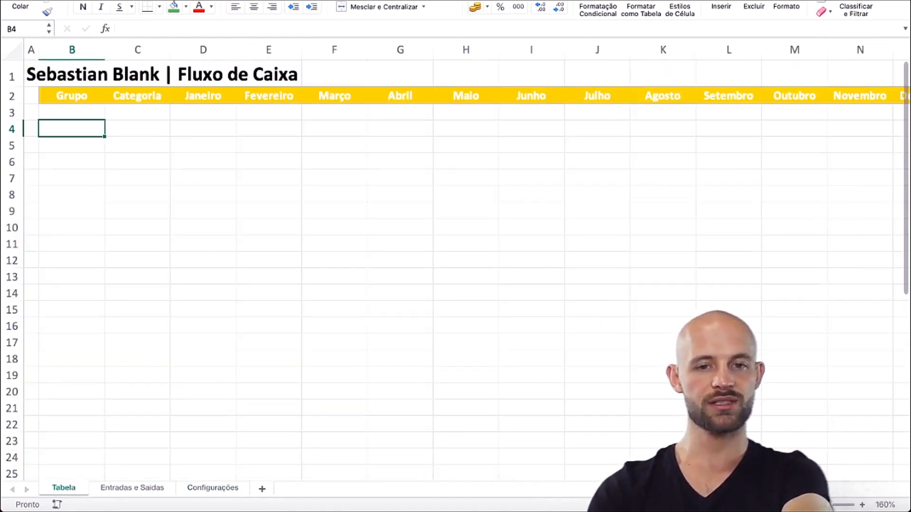
# - Apply list validation to cell B4 of the Tabela sheet with the source =Receitas
pyautogui.click(343, 0)
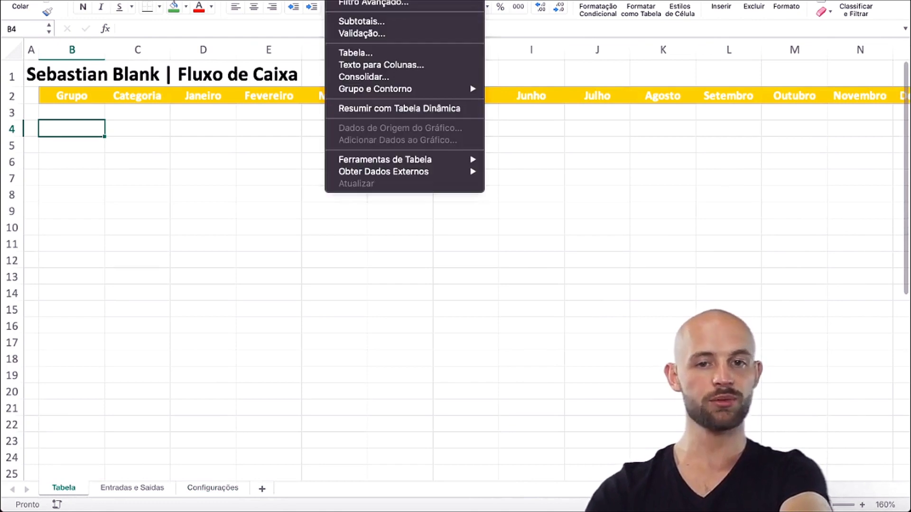
pyautogui.click(379, 33)
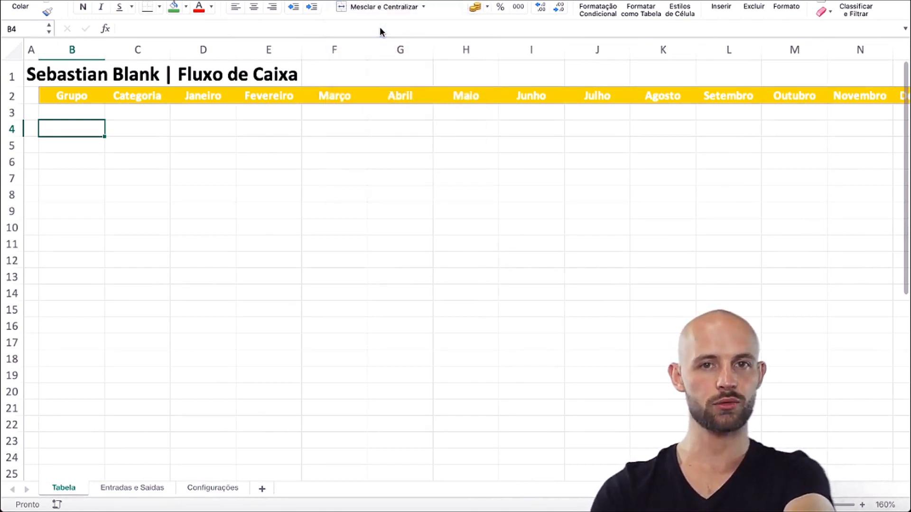
pyautogui.click(405, 104)
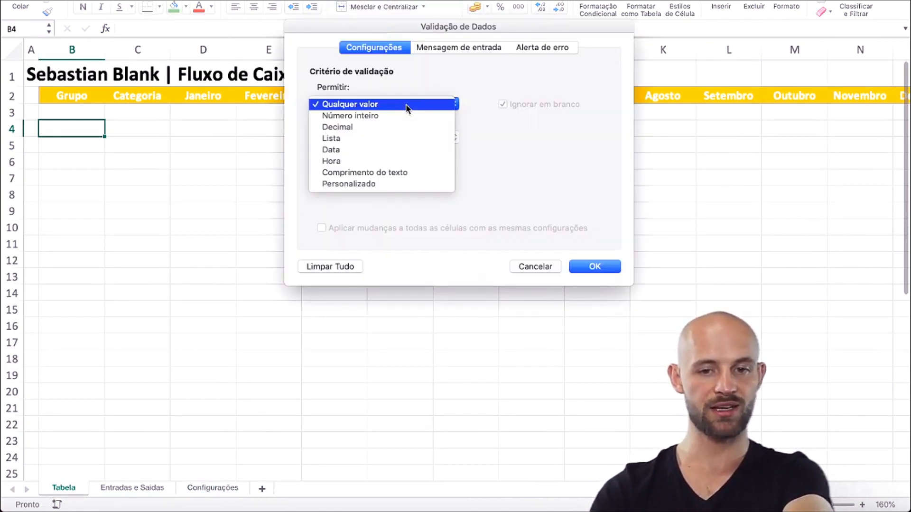
pyautogui.click(395, 137)
pyautogui.click(351, 173)
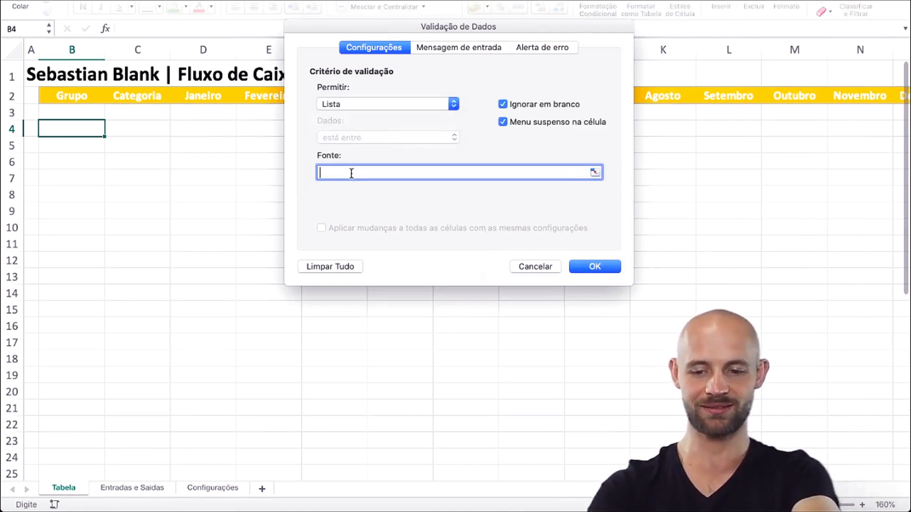
pyautogui.write('=')
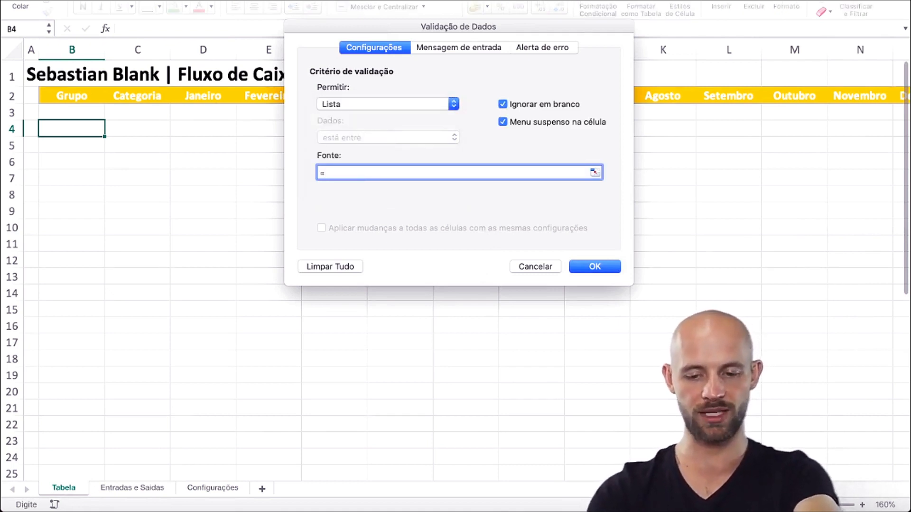
pyautogui.write('Receita')
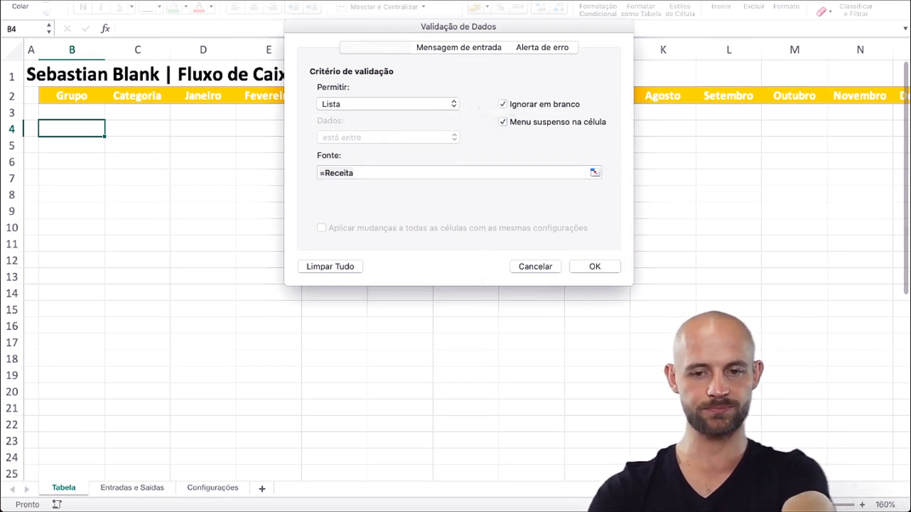
pyautogui.click(616, 139)
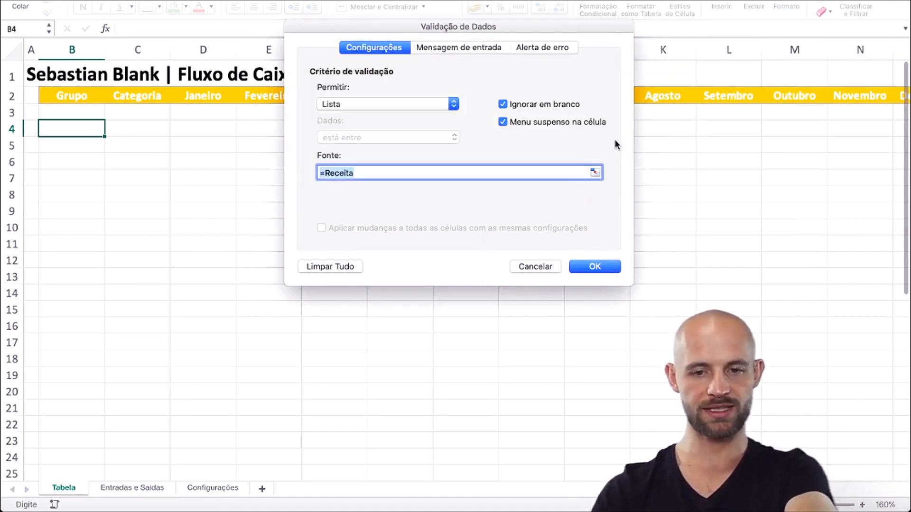
pyautogui.press('Right')
pyautogui.press('super+a')
pyautogui.write('=Receitas')
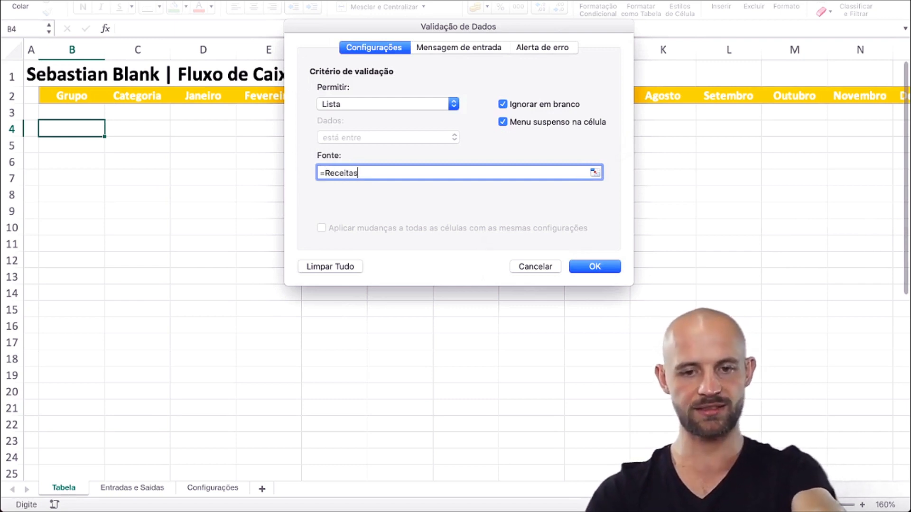
pyautogui.press('Return')
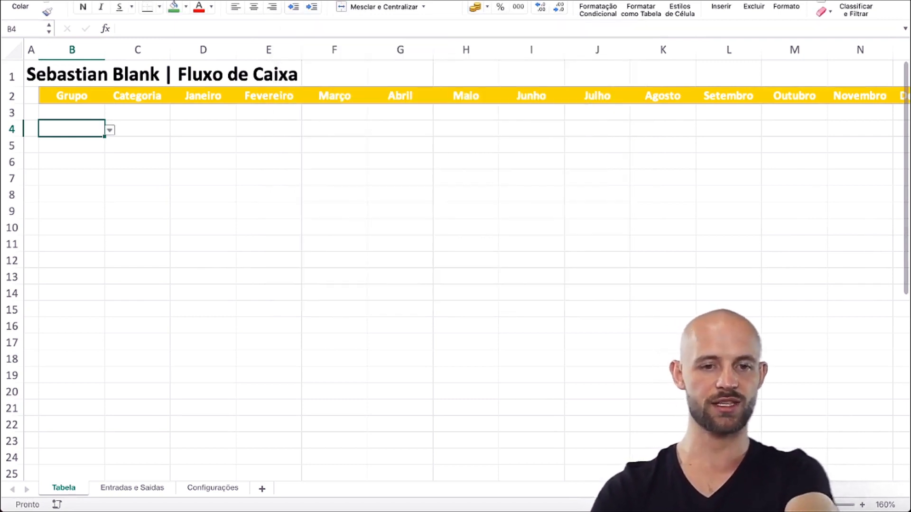
# - Choose Produto A from the list in cell B4 and give the cell a light yellow fill
pyautogui.click(110, 130)
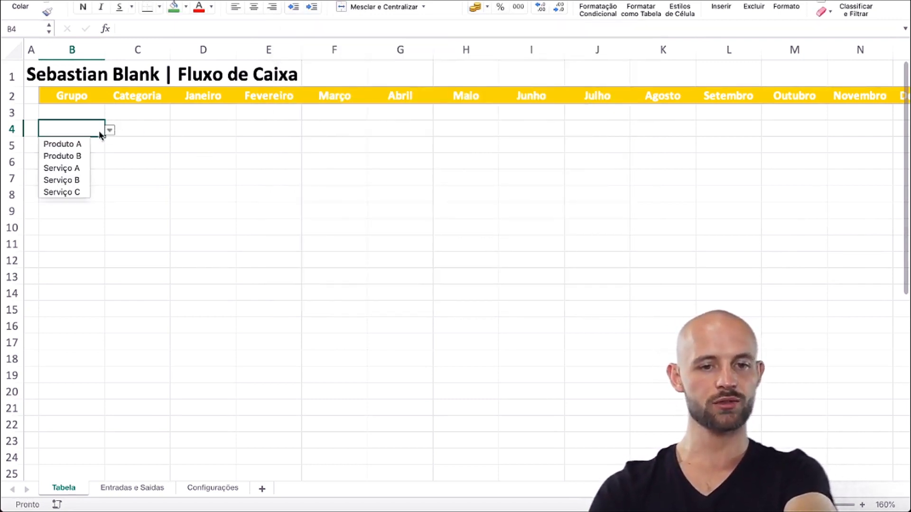
pyautogui.press('Return')
pyautogui.click(186, 7)
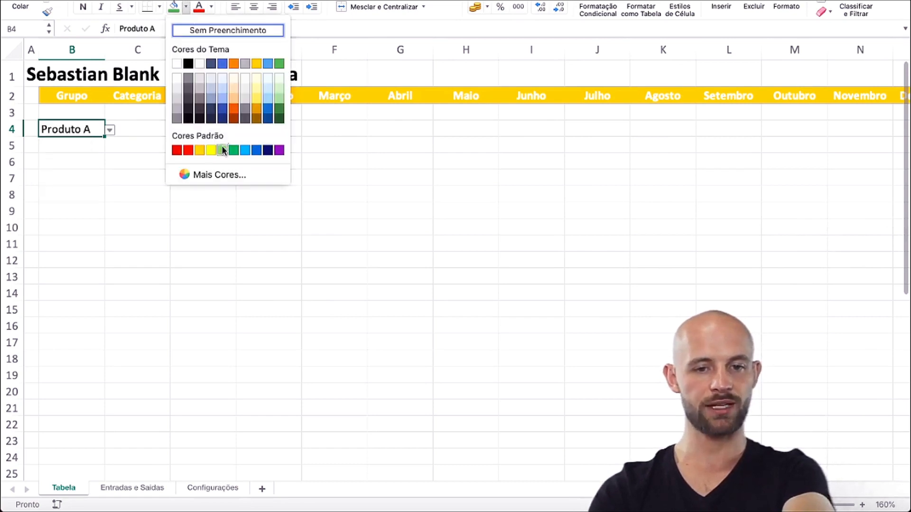
pyautogui.click(256, 80)
pyautogui.click(172, 173)
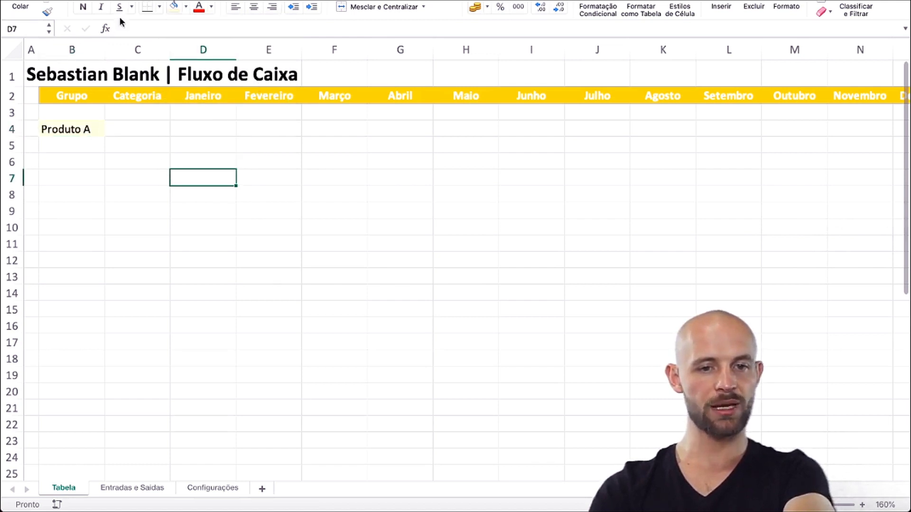
# - Widen column B slightly on the Tabela sheet
pyautogui.moveTo(107, 40); pyautogui.dragTo(124, 42)
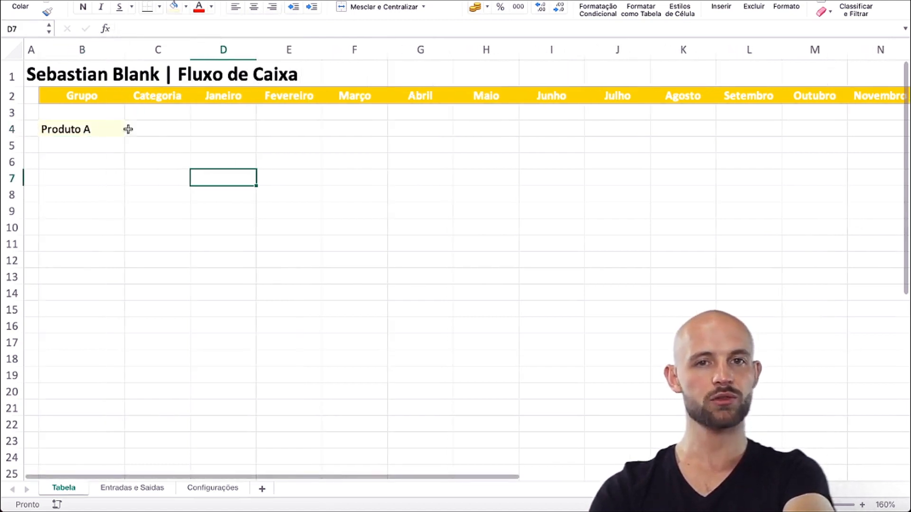
pyautogui.click(110, 125)
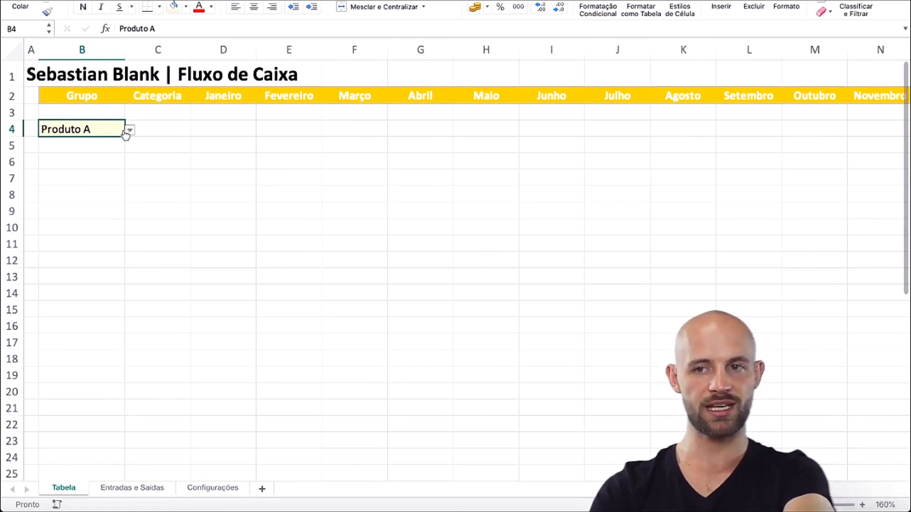
pyautogui.click(164, 129)
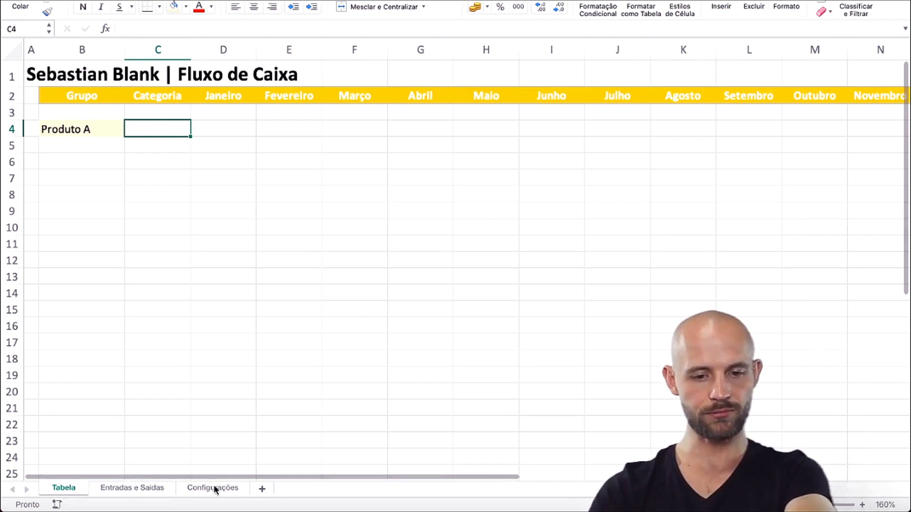
# - Copy the six Grupo entries from the Configurações sheet and paste them as values only from cell C4 of the Tabela sheet
pyautogui.hotkey('ctrl', 'pagedown')
pyautogui.hotkey('ctrl', 'pagedown')
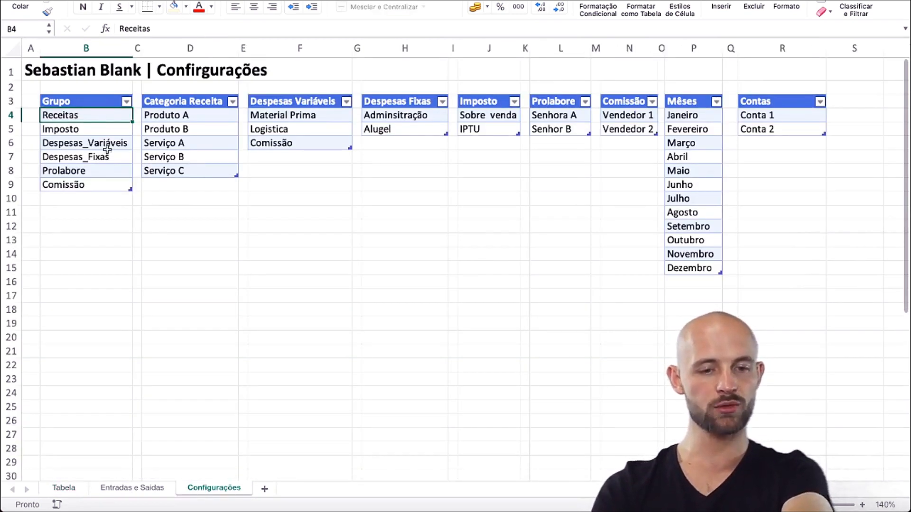
pyautogui.keyDown('shift'); pyautogui.click(103, 184); pyautogui.keyUp('shift')
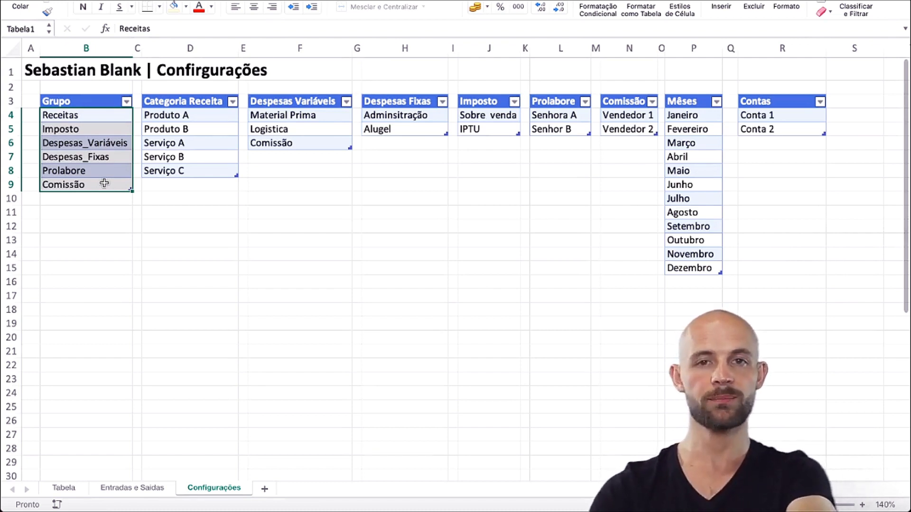
pyautogui.hotkey('ctrl', 'c')
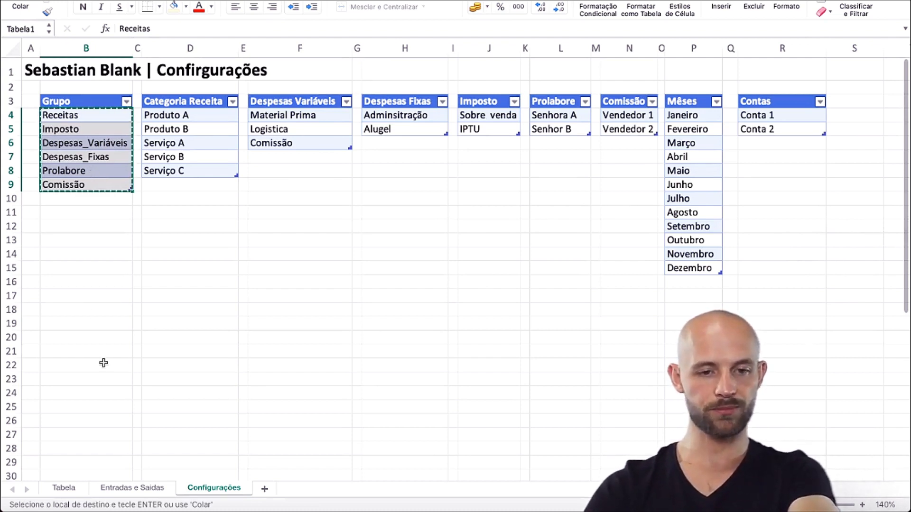
pyautogui.click(62, 488)
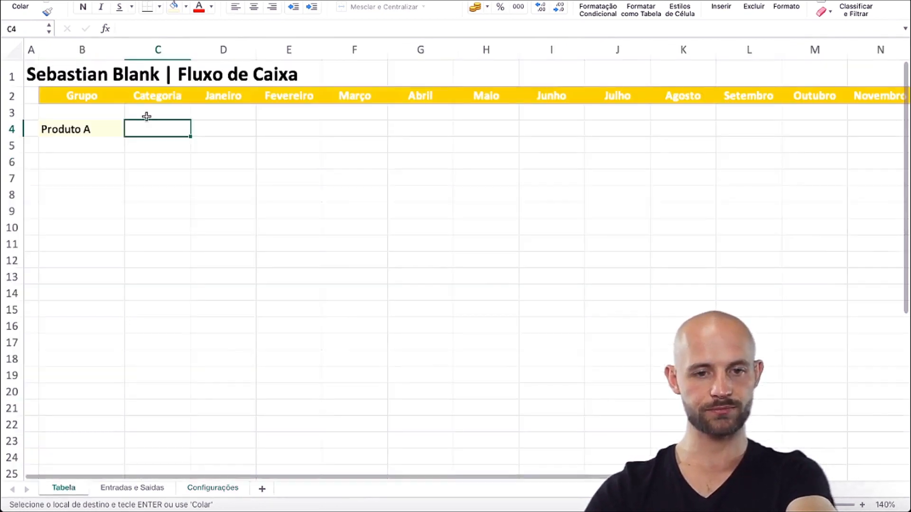
pyautogui.rightClick(152, 124)
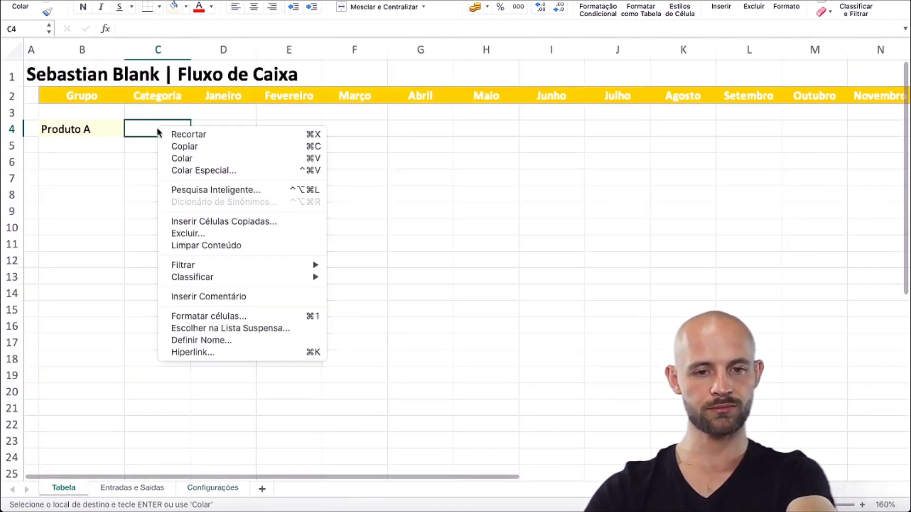
pyautogui.click(230, 172)
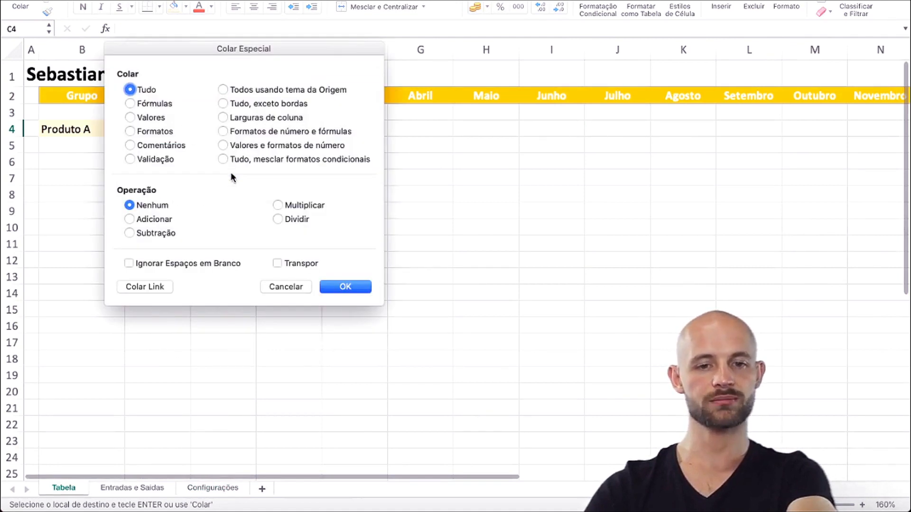
pyautogui.click(151, 121)
pyautogui.click(350, 287)
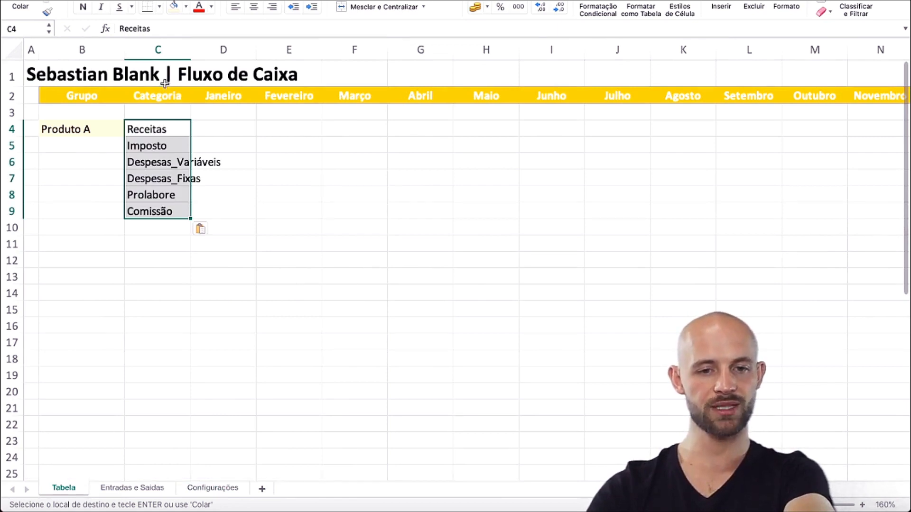
# - Widen column C on the Tabela sheet so that Despesas_Variáveis fits inside its cell
pyautogui.click(174, 163)
pyautogui.press('Down')
pyautogui.press('Down')
pyautogui.press('Down')
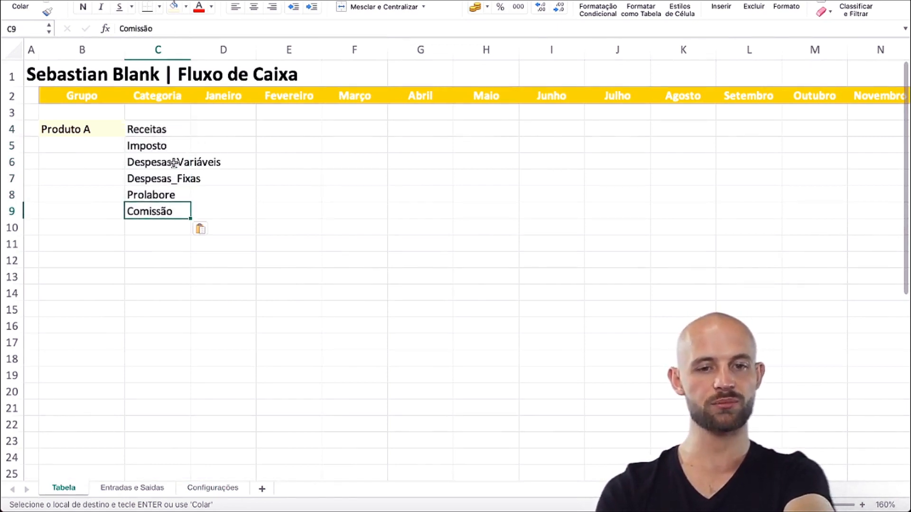
pyautogui.press('Up')
pyautogui.press('Up')
pyautogui.press('Up')
pyautogui.press('Up')
pyautogui.press('Up')
pyautogui.press('Right')
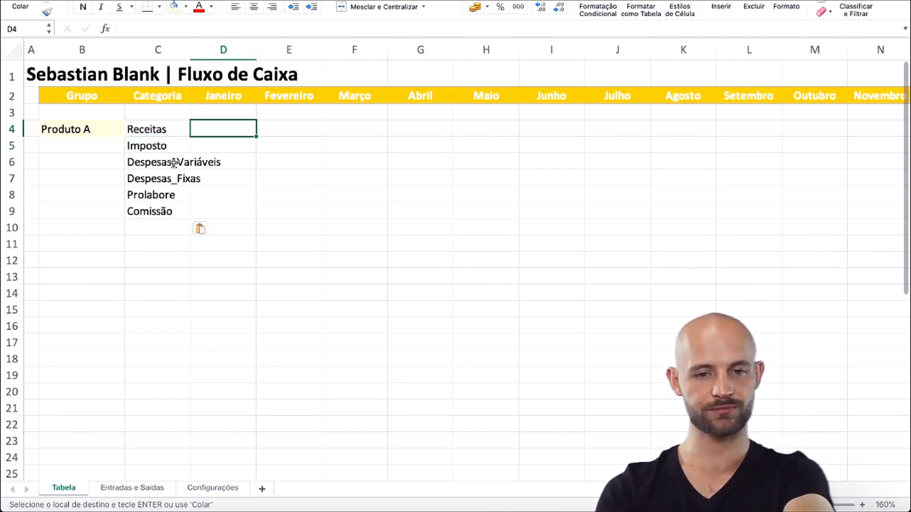
pyautogui.moveTo(192, 45); pyautogui.dragTo(232, 45)
pyautogui.moveTo(157, 133); pyautogui.dragTo(171, 164)
pyautogui.keyDown('super'); pyautogui.click(180, 215); pyautogui.keyUp('super')
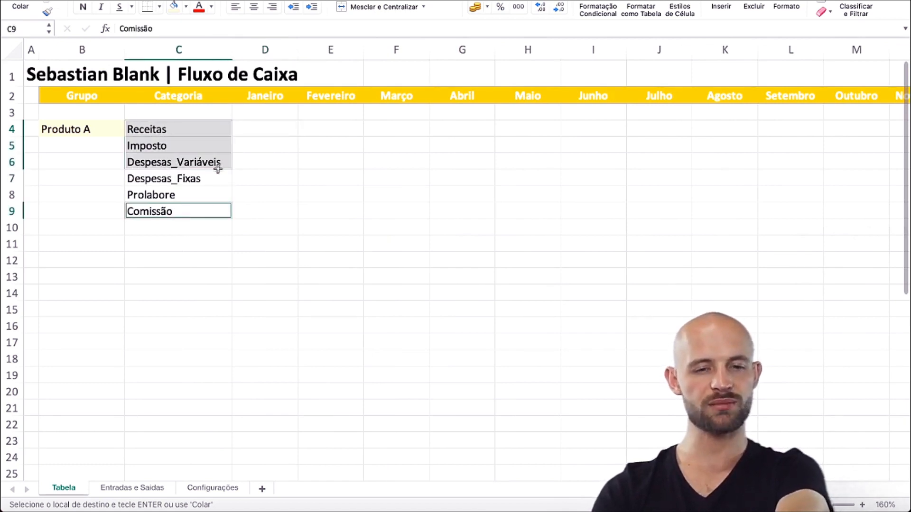
pyautogui.click(279, 127)
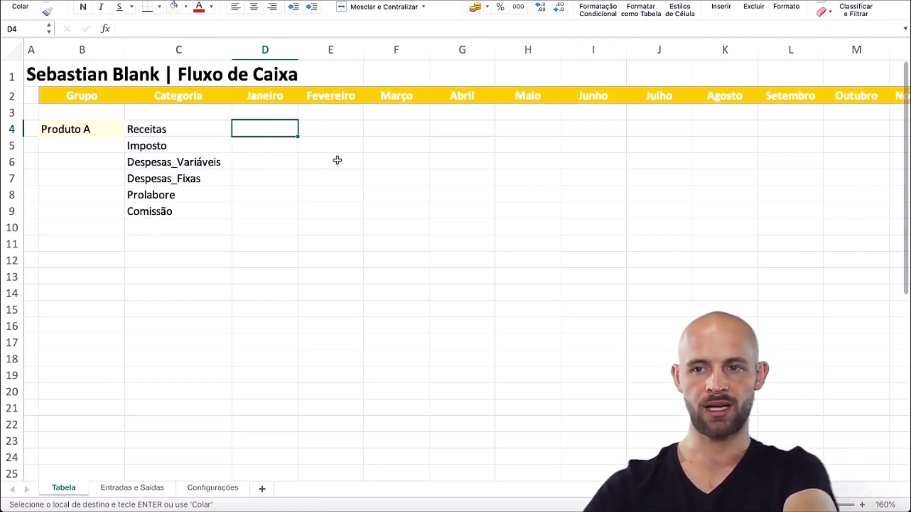
pyautogui.write('=')
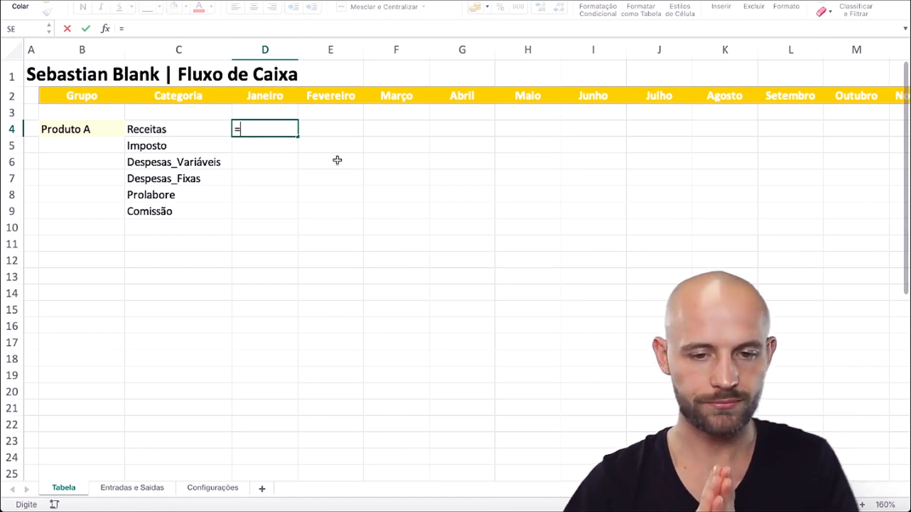
pyautogui.press('Escape')
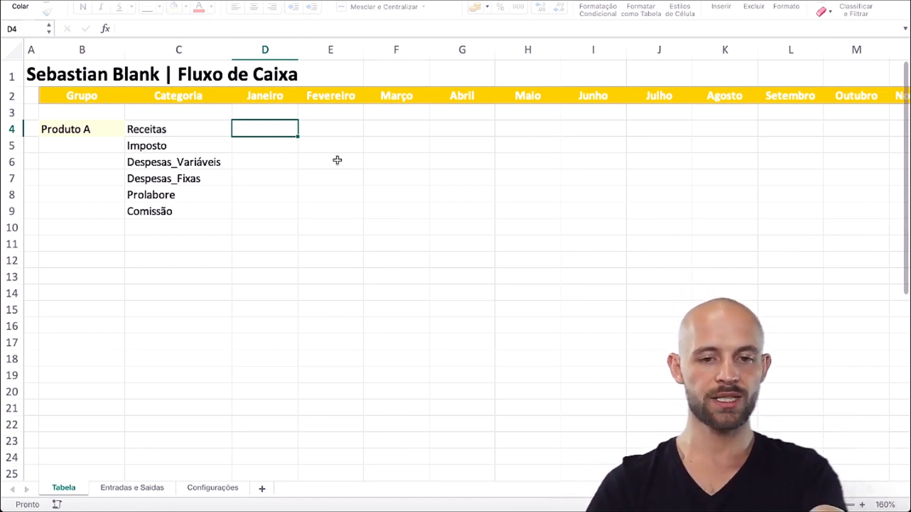
# - Enter the function name SOMASE as a text note in cell F11 of the Tabela sheet
pyautogui.click(381, 247)
pyautogui.write('SOMASE')
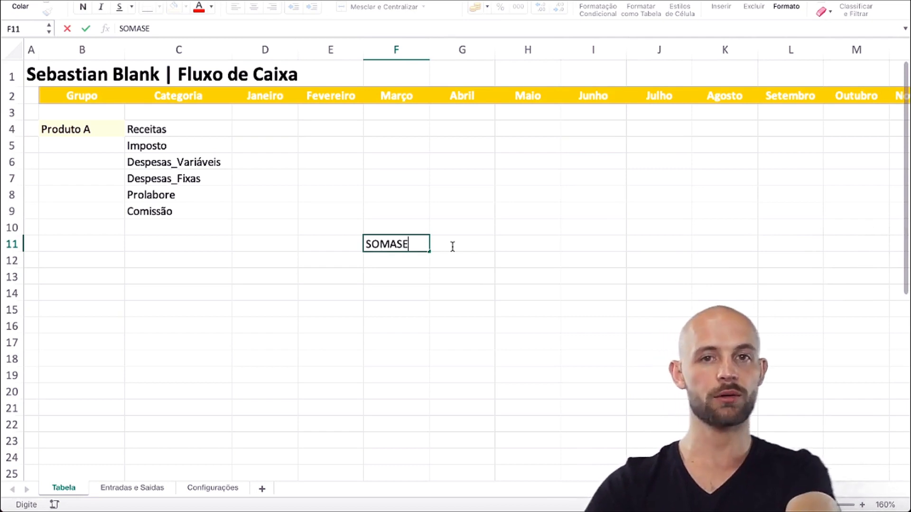
pyautogui.press('Return')
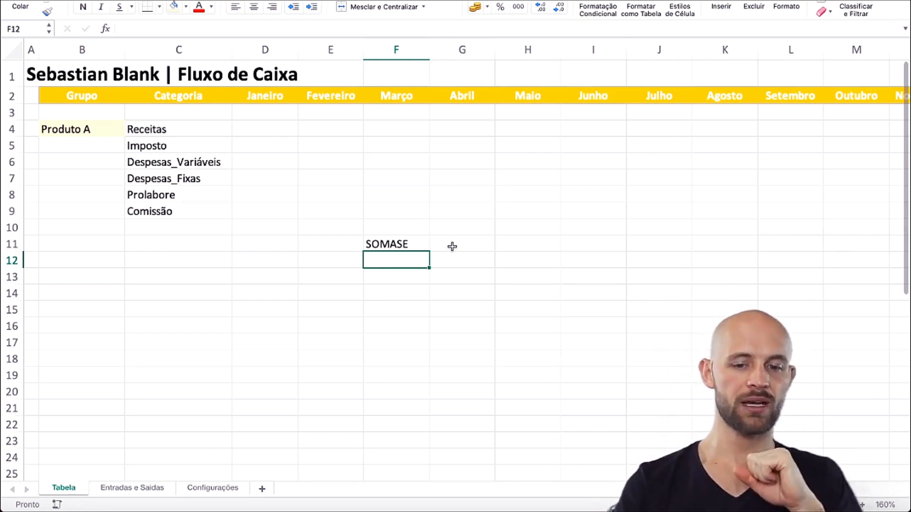
pyautogui.press('Right')
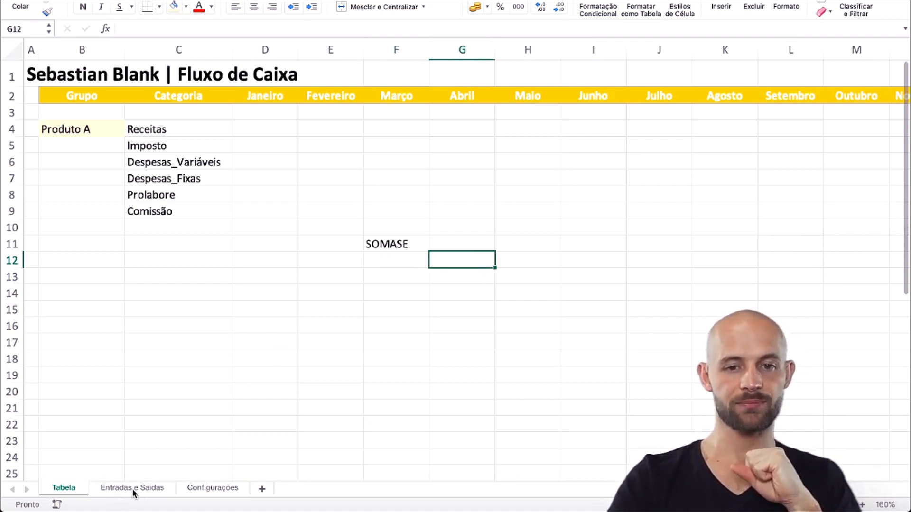
# - Examine the Grupo, Categoria, Mês do Pagamento and Valor Liquido columns on the Entradas e Saídas sheet as sum criteria and sum range
pyautogui.hotkey('ctrl', 'pagedown')
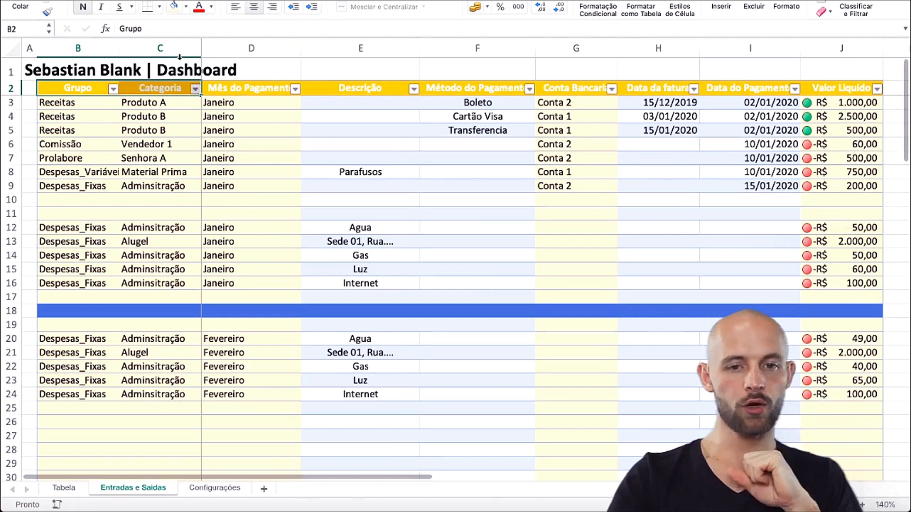
pyautogui.click(144, 47)
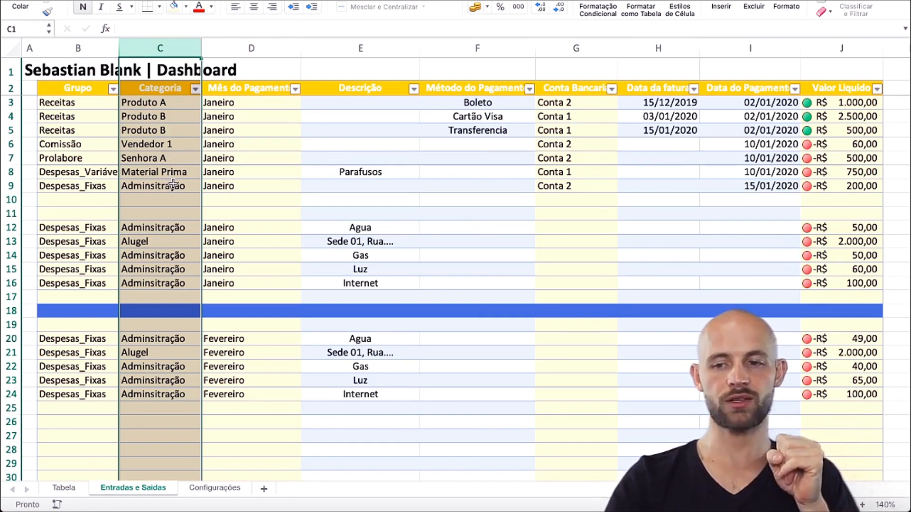
pyautogui.click(848, 45)
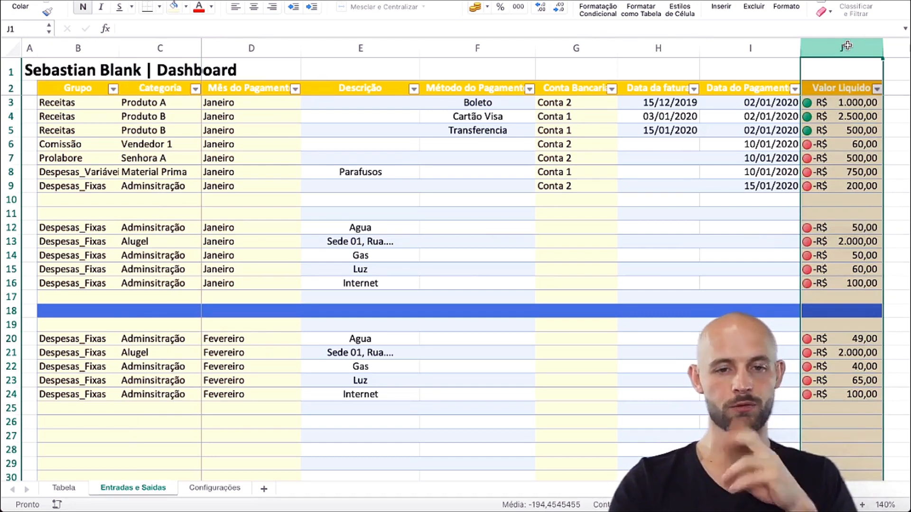
pyautogui.click(81, 47)
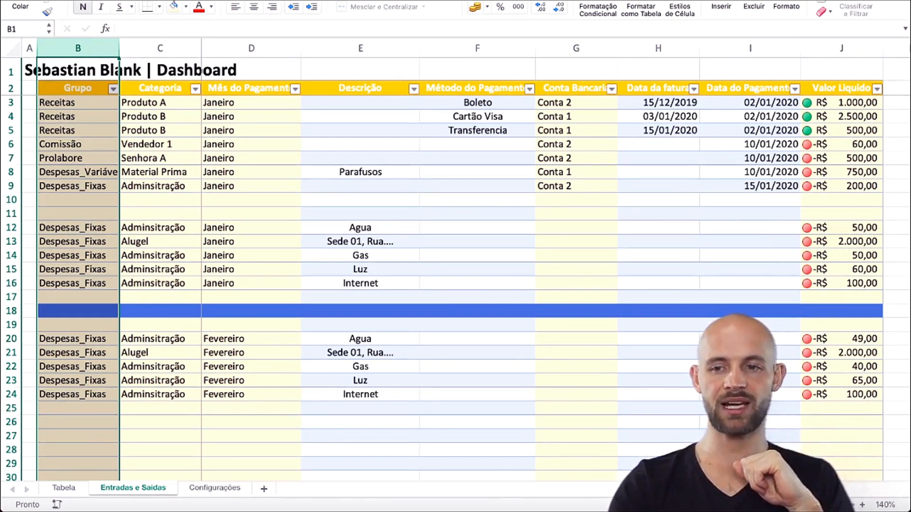
pyautogui.click(836, 45)
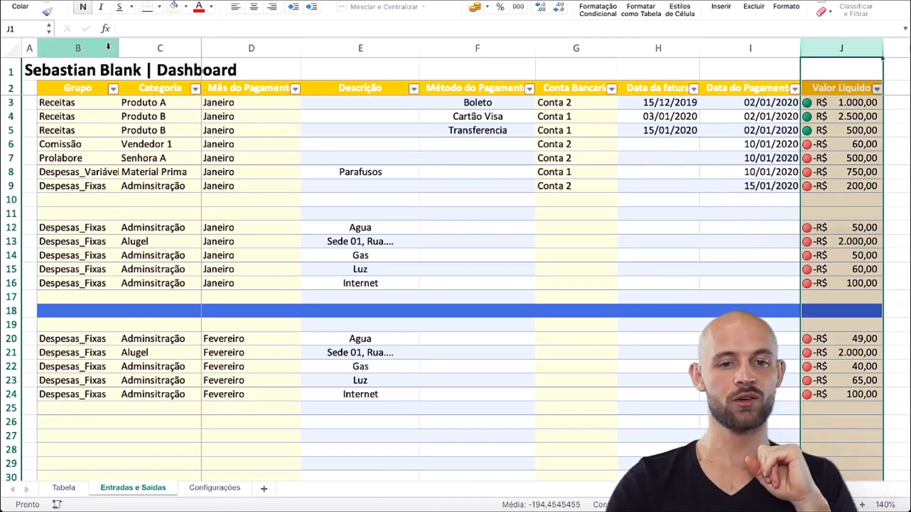
pyautogui.moveTo(98, 47); pyautogui.dragTo(146, 45)
pyautogui.keyDown('super'); pyautogui.click(146, 45); pyautogui.keyUp('super')
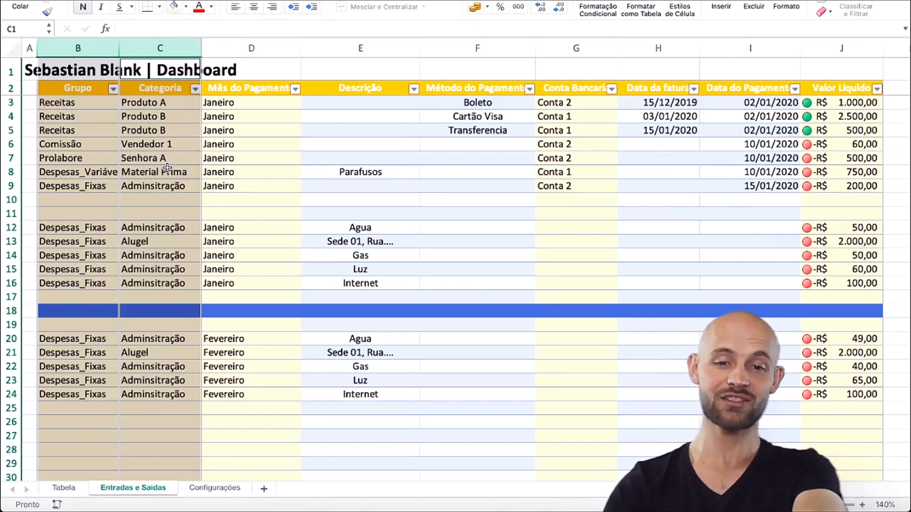
pyautogui.keyDown('super'); pyautogui.click(260, 46); pyautogui.keyUp('super')
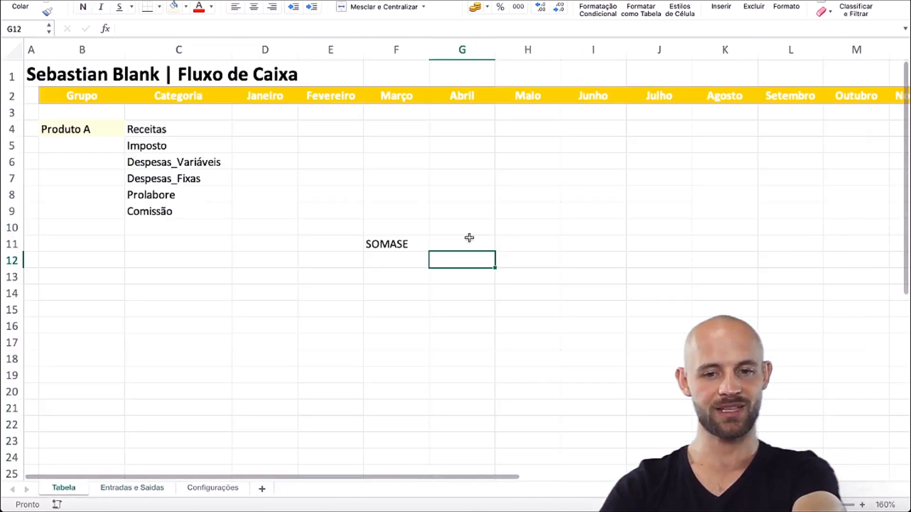
# - Enter the function name SOMASES as a text note in cell G11, beside the SOMASE note
pyautogui.doubleClick(407, 243)
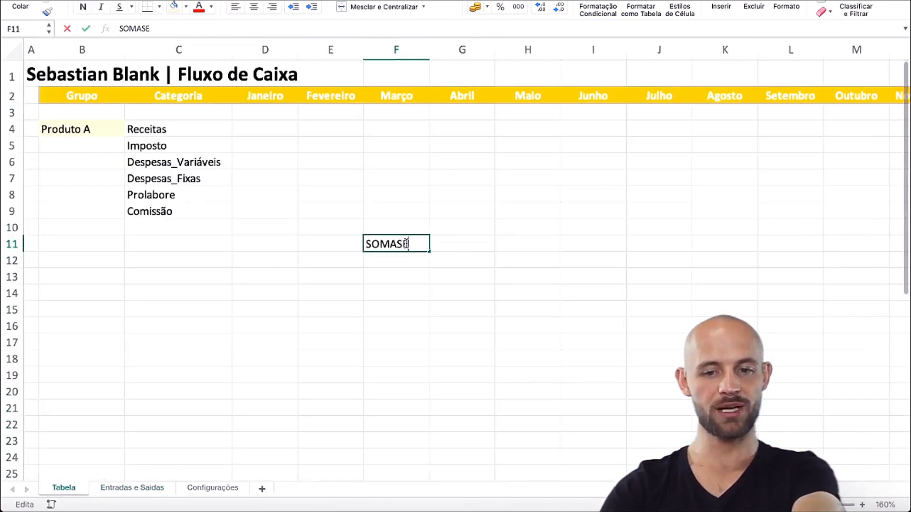
pyautogui.click(440, 250)
pyautogui.write('SOMASES')
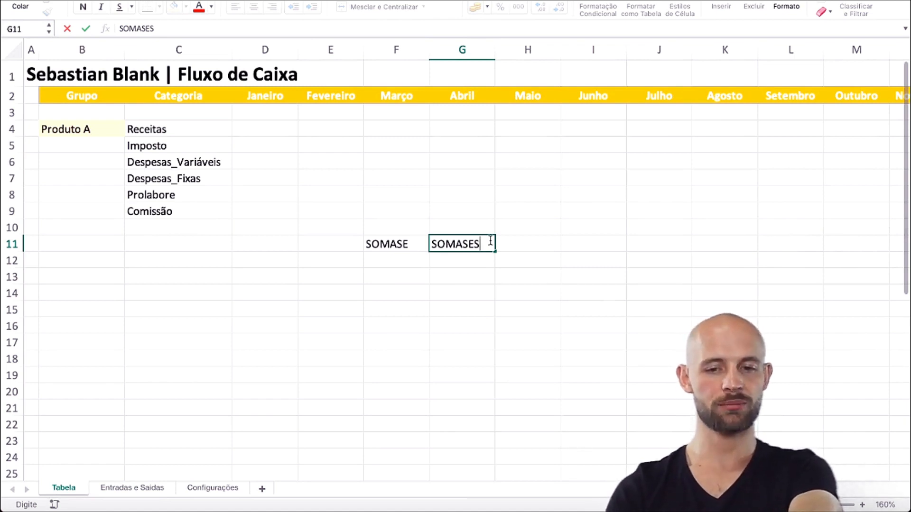
pyautogui.hotkey('ctrl', 'Return')
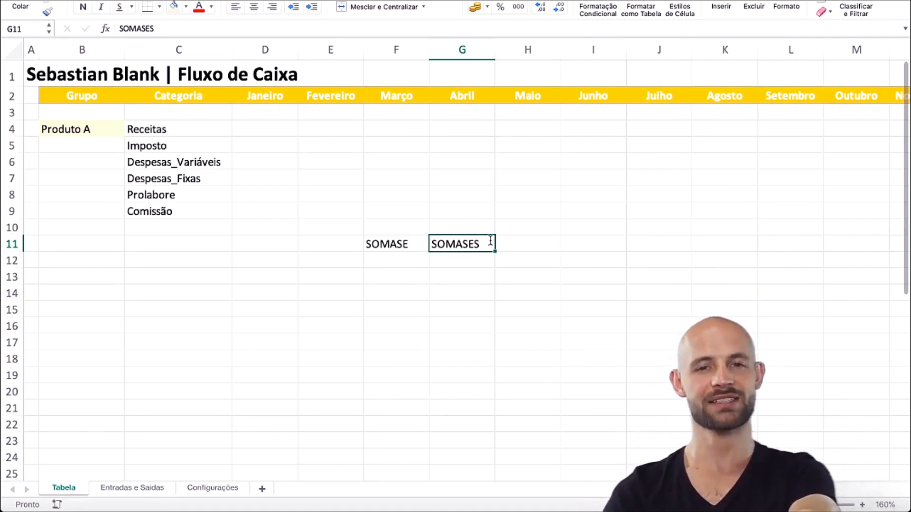
# - Select cell D4, the Janeiro cell of the Receitas row on the Tabela sheet, and zoom the sheet to 180%
pyautogui.click(255, 127)
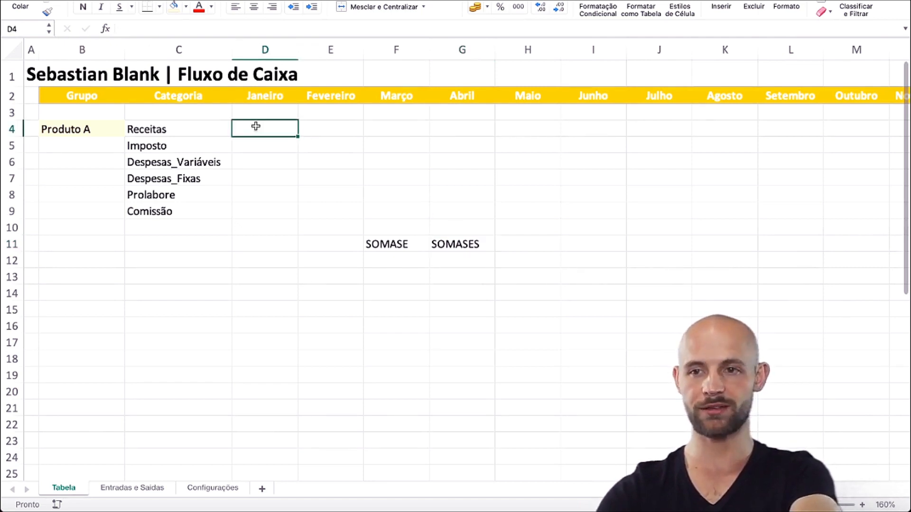
pyautogui.click(862, 505)
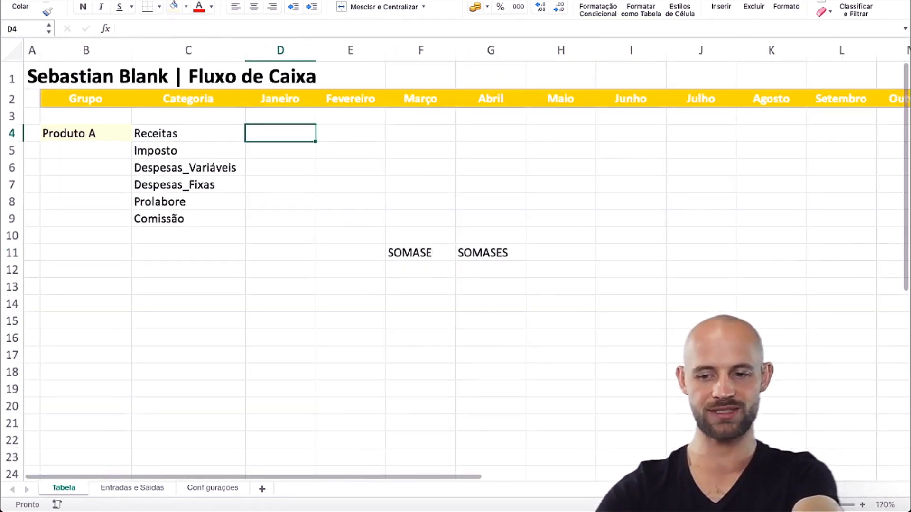
pyautogui.click(862, 505)
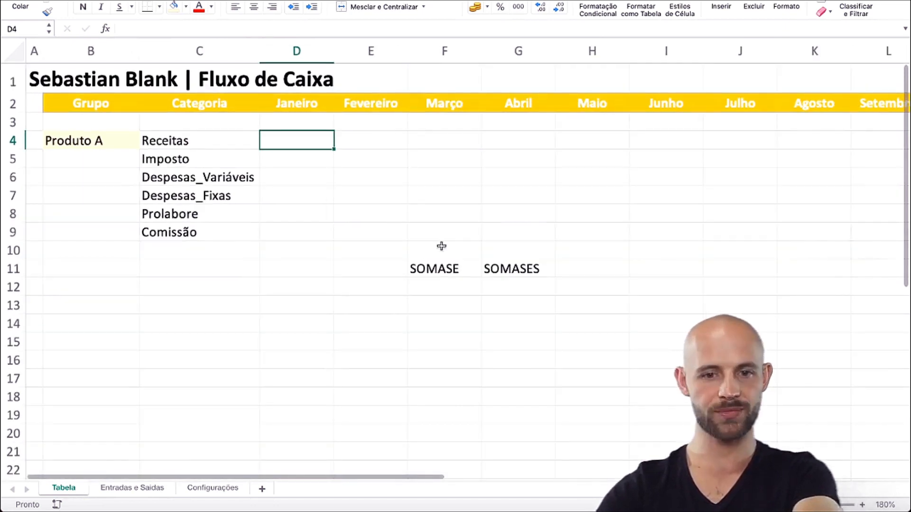
pyautogui.write('=')
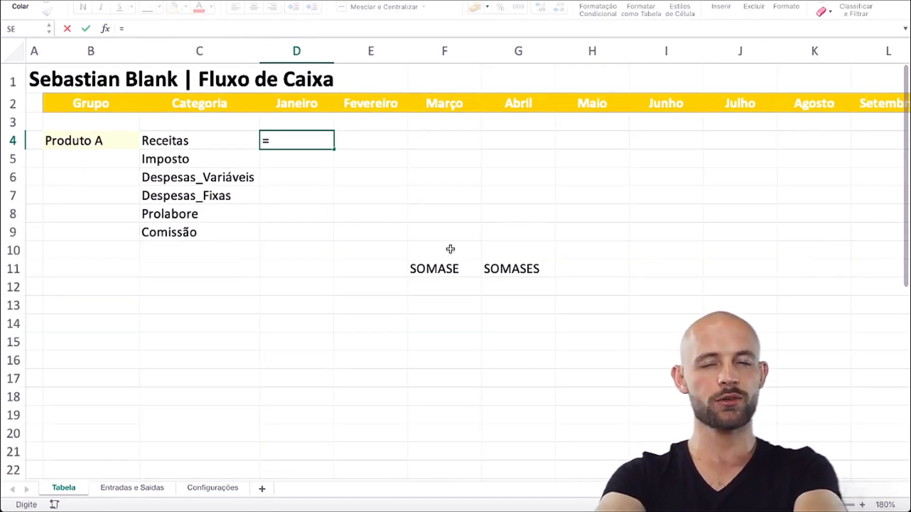
pyautogui.press('Return')
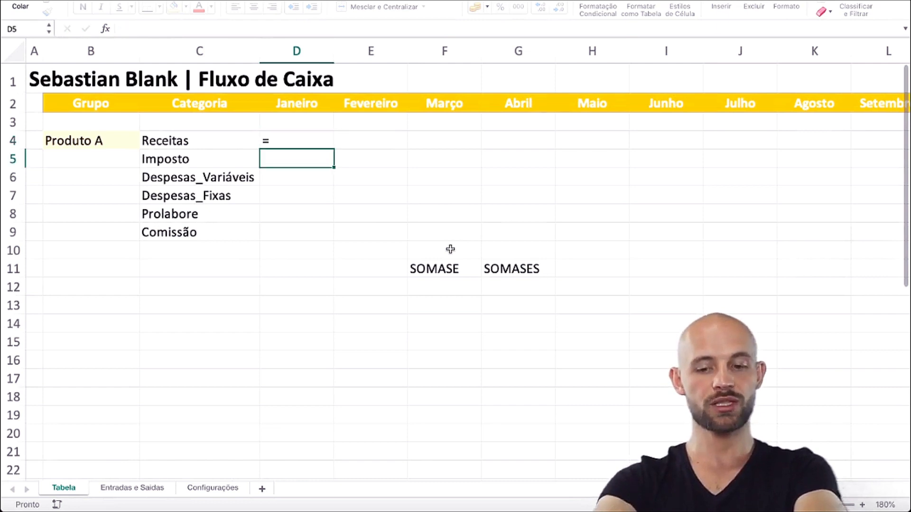
pyautogui.write('s')
pyautogui.press('Escape')
pyautogui.press('Up')
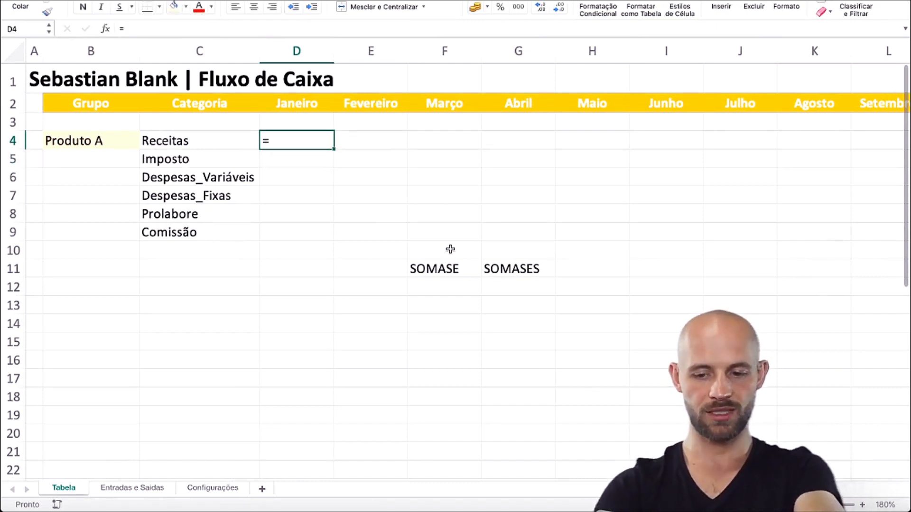
pyautogui.write('=somas')
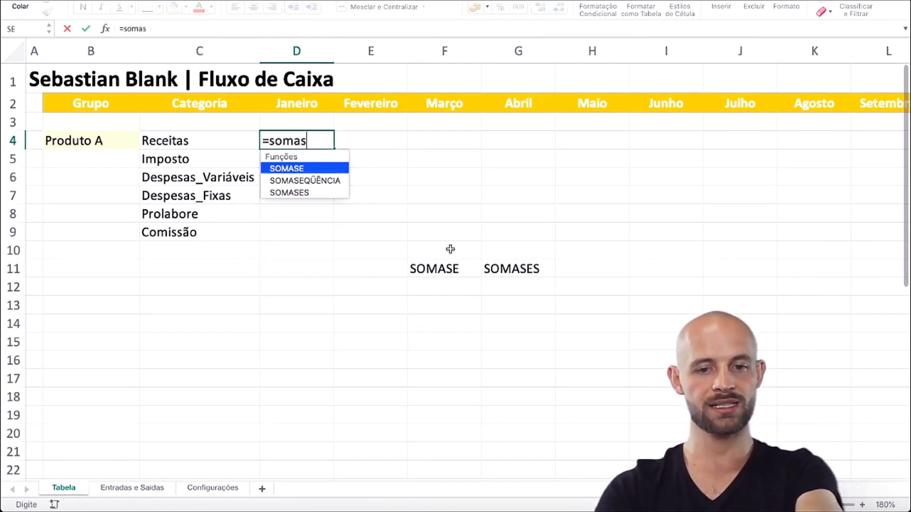
pyautogui.press('Down')
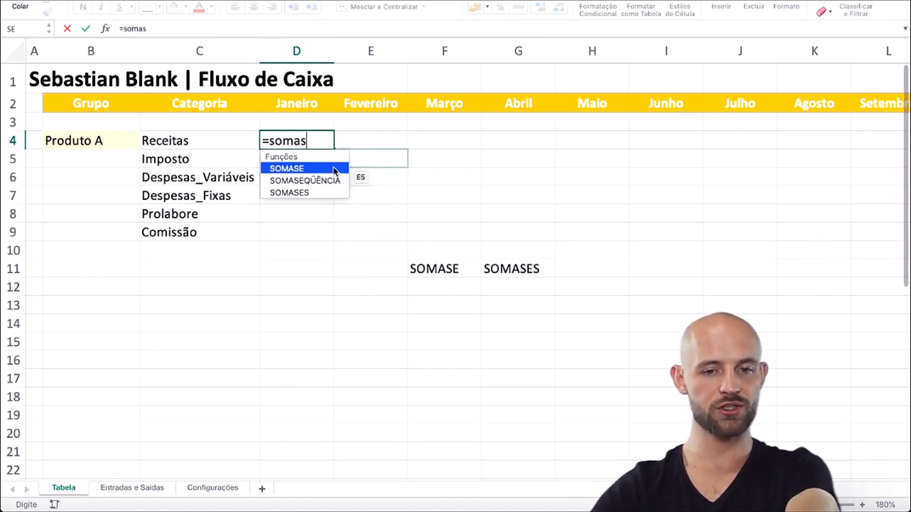
pyautogui.doubleClick(328, 193)
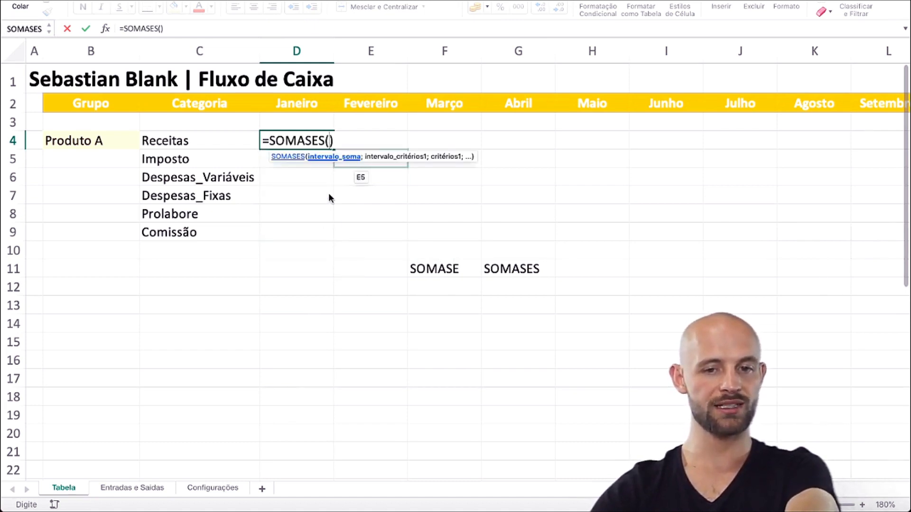
pyautogui.press('Escape')
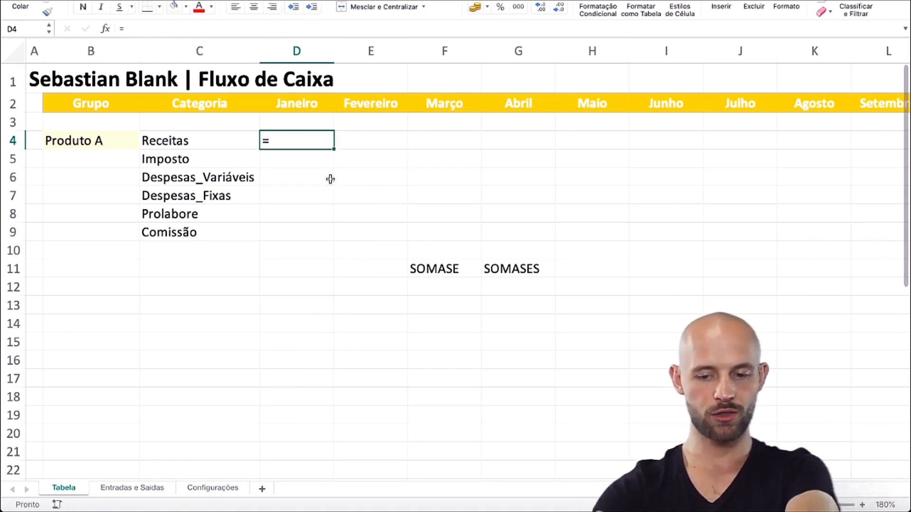
pyautogui.write('soma')
pyautogui.press('BackSpace')
pyautogui.press('BackSpace')
pyautogui.press('BackSpace')
pyautogui.press('BackSpace')
# - Begin a SOMASES formula in D4 with the Valor Liquido column of Entradas e Saidas (Tabela10) as the sum range
pyautogui.write('=somases')
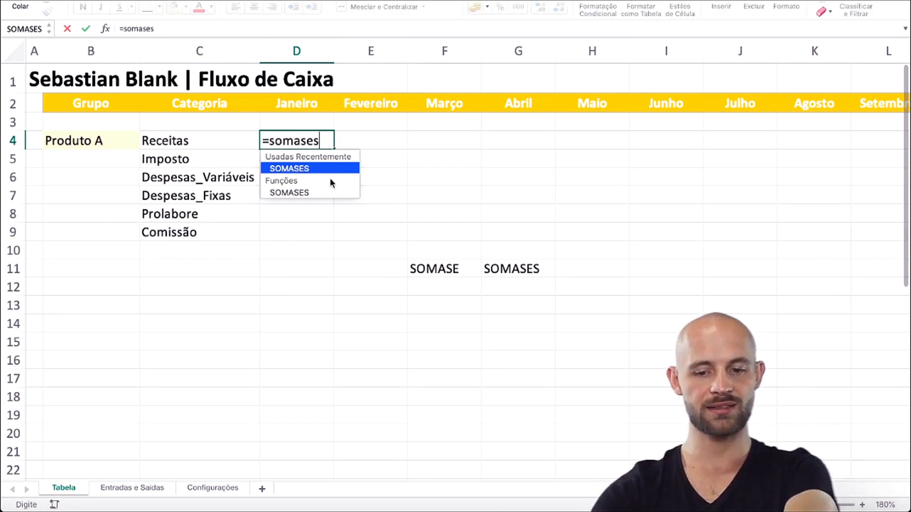
pyautogui.write('(')
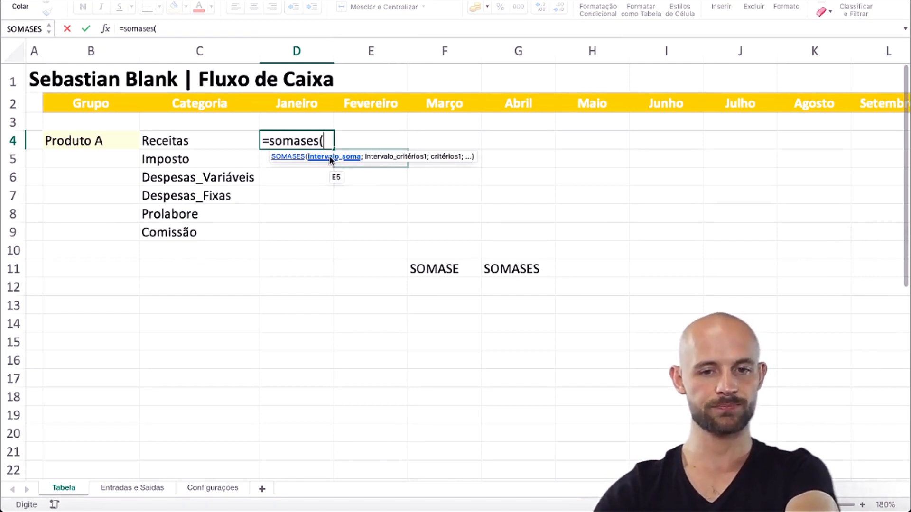
pyautogui.click(141, 488)
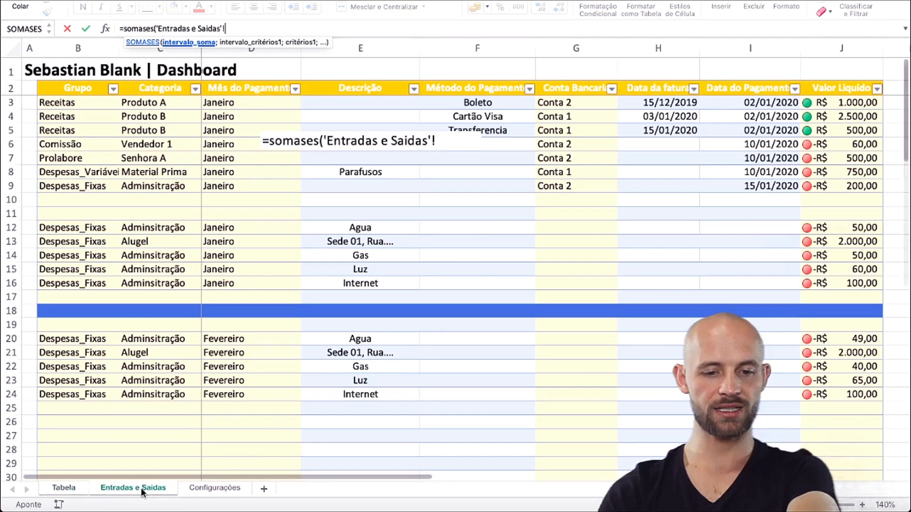
pyautogui.click(845, 81)
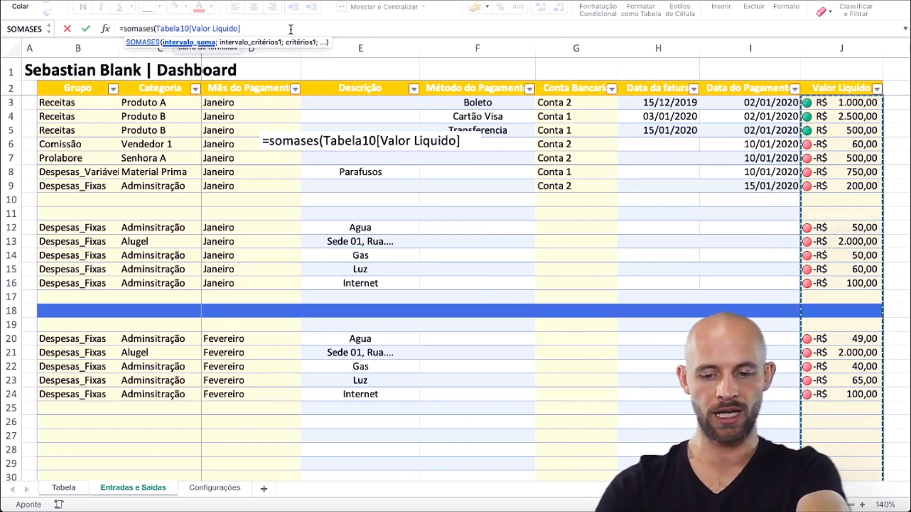
# - Add the first SOMASES condition, matching the Tabela10 Grupo column against the Receitas label in Tabela!C4
pyautogui.write(';Tabela10[Grupo')
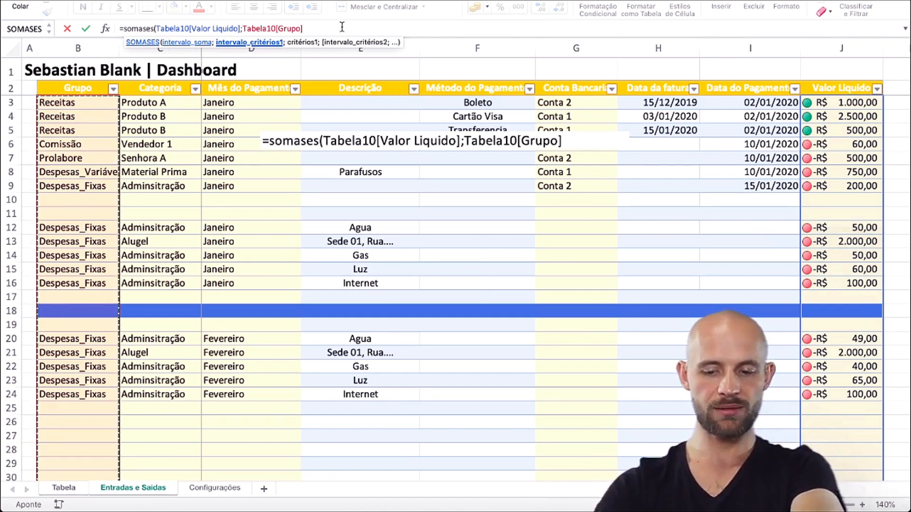
pyautogui.write(';')
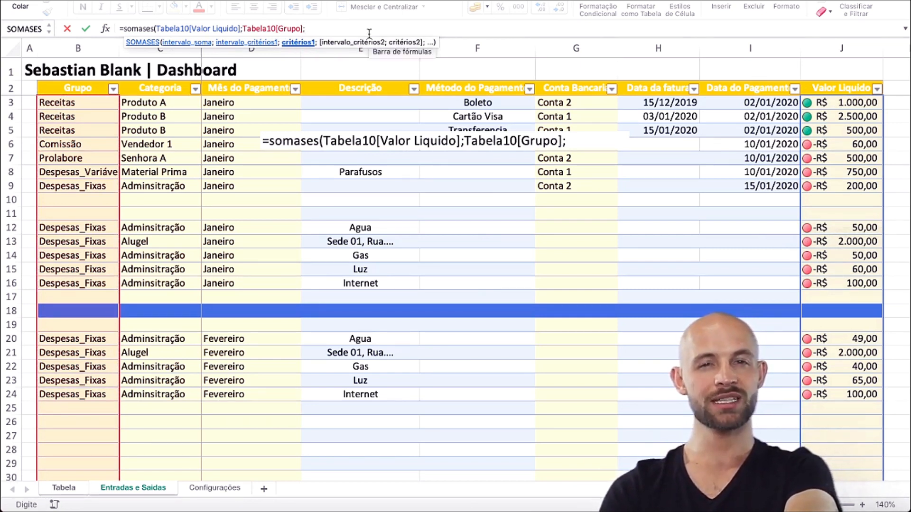
pyautogui.click(67, 486)
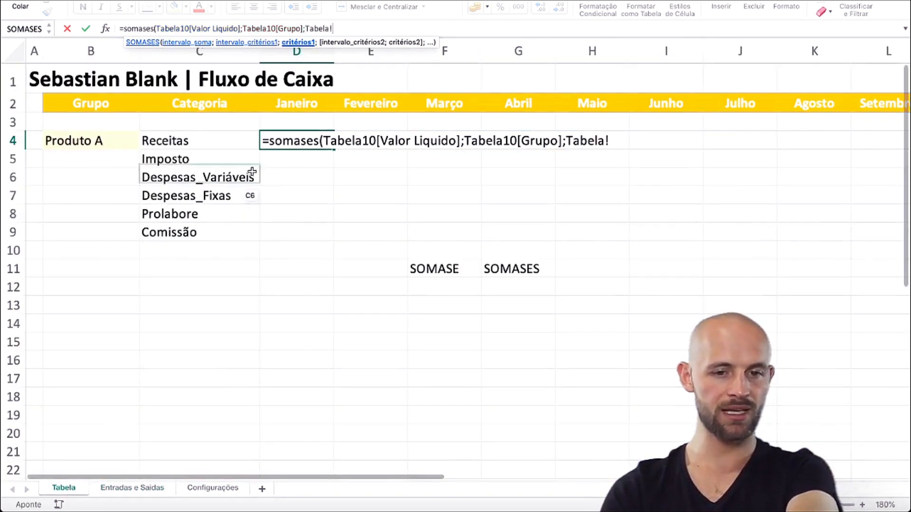
pyautogui.click(197, 138)
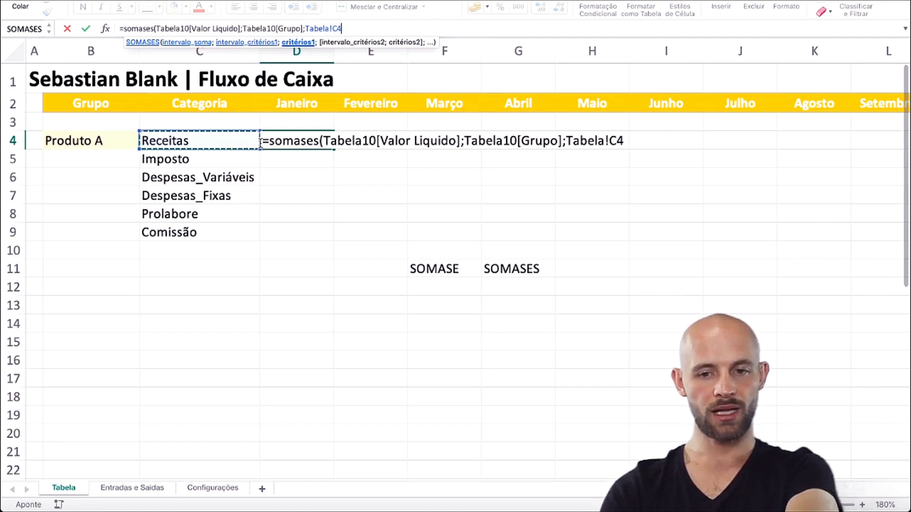
pyautogui.write(';')
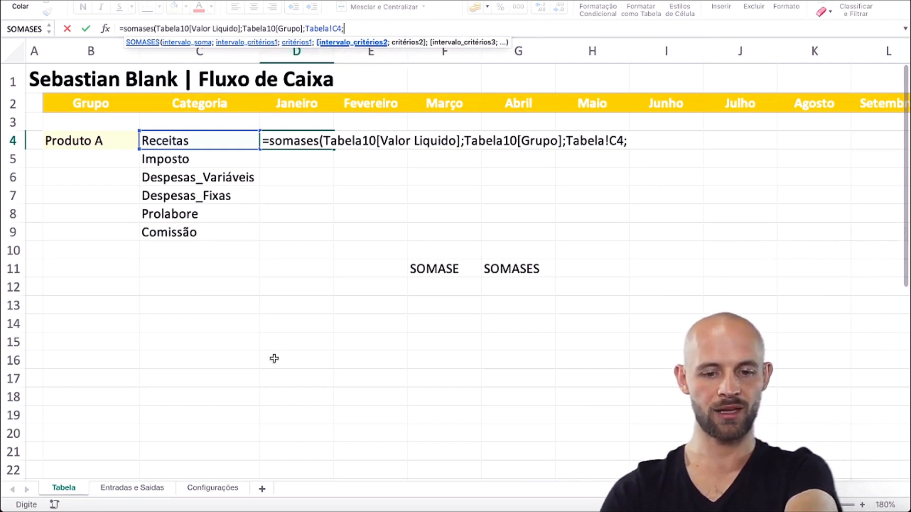
# - Add the second SOMASES condition, matching the Tabela10 Categoria column against the Produto A label in Tabela!B4
pyautogui.click(145, 487)
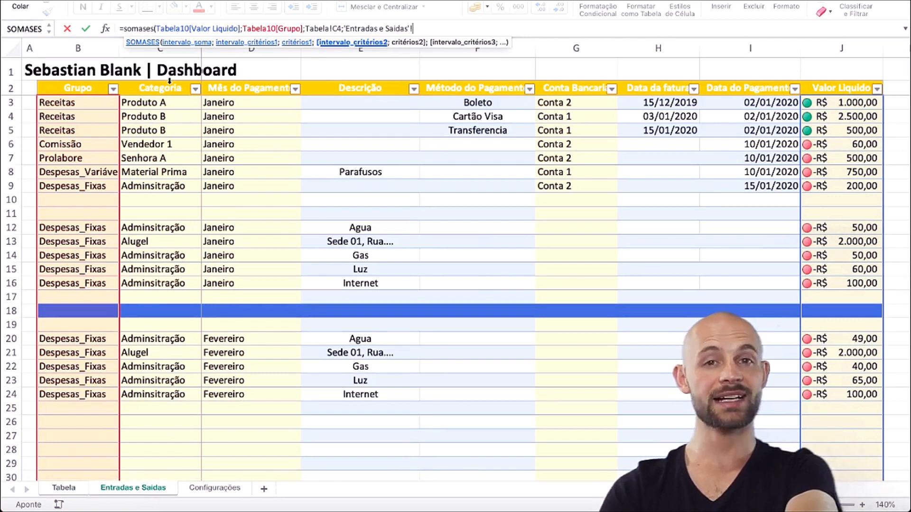
pyautogui.click(170, 81)
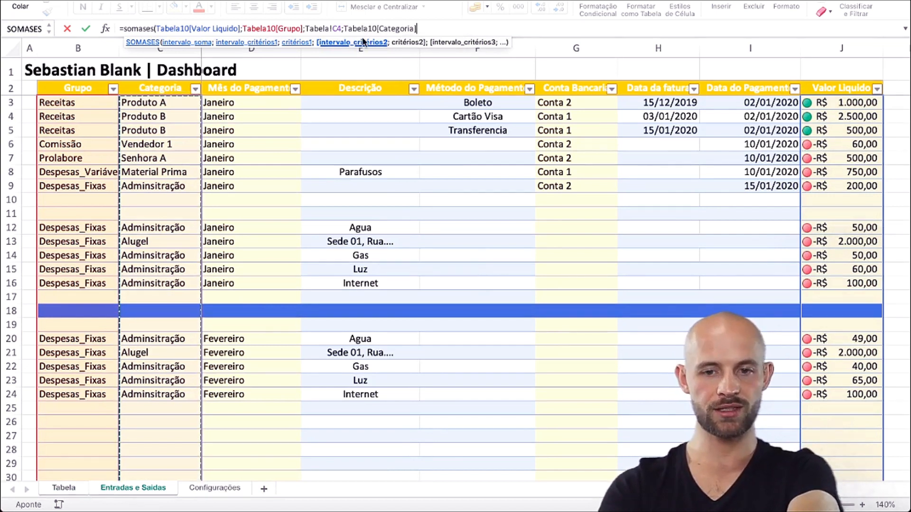
pyautogui.write(';')
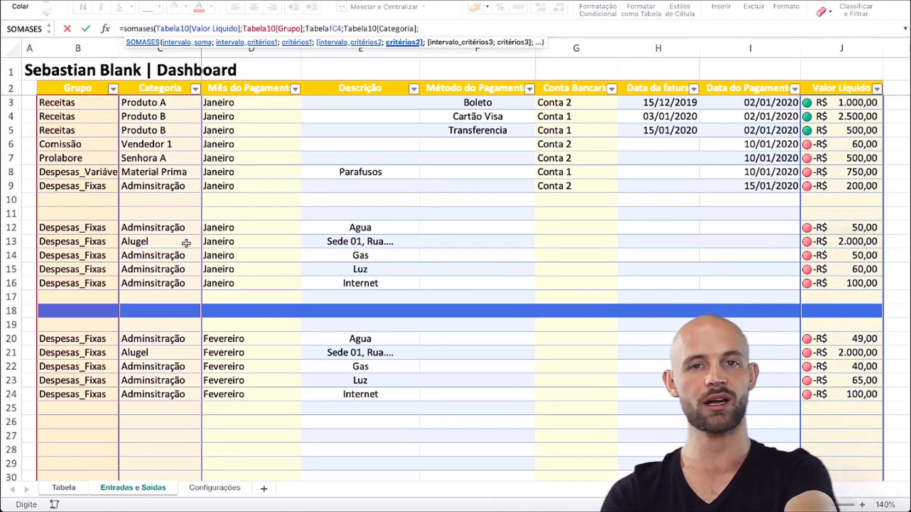
pyautogui.click(65, 488)
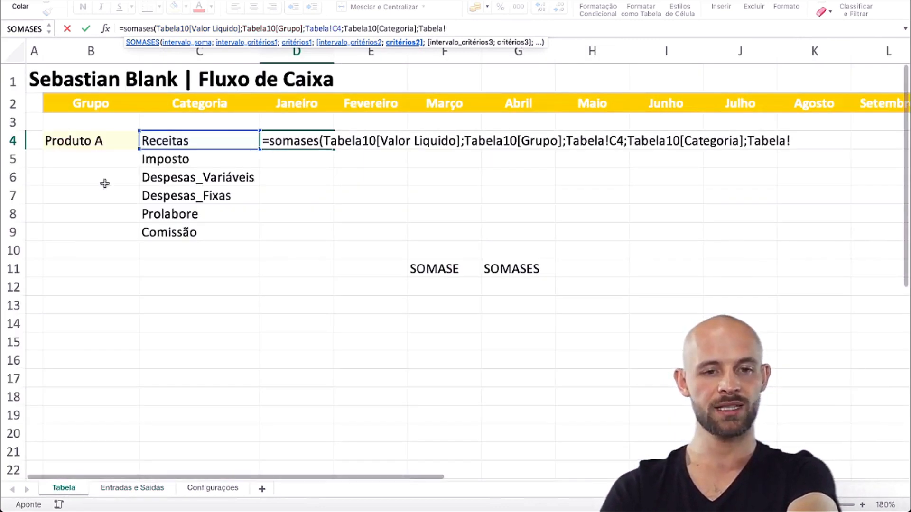
pyautogui.click(108, 140)
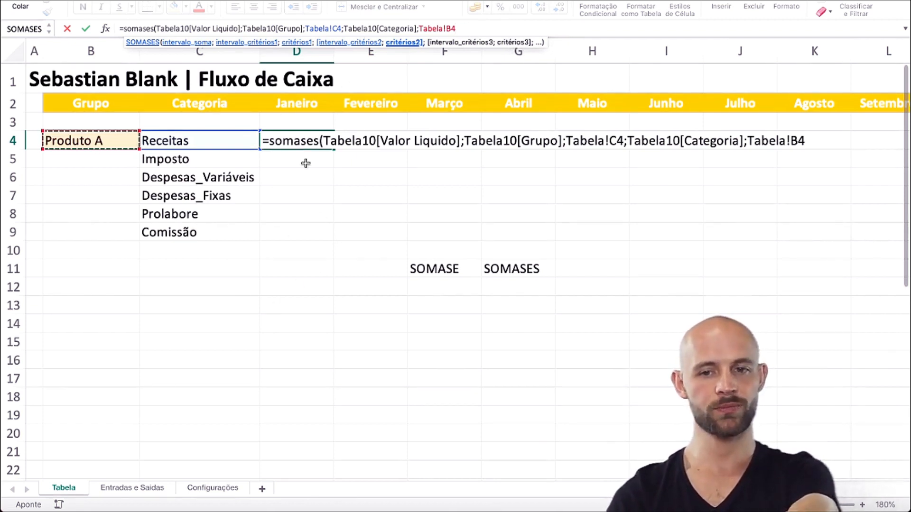
pyautogui.write(';')
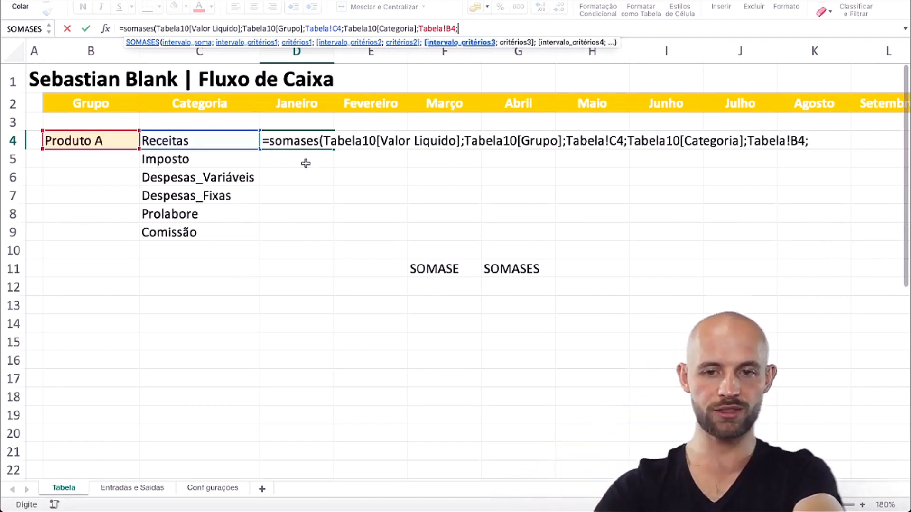
# - Add the third condition, matching Mês do Pagamento against the Janeiro header in Tabela!D2, and complete the SOMASES formula in D4
pyautogui.click(142, 492)
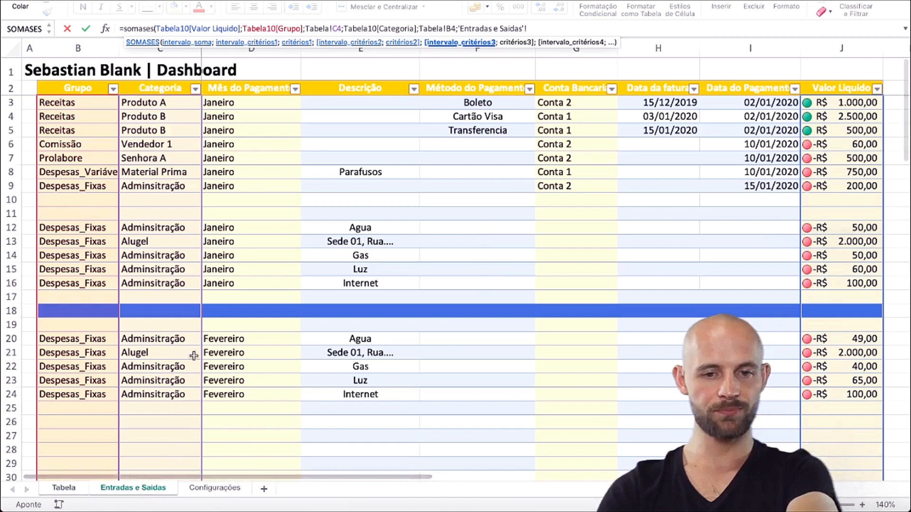
pyautogui.click(268, 82)
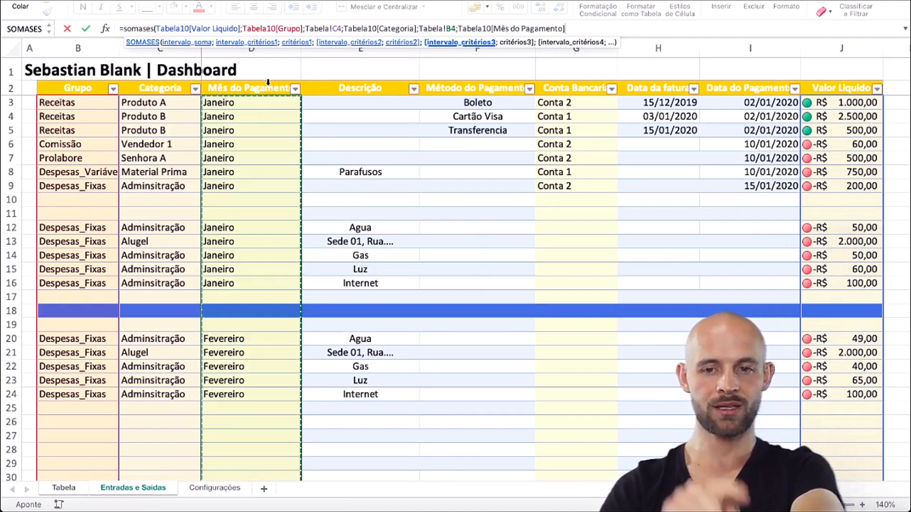
pyautogui.write(';')
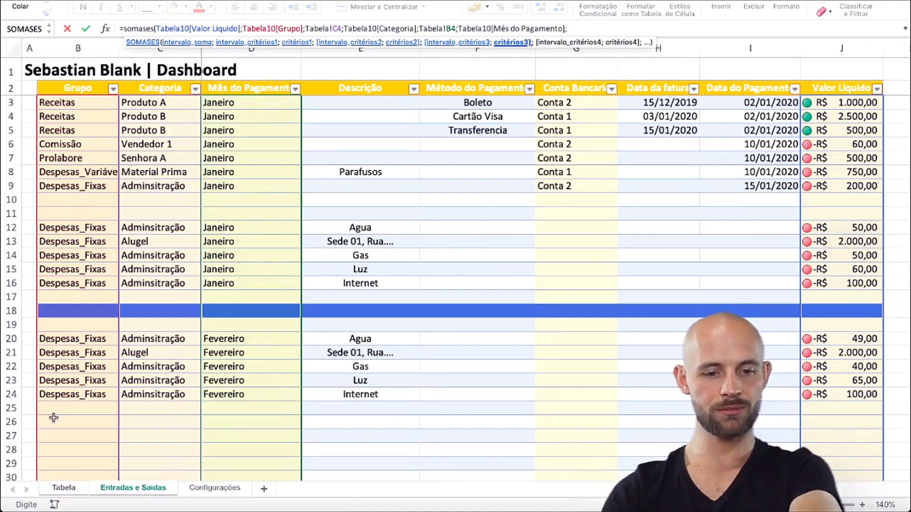
pyautogui.click(64, 487)
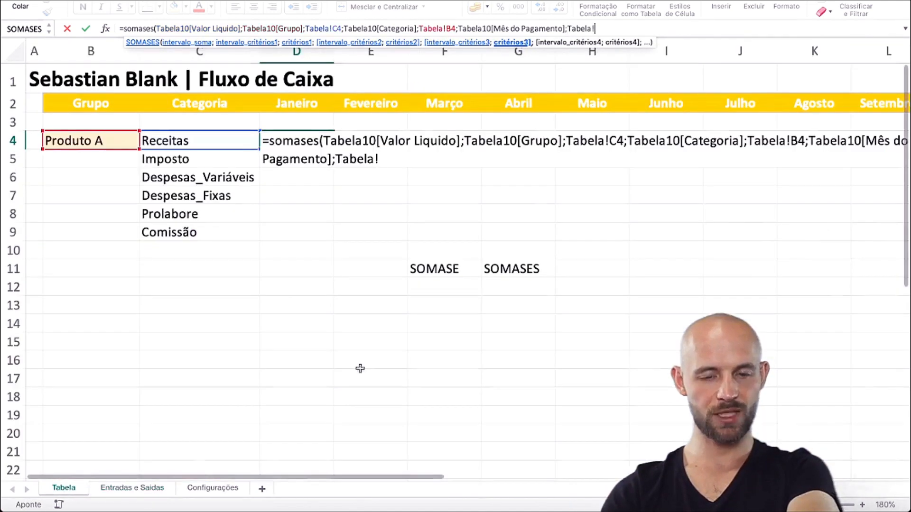
pyautogui.click(306, 107)
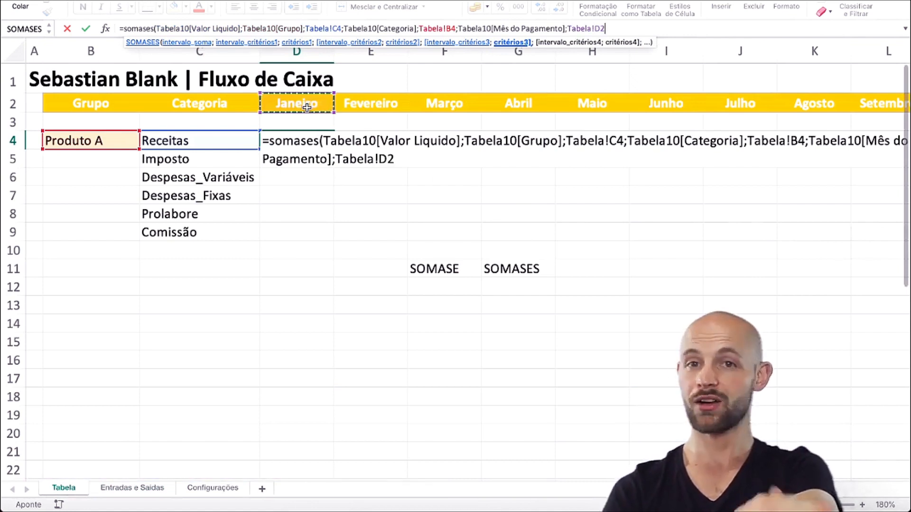
pyautogui.write(')')
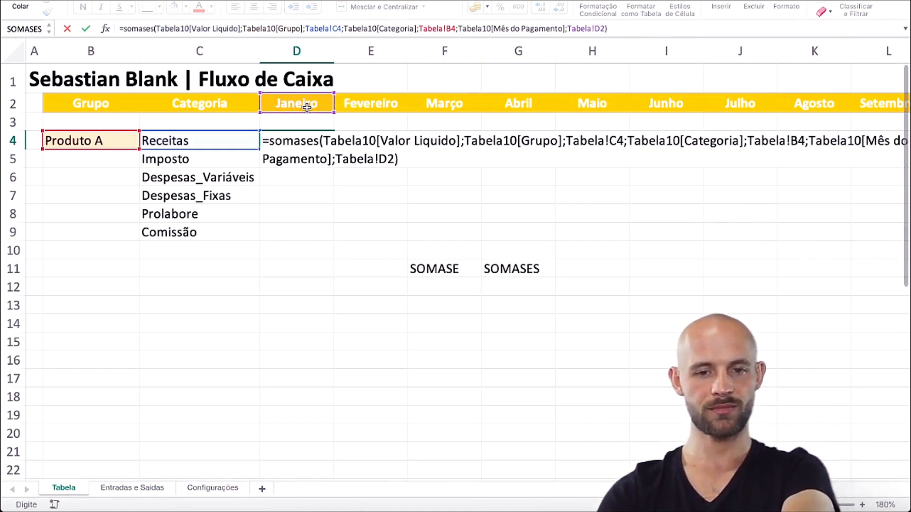
pyautogui.press('Return')
pyautogui.press('Up')
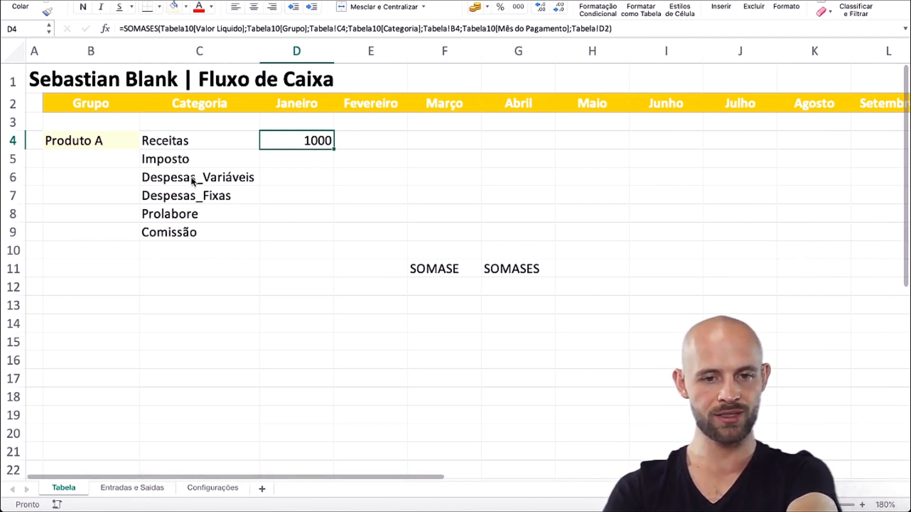
# - Examine the Receitas rows for Janeiro on the Entradas e Saidas sheet to check the SOMASES total for Produto A
pyautogui.click(139, 490)
pyautogui.click(101, 215)
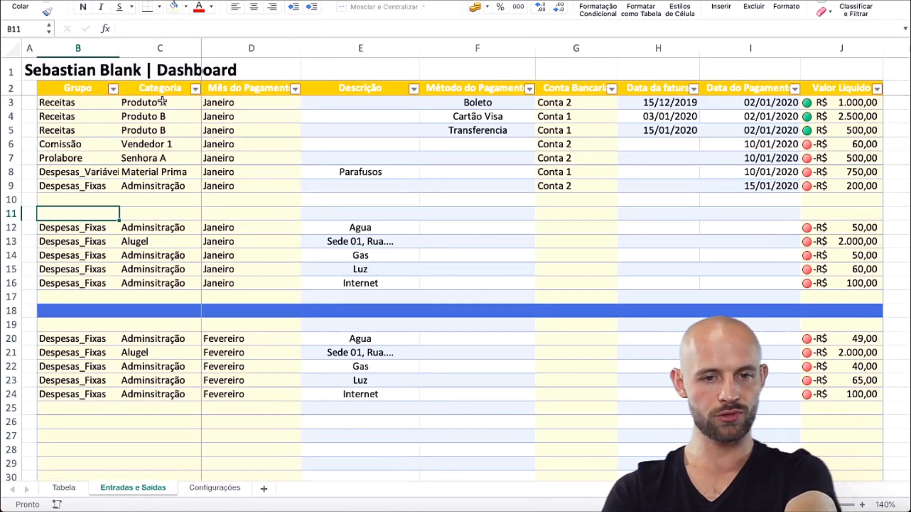
pyautogui.click(162, 101)
pyautogui.moveTo(94, 100); pyautogui.dragTo(293, 124)
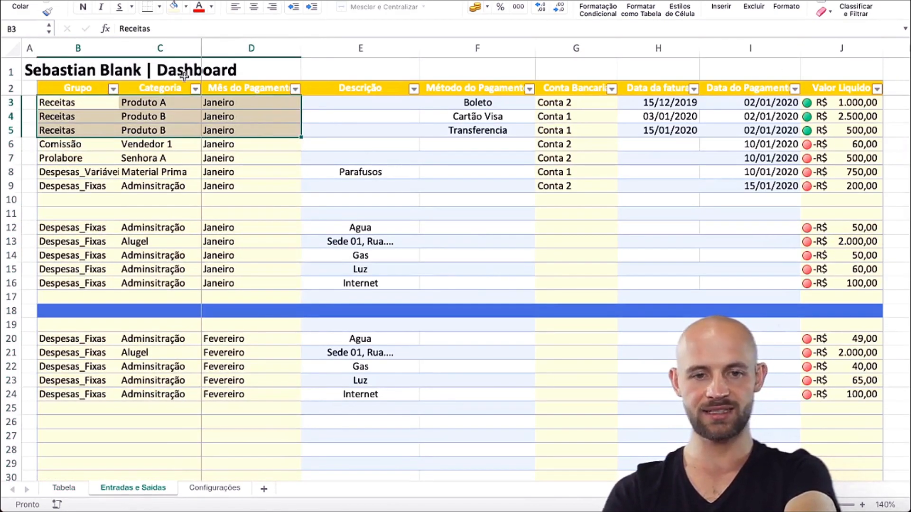
pyautogui.click(62, 100)
pyautogui.hotkey('ctrl', 'shift', 'Right')
pyautogui.hotkey('ctrl', 'shift', 'Right')
pyautogui.hotkey('ctrl', 'shift', 'Right')
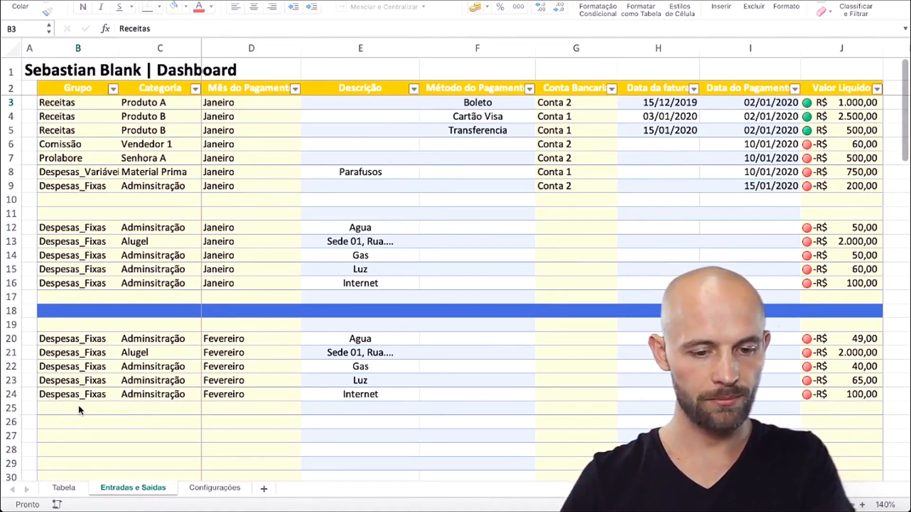
# - Start a new entry in row 25 of Entradas e Saidas with Grupo Receitas and Categoria Produto A
pyautogui.click(79, 407)
pyautogui.click(85, 412)
pyautogui.write('Receitas')
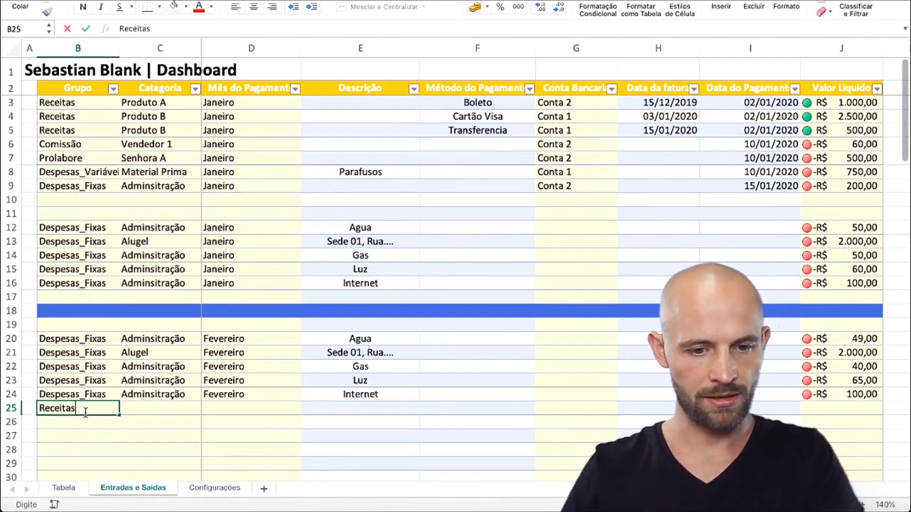
pyautogui.press('Return')
pyautogui.click(173, 408)
pyautogui.click(206, 409)
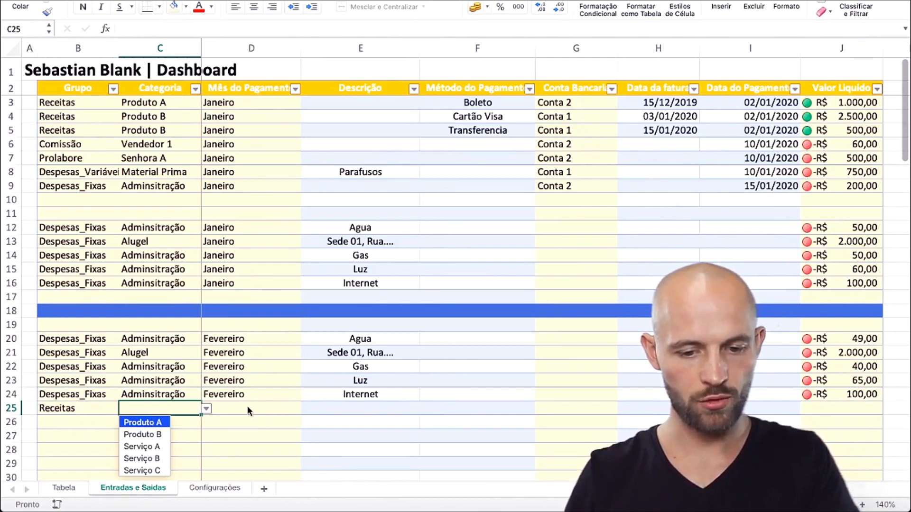
pyautogui.press('Return')
# - Set the row 25 entry's Mês do Pagamento to Fevereiro and its Valor Liquido to +2000
pyautogui.click(289, 408)
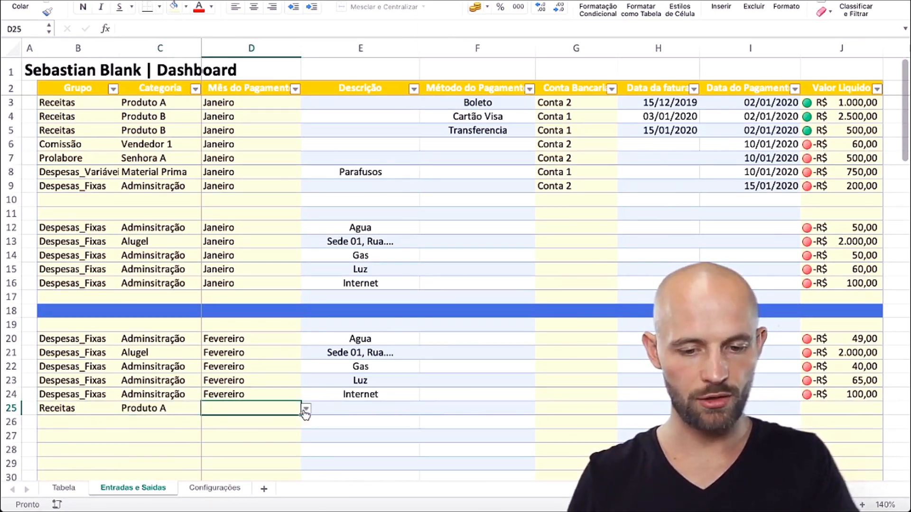
pyautogui.click(306, 409)
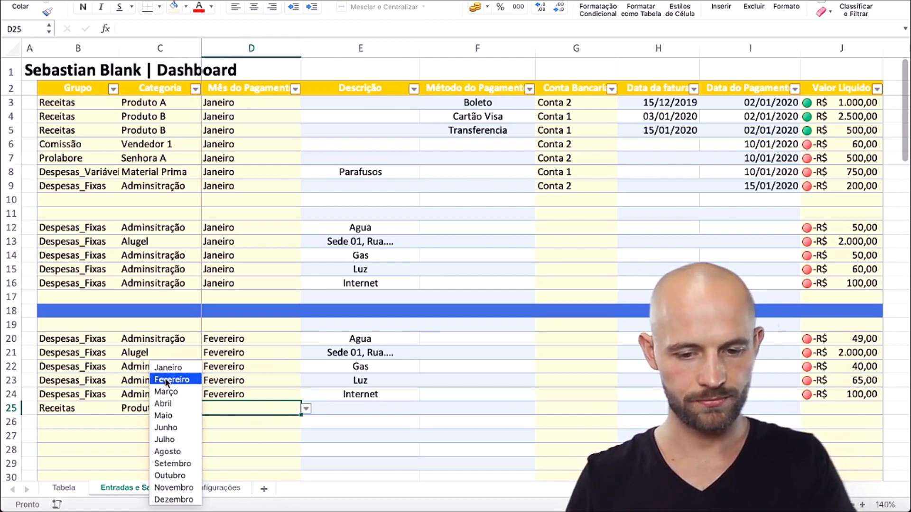
pyautogui.press('Return')
pyautogui.click(830, 409)
pyautogui.doubleClick(830, 409)
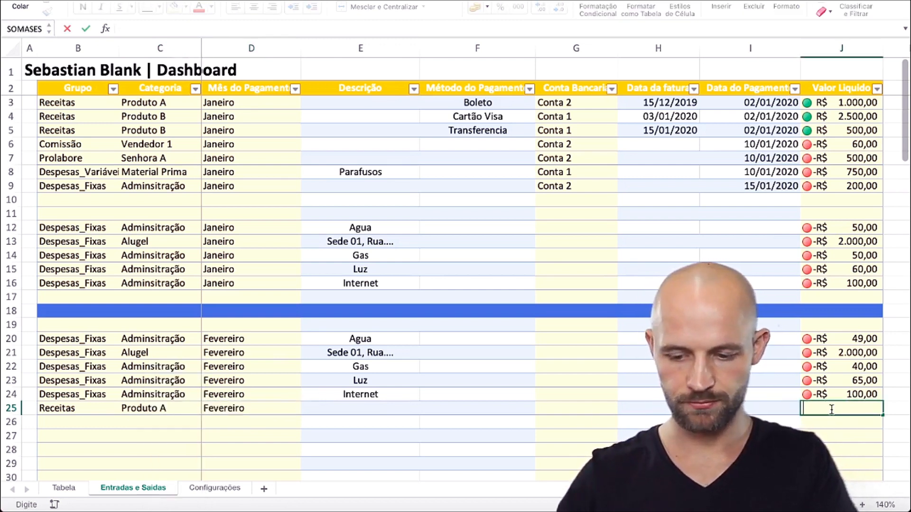
pyautogui.write('+2000')
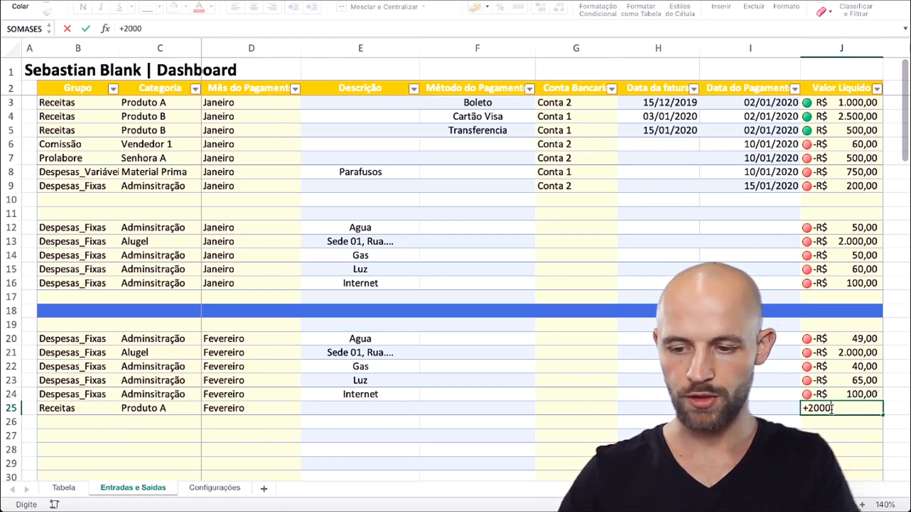
pyautogui.click(588, 379)
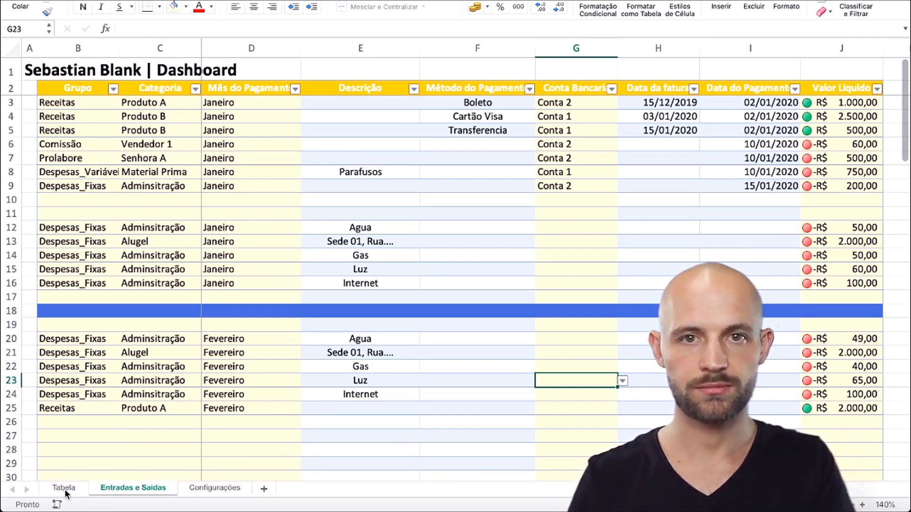
# - Inspect the cell references of the SOMASES formula in D4 on the Tabela sheet
pyautogui.click(64, 488)
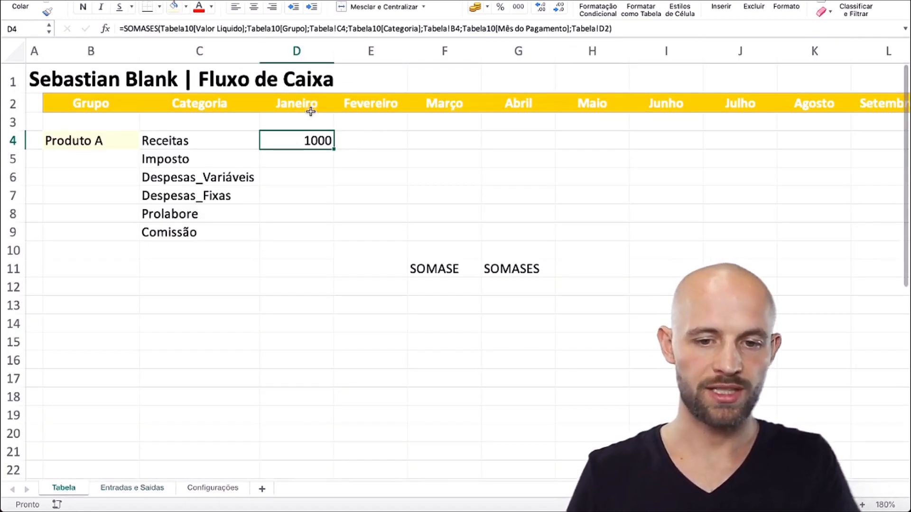
pyautogui.doubleClick(319, 144)
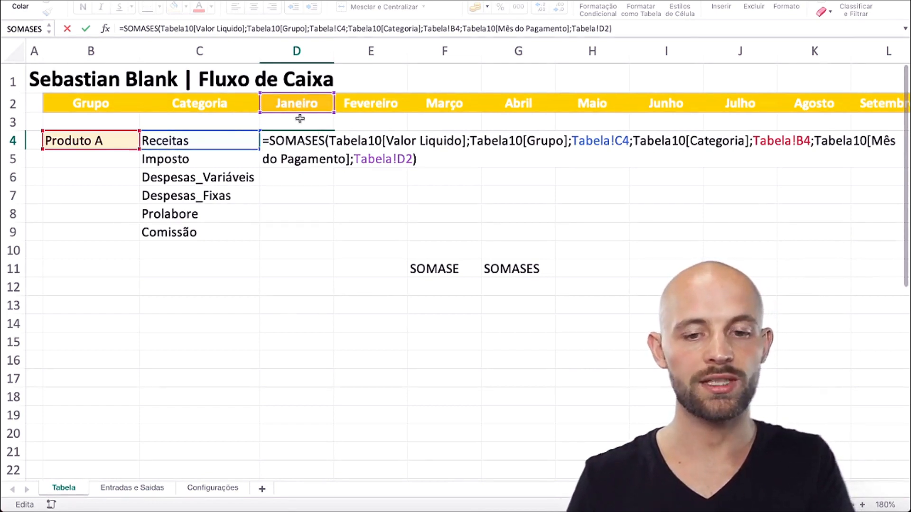
pyautogui.press('Escape')
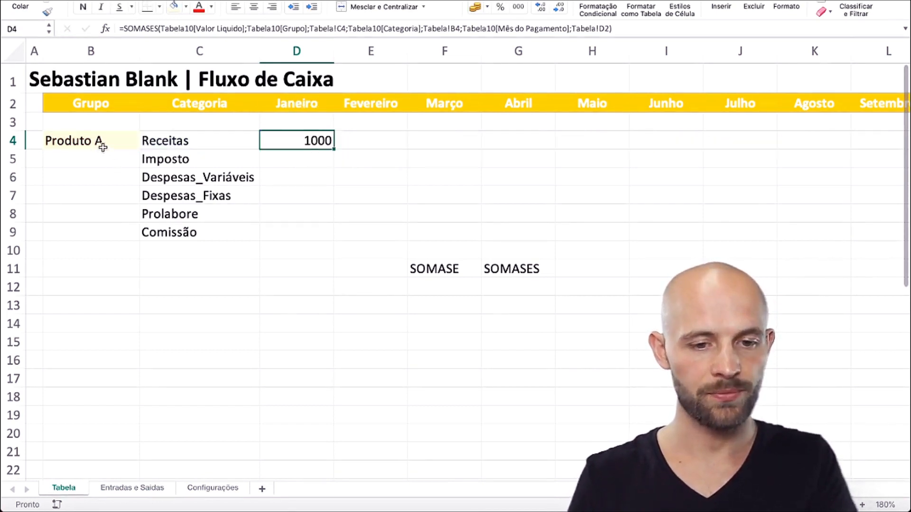
# - Switch the product label in Tabela!B4 to Produto B
pyautogui.click(103, 147)
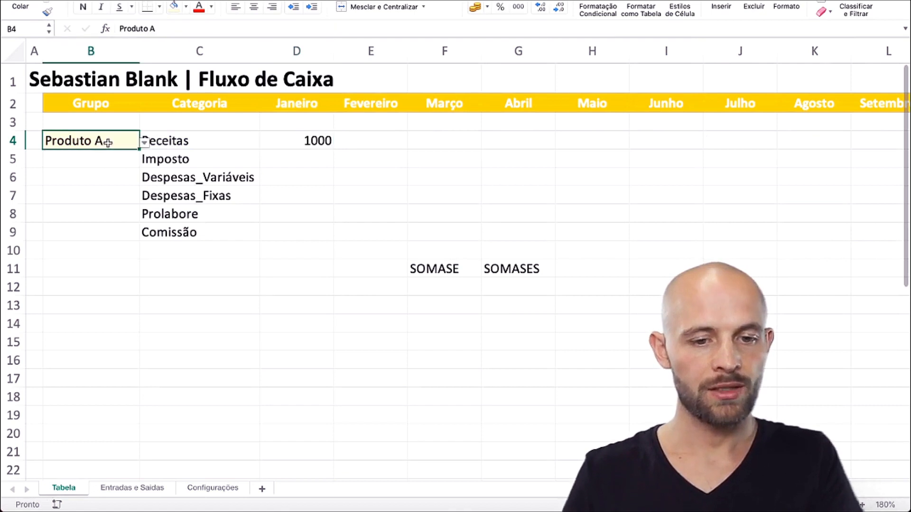
pyautogui.click(144, 142)
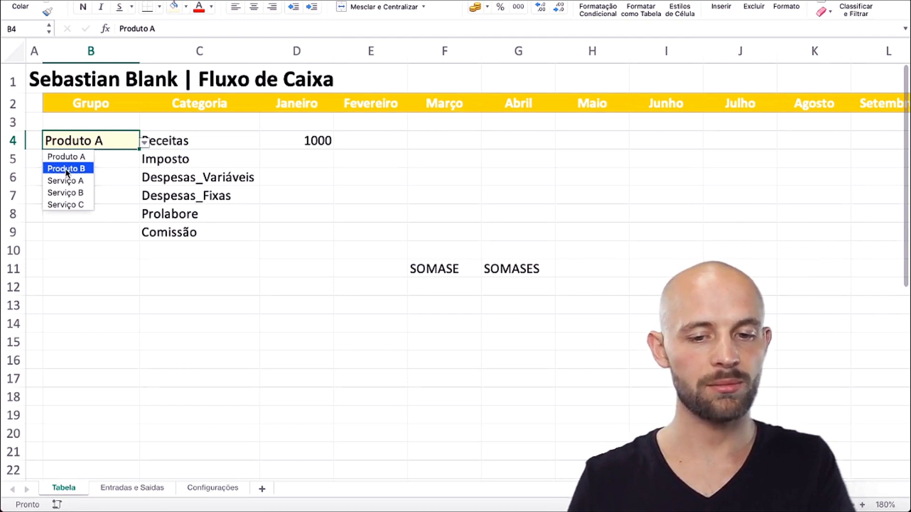
pyautogui.press('Return')
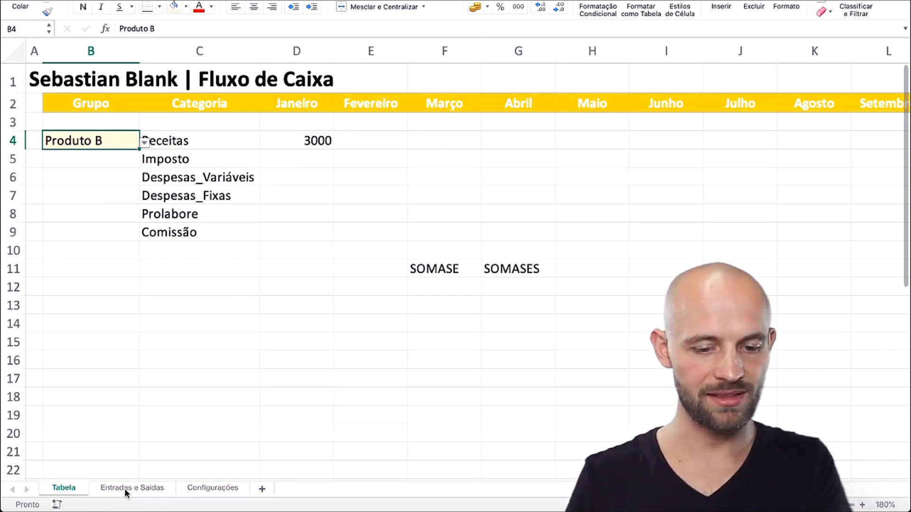
# - Check the Produto B rows for Janeiro on Entradas e Saidas against the SOMASES total, and return to Tabela
pyautogui.hotkey('ctrl', 'pagedown')
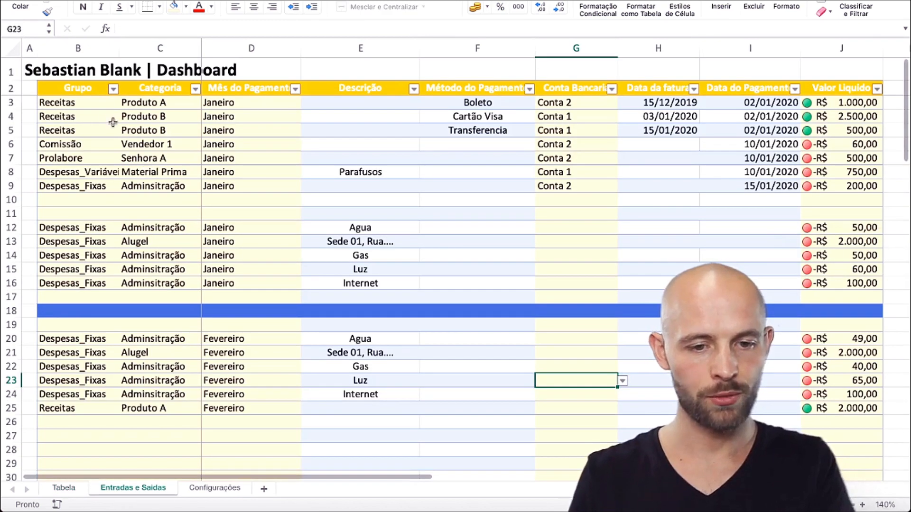
pyautogui.click(11, 115)
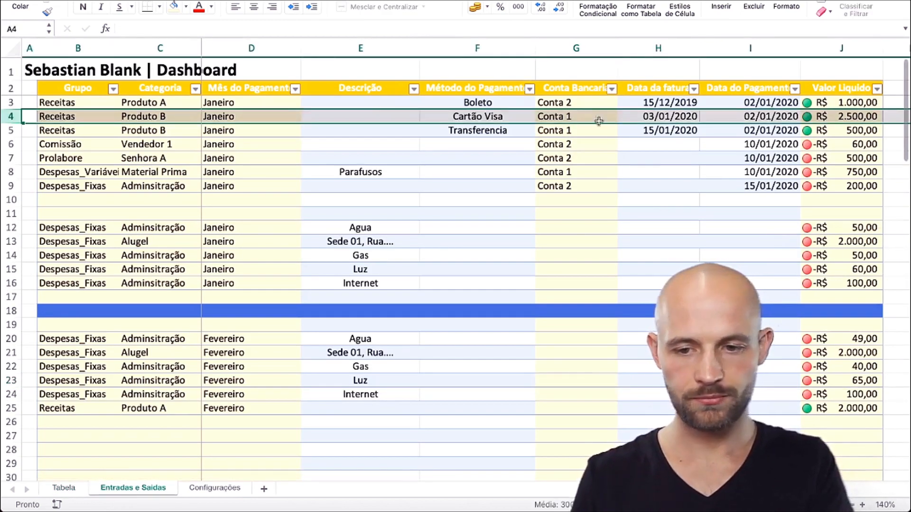
pyautogui.keyDown('shift'); pyautogui.click(345, 128); pyautogui.keyUp('shift')
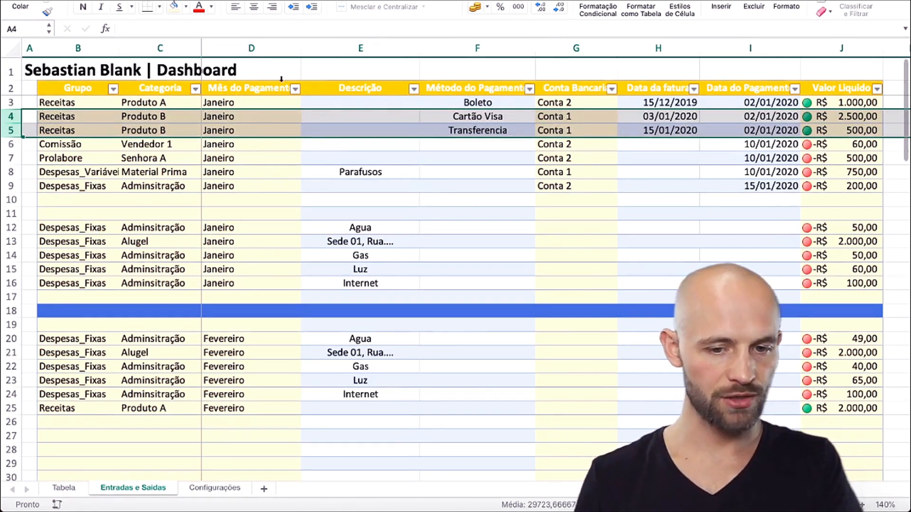
pyautogui.click(64, 488)
pyautogui.click(359, 132)
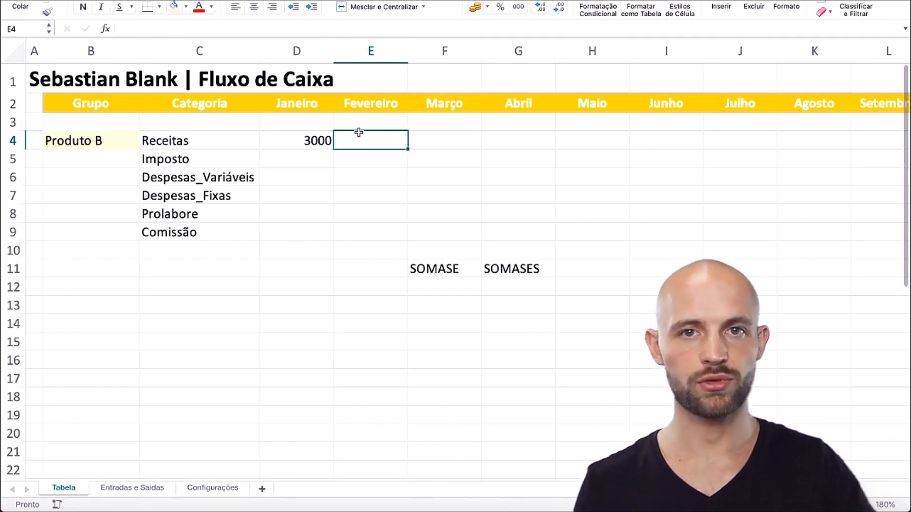
# - Review the product choices offered in B4 and the data validation settings behind that cell
pyautogui.click(103, 138)
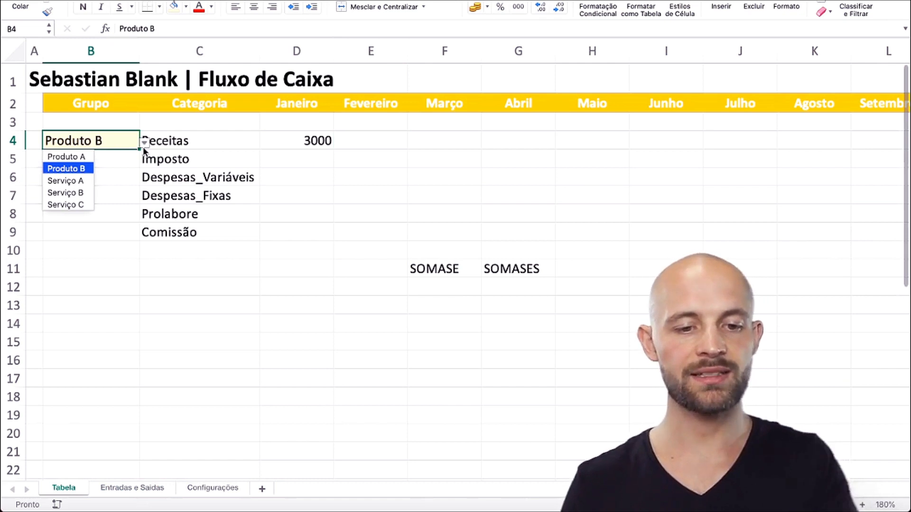
pyautogui.click(109, 145)
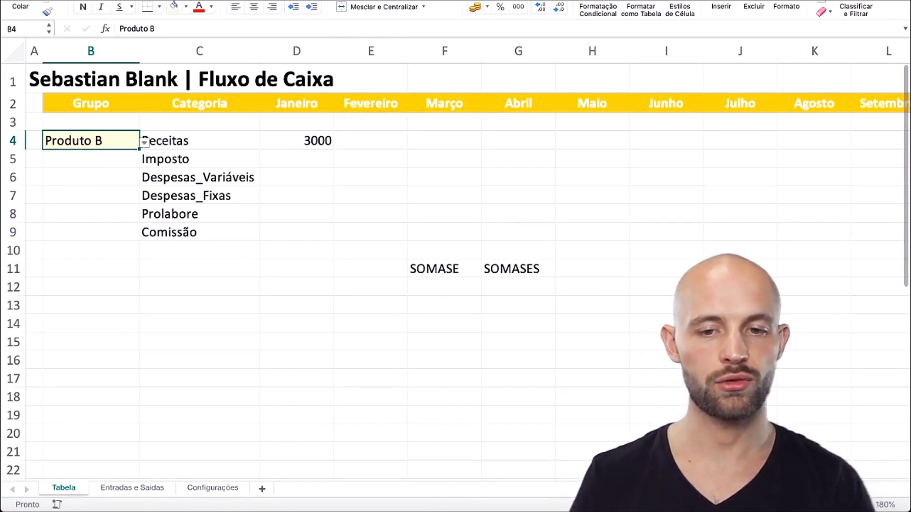
pyautogui.click(344, 0)
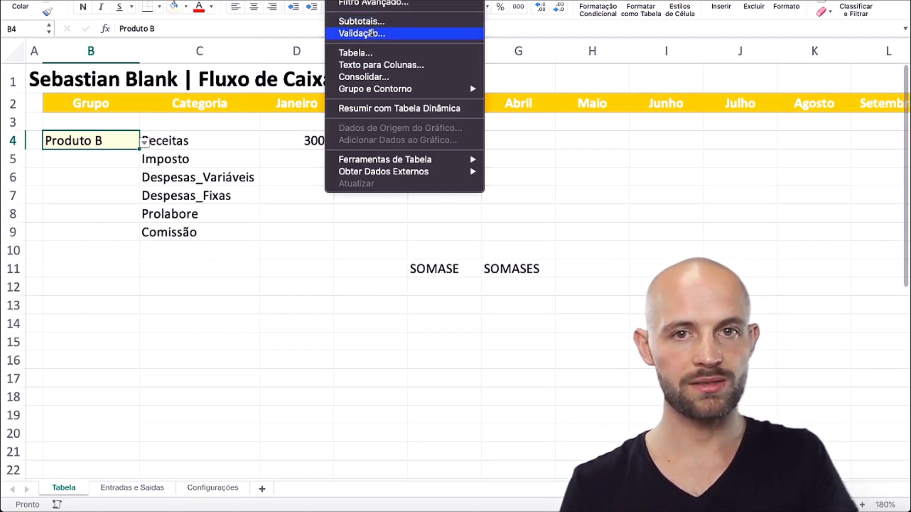
pyautogui.click(372, 33)
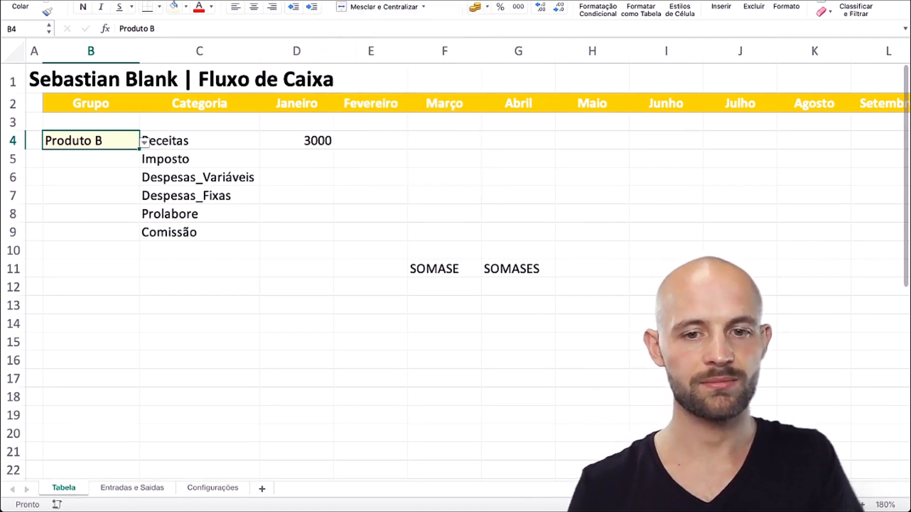
pyautogui.click(343, 1)
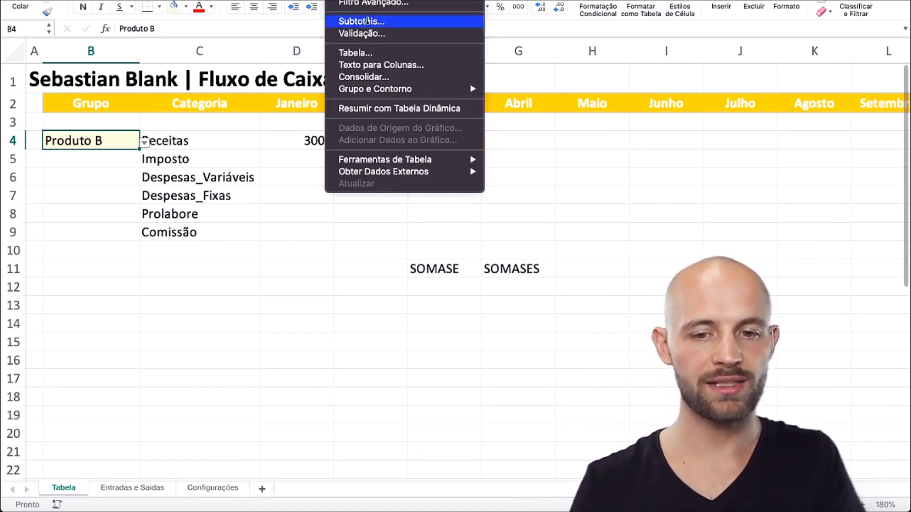
pyautogui.click(373, 33)
pyautogui.click(171, 341)
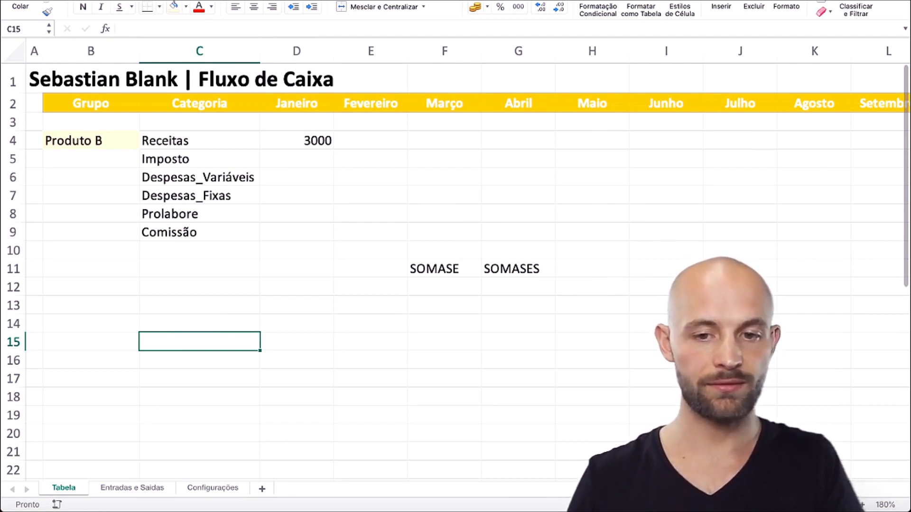
# - Create a Lista data validation in C17 with the source =$C$4:$C$9, and choose Receitas in that cell
pyautogui.moveTo(219, 140); pyautogui.dragTo(221, 237)
pyautogui.click(211, 377)
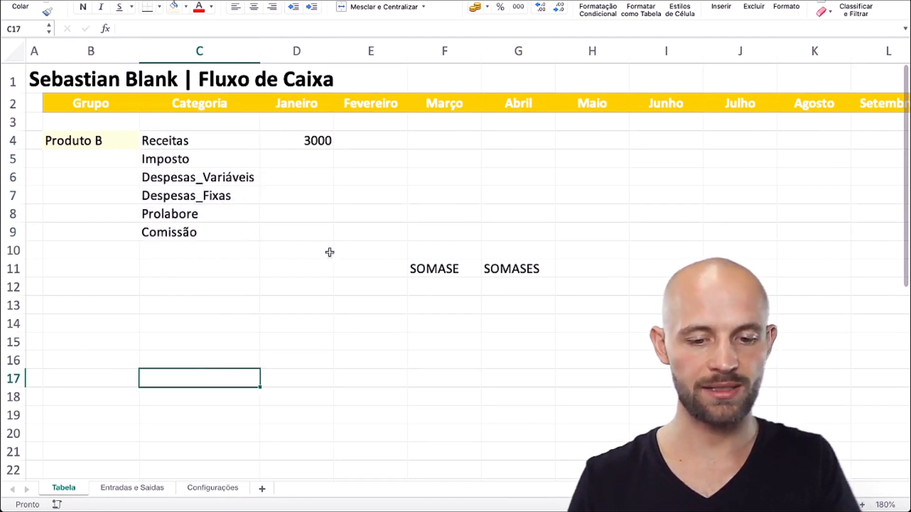
pyautogui.click(341, 0)
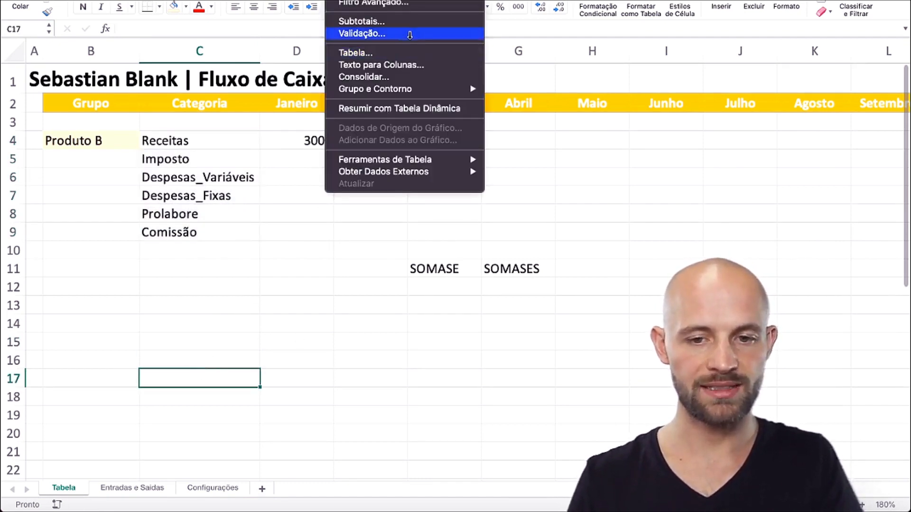
pyautogui.click(409, 34)
pyautogui.click(379, 104)
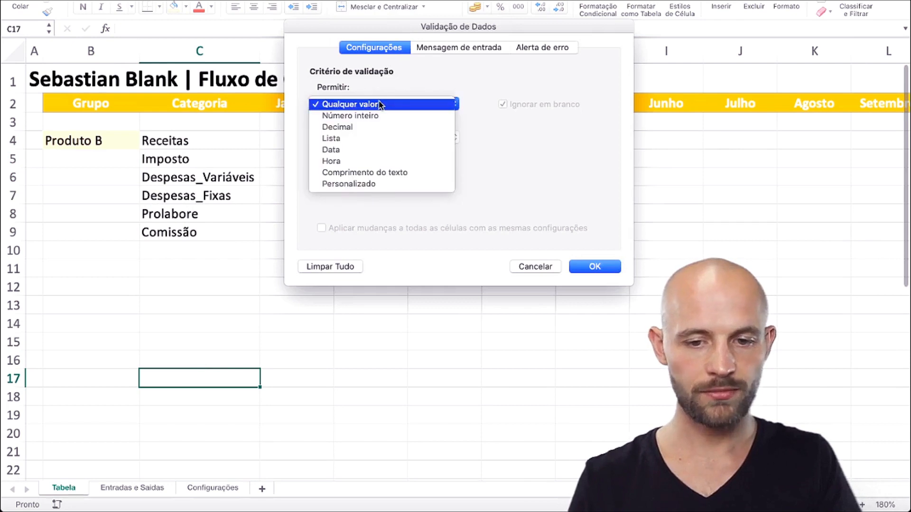
pyautogui.click(379, 138)
pyautogui.click(382, 172)
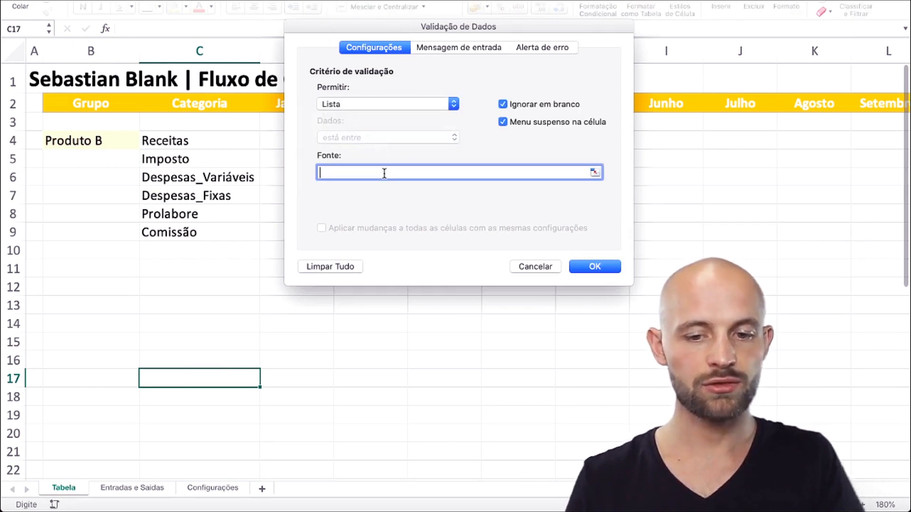
pyautogui.write('=')
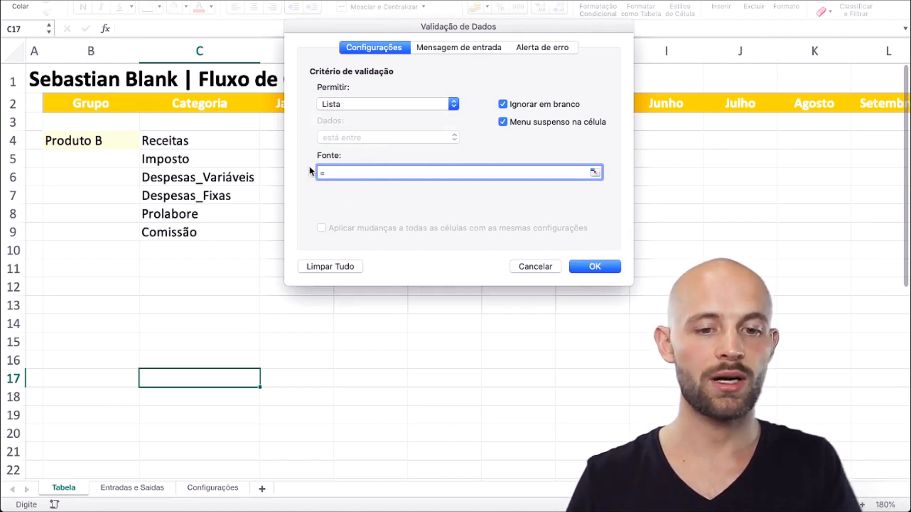
pyautogui.moveTo(200, 142); pyautogui.dragTo(216, 234)
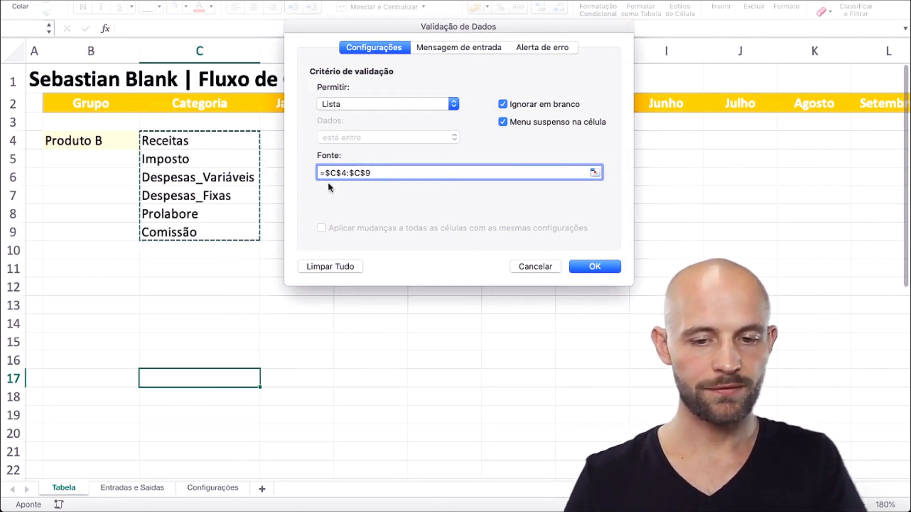
pyautogui.click(598, 264)
pyautogui.click(264, 381)
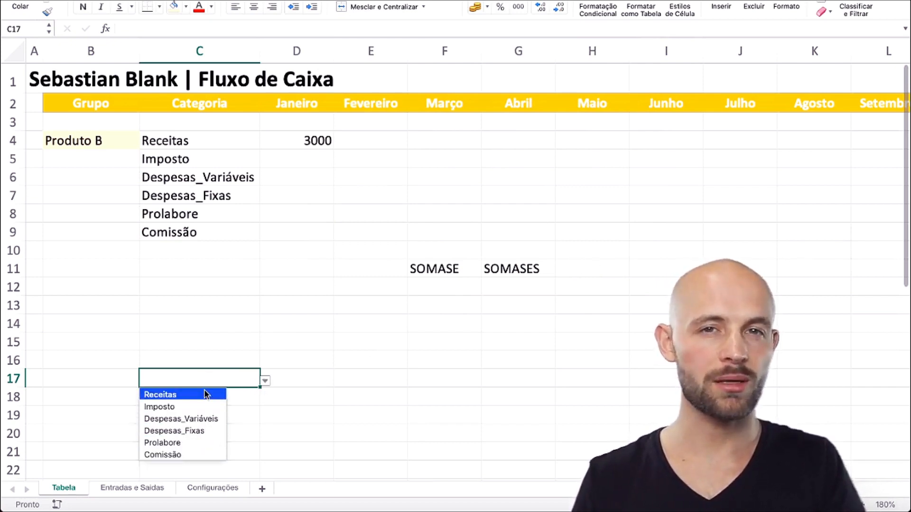
pyautogui.press('Return')
# - Clear the sample drop-down cell C17 by pasting the empty cell C15 over it
pyautogui.click(213, 347)
pyautogui.press('cmd+c')
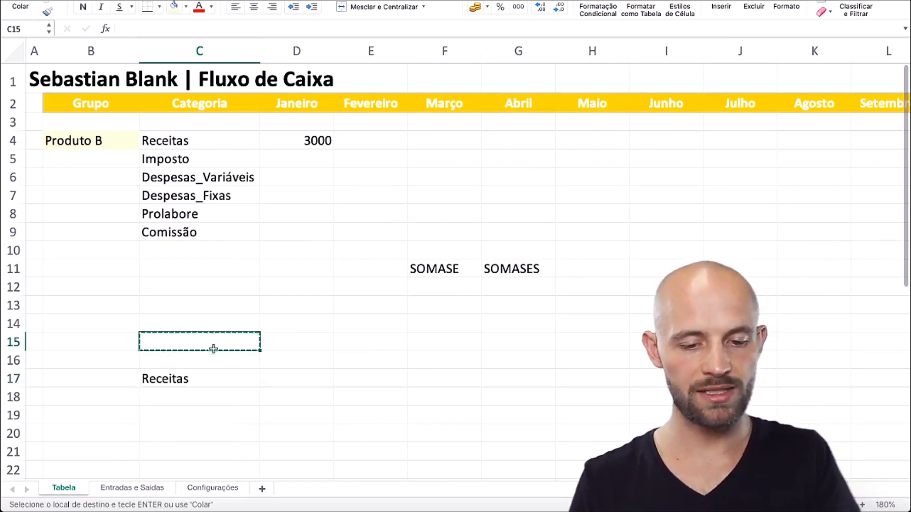
pyautogui.click(212, 378)
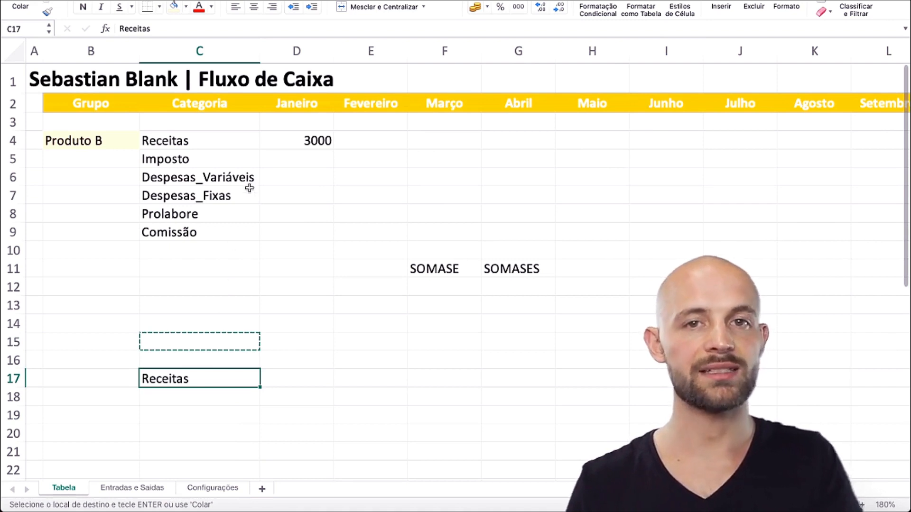
pyautogui.press('Return')
# - Examine the SOMASES formula in D4 together with the Receitas category and the Janeiro header it refers to
pyautogui.click(311, 193)
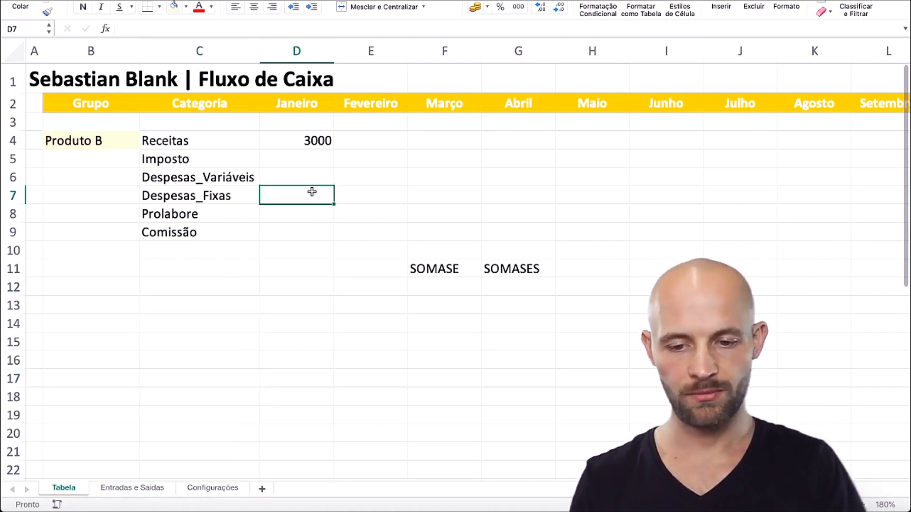
pyautogui.scroll(1, 463, 269)
pyautogui.hscroll(-1, 357, 173)
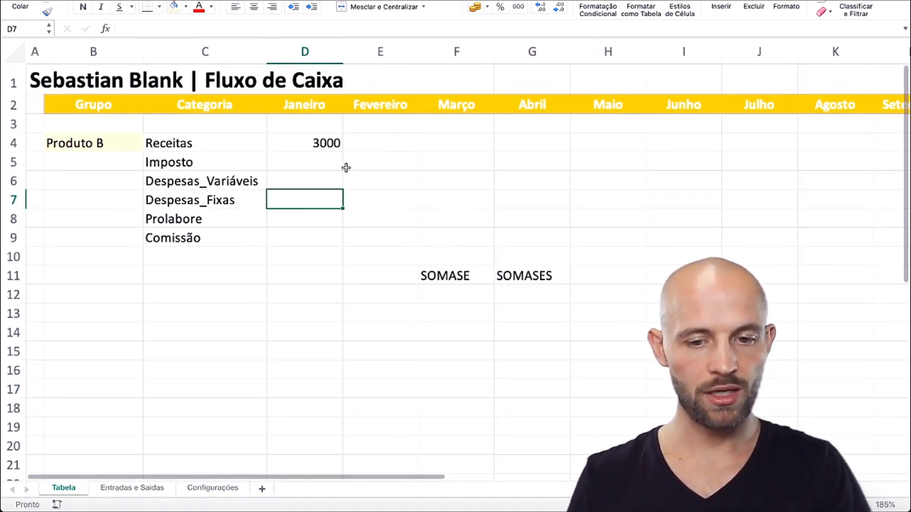
pyautogui.click(316, 143)
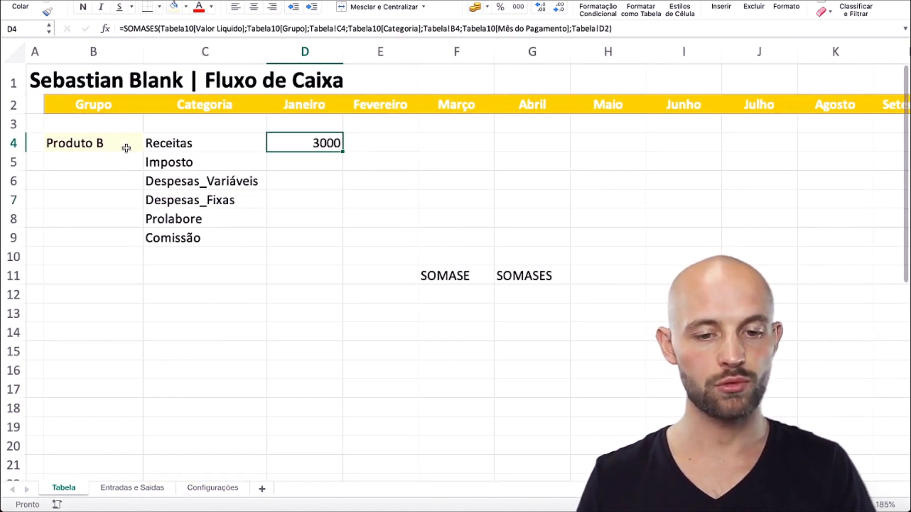
pyautogui.moveTo(197, 146); pyautogui.dragTo(315, 141)
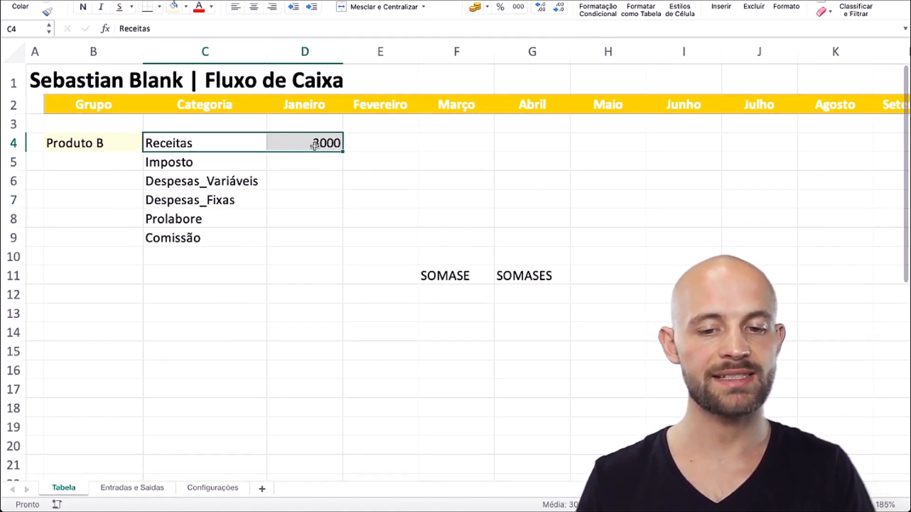
pyautogui.keyDown('super'); pyautogui.click(317, 109); pyautogui.keyUp('super')
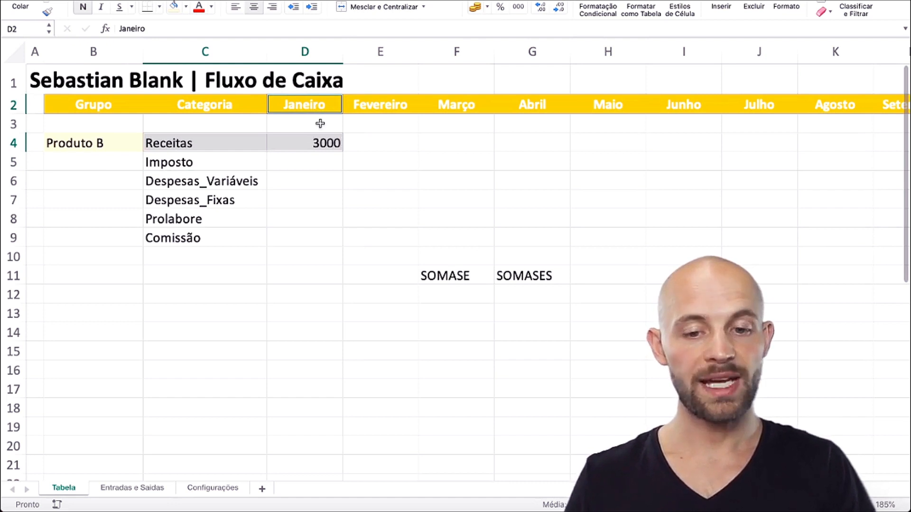
pyautogui.click(323, 141)
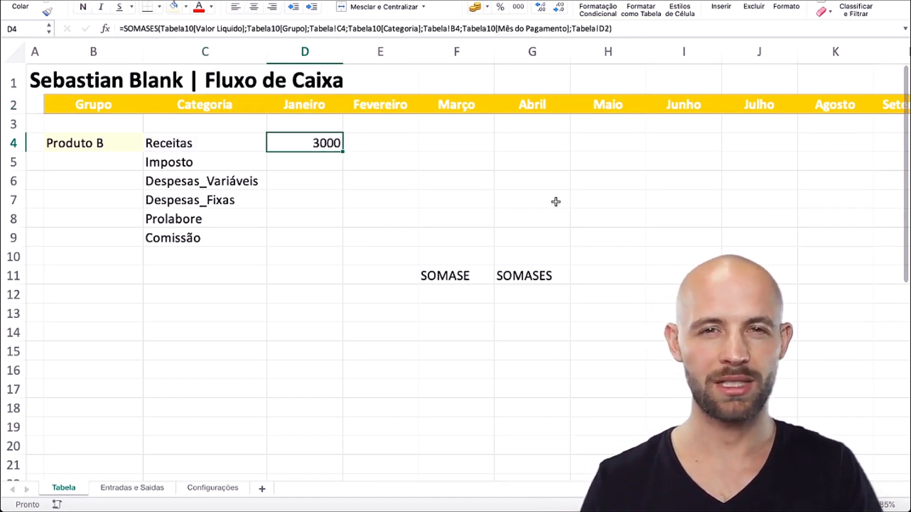
# - Copy the SOMASES formula from D4 into E5 without locked references
pyautogui.press('super+c')
pyautogui.press('Down')
pyautogui.press('Right')
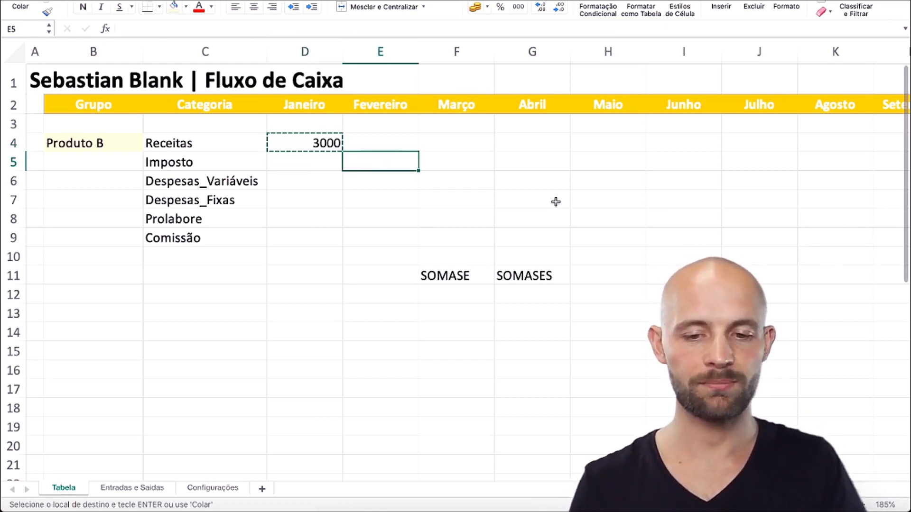
pyautogui.press('super+v')
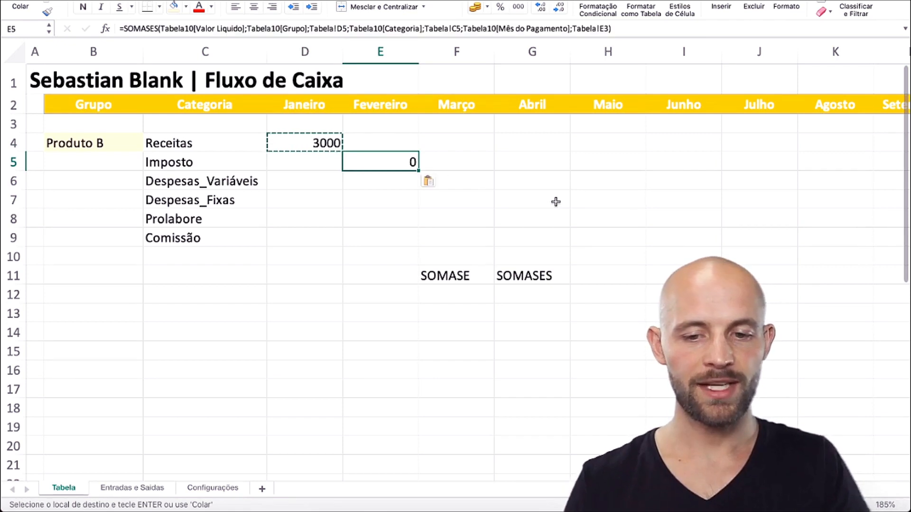
# - Examine how the ranges and criteria references of the SOMASES formula pasted in E5 have shifted
pyautogui.doubleClick(403, 158)
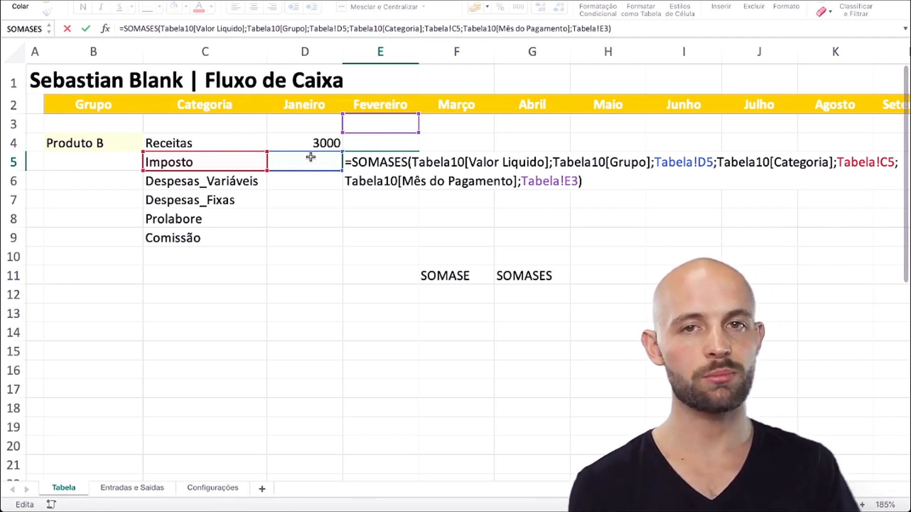
pyautogui.press('Return')
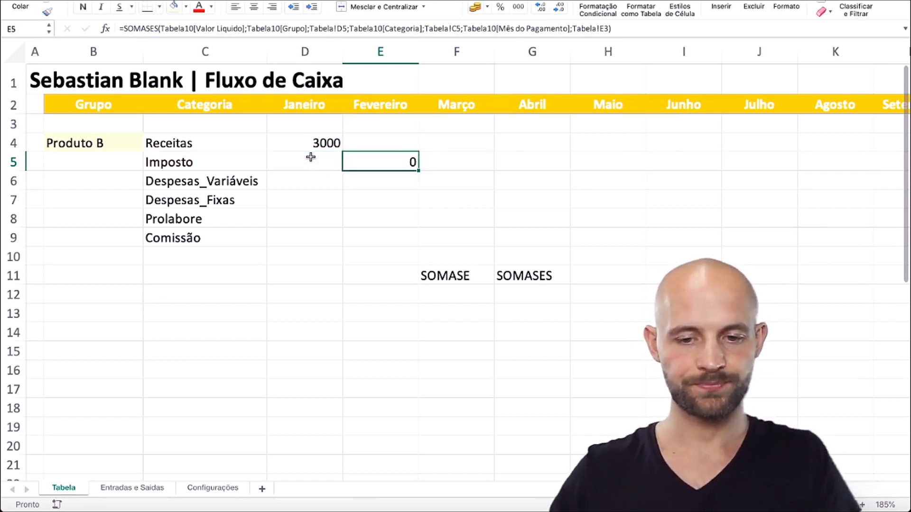
pyautogui.press('Delete')
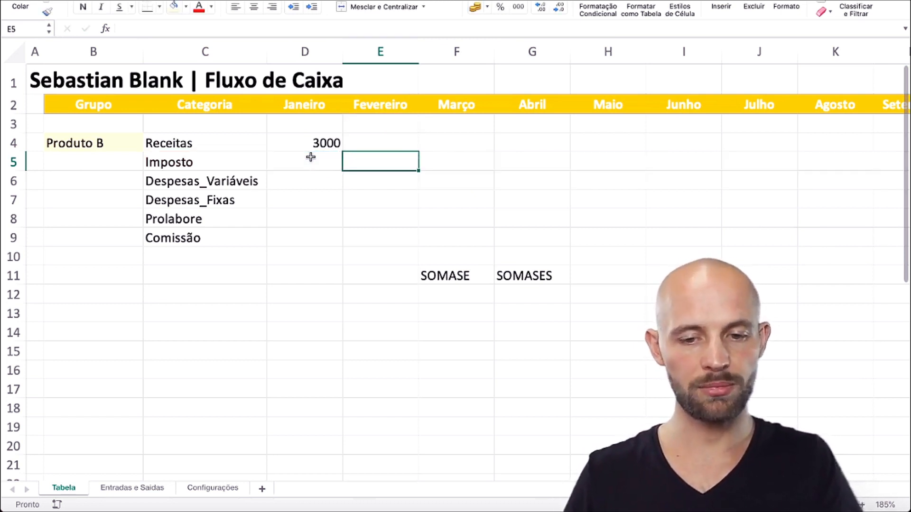
pyautogui.hotkey('ctrl', 'z')
pyautogui.doubleClick(401, 158)
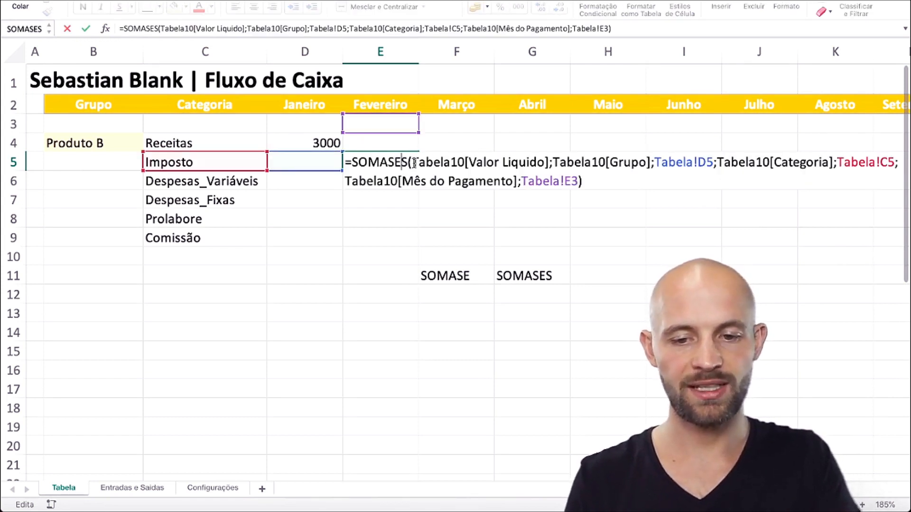
pyautogui.moveTo(412, 161); pyautogui.dragTo(654, 163)
pyautogui.moveTo(717, 162); pyautogui.dragTo(834, 163)
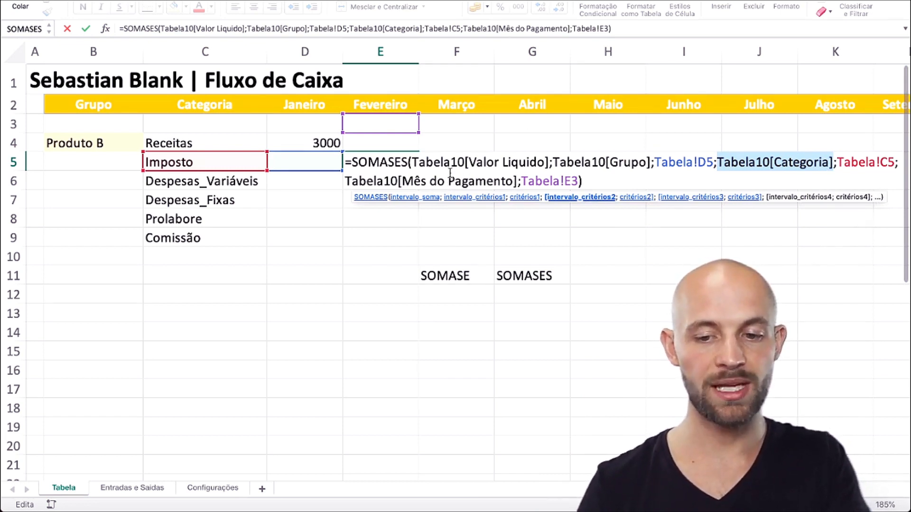
pyautogui.click(524, 160)
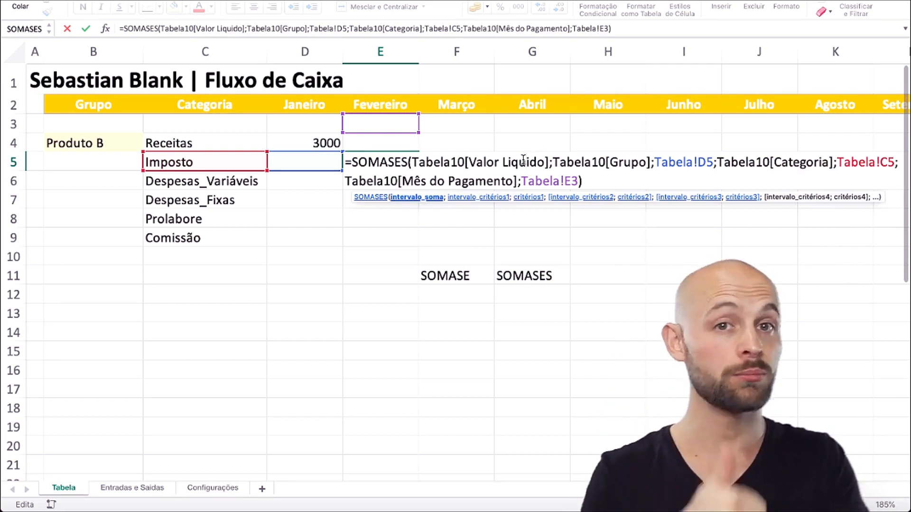
pyautogui.press('Return')
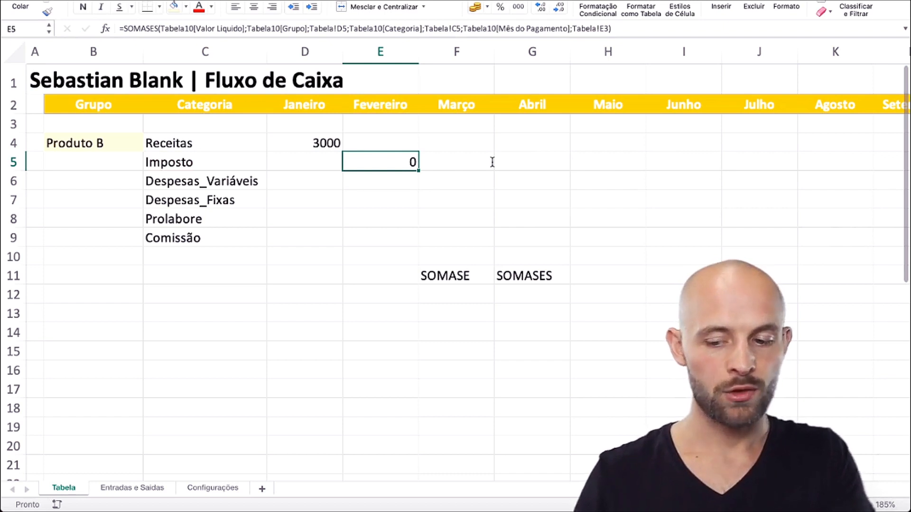
# - Lock the column of the first criterion in D4's SOMASES formula by changing Tabela!C4 to Tabela!$C4
pyautogui.press('Up')
pyautogui.press('Left')
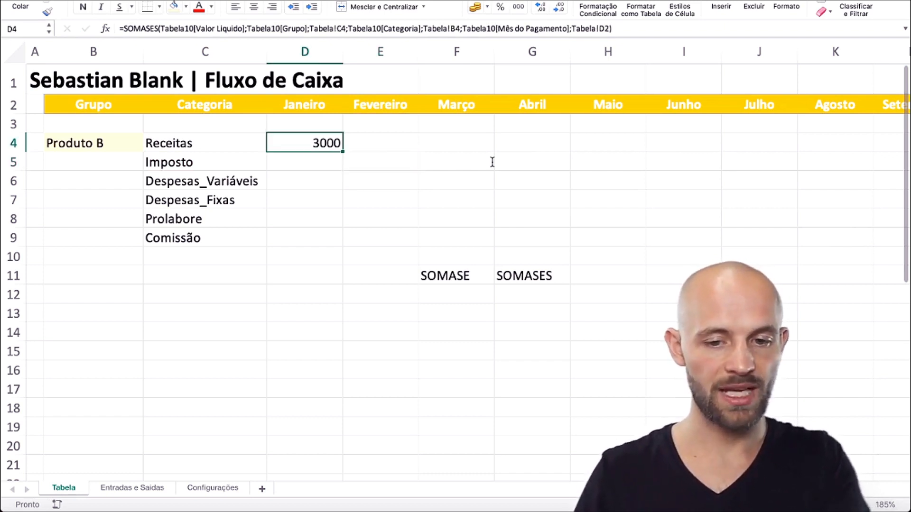
pyautogui.click(251, 26)
pyautogui.click(339, 28)
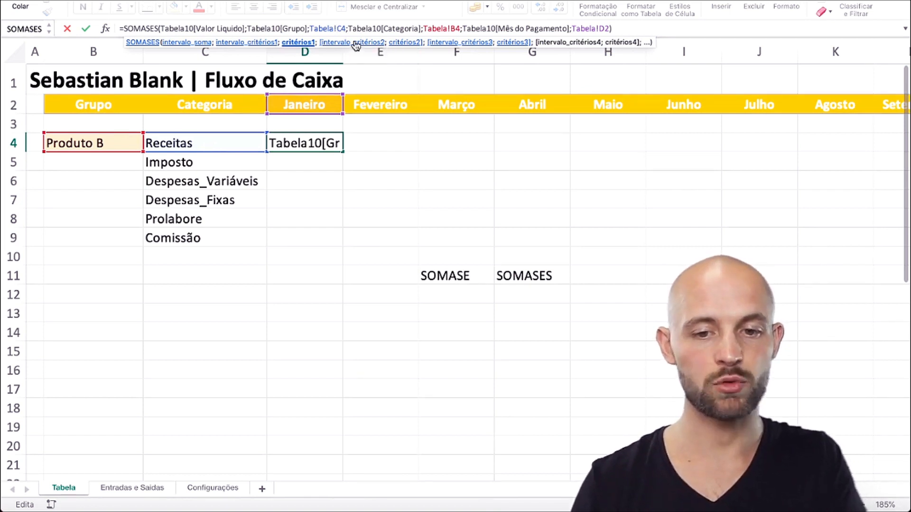
pyautogui.click(337, 28)
pyautogui.write('$')
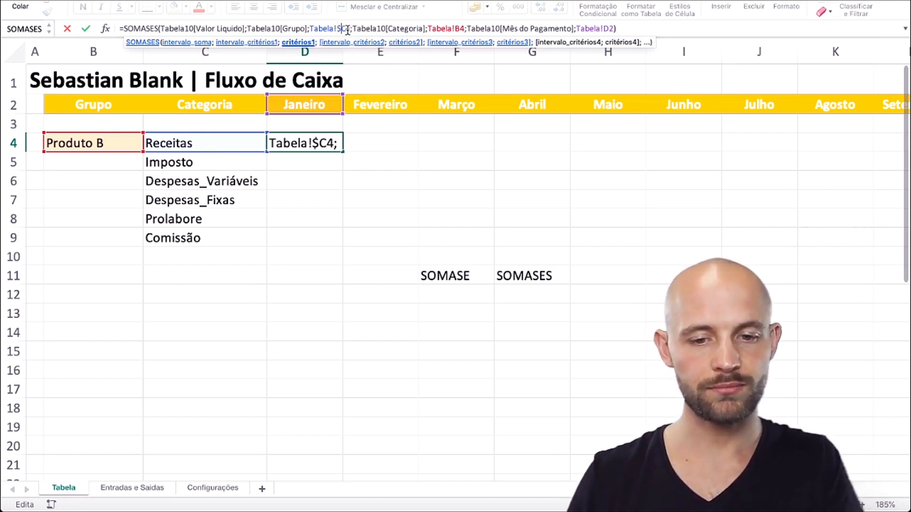
pyautogui.press('Return')
# - Copy the updated SOMASES formula from D4 into E5 and check which cells it references
pyautogui.press('Up')
pyautogui.press('super+c')
pyautogui.press('Down')
pyautogui.press('Right')
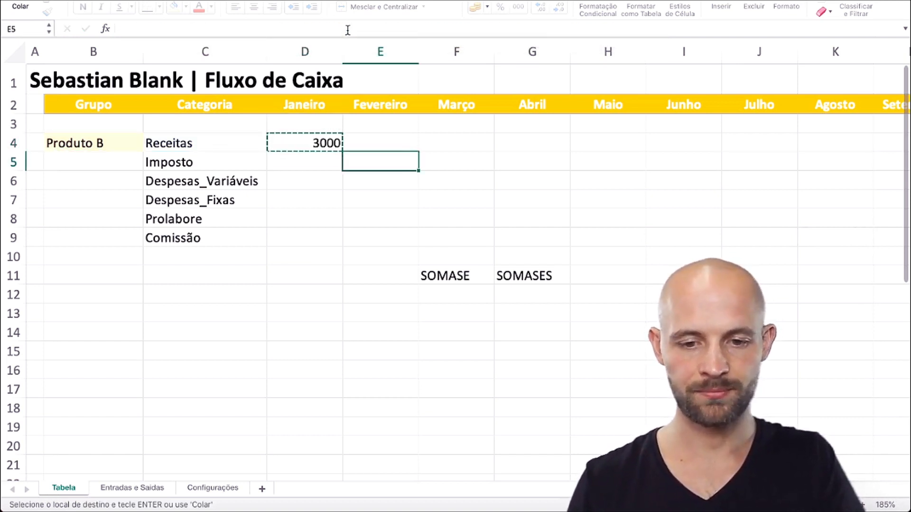
pyautogui.press('super+v')
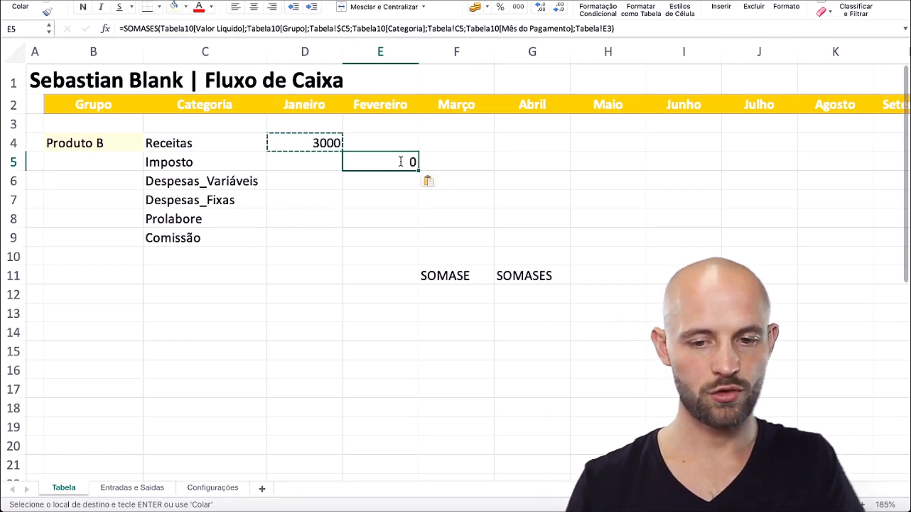
pyautogui.doubleClick(401, 161)
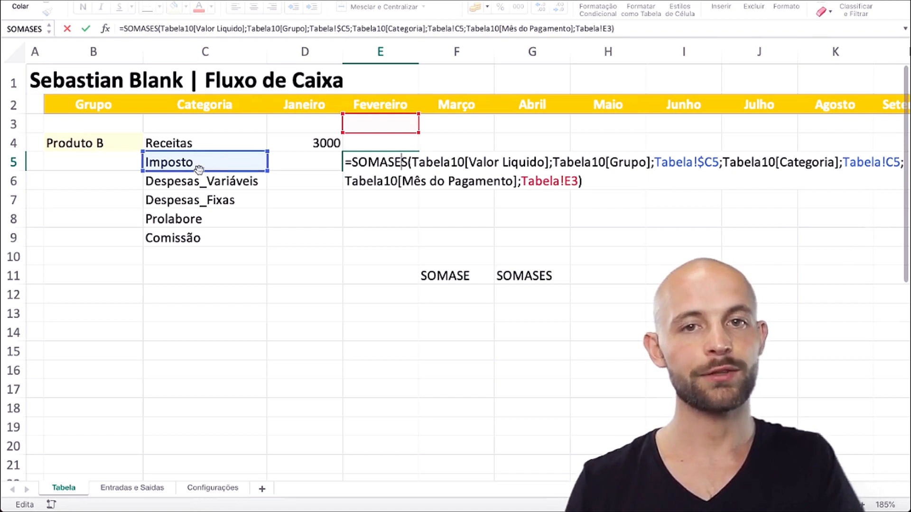
pyautogui.press('Escape')
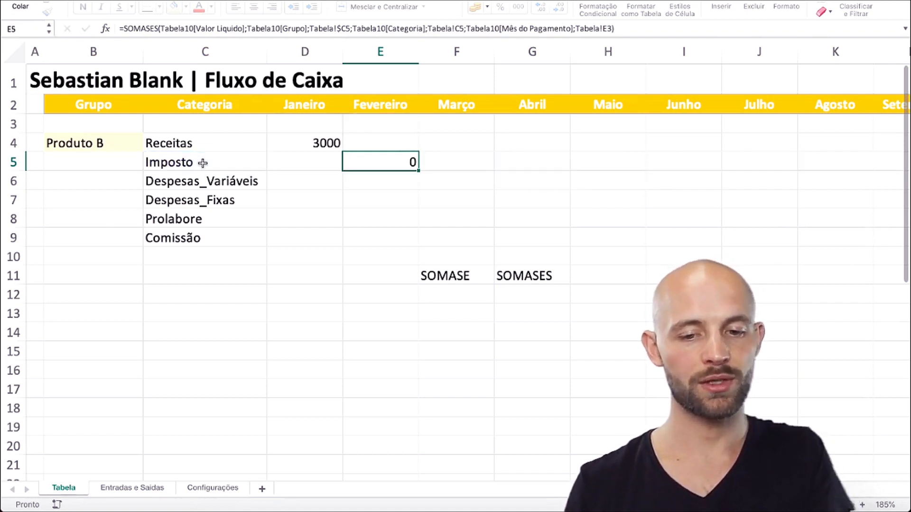
# - Copy the Receitas formula from D4 into F4 under Março and check its references
pyautogui.press('Up')
pyautogui.press('Left')
pyautogui.press('super+c')
pyautogui.press('Right')
pyautogui.press('Right')
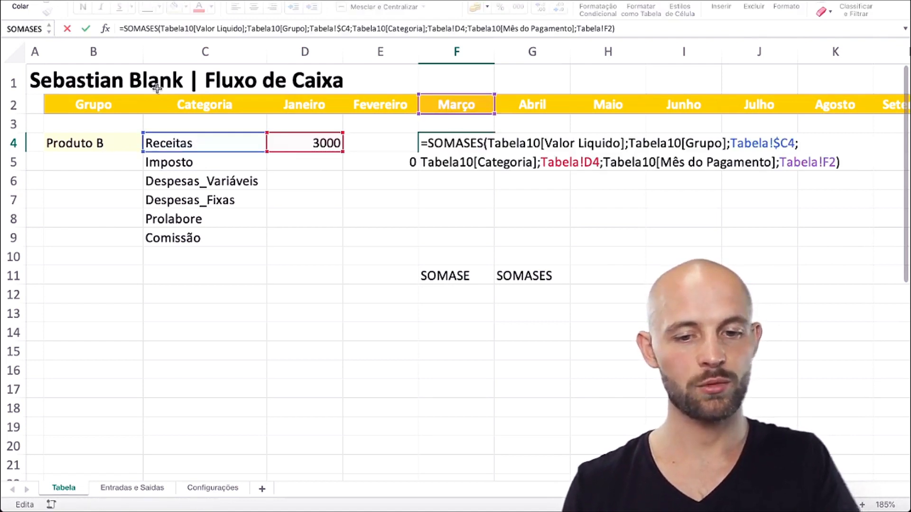
# - Copy the SOMASES formula from F4 into H4 under Maio and check the cells it references
pyautogui.press('Tab')
pyautogui.press('Left')
pyautogui.hotkey('ctrl', 'c')
pyautogui.press('Right')
pyautogui.press('Right')
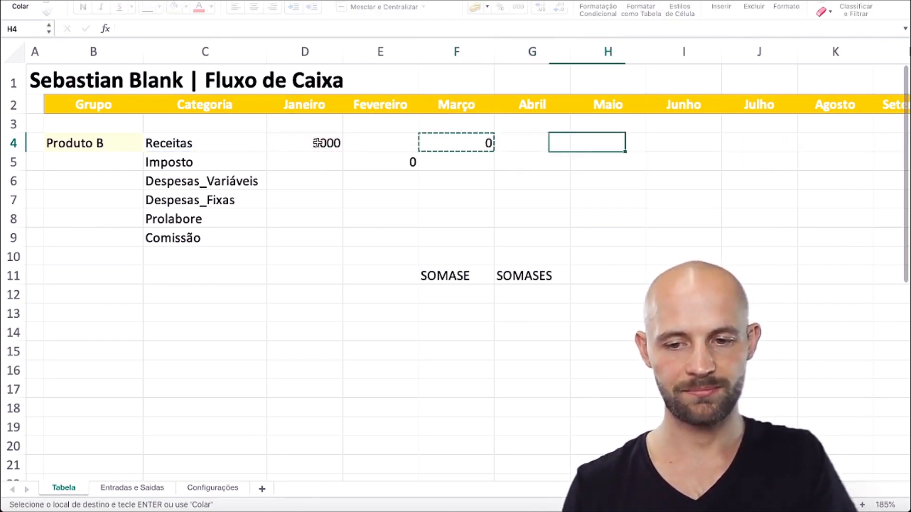
pyautogui.hotkey('ctrl', 'v')
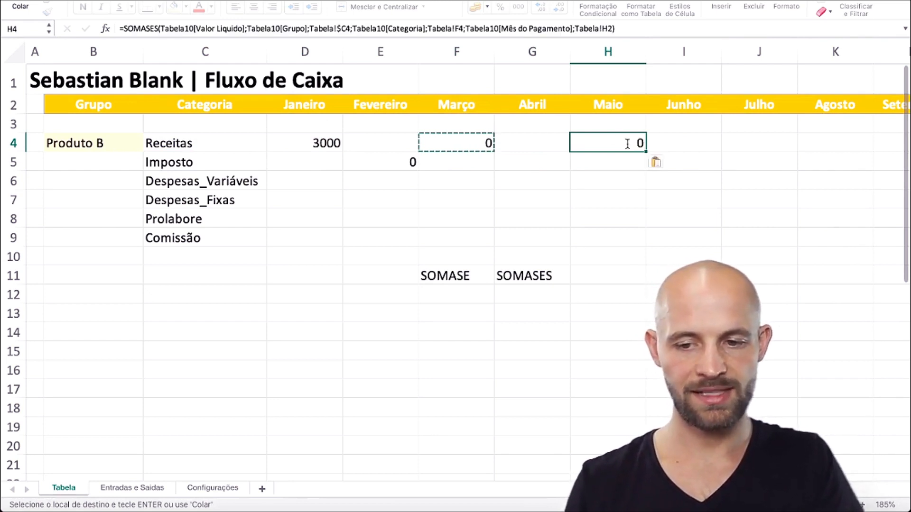
pyautogui.doubleClick(628, 143)
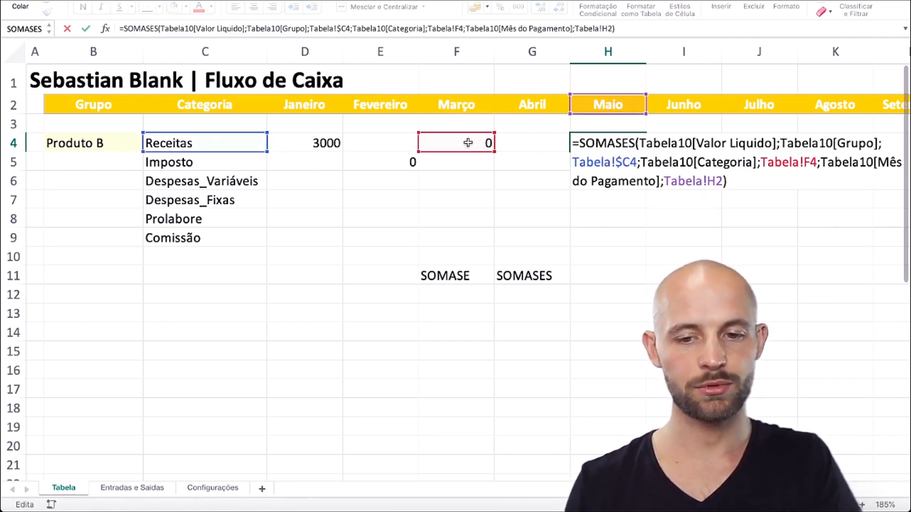
pyautogui.press('Escape')
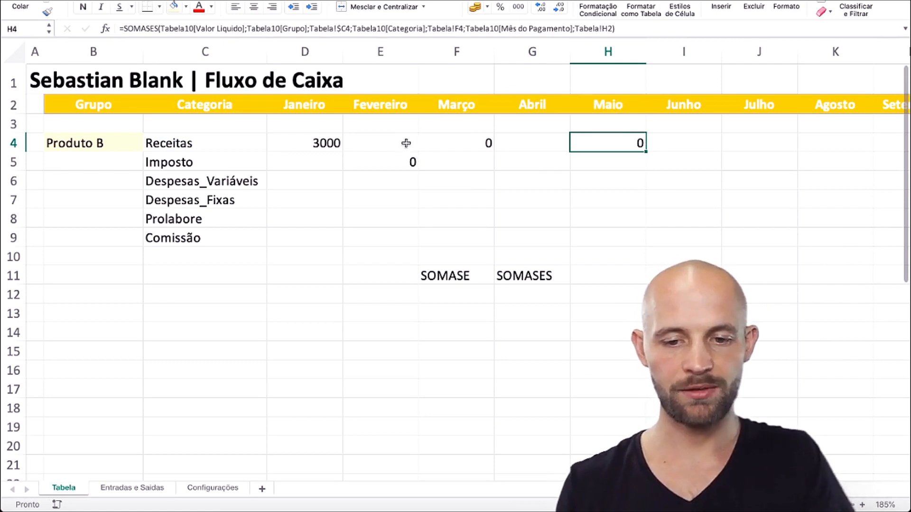
# - Make the product criterion in D4's SOMASES formula fully absolute by changing Tabela!B4 to Tabela!$B$4
pyautogui.keyDown('shift'); pyautogui.click(397, 166); pyautogui.keyUp('shift')
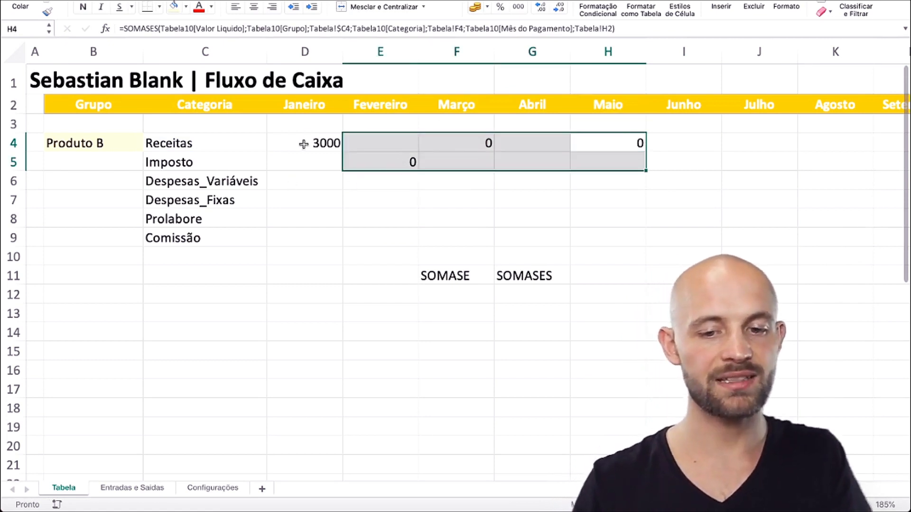
pyautogui.click(318, 142)
pyautogui.doubleClick(318, 143)
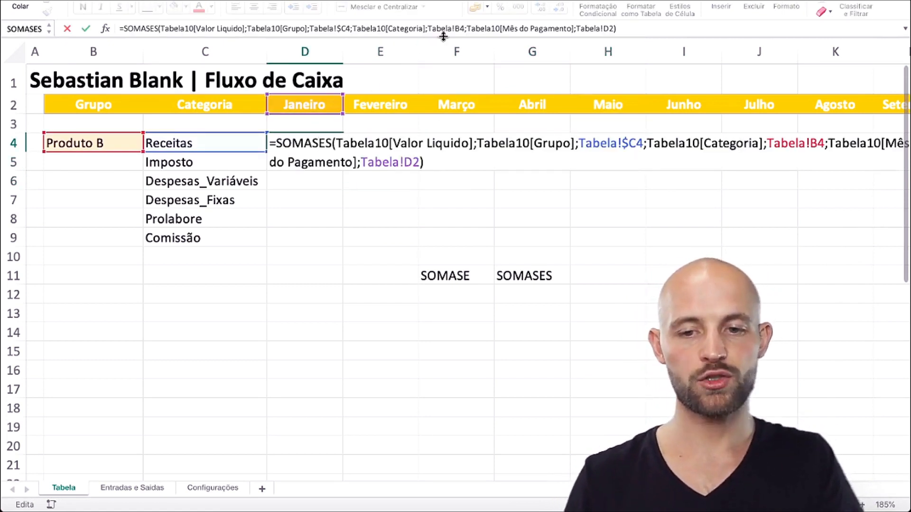
pyautogui.click(324, 29)
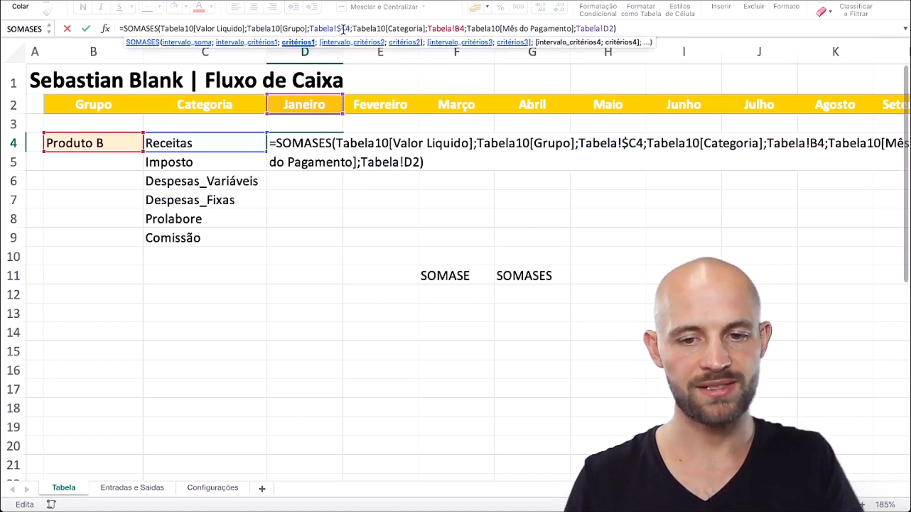
pyautogui.doubleClick(343, 30)
pyautogui.click(460, 29)
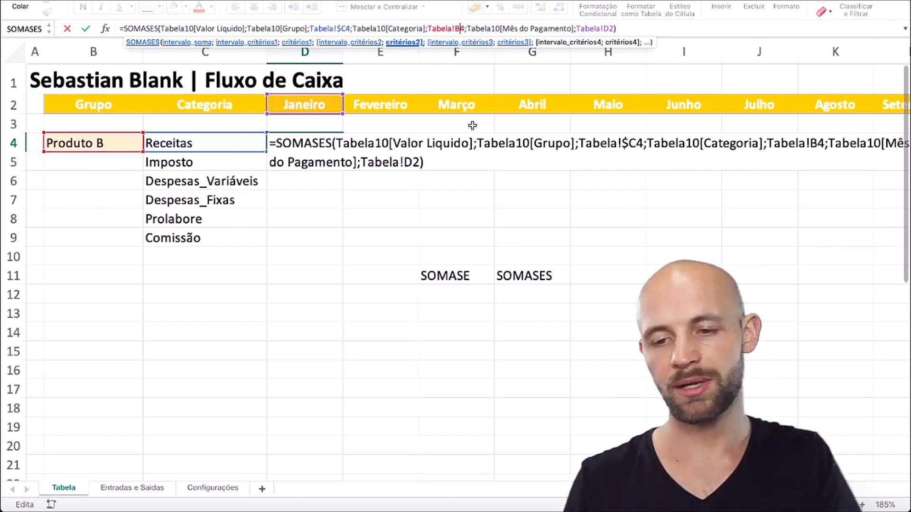
pyautogui.click(456, 29)
pyautogui.write('$B')
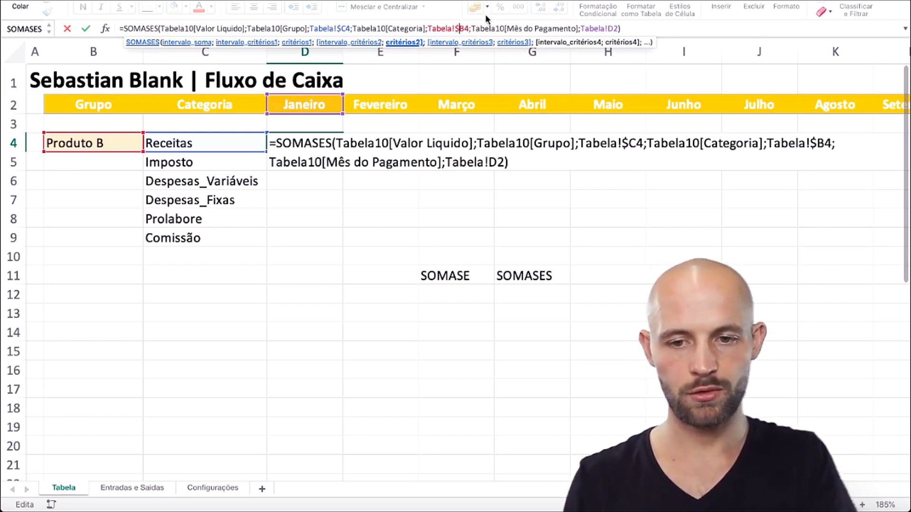
pyautogui.write('$')
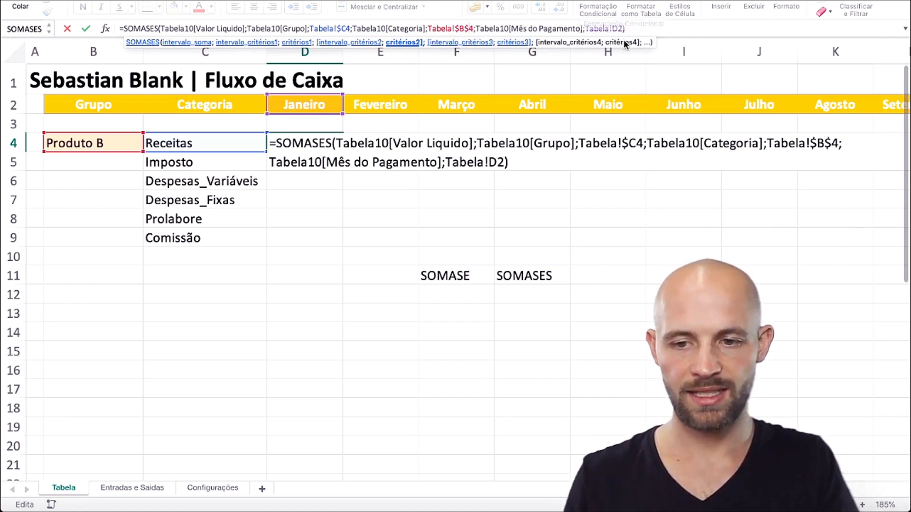
# - Lock the row of the month criterion in D4's SOMASES formula by changing Tabela!D2 to Tabela!D$2
pyautogui.click(611, 28)
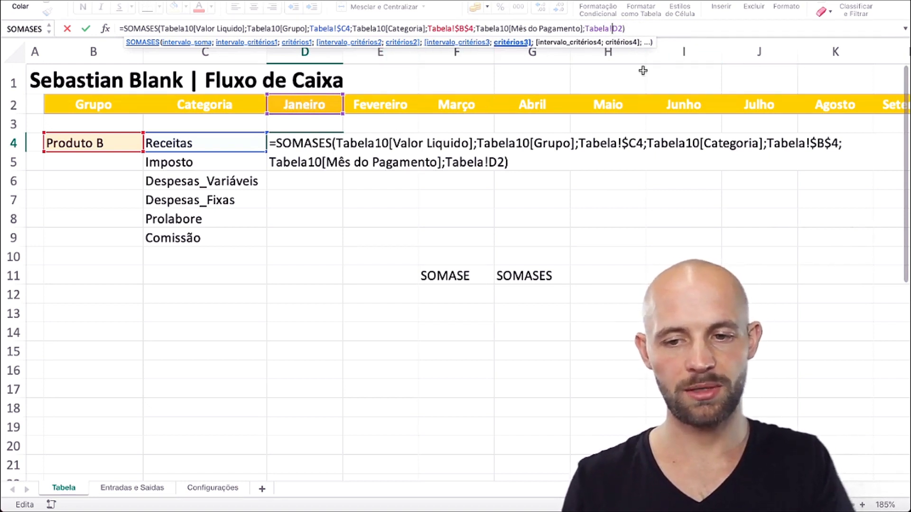
pyautogui.click(618, 28)
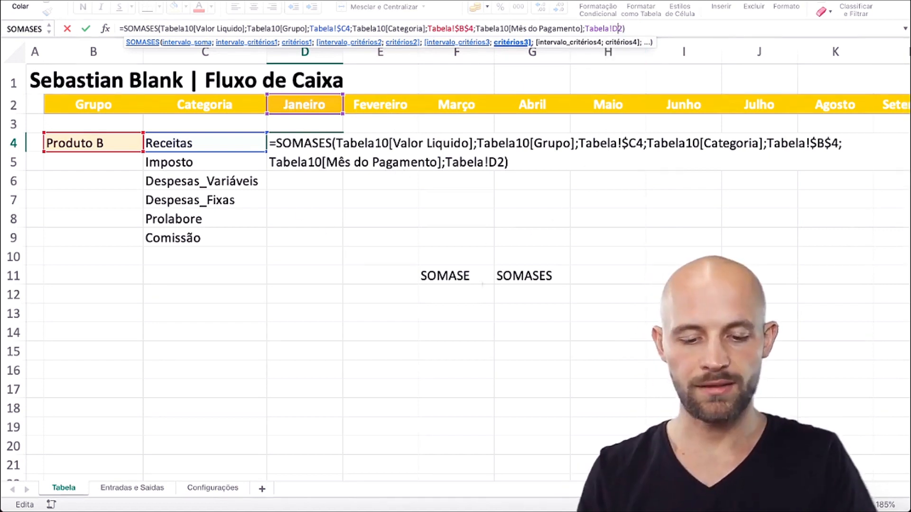
pyautogui.write('$')
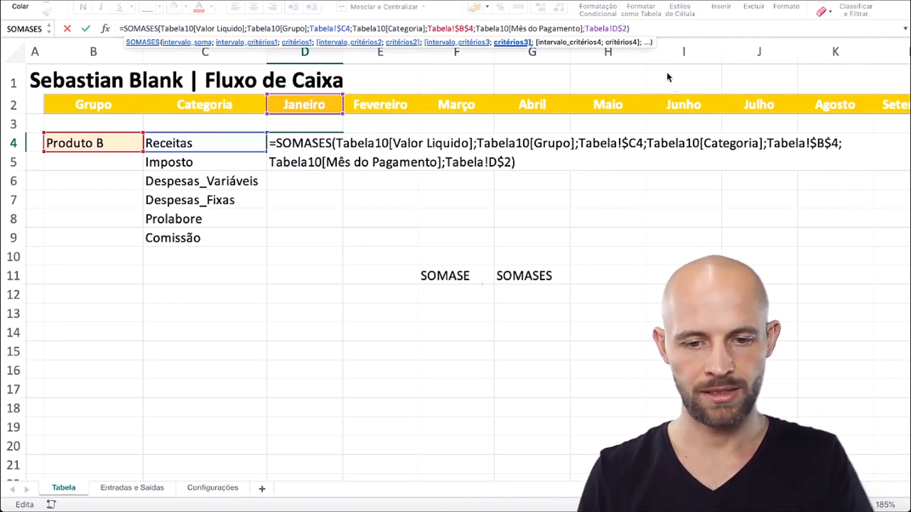
pyautogui.hotkey('ctrl', 'Return')
# - Copy the SOMASES formula from D4 into F6 and check which cells it references
pyautogui.press('super+c')
pyautogui.click(451, 180)
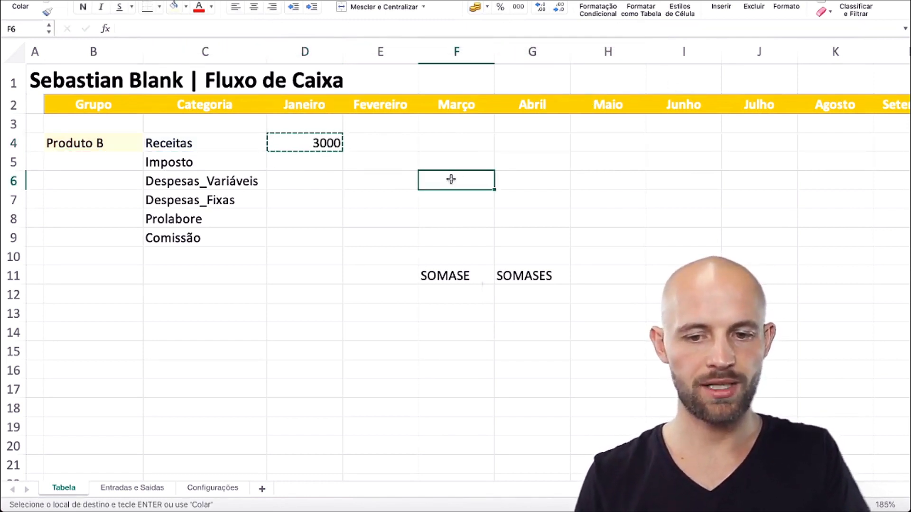
pyautogui.press('super+v')
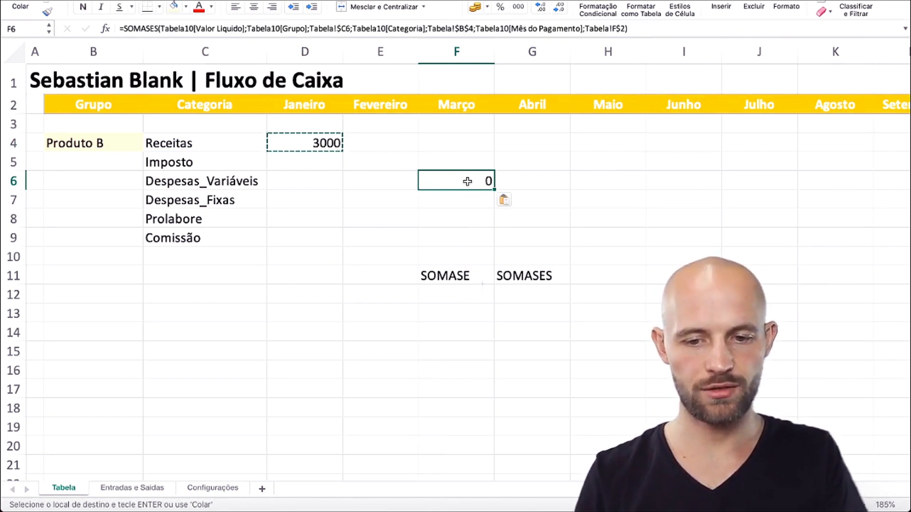
pyautogui.doubleClick(468, 182)
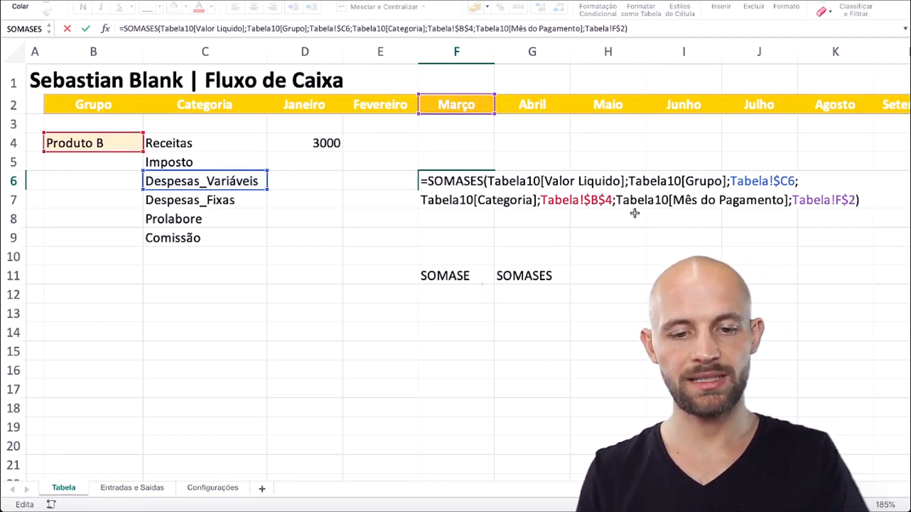
pyautogui.press('Return')
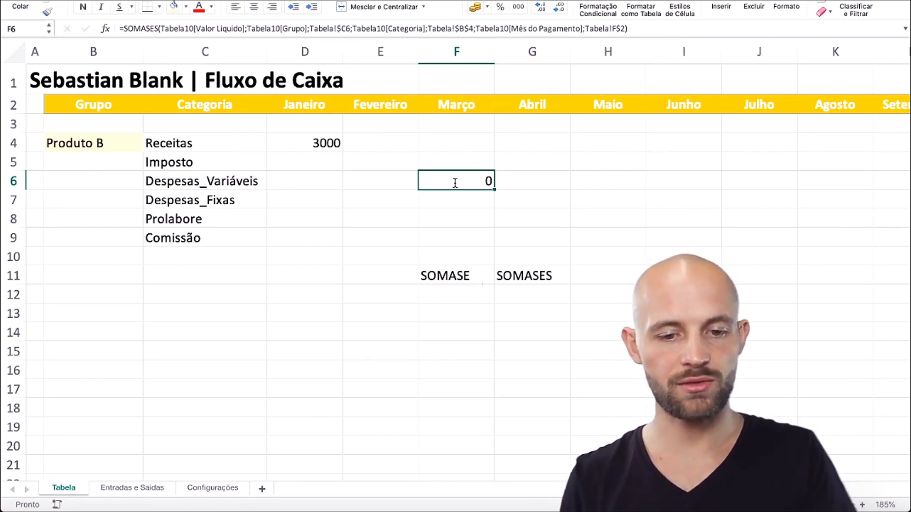
# - Copy the formula from F6 into F7, F5 and F4 under Março to test its references
pyautogui.press('super+c')
pyautogui.press('Down')
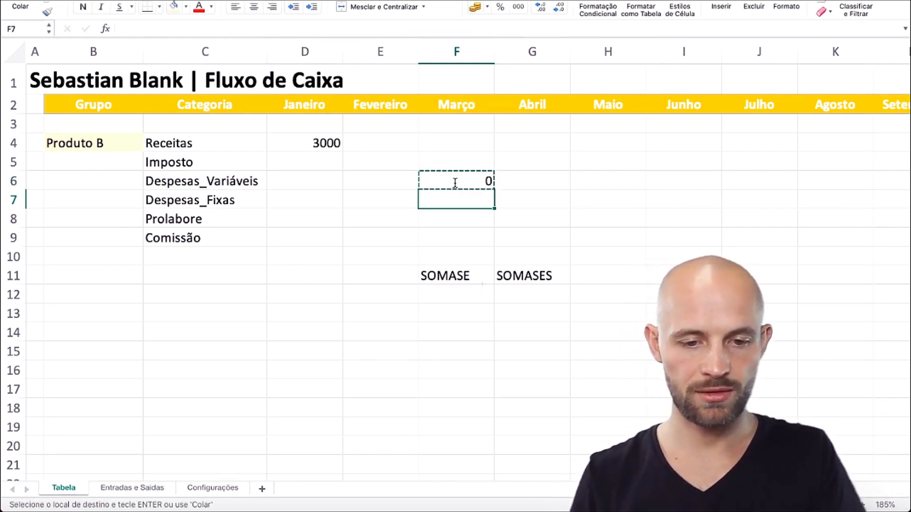
pyautogui.press('super+v')
pyautogui.press('Left')
pyautogui.press('Up')
pyautogui.press('Up')
pyautogui.press('Right')
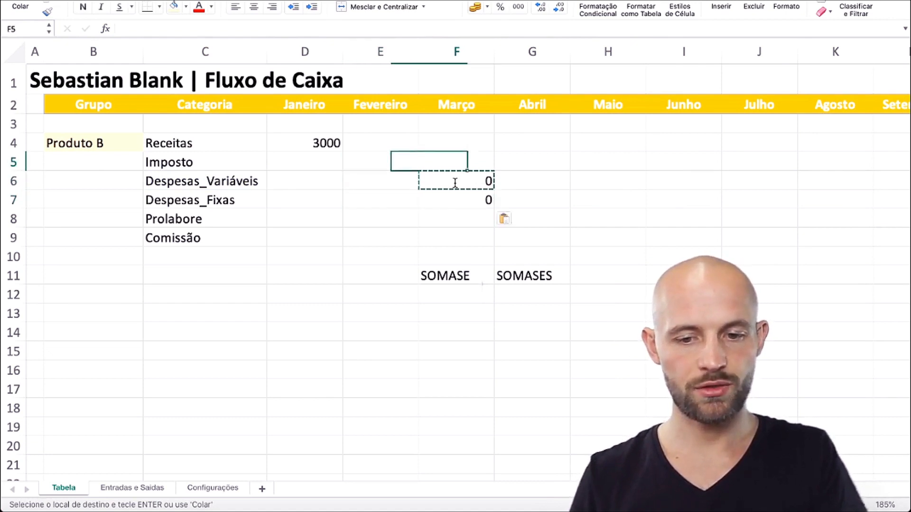
pyautogui.press('super+v')
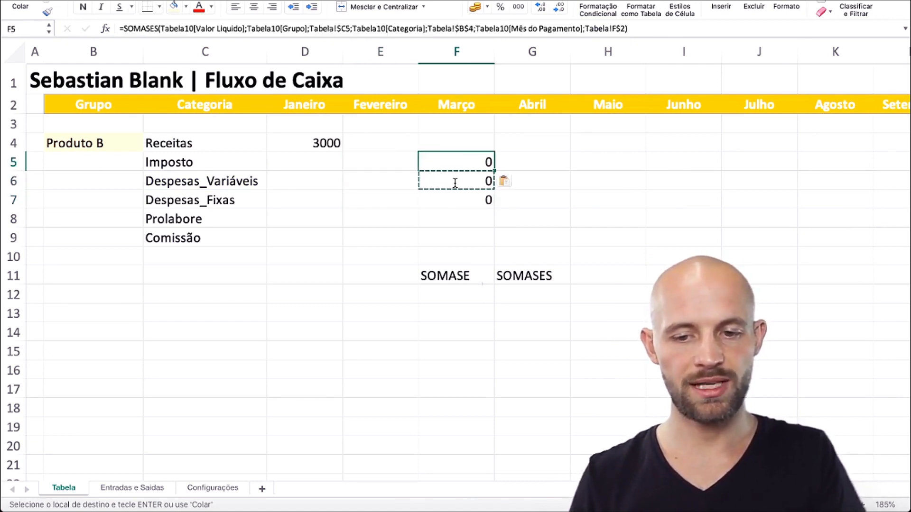
pyautogui.press('Up')
pyautogui.press('super+v')
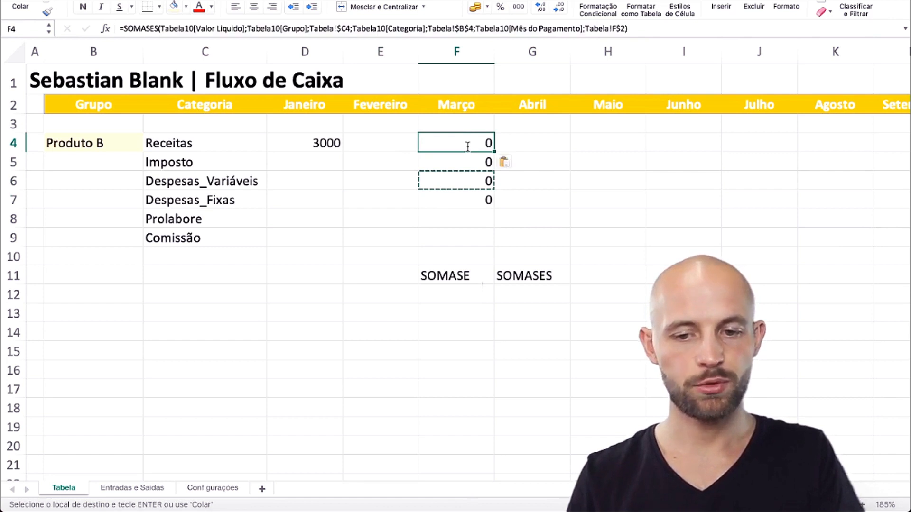
pyautogui.doubleClick(468, 145)
pyautogui.press('Escape')
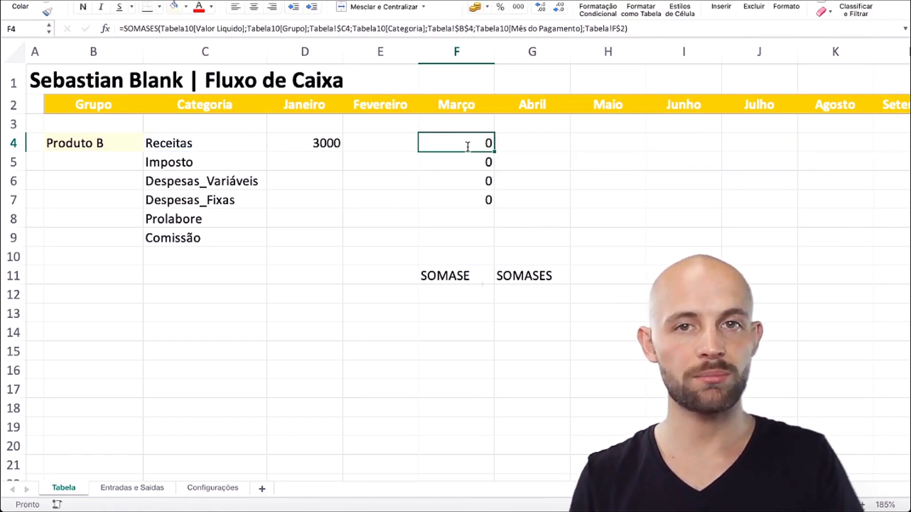
# - Undo the test copies of the SOMASES formula in F4:F7
pyautogui.click(322, 145)
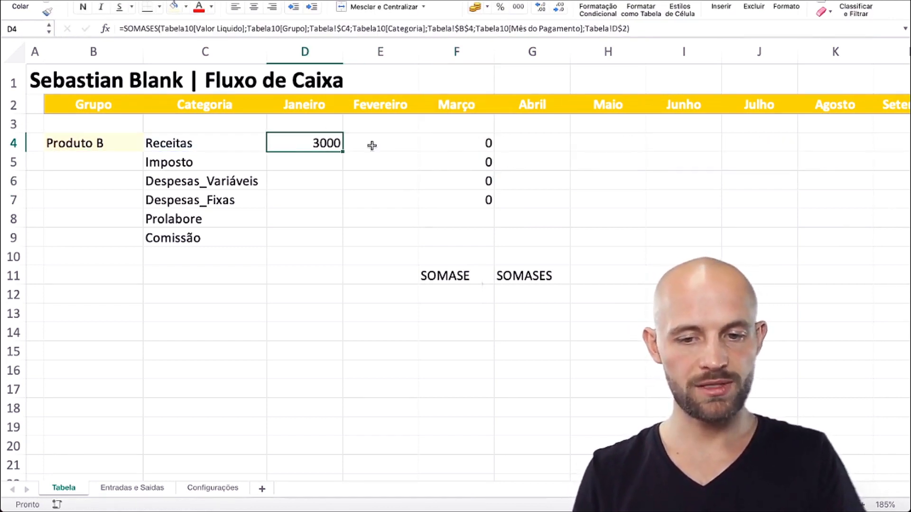
pyautogui.click(372, 146)
pyautogui.moveTo(468, 148); pyautogui.dragTo(468, 194)
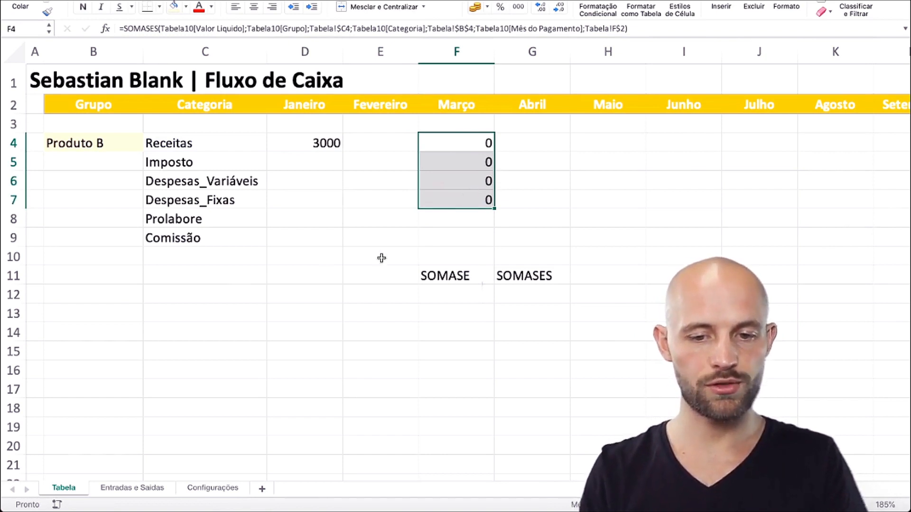
pyautogui.press('super+z')
# - Copy the SOMASES formula from D4 down to D9 to cover every category in Janeiro
pyautogui.click(306, 143)
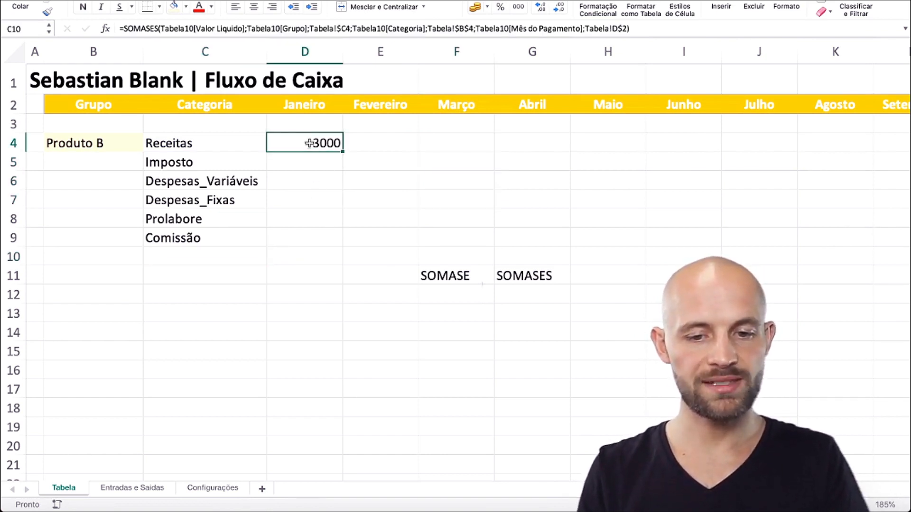
pyautogui.press('super+c')
pyautogui.keyDown('shift'); pyautogui.click(310, 239); pyautogui.keyUp('shift')
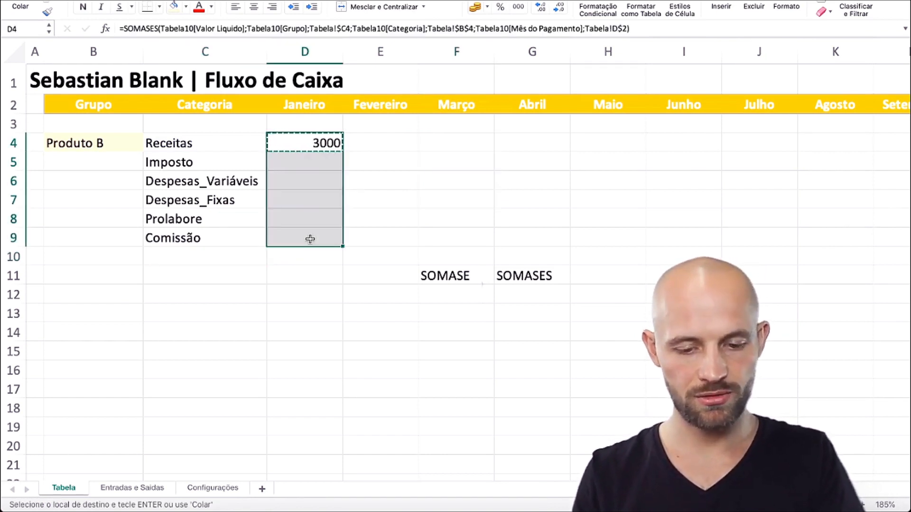
pyautogui.press('super+v')
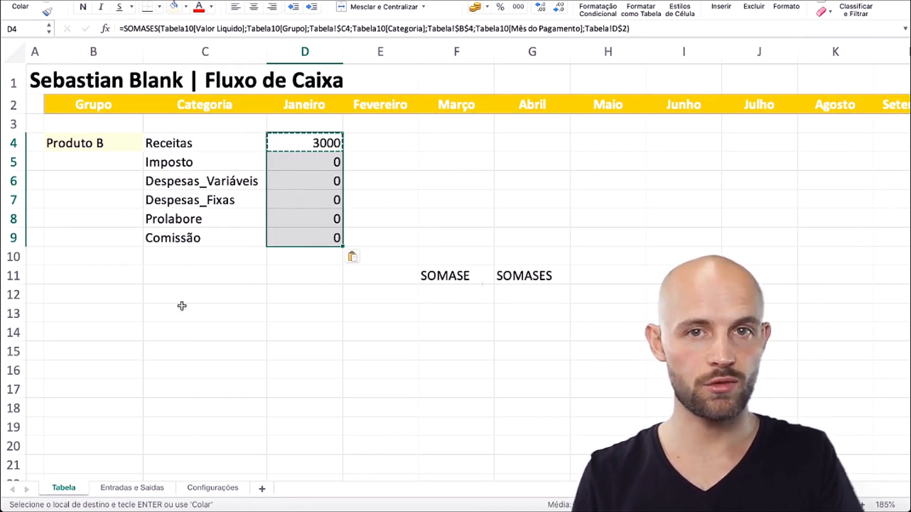
# - Copy the Janeiro formulas in D4:D9 across all months through Dezembro in column O
pyautogui.press('super+c')
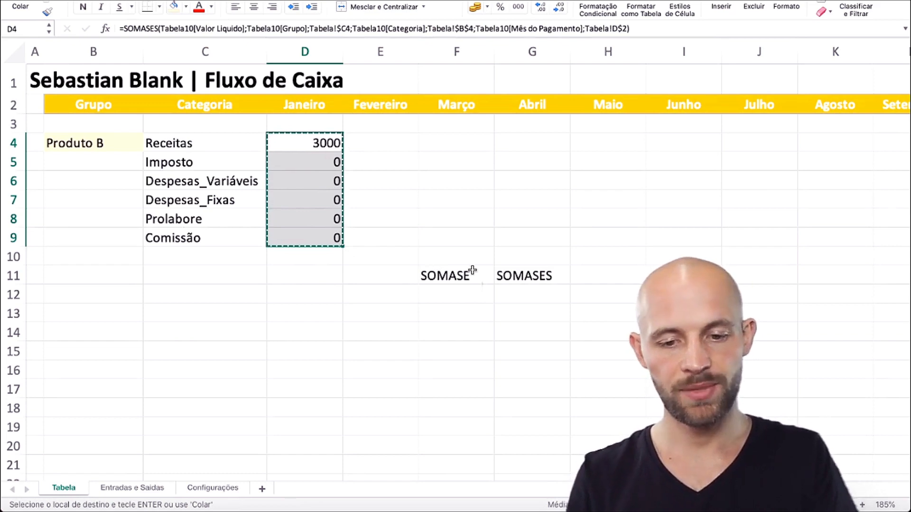
pyautogui.hscroll(10, 545, 263)
pyautogui.hscroll(1, 547, 262)
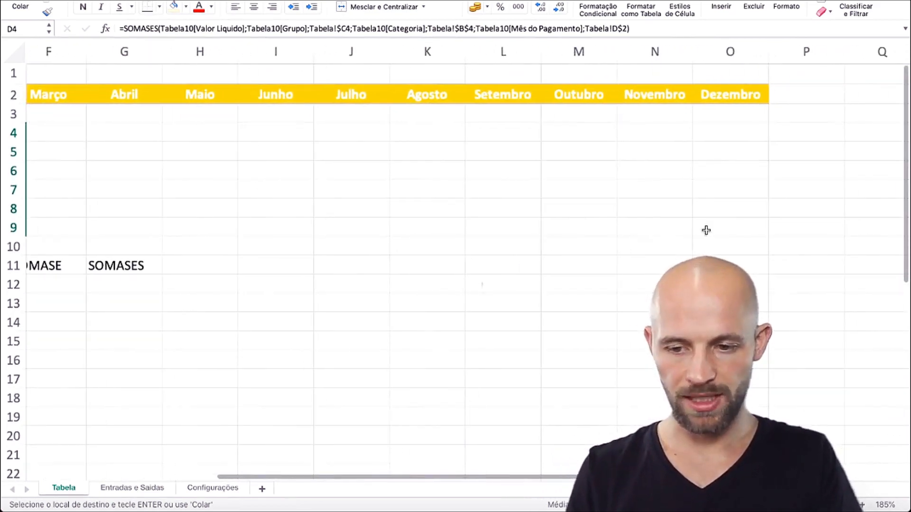
pyautogui.keyDown('shift'); pyautogui.click(727, 233); pyautogui.keyUp('shift')
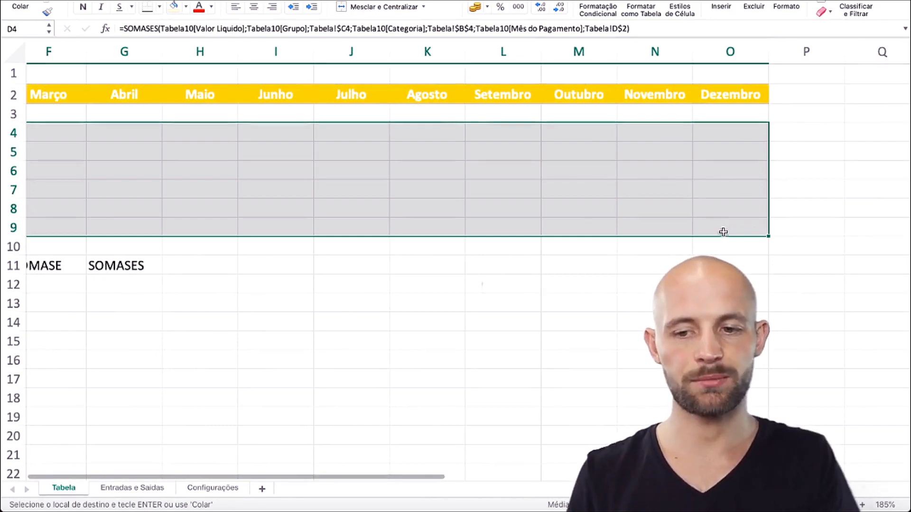
pyautogui.press('super+v')
pyautogui.scroll(1, 530, 165)
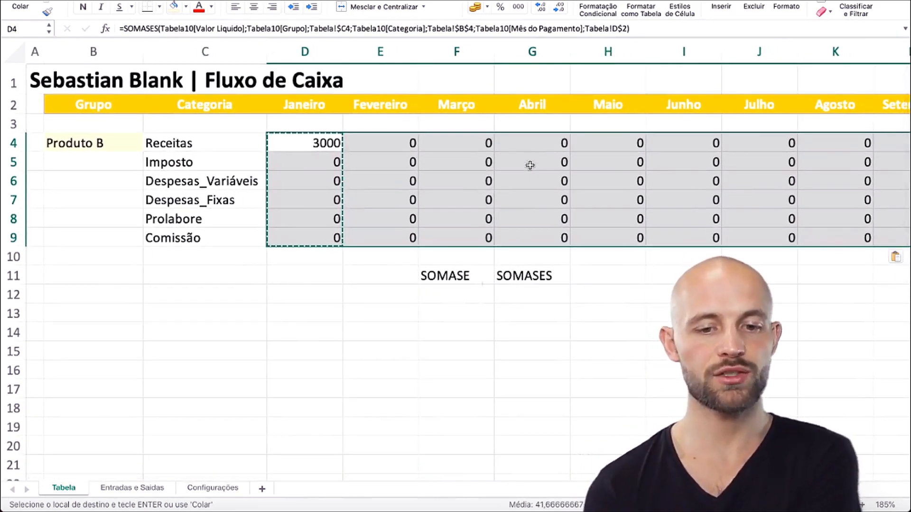
# - Choose Produto A as the product in B4 and check the Fevereiro Receitas total in E4
pyautogui.click(443, 186)
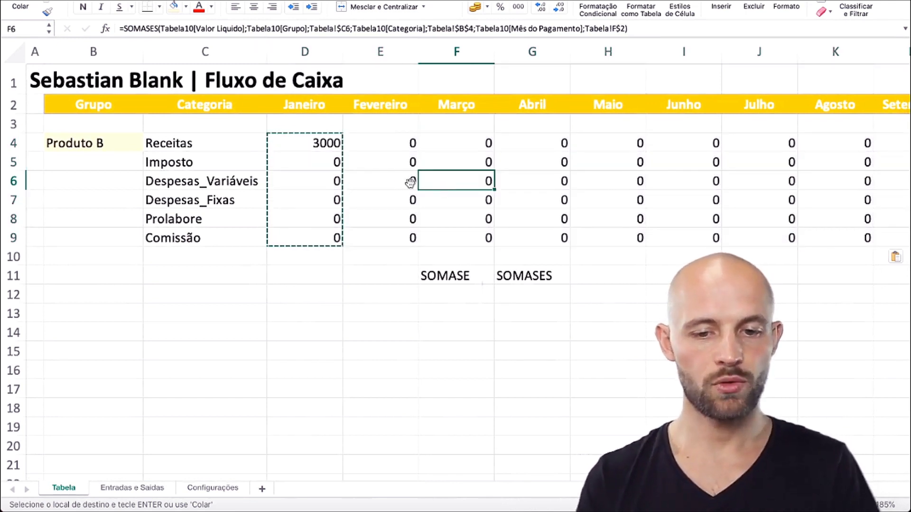
pyautogui.click(100, 143)
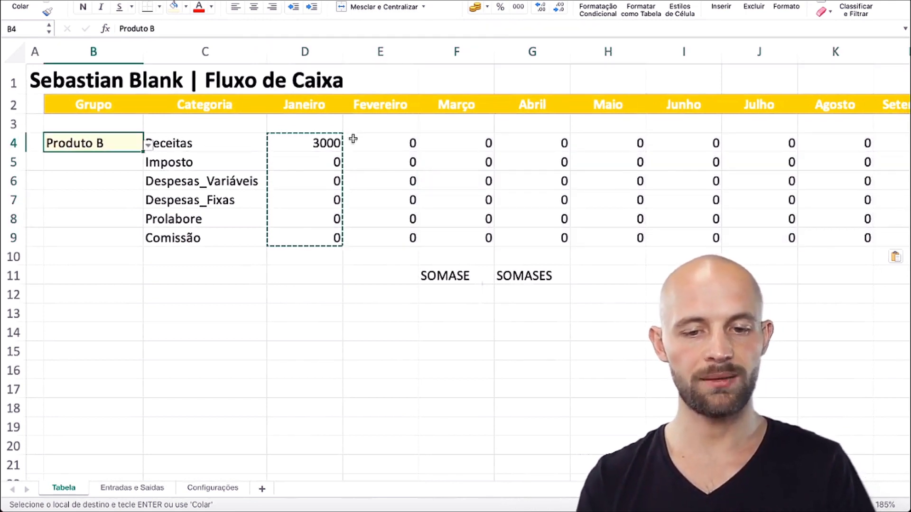
pyautogui.click(149, 145)
pyautogui.click(84, 158)
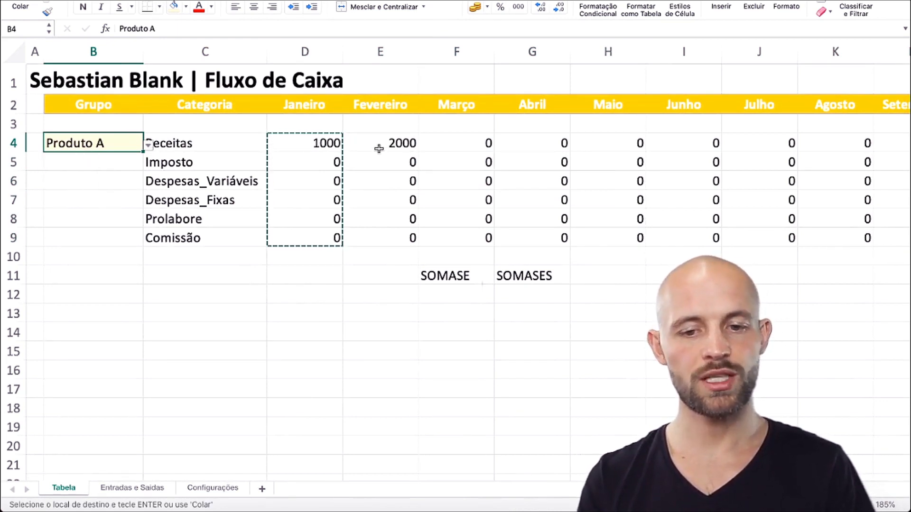
pyautogui.moveTo(376, 144); pyautogui.dragTo(379, 133)
pyautogui.click(384, 142)
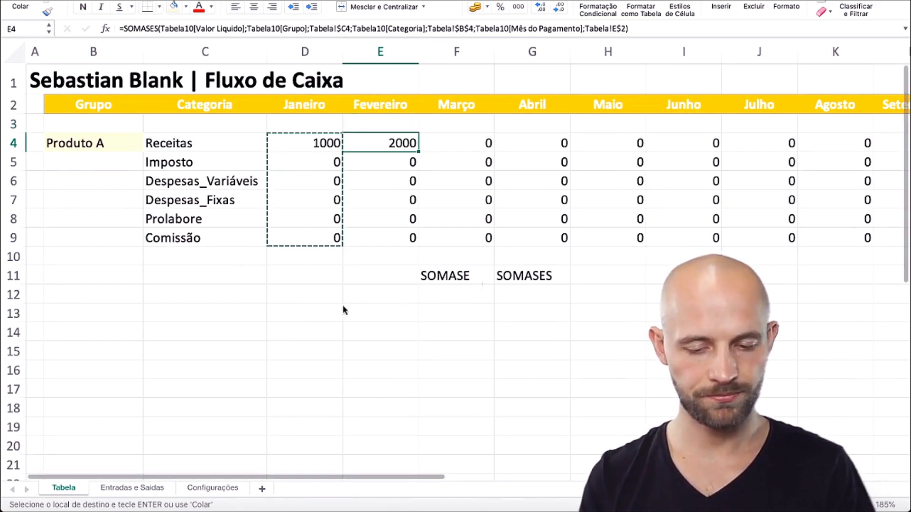
# - Examine the Fevereiro entries on the Entradas e Saídas sheet, including the Produto A revenue in row 25
pyautogui.hotkey('ctrl', 'pagedown')
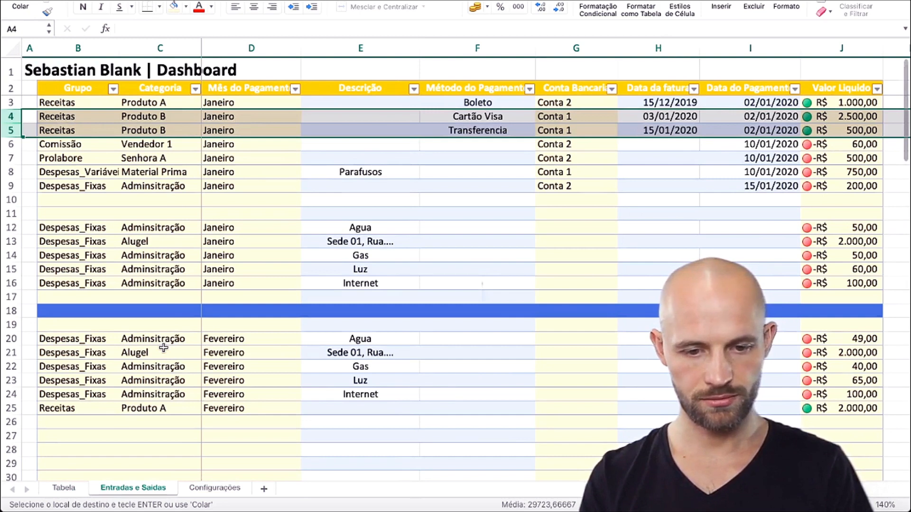
pyautogui.moveTo(223, 338); pyautogui.dragTo(216, 422)
pyautogui.click(136, 411)
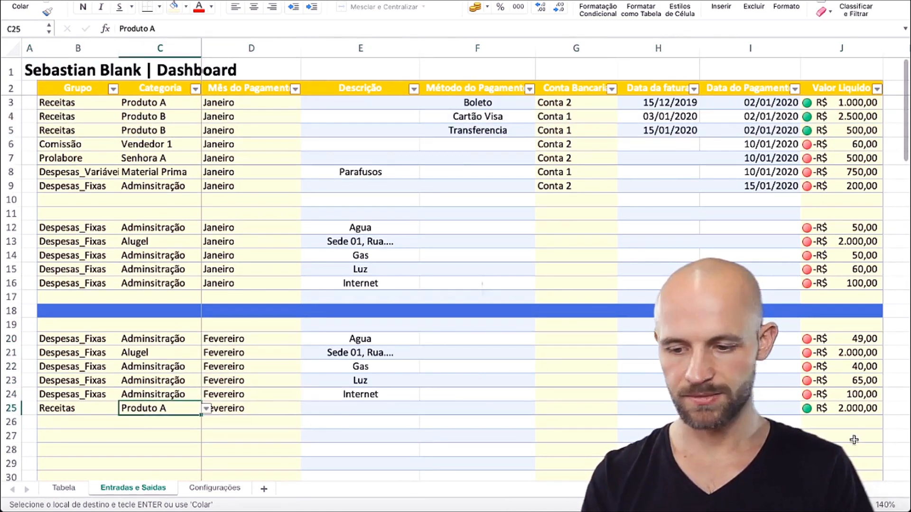
pyautogui.keyDown('shift'); pyautogui.click(856, 409); pyautogui.keyUp('shift')
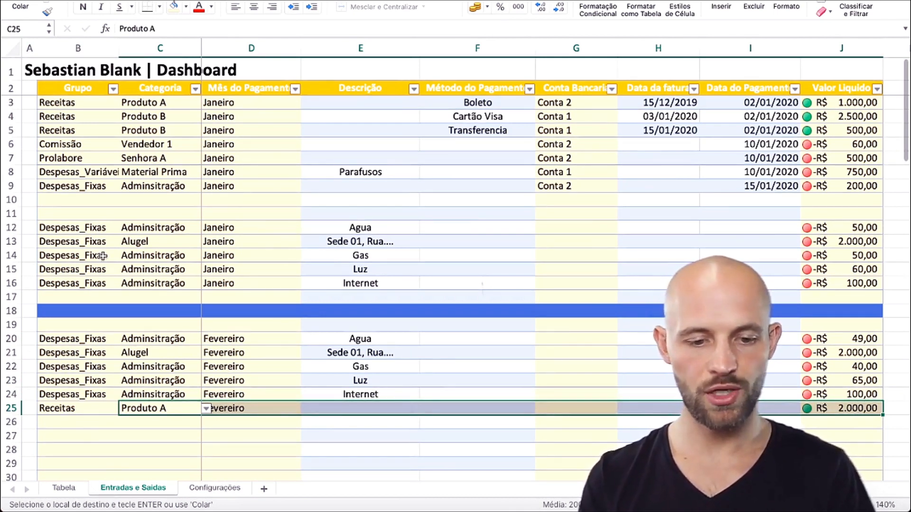
pyautogui.moveTo(89, 358); pyautogui.dragTo(256, 395)
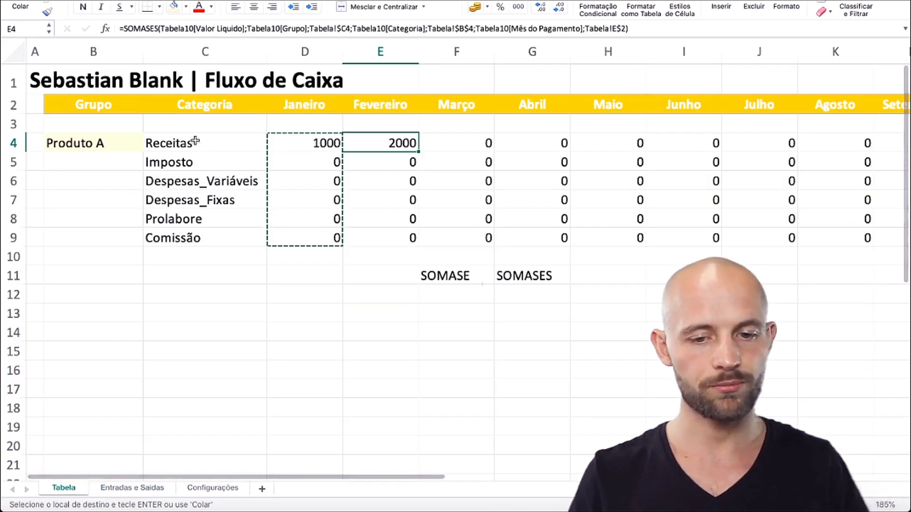
# - Clear the SOMASE and SOMASES notes from E11:H12 on the Tabela sheet
pyautogui.press('Escape')
pyautogui.moveTo(393, 270); pyautogui.dragTo(571, 301)
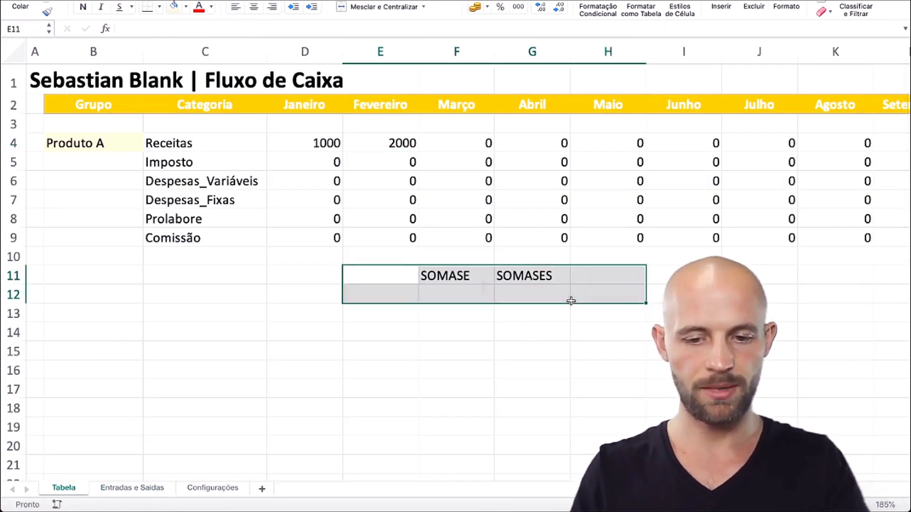
pyautogui.moveTo(223, 146); pyautogui.dragTo(220, 232)
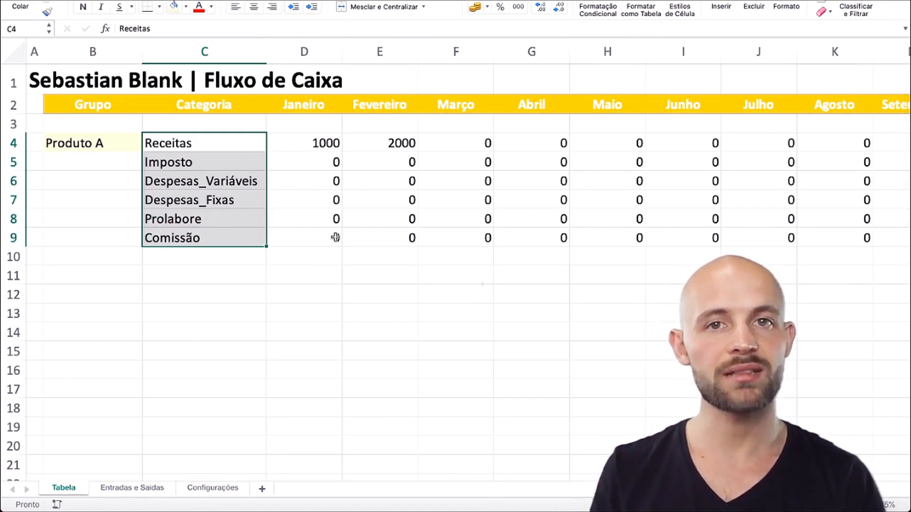
pyautogui.click(335, 237)
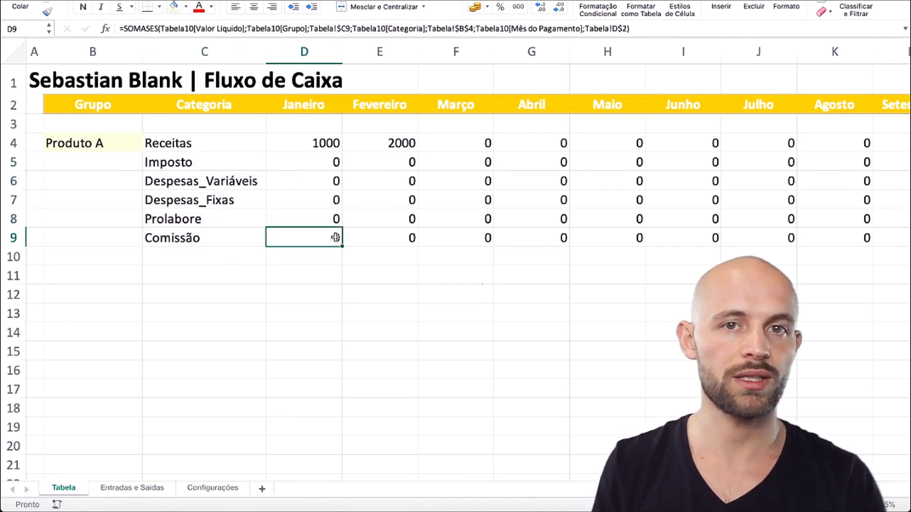
pyautogui.moveTo(238, 142); pyautogui.dragTo(352, 240)
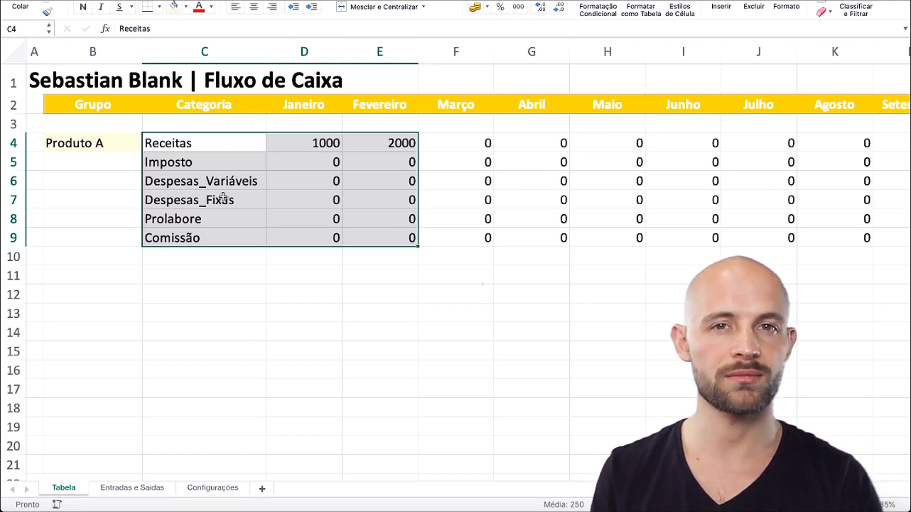
# - Delete rows 7 and 8, Despesas_Fixas and Prolabore, from the Tabela sheet
pyautogui.click(60, 179)
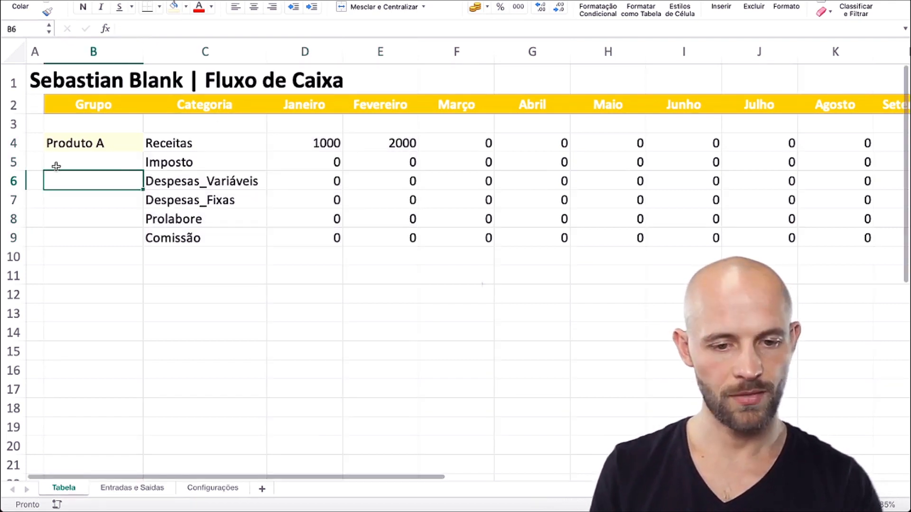
pyautogui.moveTo(14, 200); pyautogui.dragTo(14, 219)
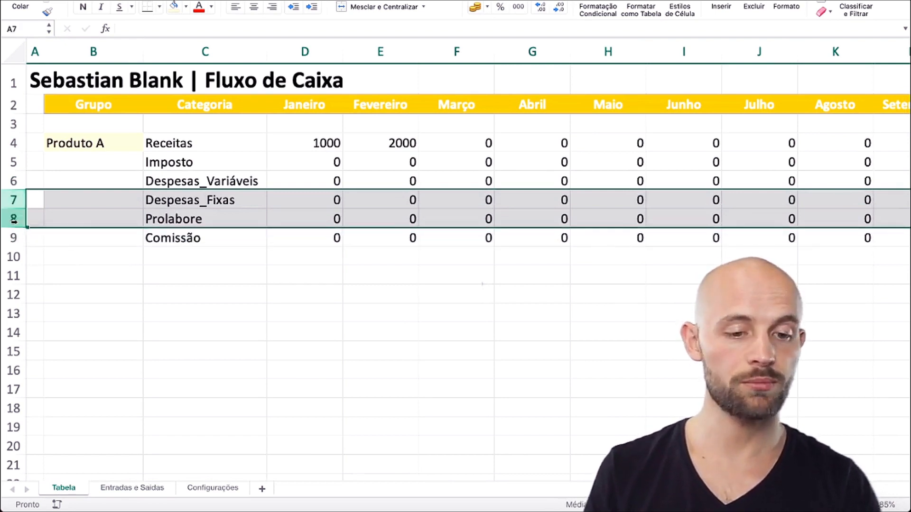
pyautogui.rightClick(14, 219)
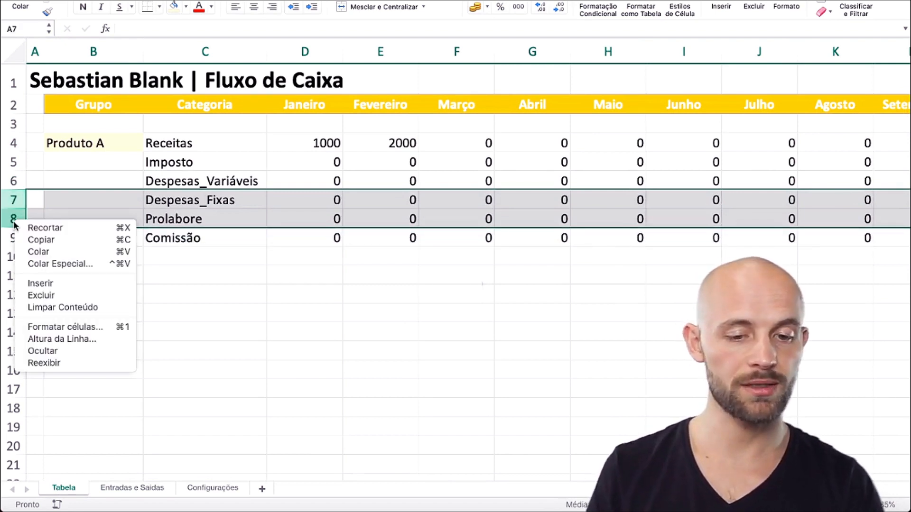
pyautogui.click(62, 296)
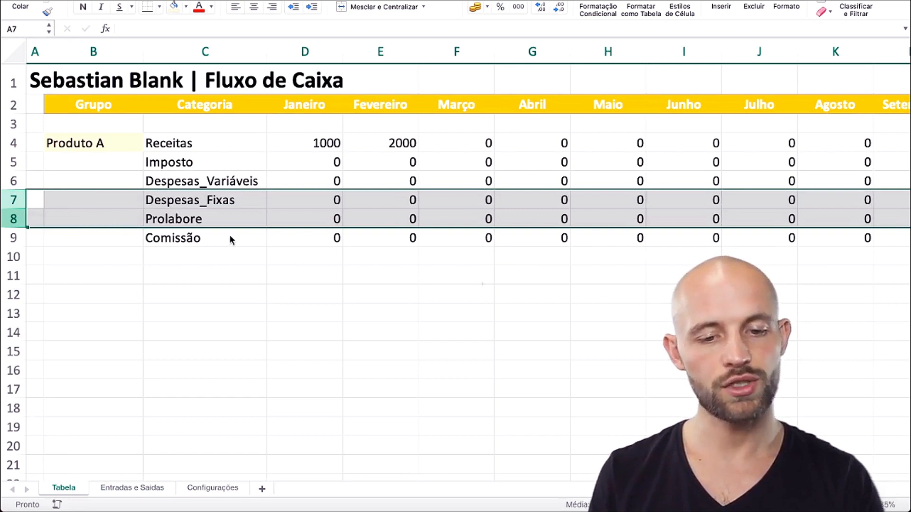
pyautogui.click(191, 173)
pyautogui.click(231, 163)
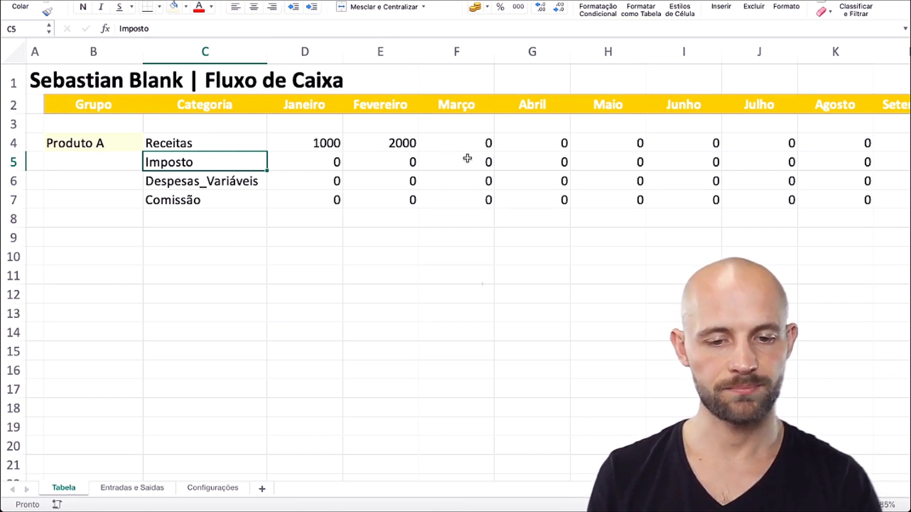
# - Enter the label "Margem de Contribuição" in C8, below Comissão
pyautogui.click(224, 215)
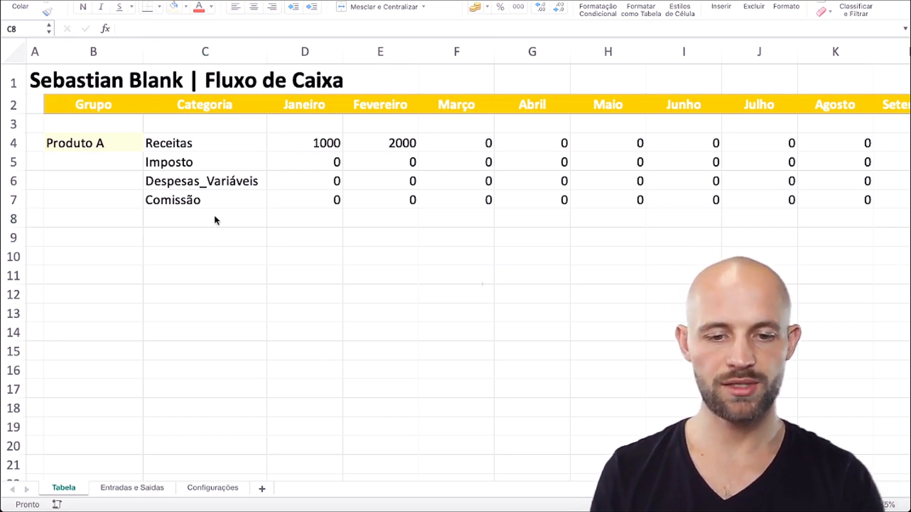
pyautogui.click(247, 216)
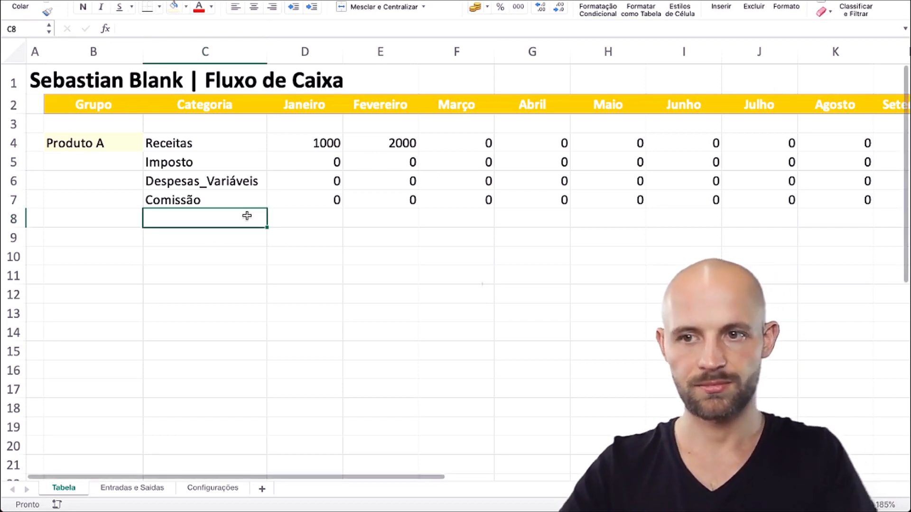
pyautogui.write('Margem')
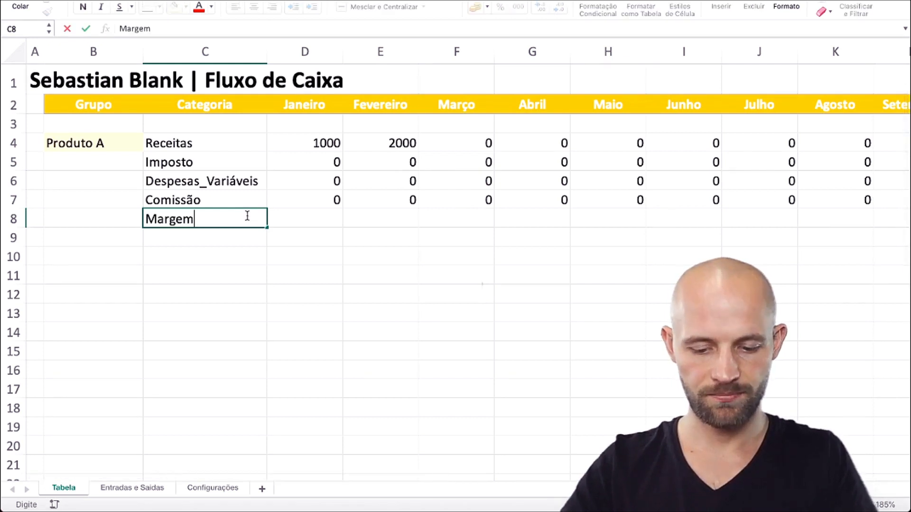
pyautogui.write(' de Contribuiça')
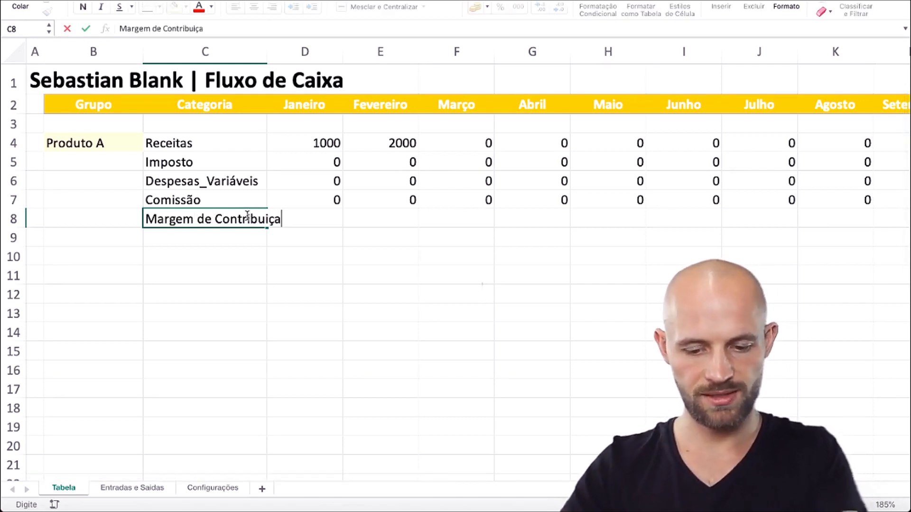
pyautogui.press('BackSpace')
pyautogui.write('ão')
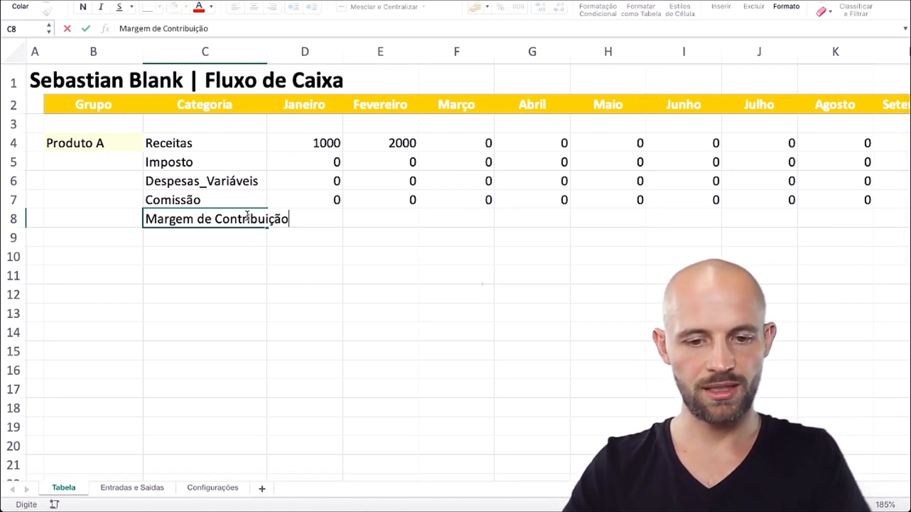
# - Calculate the Janeiro Margem de Contribuição in D8 with a SOMA formula over D4:D7
pyautogui.click(325, 211)
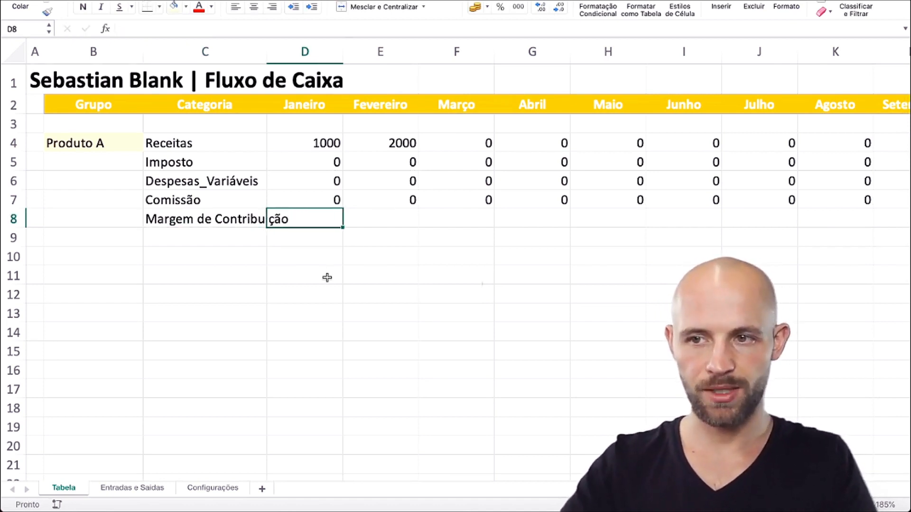
pyautogui.write('=SU')
pyautogui.press('BackSpace')
pyautogui.write('o')
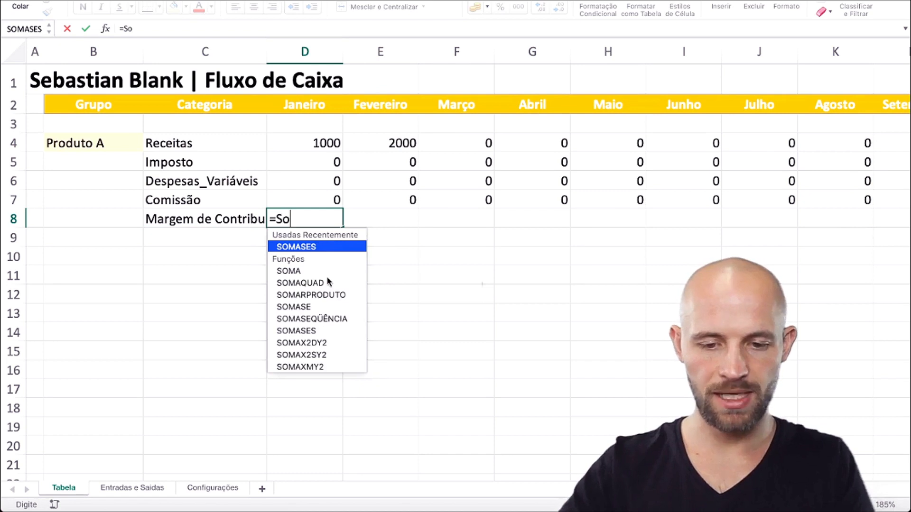
pyautogui.write('ma(')
pyautogui.press('Up')
pyautogui.hotkey('shift', 'Up')
pyautogui.hotkey('shift', 'Up')
pyautogui.hotkey('shift', 'Up')
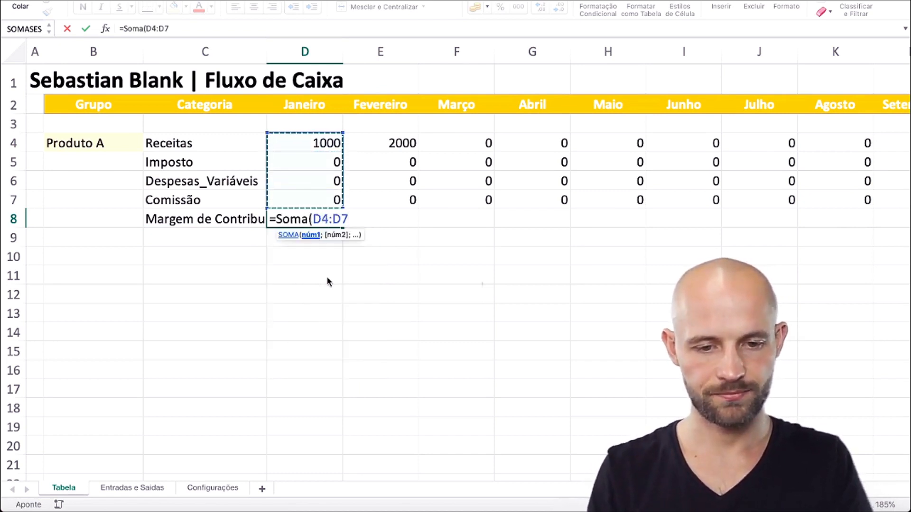
pyautogui.hotkey('ctrl', 'Return')
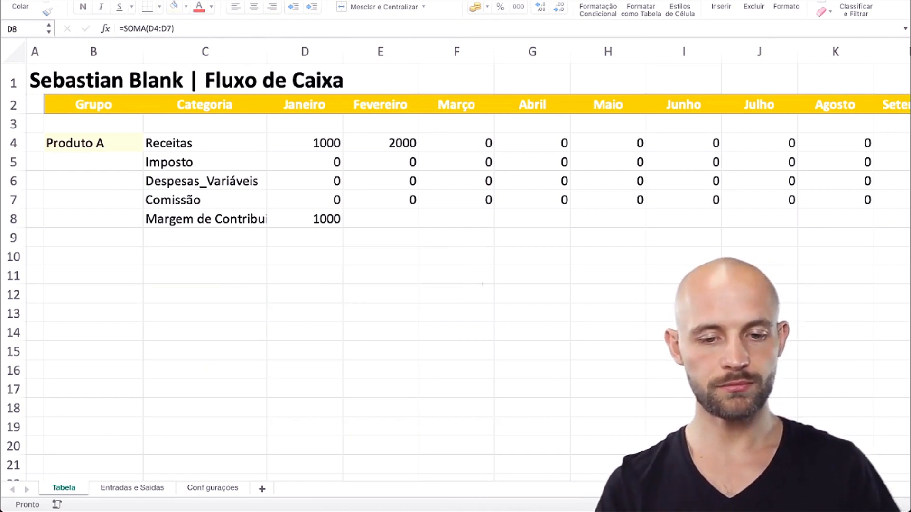
# - Widen the Categoria column so the full Margem de Contribuição label fits
pyautogui.click(315, 213)
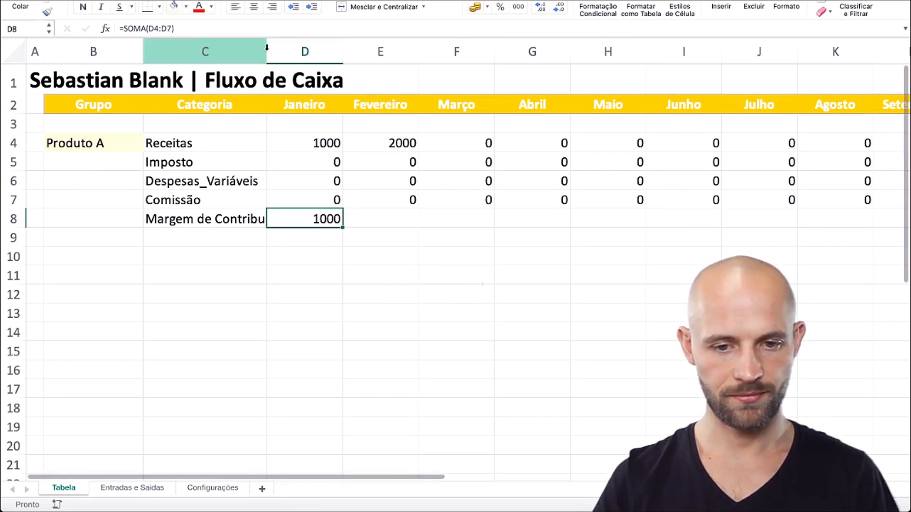
pyautogui.press('Left')
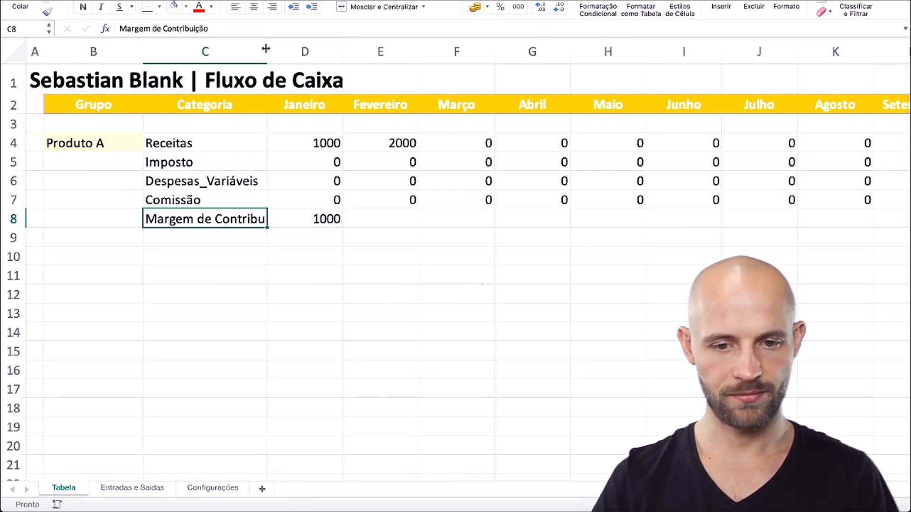
pyautogui.moveTo(268, 44); pyautogui.dragTo(304, 47)
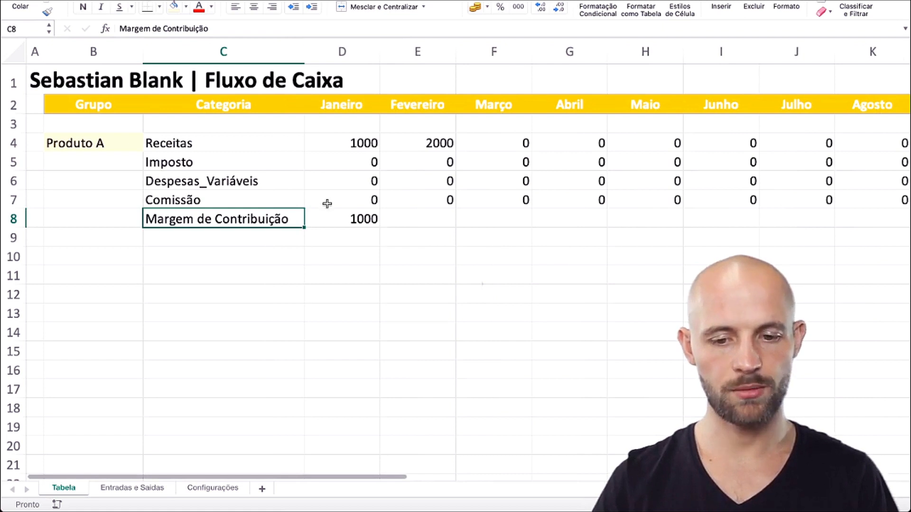
# - Re-enter the formula in D8 as =SOMA(D4:D7) for the Janeiro contribution margin
pyautogui.click(349, 222)
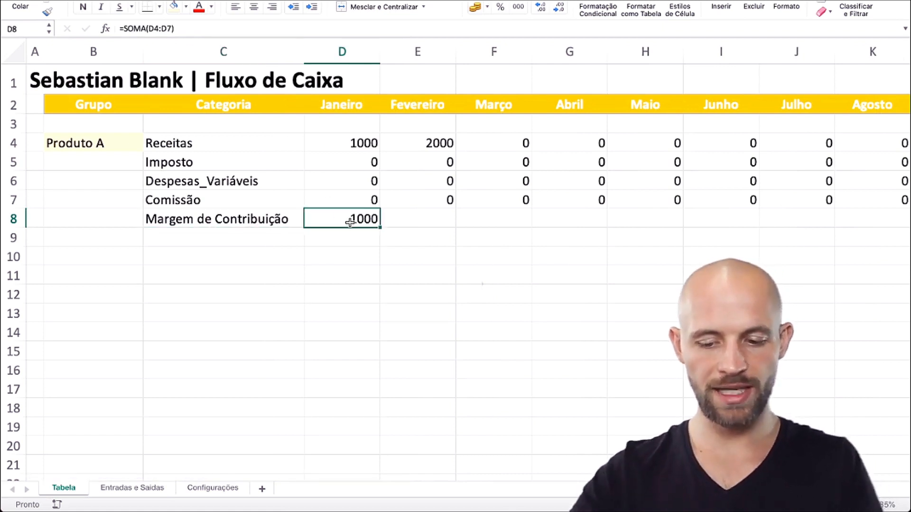
pyautogui.write('=soma(')
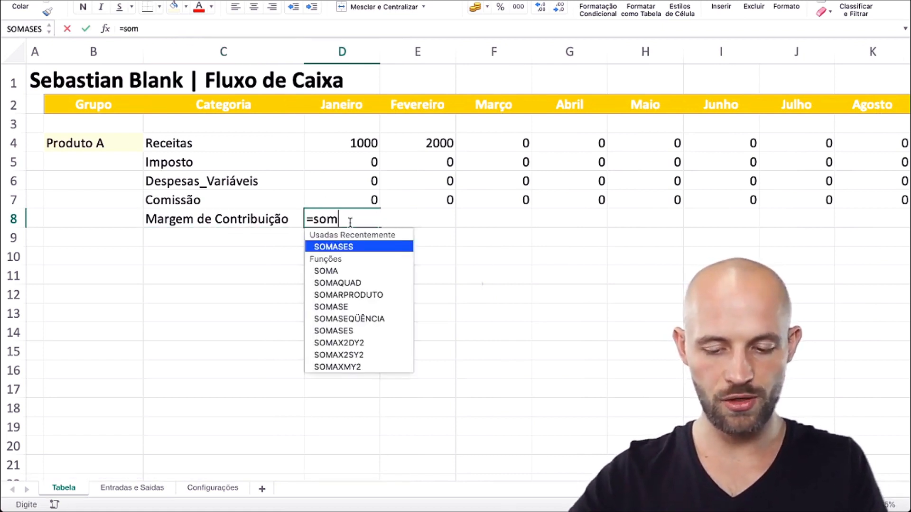
pyautogui.press('Up')
pyautogui.hotkey('shift', 'Up')
pyautogui.hotkey('shift', 'Up')
pyautogui.hotkey('shift', 'Up')
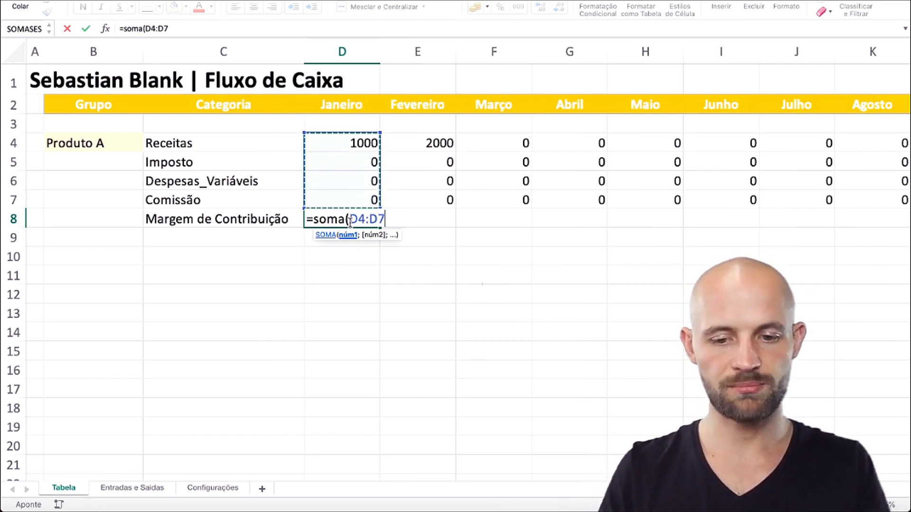
pyautogui.press('Return')
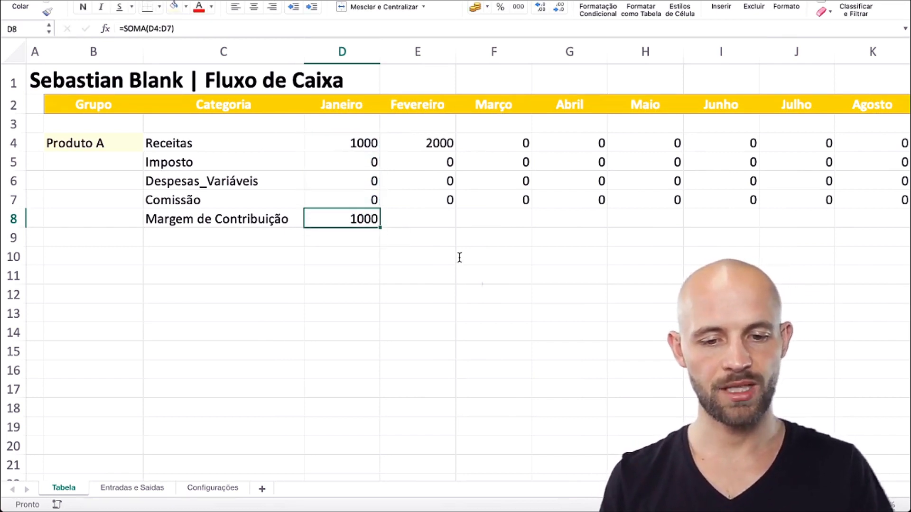
# - Apply the R$ accounting number format to D4:O8, covering Janeiro through Dezembro
pyautogui.click(335, 142)
pyautogui.hscroll(5, 507, 230)
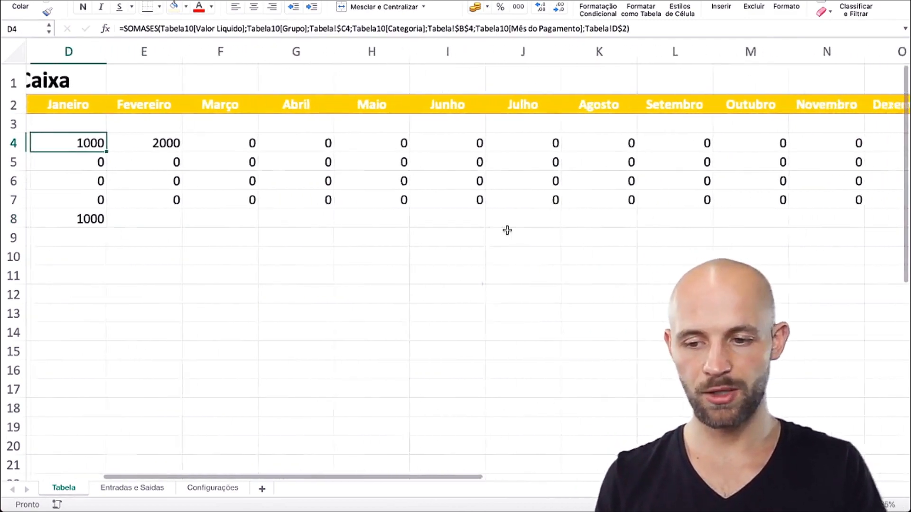
pyautogui.hscroll(2, 536, 224)
pyautogui.keyDown('shift'); pyautogui.click(687, 224); pyautogui.keyUp('shift')
pyautogui.hscroll(-5, 501, 271)
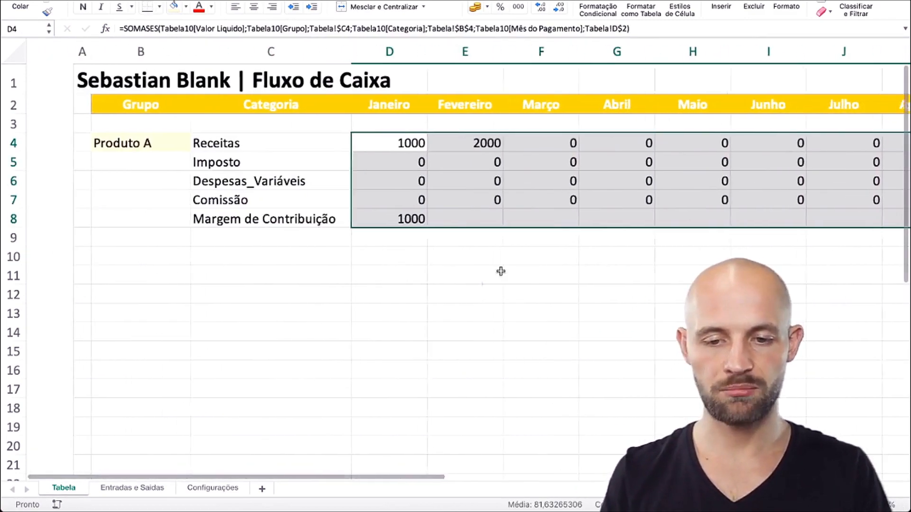
pyautogui.click(476, 9)
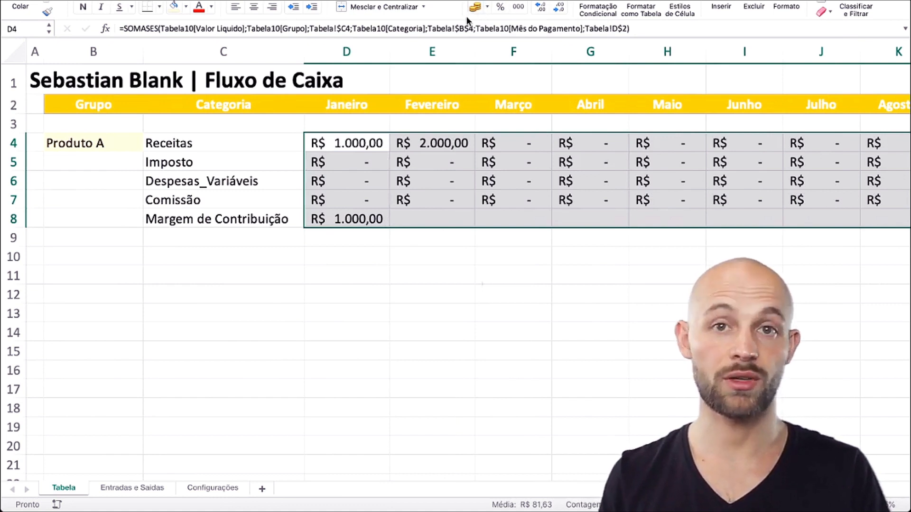
pyautogui.click(369, 162)
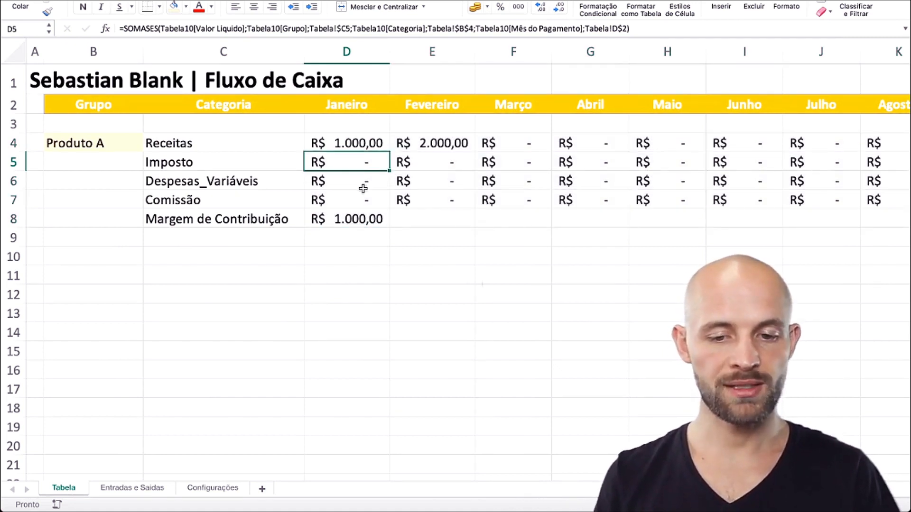
pyautogui.click(364, 181)
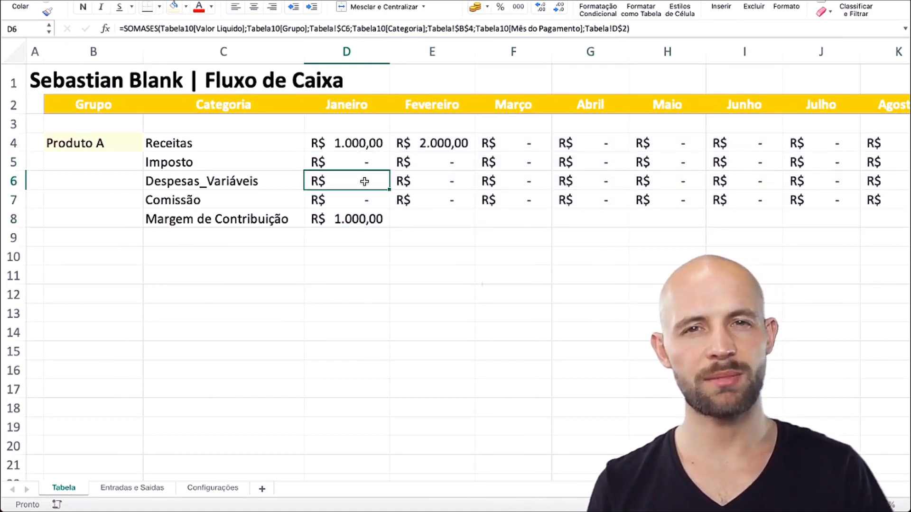
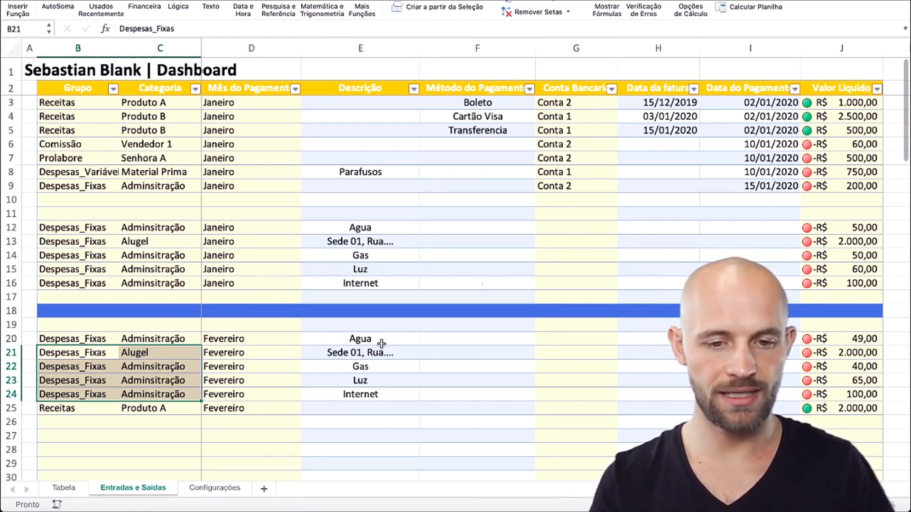
# - Insert a new column before Mês do Pagamento in the table on the Entradas e Saídas sheet
pyautogui.click(262, 72)
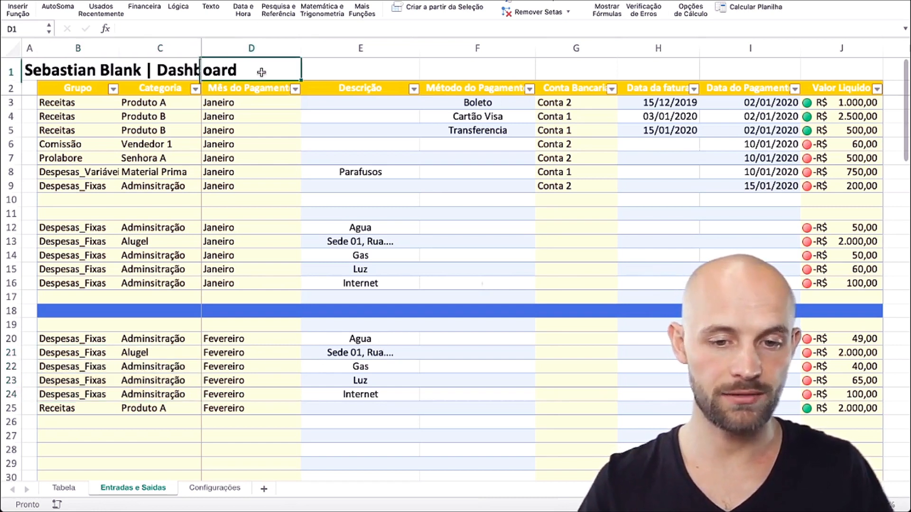
pyautogui.rightClick(231, 41)
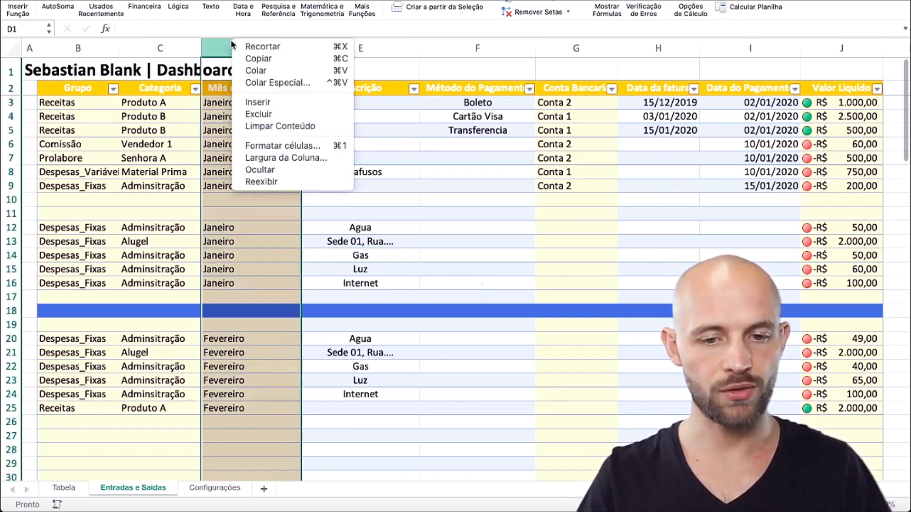
pyautogui.click(279, 103)
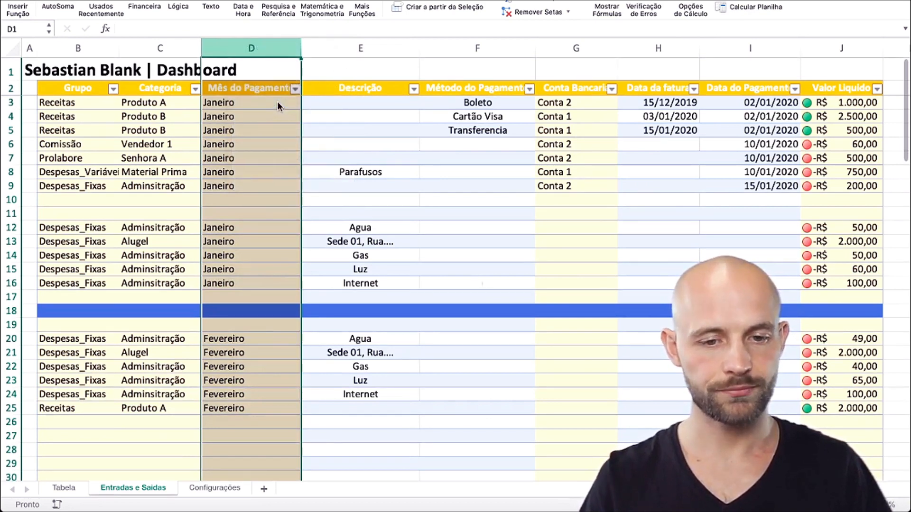
# - Name the new column's header in D2 Solução
pyautogui.click(239, 88)
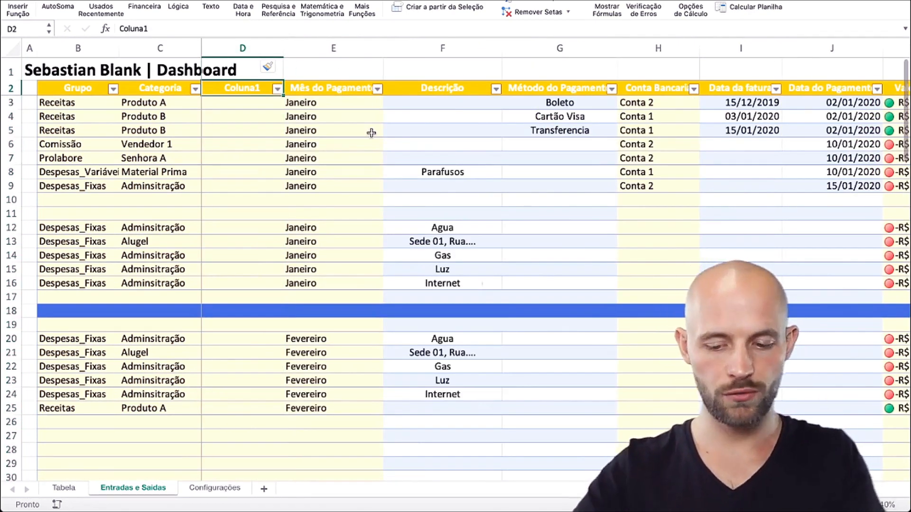
pyautogui.write('Produto')
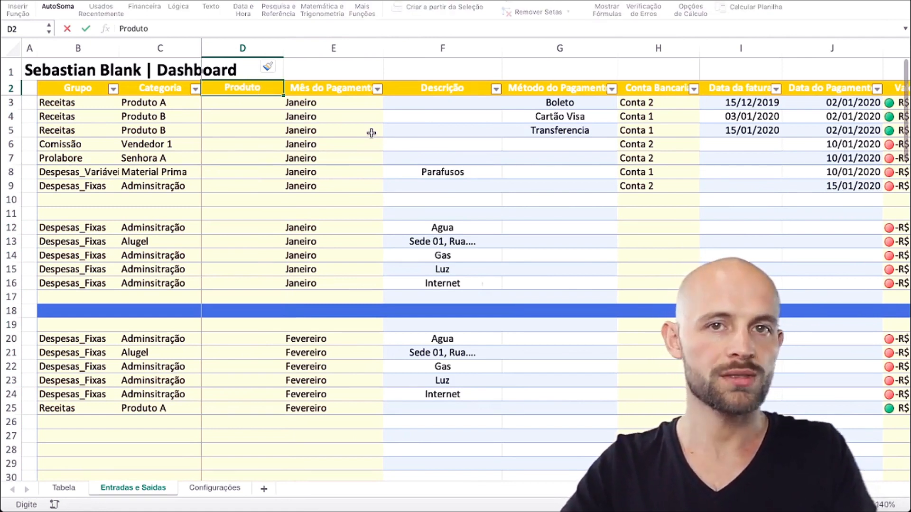
pyautogui.press('Escape')
pyautogui.write('Sol')
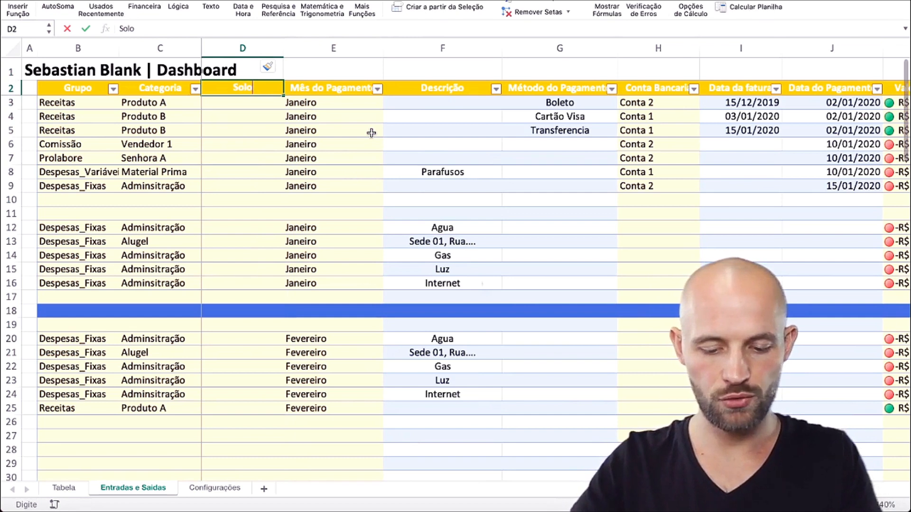
pyautogui.write('uçã')
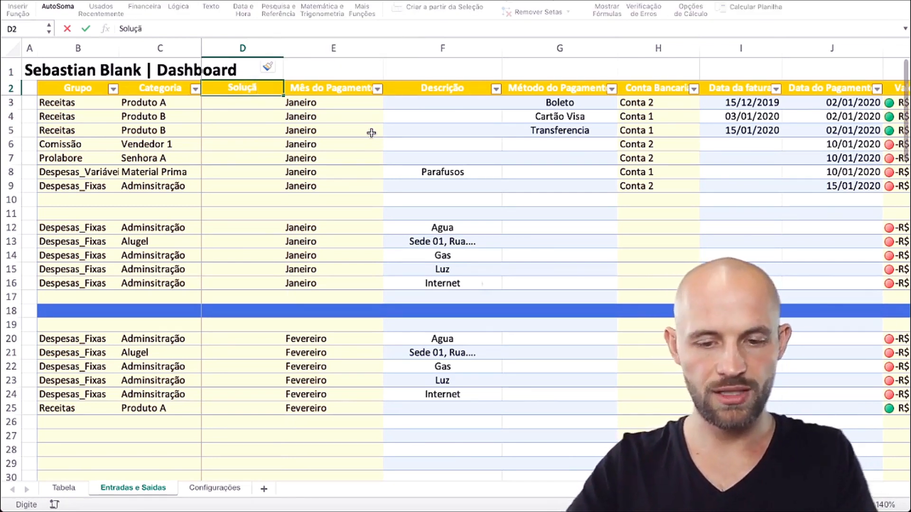
pyautogui.write('o')
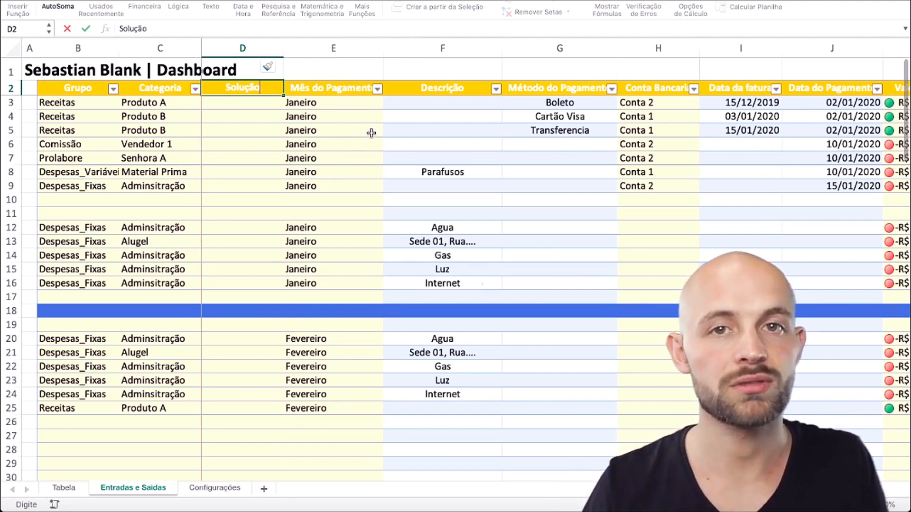
pyautogui.press('Return')
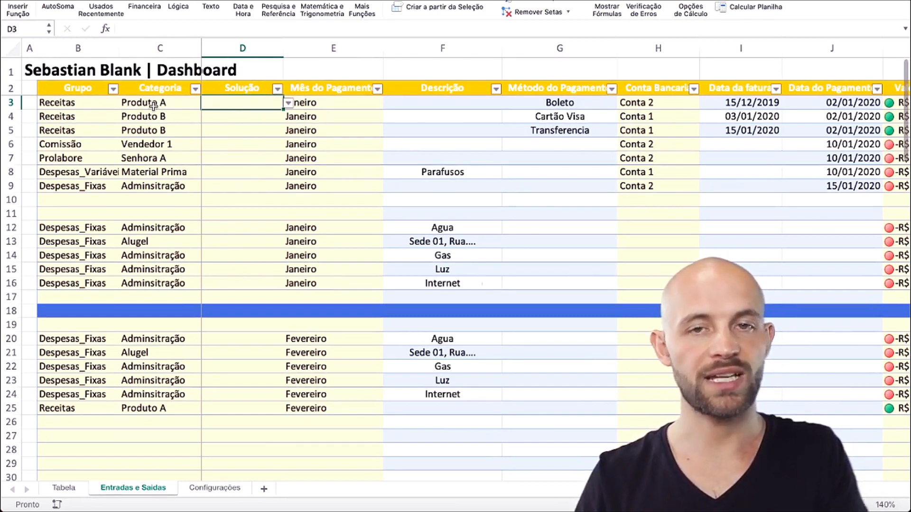
# - Insert two columns before the Despesas Variáveis table on the Configurações sheet and narrow column E to a thin spacer
pyautogui.click(218, 488)
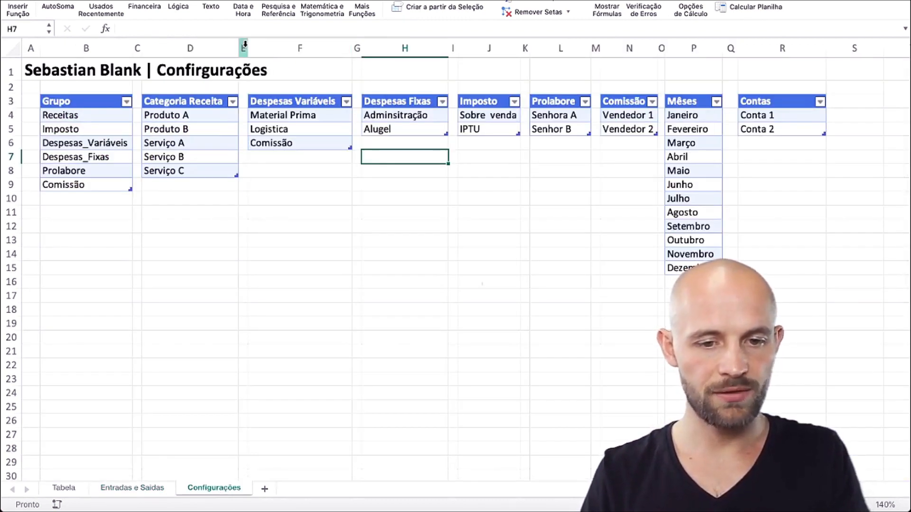
pyautogui.moveTo(243, 45); pyautogui.dragTo(273, 46)
pyautogui.rightClick(273, 46)
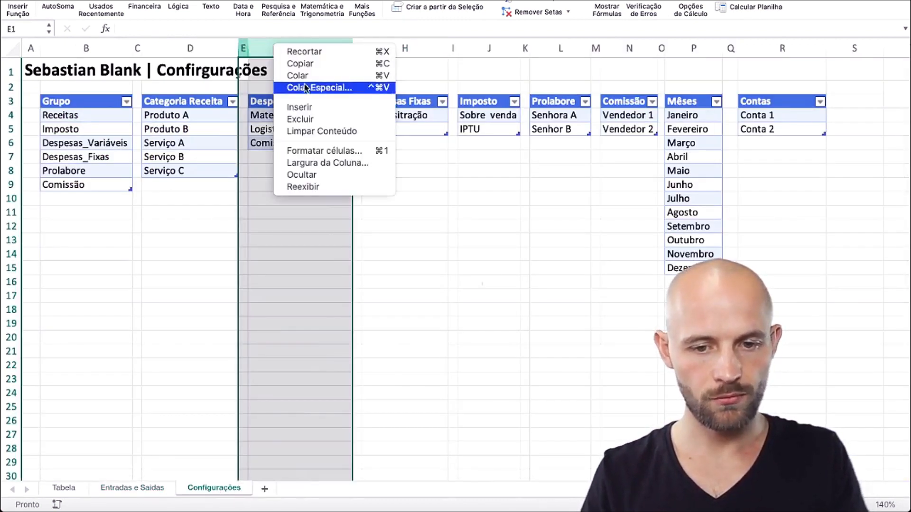
pyautogui.click(316, 105)
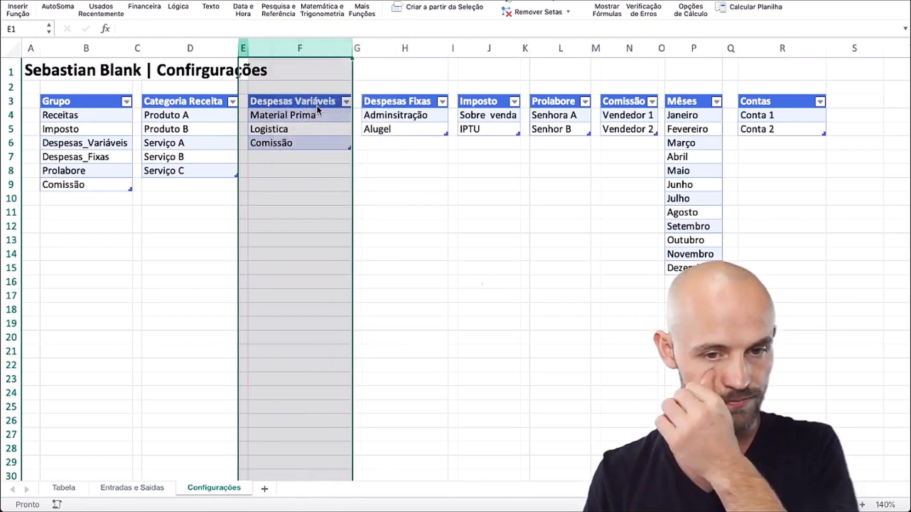
pyautogui.click(352, 104)
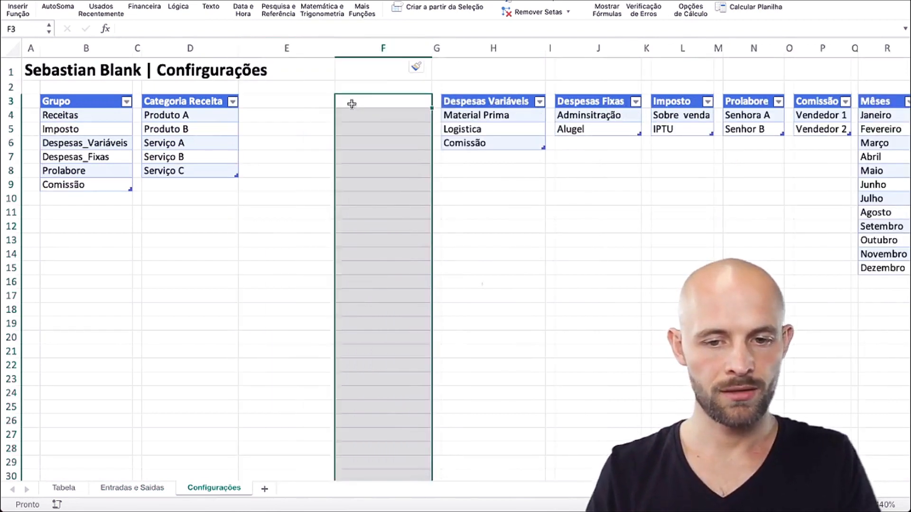
pyautogui.moveTo(335, 51); pyautogui.dragTo(248, 52)
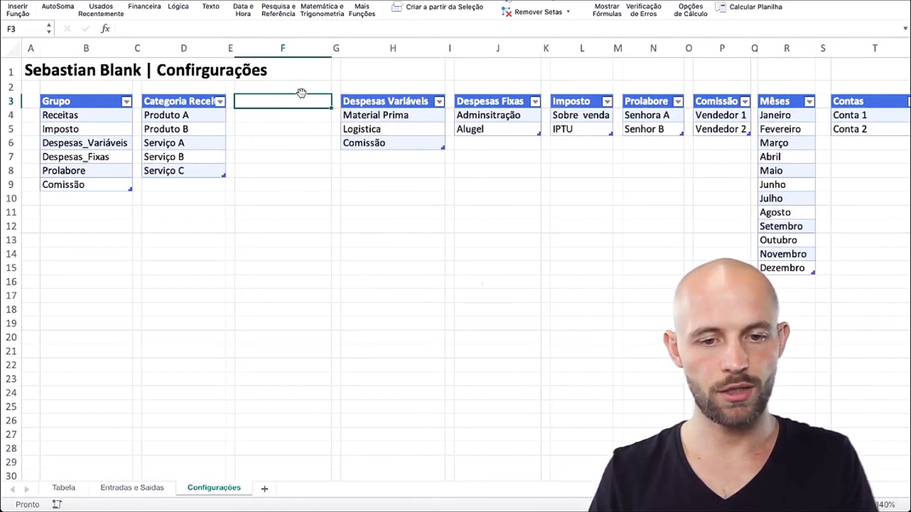
# - Copy the Categoria Receita header from D3 into F3
pyautogui.click(171, 102)
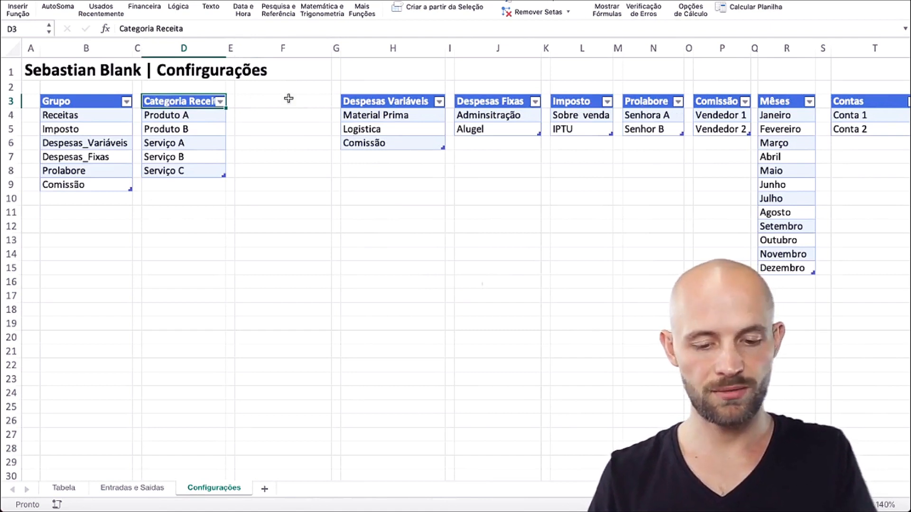
pyautogui.press('super+c')
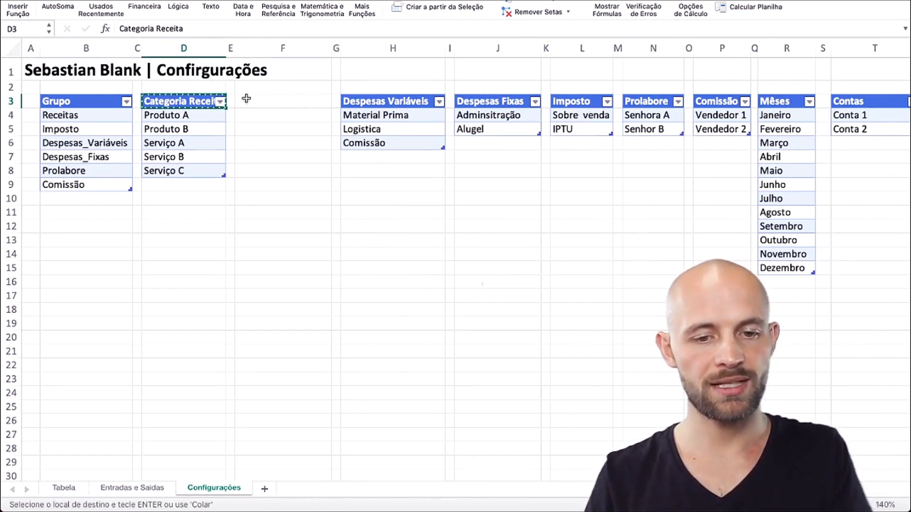
pyautogui.click(249, 98)
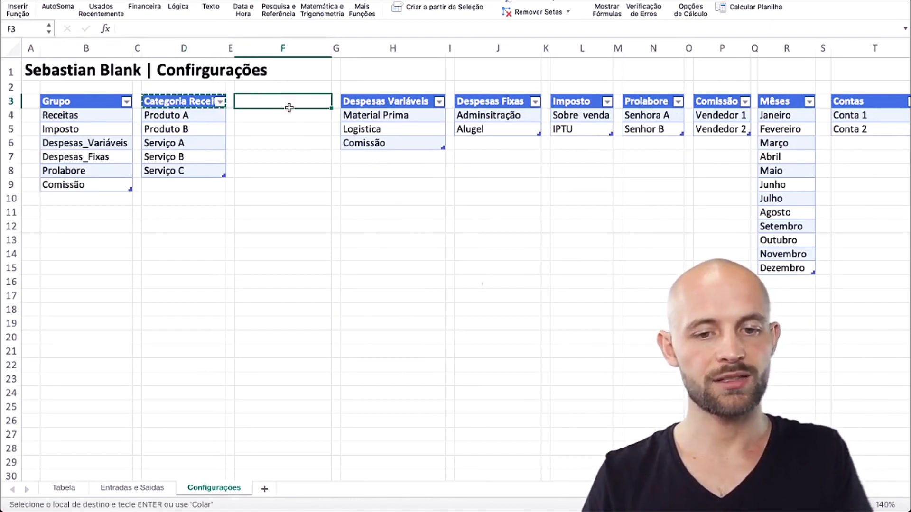
pyautogui.press('super+v')
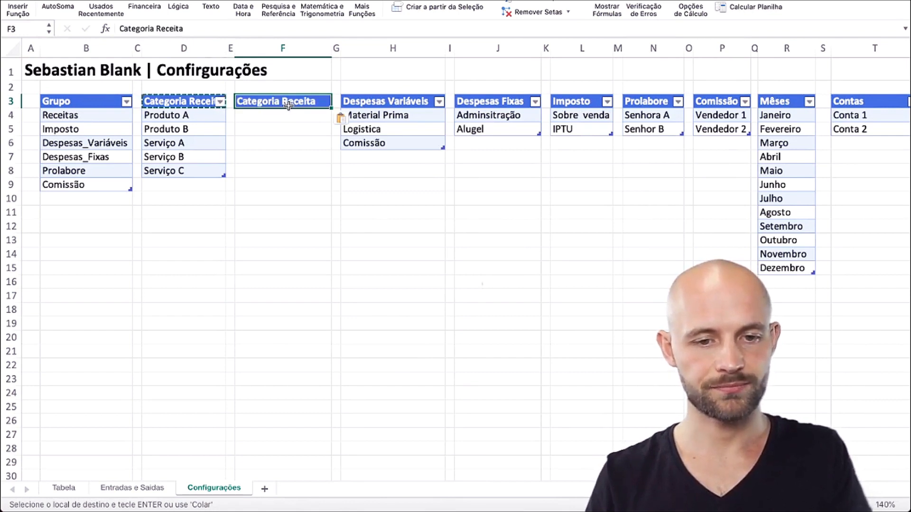
# - Rename the header in D3, above the products and services list, to Soluções
pyautogui.press('Left')
pyautogui.press('Left')
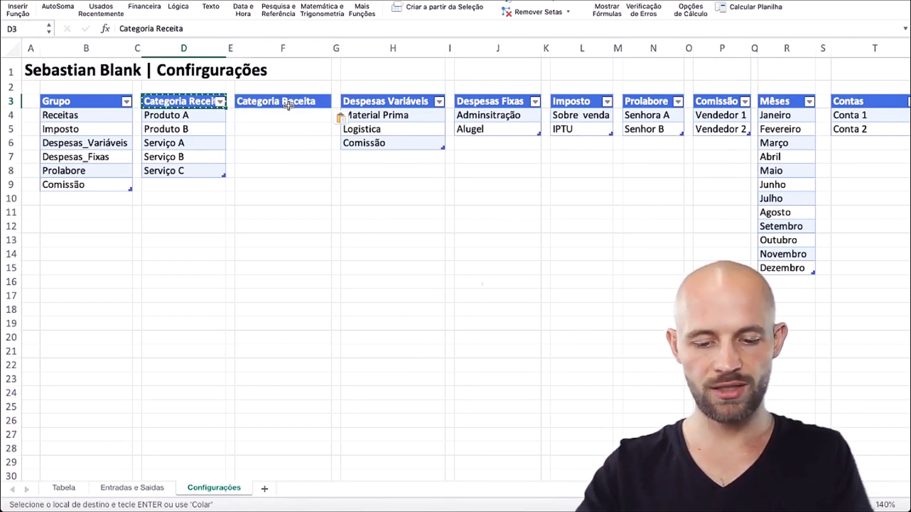
pyautogui.write('Soluç')
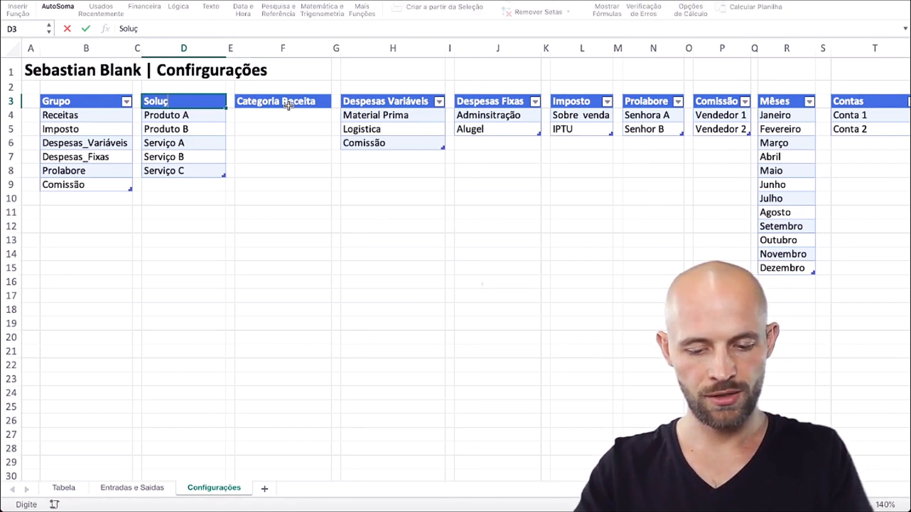
pyautogui.write('ões')
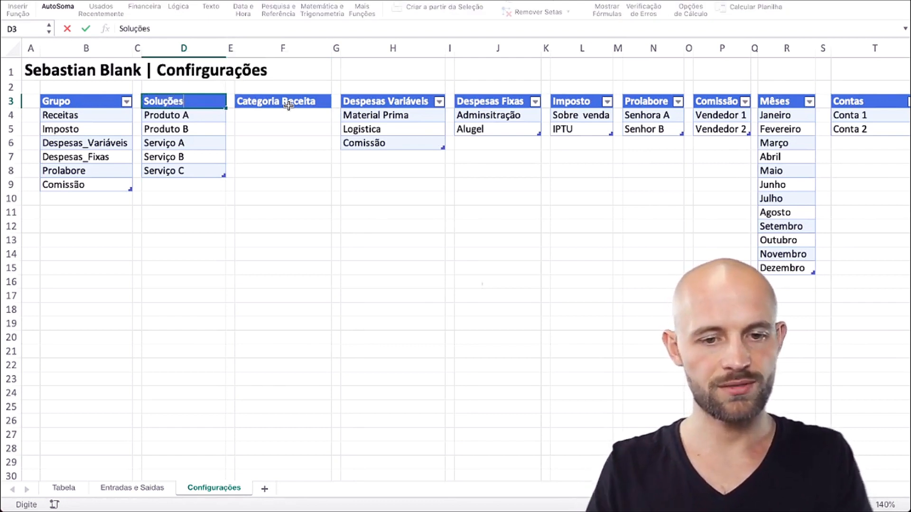
pyautogui.press('Return')
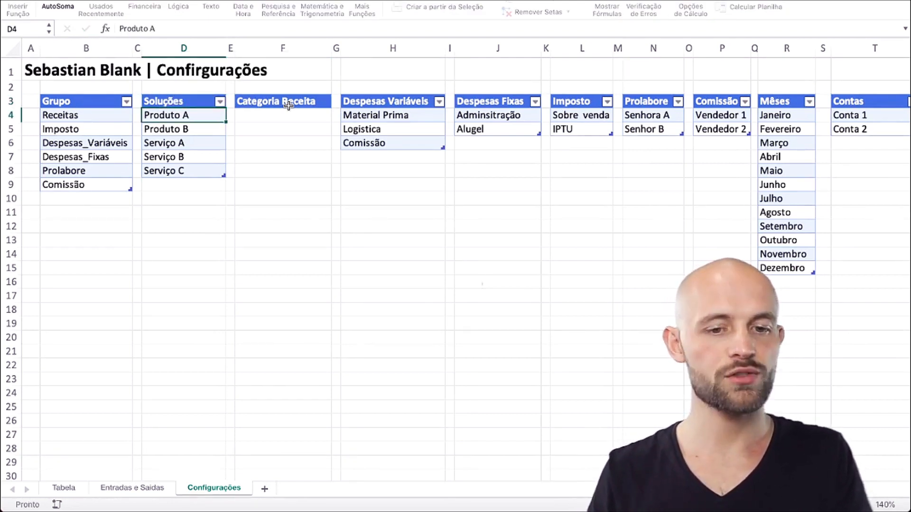
# - Enter Receita in F4 under the copied Categoria Receita header
pyautogui.press('Up')
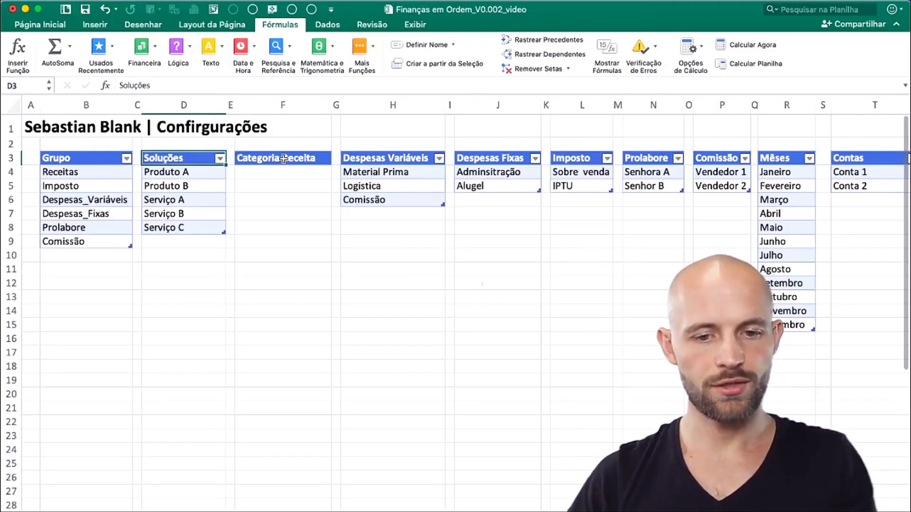
pyautogui.press('Right')
pyautogui.press('Right')
pyautogui.click(297, 172)
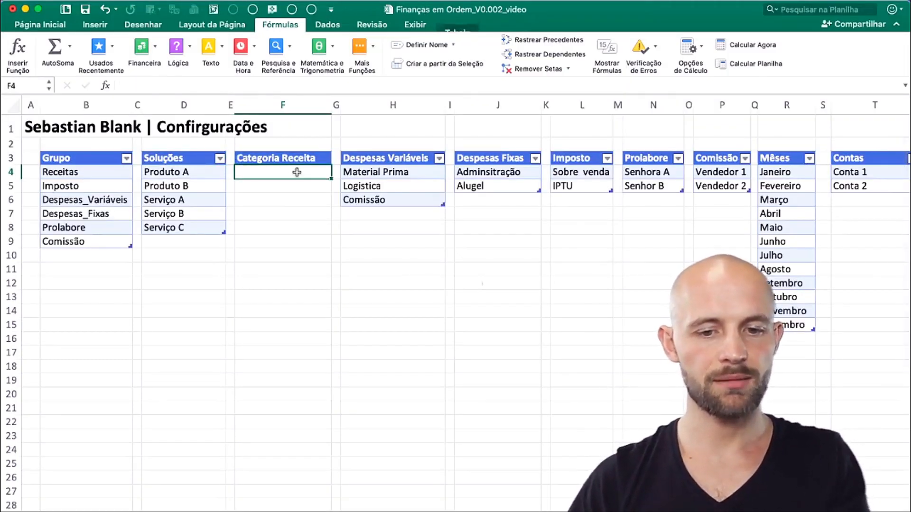
pyautogui.write('Receita')
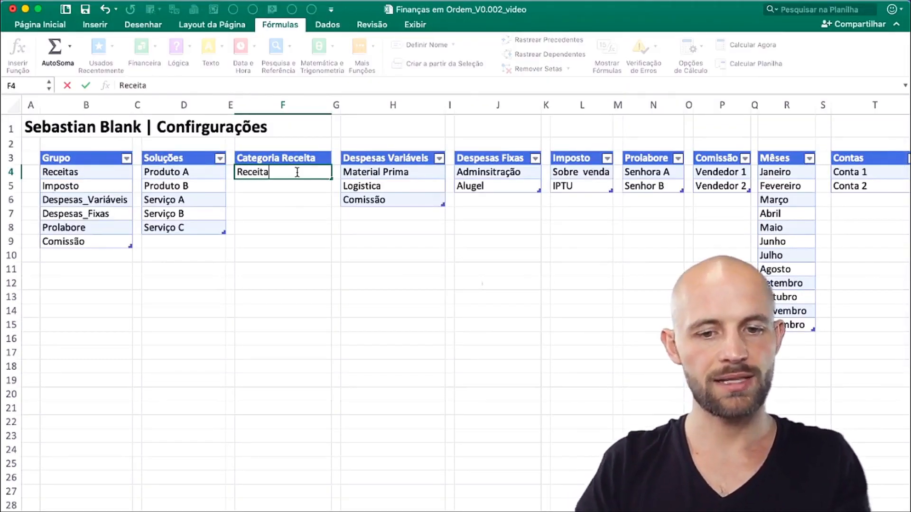
pyautogui.press('Return')
pyautogui.press('Up')
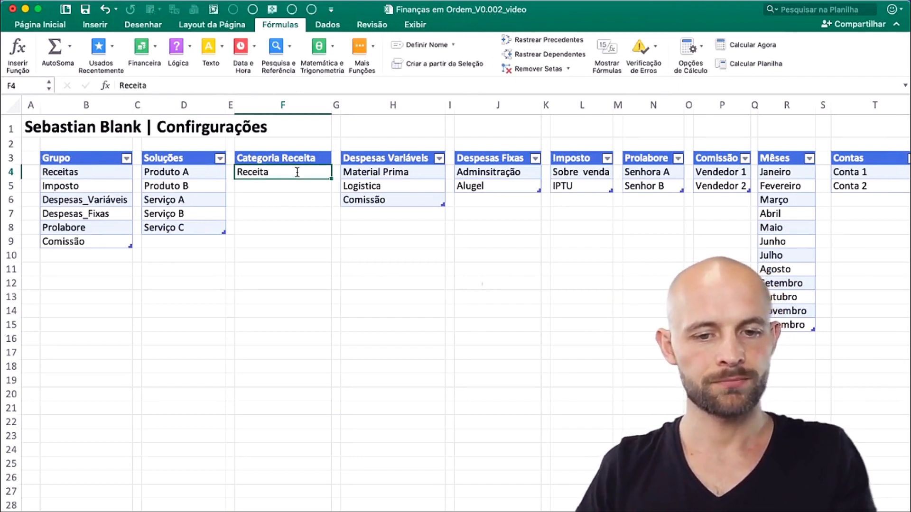
# - Convert F3:F4 into a table that uses Categoria Receita as its header
pyautogui.hotkey('shift', 'Up')
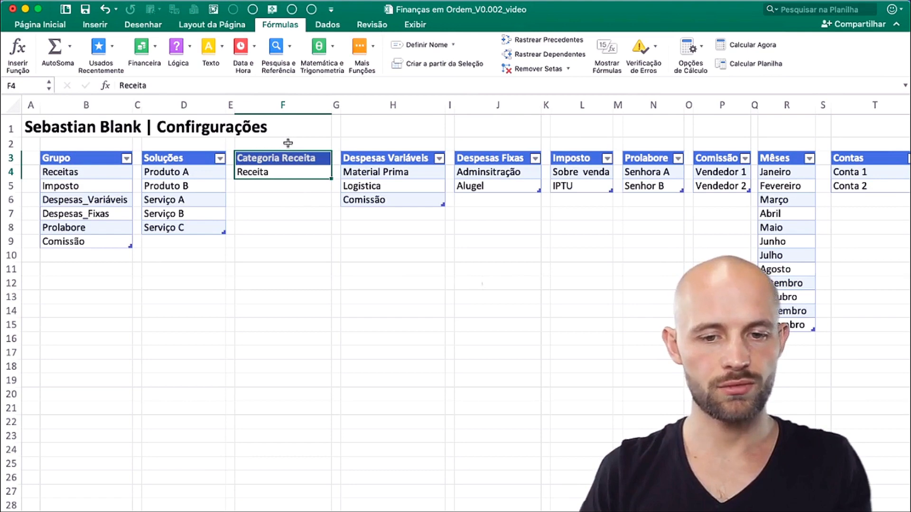
pyautogui.click(101, 26)
pyautogui.click(115, 50)
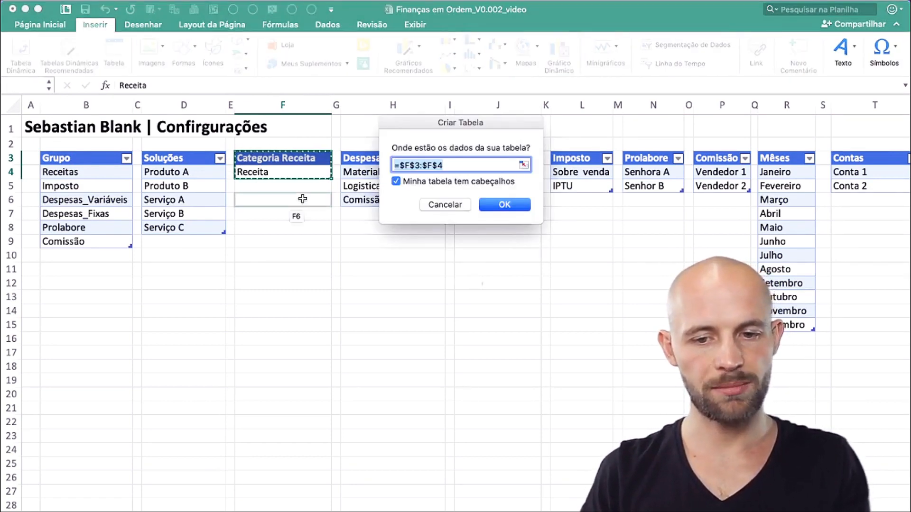
pyautogui.click(512, 206)
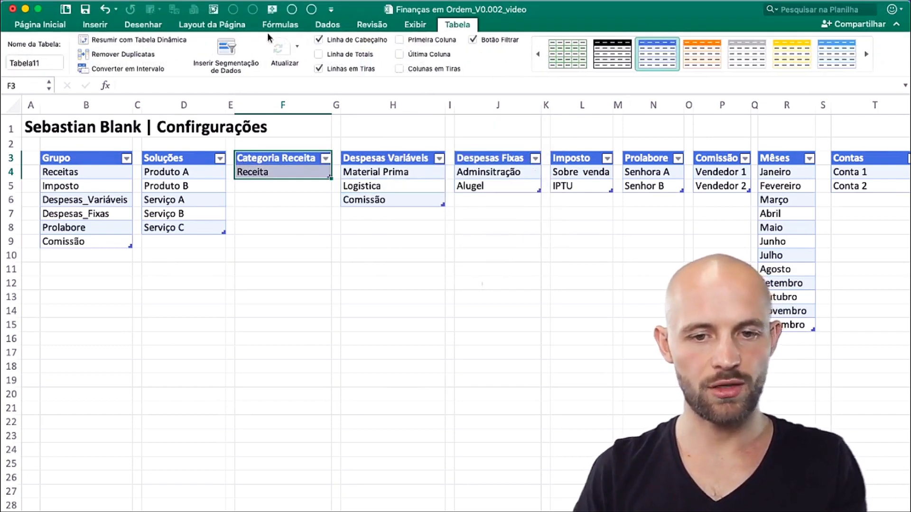
# - Redefine the existing name Receitas to refer to the Categoria Receita column, =Tabela11[Categoria Receita]
pyautogui.click(91, 25)
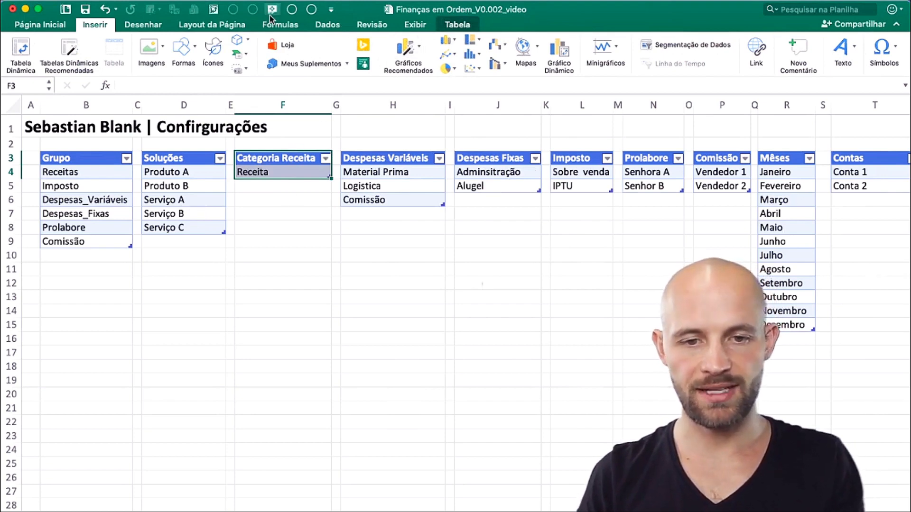
pyautogui.click(294, 26)
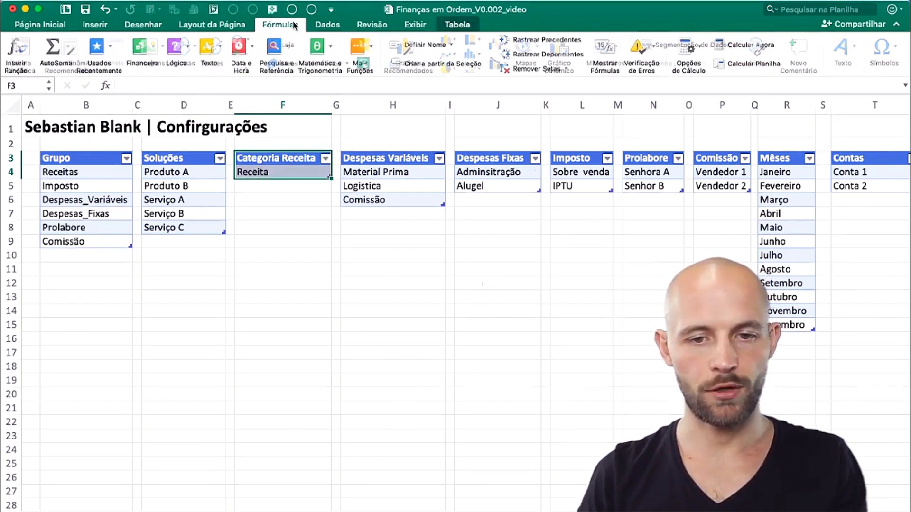
pyautogui.click(424, 45)
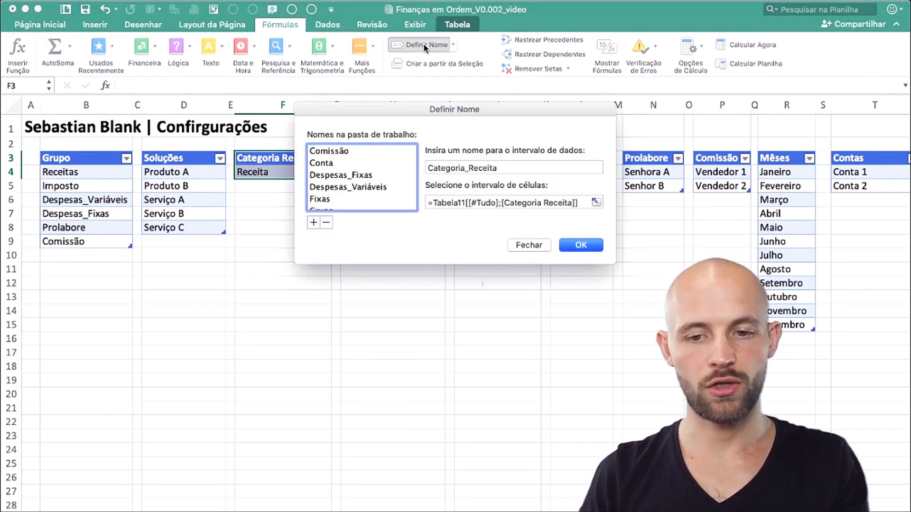
pyautogui.scroll(-10, 358, 174)
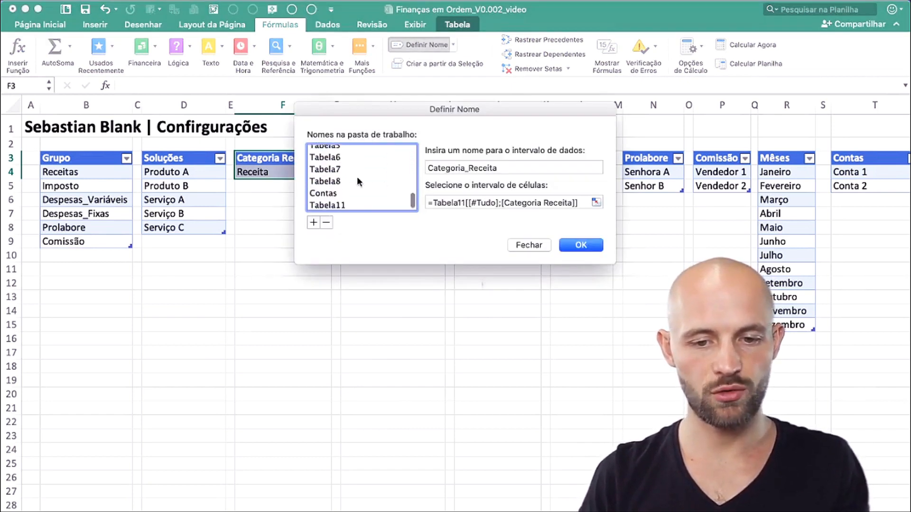
pyautogui.scroll(5, 358, 174)
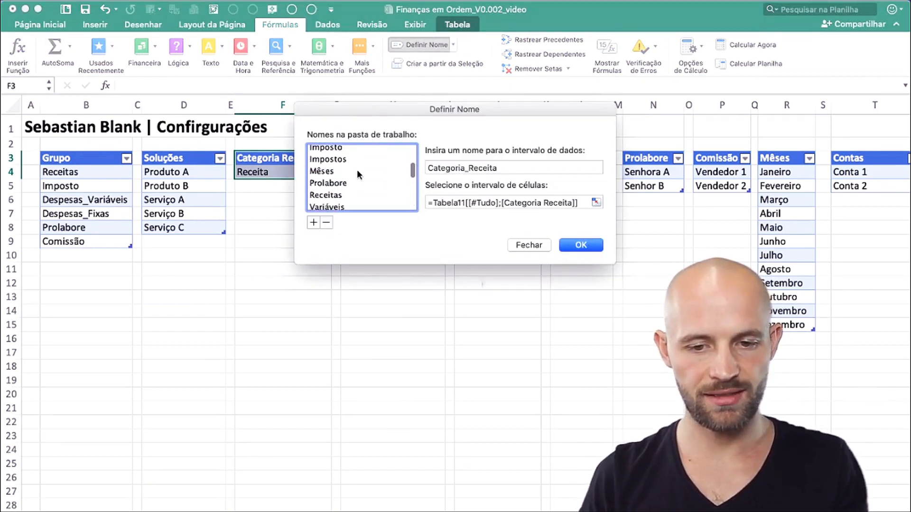
pyautogui.click(361, 176)
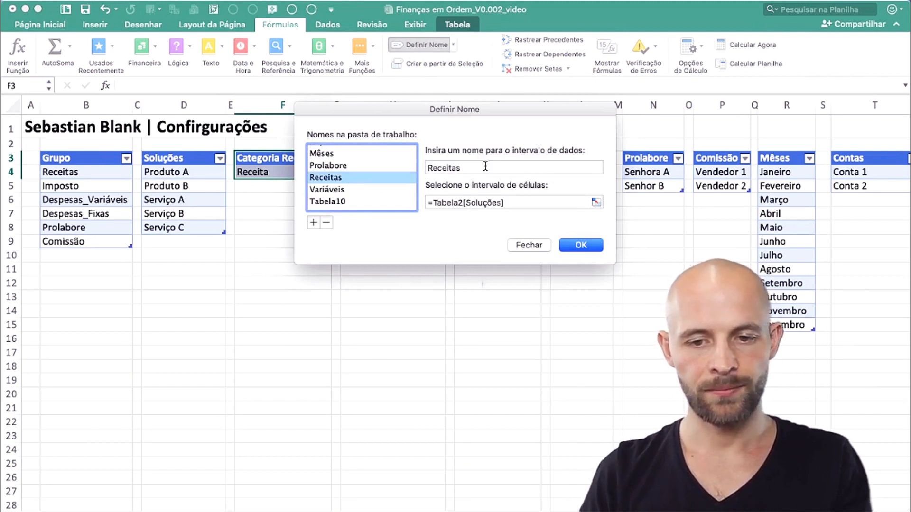
pyautogui.click(512, 200)
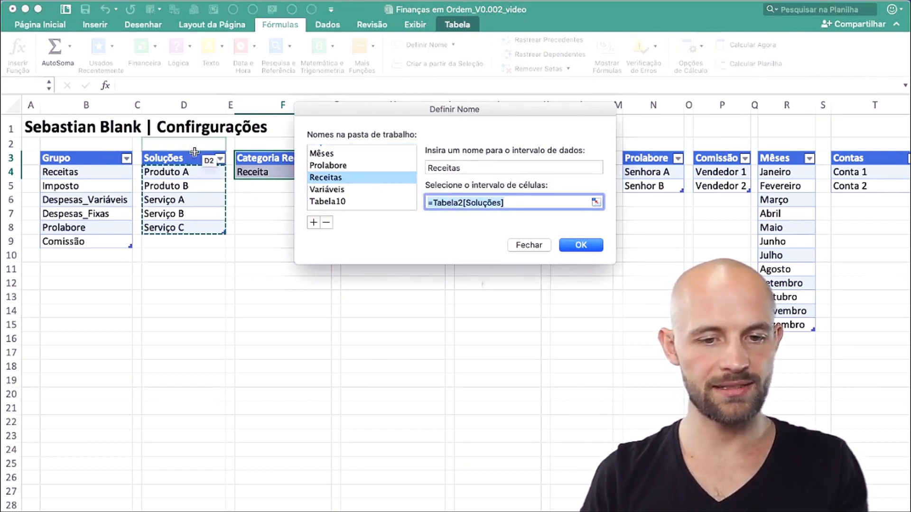
pyautogui.press('BackSpace')
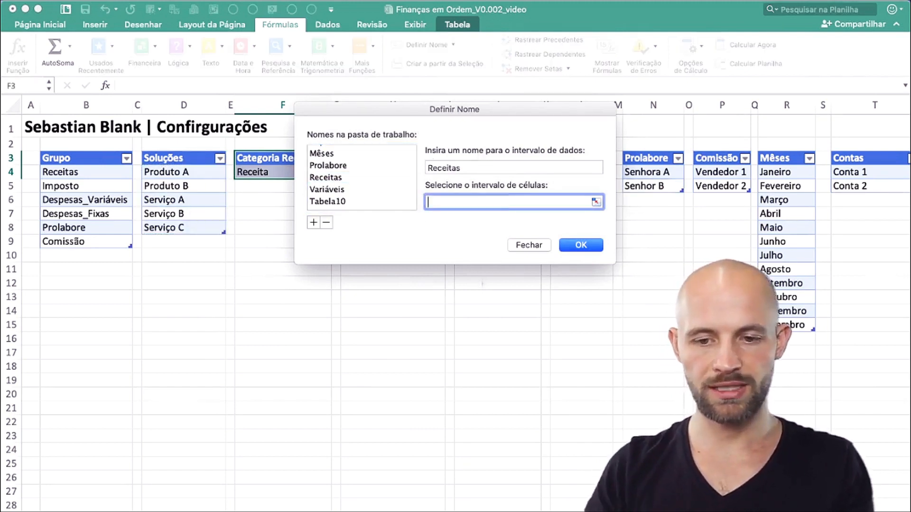
pyautogui.click(268, 152)
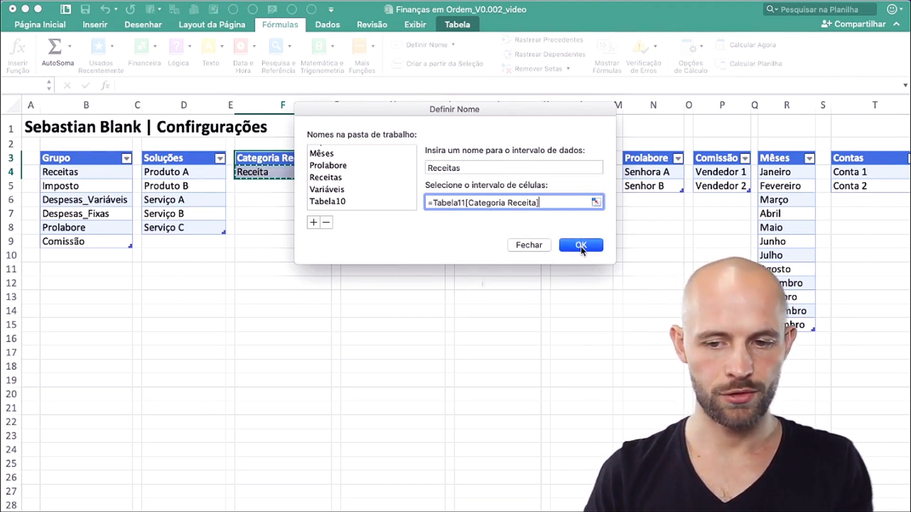
pyautogui.click(581, 246)
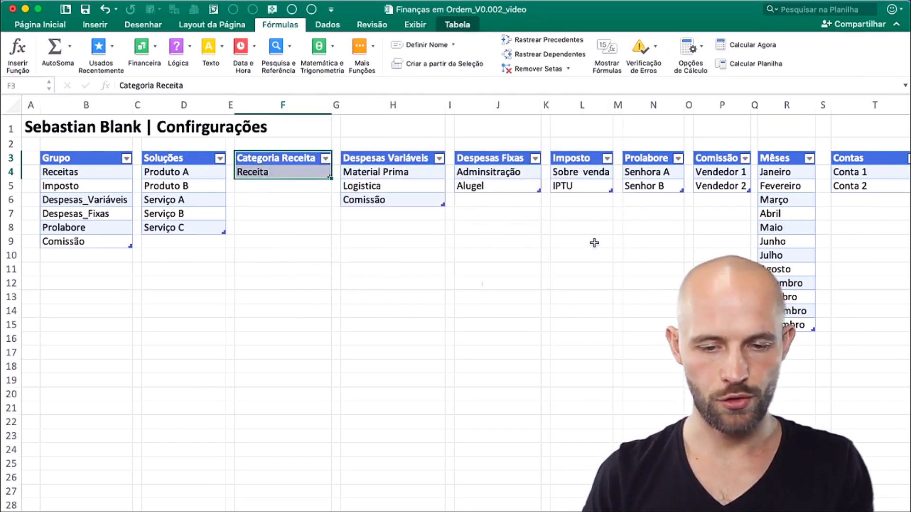
# - Name the data range D4:D8 of the products and services list Soluções
pyautogui.click(181, 153)
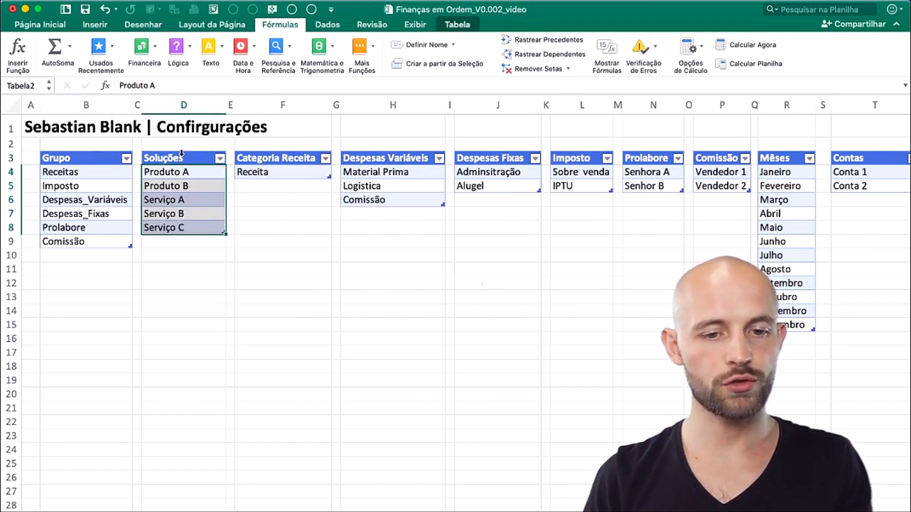
pyautogui.click(29, 86)
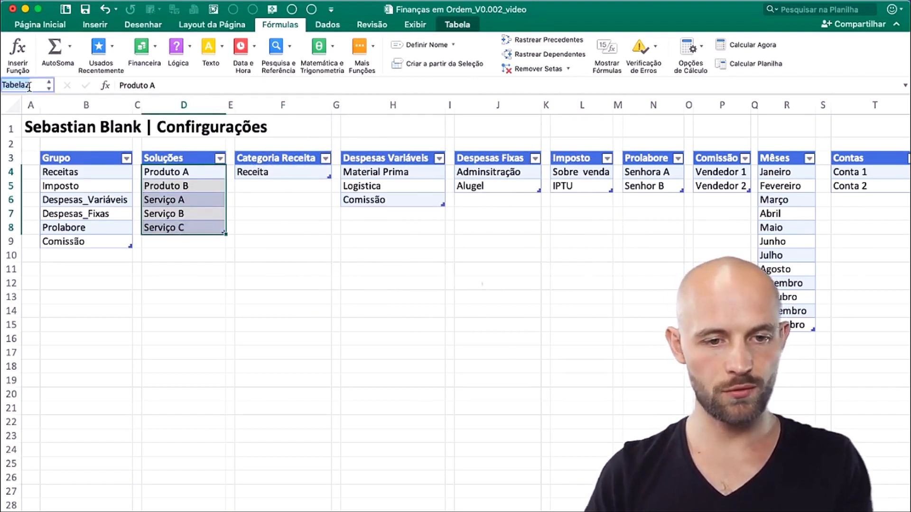
pyautogui.write('Soluç')
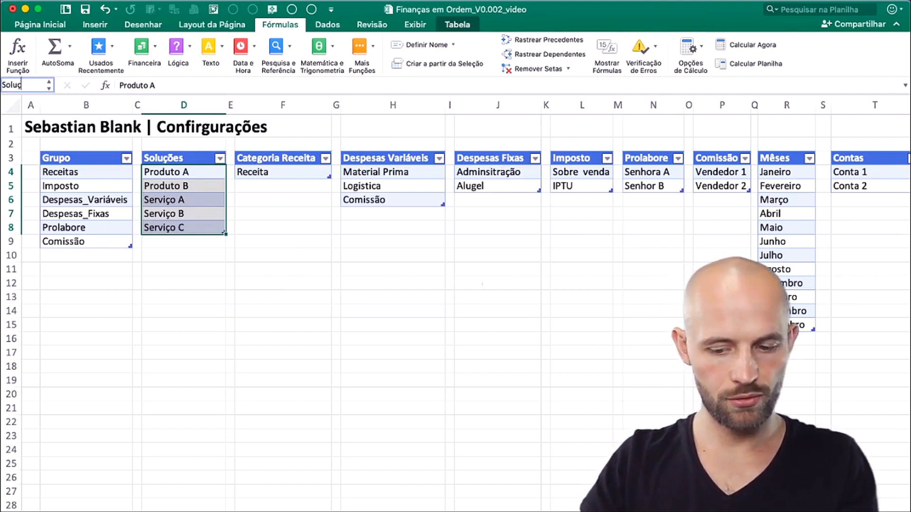
pyautogui.write('aõ')
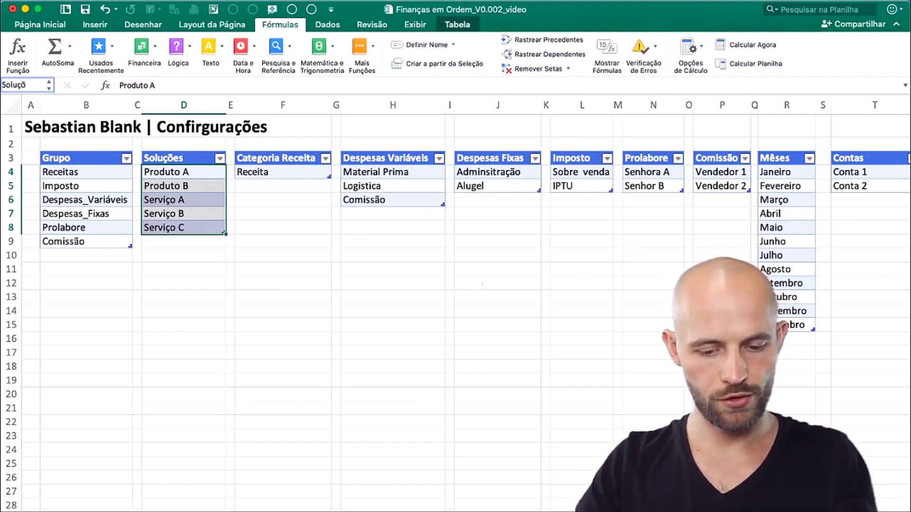
pyautogui.press('Return')
pyautogui.press('Return')
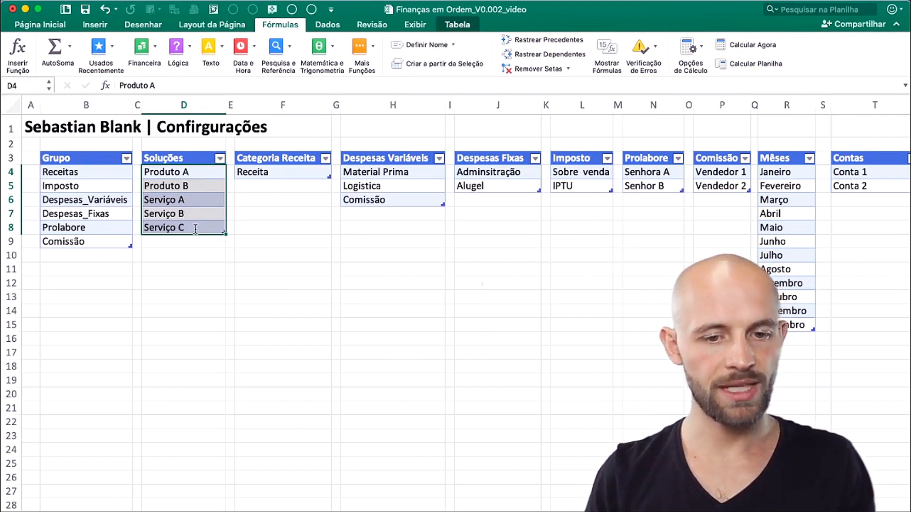
pyautogui.click(231, 274)
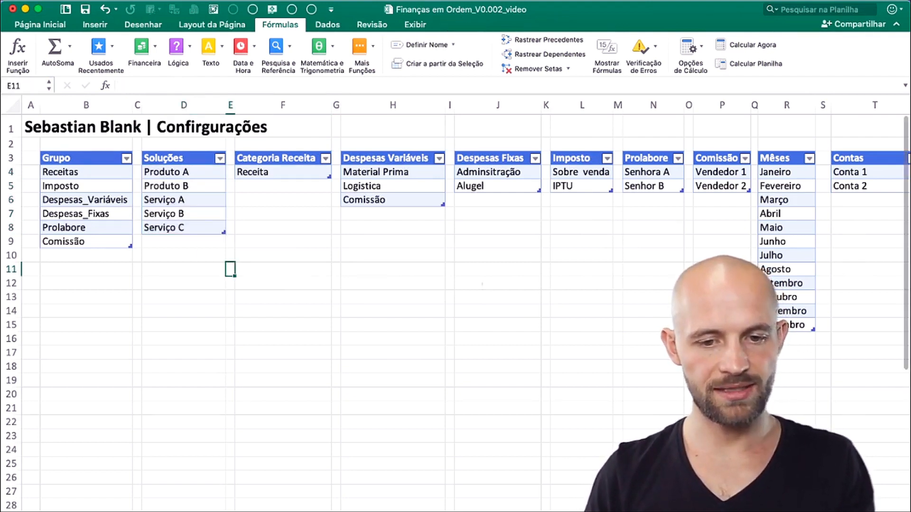
# - On the Dashboard sheet, set the list validation source for D3:D45 in the Solução column to =Soluções
pyautogui.hotkey('ctrl', 'pageup')
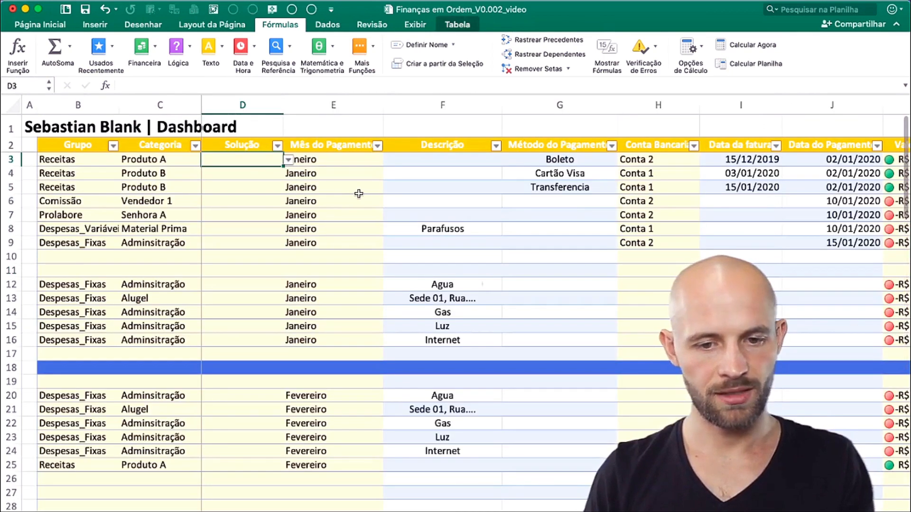
pyautogui.scroll(-4, 227, 434)
pyautogui.scroll(-10, 227, 434)
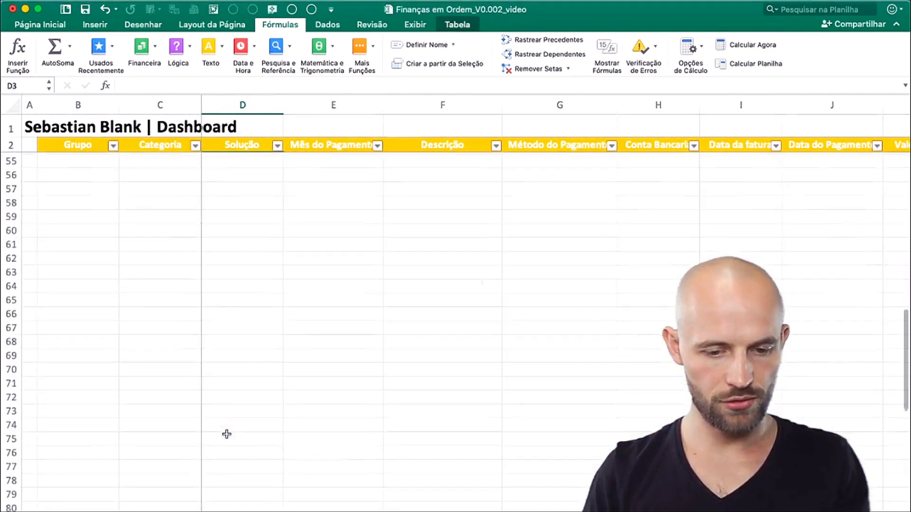
pyautogui.scroll(5, 227, 434)
pyautogui.keyDown('shift'); pyautogui.click(246, 287); pyautogui.keyUp('shift')
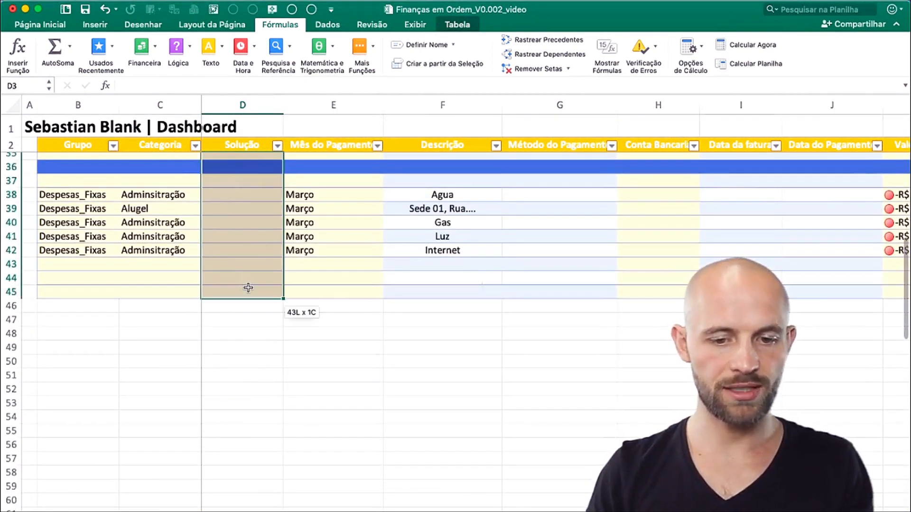
pyautogui.scroll(8, 247, 288)
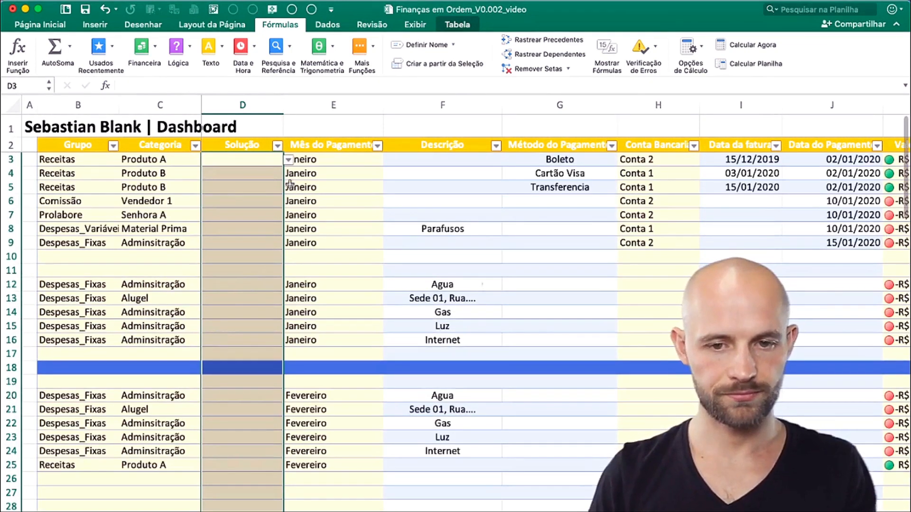
pyautogui.moveTo(312, 2)
pyautogui.click(344, 7)
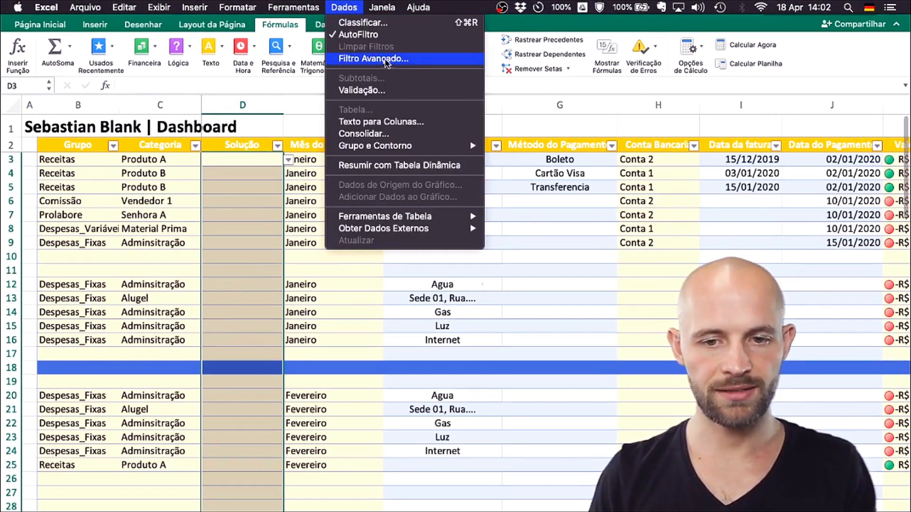
pyautogui.click(385, 91)
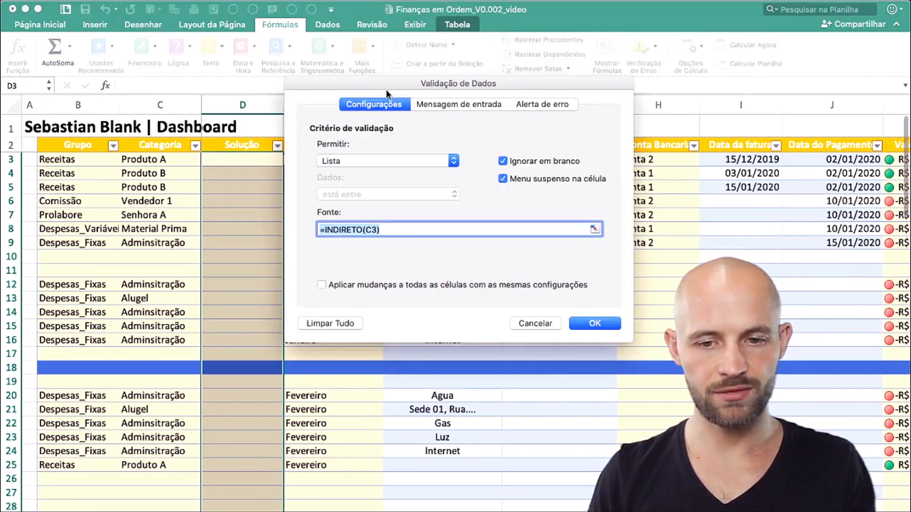
pyautogui.click(377, 230)
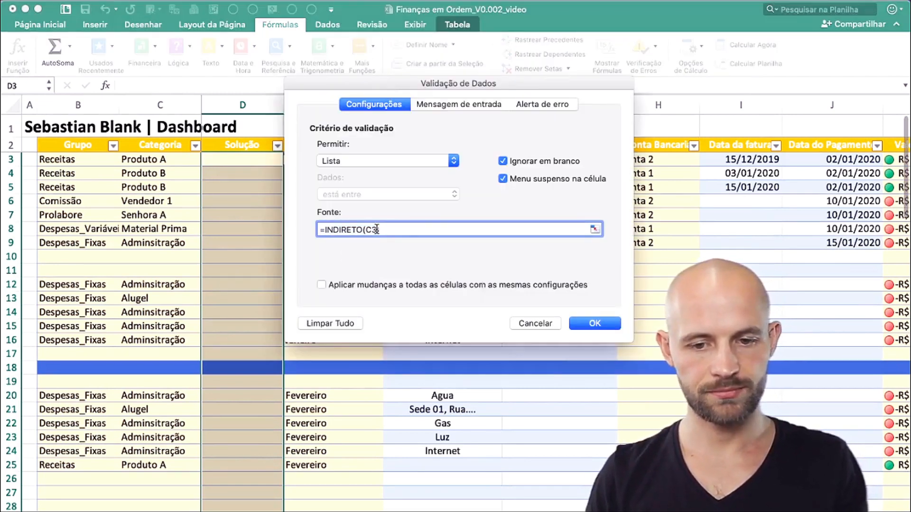
pyautogui.write(')')
pyautogui.moveTo(379, 230); pyautogui.dragTo(319, 231)
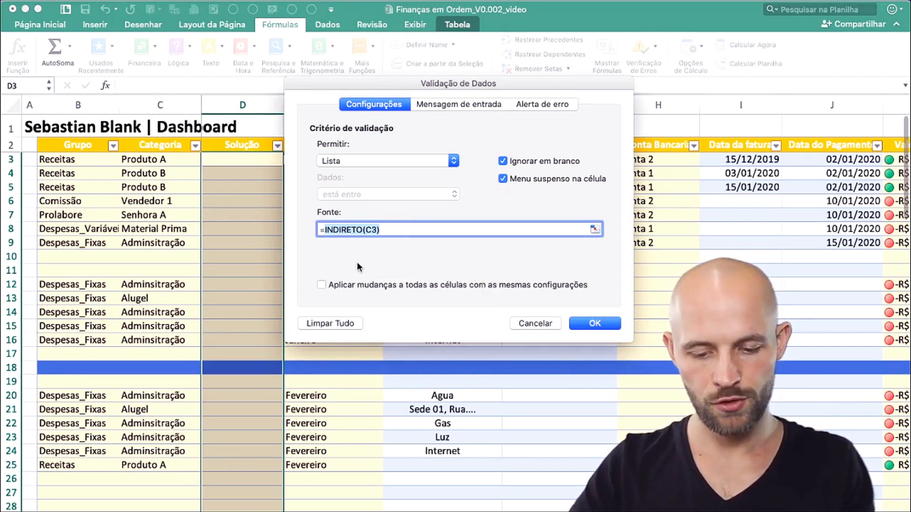
pyautogui.write('Soluçã')
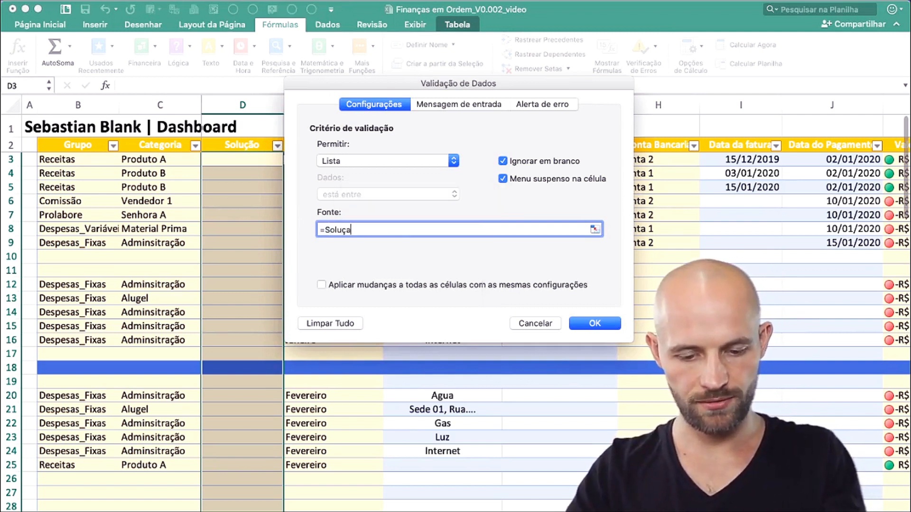
pyautogui.press('BackSpace')
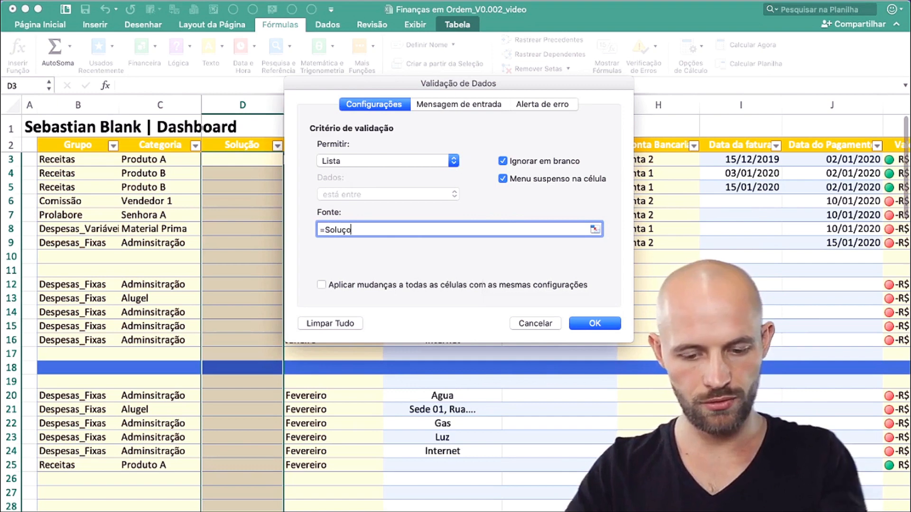
pyautogui.write('ões')
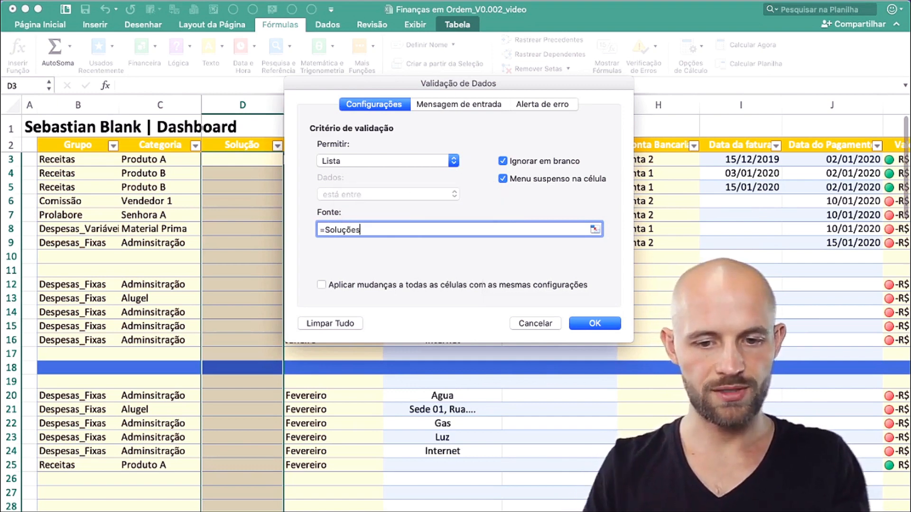
pyautogui.press('Return')
# - Choose Produto A in D3, Produto B in D4 and D5, and Serviço A in D6 of the Solução column
pyautogui.click(241, 159)
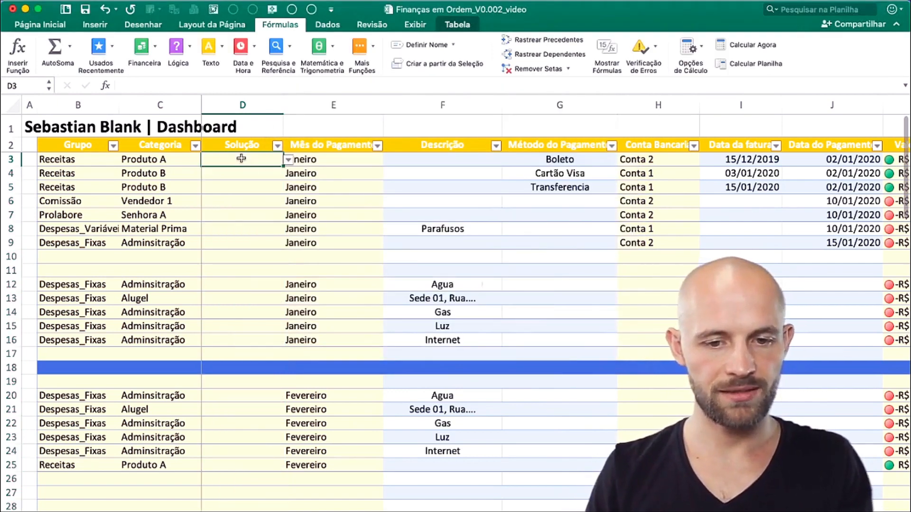
pyautogui.click(288, 159)
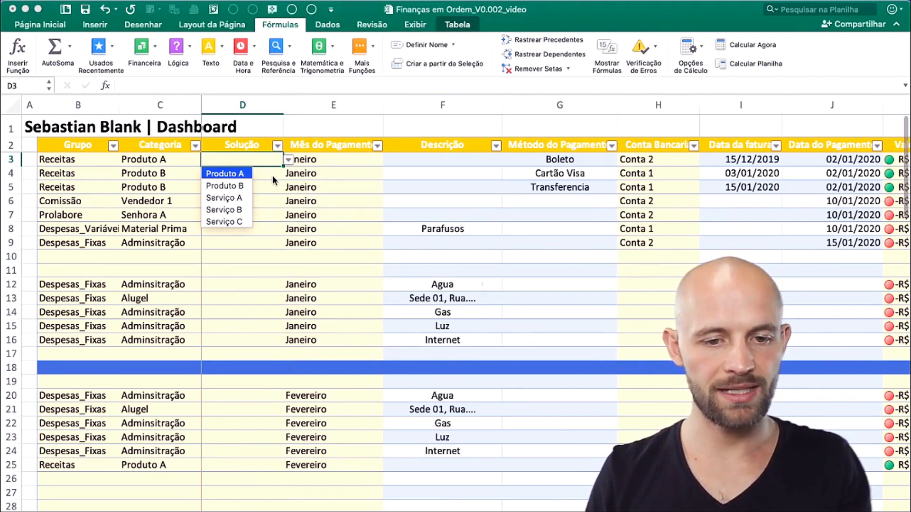
pyautogui.press('Return')
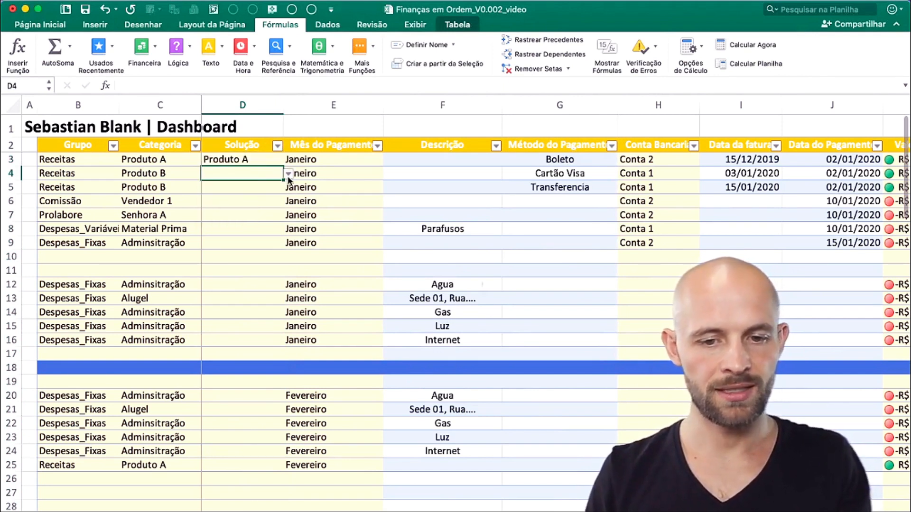
pyautogui.click(288, 174)
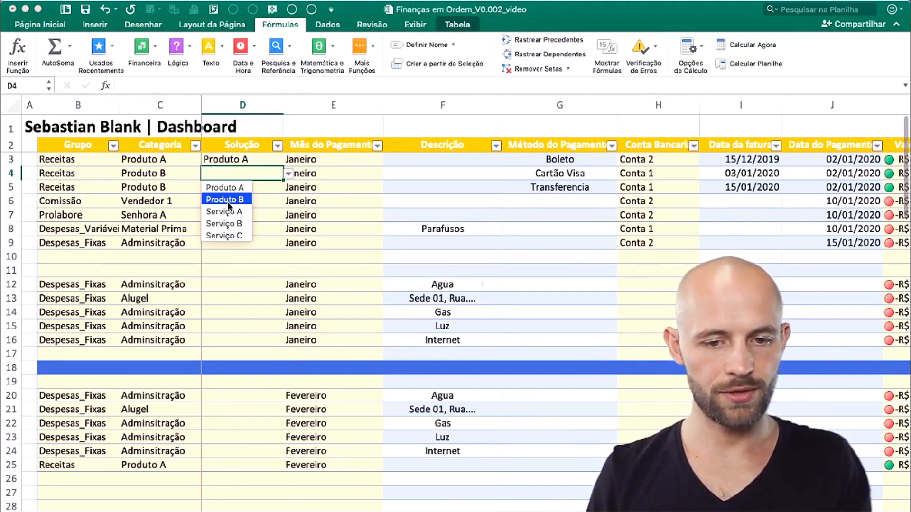
pyautogui.press('Return')
pyautogui.click(288, 188)
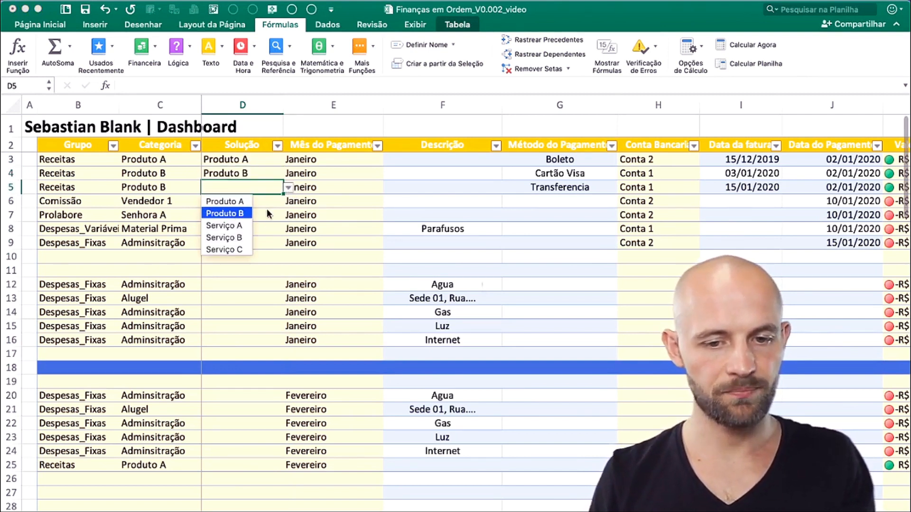
pyautogui.press('Return')
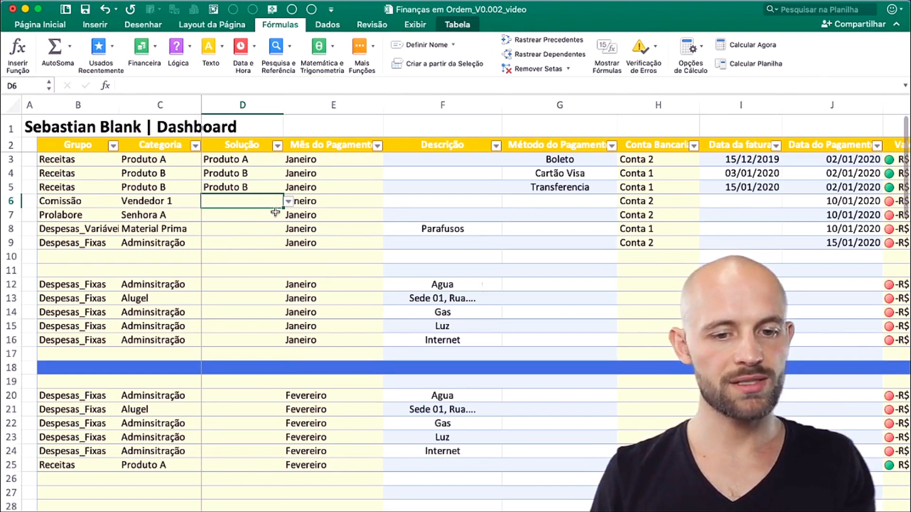
pyautogui.click(288, 202)
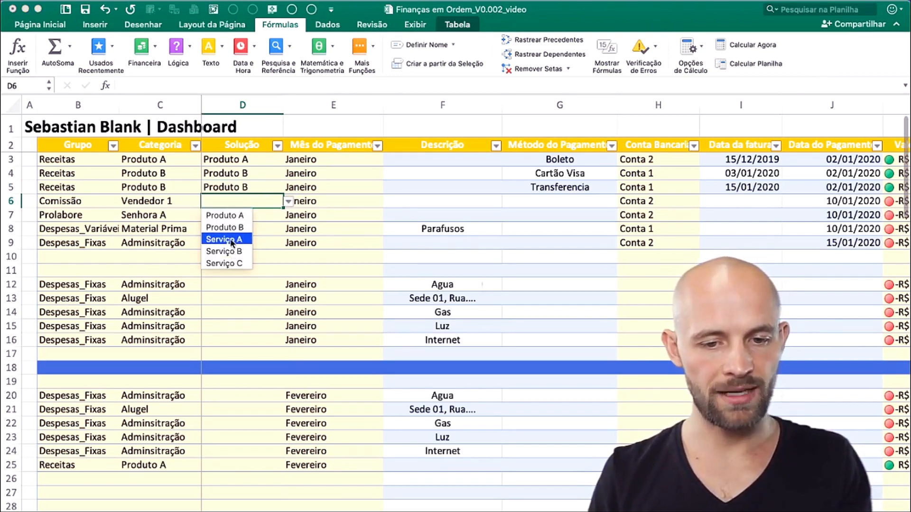
pyautogui.press('Return')
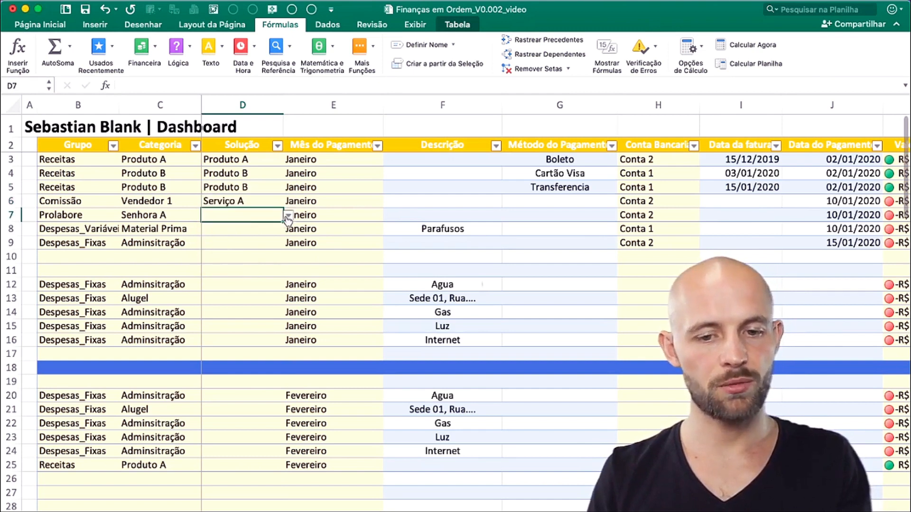
# - Choose Produto A in D7 and Produto B in D8 of the Solução column
pyautogui.hotkey('alt', 'Down')
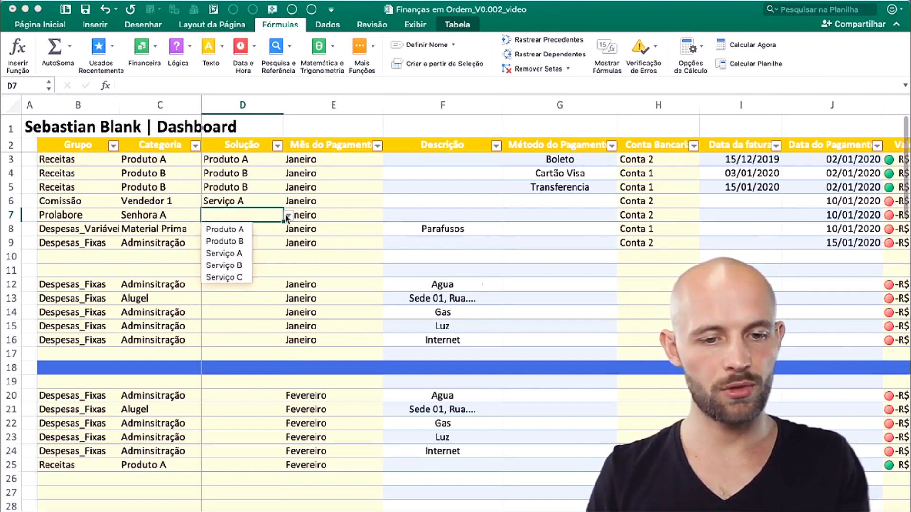
pyautogui.click(237, 230)
pyautogui.click(261, 230)
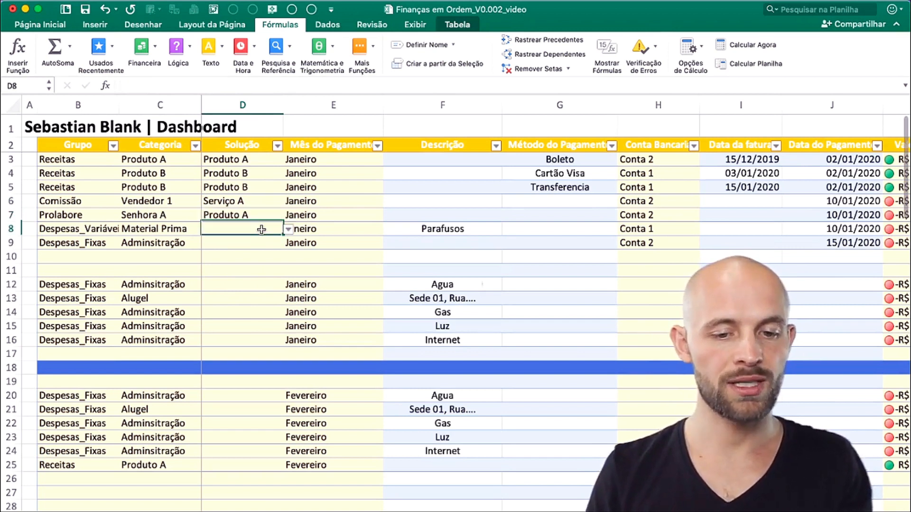
pyautogui.click(288, 229)
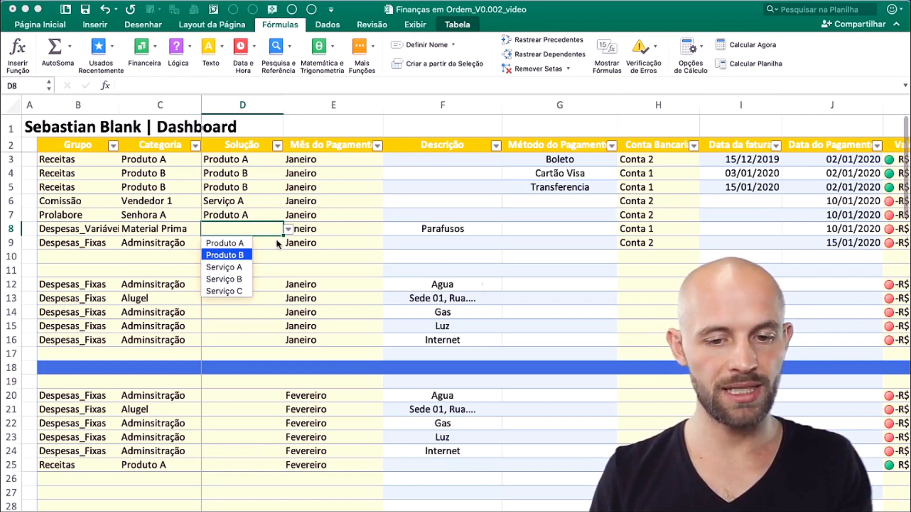
pyautogui.press('Return')
pyautogui.press('Return')
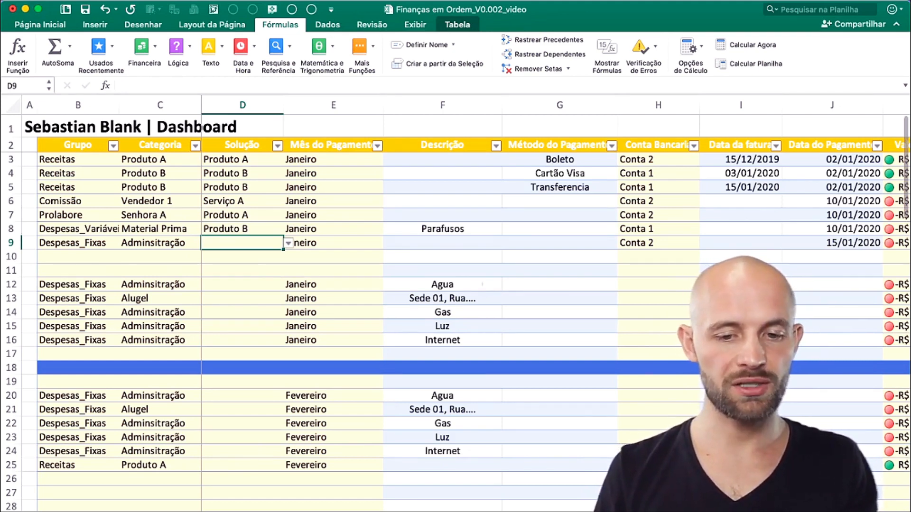
# - On the settings sheet, add Overhead as a new entry in D9 at the end of the Soluções list
pyautogui.click(253, 501)
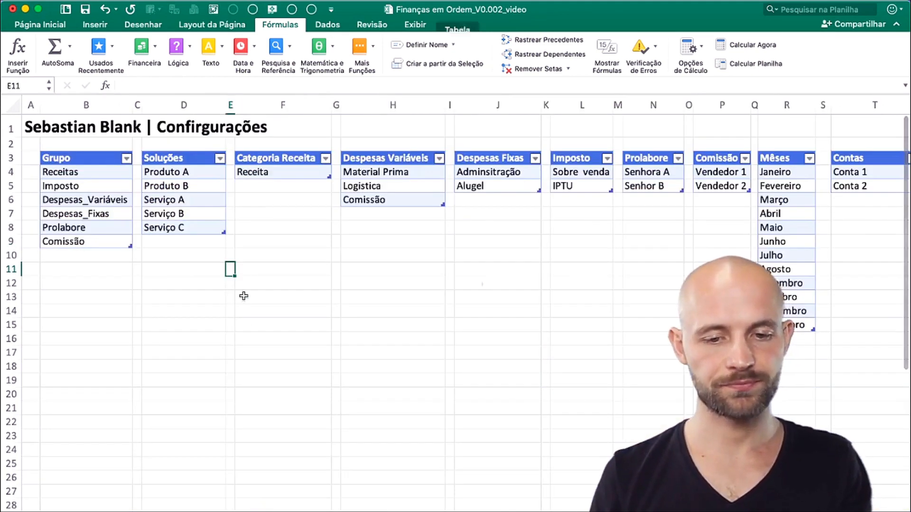
pyautogui.click(200, 228)
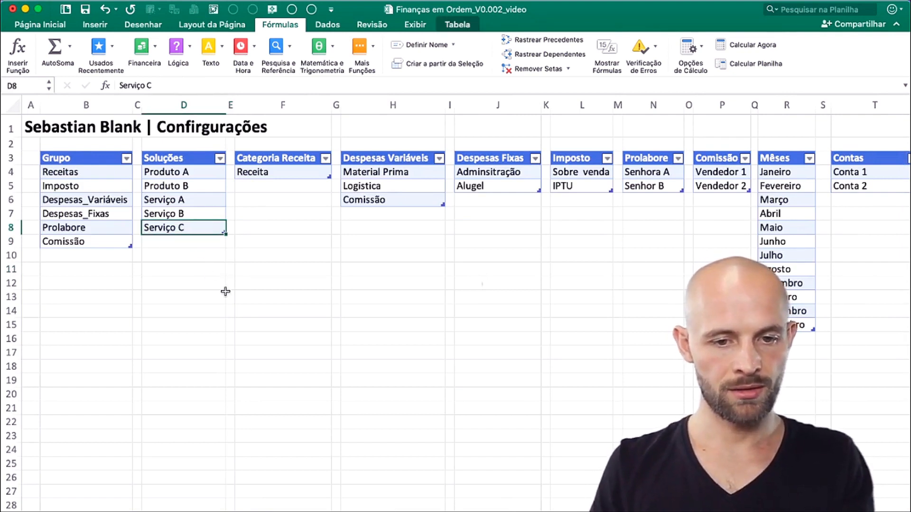
pyautogui.press('Return')
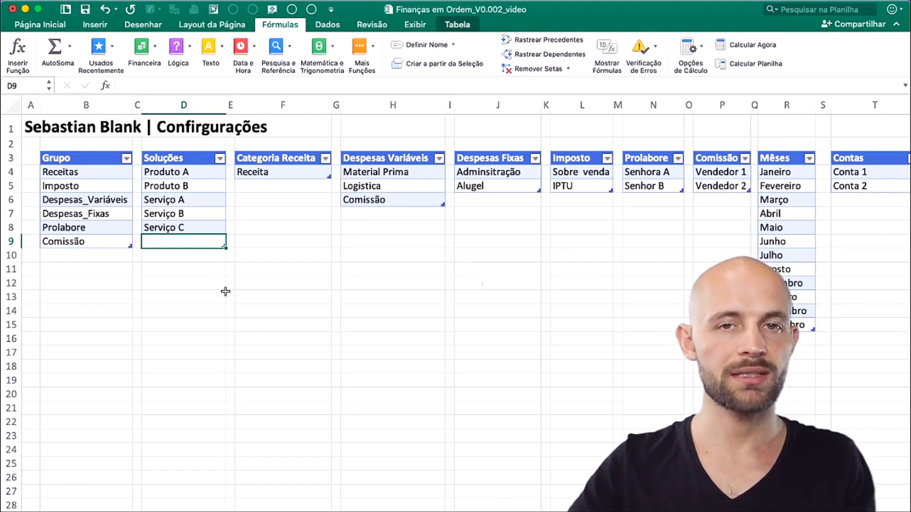
pyautogui.write('Overhea')
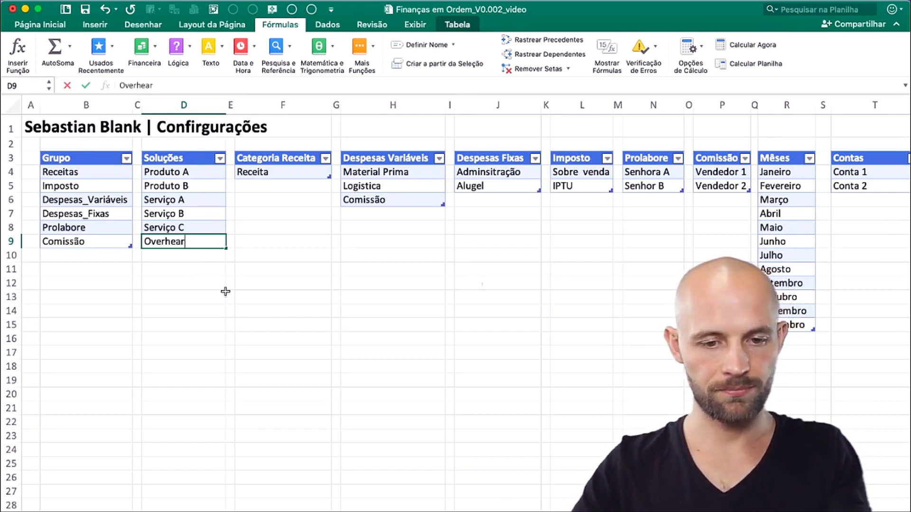
pyautogui.write('d')
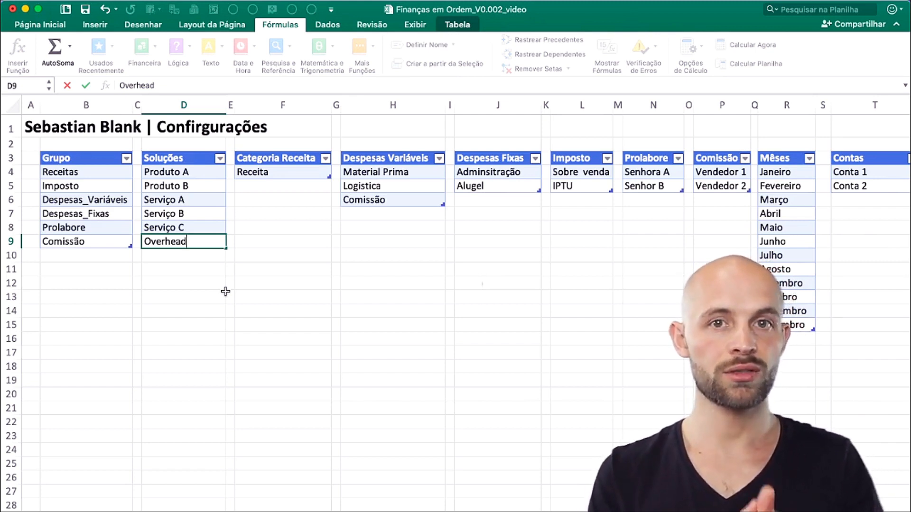
pyautogui.click(259, 260)
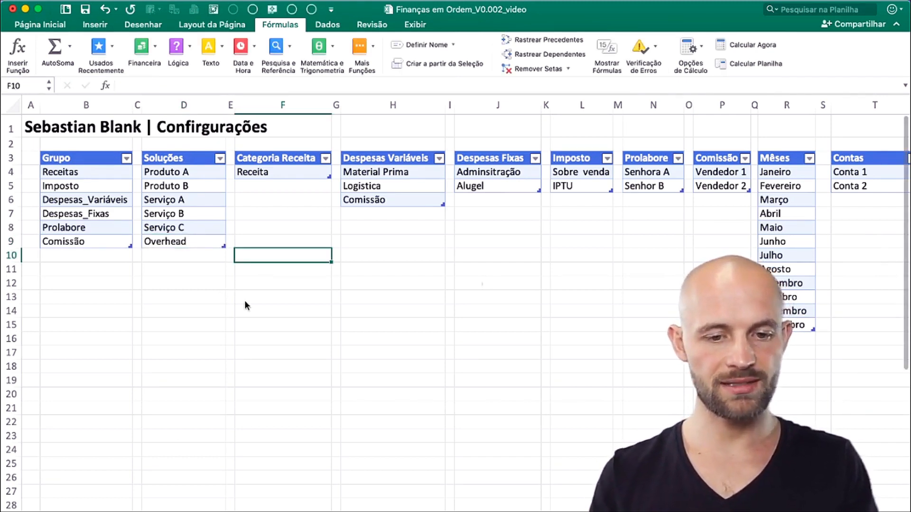
# - Back on the Dashboard sheet, choose Overhead as the Solução in D9
pyautogui.hotkey('ctrl', 'pageup')
pyautogui.click(285, 243)
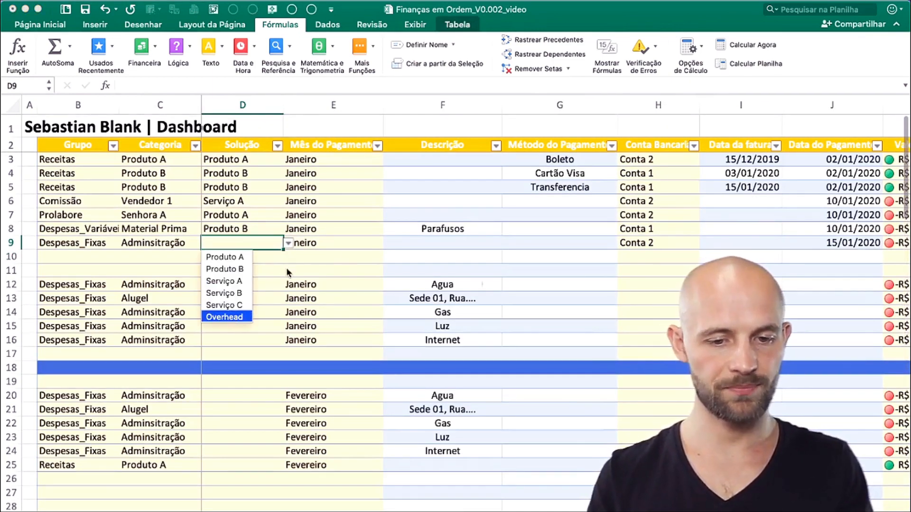
pyautogui.press('Return')
# - Copy Overhead from D9 to the fixed-expense rows D12:D16 and D20:D24
pyautogui.click(287, 243)
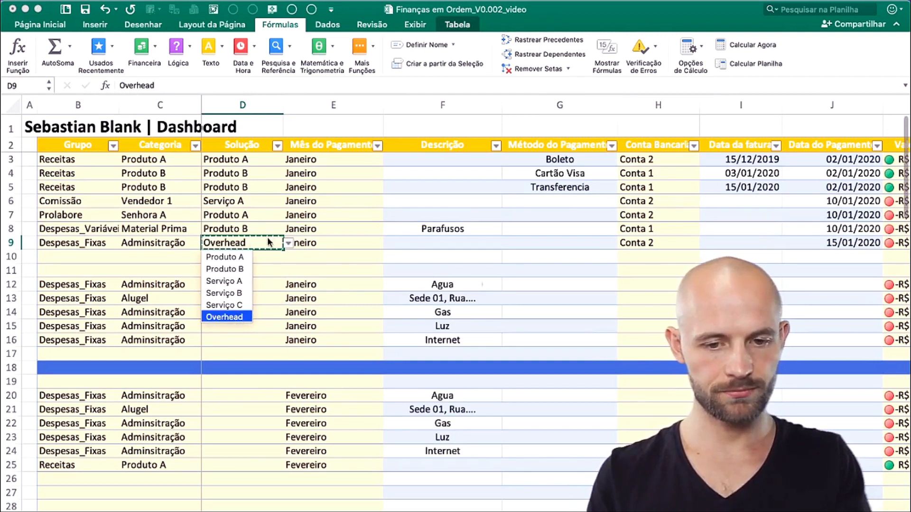
pyautogui.click(267, 238)
pyautogui.moveTo(247, 287); pyautogui.dragTo(242, 339)
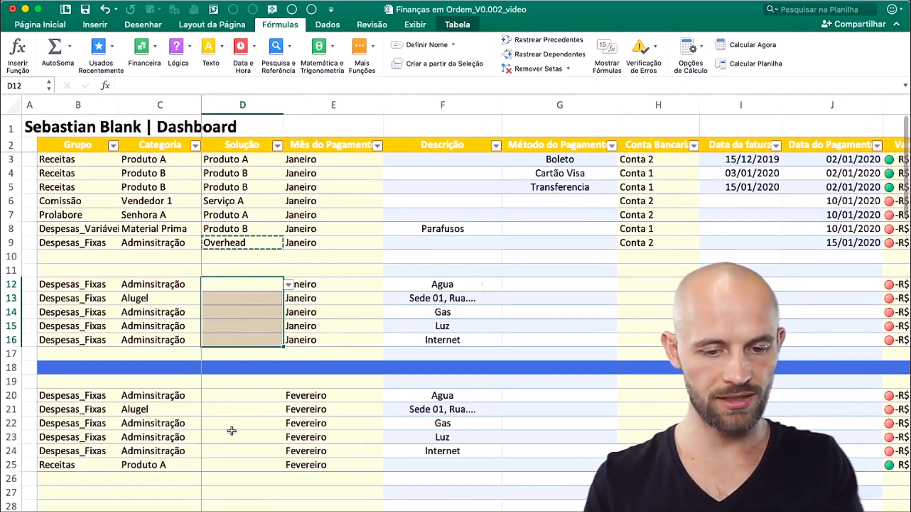
pyautogui.write('Overhead Overhead Overhead Overhead Overhead')
pyautogui.moveTo(242, 395); pyautogui.dragTo(232, 451)
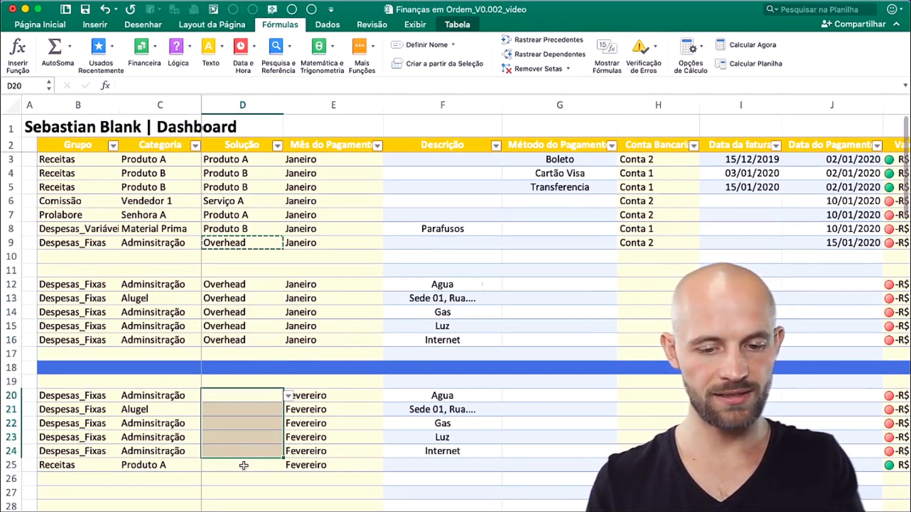
pyautogui.write('Overhead Overhead Overhead Overhead Overhead')
# - Choose Produto A as the Solução in D25 for the February Receitas row
pyautogui.click(280, 466)
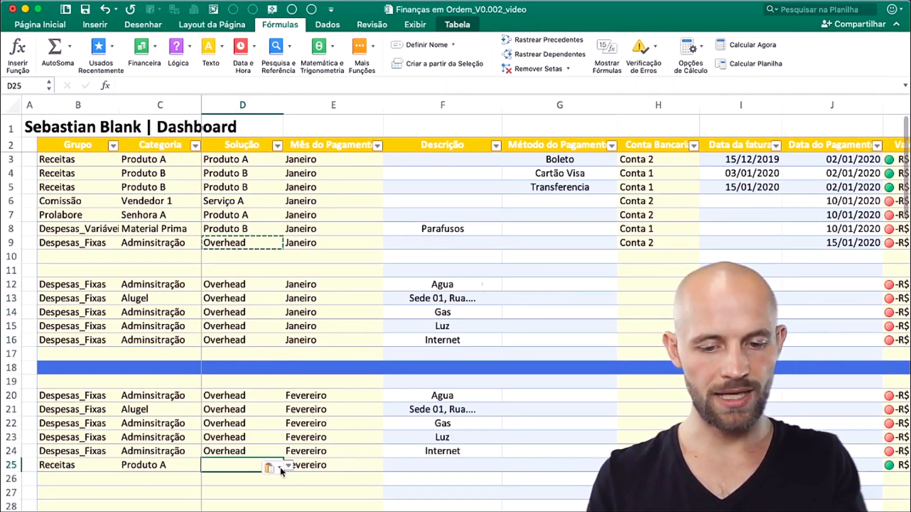
pyautogui.click(280, 468)
pyautogui.click(177, 484)
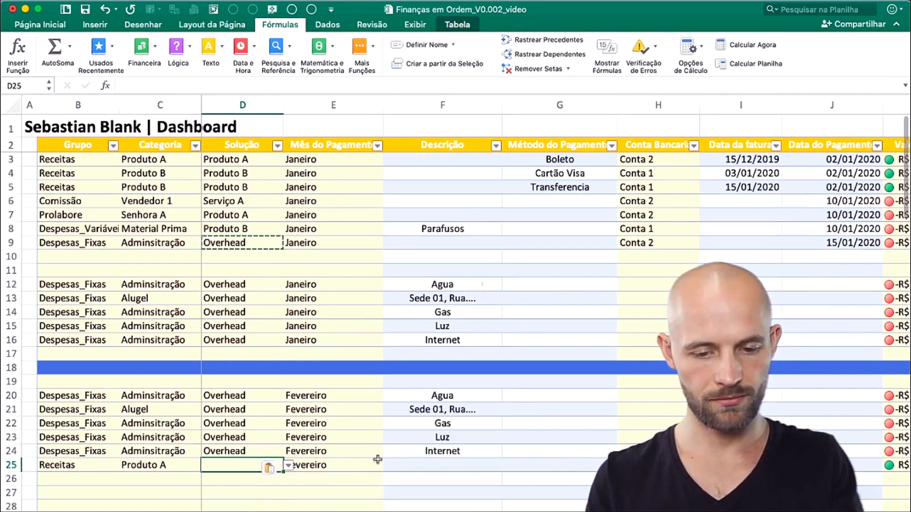
pyautogui.click(377, 460)
pyautogui.click(236, 465)
pyautogui.click(289, 466)
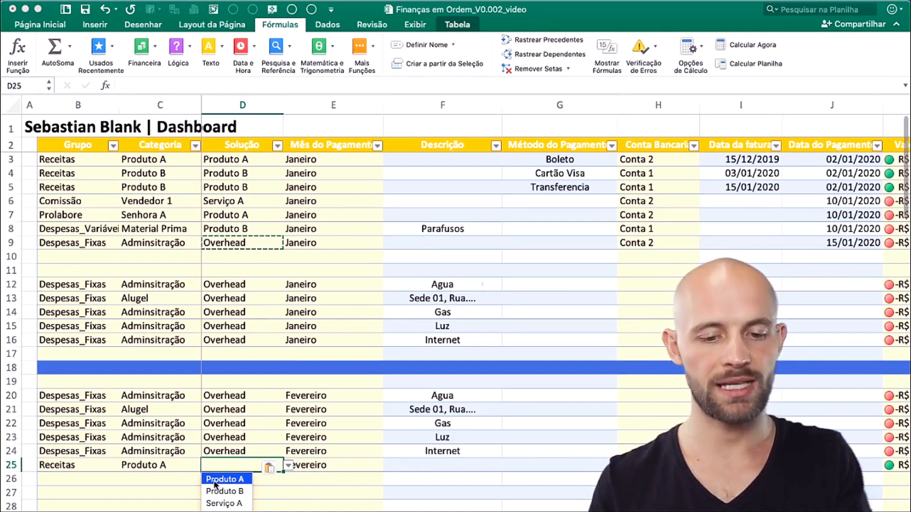
pyautogui.click(180, 496)
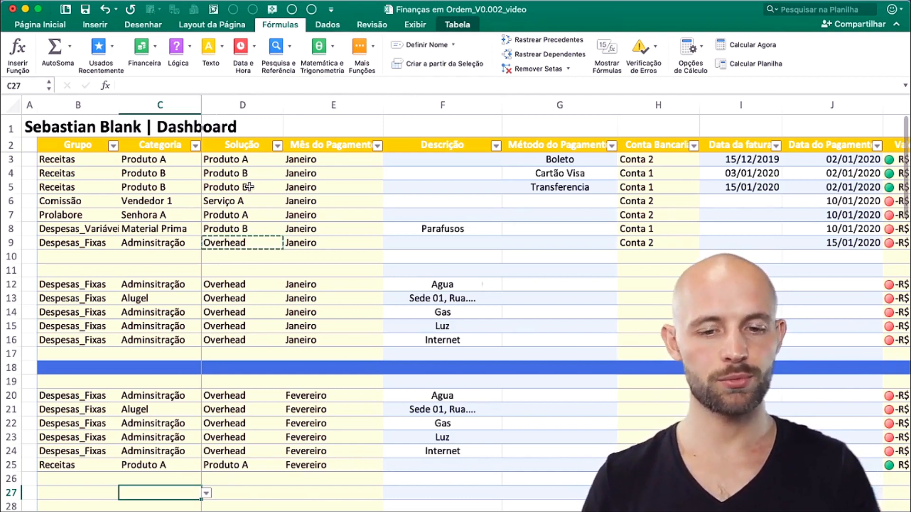
# - Change the Categoria in C3 to Receita and copy it to C4:C5
pyautogui.click(179, 163)
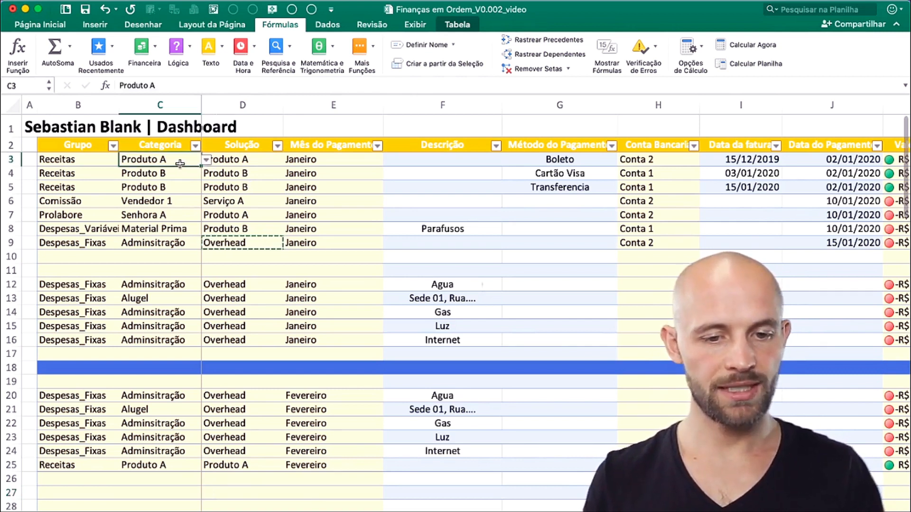
pyautogui.click(206, 160)
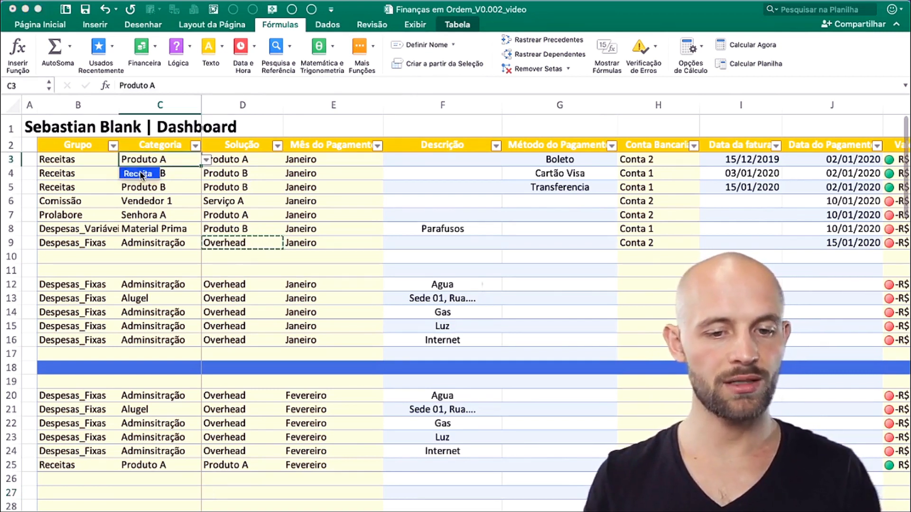
pyautogui.click(151, 172)
pyautogui.press('super+c')
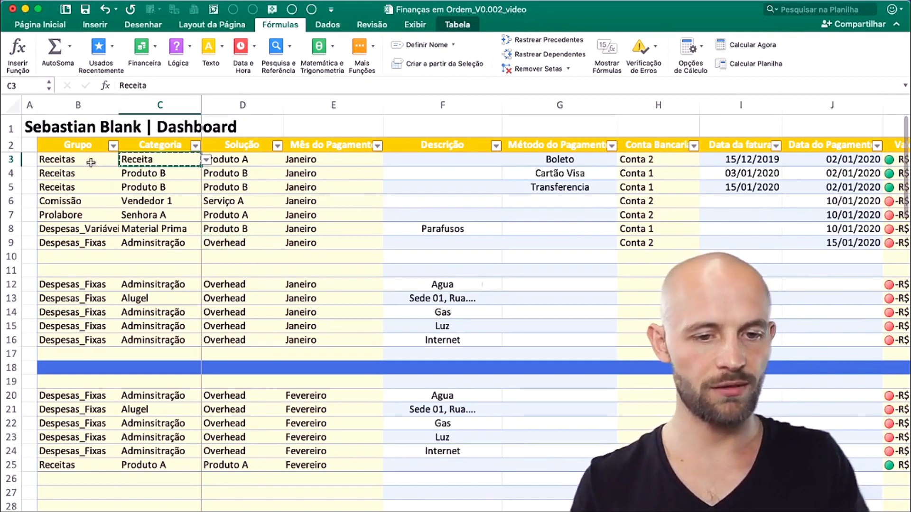
pyautogui.keyDown('shift'); pyautogui.click(183, 184); pyautogui.keyUp('shift')
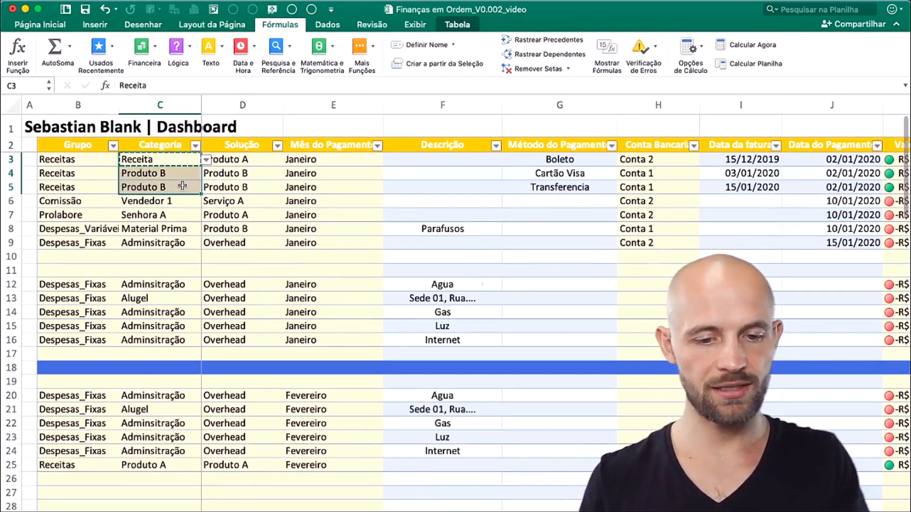
pyautogui.press('super+v')
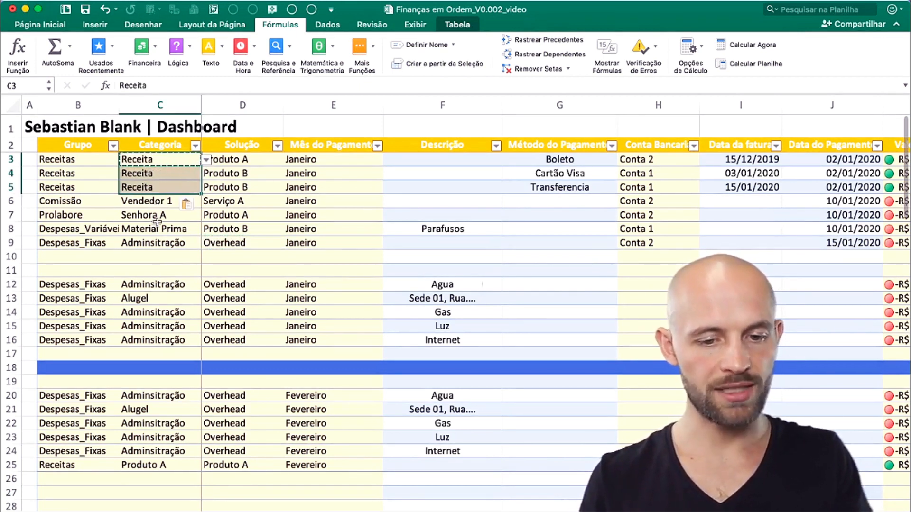
# - Paste the Receita category into C25 and end the copy mode
pyautogui.click(172, 464)
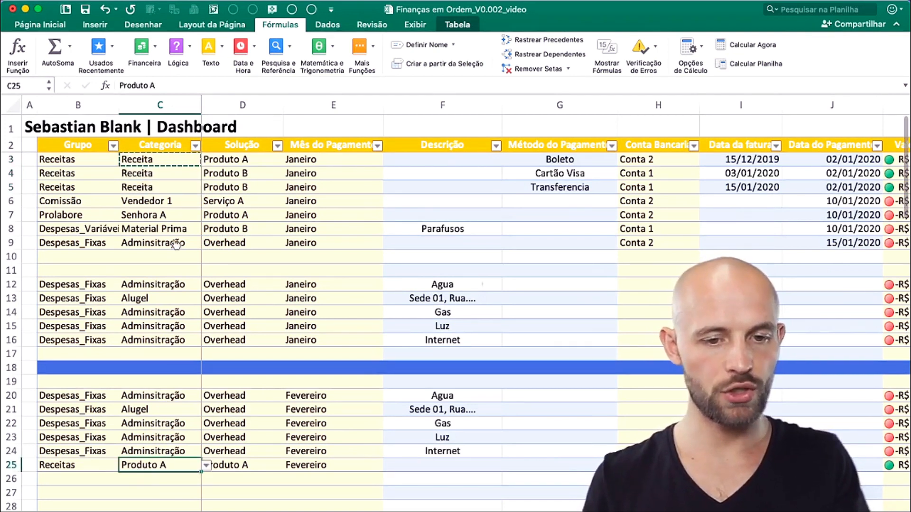
pyautogui.press('super+v')
pyautogui.click(326, 390)
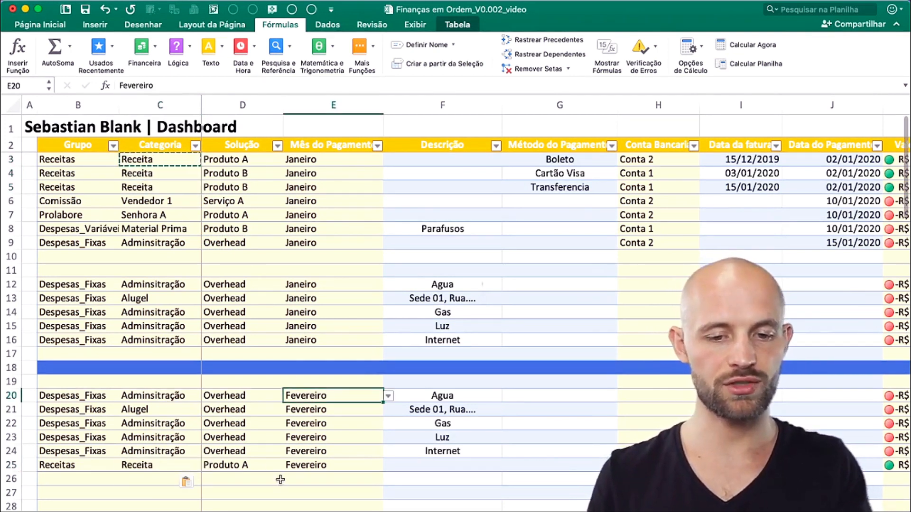
pyautogui.press('Escape')
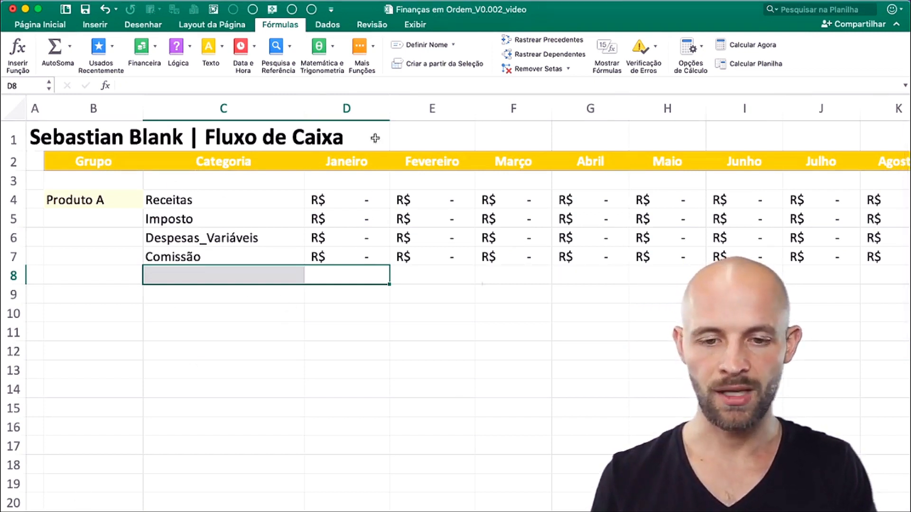
pyautogui.click(189, 201)
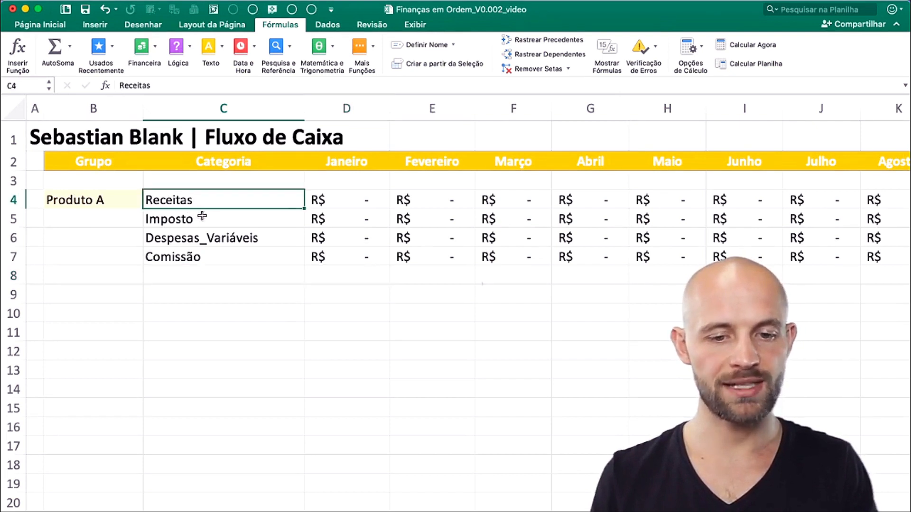
pyautogui.click(220, 222)
pyautogui.click(247, 240)
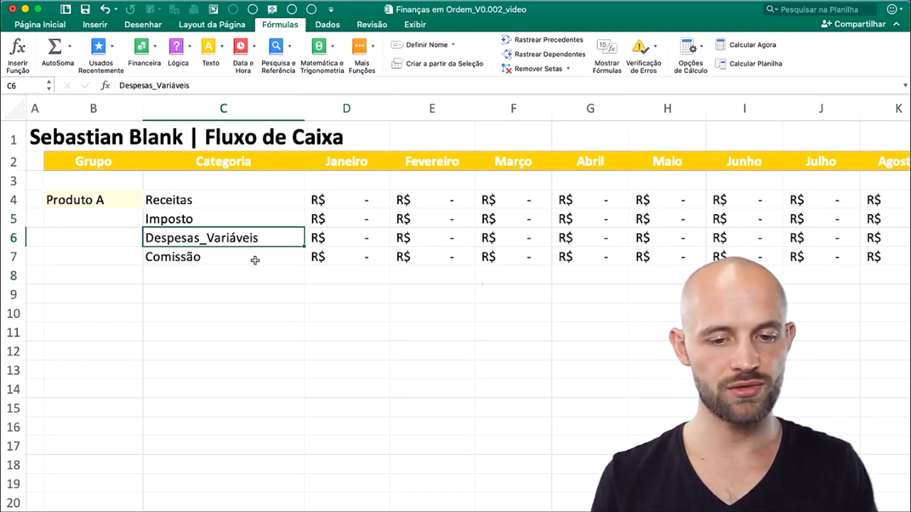
pyautogui.click(254, 260)
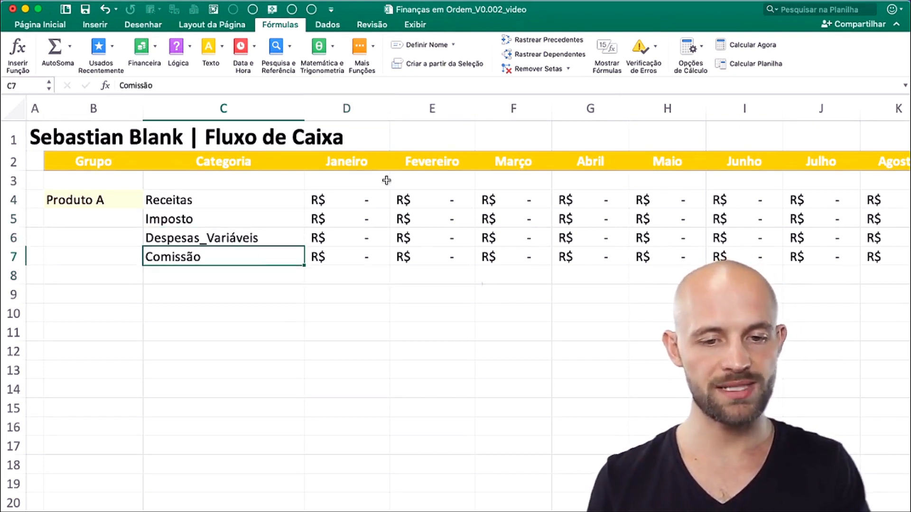
# - On the Fluxo de Caixa sheet, change the header in B2 to Solução
pyautogui.click(120, 166)
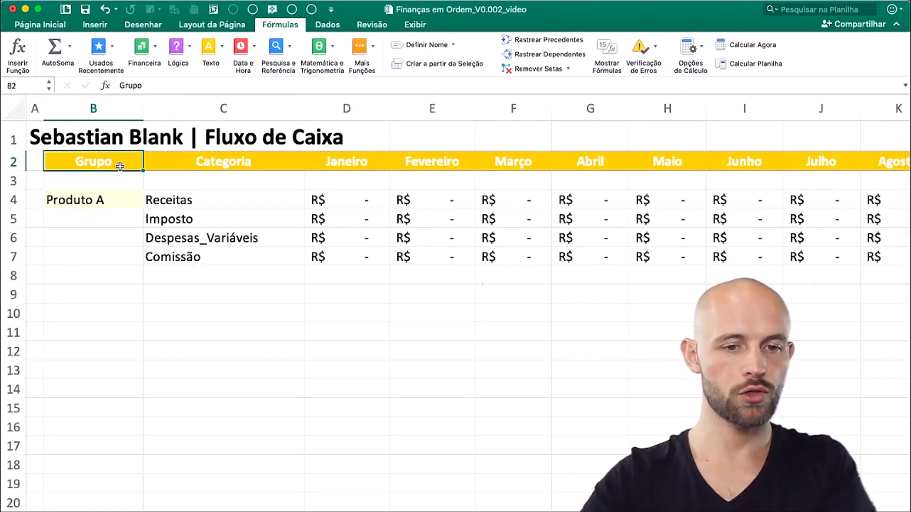
pyautogui.write('Soluça')
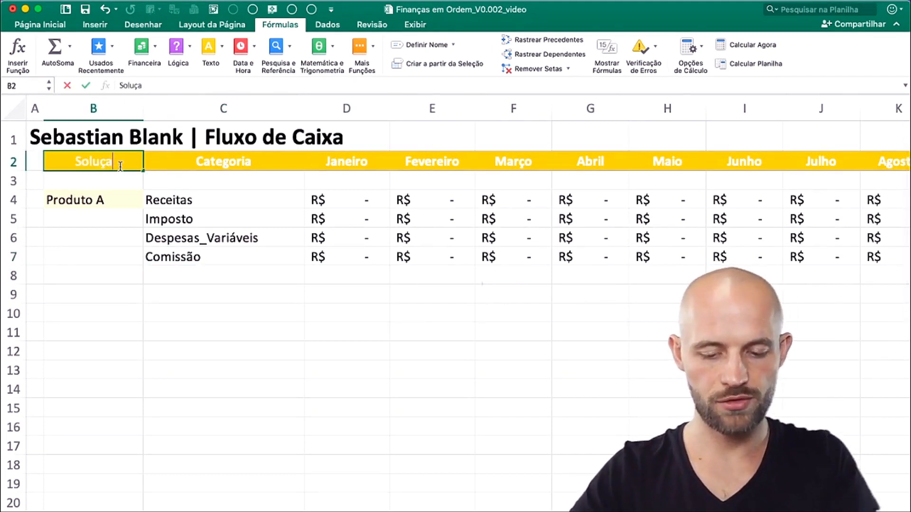
pyautogui.write('6o')
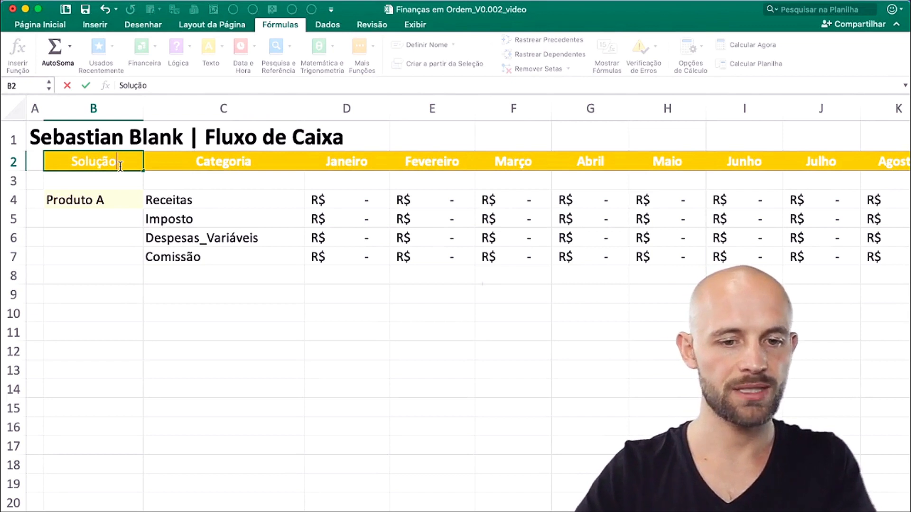
# - Set the list validation source of cell B4 to =Soluções and open its dropdown to check the available options
pyautogui.click(125, 195)
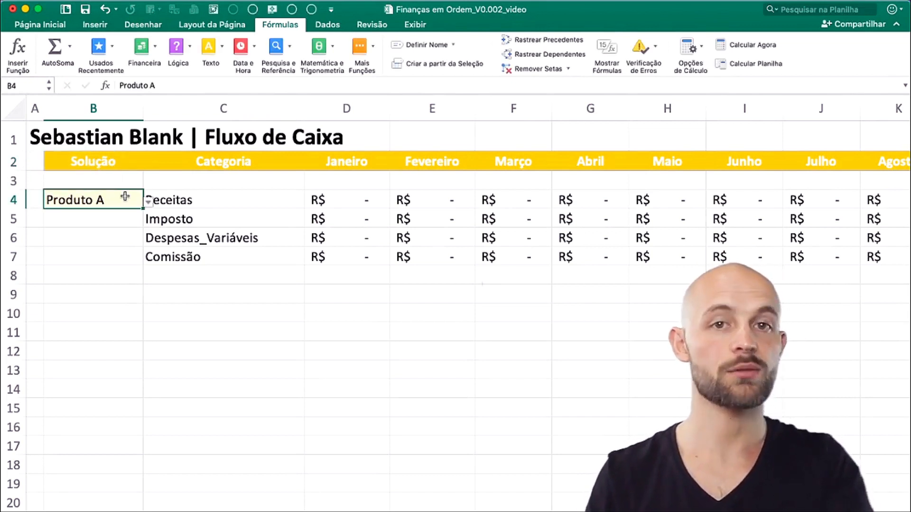
pyautogui.click(294, 7)
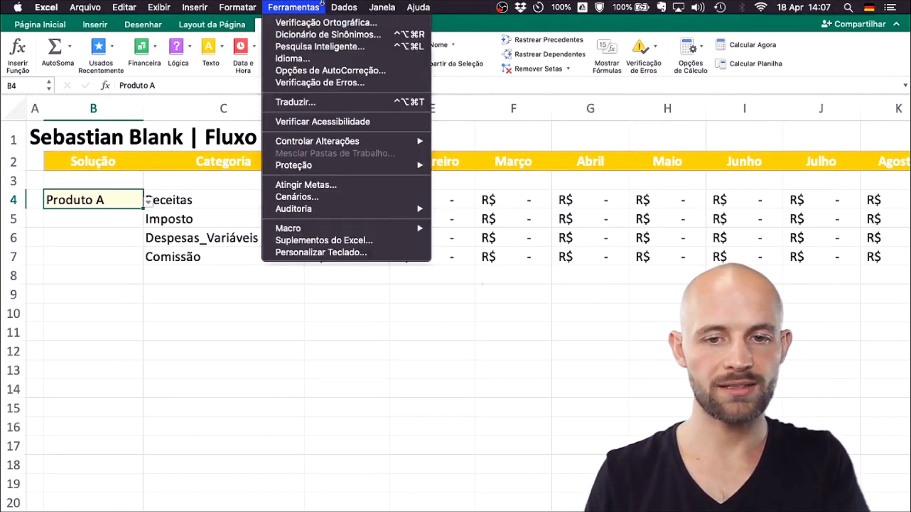
pyautogui.moveTo(344, 7)
pyautogui.click(366, 90)
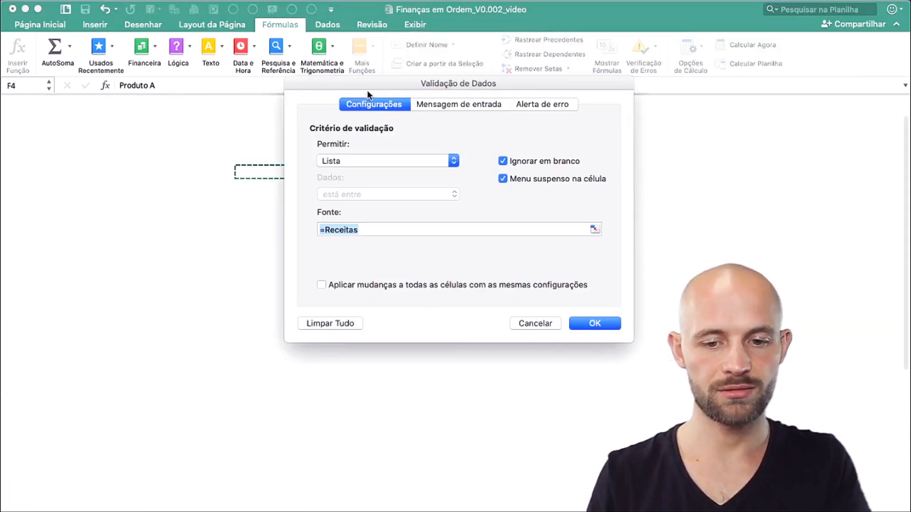
pyautogui.doubleClick(340, 230)
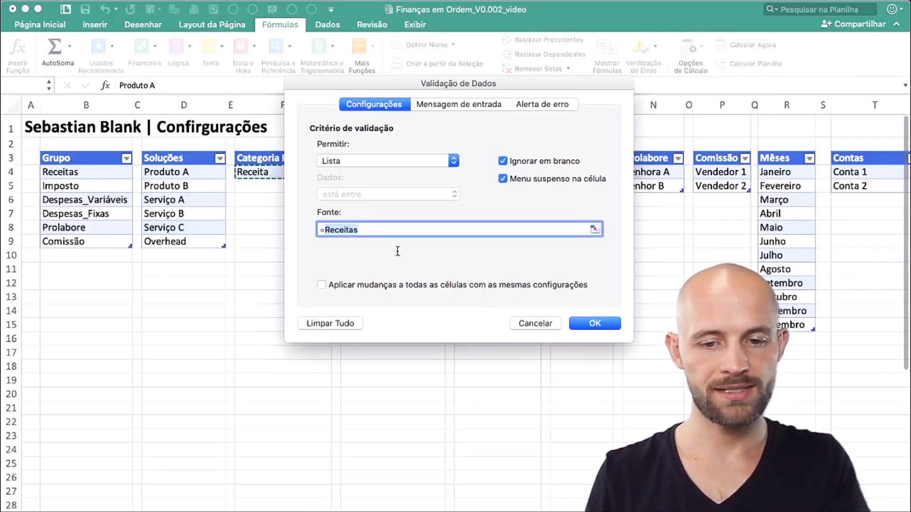
pyautogui.write('Soluça')
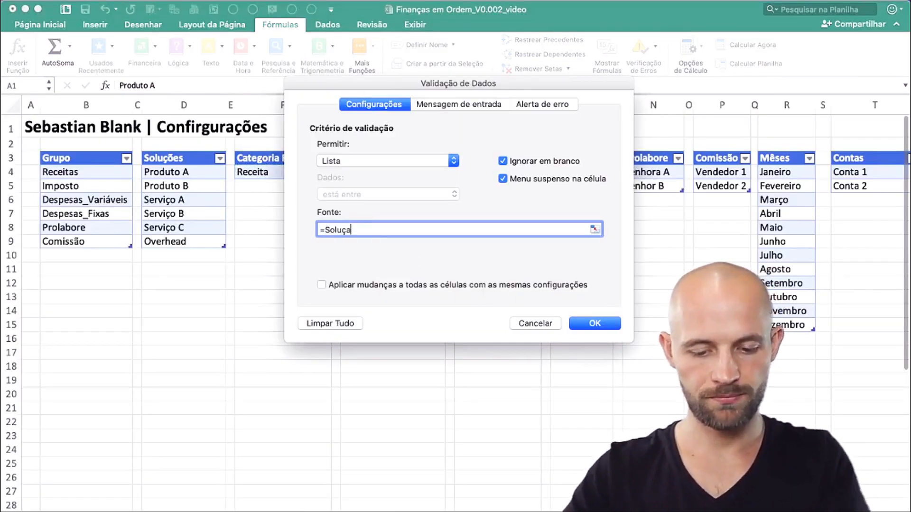
pyautogui.write('5oes')
pyautogui.press('BackSpace')
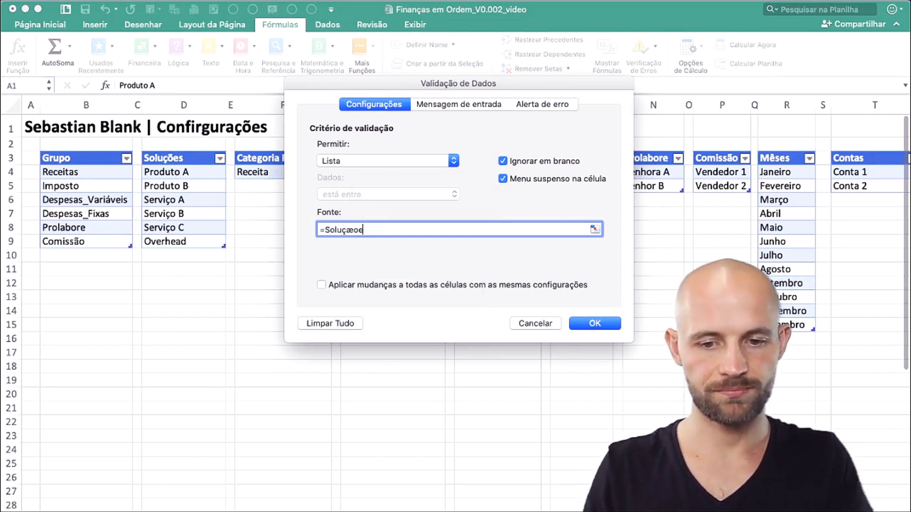
pyautogui.press('BackSpace')
pyautogui.press('BackSpace')
pyautogui.press('BackSpace')
pyautogui.write('o8')
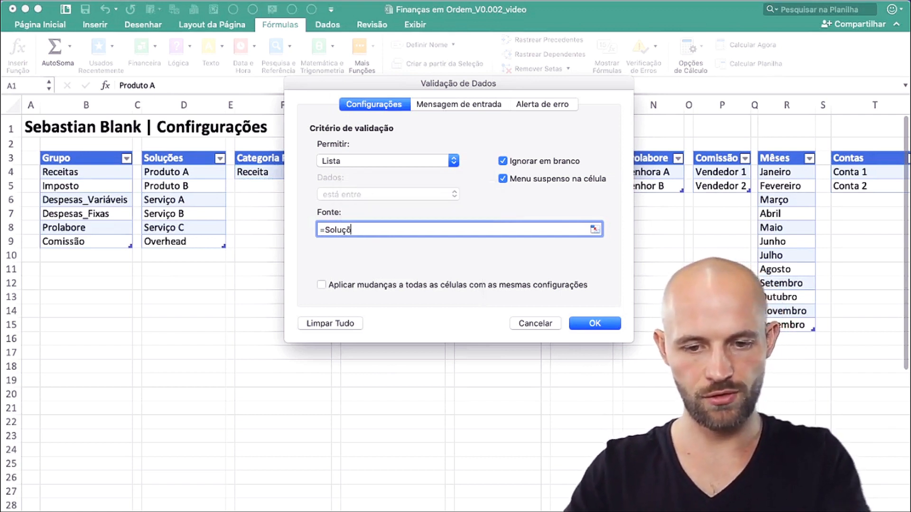
pyautogui.write('a')
pyautogui.press('BackSpace')
pyautogui.write('es')
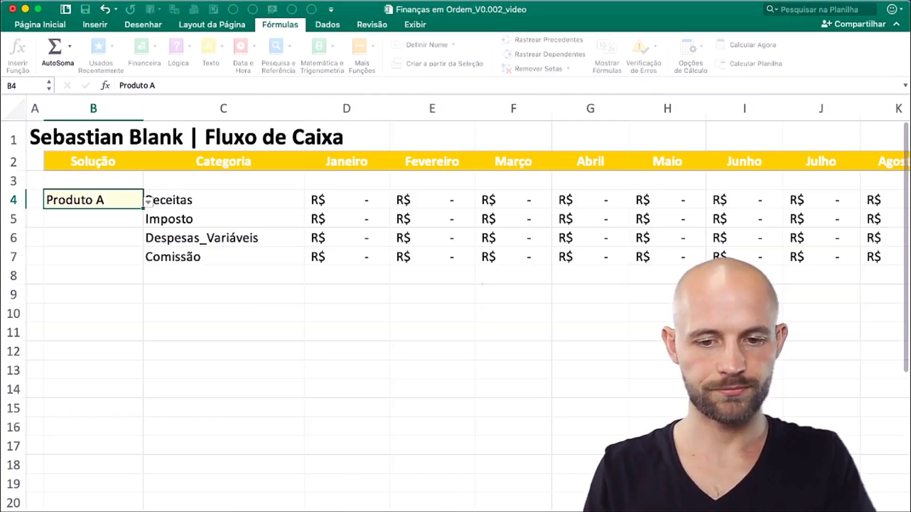
pyautogui.click(148, 202)
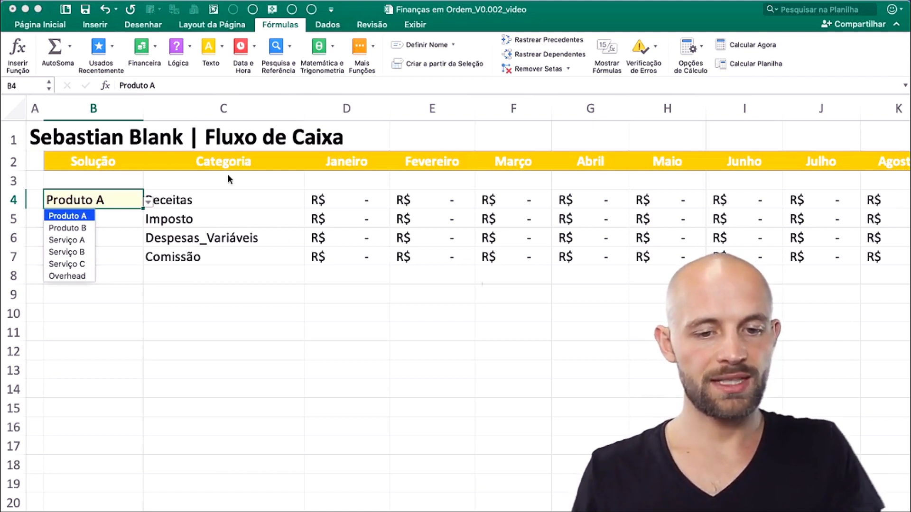
pyautogui.click(216, 199)
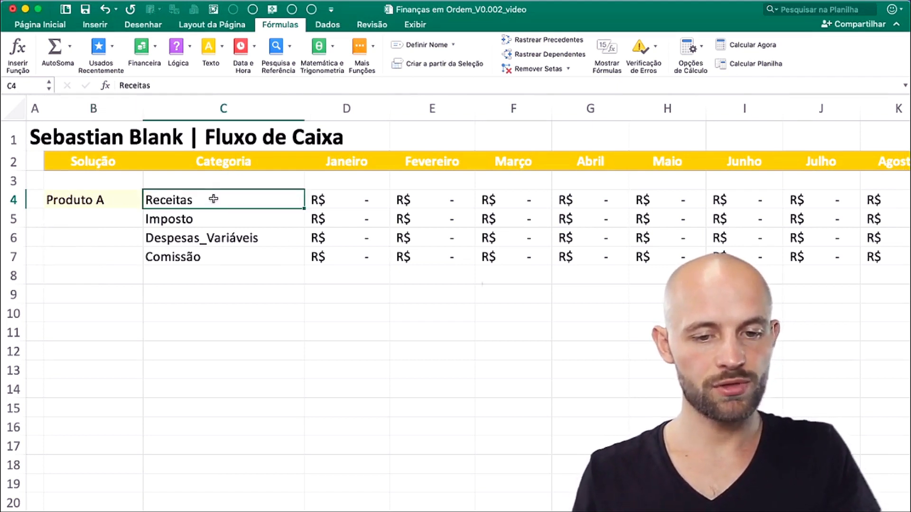
pyautogui.keyDown('shift'); pyautogui.click(220, 261); pyautogui.keyUp('shift')
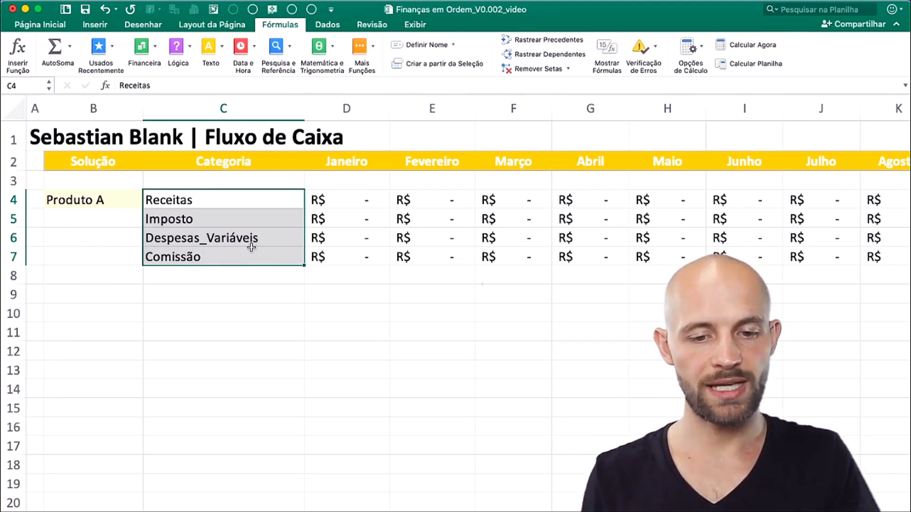
pyautogui.click(240, 279)
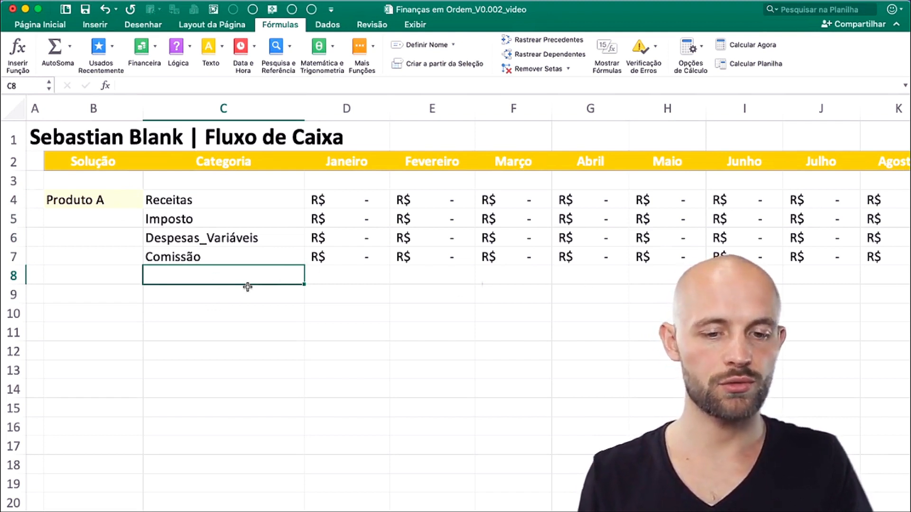
# - Copy the Despesas Variáveis entries Material Prima, Logistica and Comissão from the Confirgurações sheet and return to the category cells in Fluxo de Caixa
pyautogui.moveTo(227, 201); pyautogui.dragTo(231, 249)
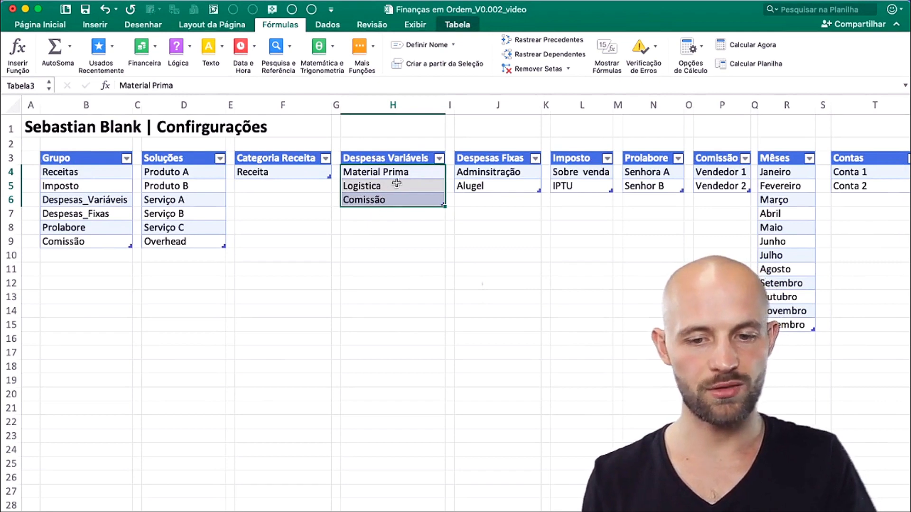
pyautogui.press('super+c')
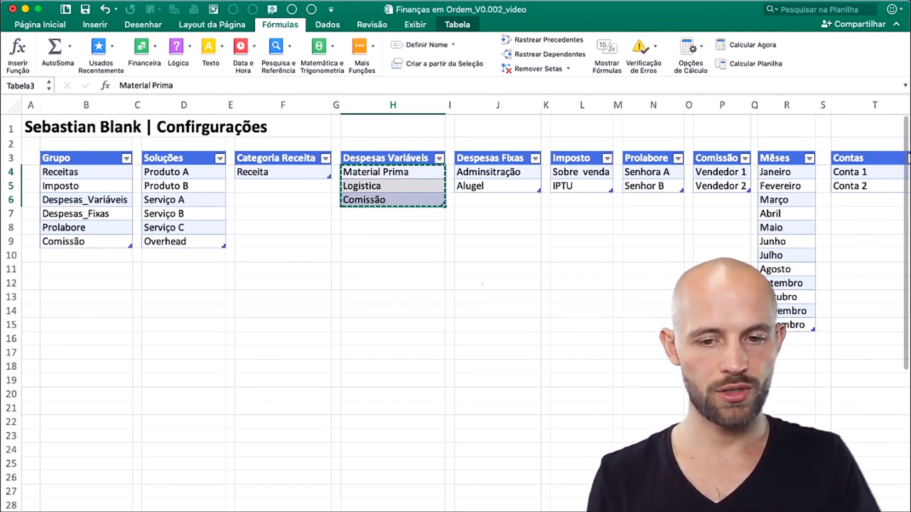
pyautogui.click(223, 511)
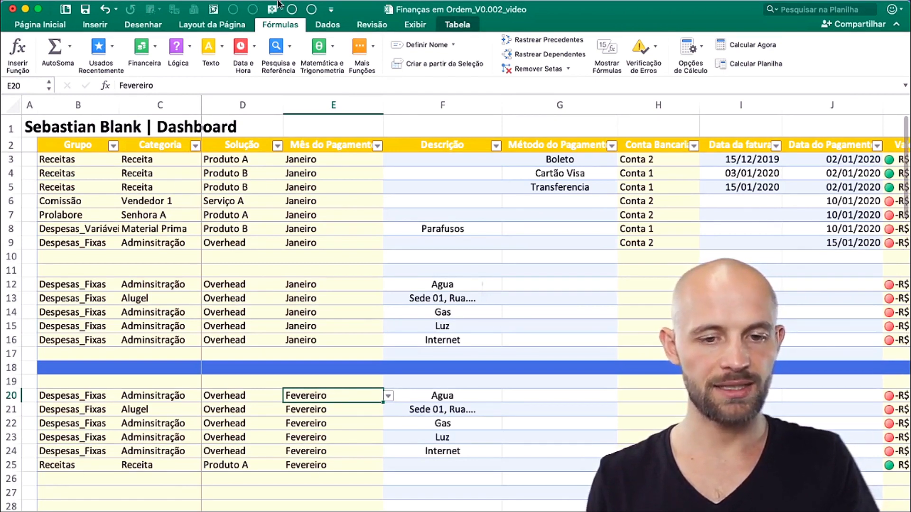
pyautogui.hotkey('ctrl', 'pagedown')
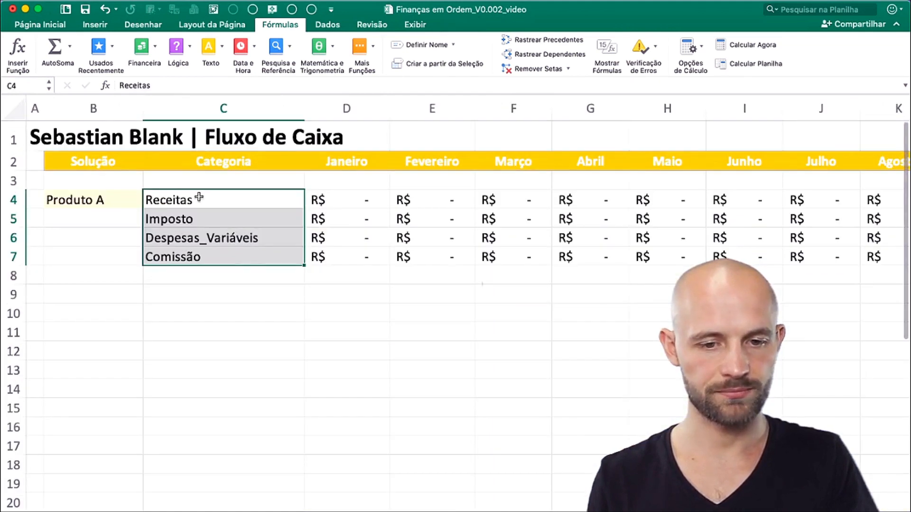
# - Replace the two categories directly below Receitas for Produto A with Material Prima and Logistica
pyautogui.rightClick(200, 199)
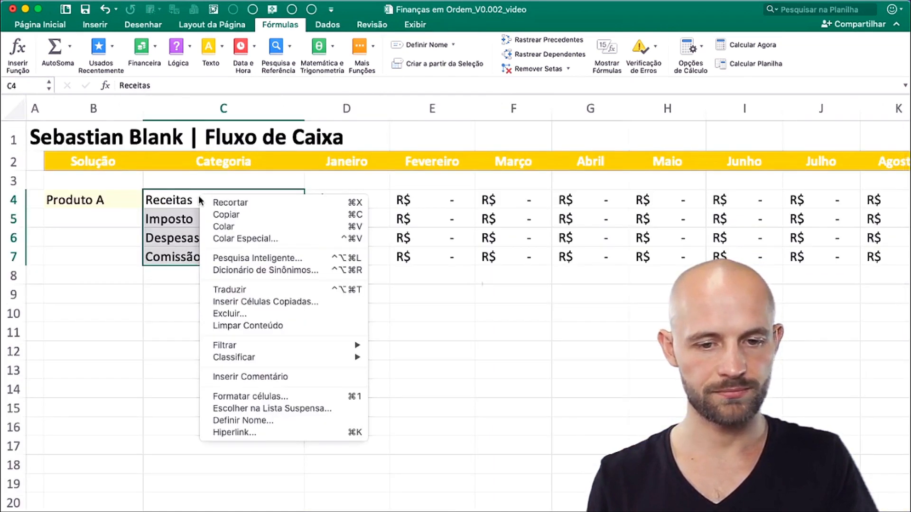
pyautogui.click(162, 221)
pyautogui.click(161, 220)
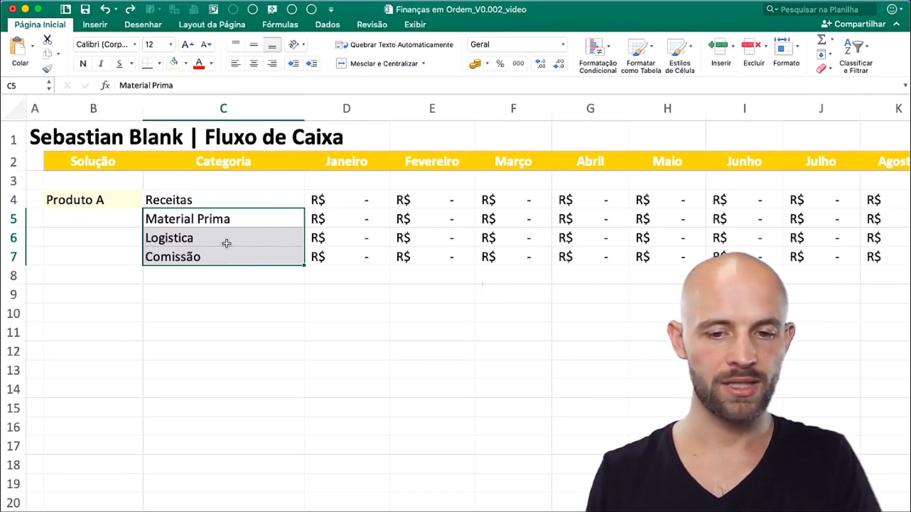
# - Clear the SOMASES formulas for Produto A from D4:O7, all four categories from Janeiro to Dezembro, and return to D4
pyautogui.click(380, 205)
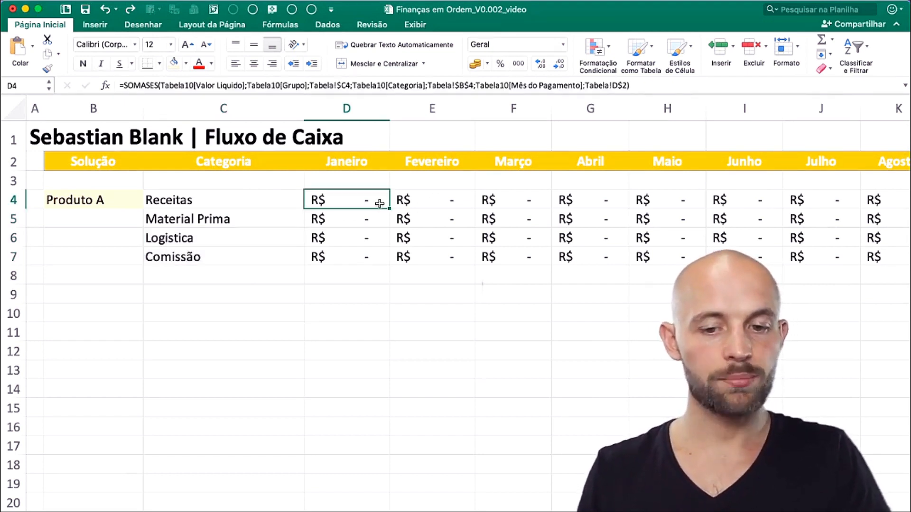
pyautogui.doubleClick(354, 200)
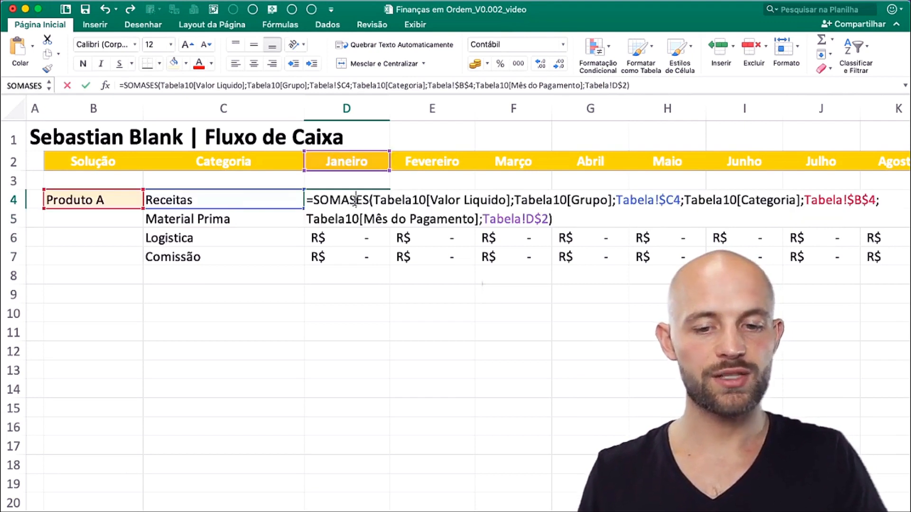
pyautogui.doubleClick(479, 201)
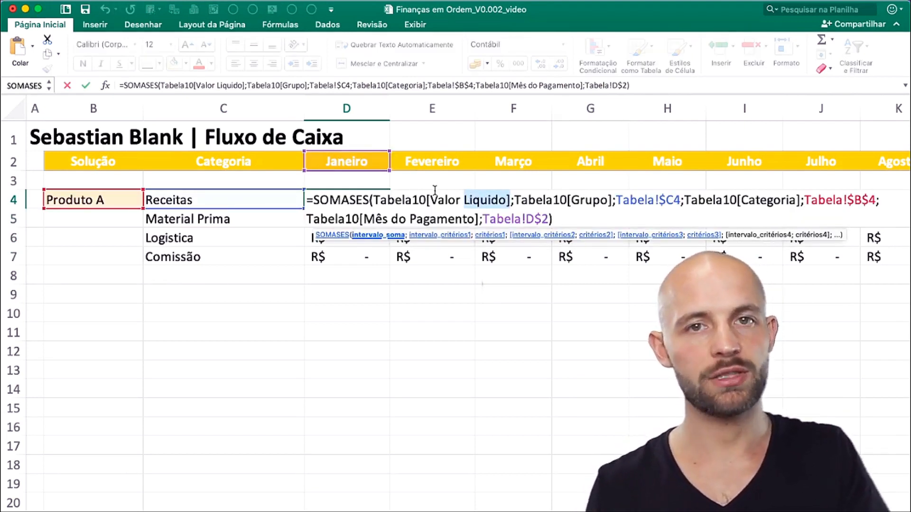
pyautogui.press('Escape')
pyautogui.hotkey('ctrl', 'shift', 'Down')
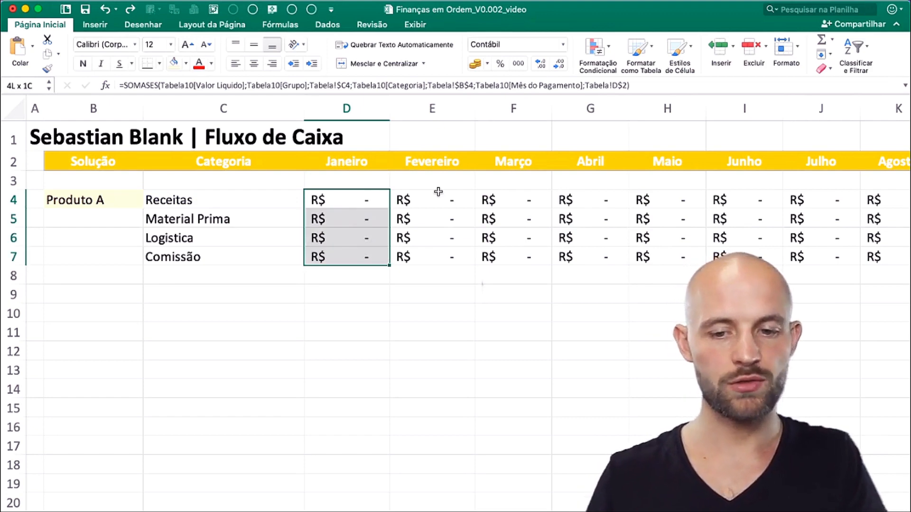
pyautogui.hotkey('ctrl', 'shift', 'Right')
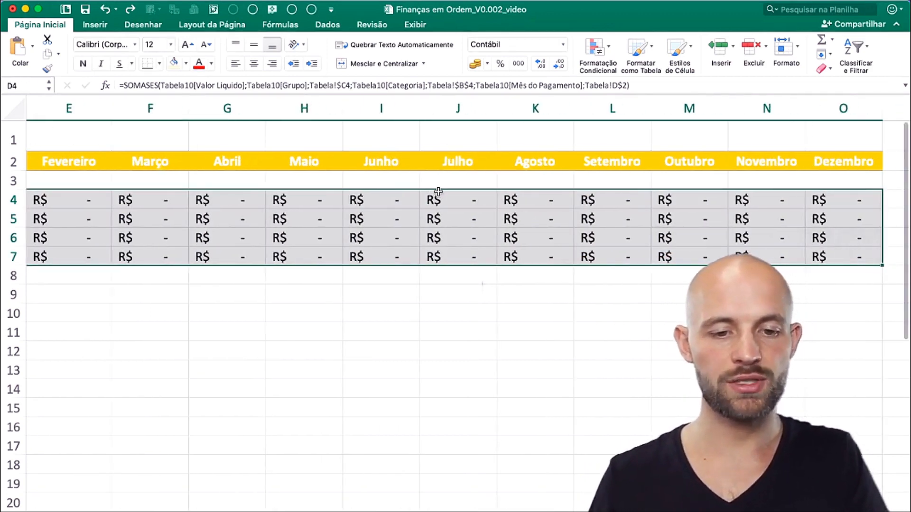
pyautogui.press('Delete')
pyautogui.press('Home')
pyautogui.press('Right')
pyautogui.press('Right')
pyautogui.press('Right')
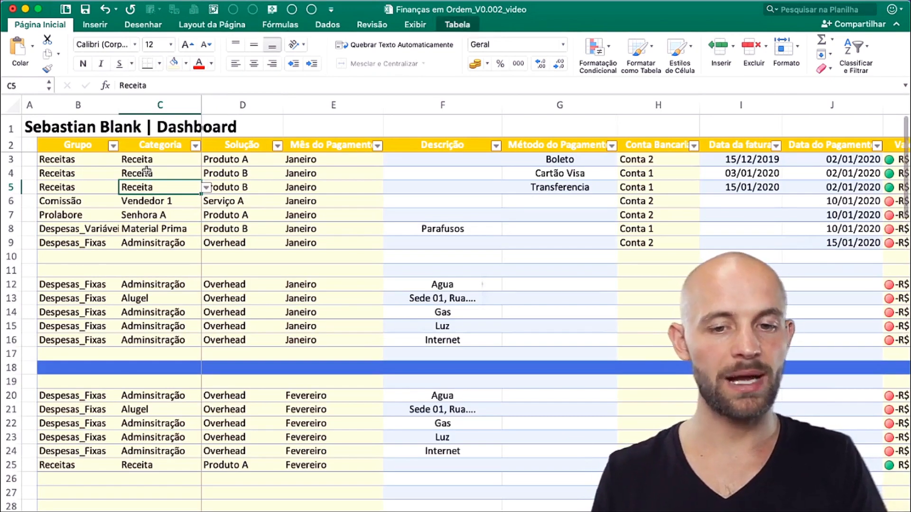
# - Rename the transactions table on the Dashboard sheet as EntradasEsaidas
pyautogui.click(140, 205)
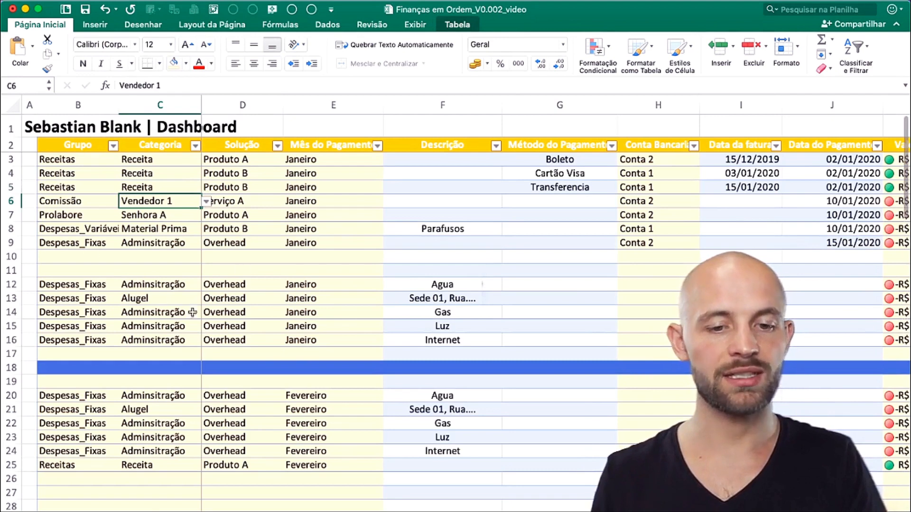
pyautogui.click(454, 24)
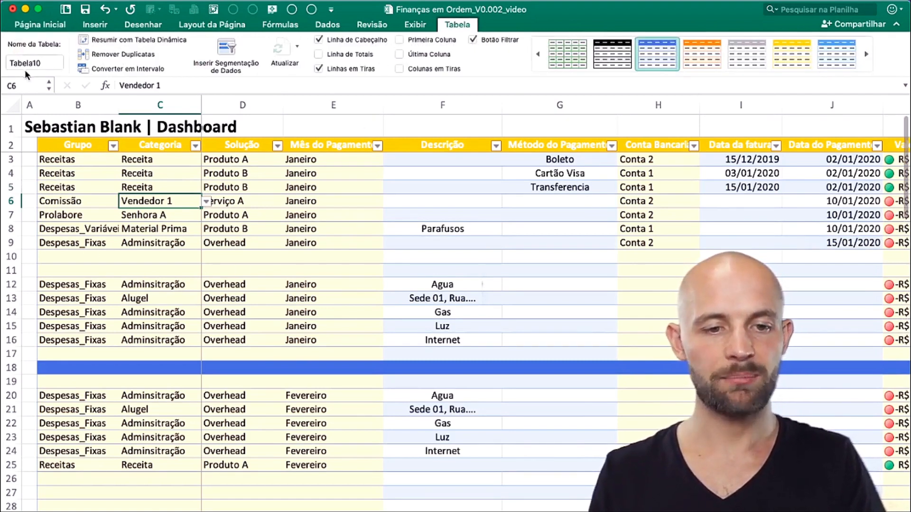
pyautogui.click(46, 63)
pyautogui.doubleClick(45, 62)
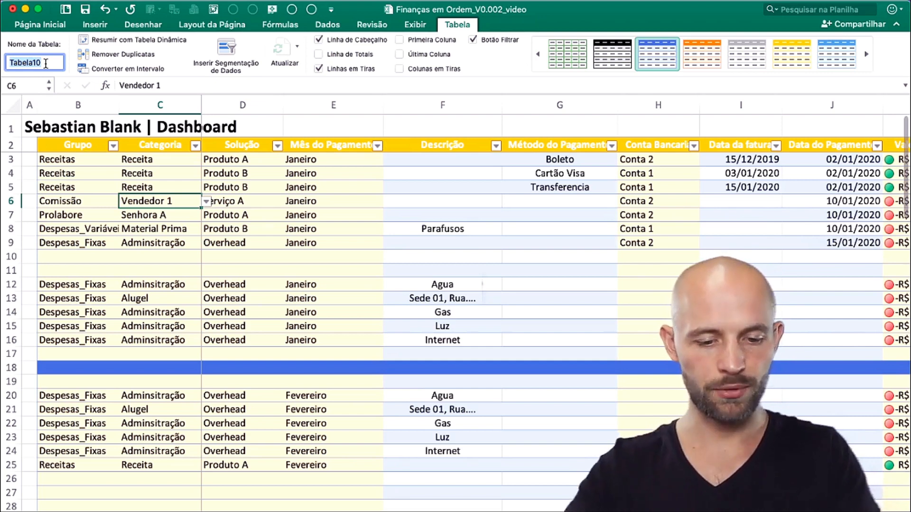
pyautogui.write('E')
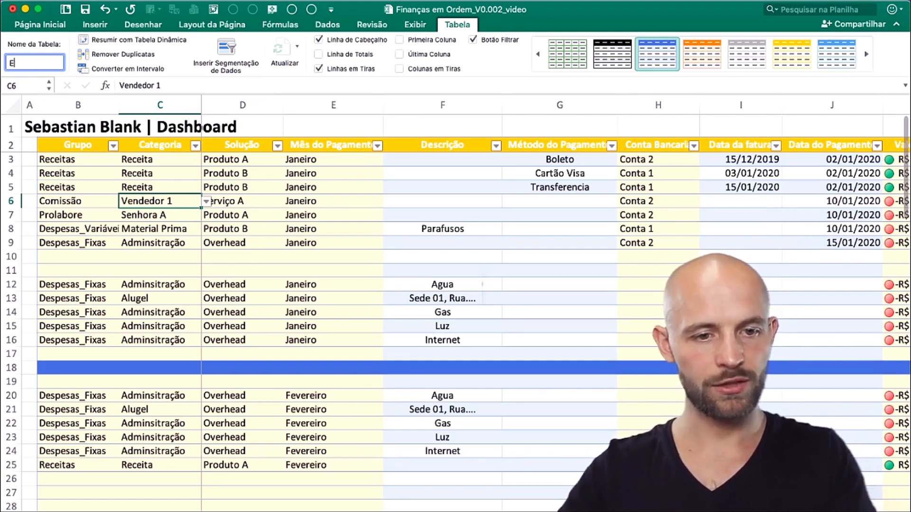
pyautogui.write('ntra')
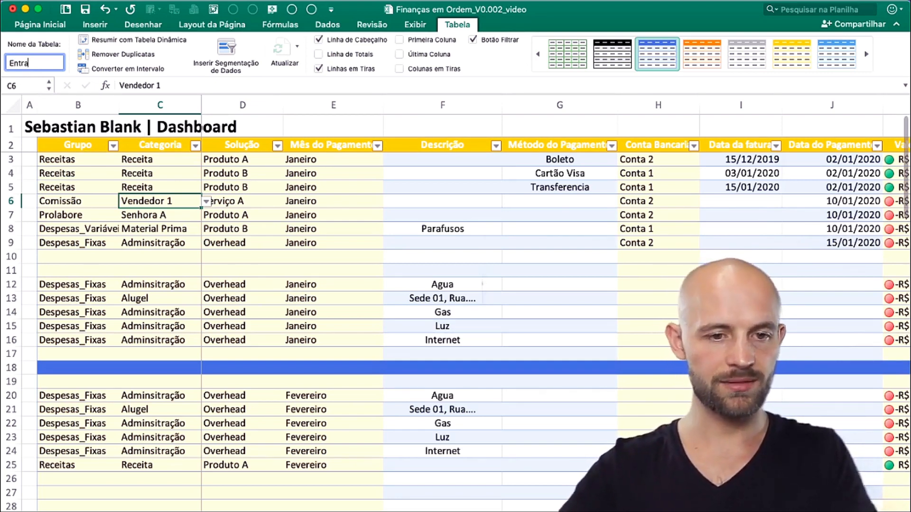
pyautogui.write('sdas')
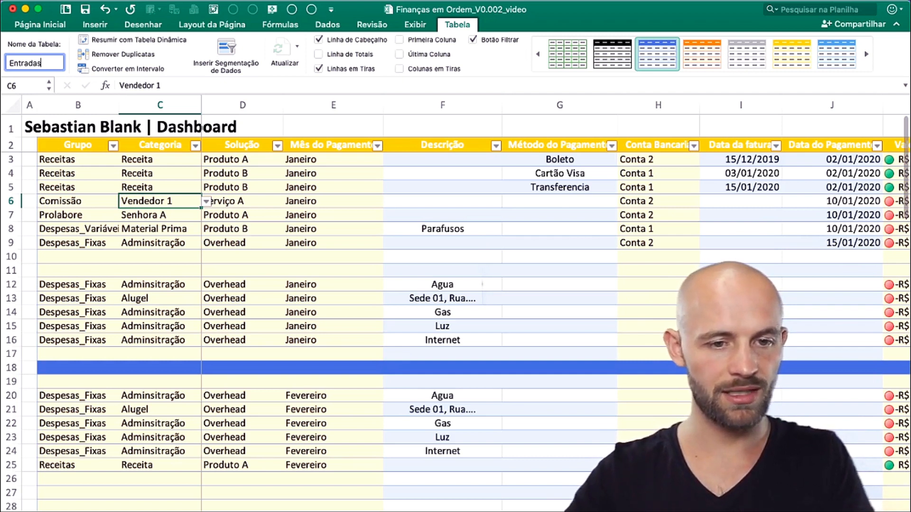
pyautogui.write('saidas')
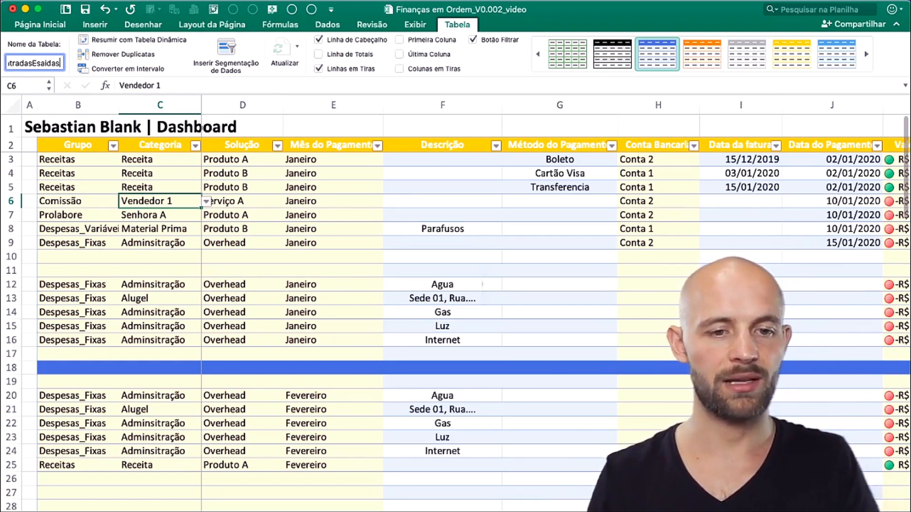
pyautogui.press('Return')
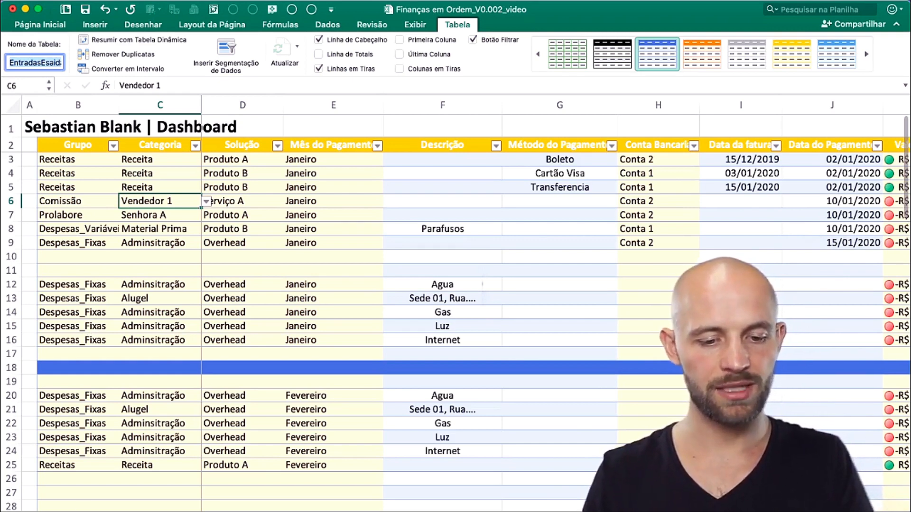
# - Start a SOMASES formula in cell D4 of the Fluxo de Caixa sheet, beginning with a reference to the EntradasEsaidas table
pyautogui.hotkey('ctrl', 'pagedown')
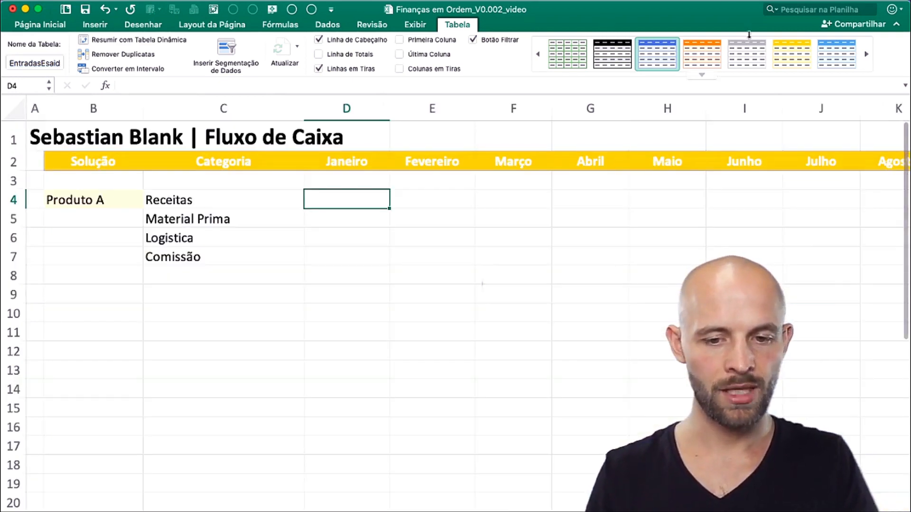
pyautogui.write('=soma')
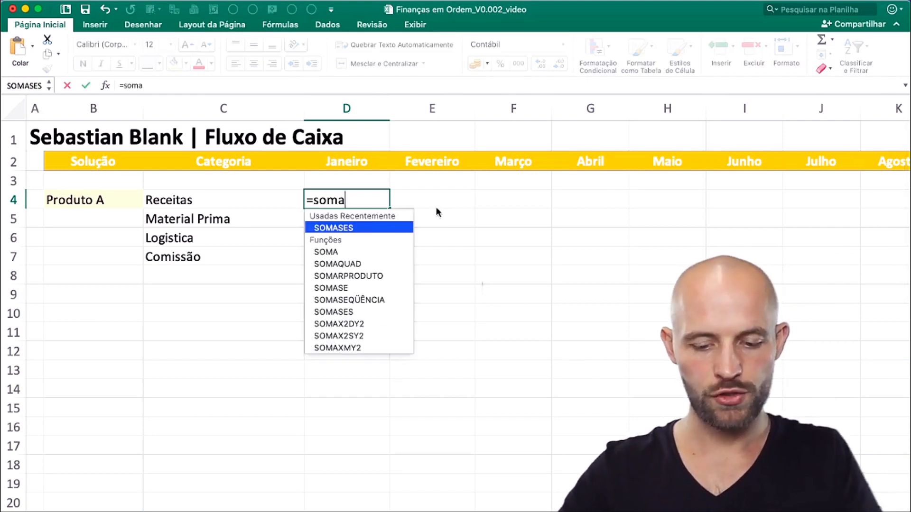
pyautogui.write('ses')
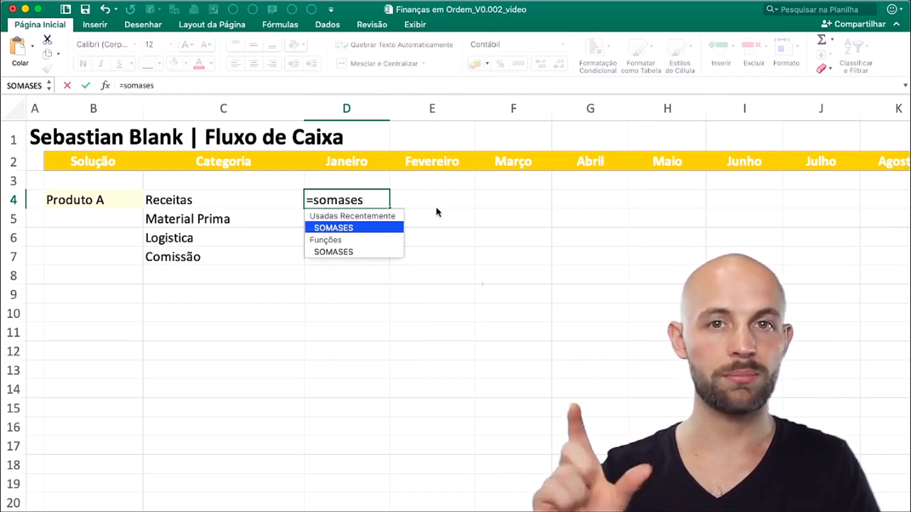
pyautogui.write('(')
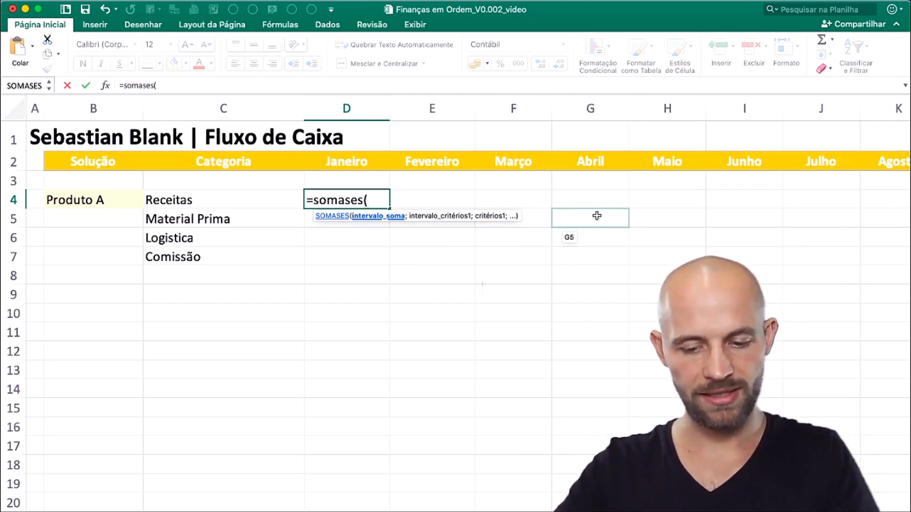
pyautogui.write('entr')
pyautogui.press('Tab')
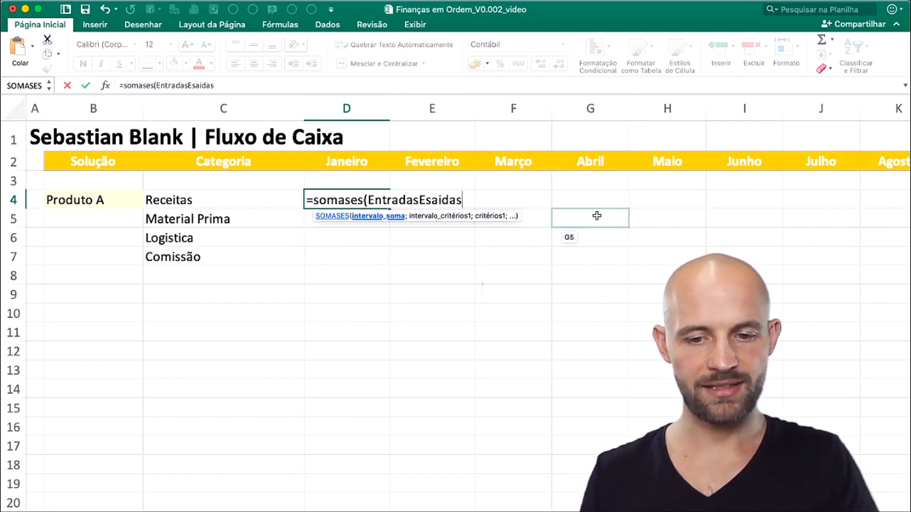
pyautogui.press('BackSpace')
pyautogui.press('BackSpace')
pyautogui.press('BackSpace')
pyautogui.press('BackSpace')
pyautogui.press('BackSpace')
pyautogui.press('BackSpace')
pyautogui.press('BackSpace')
pyautogui.press('BackSpace')
pyautogui.press('BackSpace')
pyautogui.press('BackSpace')
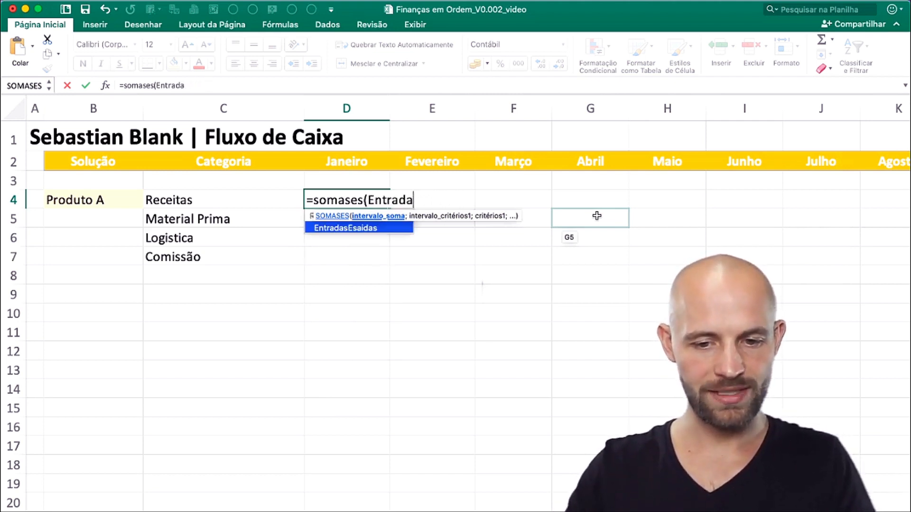
pyautogui.doubleClick(340, 228)
pyautogui.press('BackSpace')
pyautogui.press('BackSpace')
pyautogui.press('BackSpace')
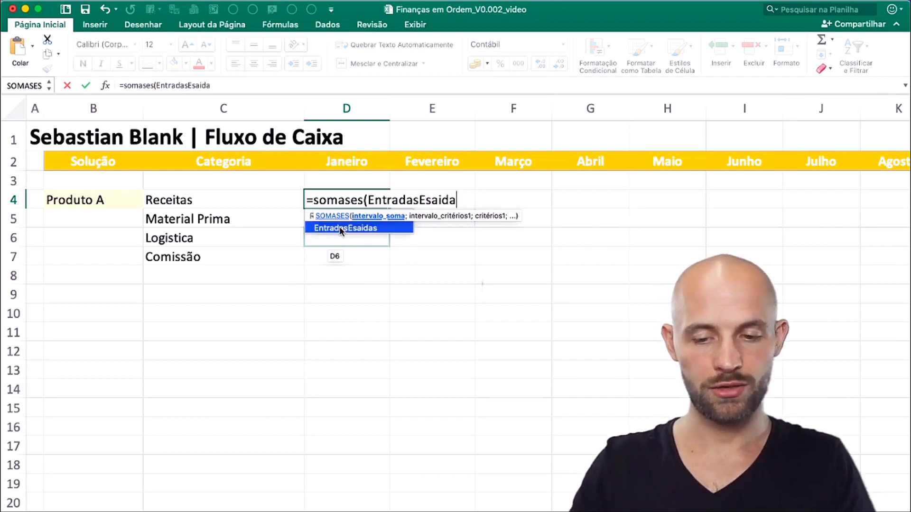
pyautogui.press('BackSpace')
pyautogui.press('BackSpace')
pyautogui.press('BackSpace')
pyautogui.press('BackSpace')
pyautogui.press('BackSpace')
pyautogui.press('BackSpace')
pyautogui.press('BackSpace')
pyautogui.press('BackSpace')
pyautogui.press('BackSpace')
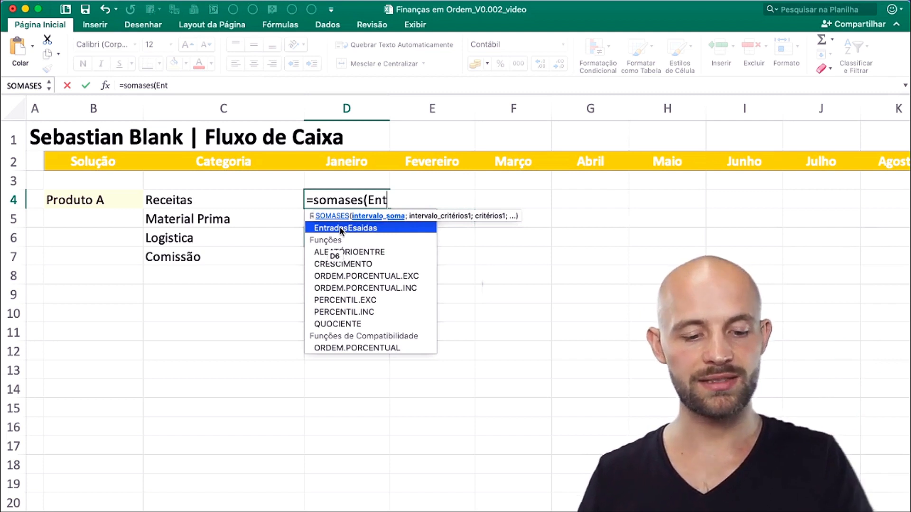
pyautogui.doubleClick(339, 228)
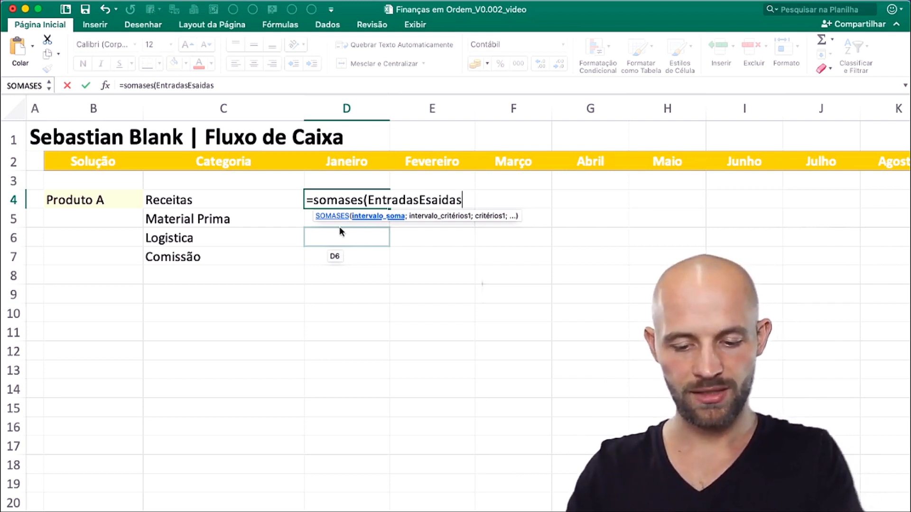
# - Complete the formula's sum range with the table's Valor Liquido column and proceed to the first criteria range
pyautogui.write('[va')
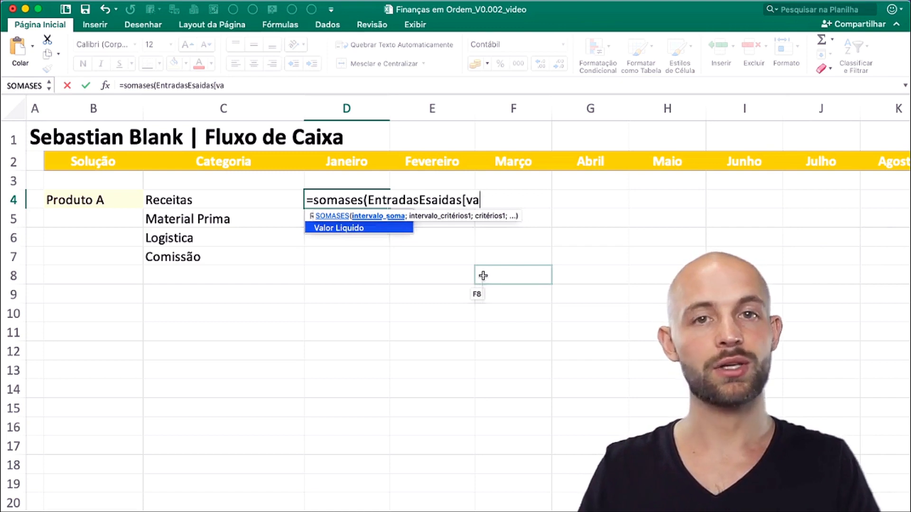
pyautogui.doubleClick(398, 228)
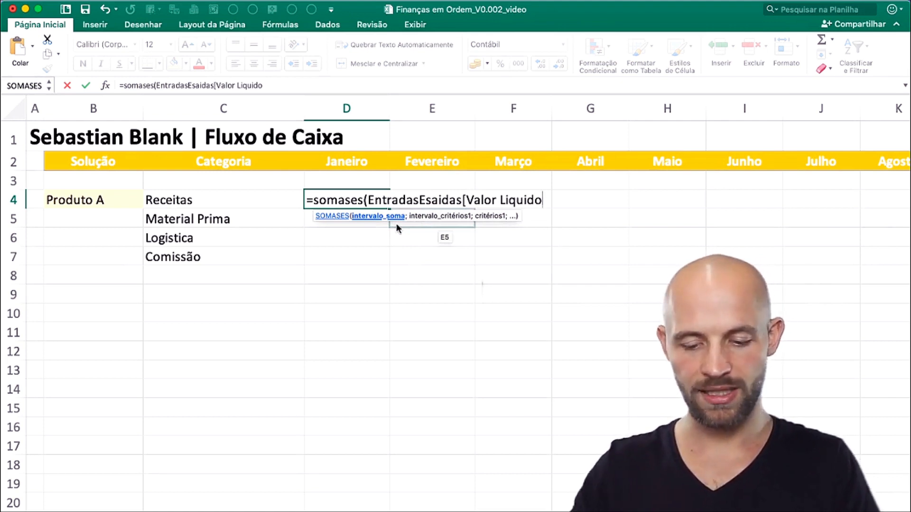
pyautogui.write(']')
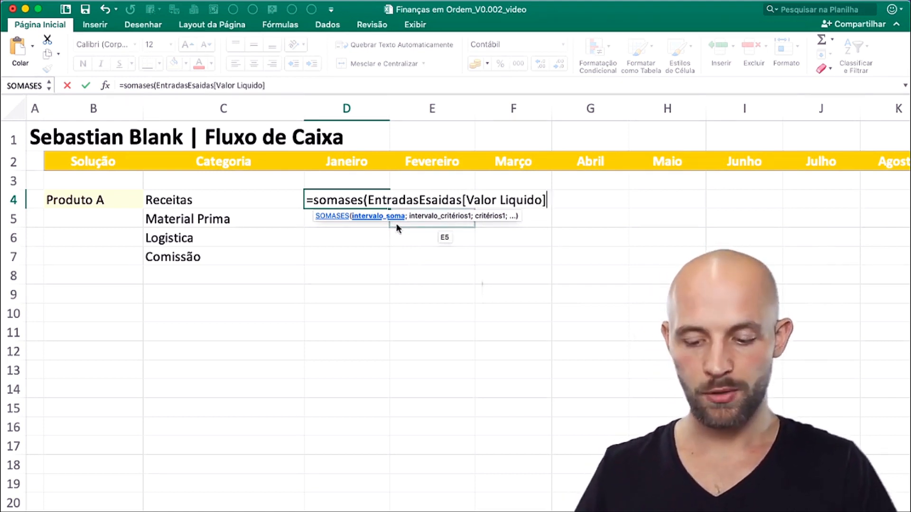
pyautogui.write(';')
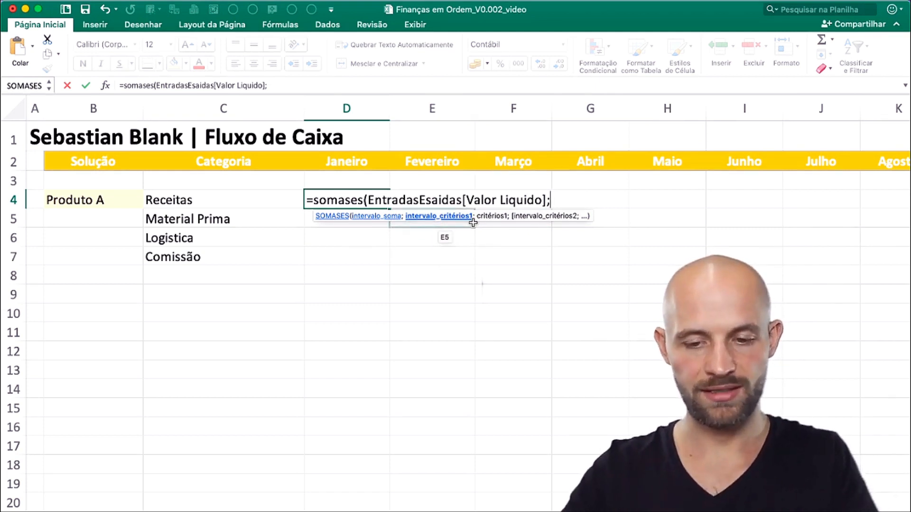
# - Set the first criteria range to EntradasEsaidas[Solução] and proceed to its criterion
pyautogui.write('entra')
pyautogui.press('Tab')
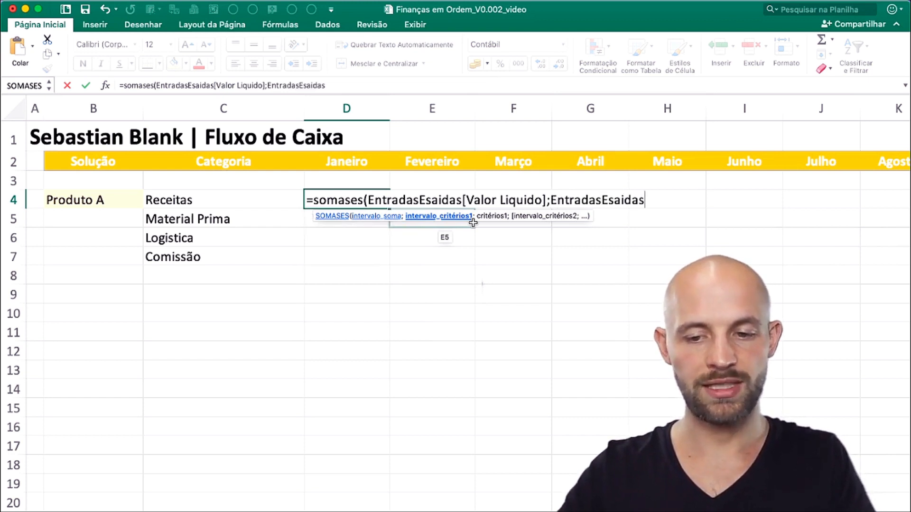
pyautogui.write('[')
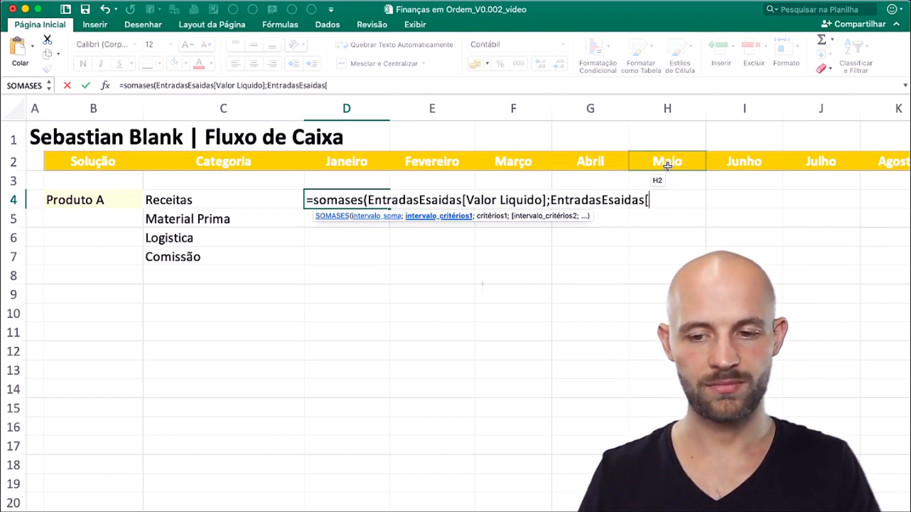
pyautogui.write('sol')
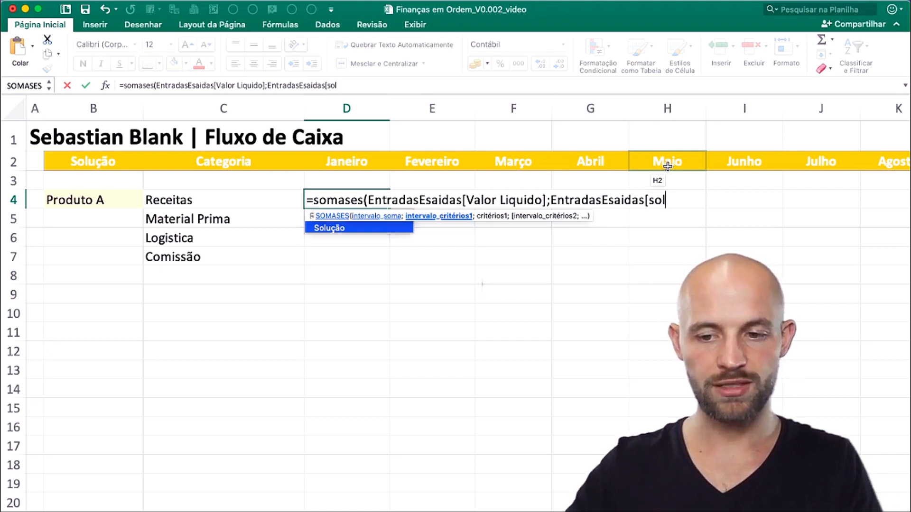
pyautogui.press('Tab')
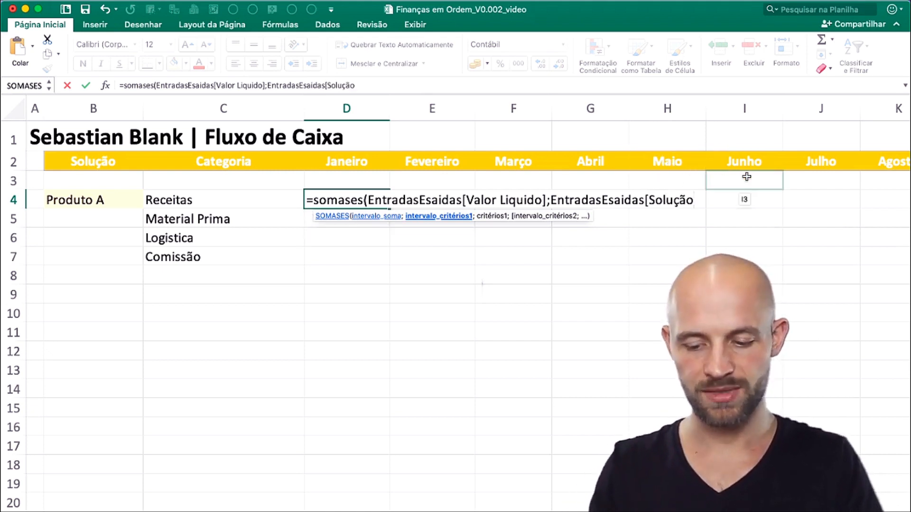
pyautogui.write(']')
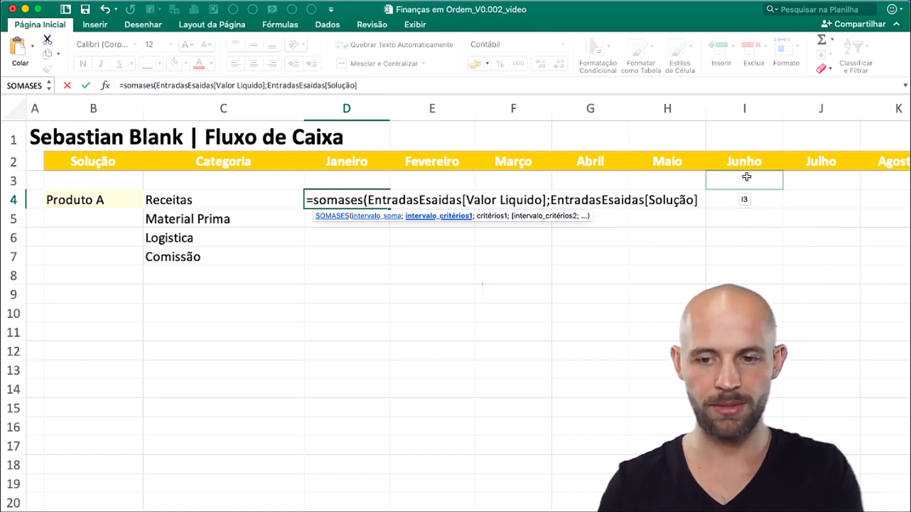
pyautogui.write(';')
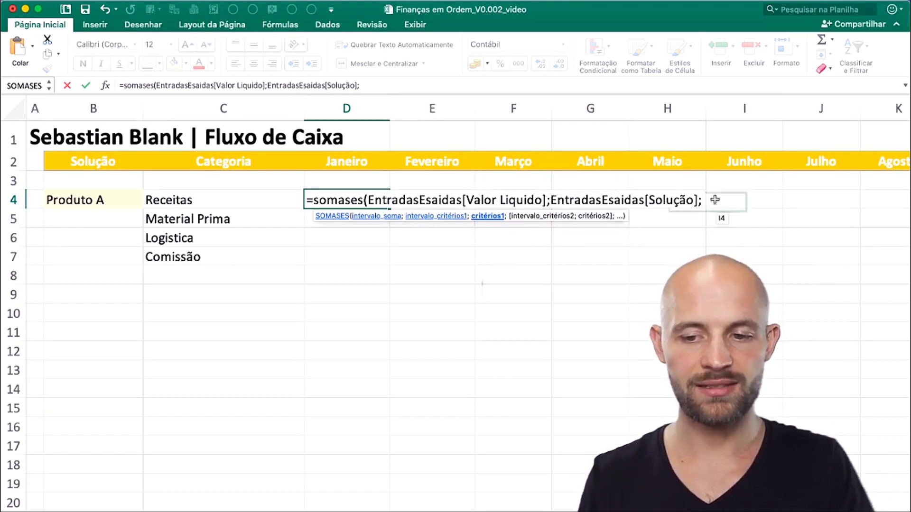
# - Set the first criterion to cell B4, then close and confirm the SOMASES formula in D4
pyautogui.click(124, 203)
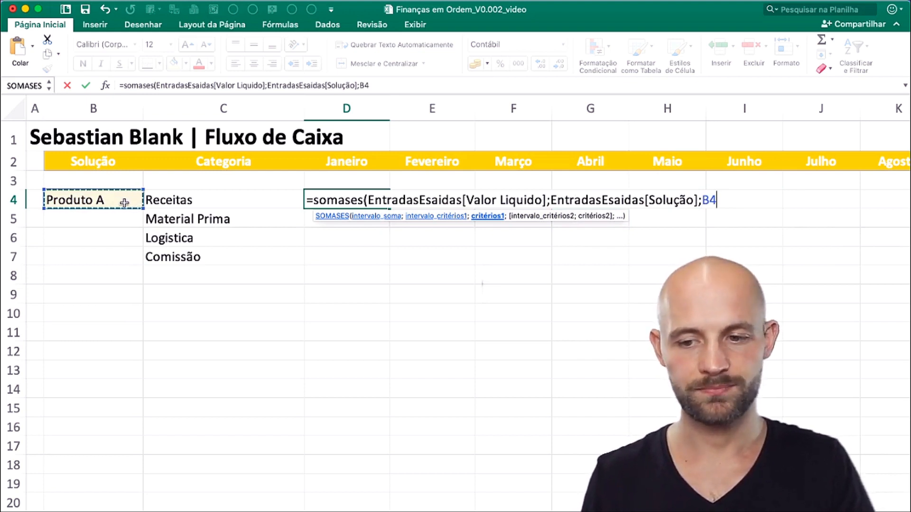
pyautogui.write(')')
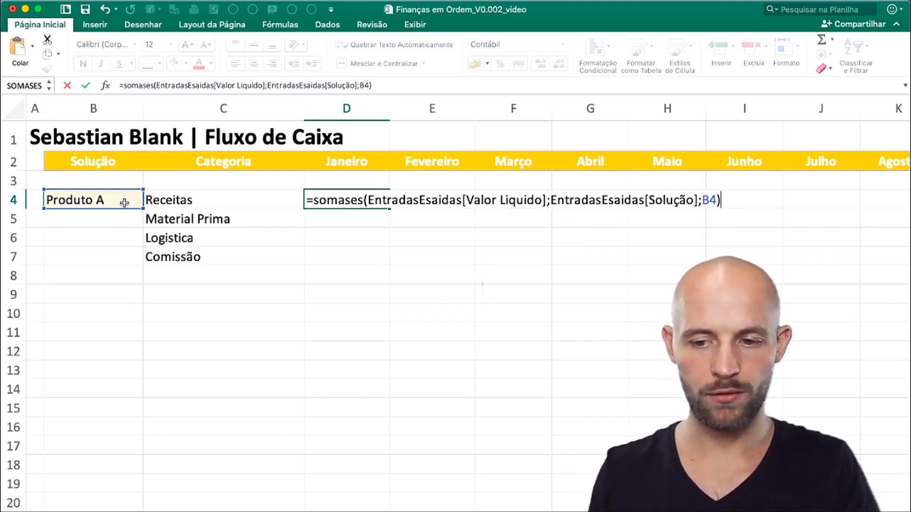
pyautogui.press('Return')
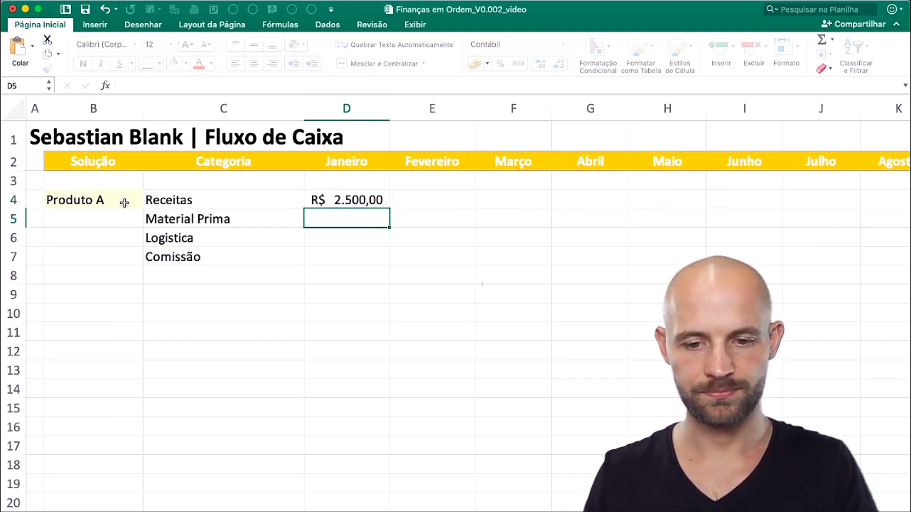
pyautogui.press('Up')
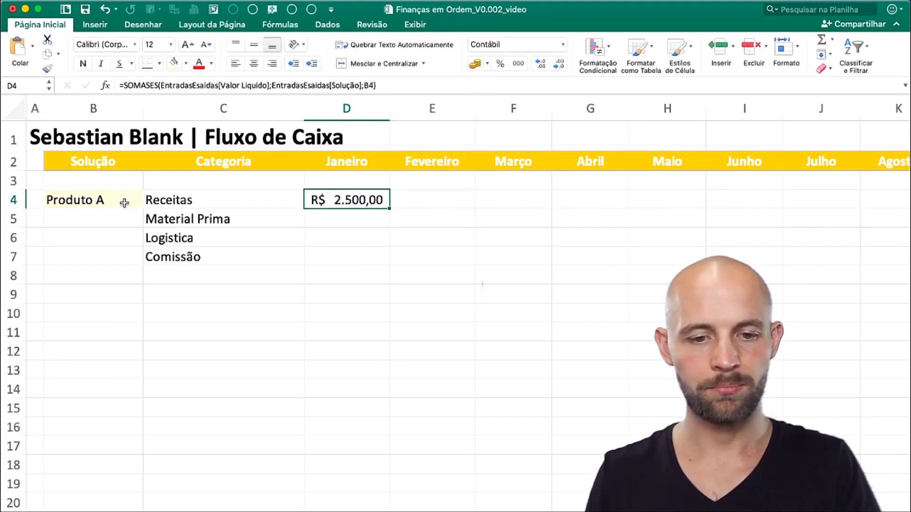
pyautogui.doubleClick(362, 202)
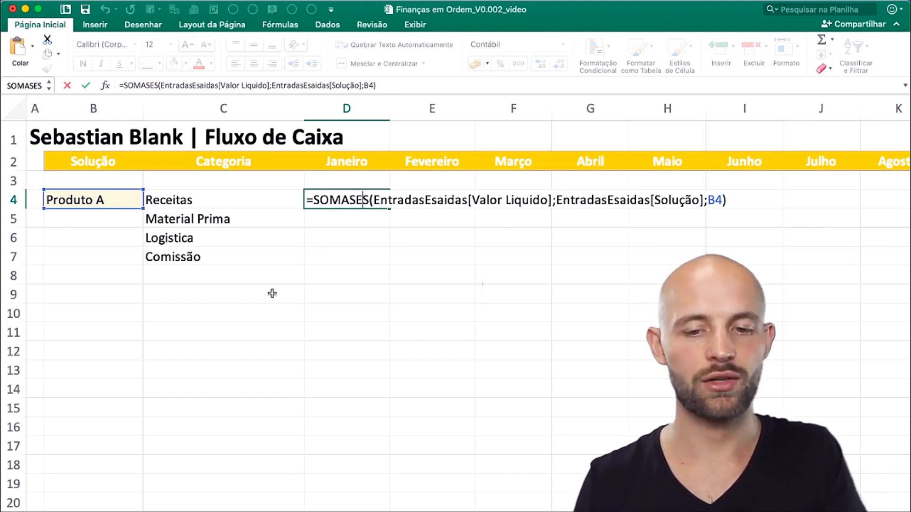
pyautogui.press('Escape')
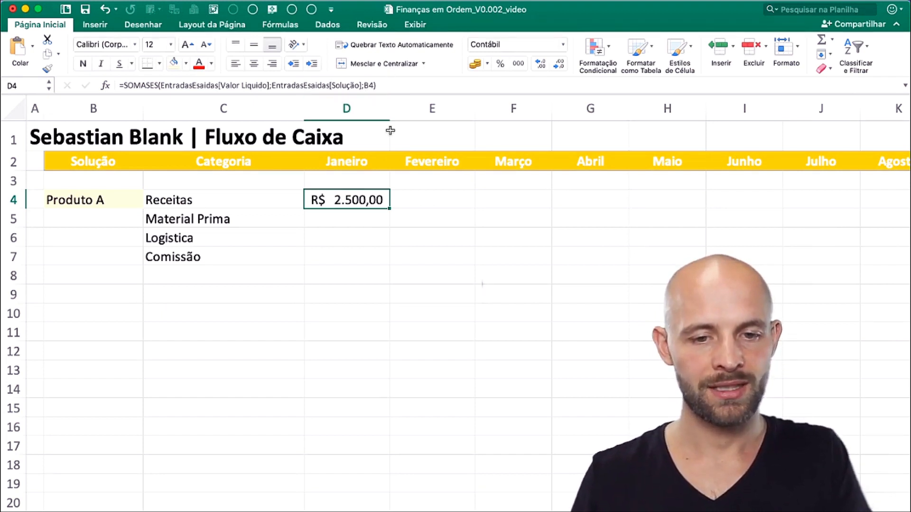
pyautogui.click(402, 84)
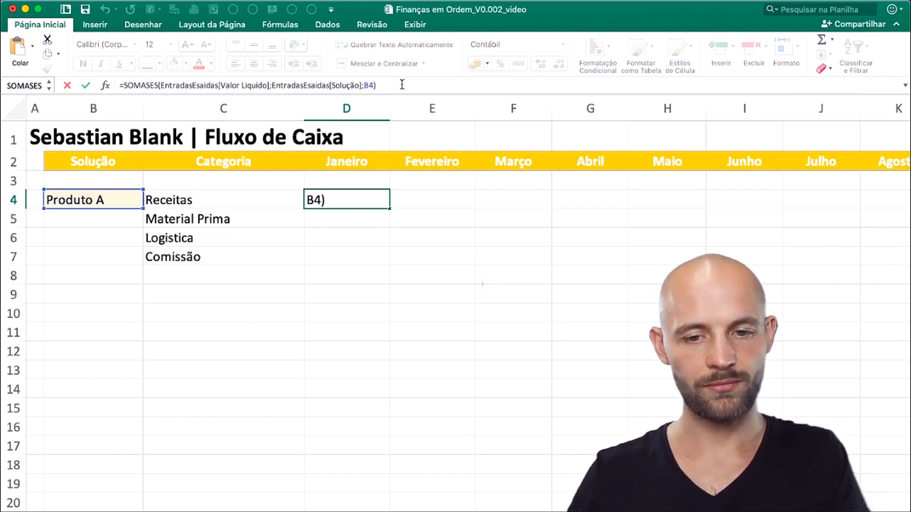
pyautogui.press('BackSpace')
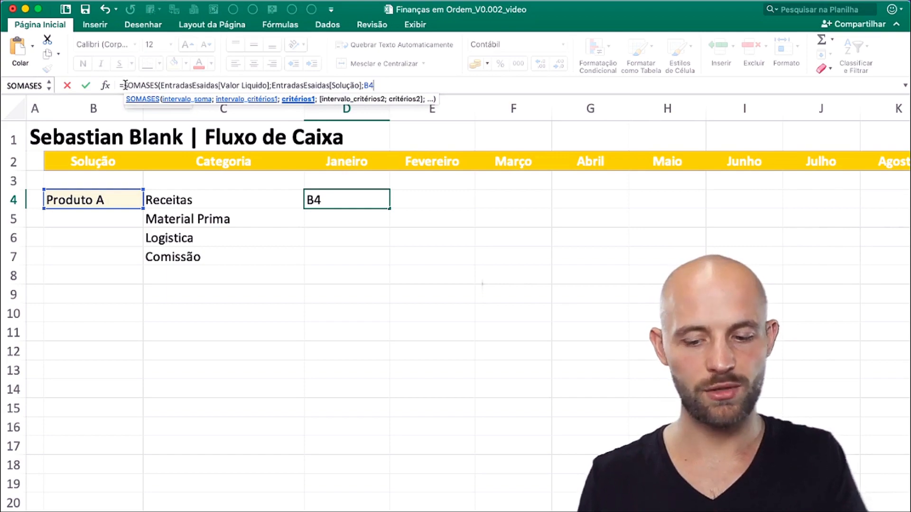
pyautogui.click(85, 85)
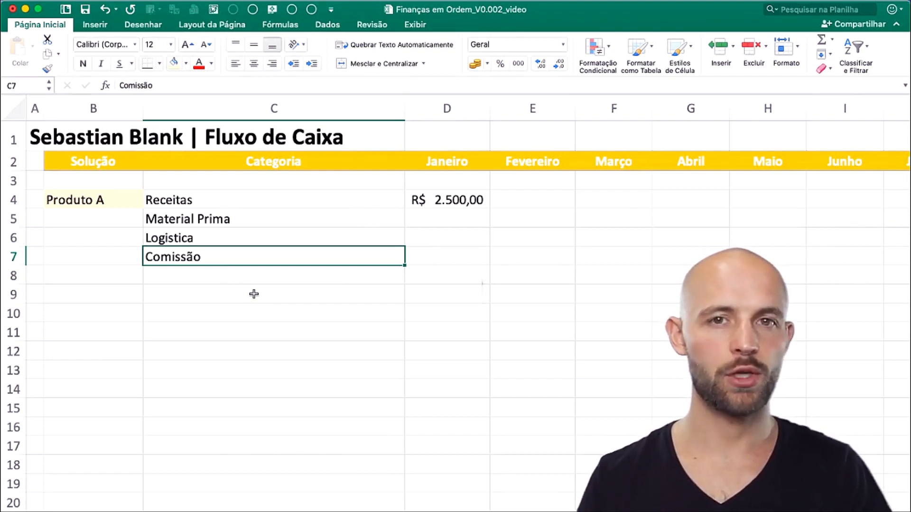
pyautogui.click(447, 198)
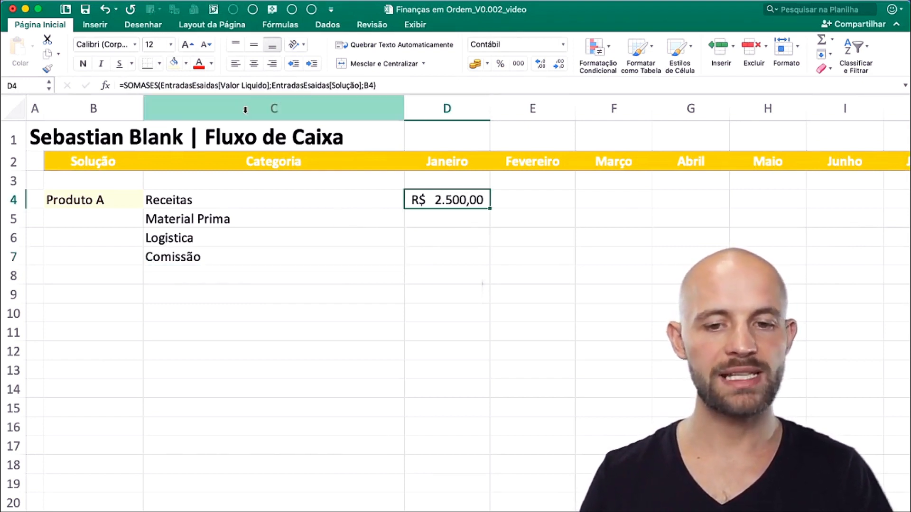
pyautogui.click(402, 85)
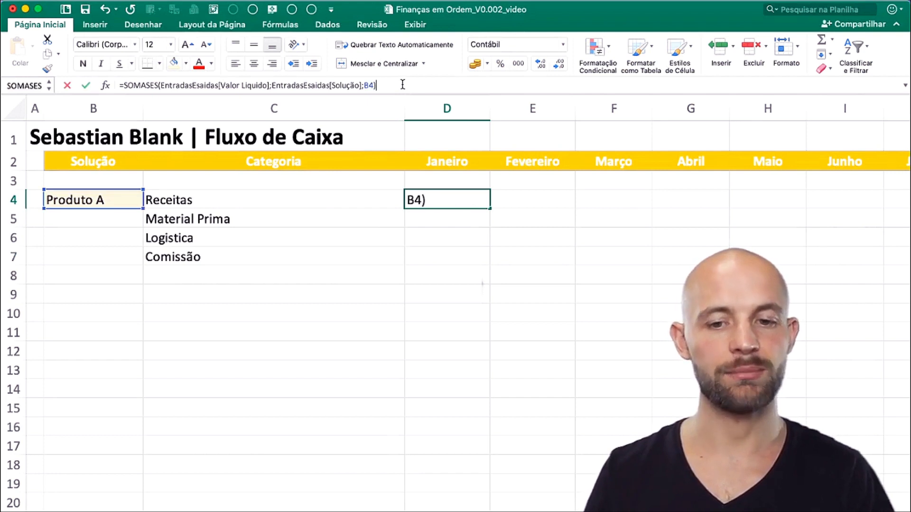
pyautogui.press('Escape')
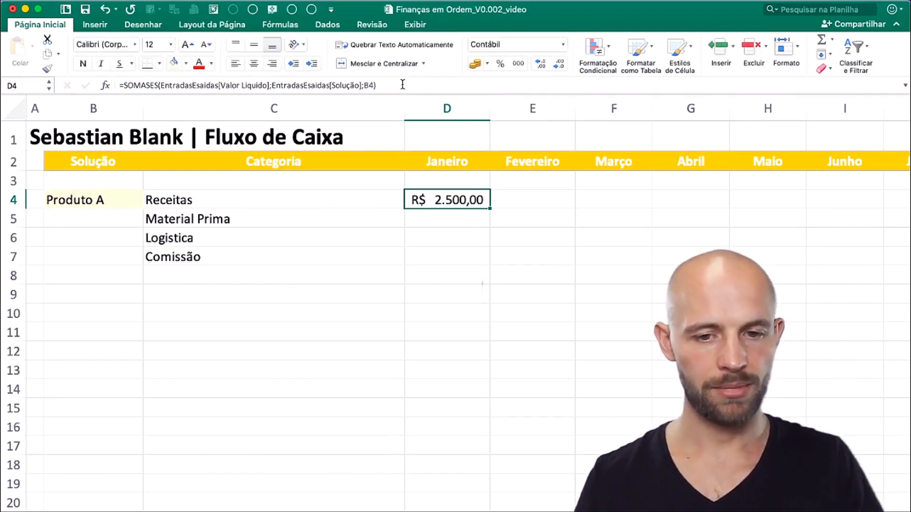
pyautogui.click(115, 329)
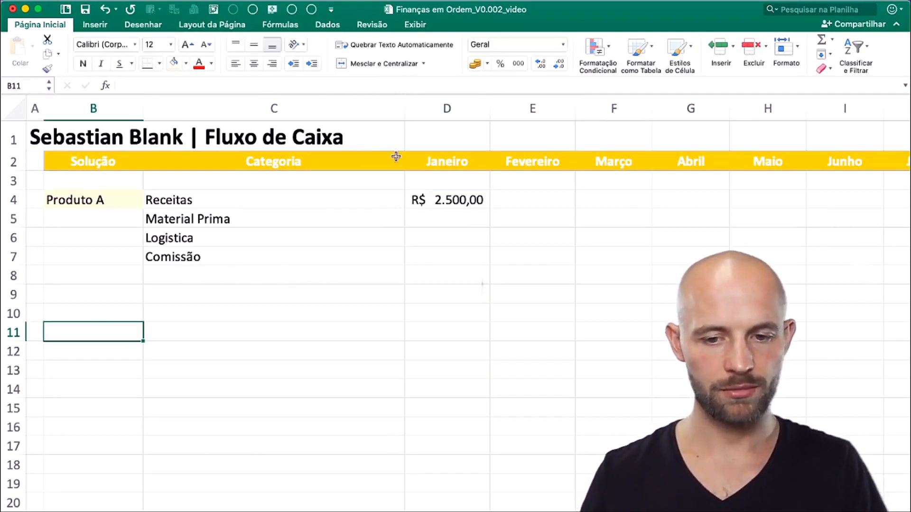
# - Copy the formula text of cell D4 without its equals sign
pyautogui.click(437, 199)
pyautogui.moveTo(408, 85); pyautogui.dragTo(124, 90)
pyautogui.press('Escape')
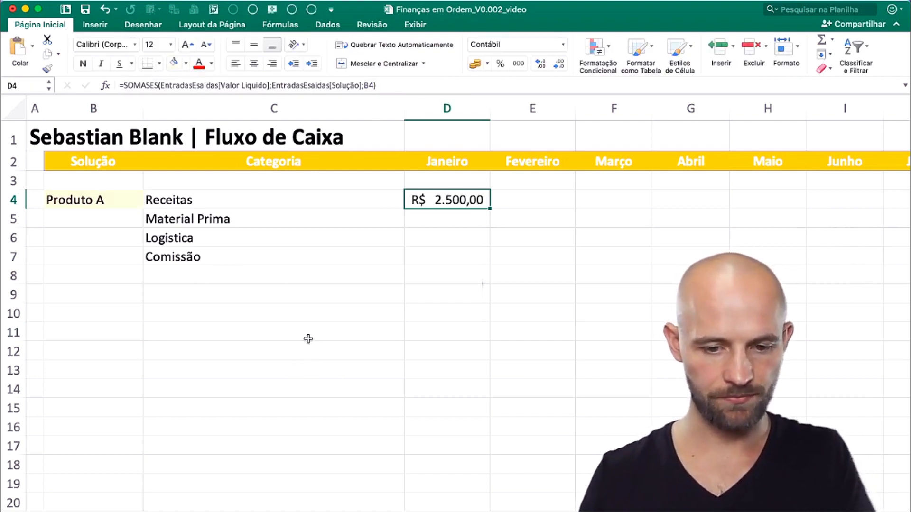
# - Enter a lone equals sign in cell D11 to start a written breakdown of the formula
pyautogui.click(342, 328)
pyautogui.press('Right')
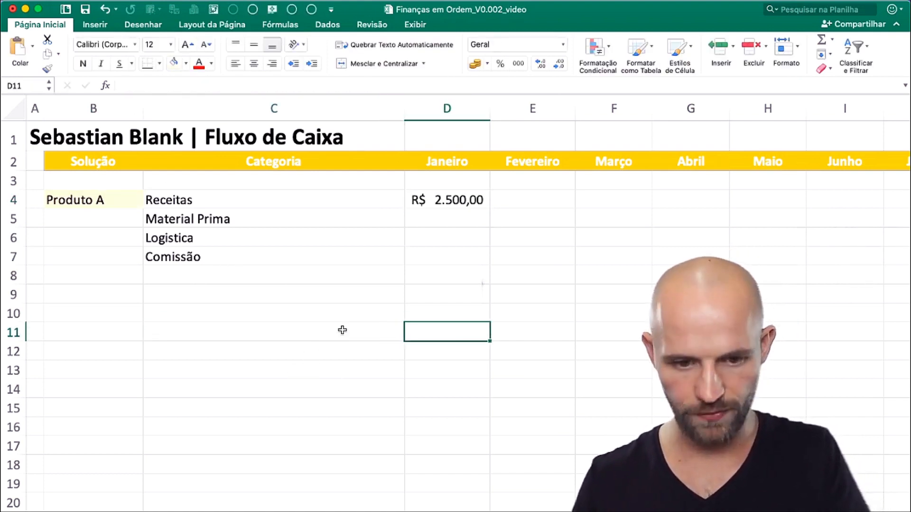
pyautogui.write('=')
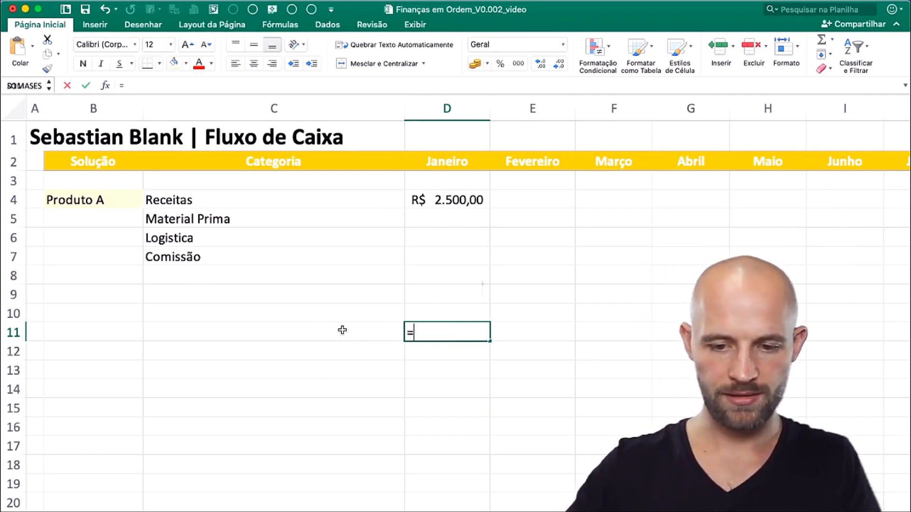
pyautogui.press('Return')
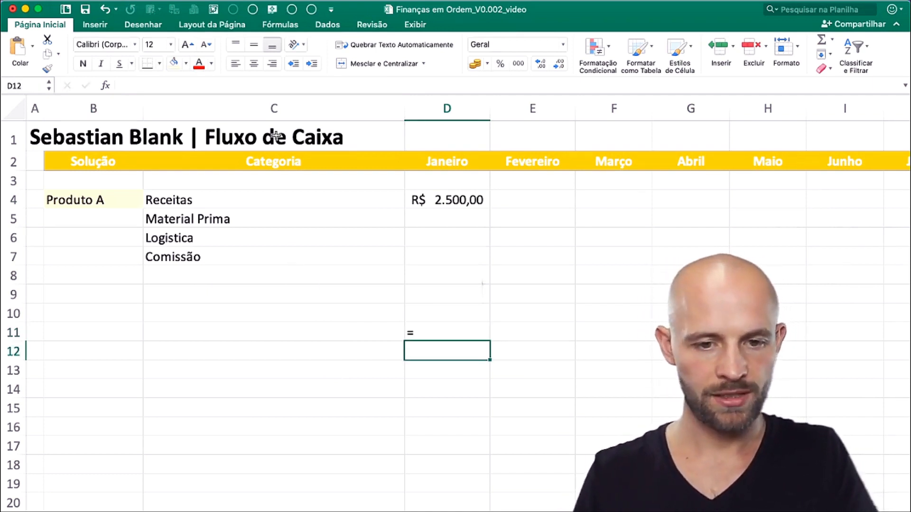
# - Paste the copied formula text into D12, then copy its arguments and delete them so only SOMASES( remains
pyautogui.click(150, 84)
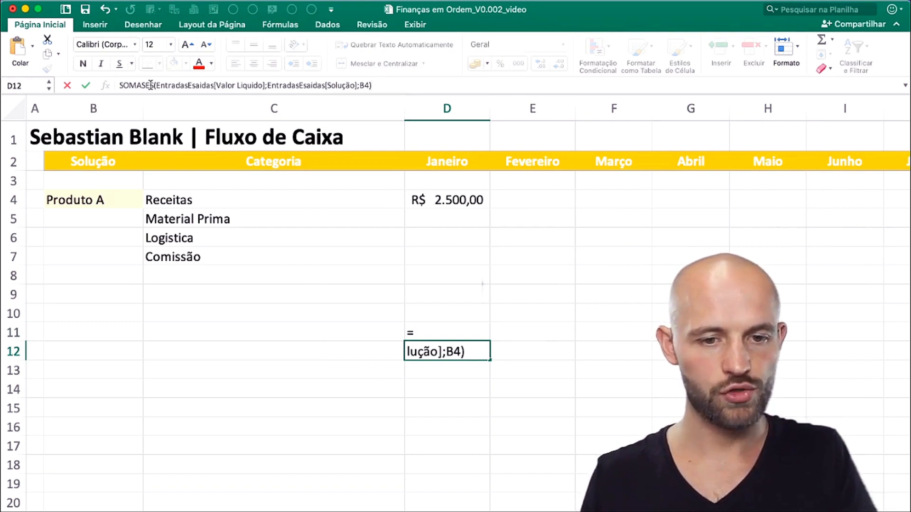
pyautogui.moveTo(156, 86); pyautogui.dragTo(459, 95)
pyautogui.press('super+c')
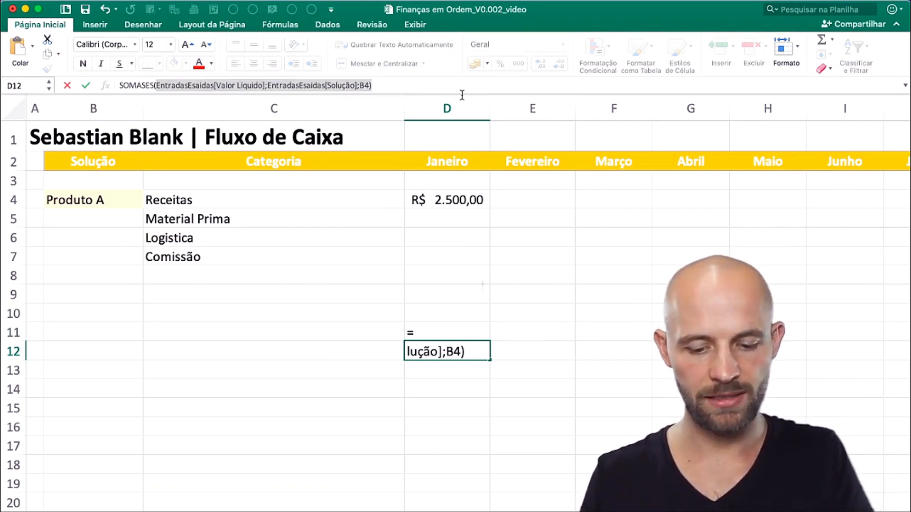
pyautogui.press('BackSpace')
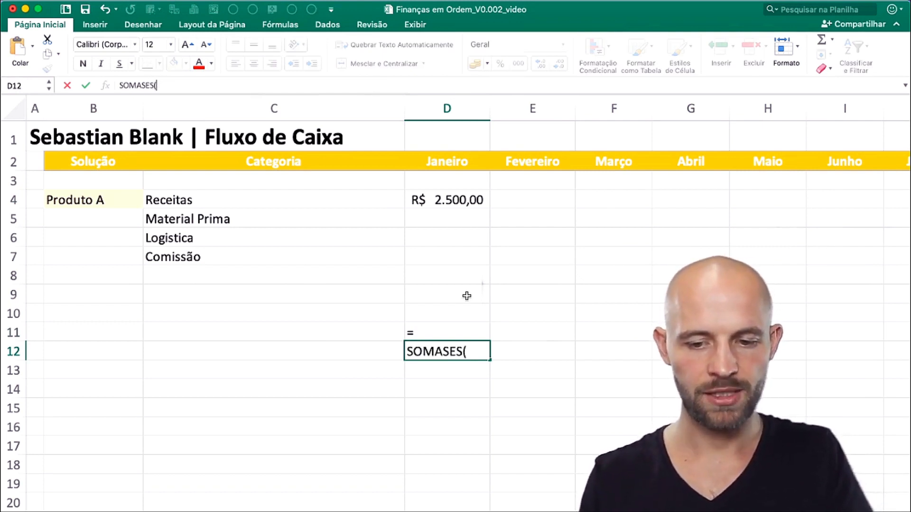
pyautogui.press('Return')
# - Paste the arguments into E13 and cut everything after EntradasEsaidas[Valor Liquido]; from the cell
pyautogui.press('Right')
pyautogui.press('Down')
pyautogui.press('Up')
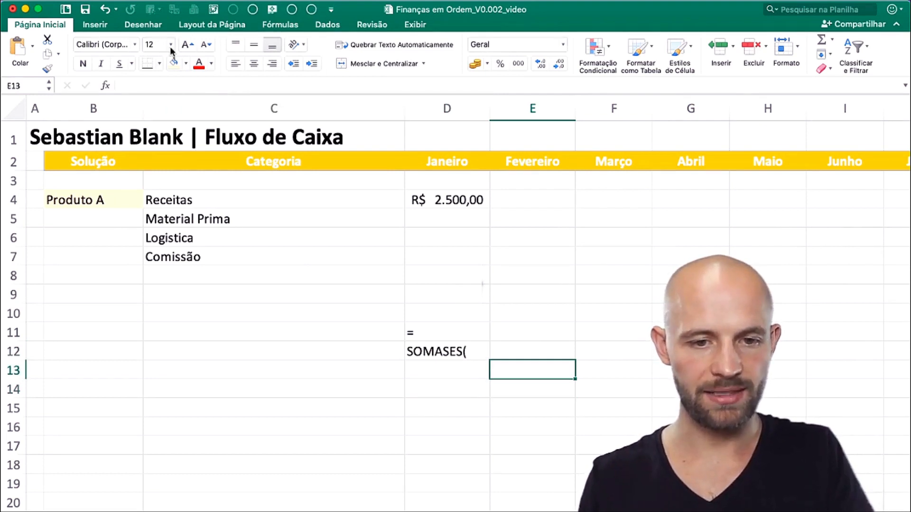
pyautogui.press('super+v')
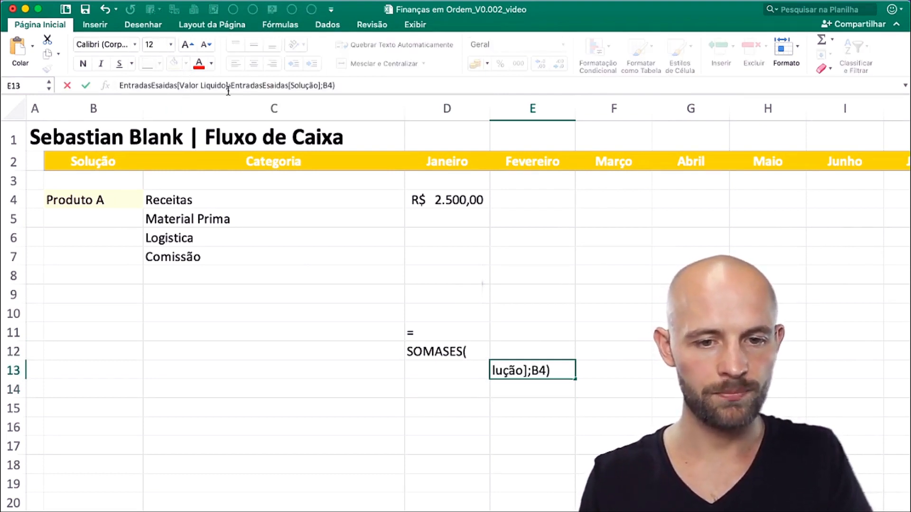
pyautogui.moveTo(231, 86); pyautogui.dragTo(236, 102)
pyautogui.press('super+x')
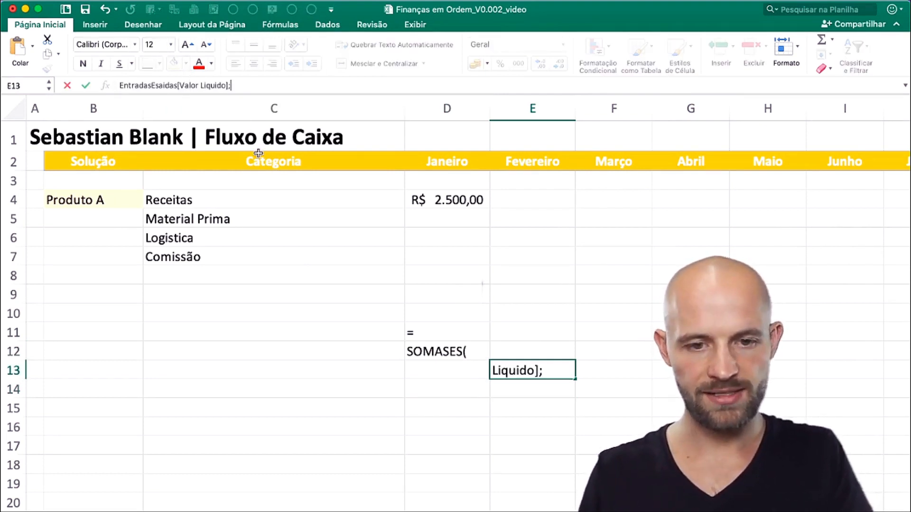
pyautogui.press('Return')
# - Paste the cut arguments into F14 and remove the ending so it reads EntradasEsaidas[Solução];
pyautogui.press('Down')
pyautogui.press('Right')
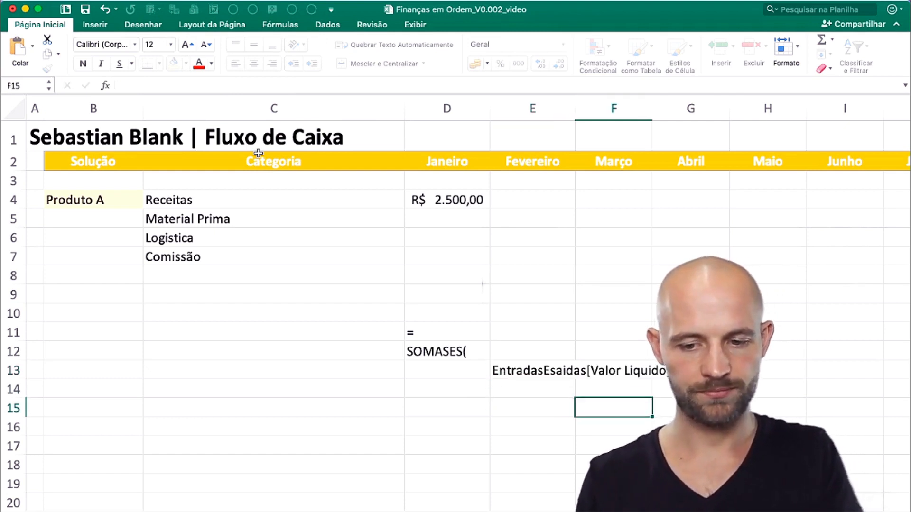
pyautogui.press('Up')
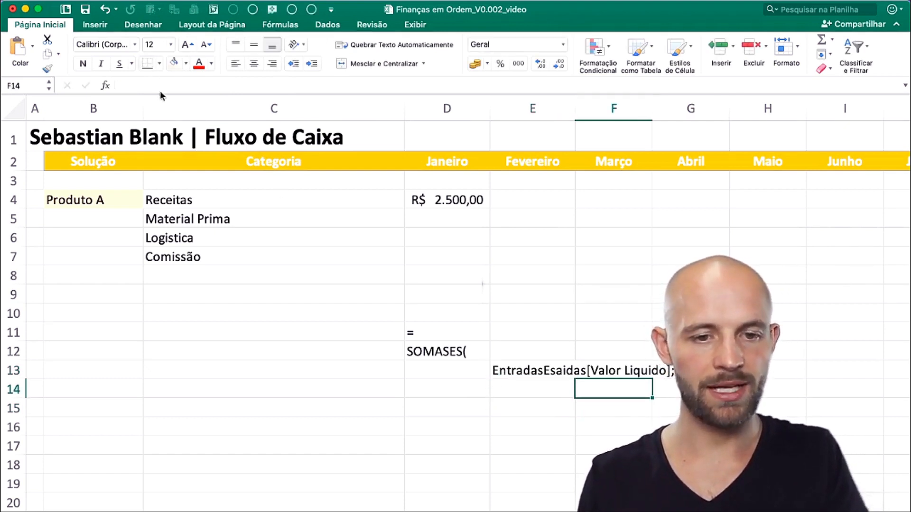
pyautogui.click(160, 90)
pyautogui.press('super+v')
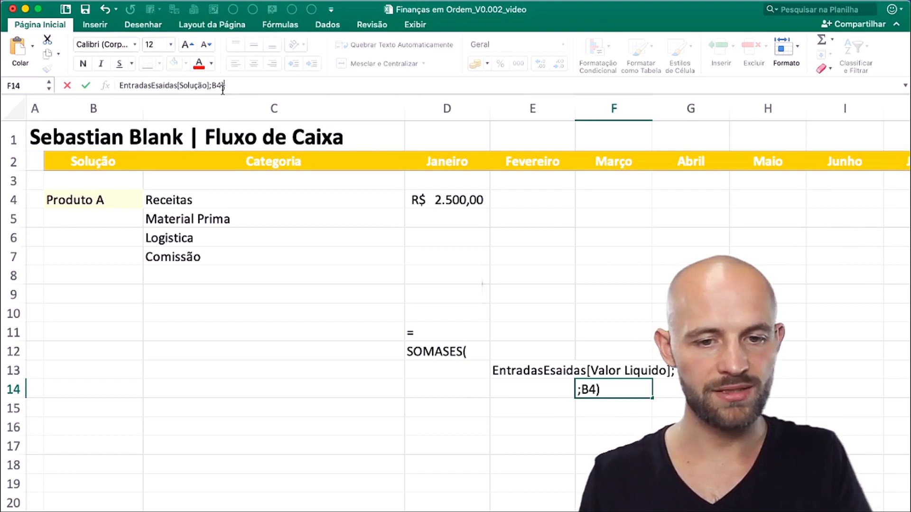
pyautogui.moveTo(208, 86); pyautogui.dragTo(224, 86)
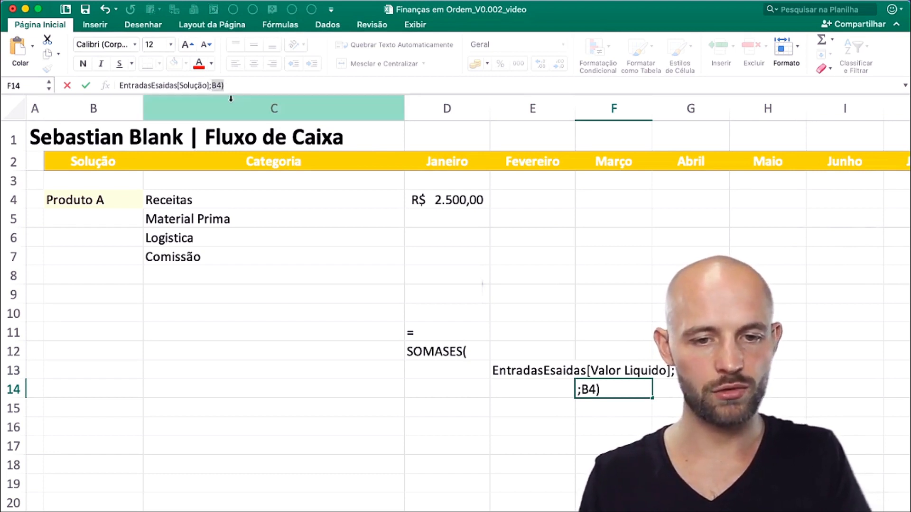
pyautogui.press('BackSpace')
pyautogui.write(';')
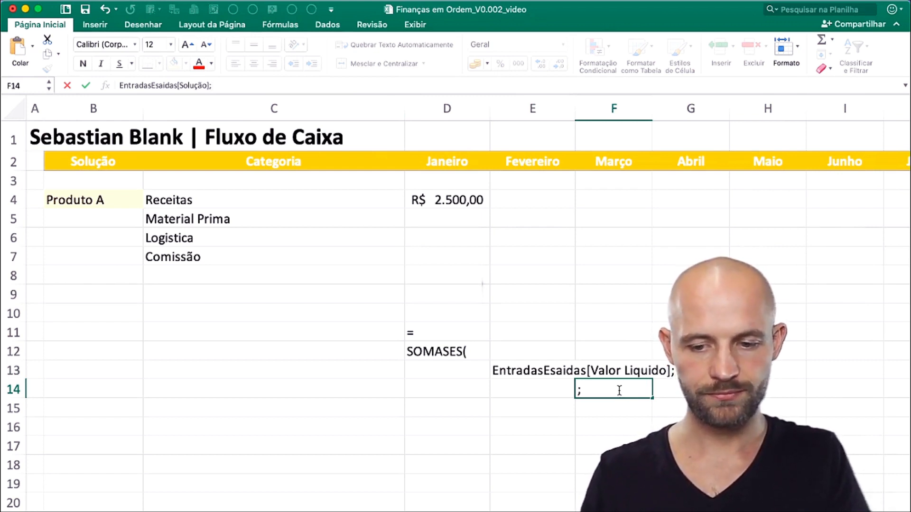
# - Enter the last part of the formula, B4), in cell G15
pyautogui.click(665, 407)
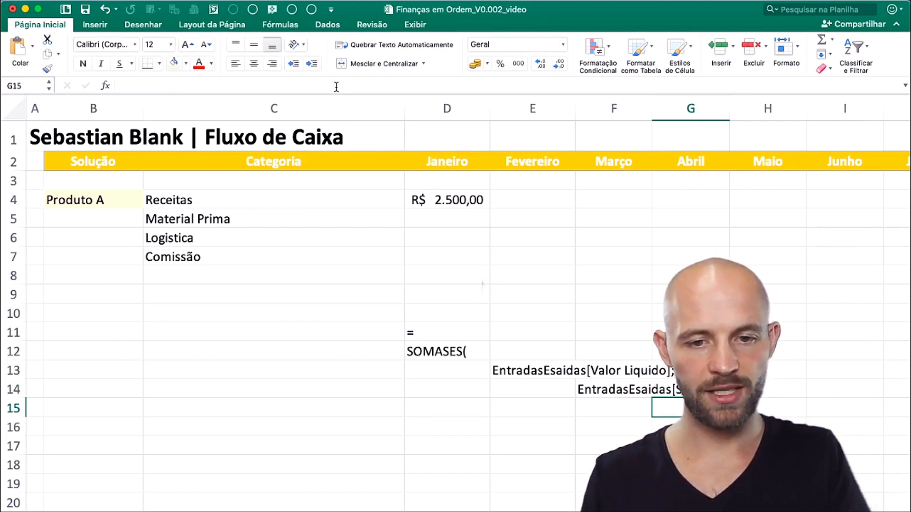
pyautogui.write('B4)')
pyautogui.press('Return')
# - Label the SOMASES( line of the breakdown by entering "Nome da FORMULA" in cell C12
pyautogui.press('Up')
pyautogui.press('Left')
pyautogui.press('Left')
pyautogui.press('Left')
pyautogui.press('Left')
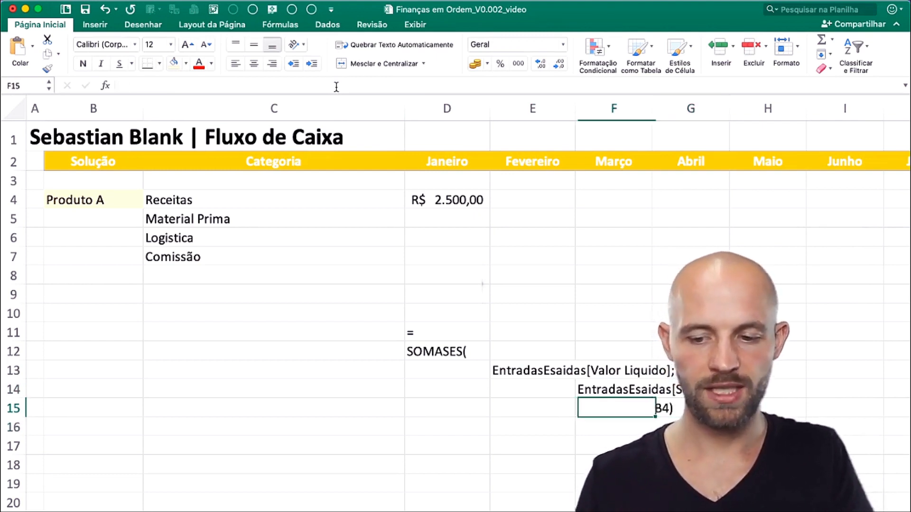
pyautogui.press('Up')
pyautogui.press('Up')
pyautogui.press('Up')
pyautogui.press('Up')
pyautogui.press('Down')
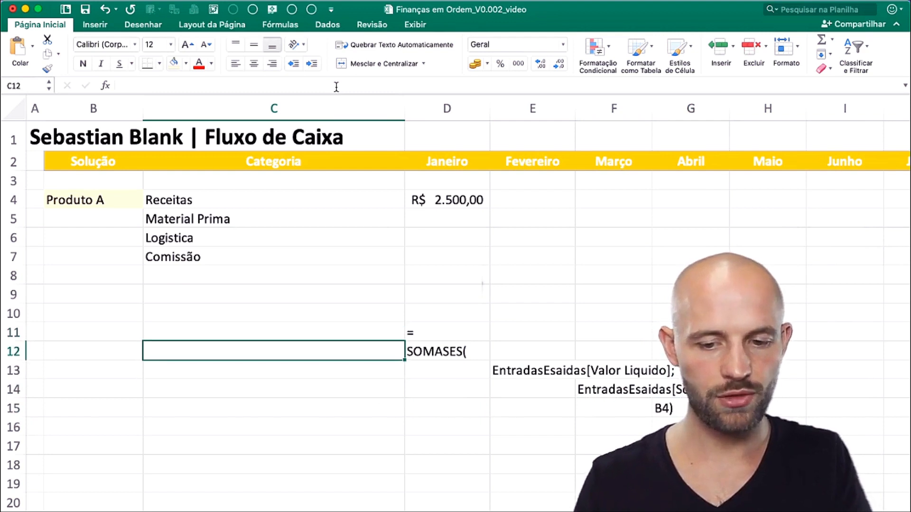
pyautogui.write('N')
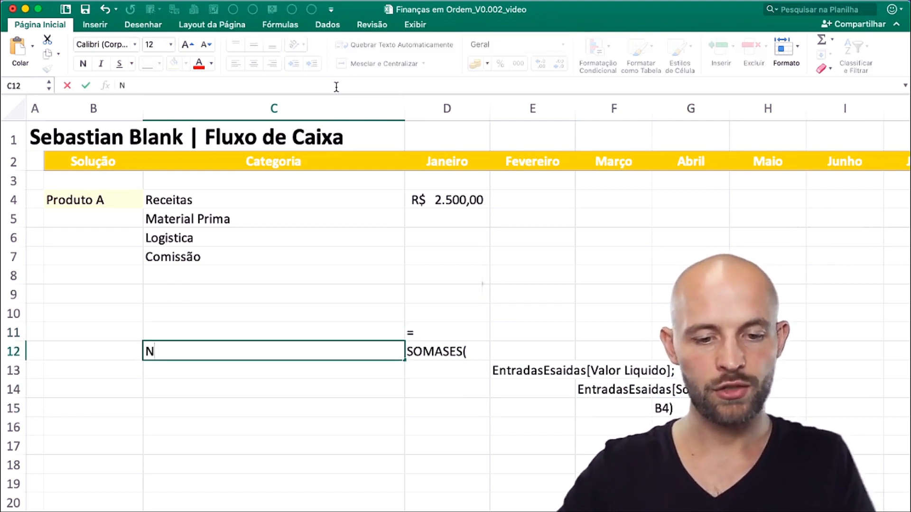
pyautogui.write('ome da FORMULA')
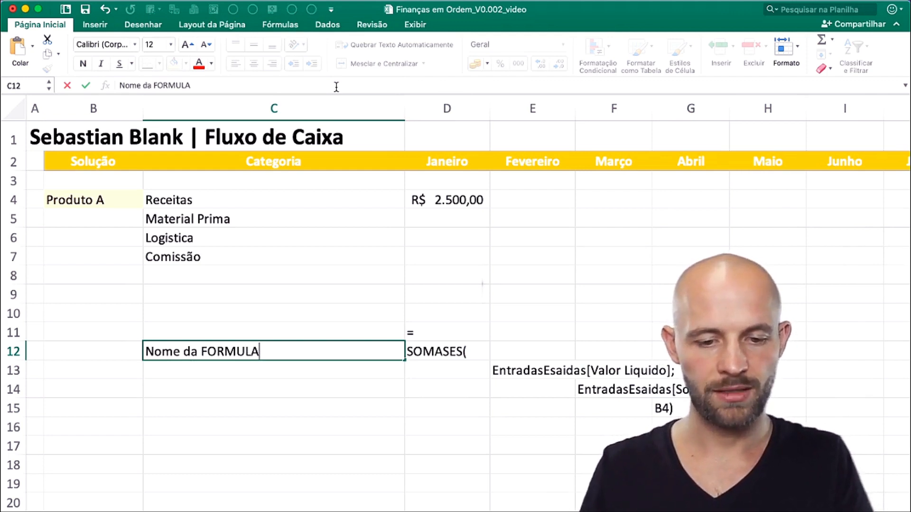
pyautogui.press('Return')
pyautogui.press('Left')
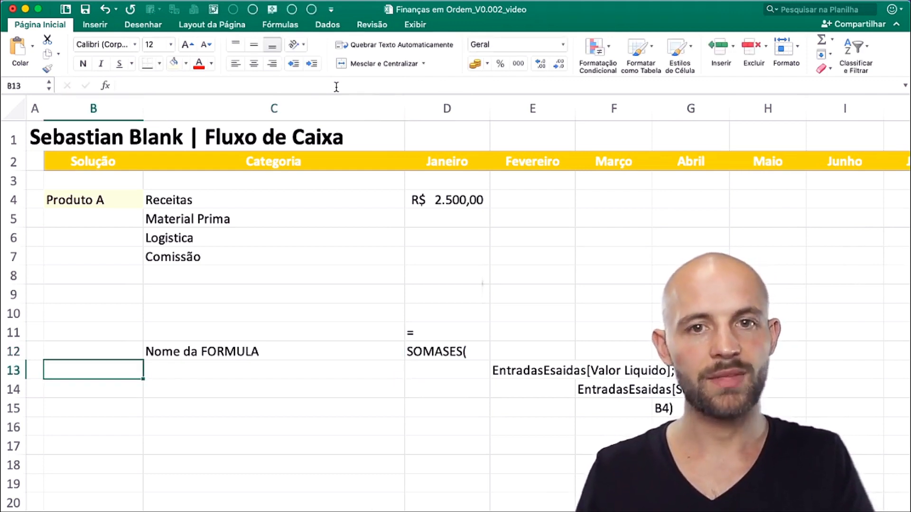
pyautogui.press('Right')
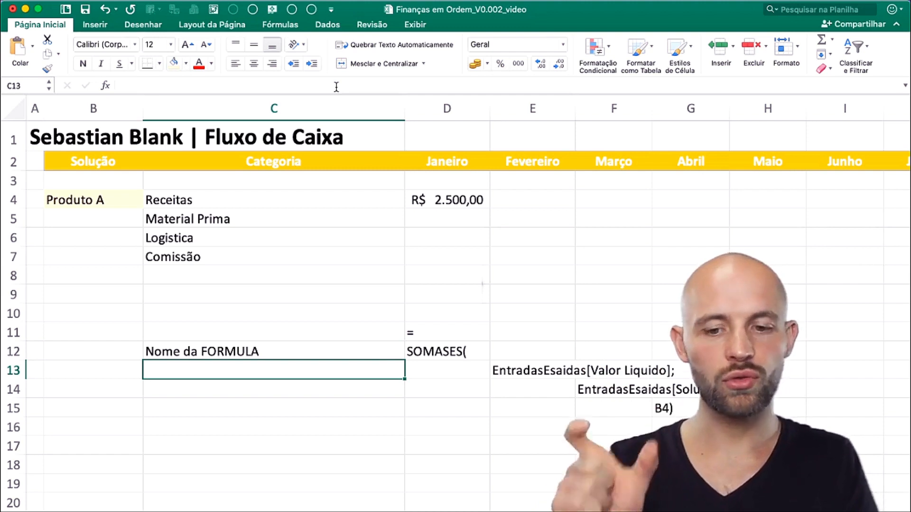
# - Enter the label "Nome da Tabela & Nome da Columna das Somas" in cell C13 and widen column C to fit it
pyautogui.write('Nome da TA')
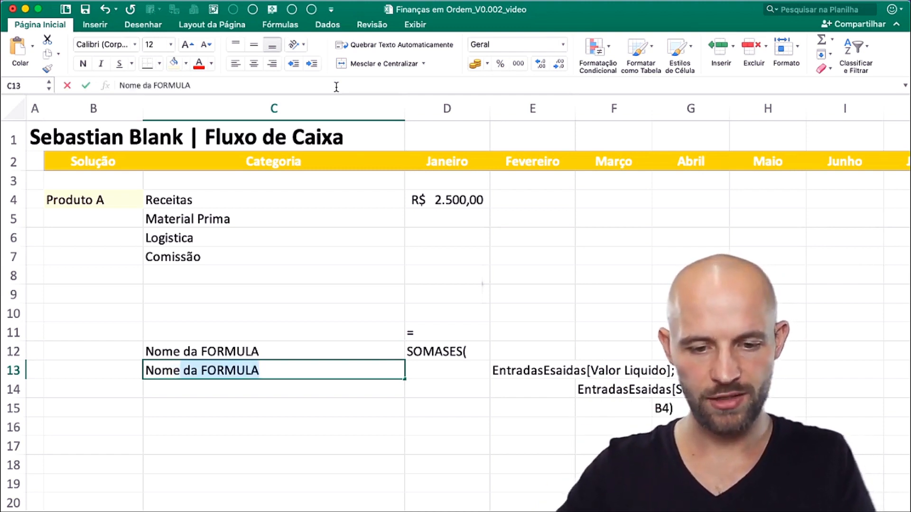
pyautogui.write('bela')
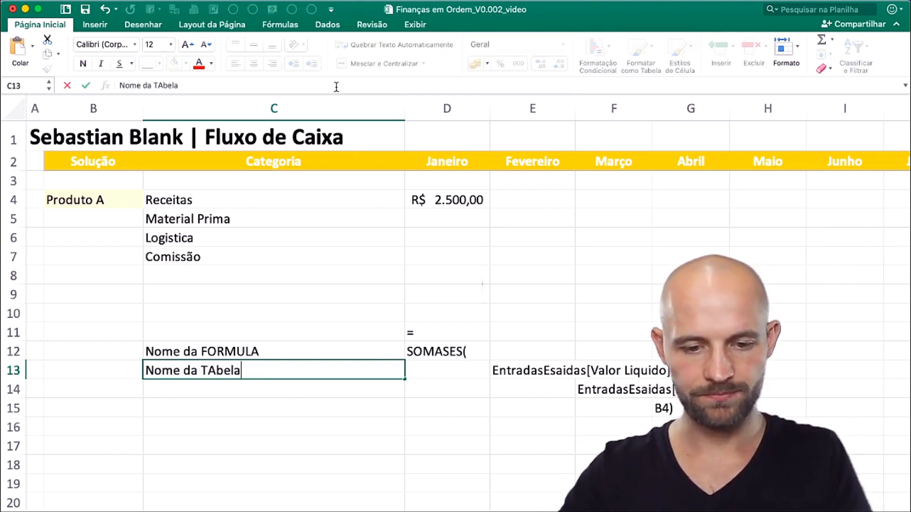
pyautogui.press('BackSpace')
pyautogui.press('BackSpace')
pyautogui.press('BackSpace')
pyautogui.press('BackSpace')
pyautogui.press('BackSpace')
pyautogui.write('abela ')
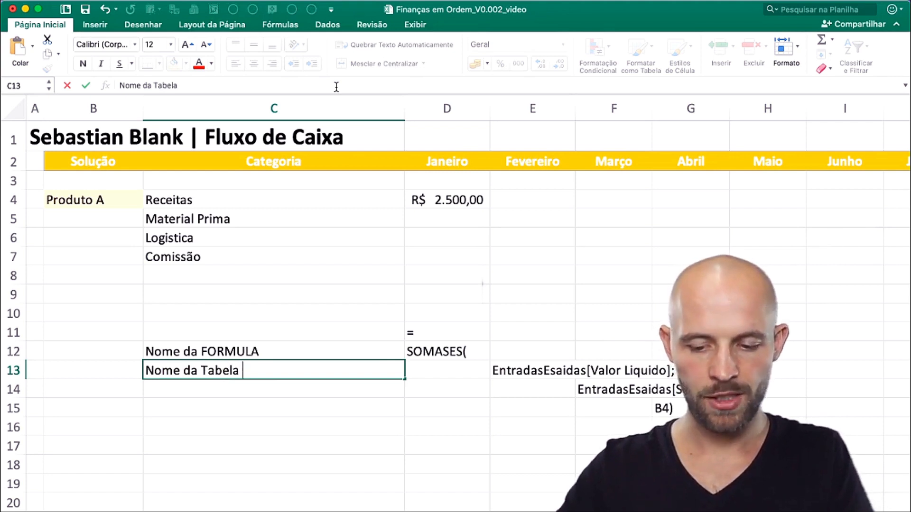
pyautogui.write('& ')
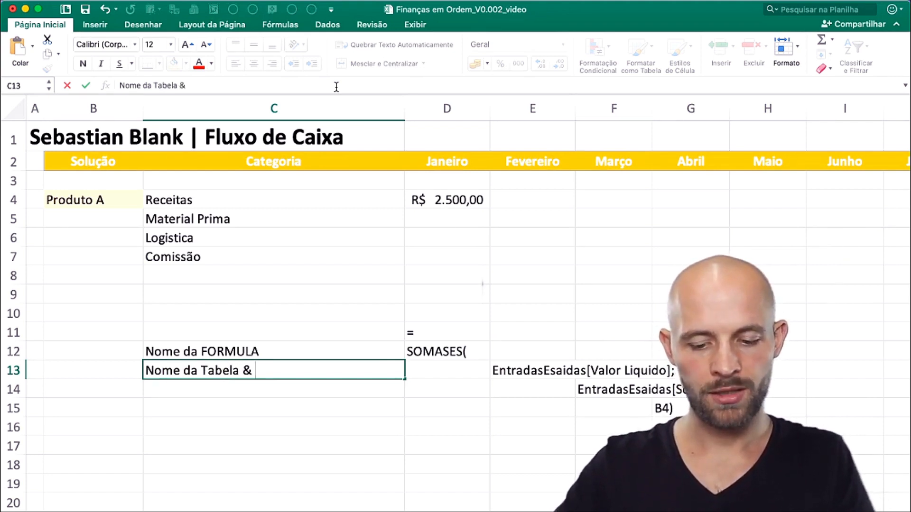
pyautogui.write('Nome da ')
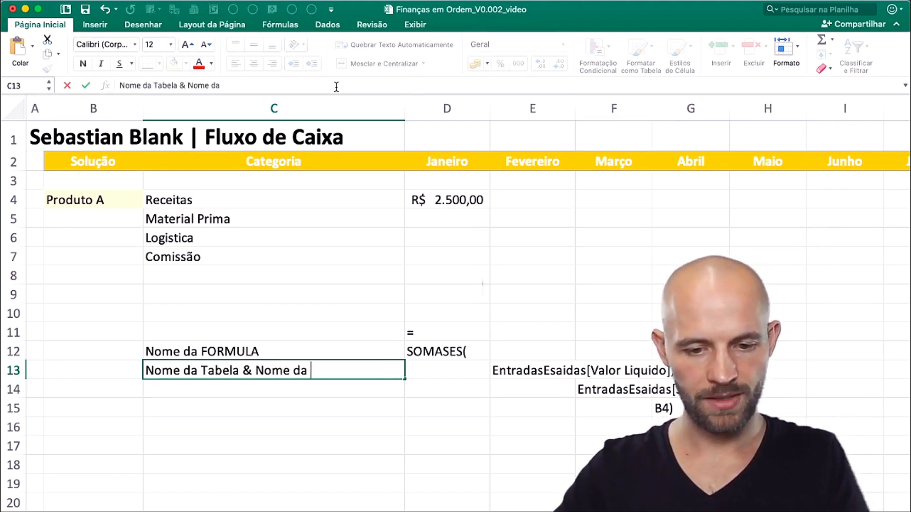
pyautogui.write('Columna ')
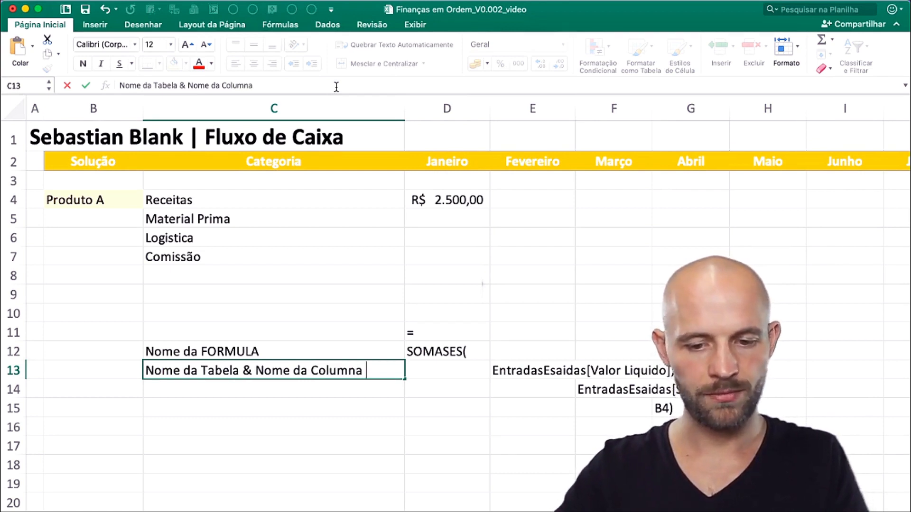
pyautogui.write('das Somas')
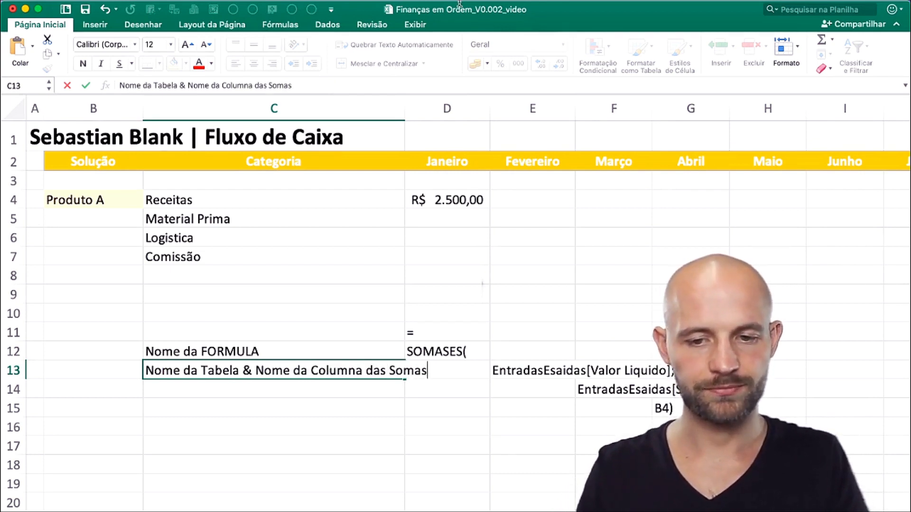
pyautogui.press('Return')
pyautogui.moveTo(405, 109); pyautogui.dragTo(433, 110)
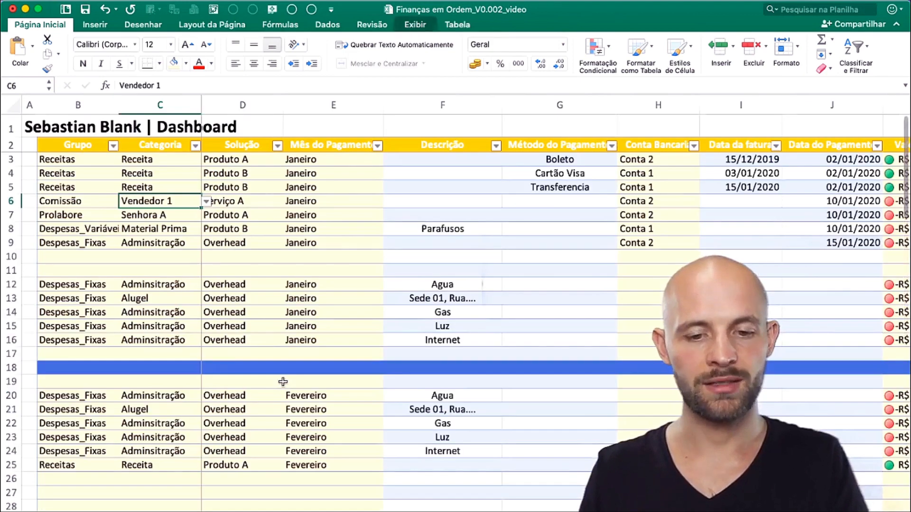
# - On the Dashboard sheet, check the table's name and select the table's full extent from the Grupo header to row 45
pyautogui.click(261, 215)
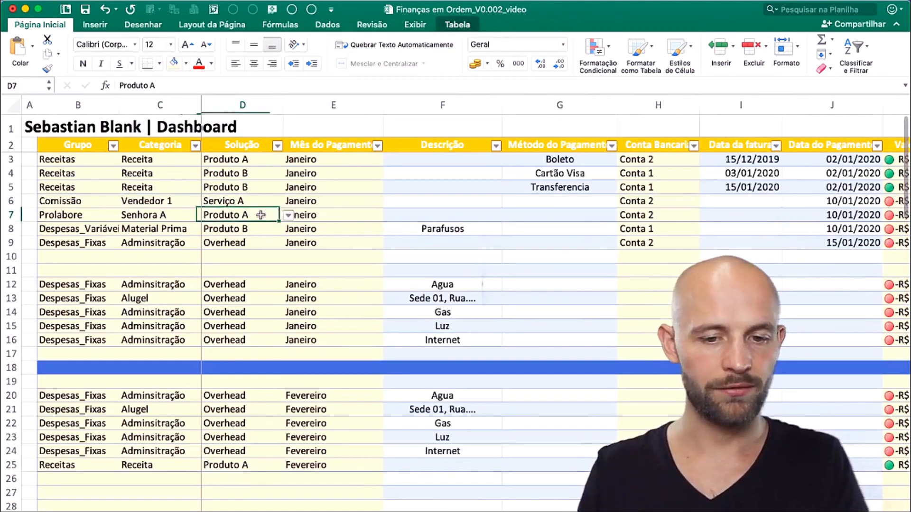
pyautogui.click(461, 24)
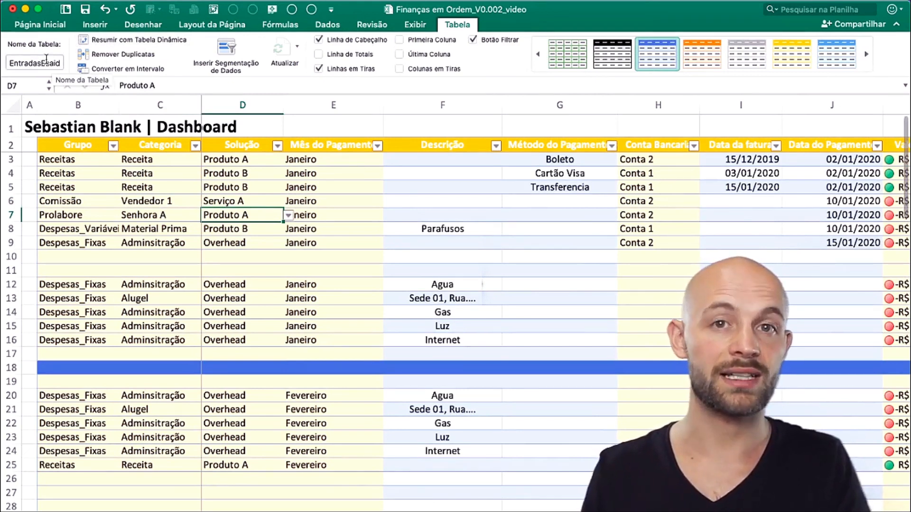
pyautogui.click(95, 145)
pyautogui.press('shift+super+Right')
pyautogui.press('shift+super+Down')
pyautogui.press('shift+super+Down')
pyautogui.press('shift+super+Down')
pyautogui.press('shift+super+Down')
pyautogui.press('shift+super+Down')
pyautogui.press('shift+super+Down')
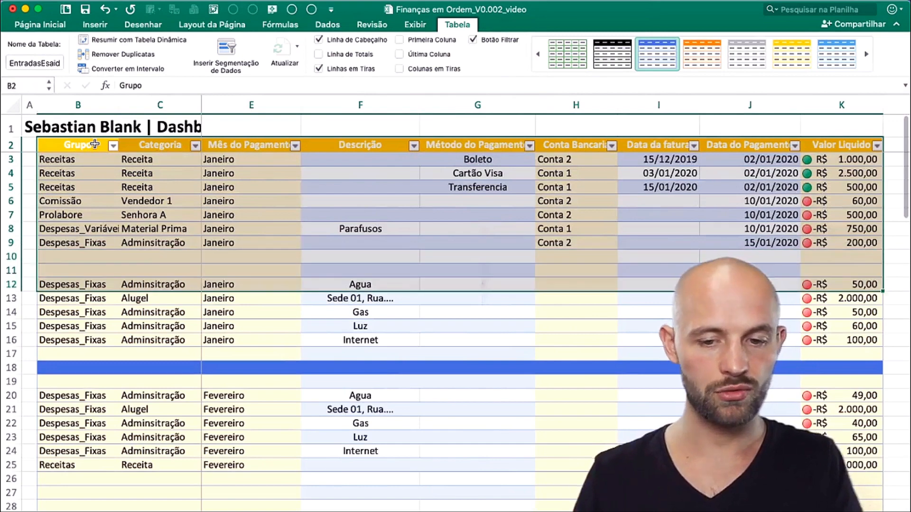
pyautogui.press('shift+super+Down')
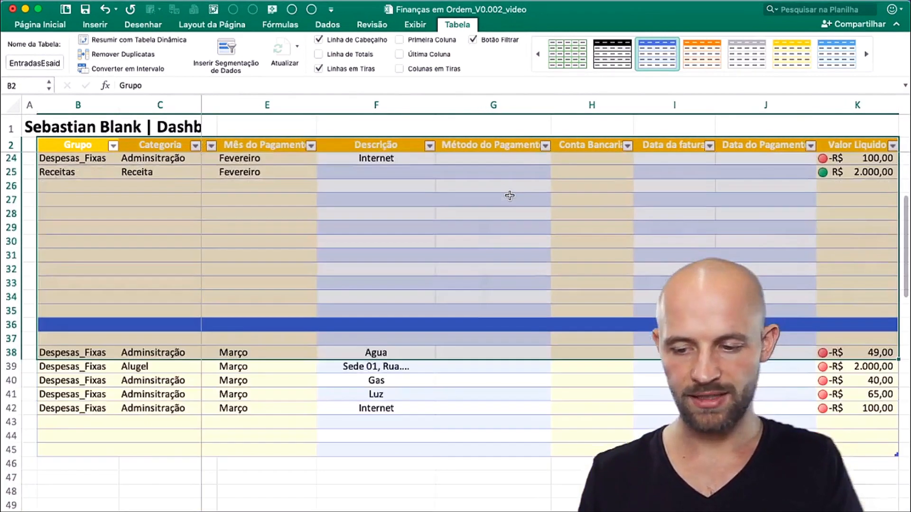
pyautogui.keyDown('shift'); pyautogui.click(847, 443); pyautogui.keyUp('shift')
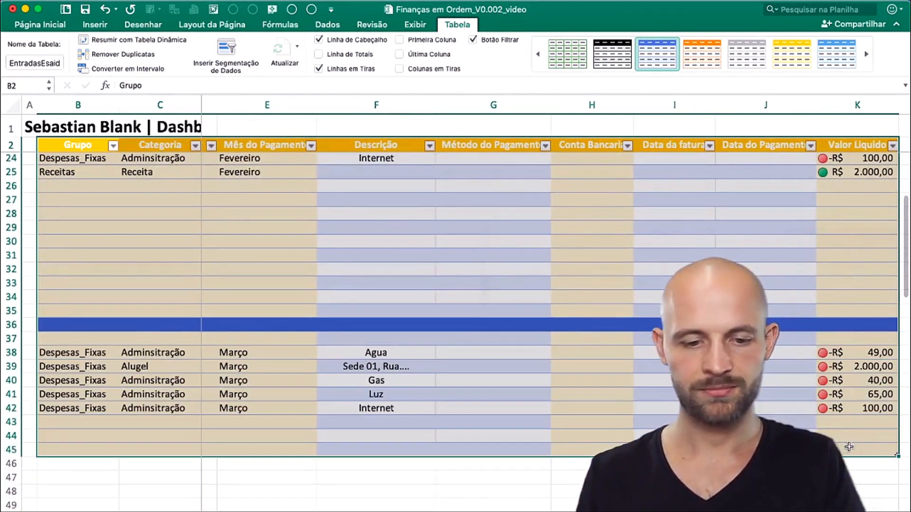
pyautogui.click(849, 447)
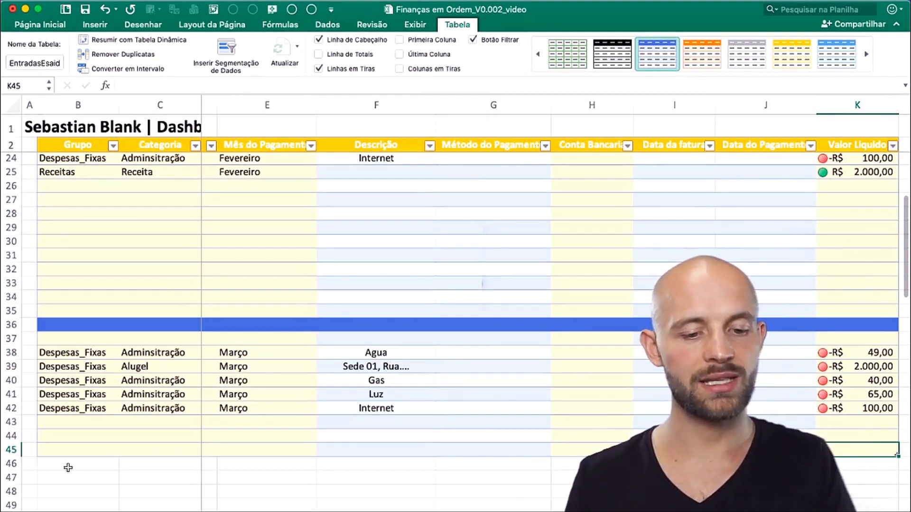
pyautogui.press('Tab')
pyautogui.press('Tab')
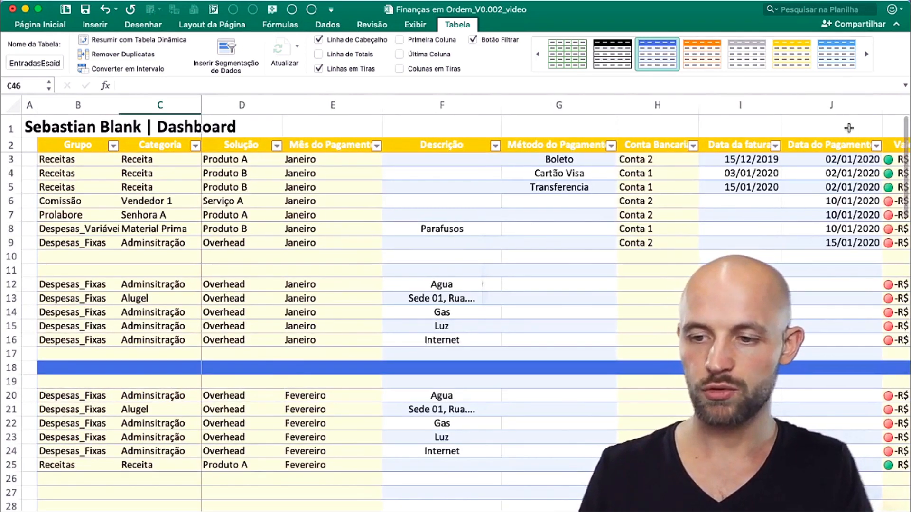
# - Examine the Valor Liquido column of the Dashboard table, and return to the C13 label on the Fluxo de Caixa sheet
pyautogui.hscroll(3, 849, 126)
pyautogui.click(816, 106)
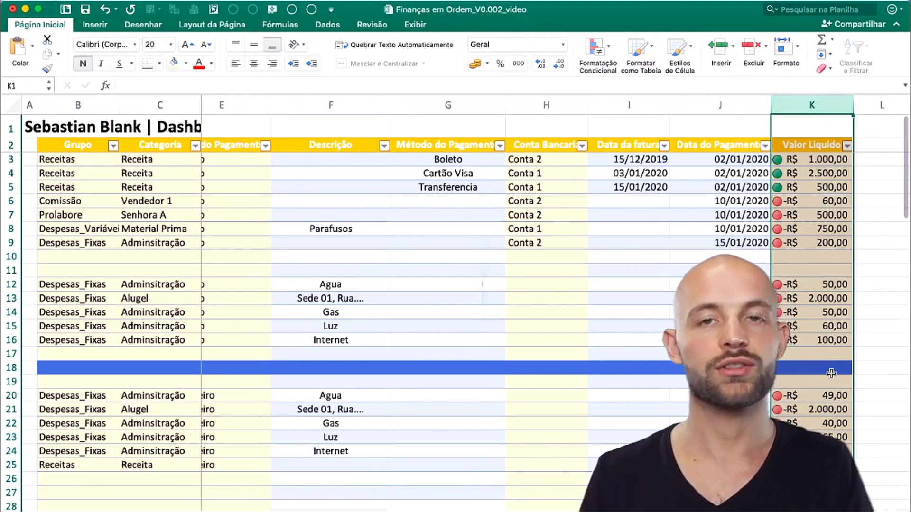
pyautogui.hscroll(-3, 622, 284)
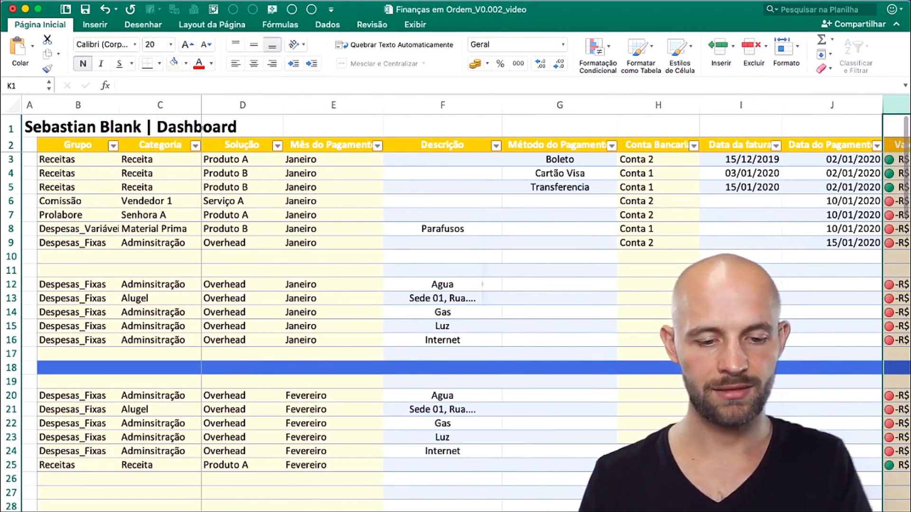
pyautogui.hotkey('ctrl', 'pagedown')
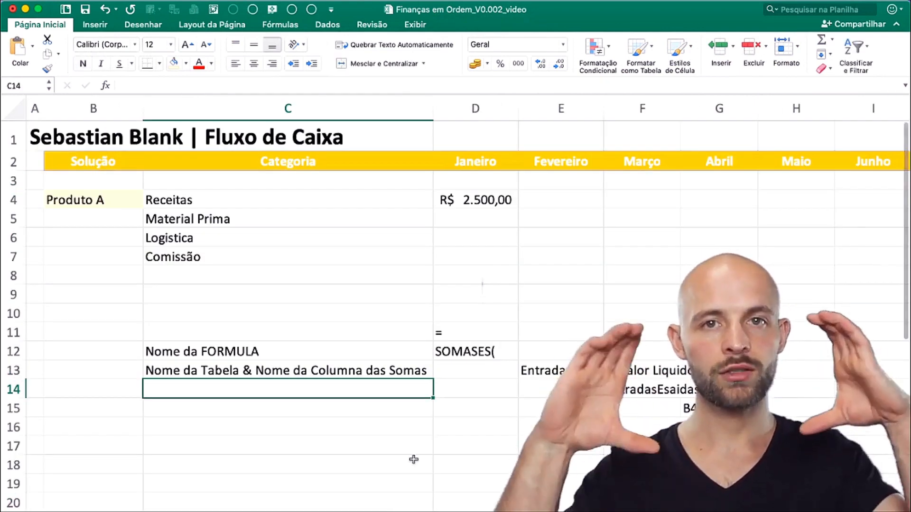
pyautogui.press('Up')
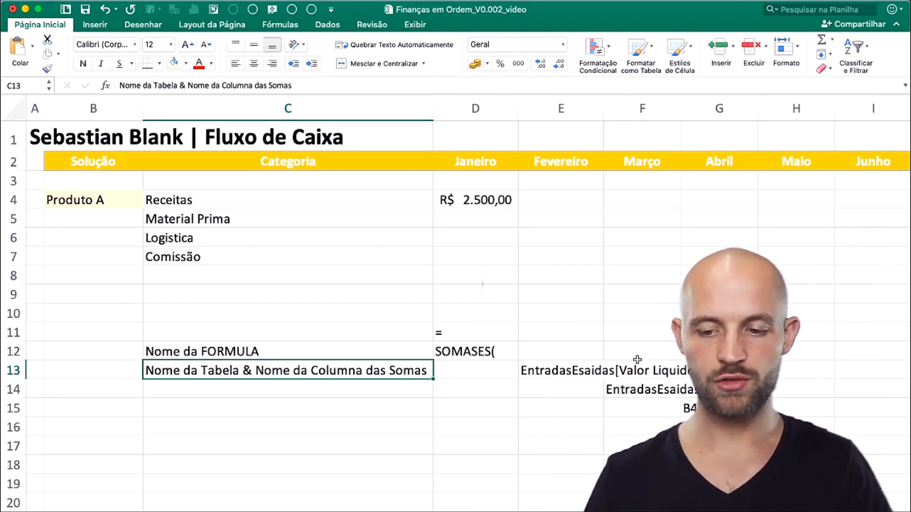
# - Enter the label "Nome da Tabla & & Criterio 1" in cell C14 for the EntradasEsaidas[Solução]; line of the breakdown
pyautogui.click(197, 391)
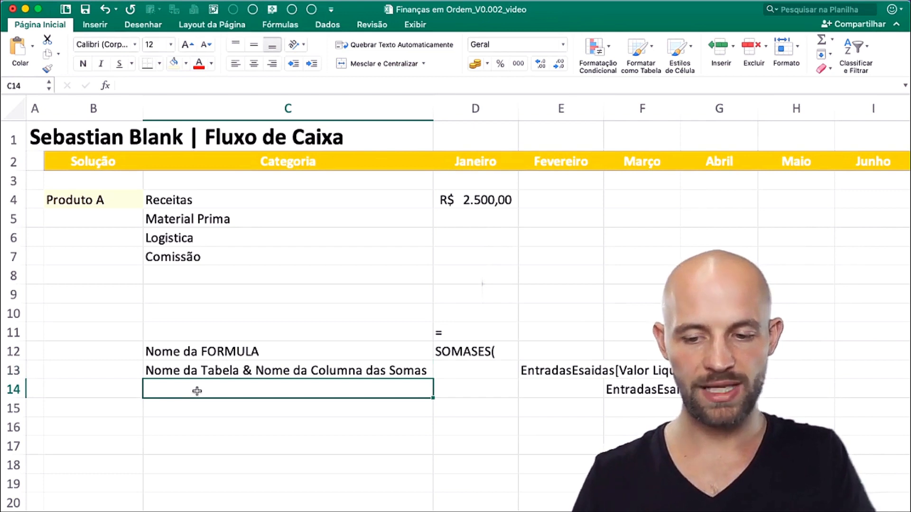
pyautogui.write('Nome ')
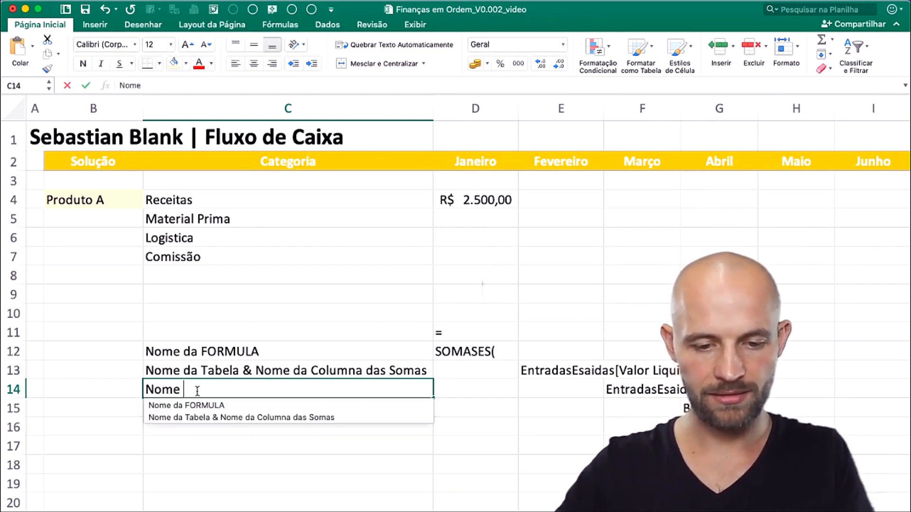
pyautogui.write('da Tabl')
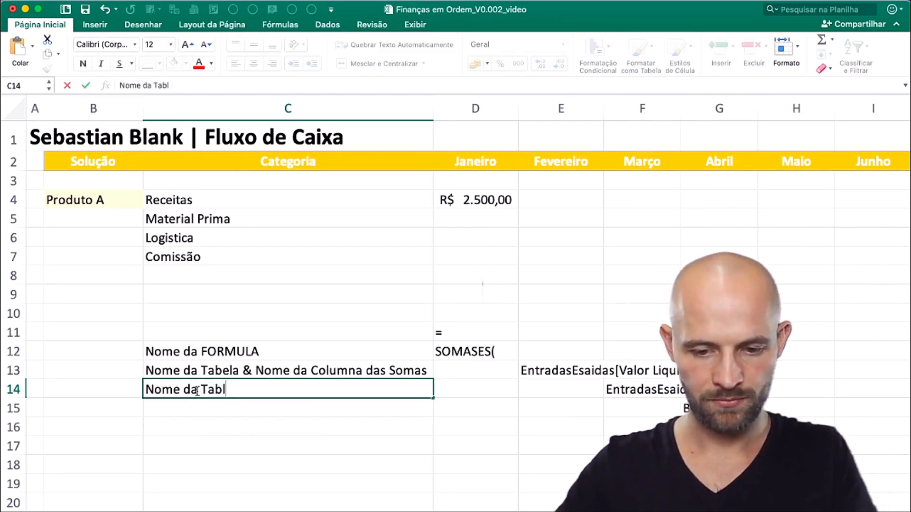
pyautogui.write('e &')
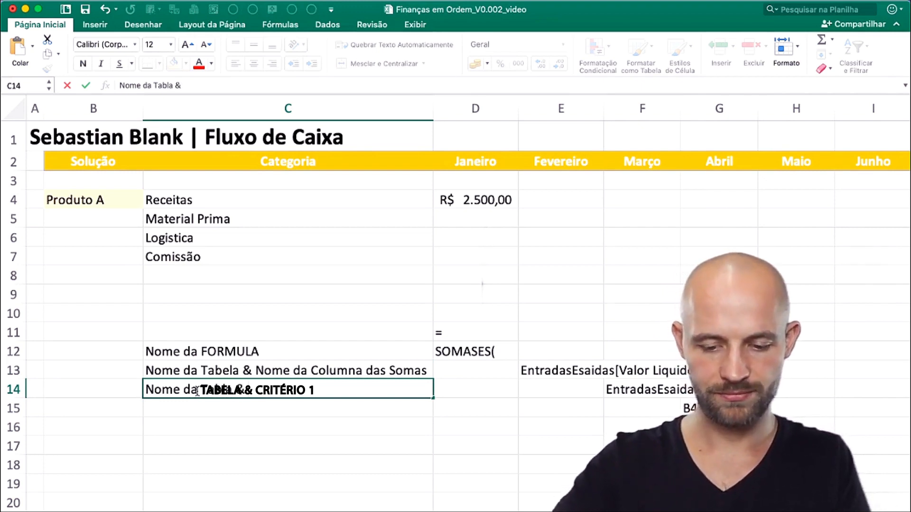
pyautogui.write(' &')
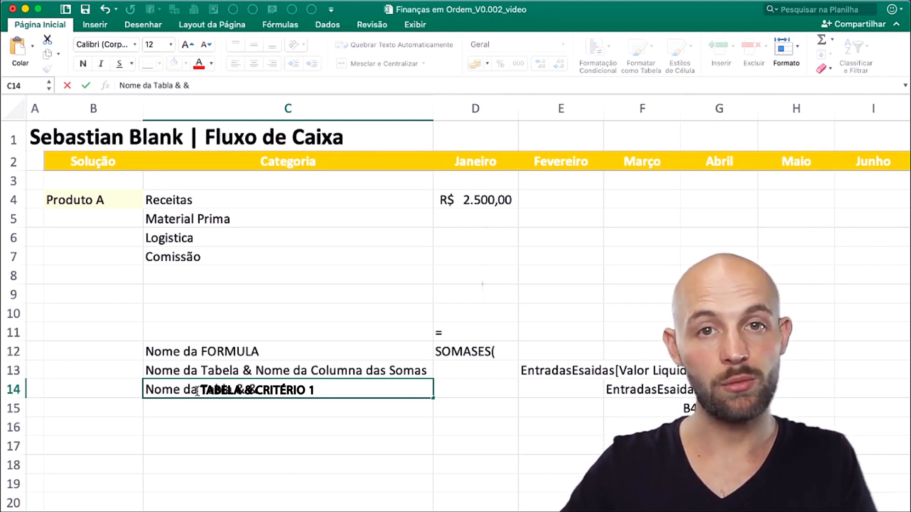
pyautogui.write(' Cri')
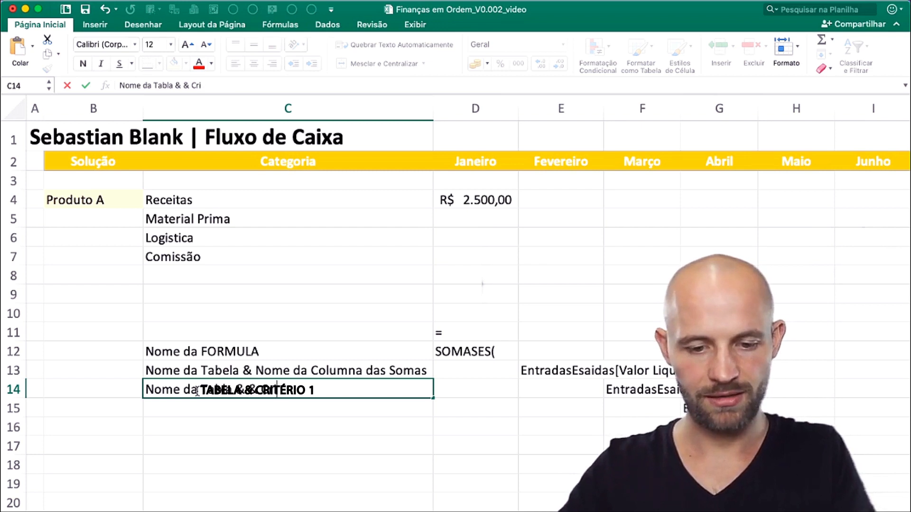
pyautogui.write('terio 1')
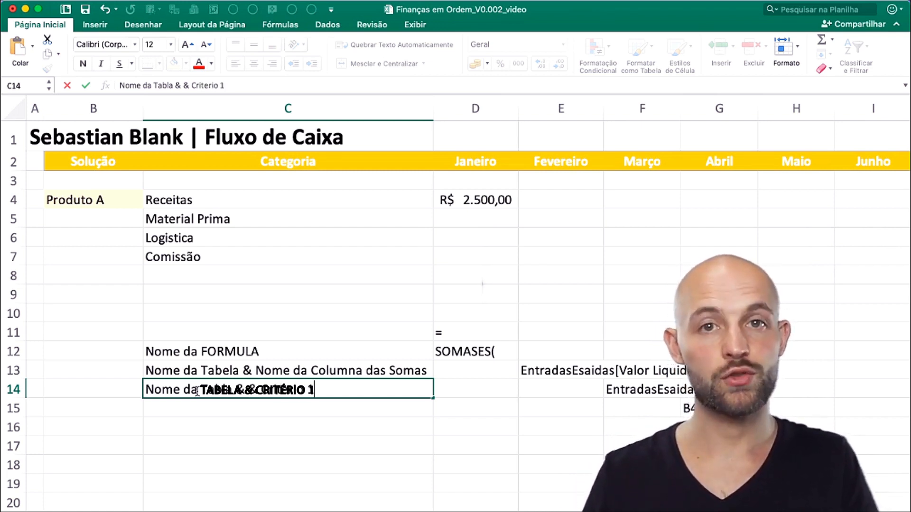
pyautogui.press('Return')
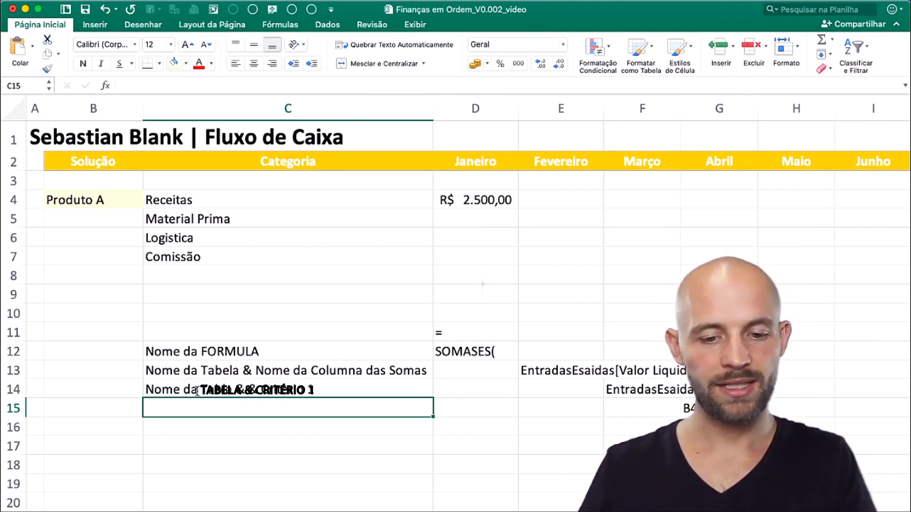
# - Label the last line of the formula breakdown by entering "Criterio 1" in cell C15
pyautogui.write('C')
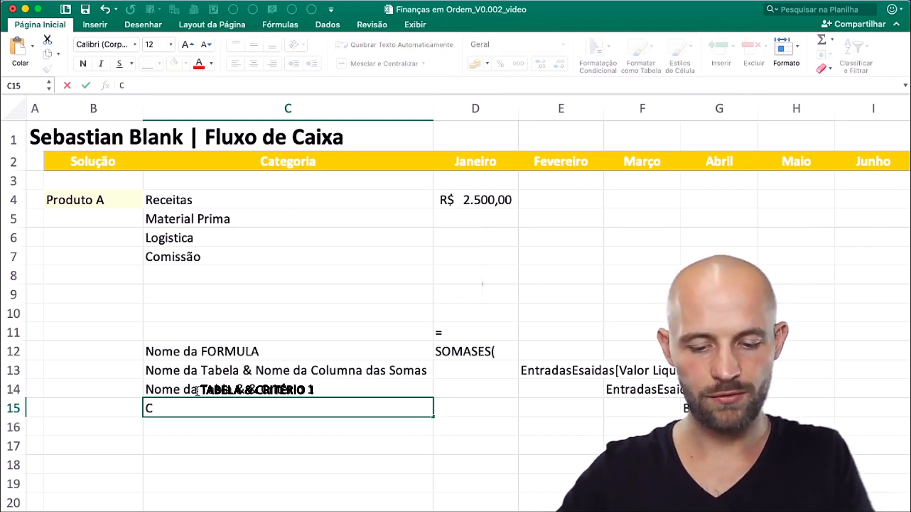
pyautogui.write('riterio')
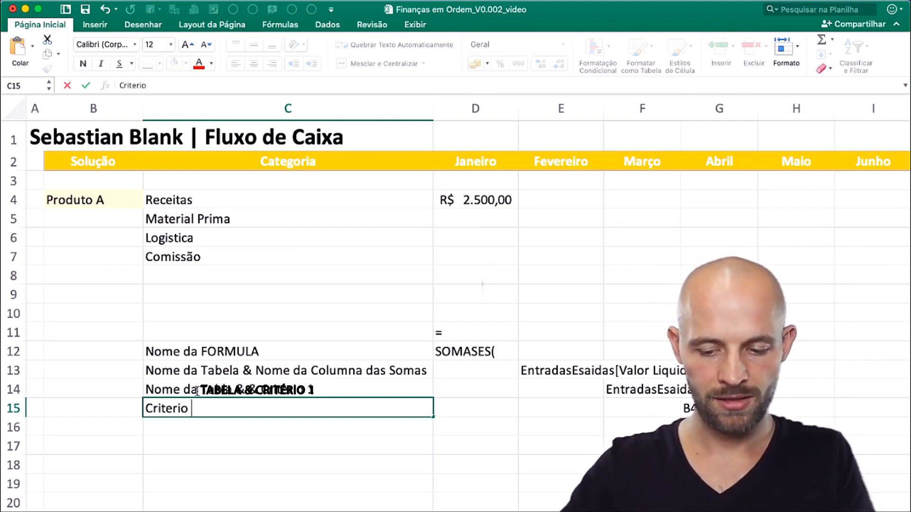
pyautogui.write(' 1')
pyautogui.press('Return')
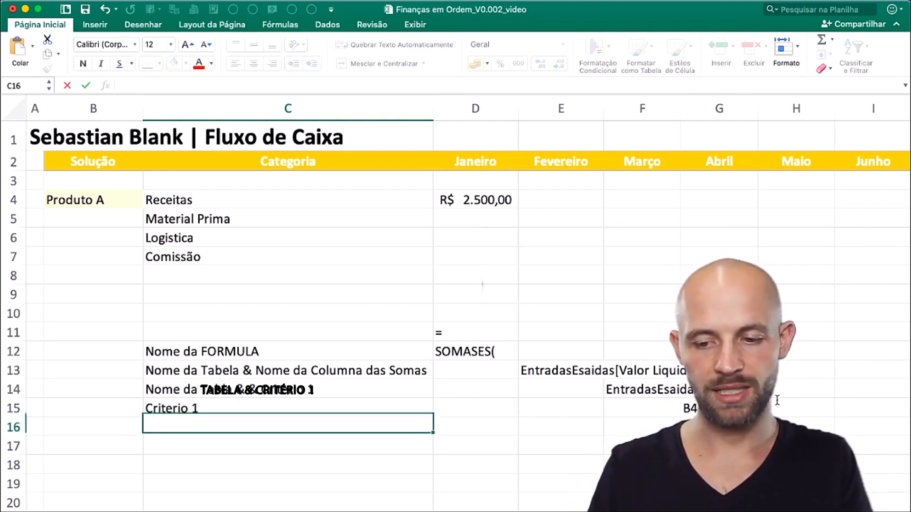
# - Compare the criterion reference in G15 with the product in B4, and review the formula parts across D12:H15
pyautogui.press('Up')
pyautogui.press('Right')
pyautogui.press('Right')
pyautogui.press('Right')
pyautogui.press('Right')
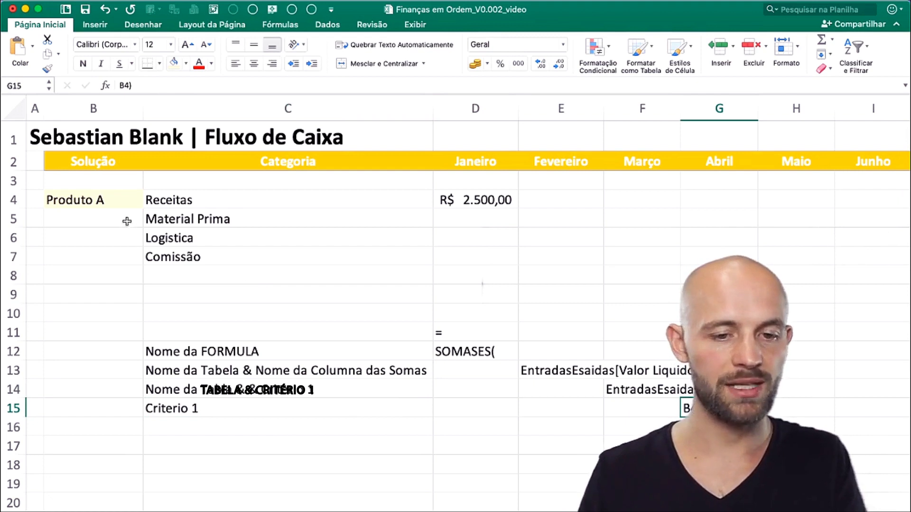
pyautogui.click(117, 197)
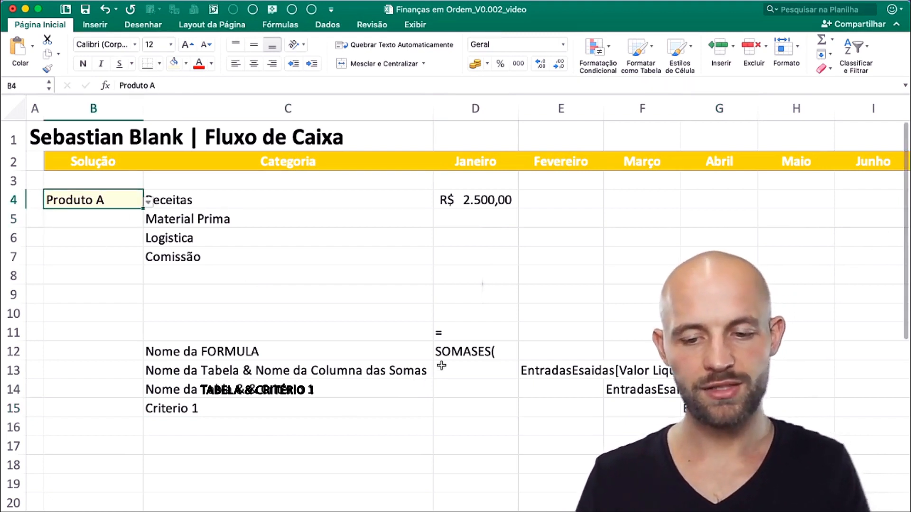
pyautogui.click(459, 350)
pyautogui.moveTo(461, 350); pyautogui.dragTo(802, 409)
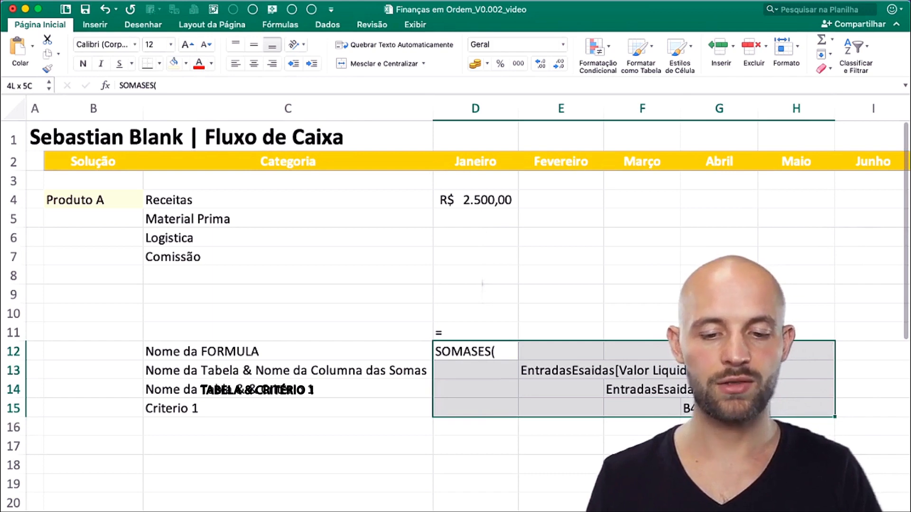
pyautogui.click(112, 194)
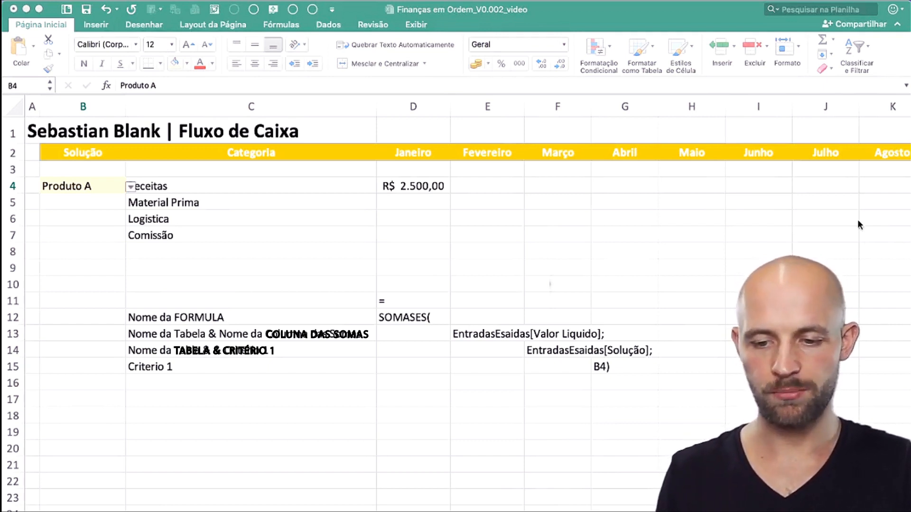
# - Replace the closing parenthesis after B4 in cell G15 with a semicolon so the criterion line reads "B4;"
pyautogui.click(631, 370)
pyautogui.click(635, 372)
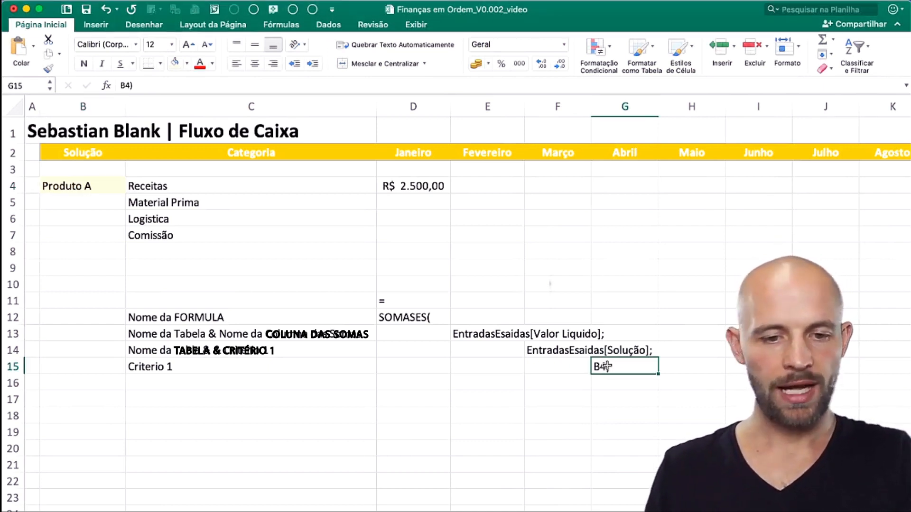
pyautogui.doubleClick(632, 365)
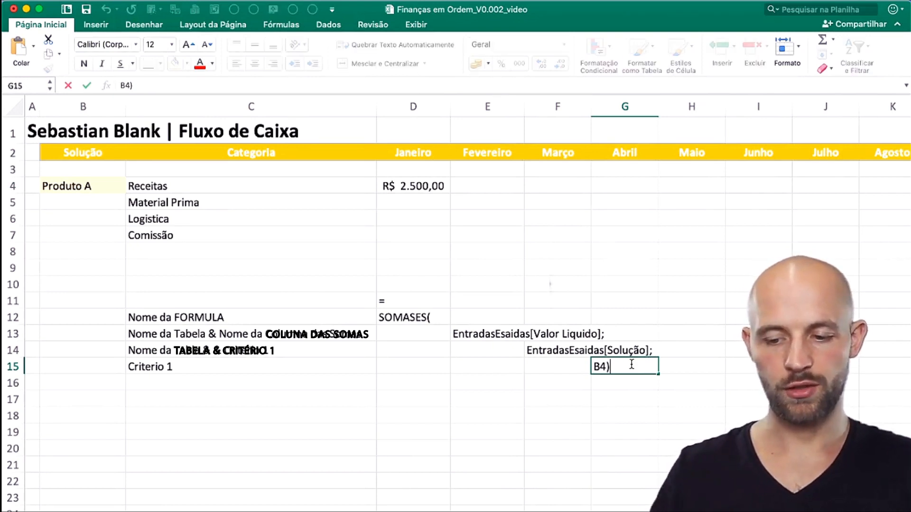
pyautogui.press('BackSpace')
pyautogui.write(';')
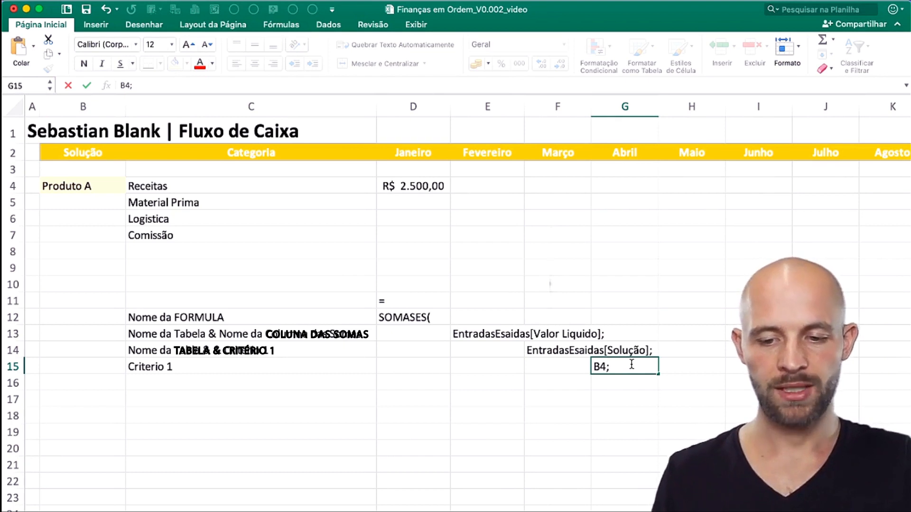
pyautogui.press('Return')
pyautogui.press('Left')
# - Add a second criterion range line reading "EntradasEsaidas[Catergoria];" in cell F16 of the formula breakdown
pyautogui.moveTo(496, 338); pyautogui.dragTo(548, 335)
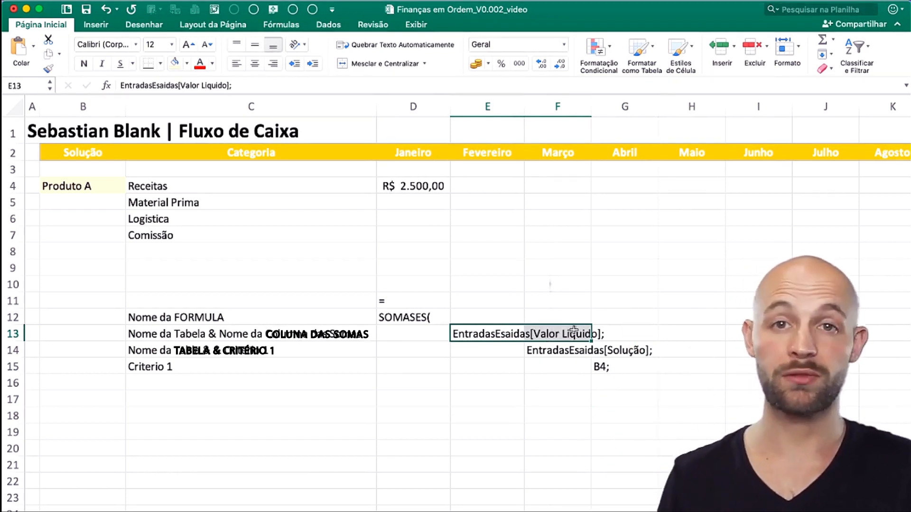
pyautogui.press('Down')
pyautogui.press('Right')
pyautogui.hotkey('shift', 'Down')
pyautogui.hotkey('shift', 'Right')
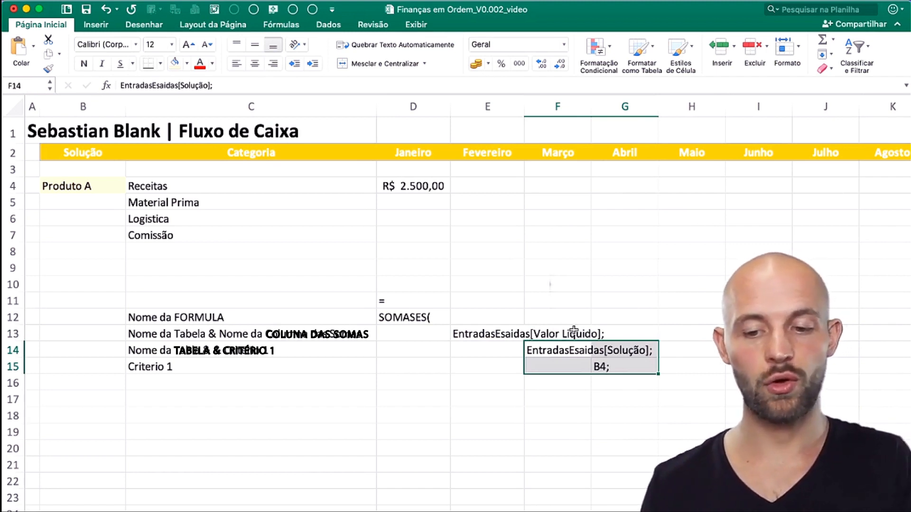
pyautogui.press('Down')
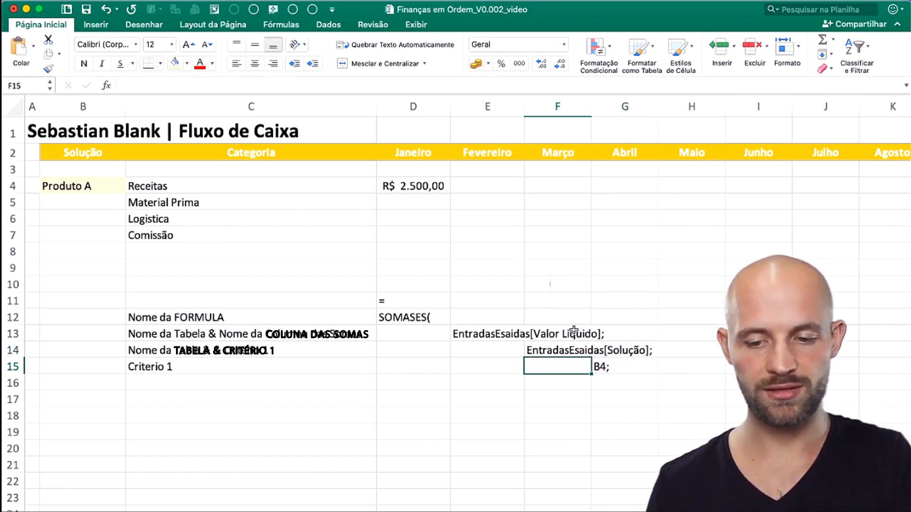
pyautogui.press('Down')
pyautogui.write('Entr')
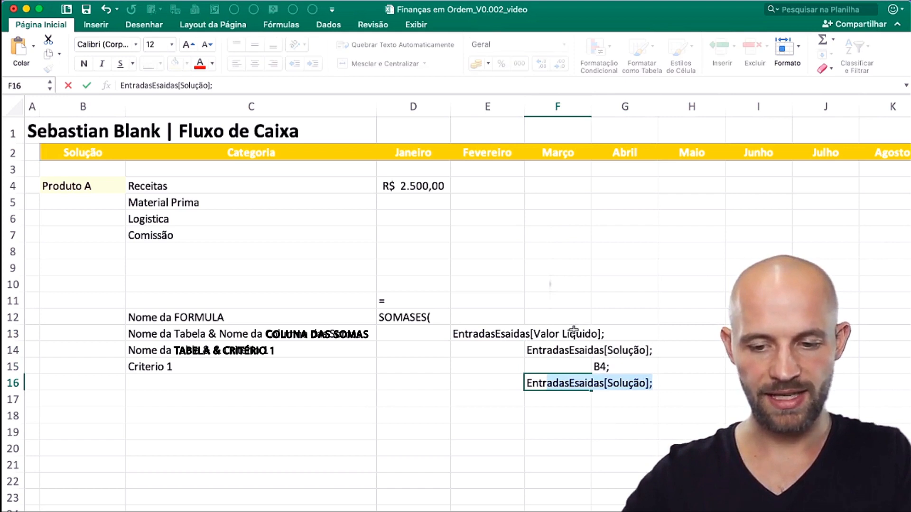
pyautogui.click(612, 387)
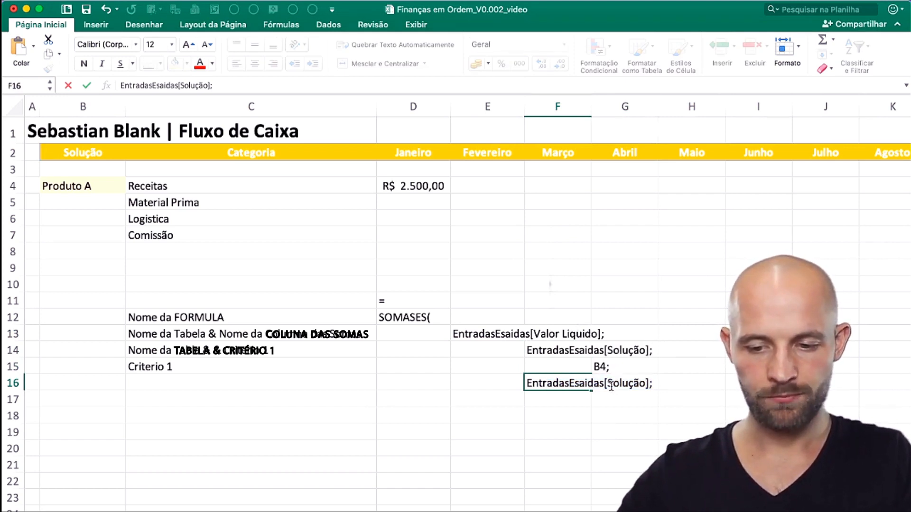
pyautogui.moveTo(607, 383); pyautogui.dragTo(643, 382)
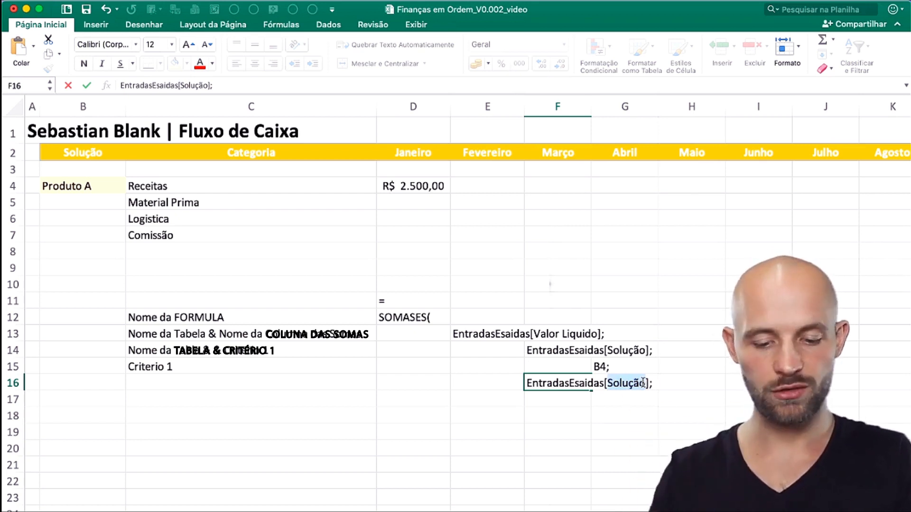
pyautogui.write('Catergor')
pyautogui.write('ia')
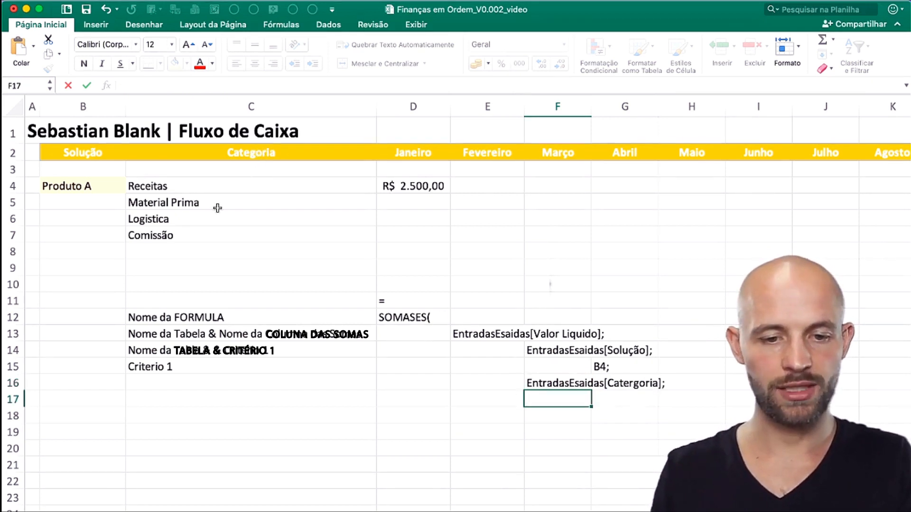
pyautogui.press('Return')
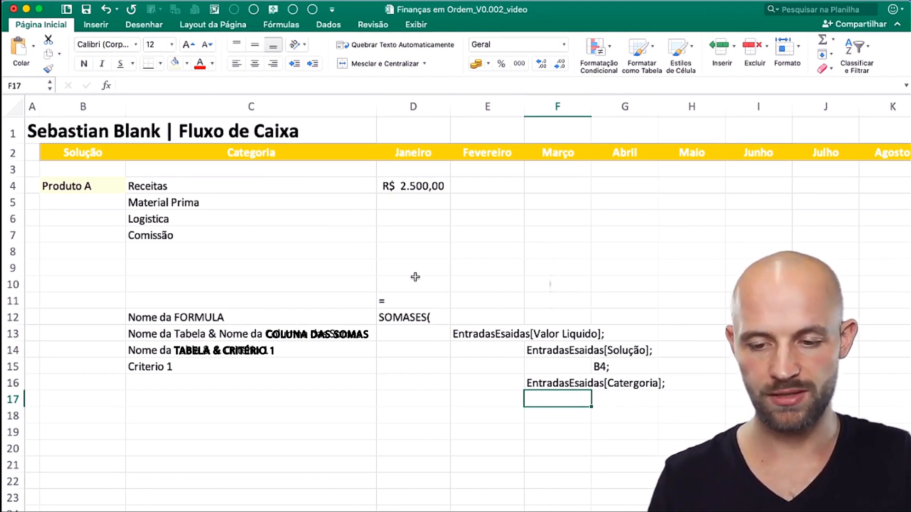
# - Enter the category criterion reference "C4)" in cell G17 of the breakdown
pyautogui.press('Right')
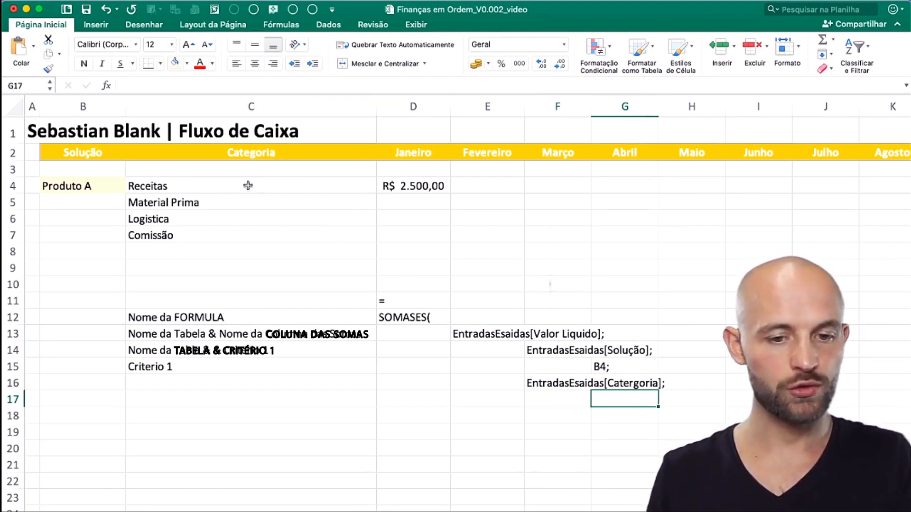
pyautogui.write('C')
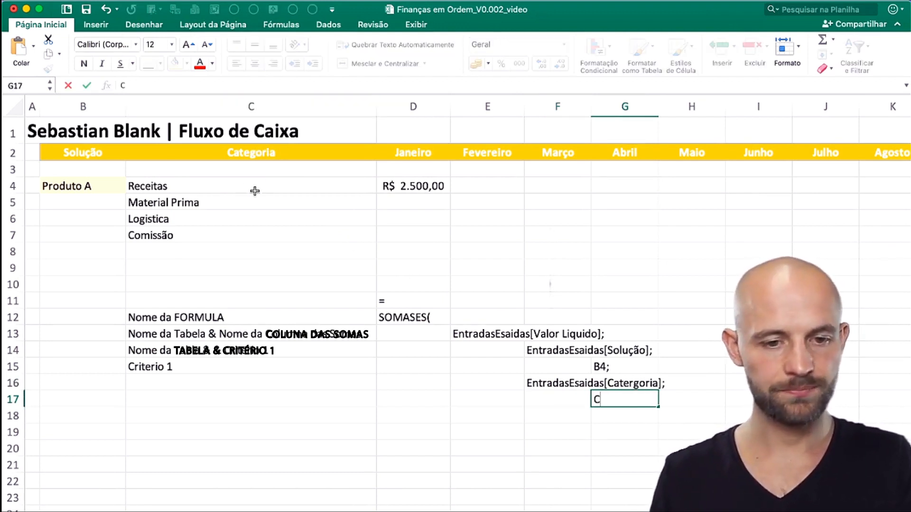
pyautogui.write('4')
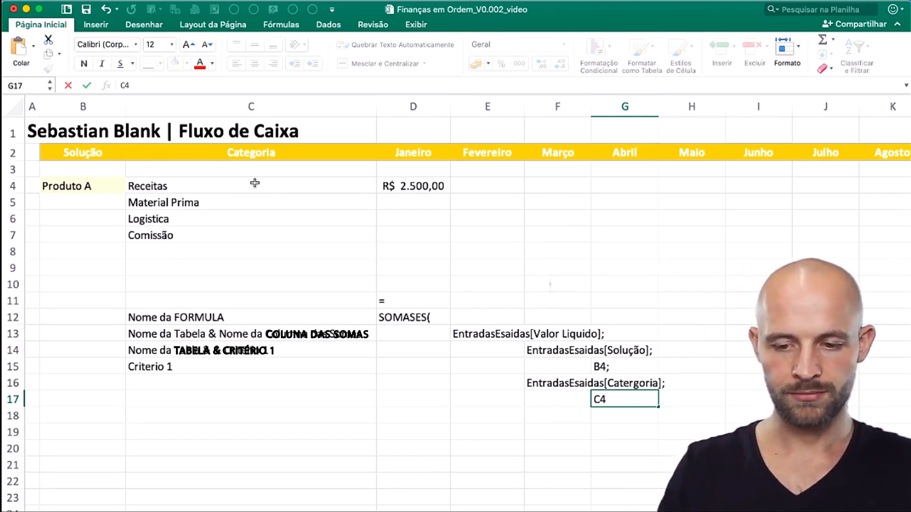
pyautogui.write(')')
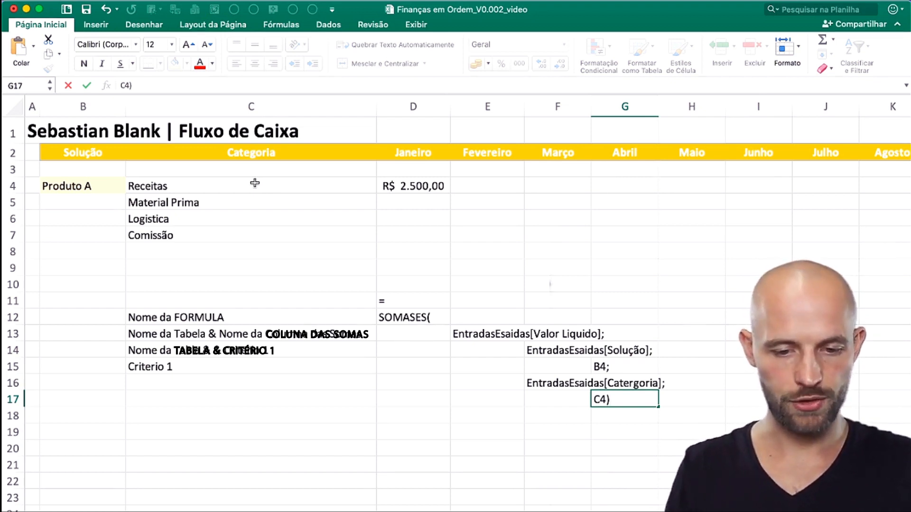
pyautogui.press('Return')
# - Copy the two criterion labels in C14:C15 into C16:C17
pyautogui.moveTo(227, 353); pyautogui.dragTo(231, 365)
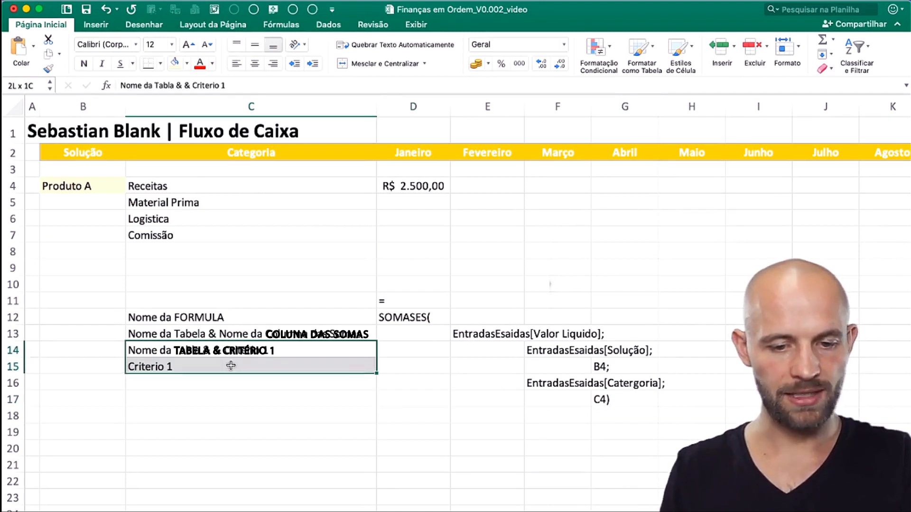
pyautogui.hotkey('ctrl', 'c')
pyautogui.click(232, 385)
pyautogui.hotkey('shift', 'Down')
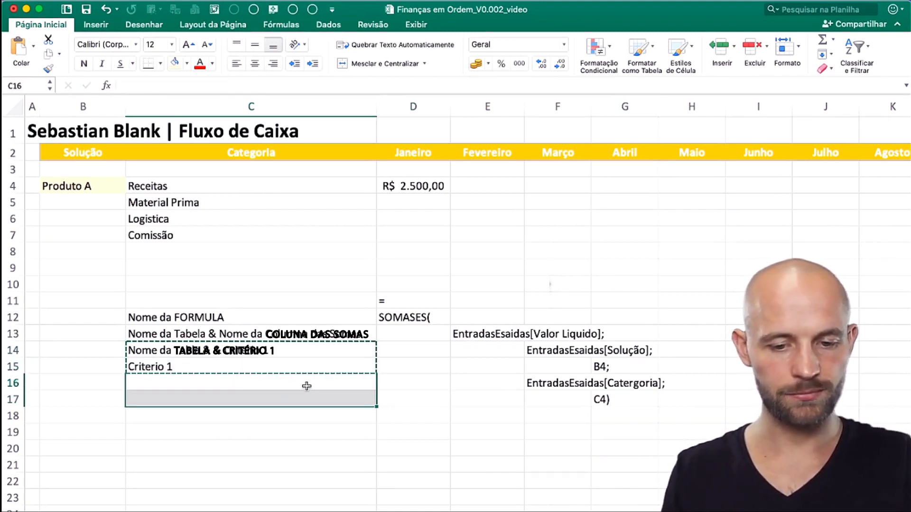
pyautogui.hotkey('ctrl', 'v')
# - Renumber the copied labels in C16 and C17 to "Nome da Tabla & & Criterio 2" and "Criterio 2"
pyautogui.doubleClick(323, 382)
pyautogui.press('BackSpace')
pyautogui.write('2')
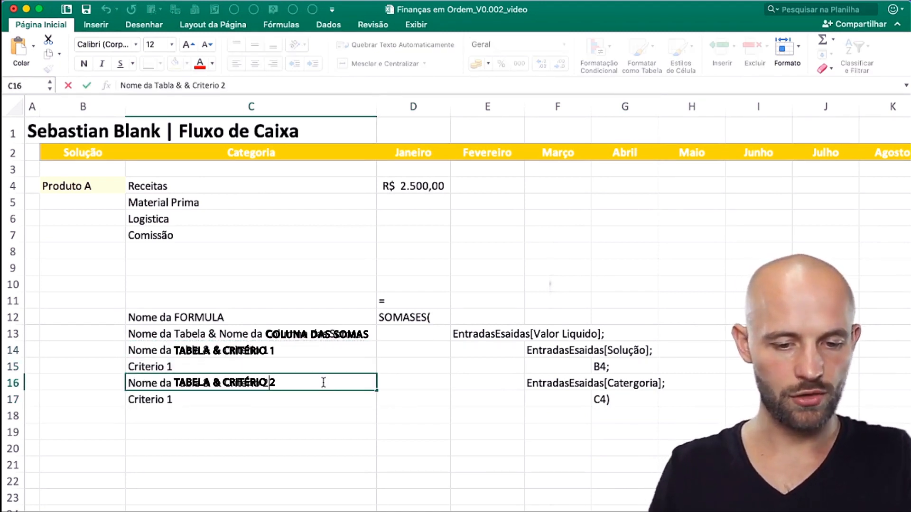
pyautogui.doubleClick(323, 400)
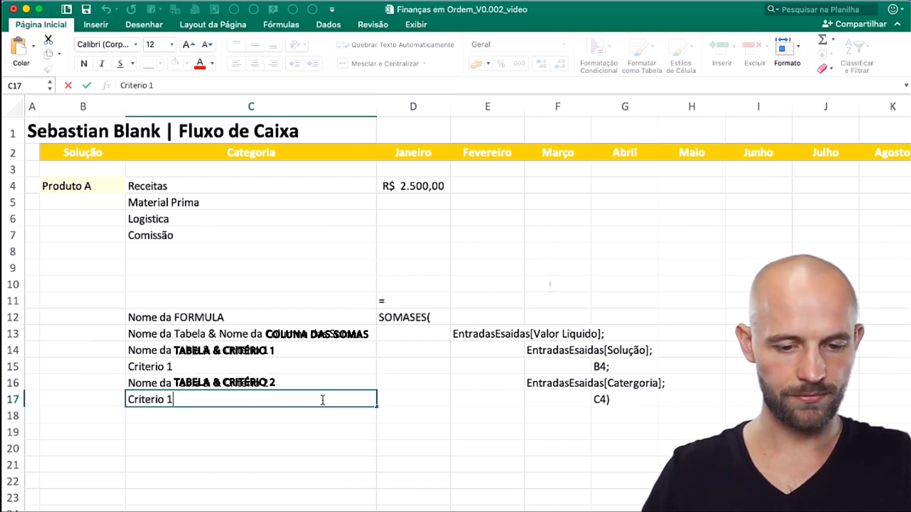
pyautogui.write('2')
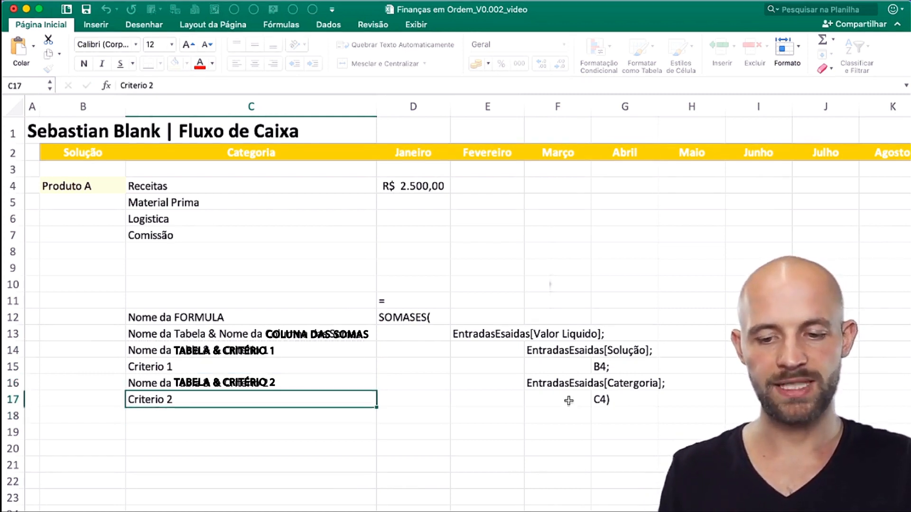
# - Change the category criterion in G17 to "C4;" so that another criterion can follow it
pyautogui.click(619, 402)
pyautogui.doubleClick(620, 402)
pyautogui.press('BackSpace')
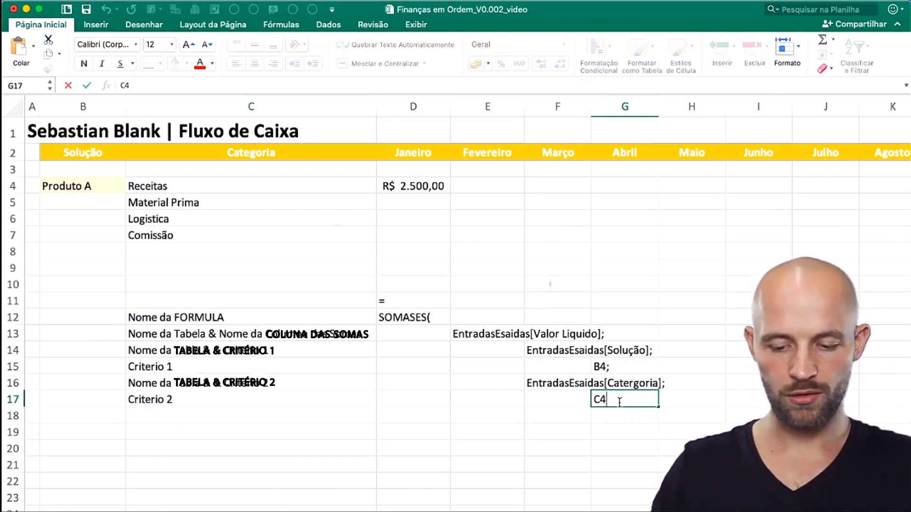
pyautogui.write(';')
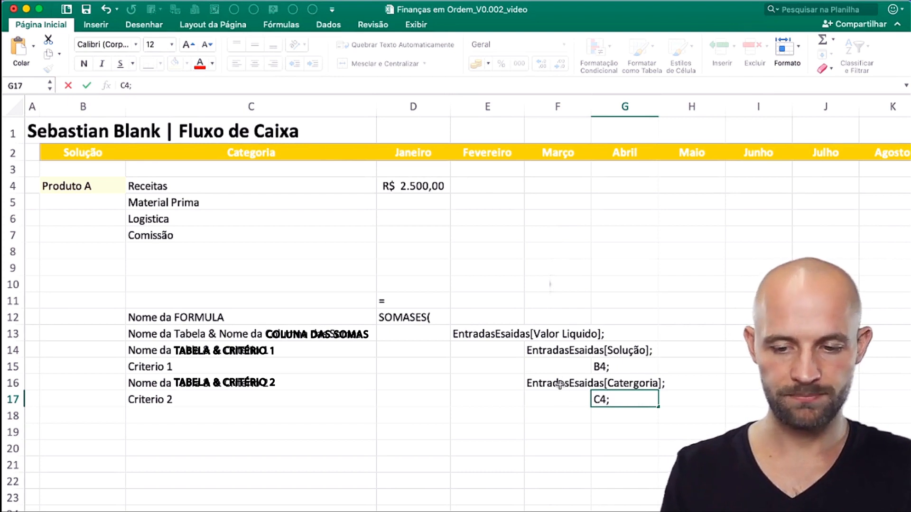
pyautogui.press('Return')
# - Copy the Criterio 2 block C16:G17 into the two rows directly beneath it, C18:G19
pyautogui.moveTo(142, 383); pyautogui.dragTo(600, 399)
pyautogui.press('super+c')
pyautogui.press('Down')
pyautogui.press('Down')
pyautogui.keyDown('shift'); pyautogui.click(621, 430); pyautogui.keyUp('shift')
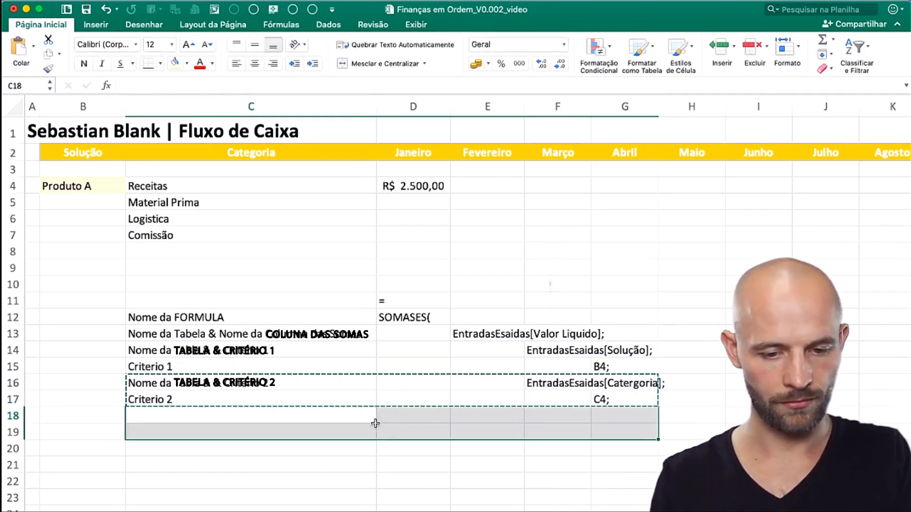
pyautogui.press('super+v')
# - Renumber the copied labels in C18 and C19 to "Nome da Tabla & & Criterio 3" and "Criterio 3"
pyautogui.doubleClick(345, 414)
pyautogui.press('BackSpace')
pyautogui.write('3')
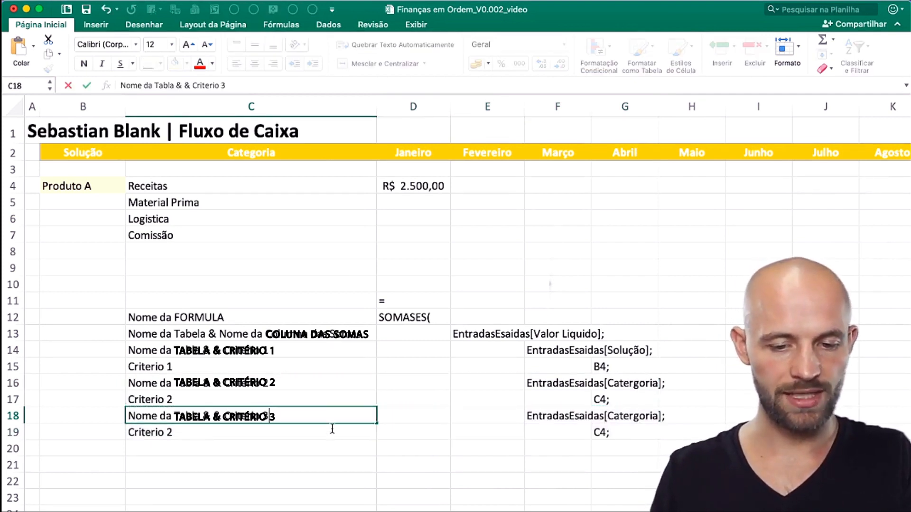
pyautogui.doubleClick(332, 429)
pyautogui.press('BackSpace')
pyautogui.write('3')
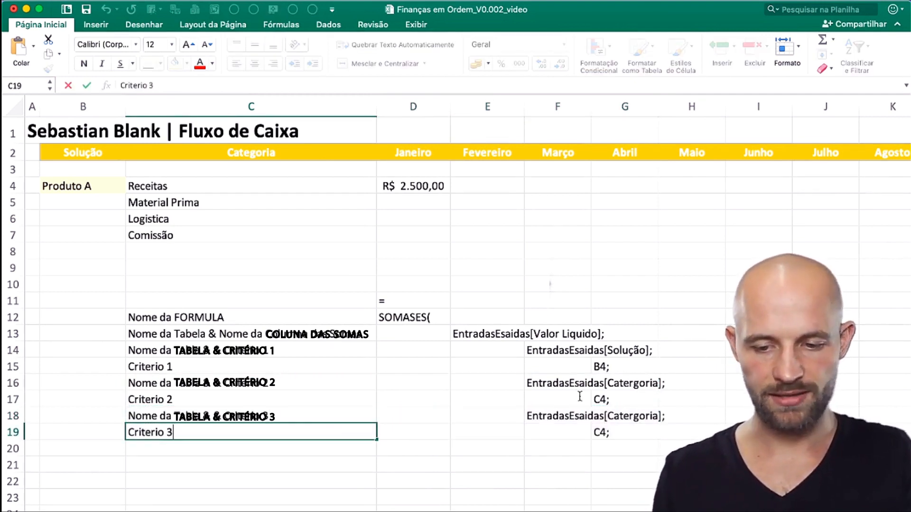
pyautogui.press('Return')
# - Change the column name in the criterion range in F18 to Mês, giving "EntradasEsaidas[Mês];"
pyautogui.doubleClick(556, 415)
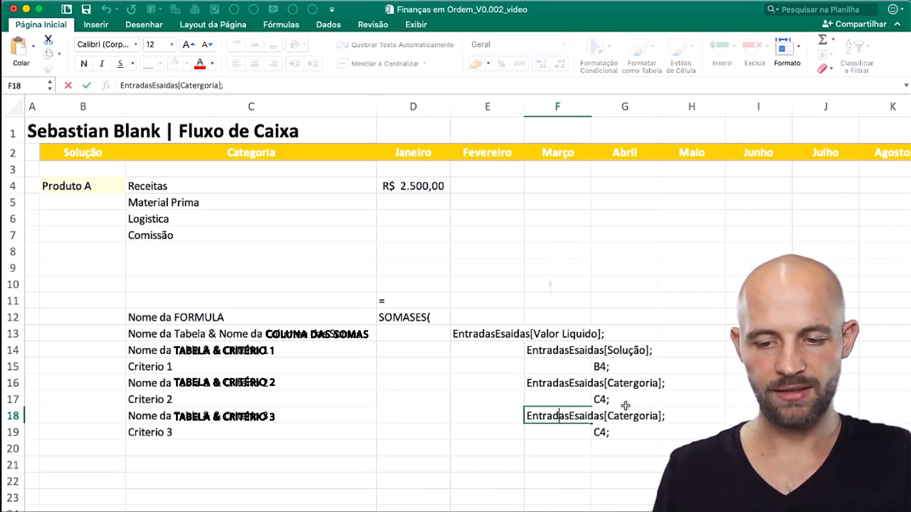
pyautogui.moveTo(608, 416); pyautogui.dragTo(640, 418)
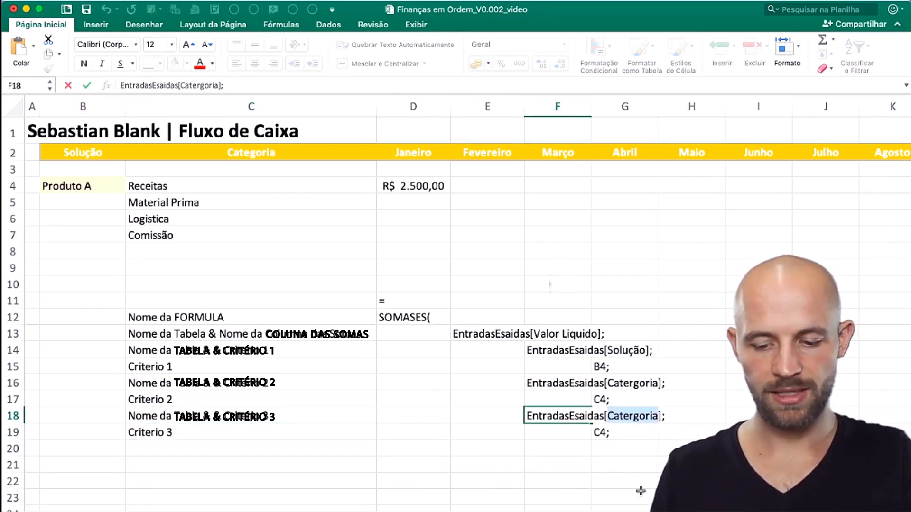
pyautogui.write('Mês')
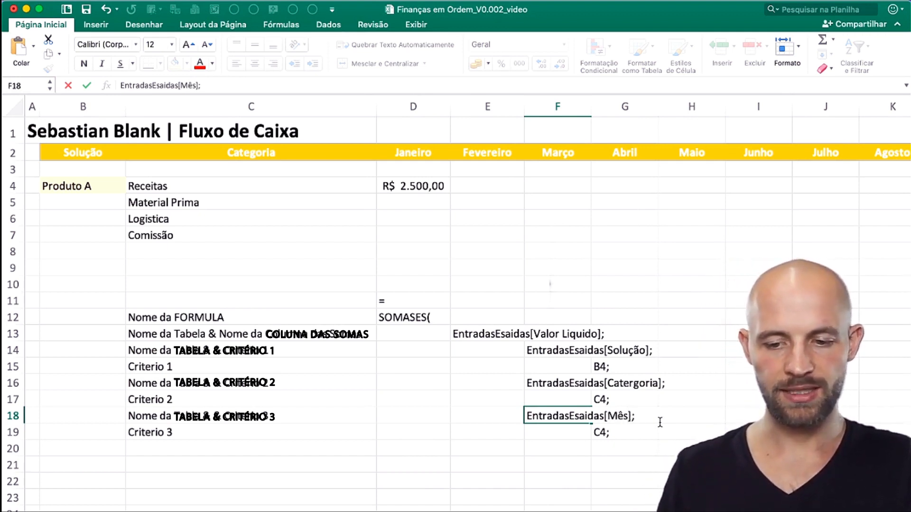
pyautogui.press('Return')
# - Replace the third criterion reference in G19 with "D2)", pointing to the Janeiro header and closing the formula
pyautogui.click(626, 433)
pyautogui.write('C')
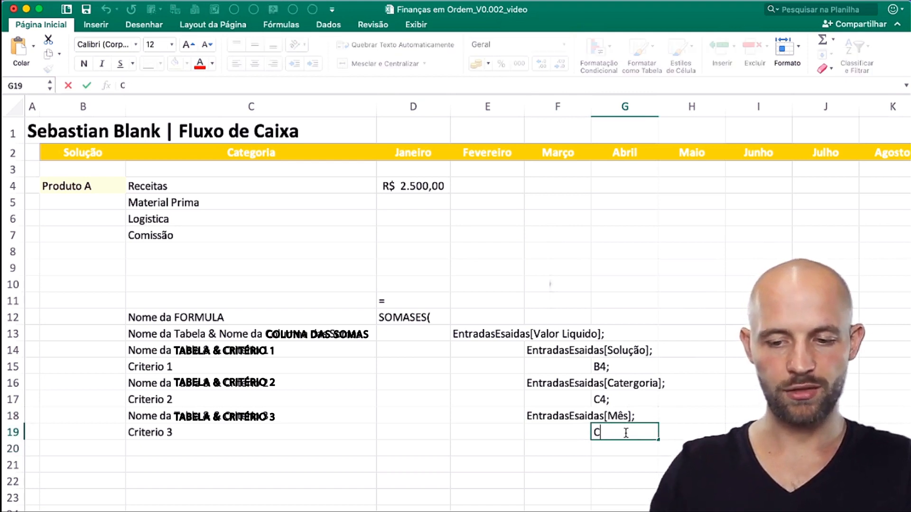
pyautogui.press('BackSpace')
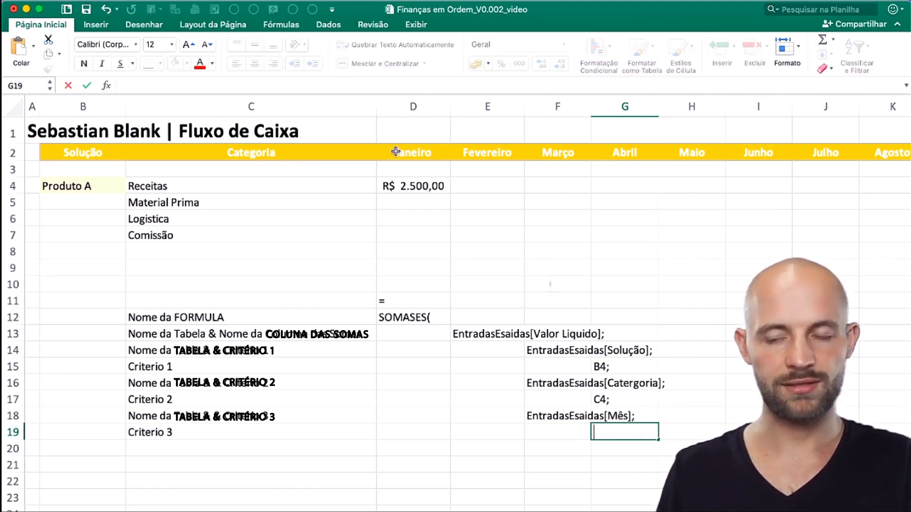
pyautogui.write('D2)')
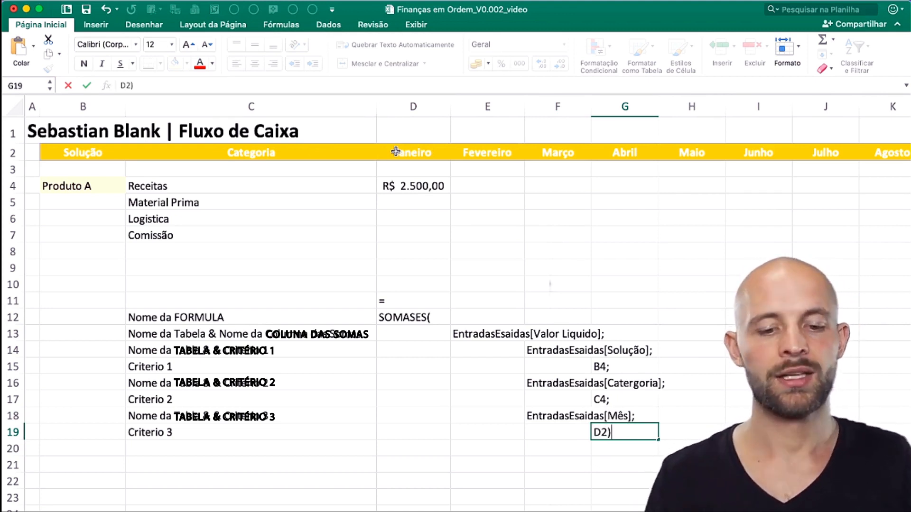
pyautogui.press('Return')
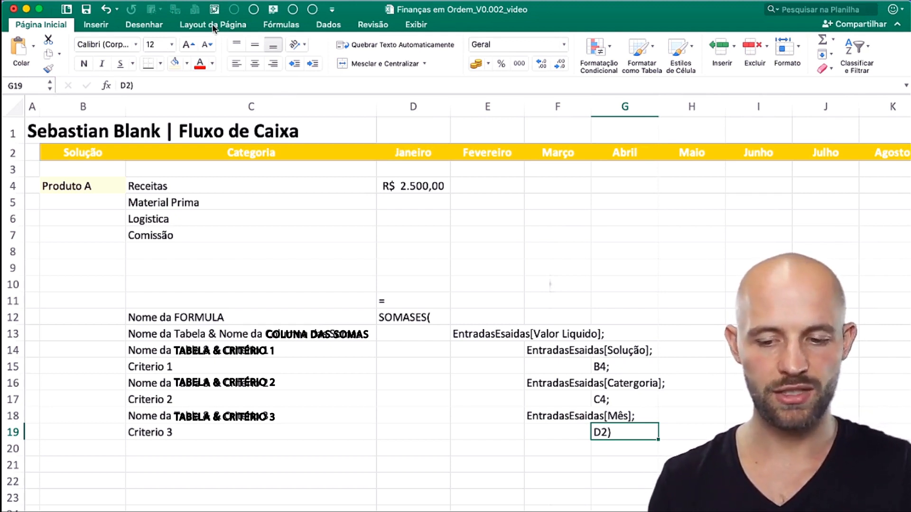
# - Replace the closing parenthesis of the SOMASES formula in D4 with a semicolon and a reference to the EntradasEsaidas table
pyautogui.click(408, 189)
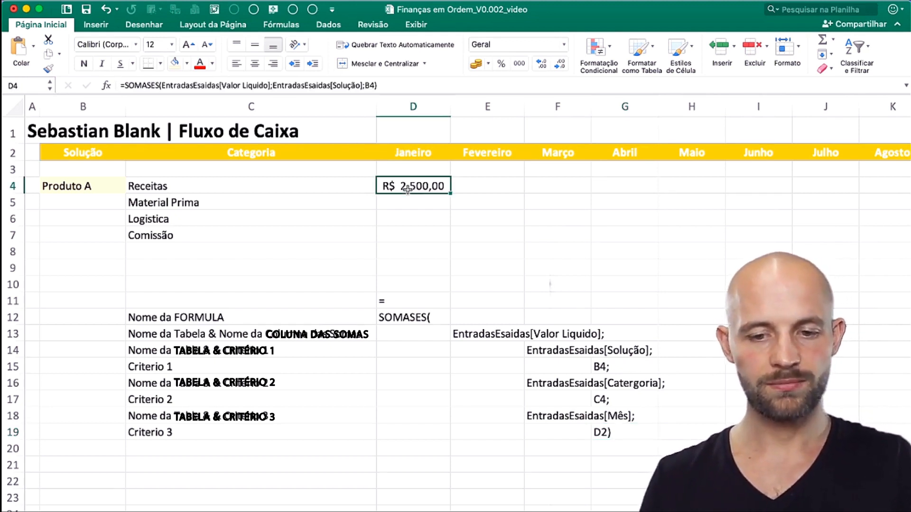
pyautogui.click(426, 89)
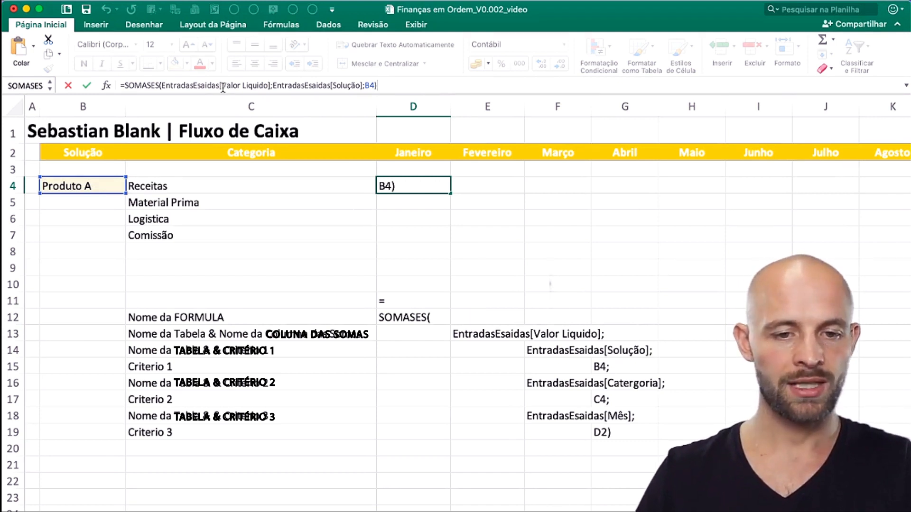
pyautogui.moveTo(161, 87); pyautogui.dragTo(268, 79)
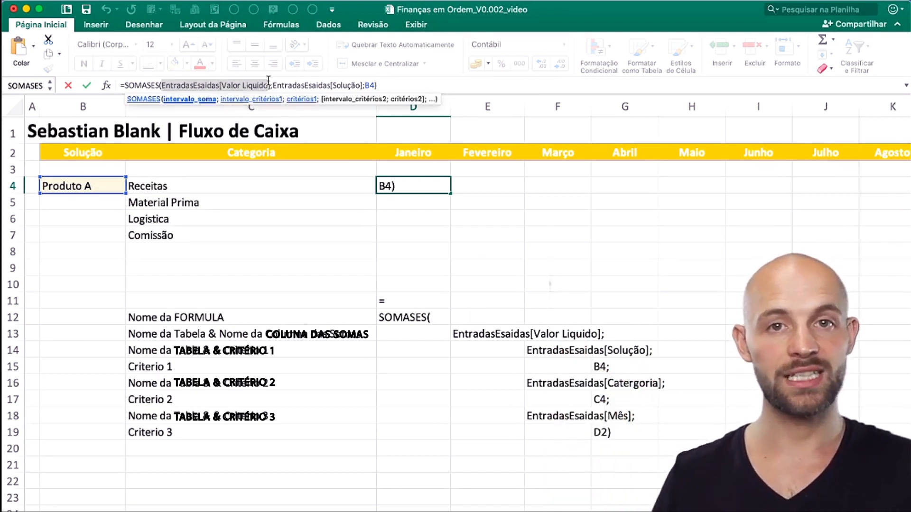
pyautogui.moveTo(273, 85); pyautogui.dragTo(363, 95)
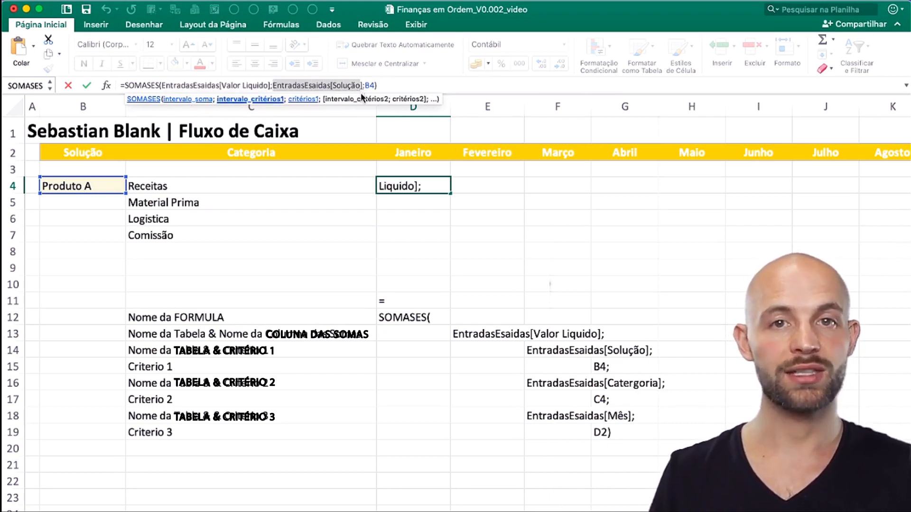
pyautogui.click(390, 86)
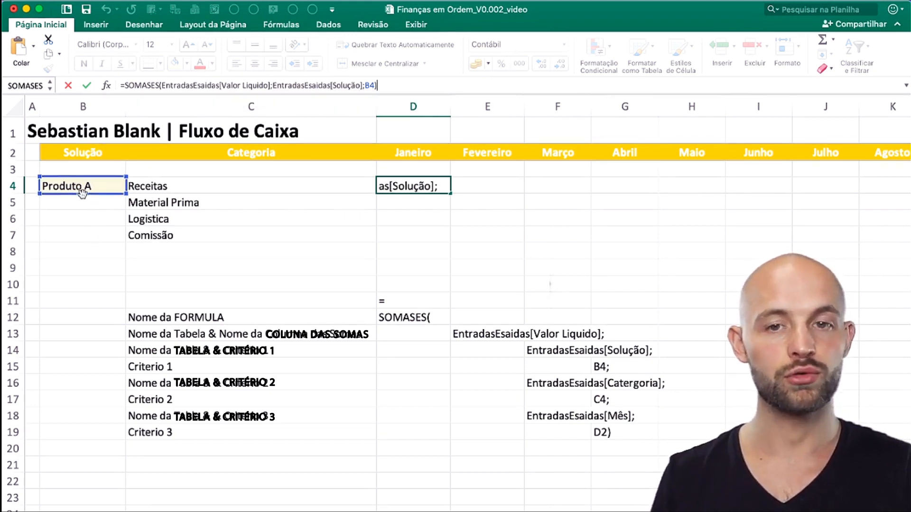
pyautogui.press('BackSpace')
pyautogui.write(';')
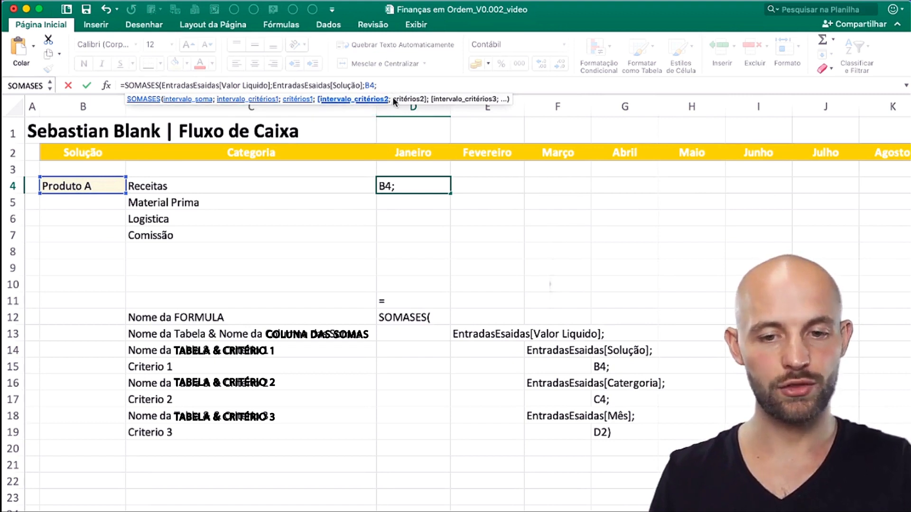
pyautogui.write('ent')
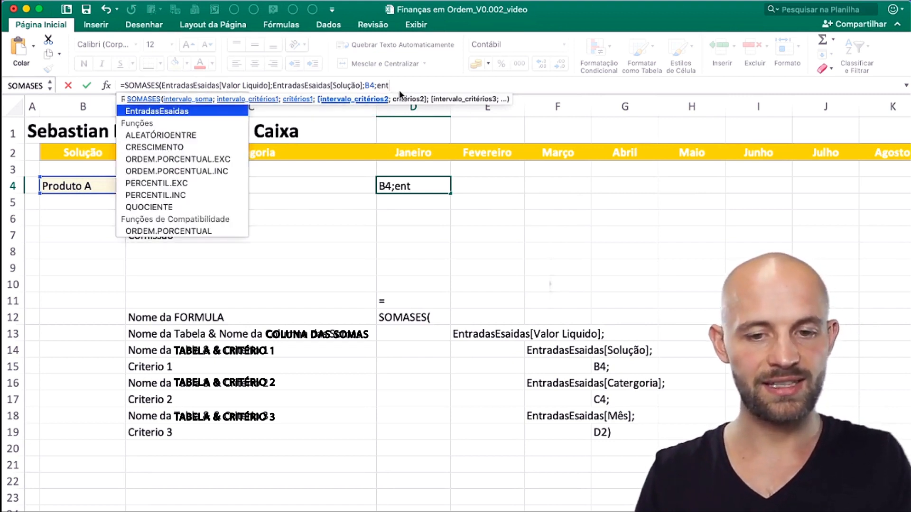
pyautogui.press('Tab')
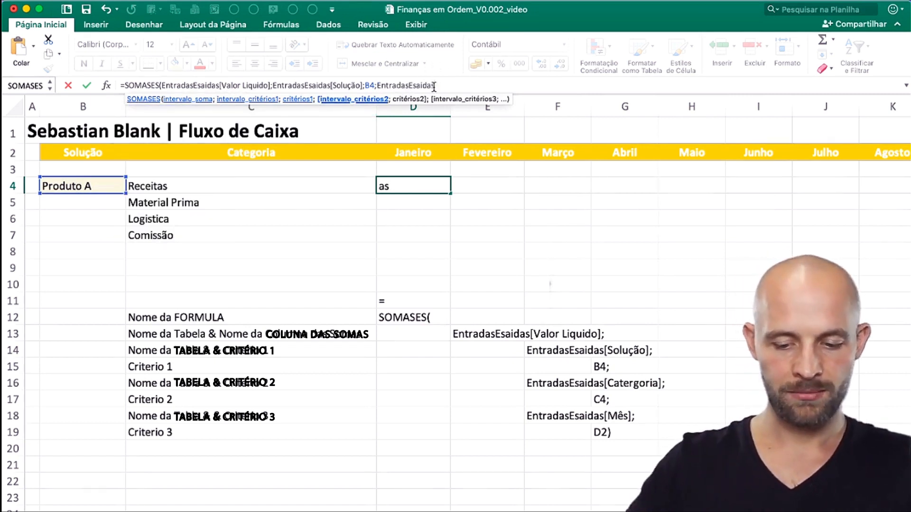
# - Specify the Categoria column as the second criterion range in D4's formula, with the Receitas cell C4 as its criterion
pyautogui.write('[')
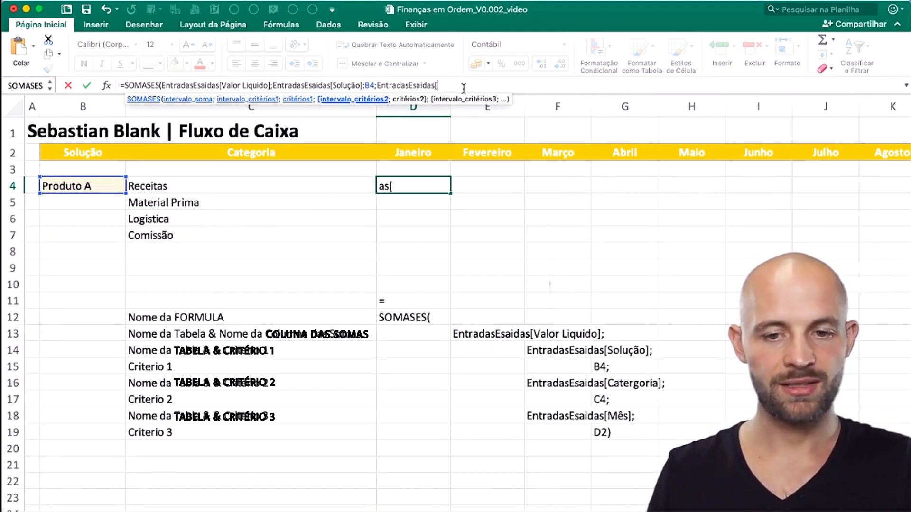
pyautogui.write('ca')
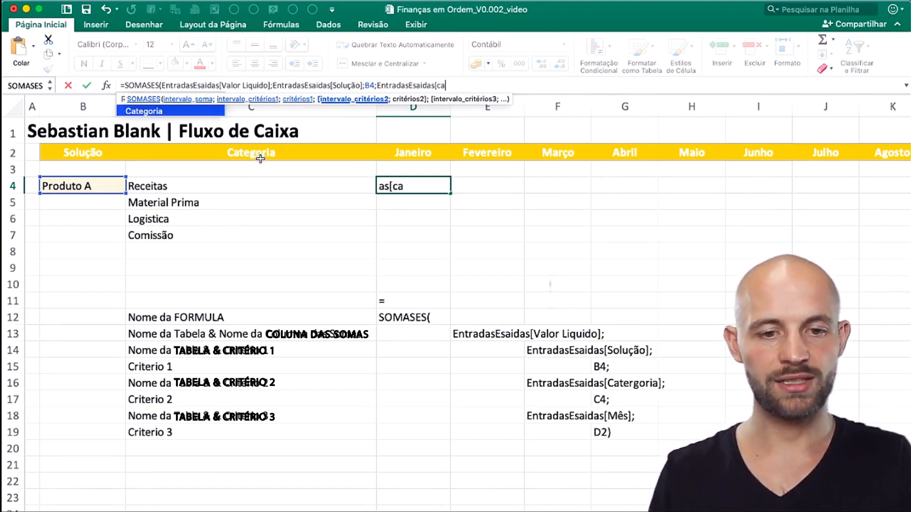
pyautogui.doubleClick(158, 113)
pyautogui.write(';')
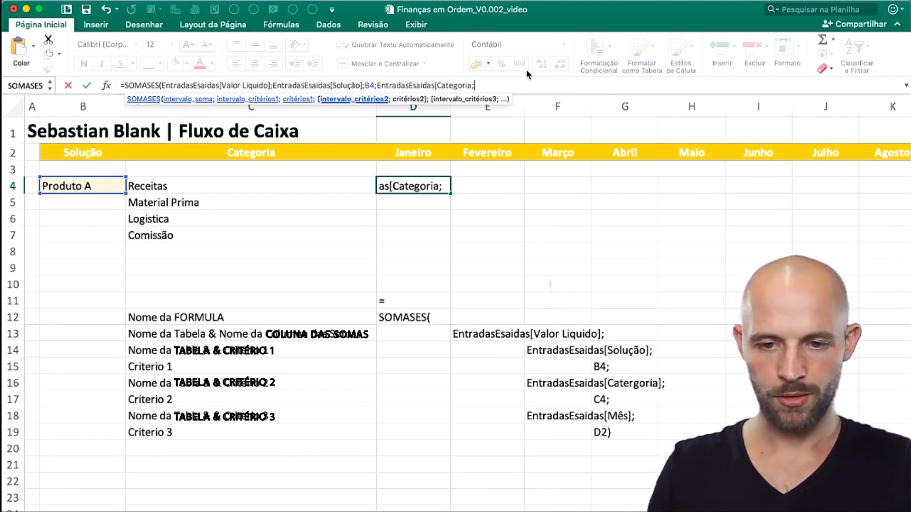
pyautogui.click(205, 187)
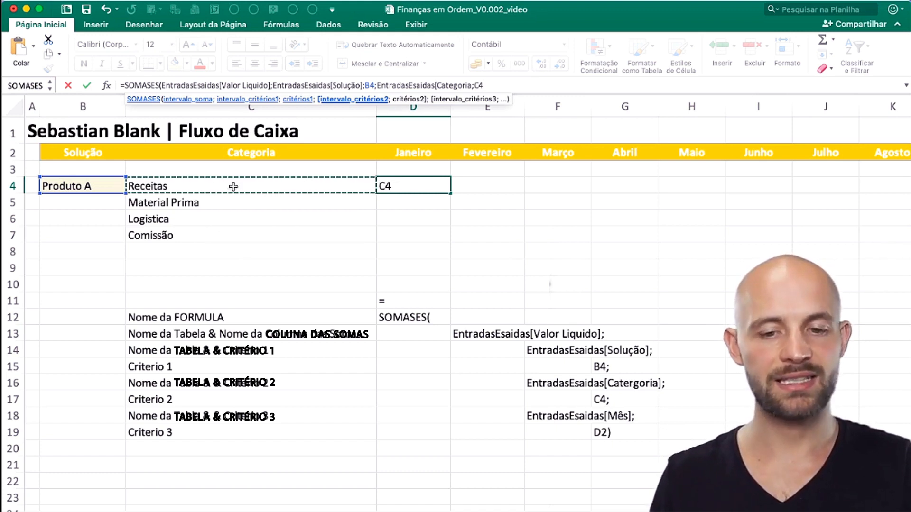
pyautogui.write(';')
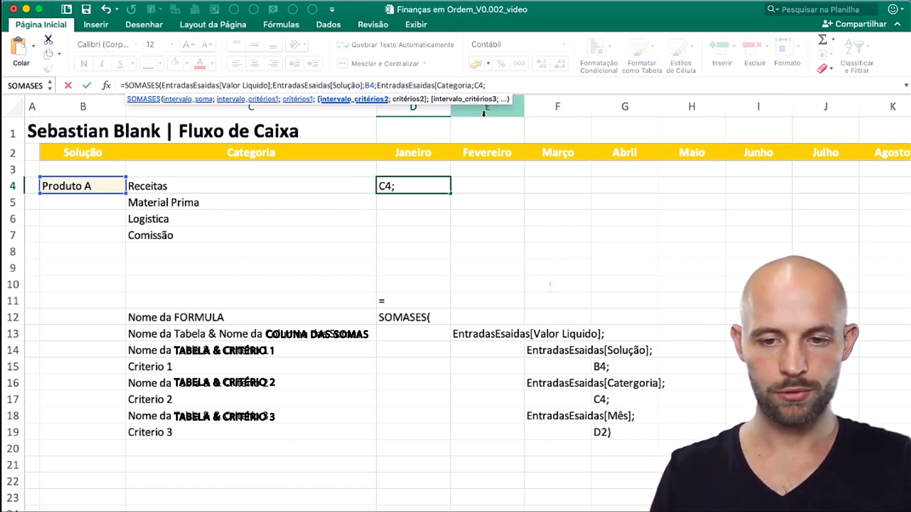
pyautogui.write('en')
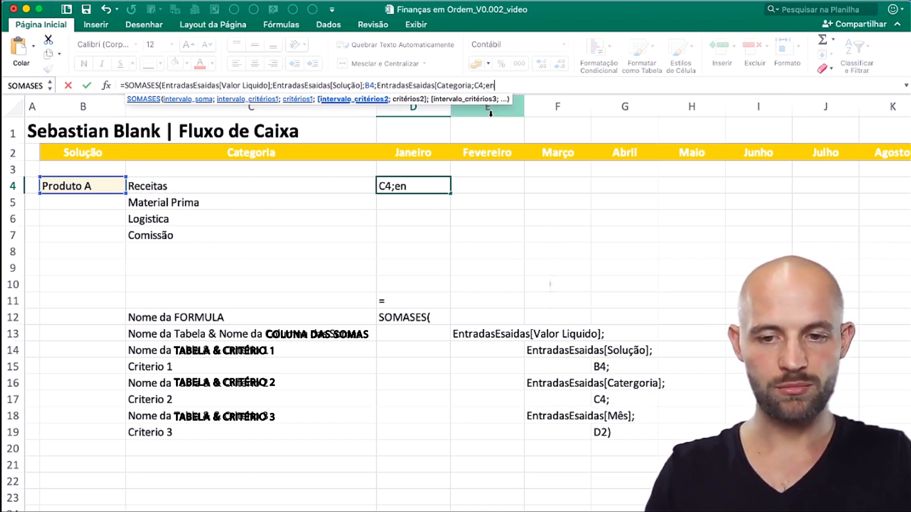
pyautogui.press('BackSpace')
pyautogui.press('BackSpace')
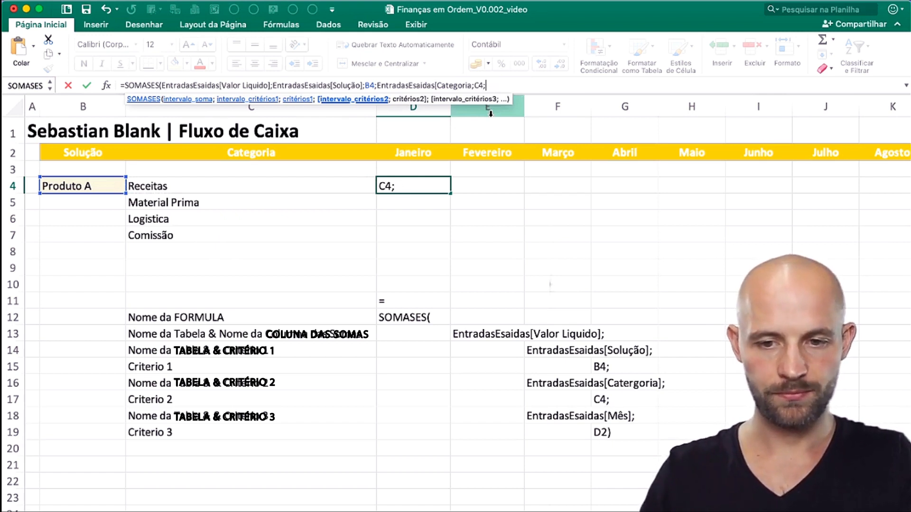
pyautogui.write('en')
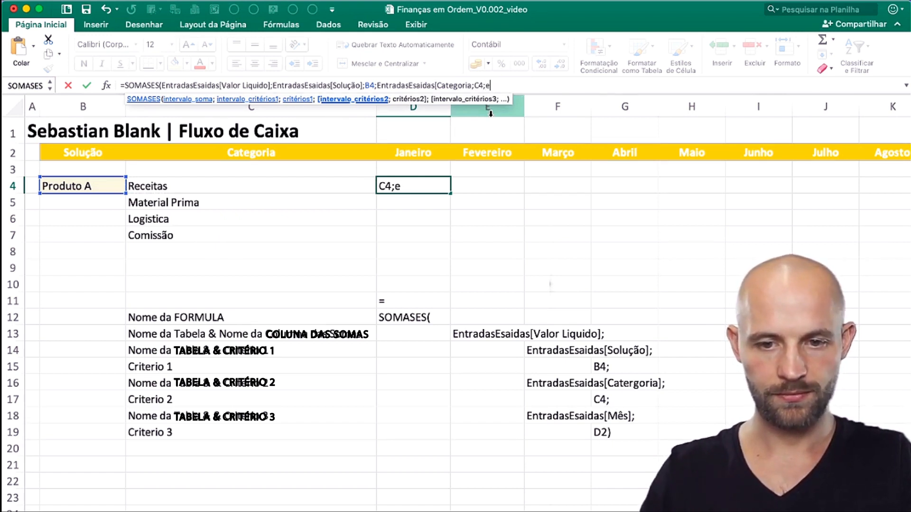
pyautogui.press('BackSpace')
pyautogui.press('BackSpace')
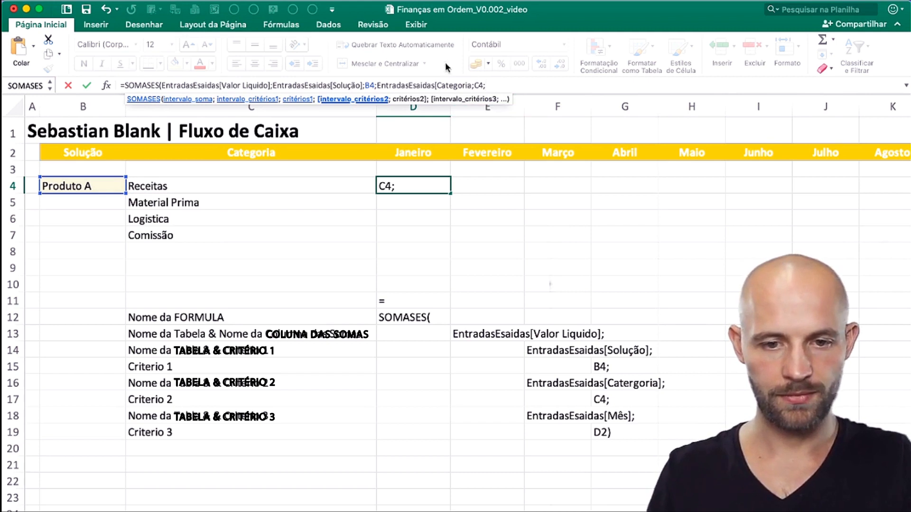
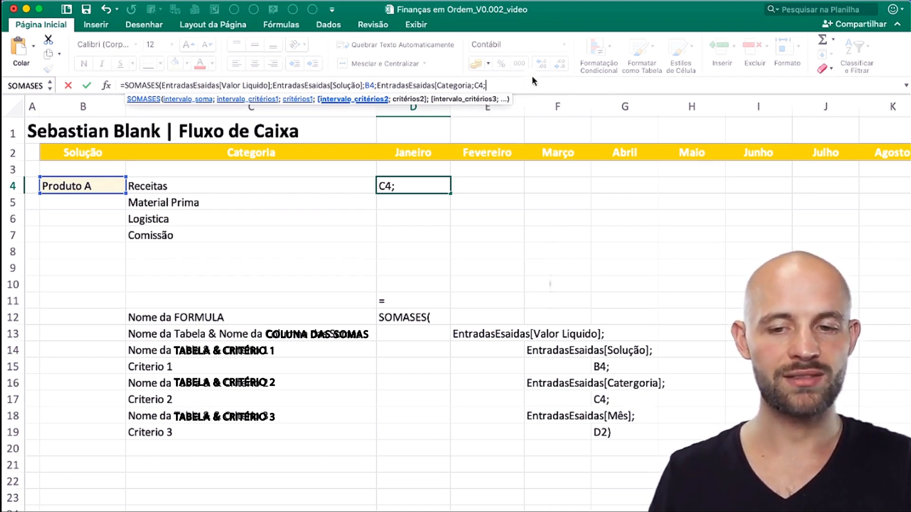
# - Add the missing bracket after Categoria in D4's formula and append EntradasEsaidas[Mês do Pagamento] as the third criterion range
pyautogui.click(471, 85)
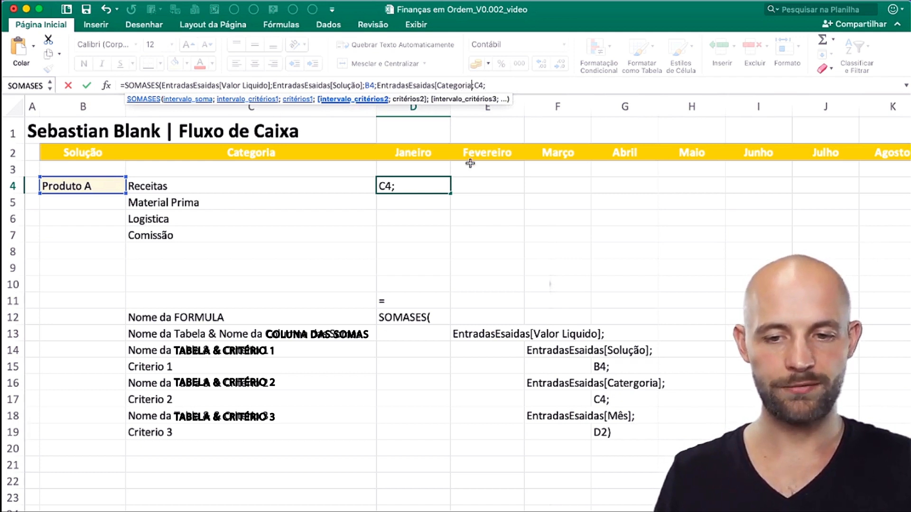
pyautogui.write('];')
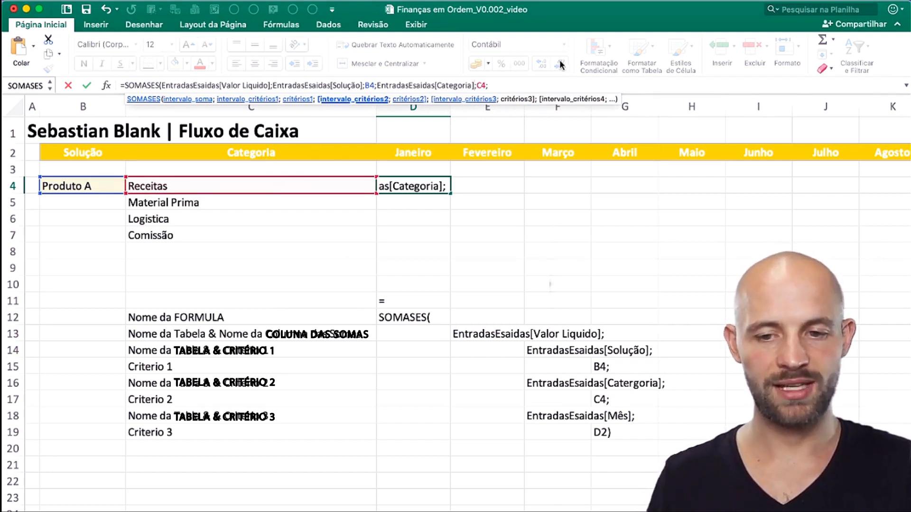
pyautogui.click(500, 84)
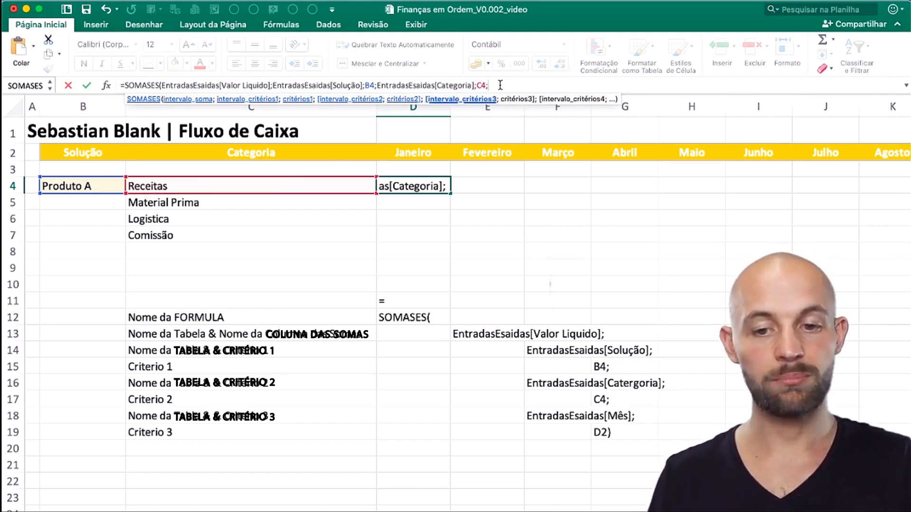
pyautogui.write('en')
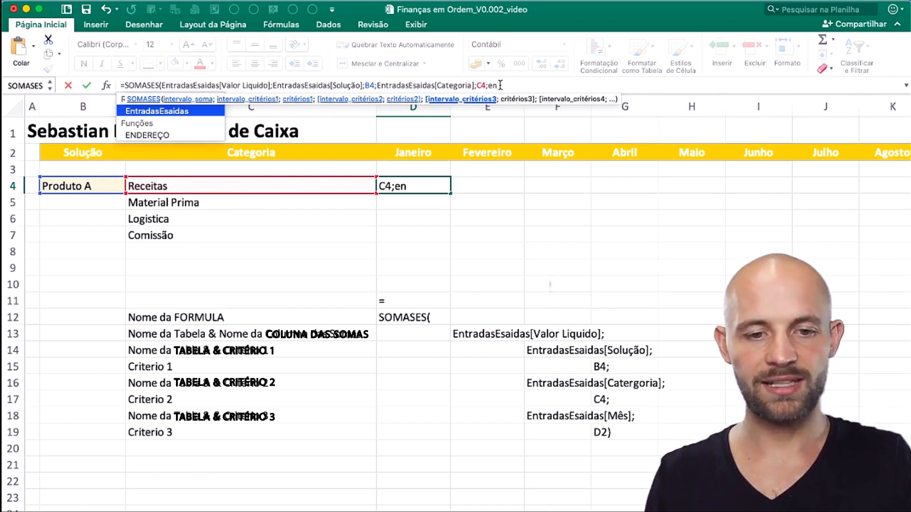
pyautogui.press('Tab')
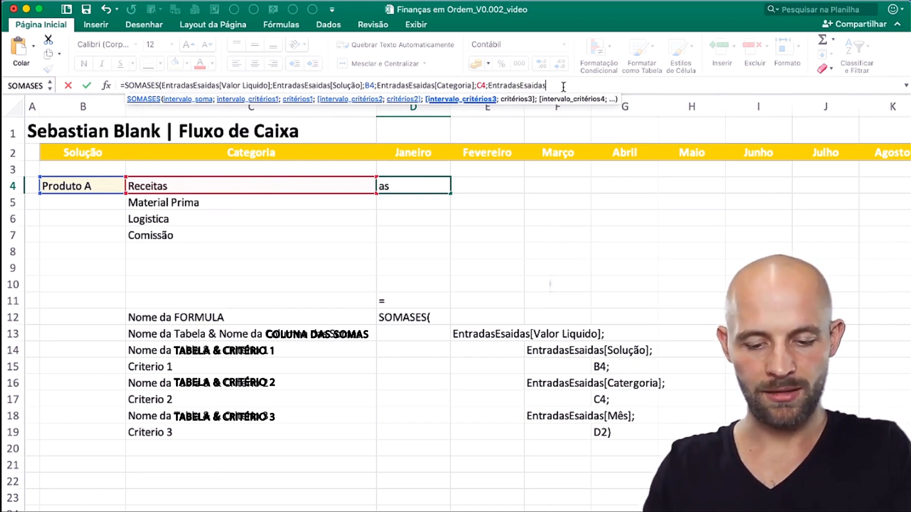
pyautogui.write('[')
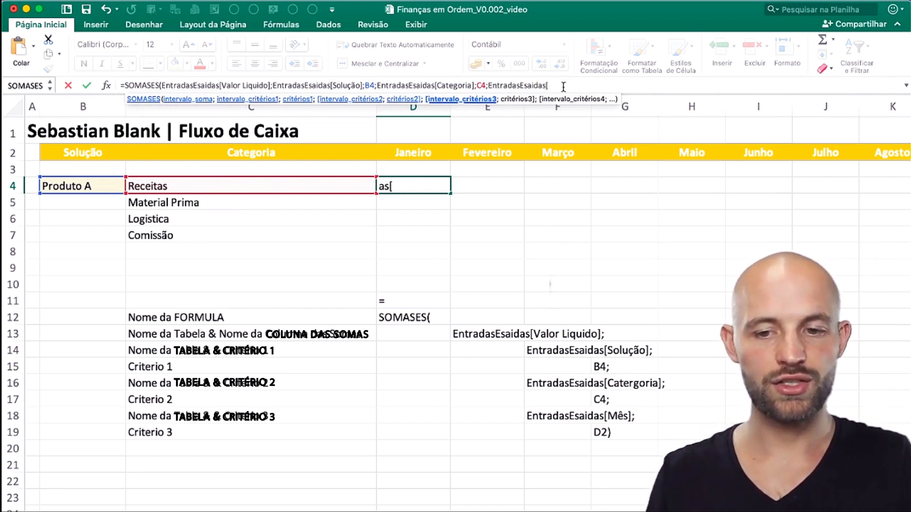
pyautogui.write('Me')
pyautogui.press('BackSpace')
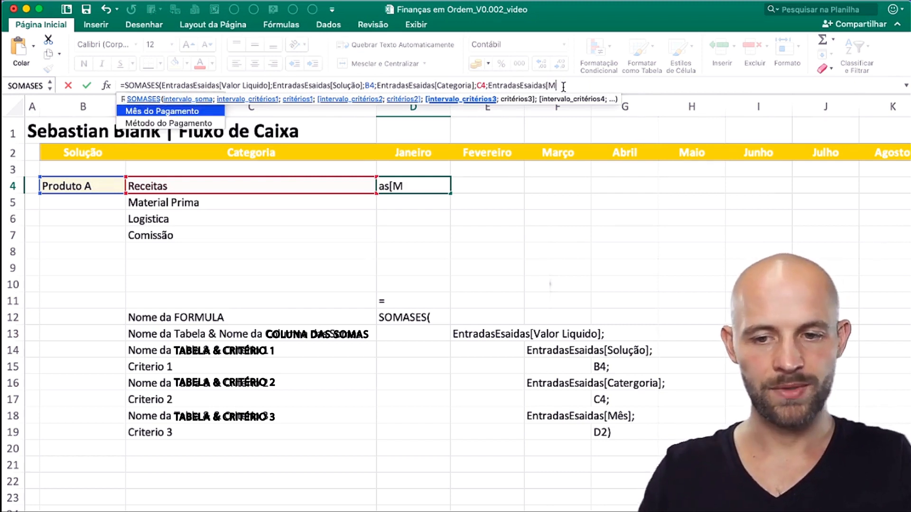
pyautogui.doubleClick(204, 116)
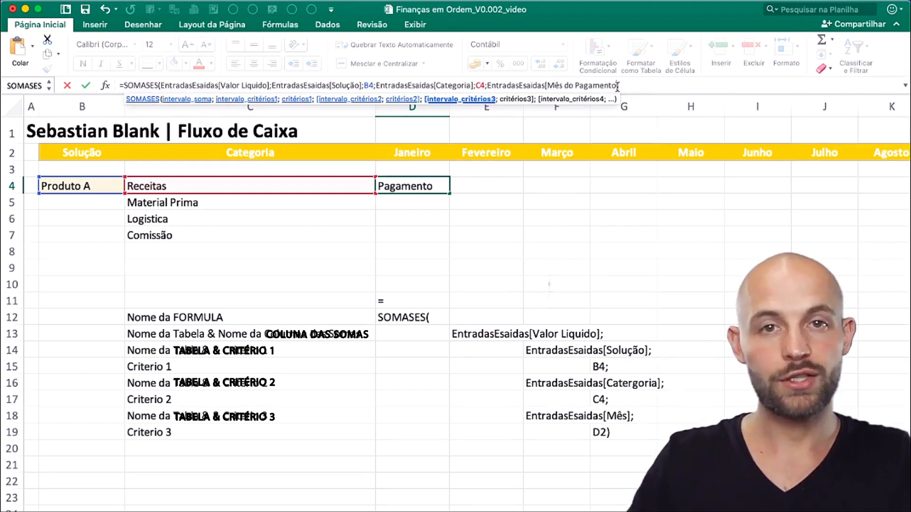
pyautogui.write(']')
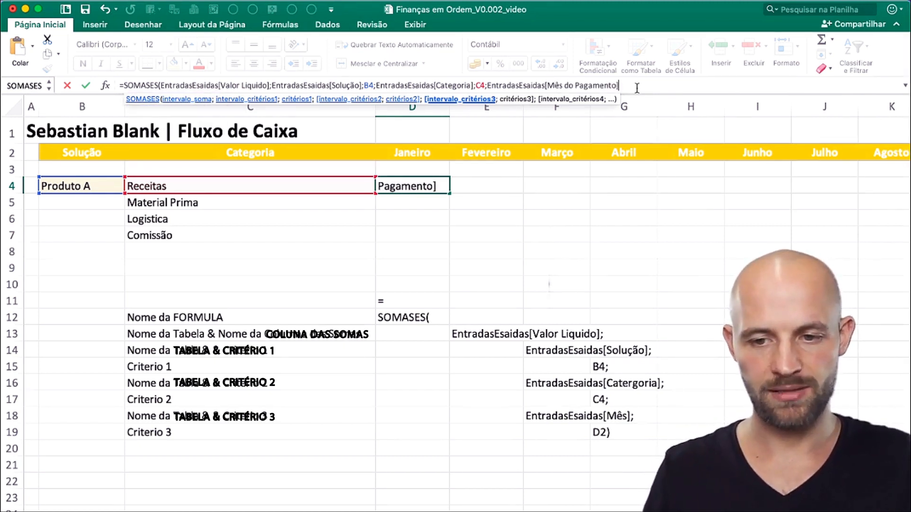
pyautogui.write(';')
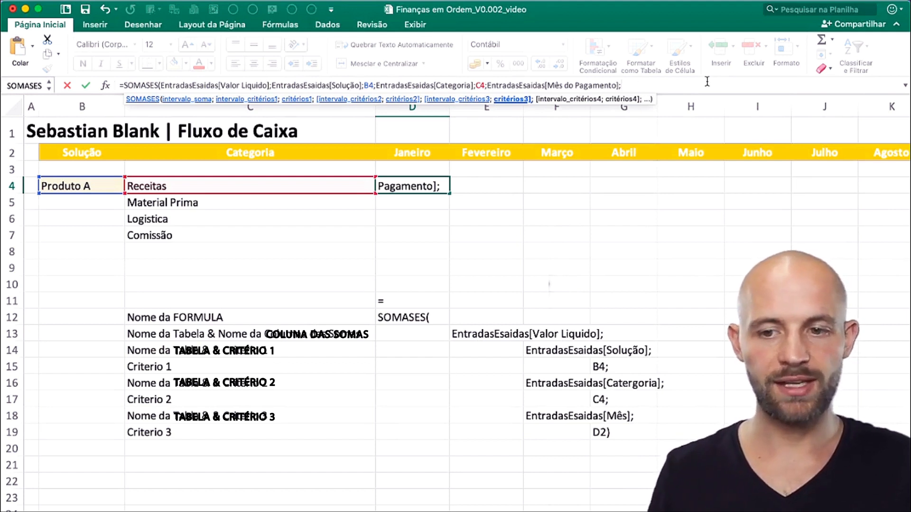
# - Use the Janeiro header D2 as the third criterion, close the parenthesis and commit the formula in D4
pyautogui.click(420, 152)
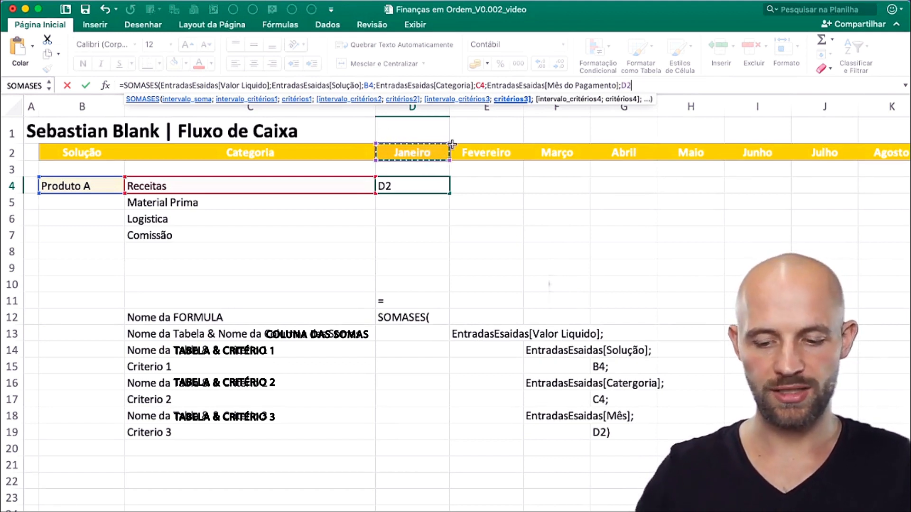
pyautogui.write(')')
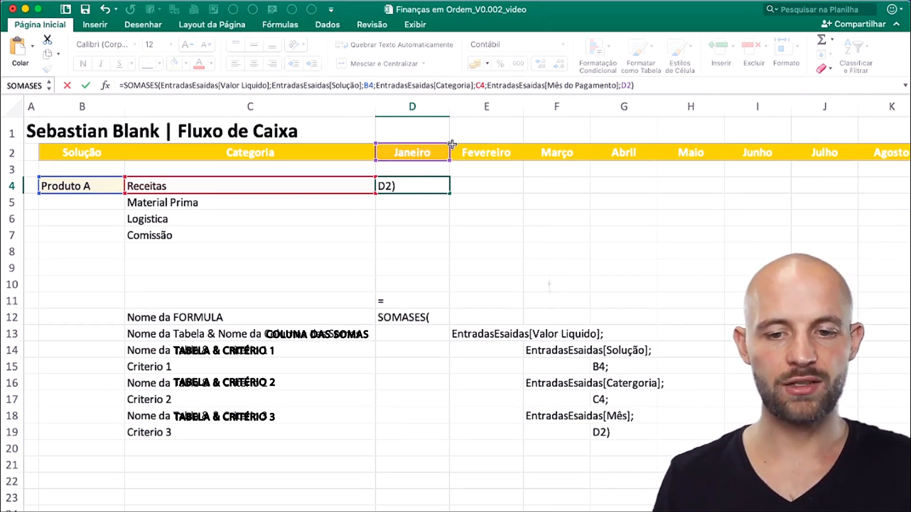
pyautogui.press('Return')
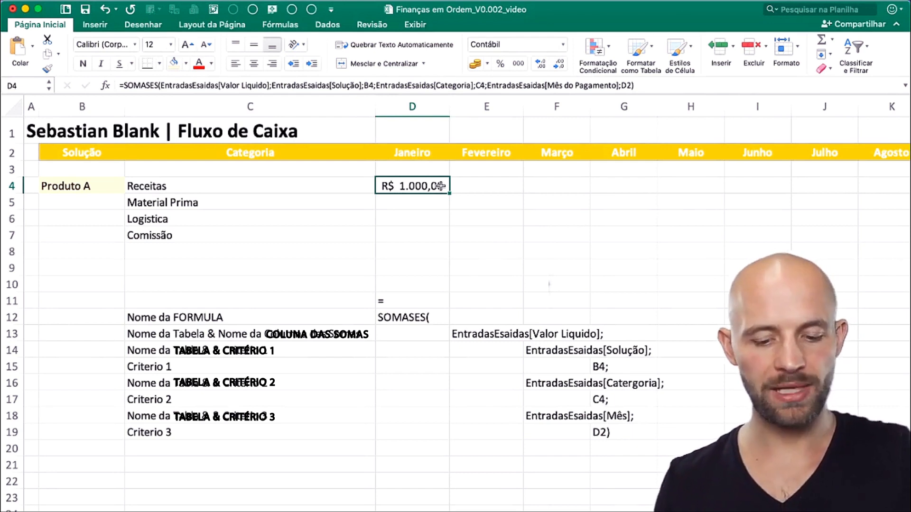
# - Copy the SOMASES formula from D4 into G6 and open the copy to examine its cell references
pyautogui.press('super+c')
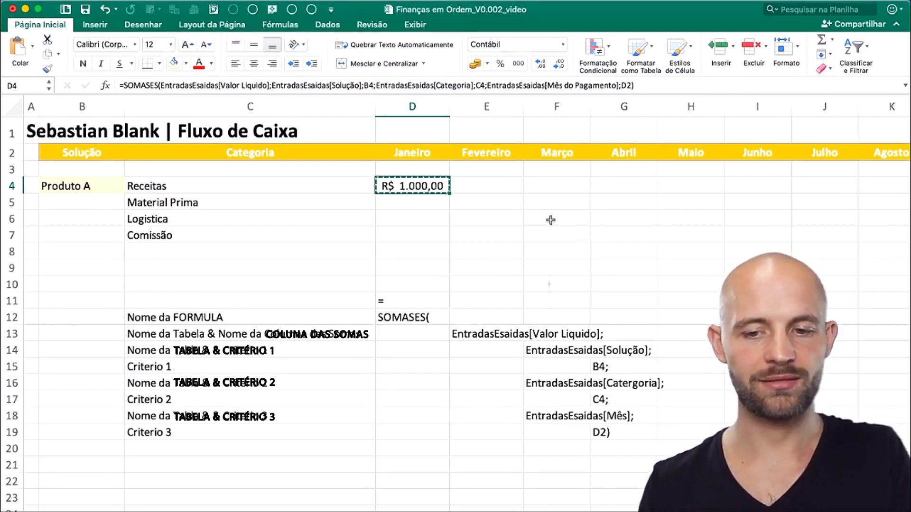
pyautogui.click(608, 222)
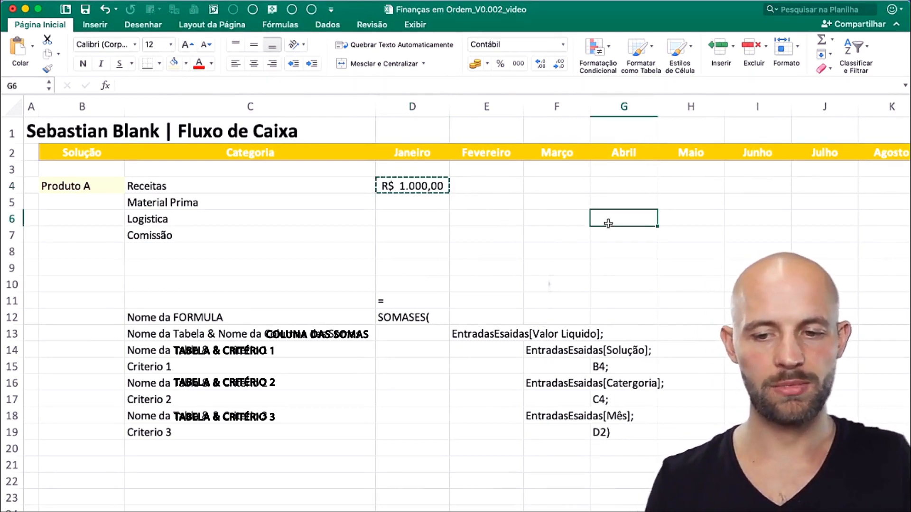
pyautogui.press('super+v')
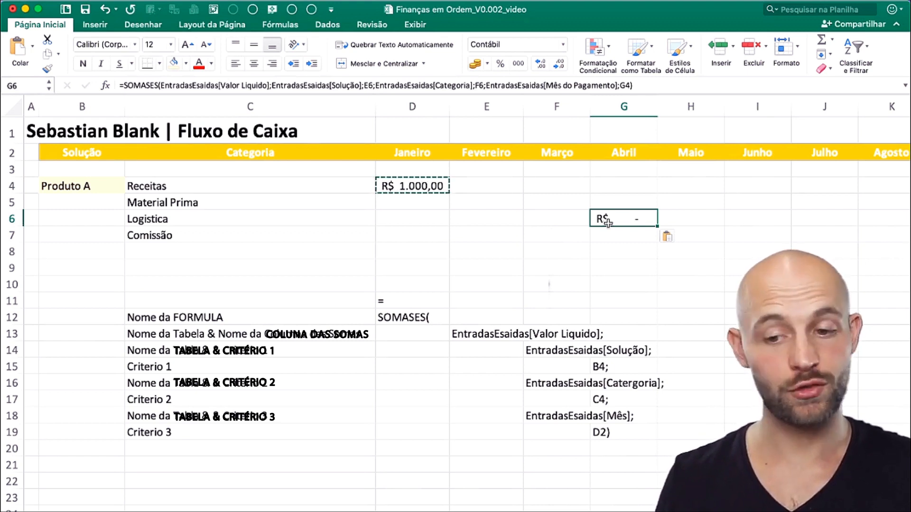
pyautogui.doubleClick(608, 223)
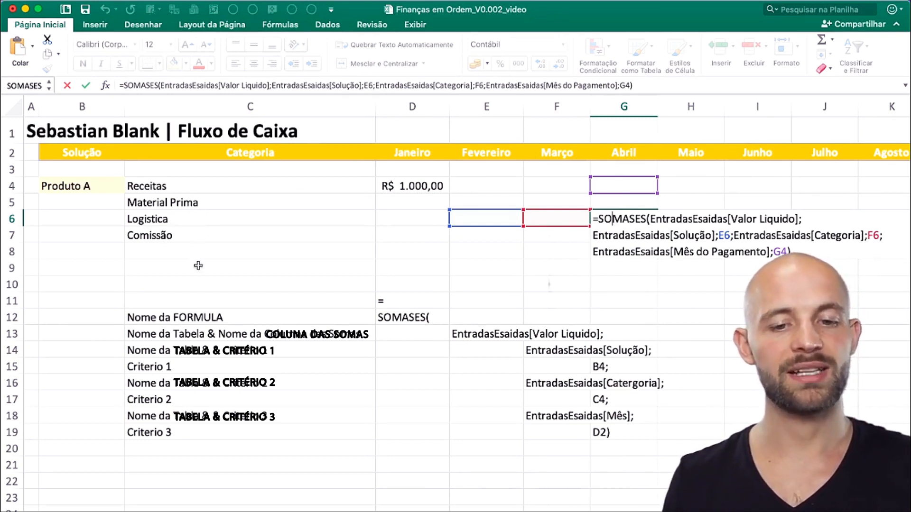
# - Leave the formula in G6 and undo the test copy in that cell
pyautogui.press('Return')
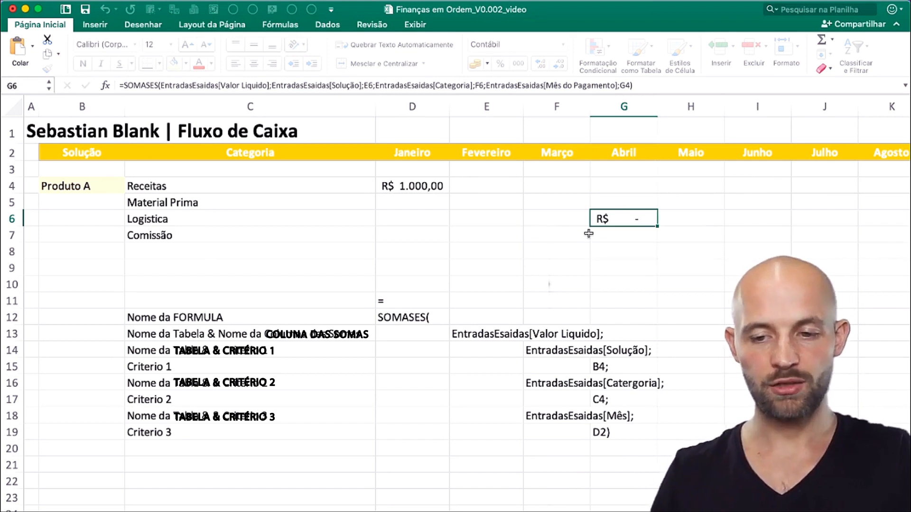
pyautogui.press('super+z')
# - In D4's SOMASES formula, fix both column and row of the Produto A criterion by turning B4 into $B$4
pyautogui.click(416, 187)
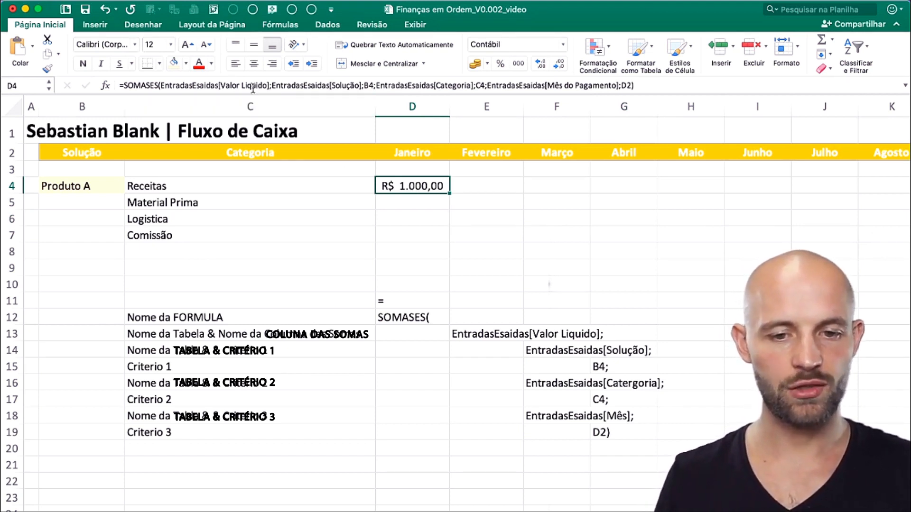
pyautogui.click(309, 86)
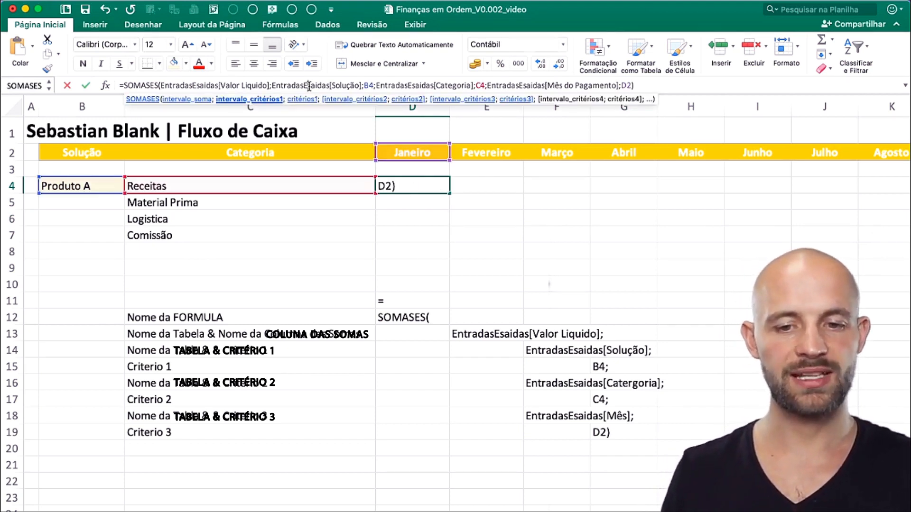
pyautogui.click(371, 87)
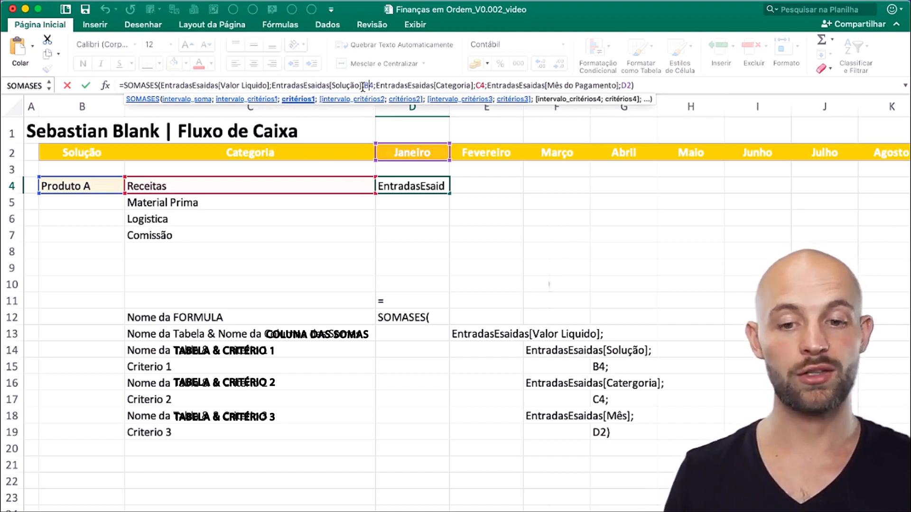
pyautogui.click(363, 87)
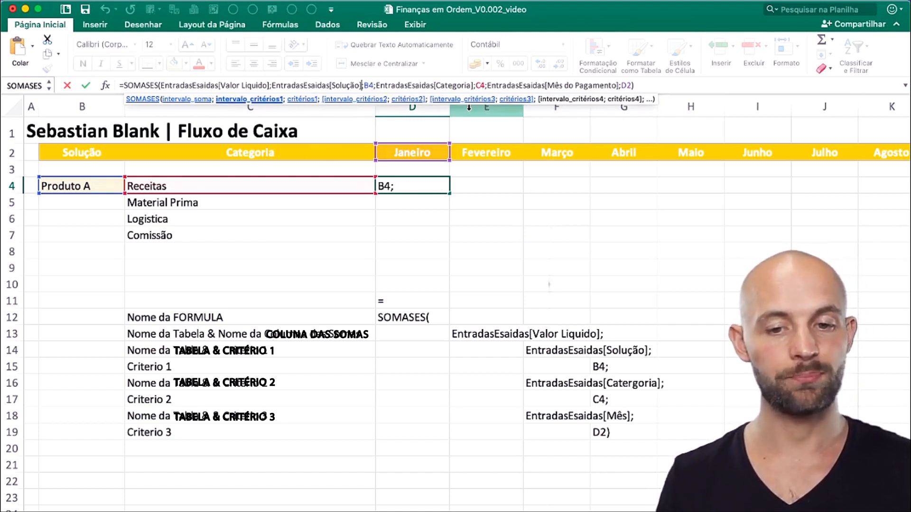
pyautogui.click(365, 86)
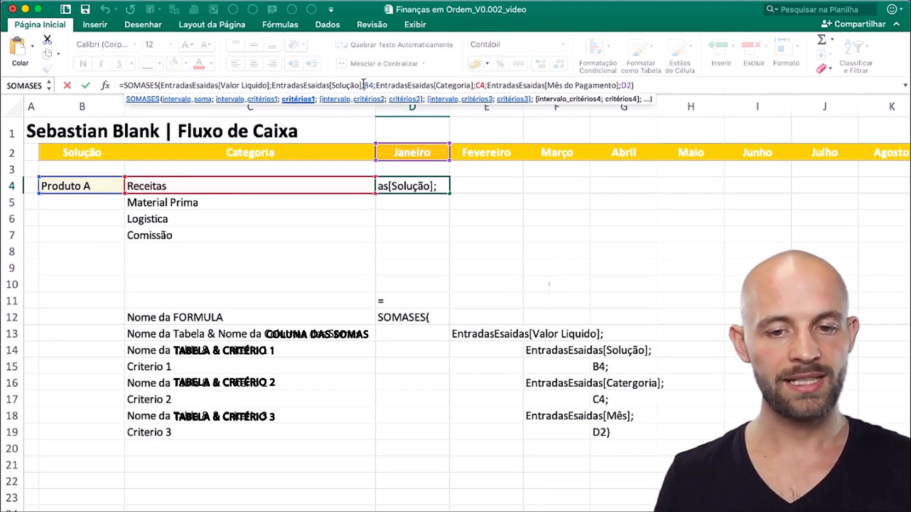
pyautogui.click(364, 85)
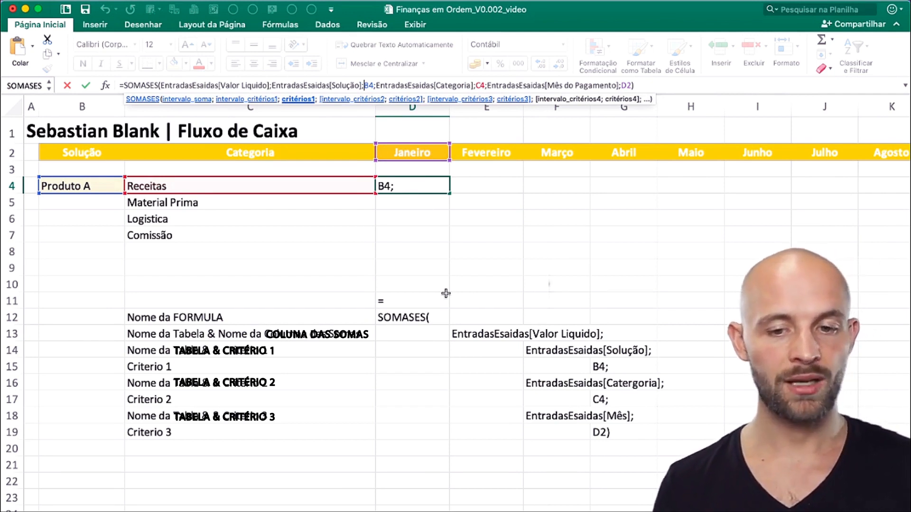
pyautogui.click(368, 87)
pyautogui.write('$')
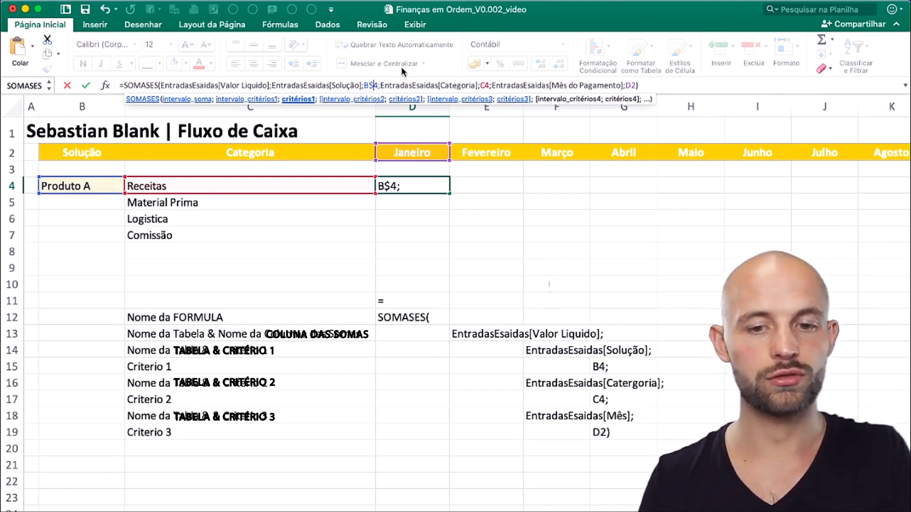
pyautogui.click(364, 86)
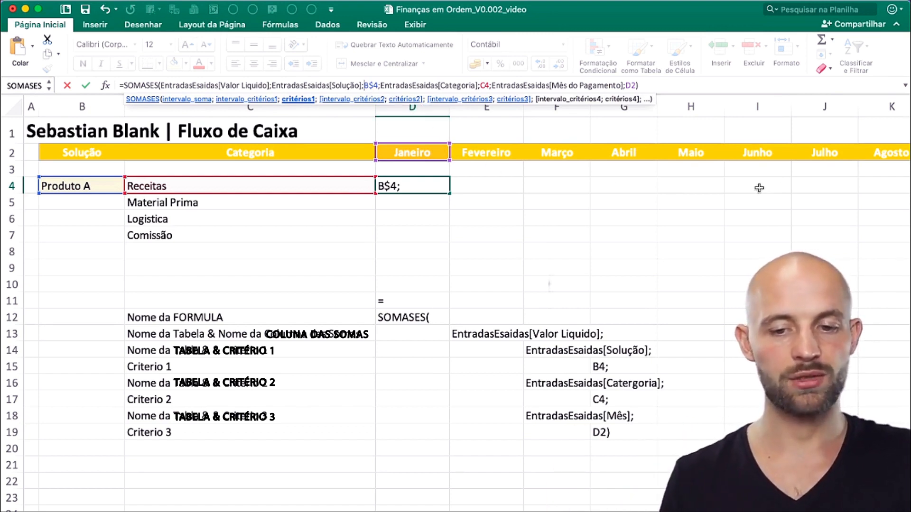
pyautogui.write('$')
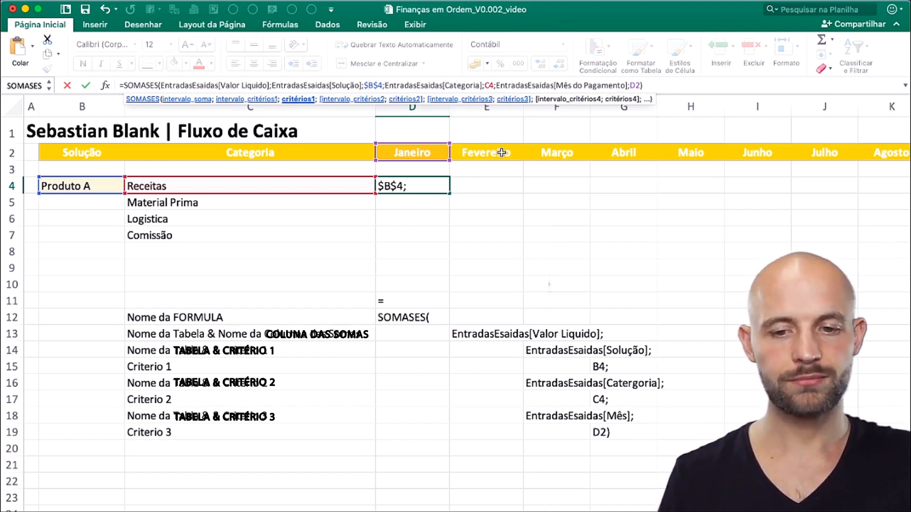
# - Lock the category criterion's column as $C4 and the month criterion's row as D$2, and commit D4's formula
pyautogui.click(487, 85)
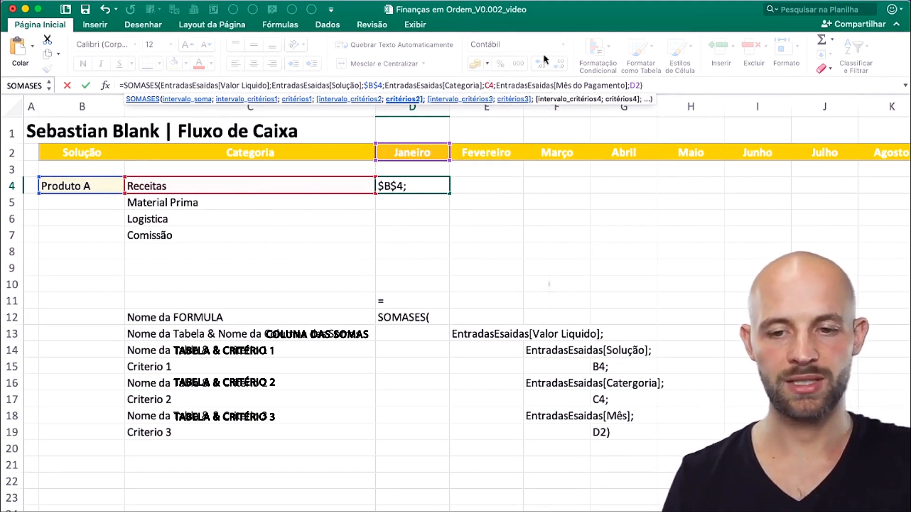
pyautogui.click(486, 86)
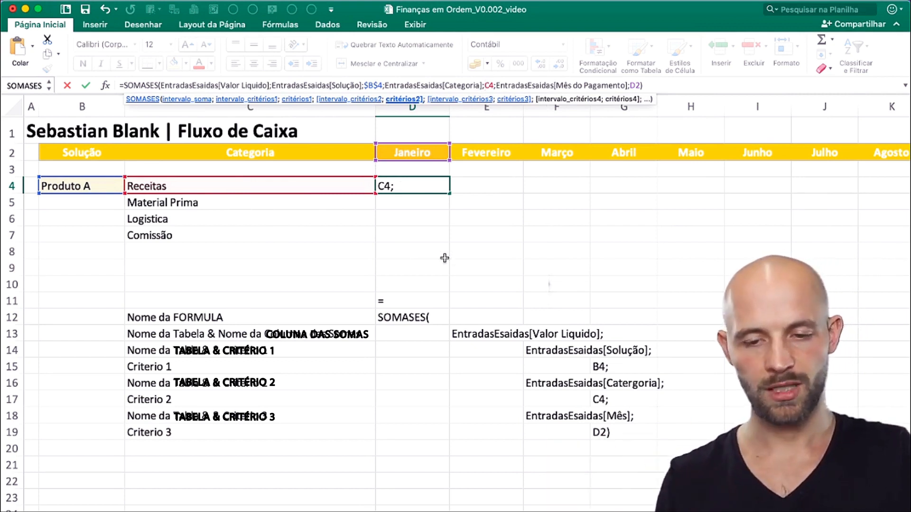
pyautogui.write('$')
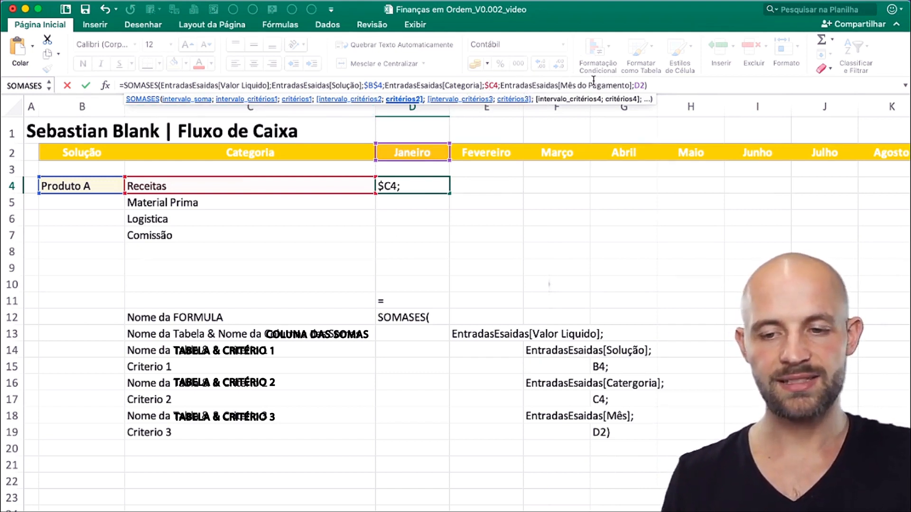
pyautogui.click(641, 86)
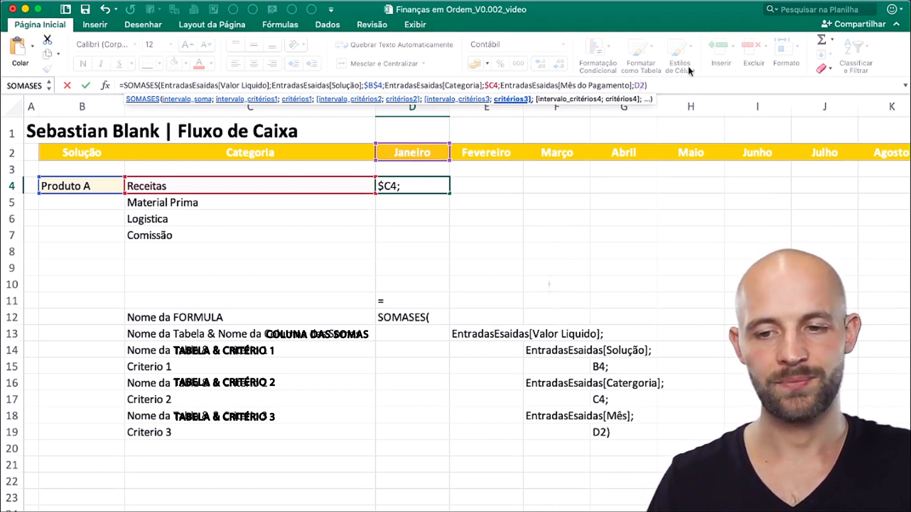
pyautogui.click(641, 85)
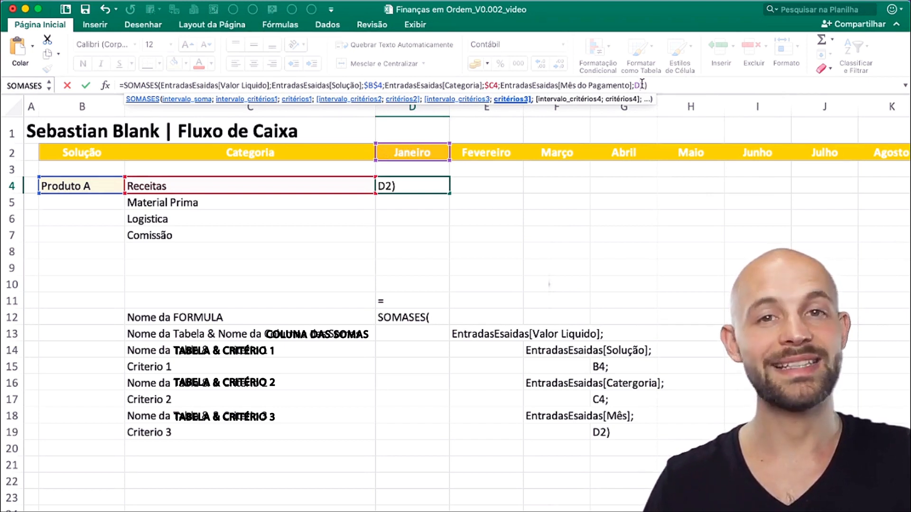
pyautogui.write('$')
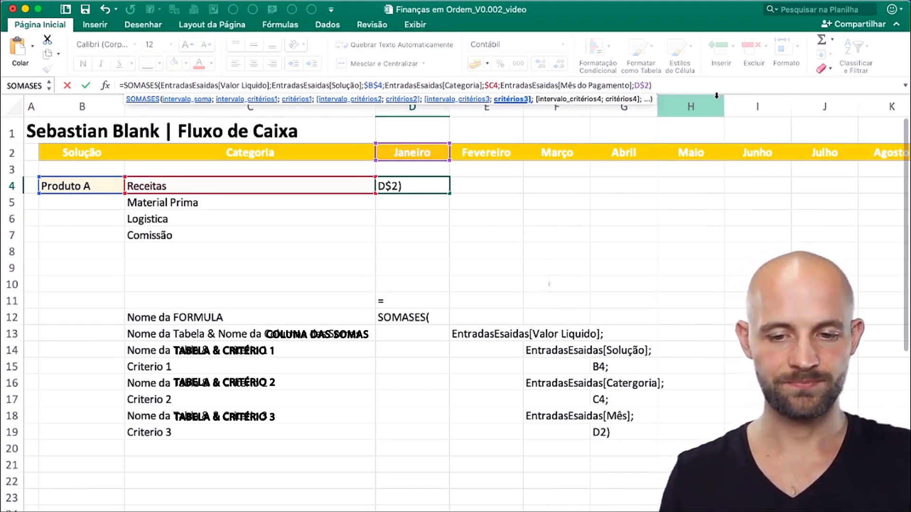
pyautogui.press('Return')
# - Copy D4's formula into all four category rows for Janeiro through Dezembro, D4:O7
pyautogui.press('Up')
pyautogui.press('super+c')
pyautogui.keyDown('shift'); pyautogui.click(414, 232); pyautogui.keyUp('shift')
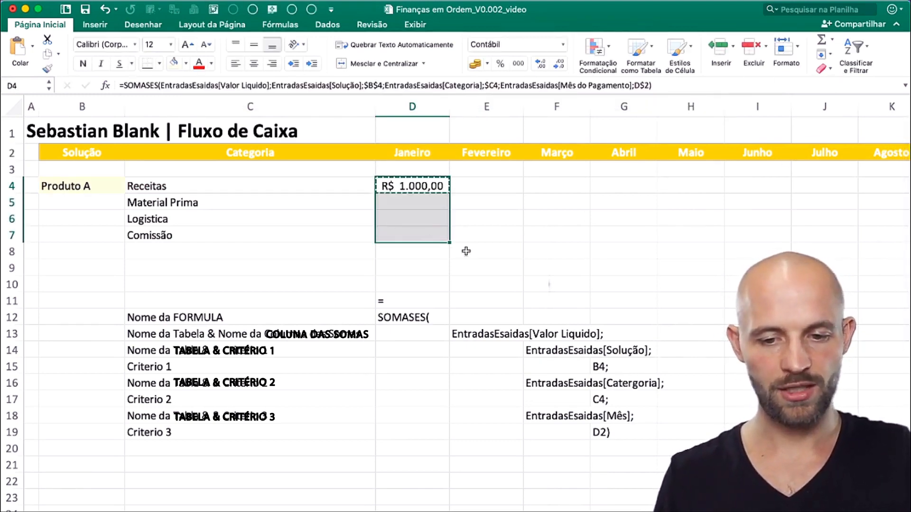
pyautogui.hscroll(4, 466, 251)
pyautogui.hscroll(3, 466, 251)
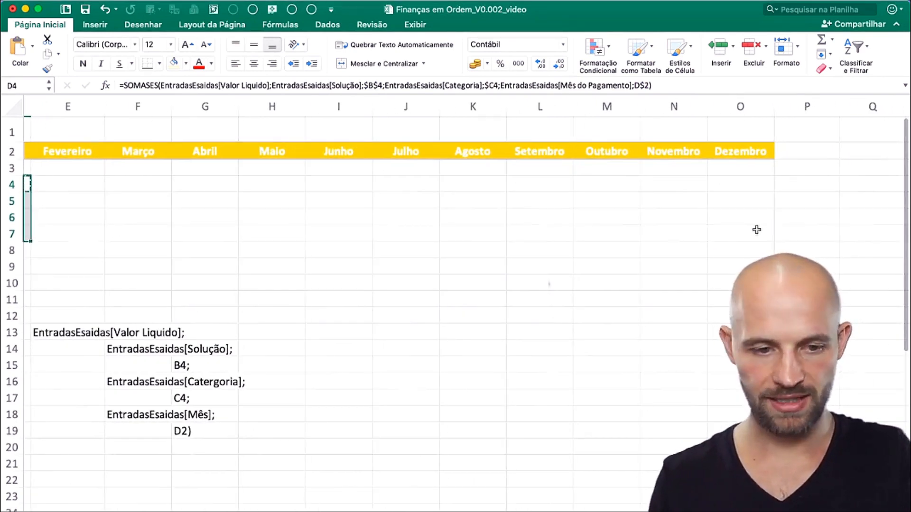
pyautogui.keyDown('shift'); pyautogui.click(757, 230); pyautogui.keyUp('shift')
pyautogui.keyDown('shift'); pyautogui.click(795, 229); pyautogui.keyUp('shift')
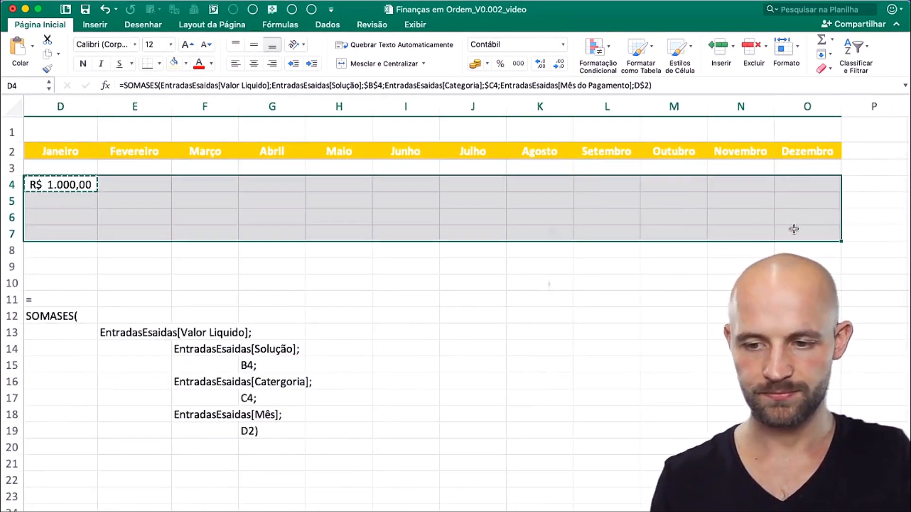
pyautogui.press('super+v')
# - Examine the cell references in the copied formulas in G5 and G7 and the results for Janeiro and Fevereiro
pyautogui.hscroll(-3, 612, 269)
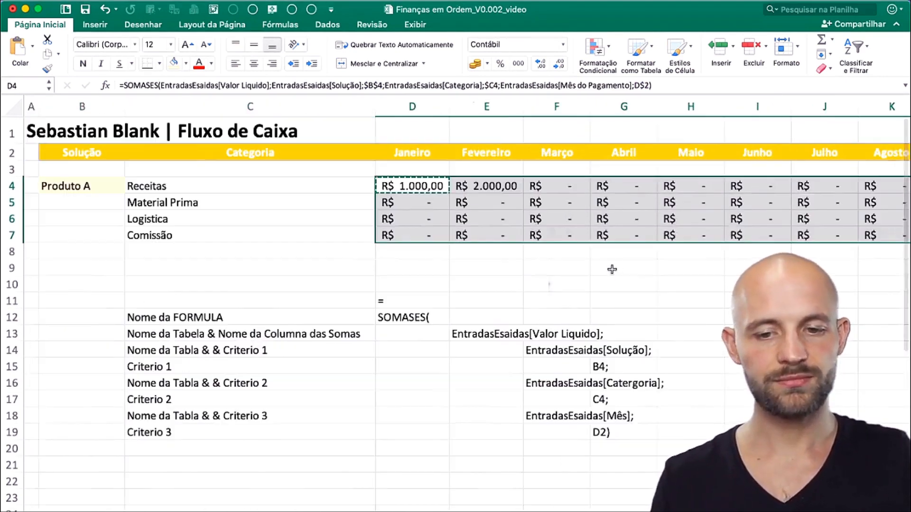
pyautogui.doubleClick(648, 200)
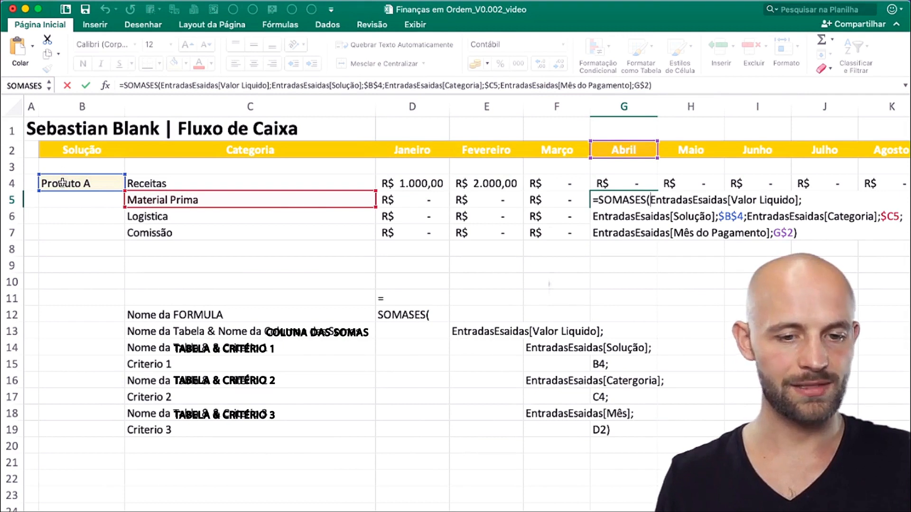
pyautogui.press('Escape')
pyautogui.doubleClick(628, 237)
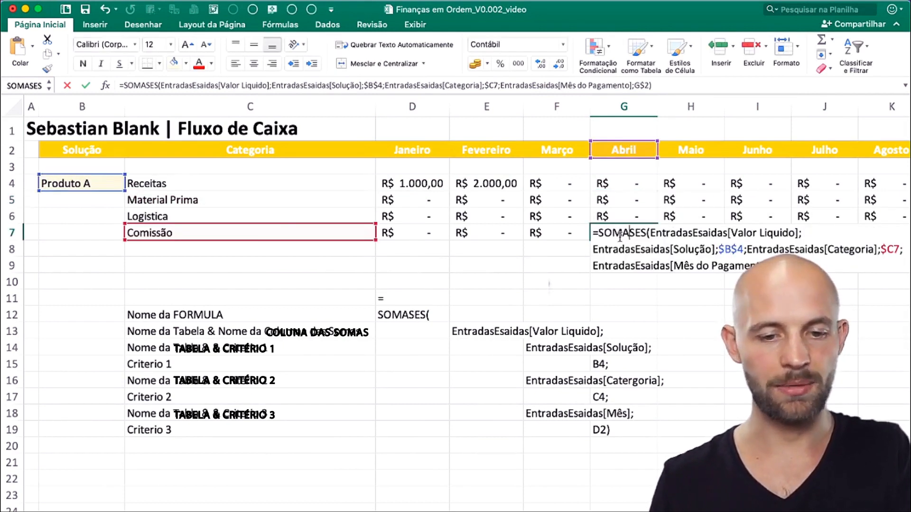
pyautogui.press('Escape')
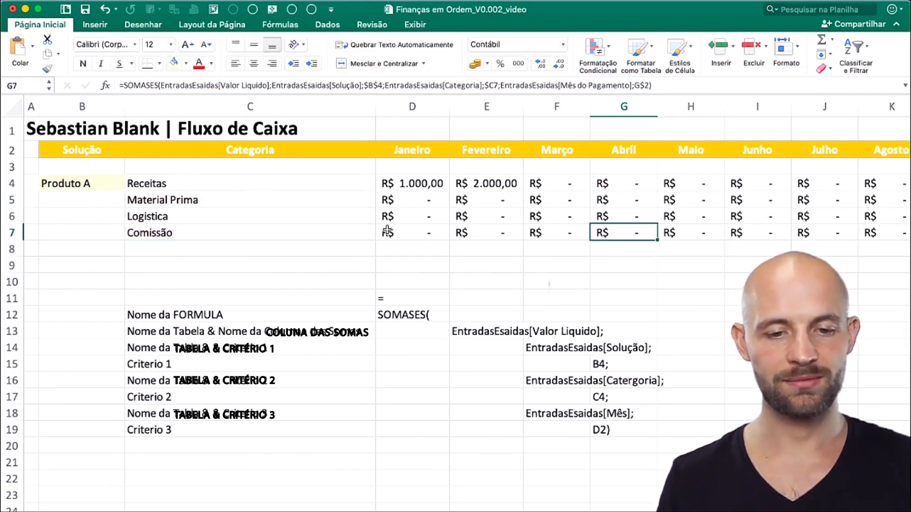
pyautogui.moveTo(416, 188); pyautogui.dragTo(488, 232)
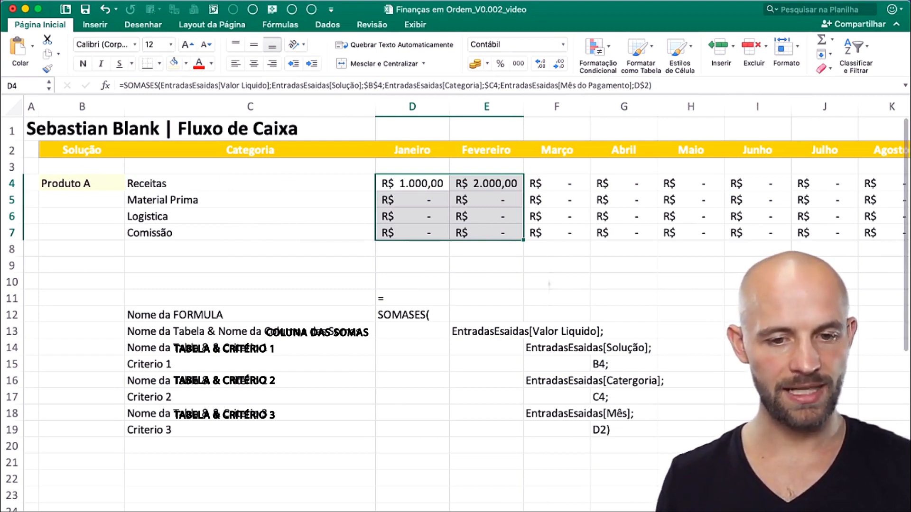
# - Go to the sheet with the entries table and examine which solutions the Receitas and Material Prima rows use
pyautogui.hotkey('ctrl', 'pageup')
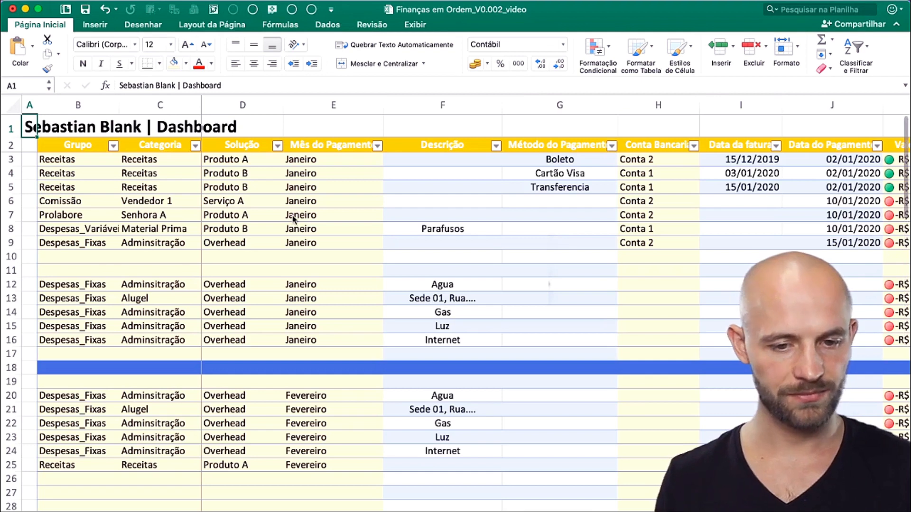
pyautogui.click(227, 175)
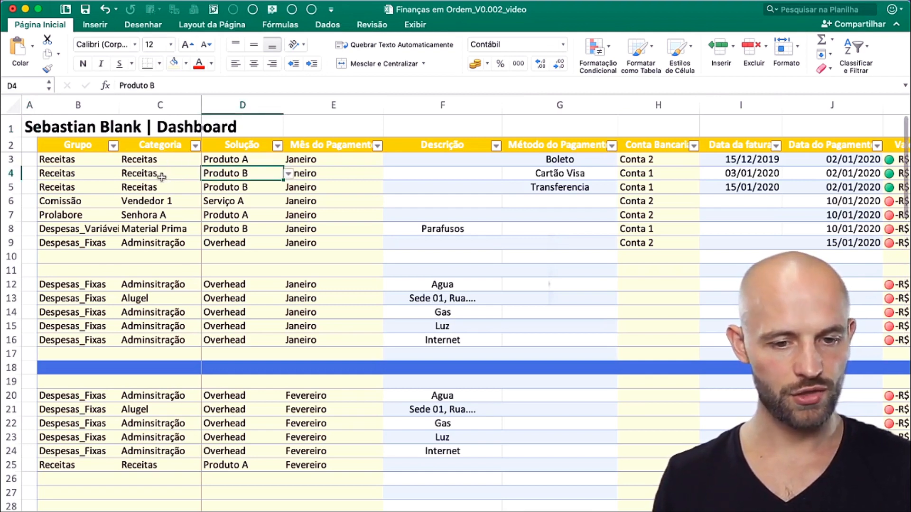
pyautogui.click(163, 230)
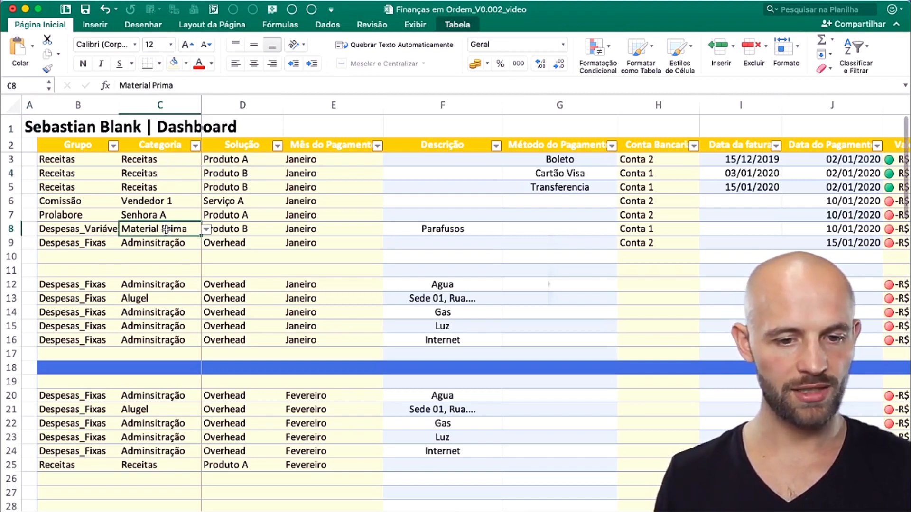
pyautogui.click(70, 230)
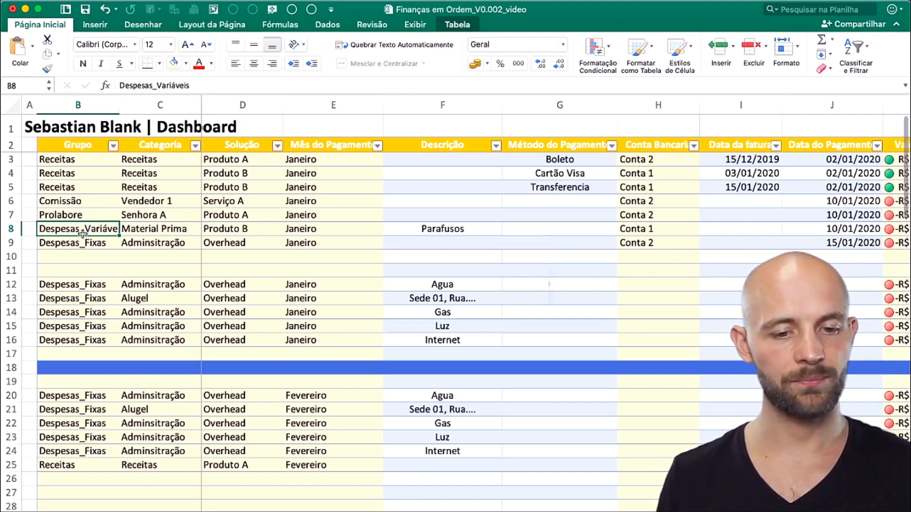
pyautogui.click(251, 228)
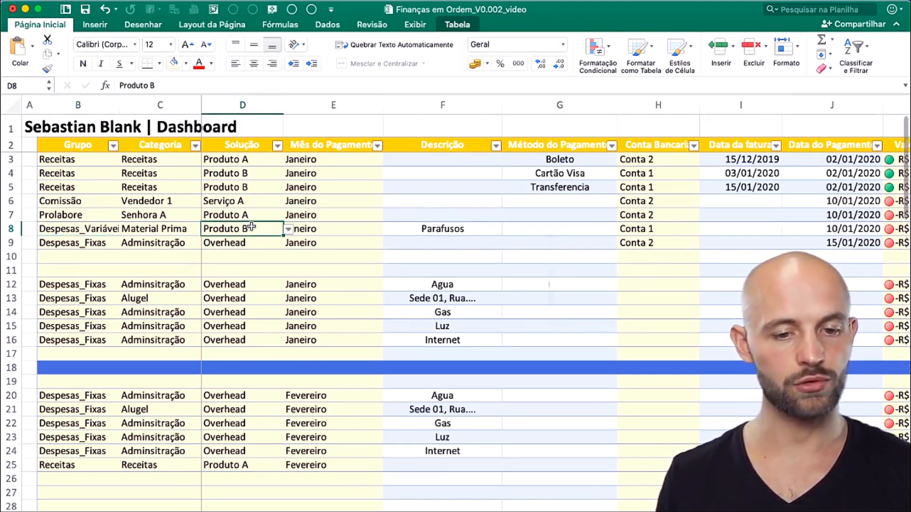
pyautogui.moveTo(233, 173); pyautogui.dragTo(234, 188)
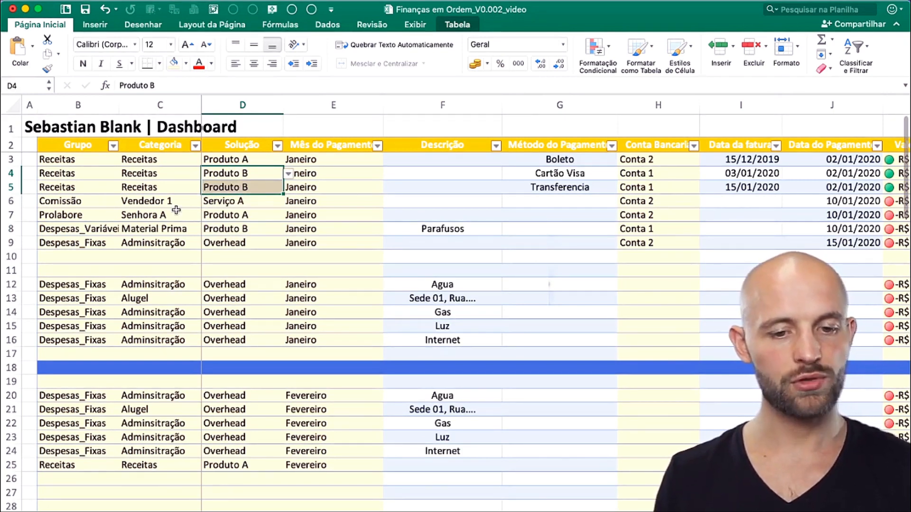
pyautogui.moveTo(67, 231); pyautogui.dragTo(237, 235)
# - In row 10 of the entries table, set the Grupo to Despesas_Variáveis and the Categoria to Material Prima
pyautogui.click(76, 257)
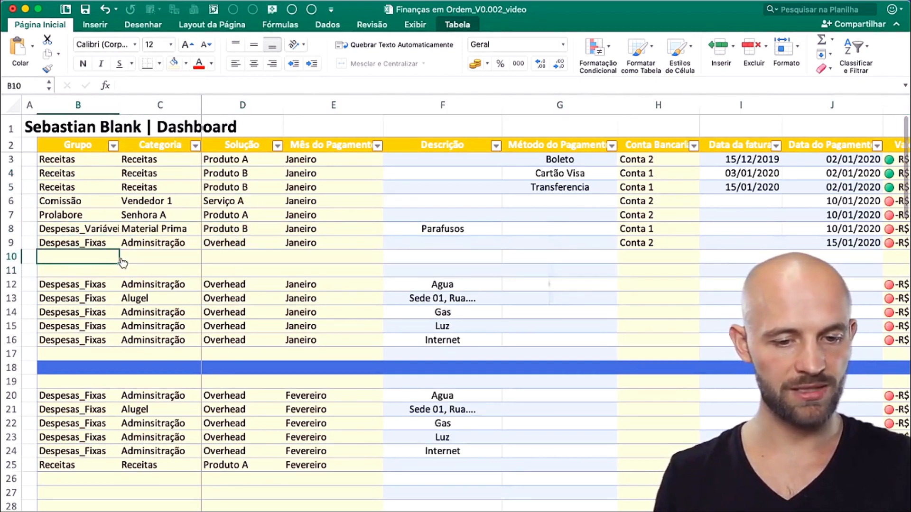
pyautogui.click(124, 260)
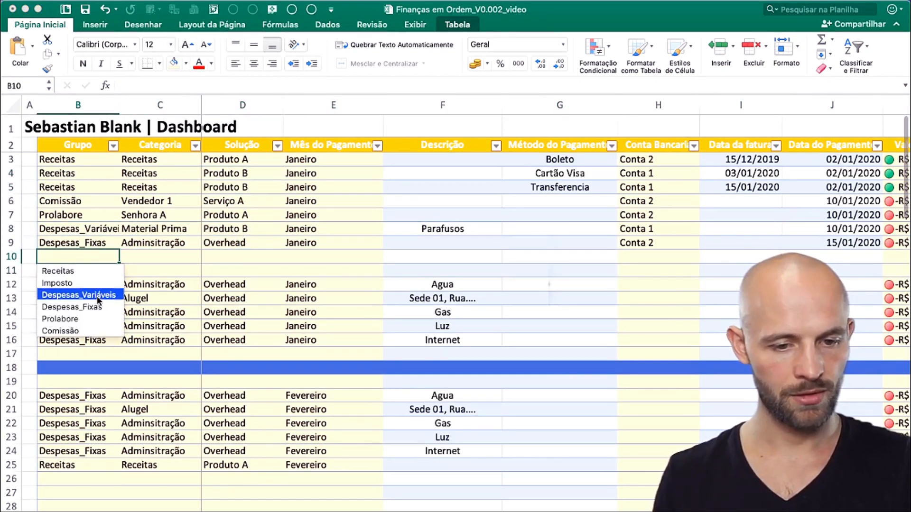
pyautogui.press('Return')
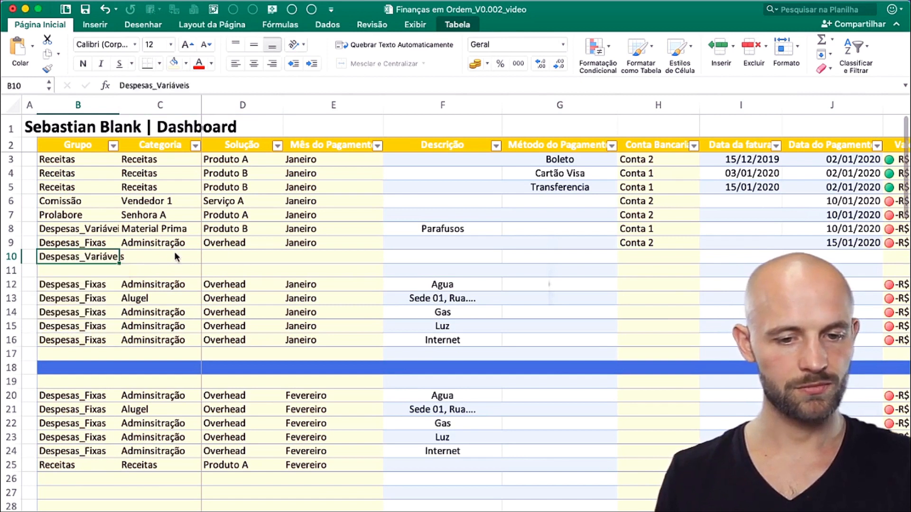
pyautogui.click(175, 255)
pyautogui.click(207, 256)
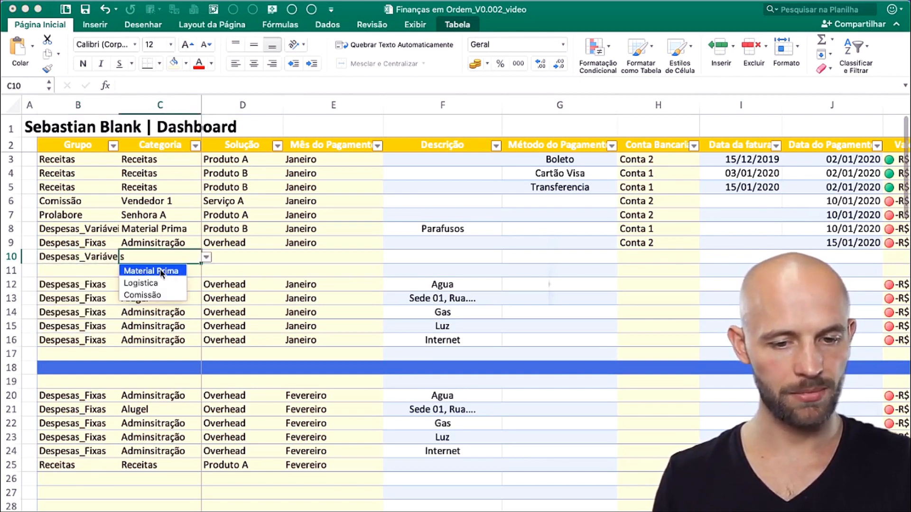
pyautogui.press('Return')
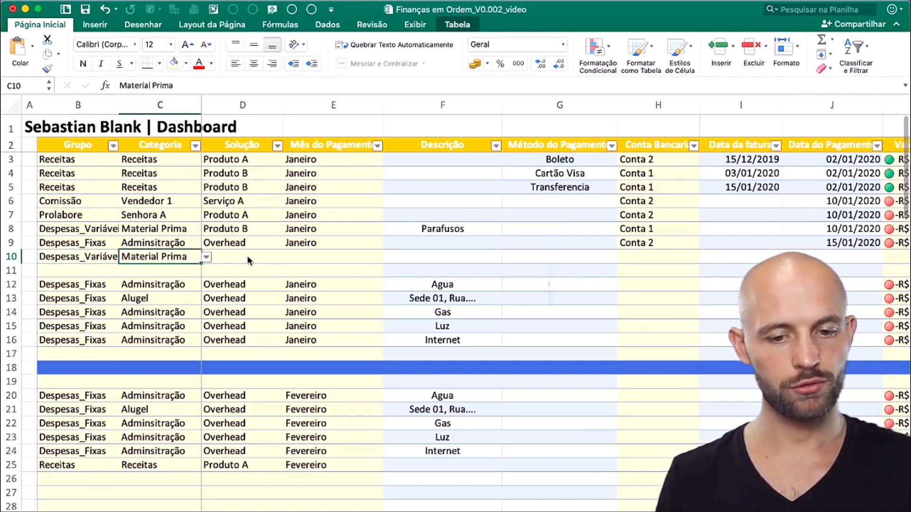
# - In row 10 of the entries table, set the Solução to Produto A and the Mês do Pagamento to Janeiro
pyautogui.click(250, 259)
pyautogui.click(288, 256)
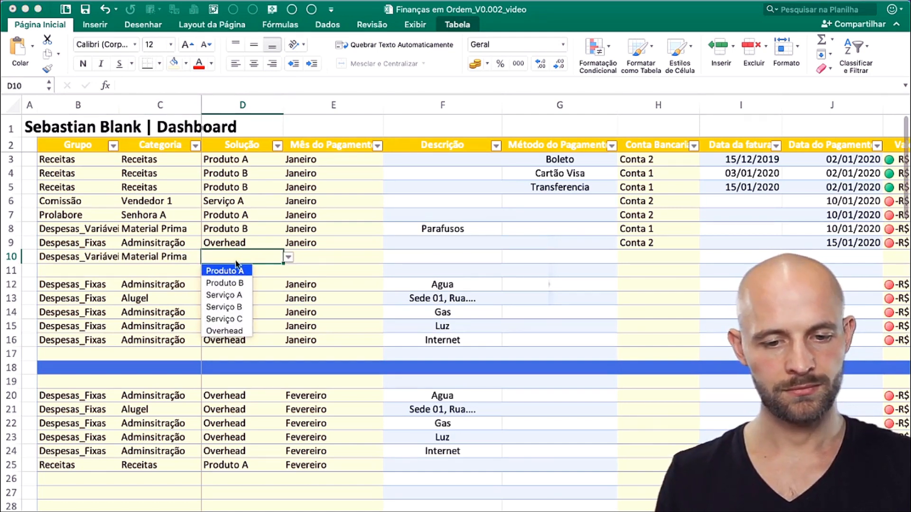
pyautogui.press('Return')
pyautogui.click(313, 255)
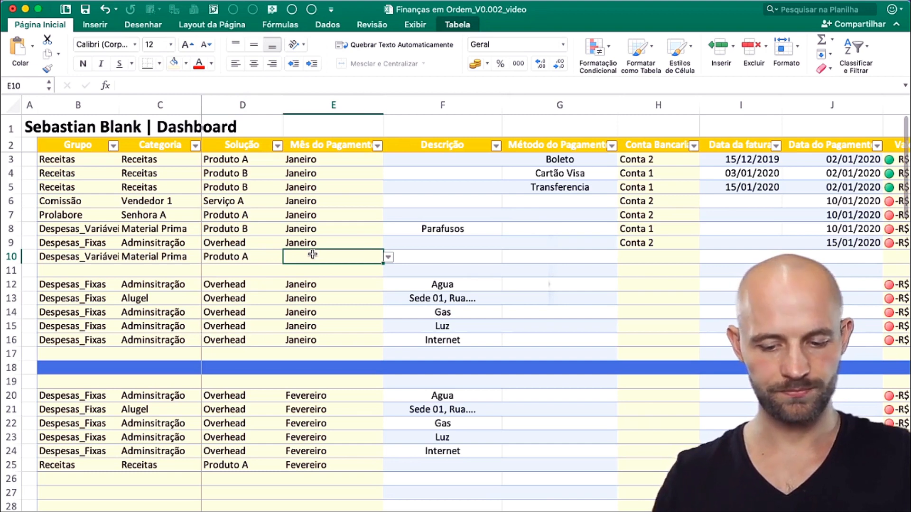
pyautogui.write('Janeiro')
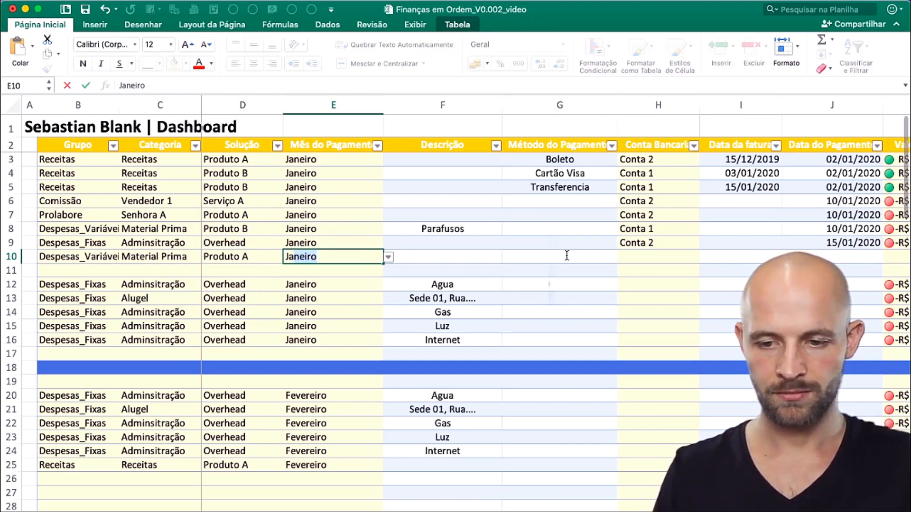
pyautogui.press('Return')
# - Copy the Conta 2 bank account from row 9 into row 10 of the entries table
pyautogui.click(631, 256)
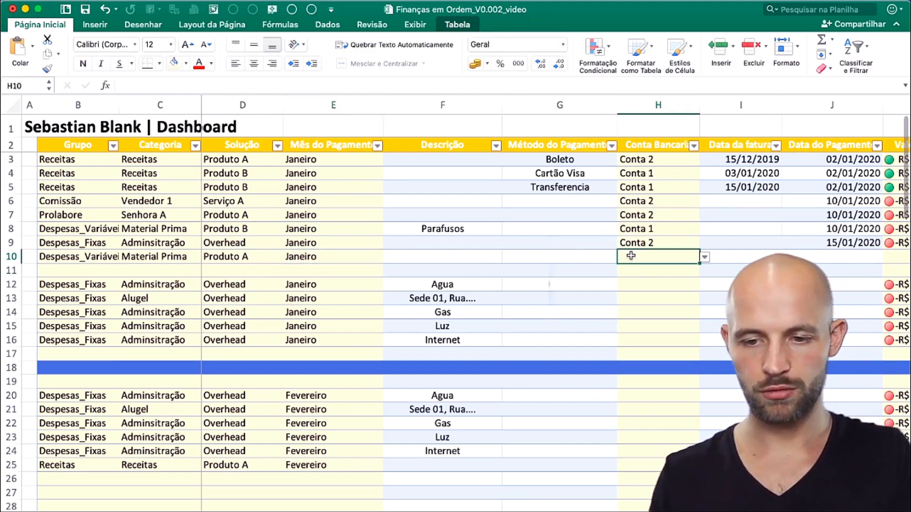
pyautogui.press('Up')
pyautogui.press('super+c')
pyautogui.press('Down')
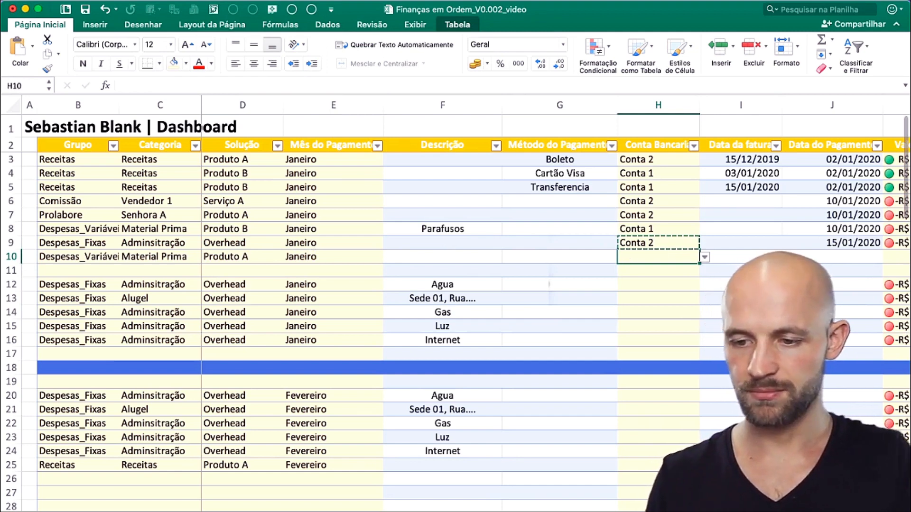
pyautogui.press('super+v')
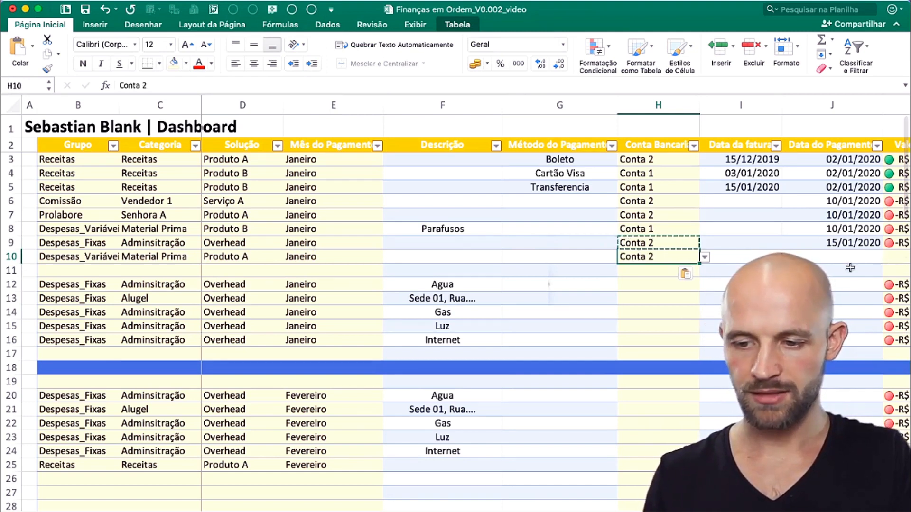
# - Enter -200 as the Valor Liquido of the new Material Prima entry in row 10
pyautogui.press('Right')
pyautogui.press('Right')
pyautogui.press('Right')
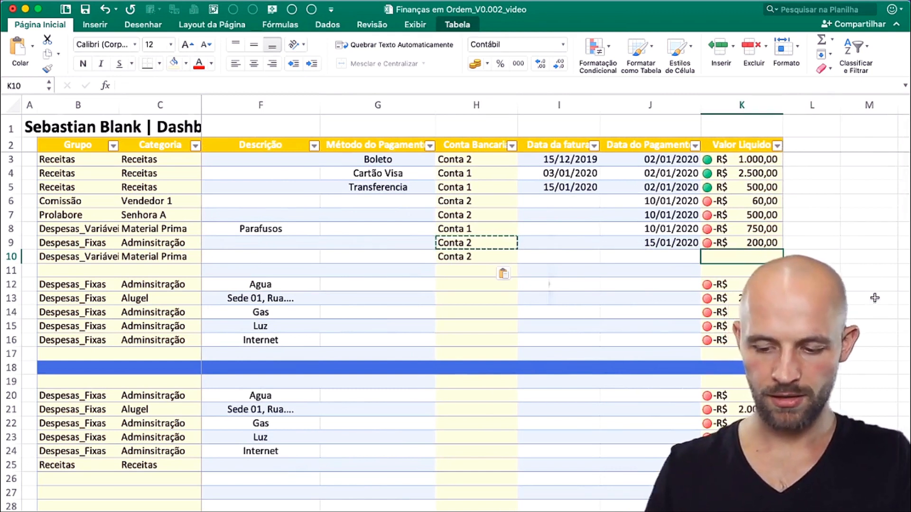
pyautogui.write('-30')
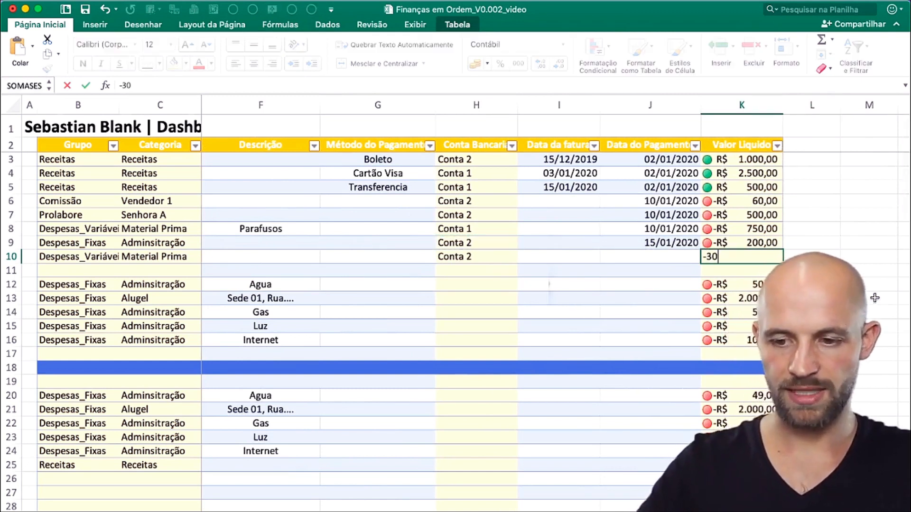
pyautogui.write('0')
pyautogui.press('BackSpace')
pyautogui.press('BackSpace')
pyautogui.press('BackSpace')
pyautogui.write('200')
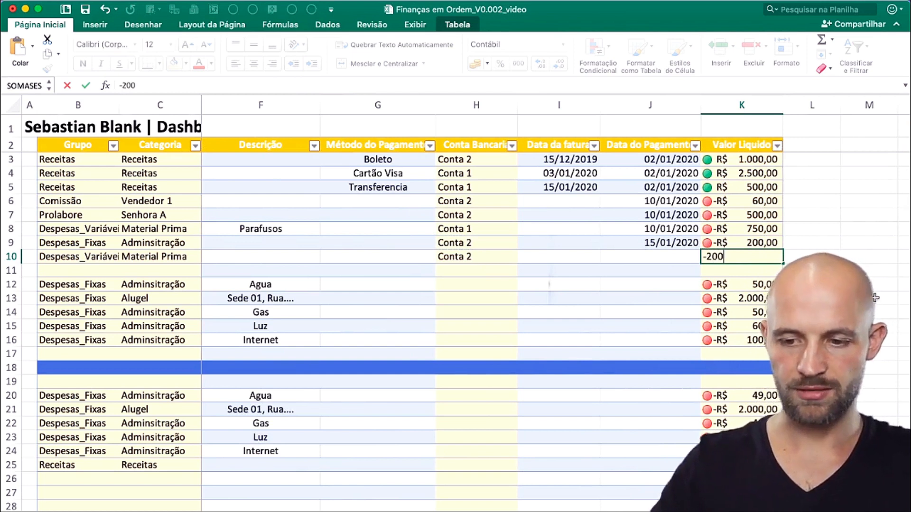
pyautogui.press('Return')
pyautogui.press('Down')
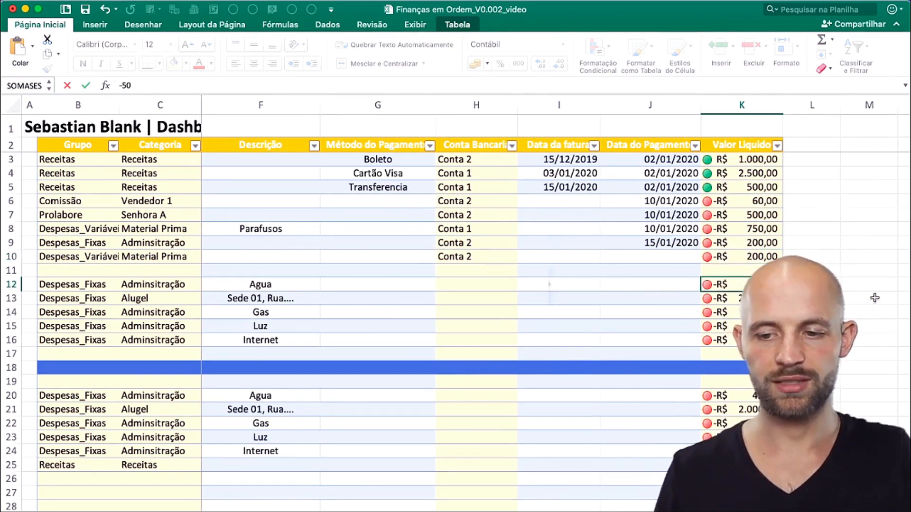
# - Return to the Fluxo de Caixa sheet and check the Janeiro result for Material Prima in D5
pyautogui.press('super+Left')
pyautogui.press('super+Left')
pyautogui.press('super+Left')
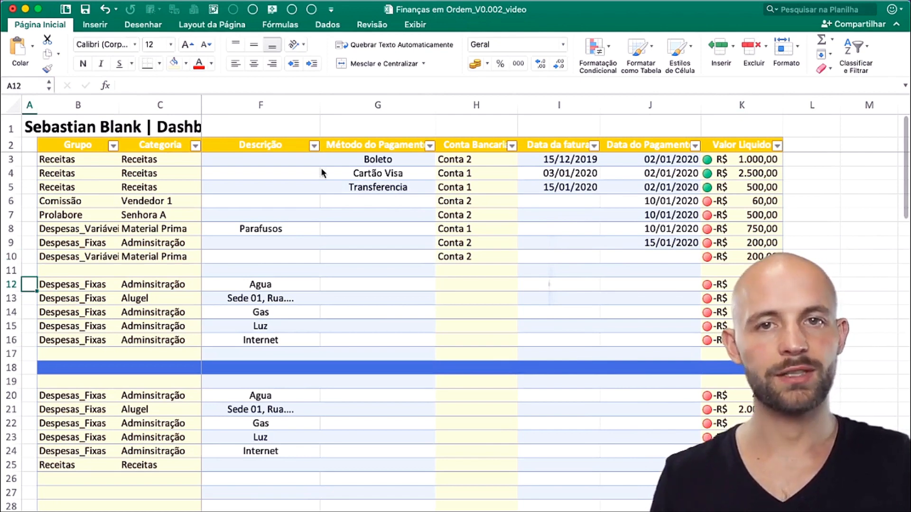
pyautogui.hotkey('ctrl', 'pagedown')
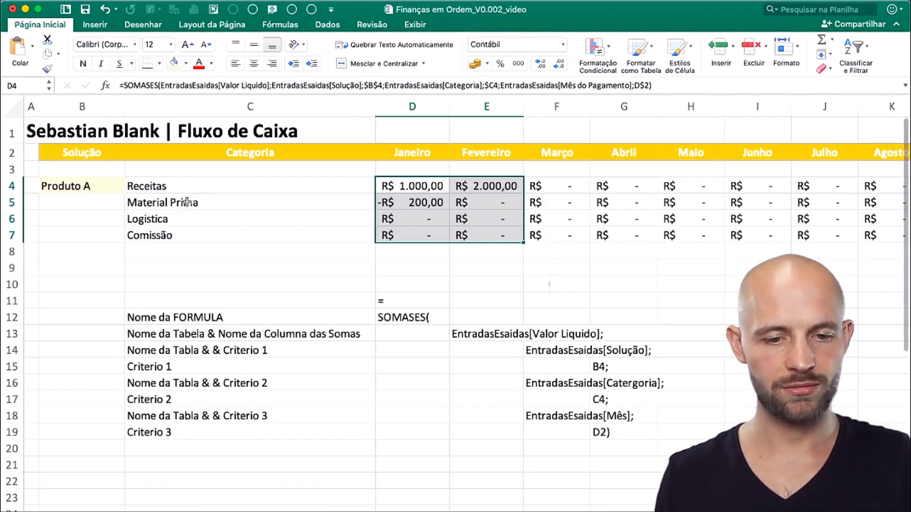
pyautogui.click(445, 205)
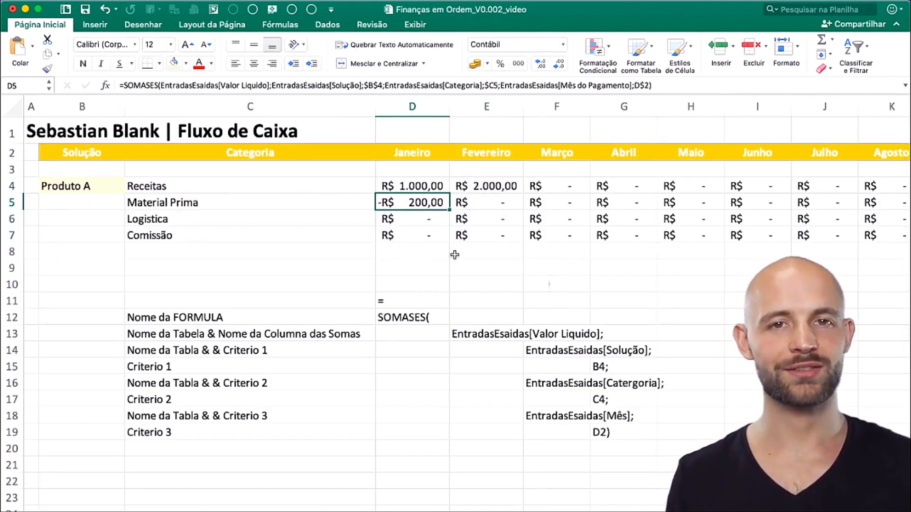
# - Clear the SOMASES formula notes below the Produto A block, in range C8:H20
pyautogui.click(153, 249)
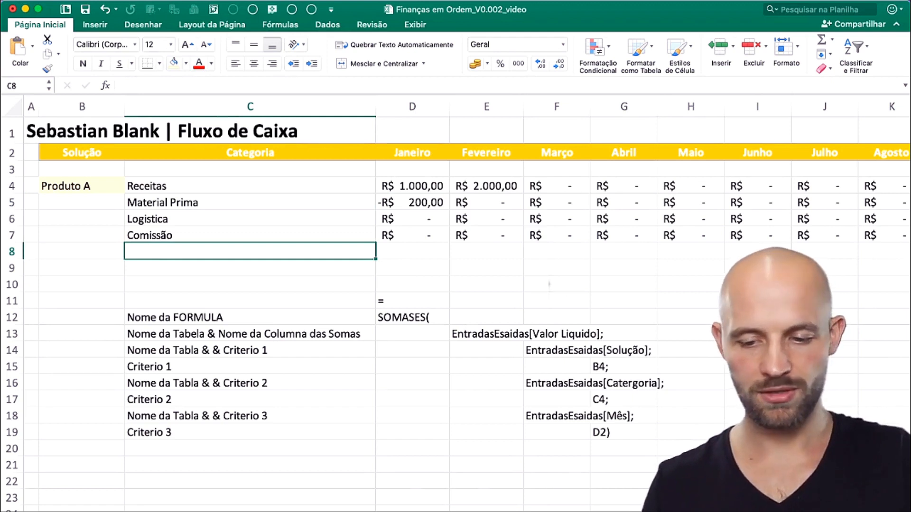
pyautogui.moveTo(190, 250); pyautogui.dragTo(694, 447)
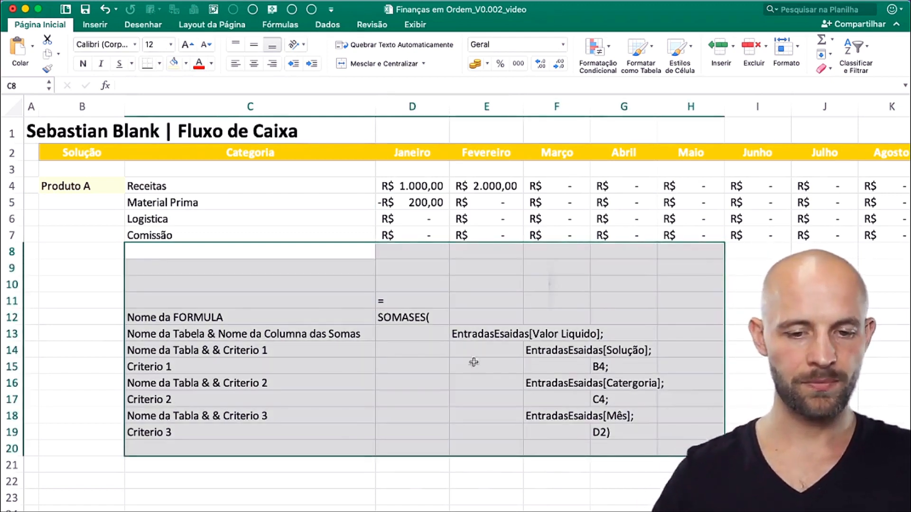
pyautogui.press('super+z')
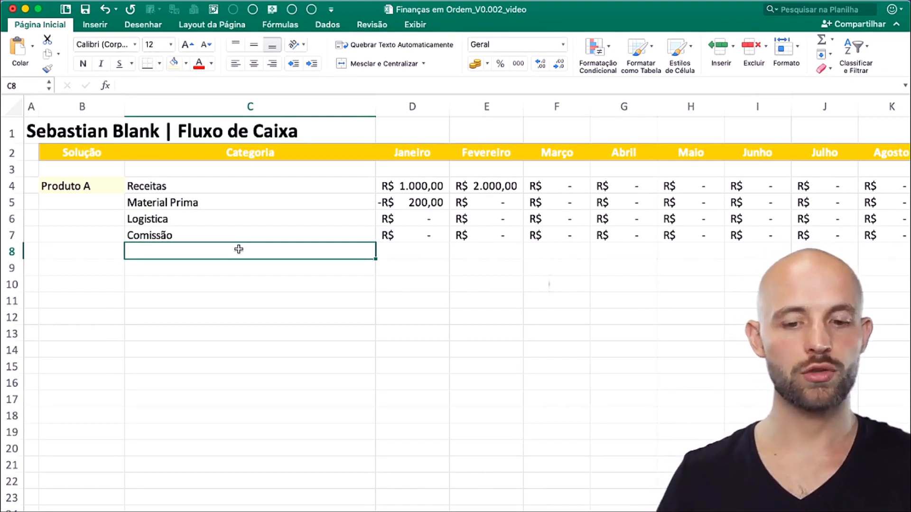
# - Label cell C8, below Comissão, as Margem de Contribuição
pyautogui.write('Marg')
pyautogui.write('em de Contru')
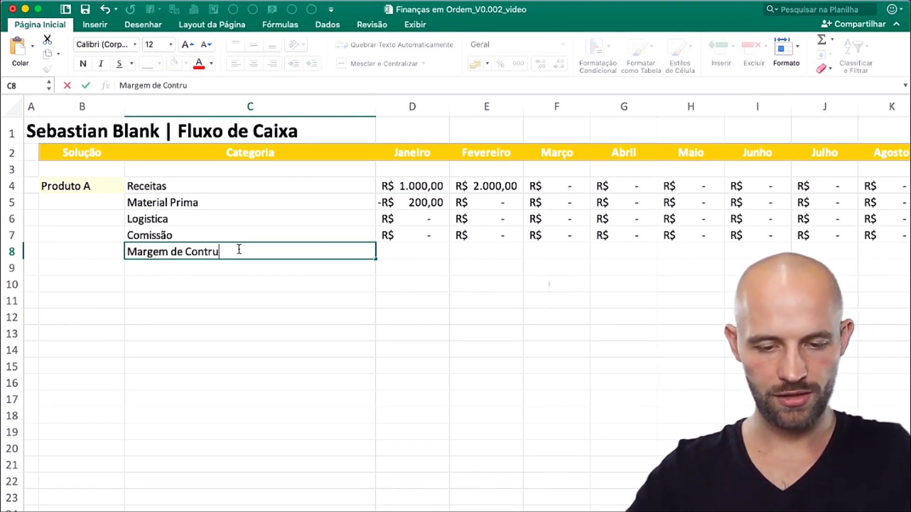
pyautogui.press('BackSpace')
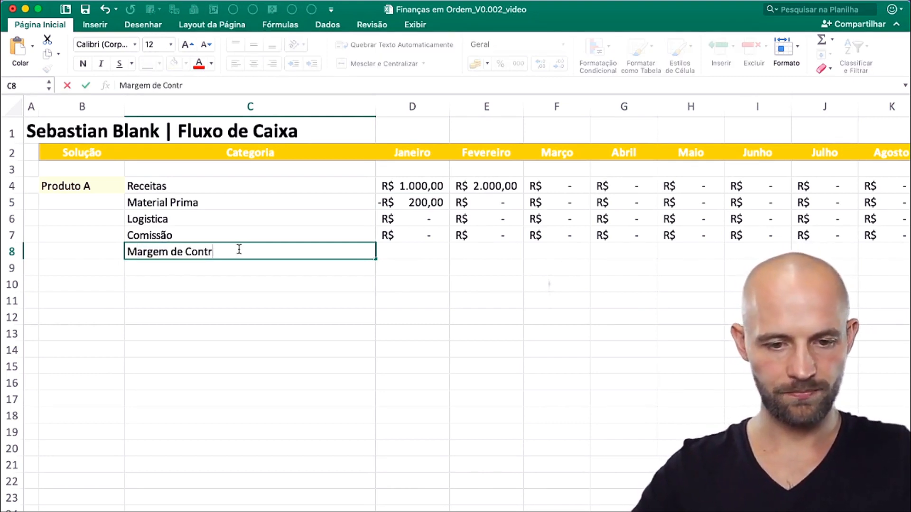
pyautogui.write('ibuição')
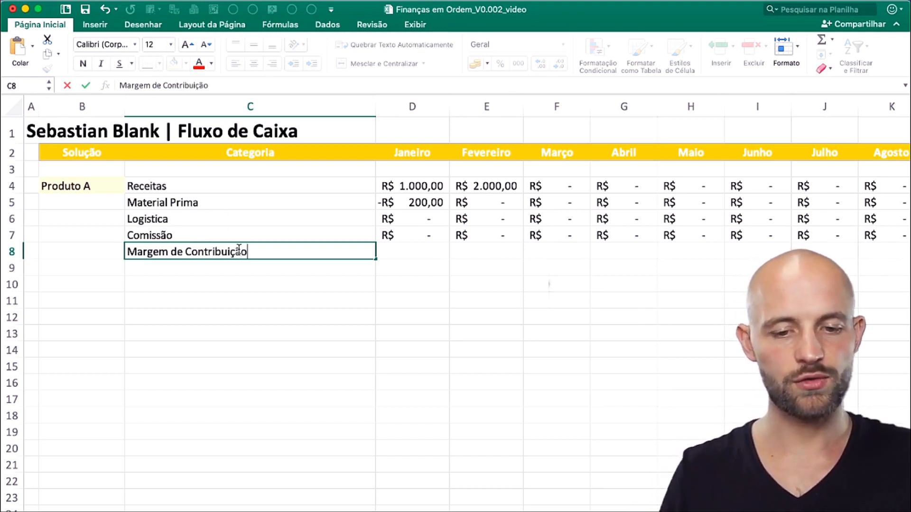
pyautogui.press('Tab')
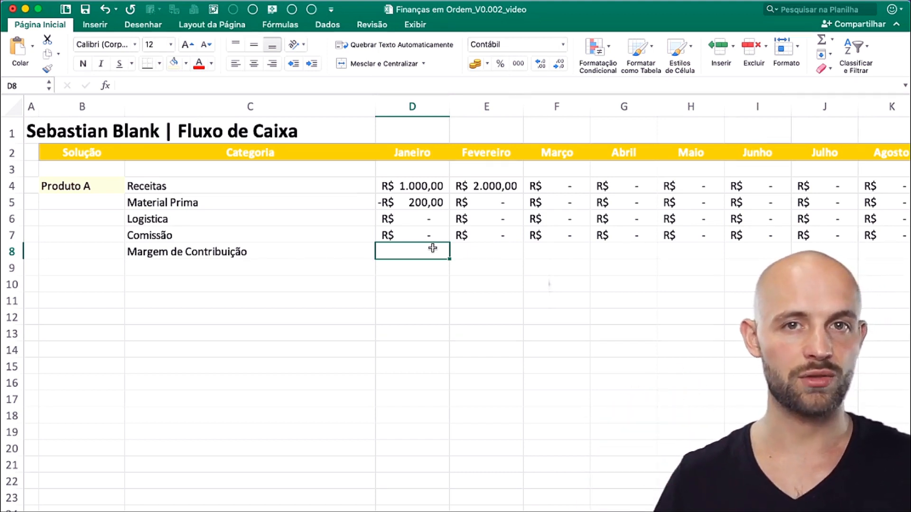
pyautogui.write('=')
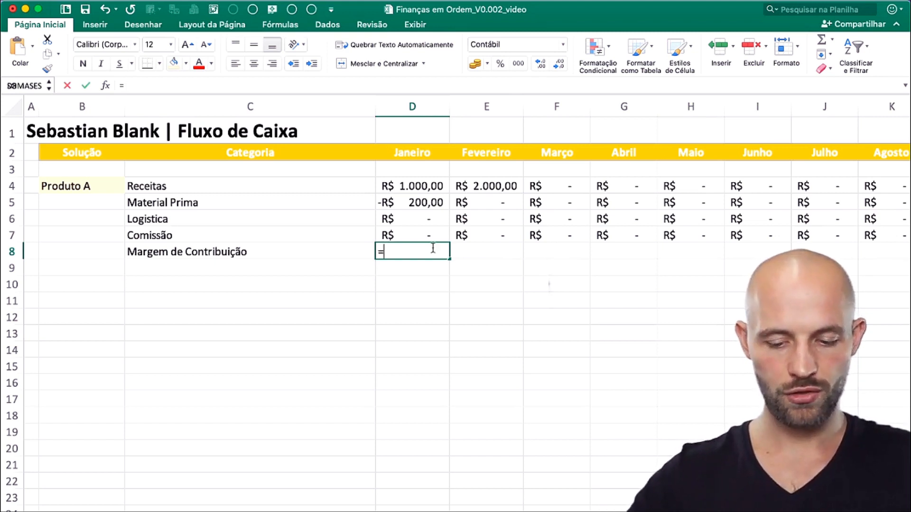
pyautogui.write('soma(')
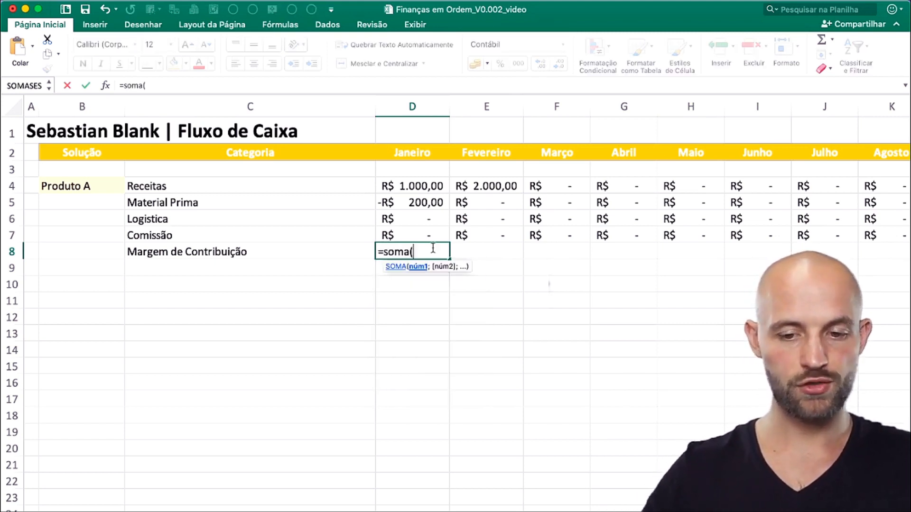
pyautogui.press('Up')
pyautogui.hotkey('shift', 'Up')
pyautogui.hotkey('shift', 'Up')
pyautogui.hotkey('shift', 'Up')
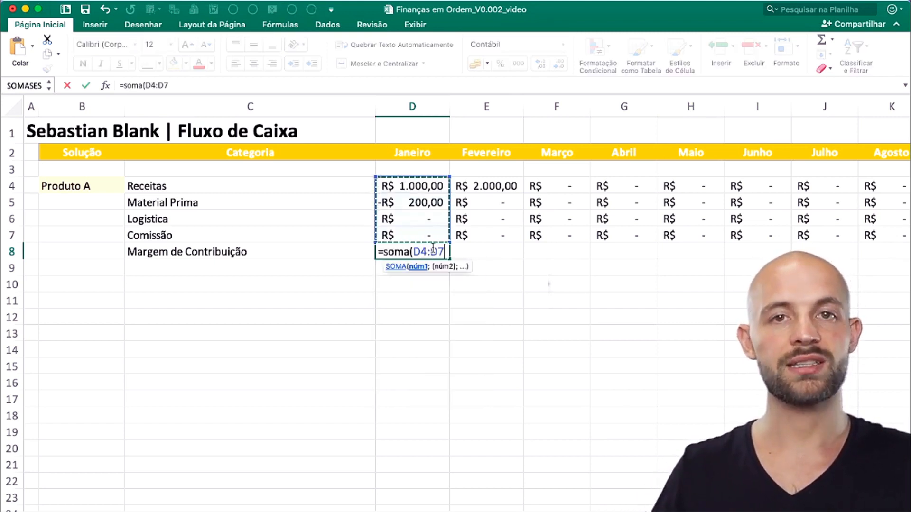
pyautogui.write(')')
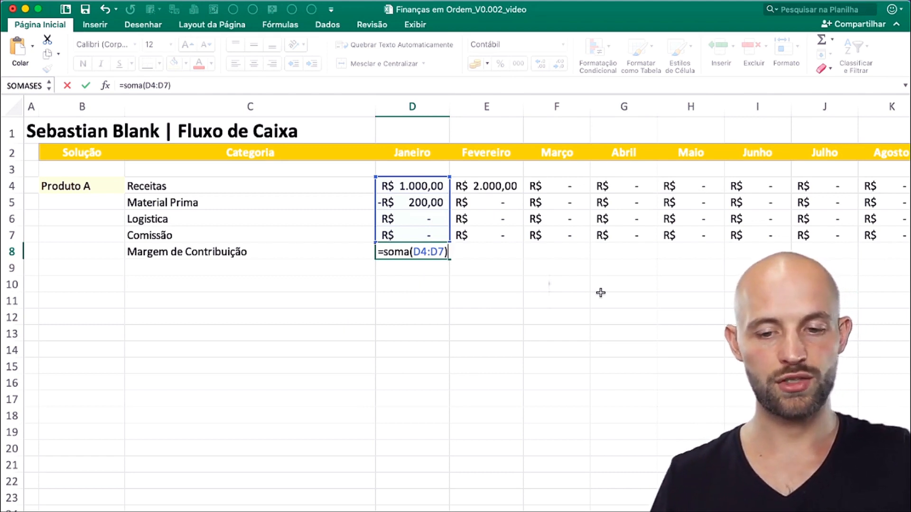
pyautogui.press('Escape')
# - Enter =SOMA(D4:D7) in D8 to calculate the Janeiro Margem de Contribuição
pyautogui.write('=soma(')
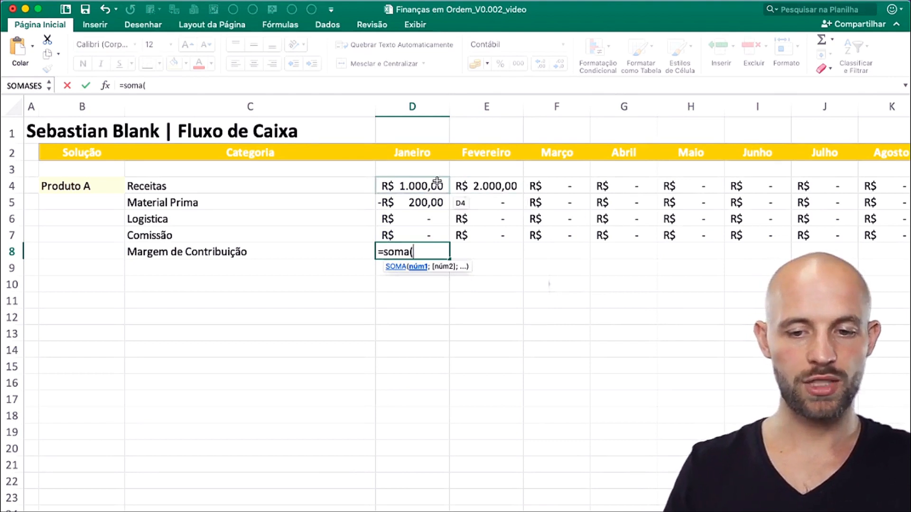
pyautogui.moveTo(437, 181); pyautogui.dragTo(433, 230)
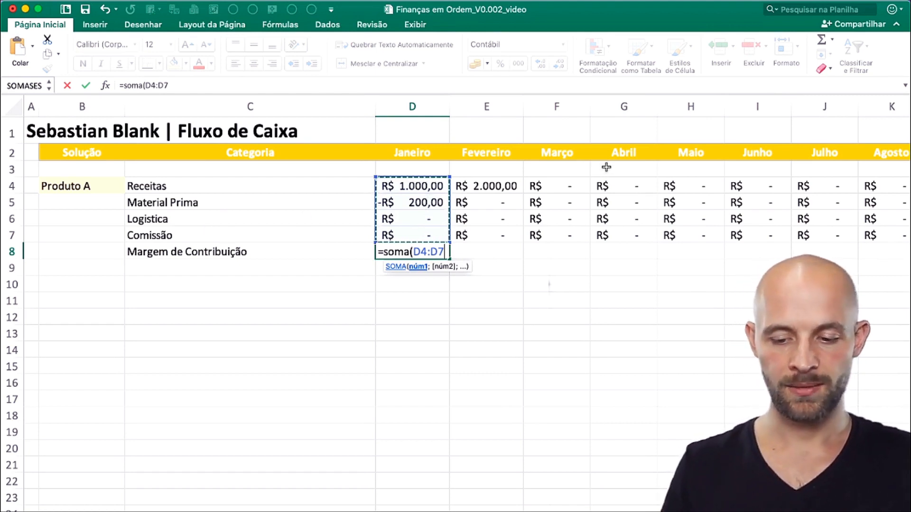
pyautogui.write(')')
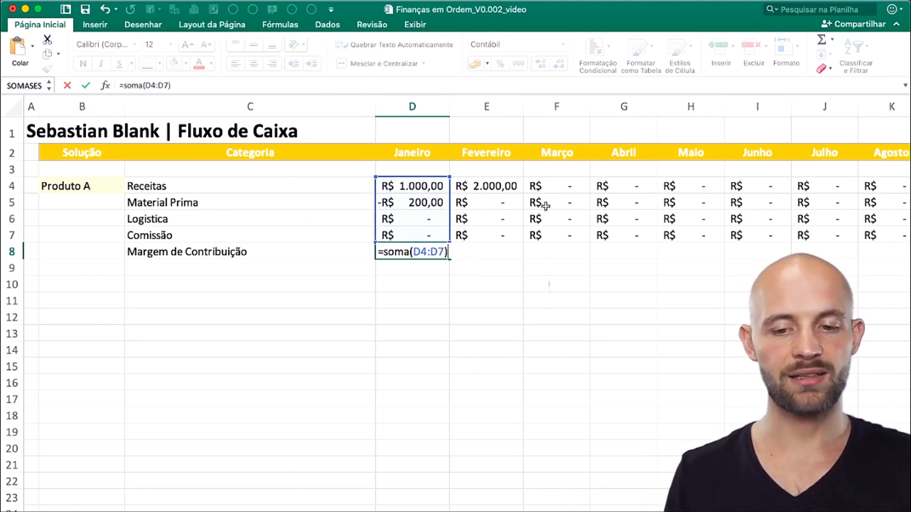
pyautogui.press('Return')
pyautogui.press('Up')
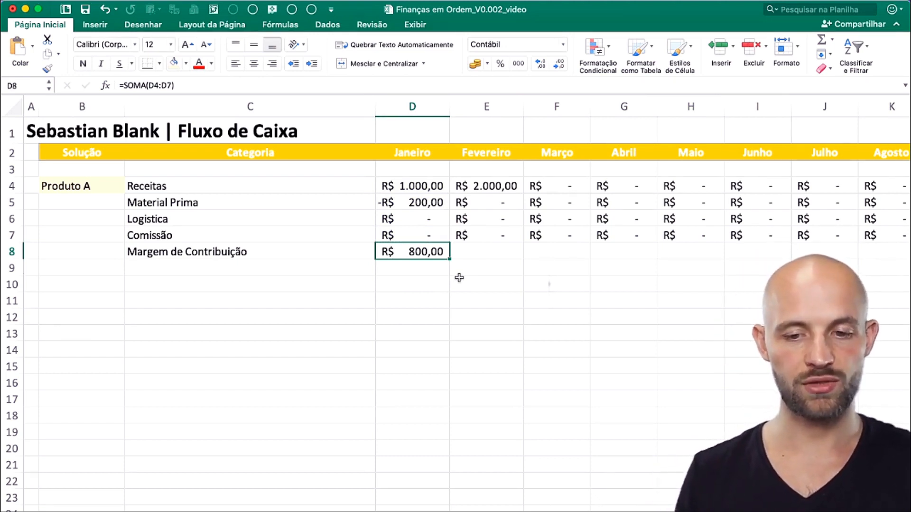
# - Copy the Margem de Contribuição label into C9 and extend it to Margem de Contribuição %
pyautogui.press('Down')
pyautogui.click(238, 268)
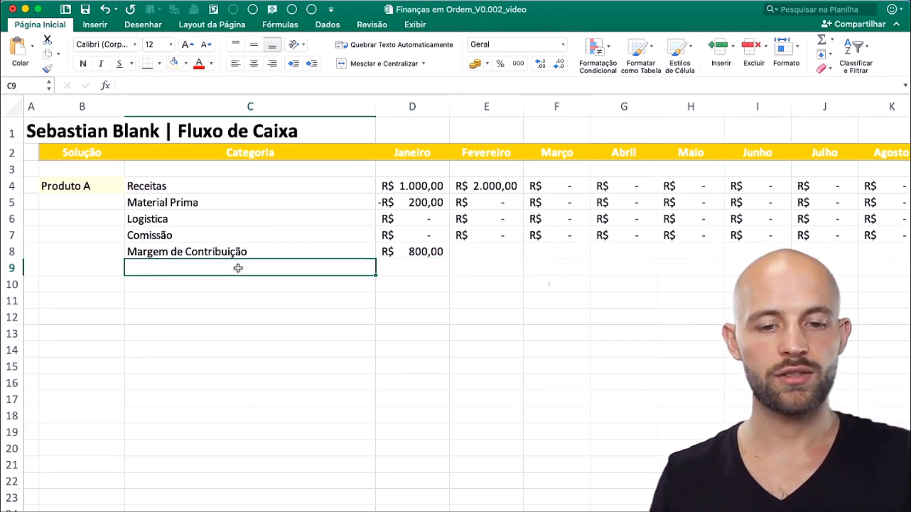
pyautogui.press('Up')
pyautogui.press('super+c')
pyautogui.press('Down')
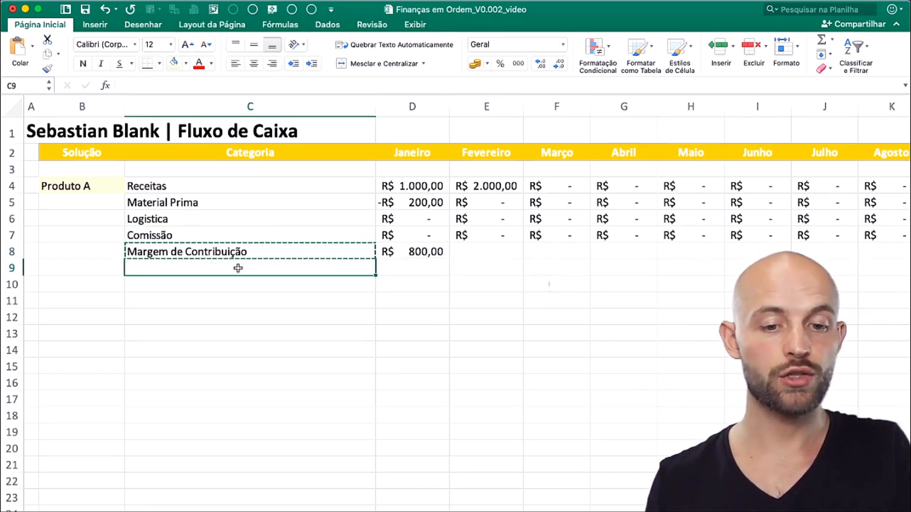
pyautogui.press('super+v')
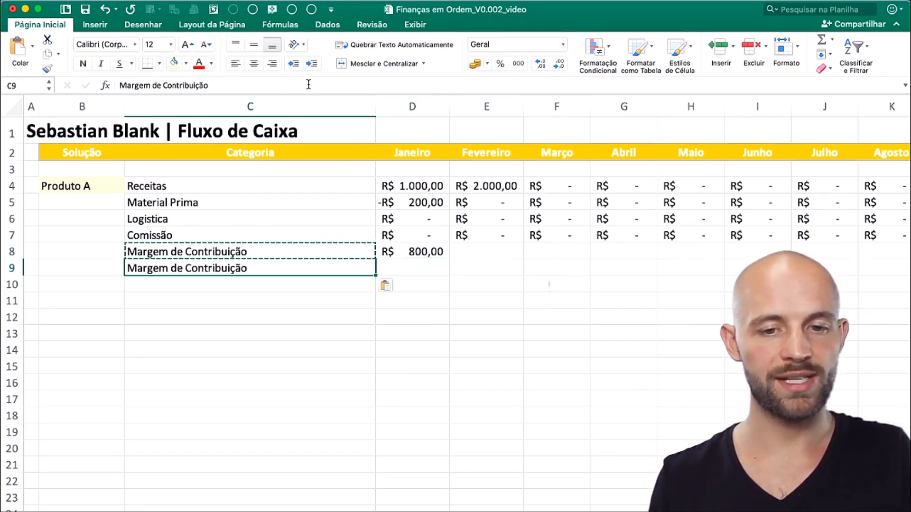
pyautogui.click(309, 85)
pyautogui.write('%')
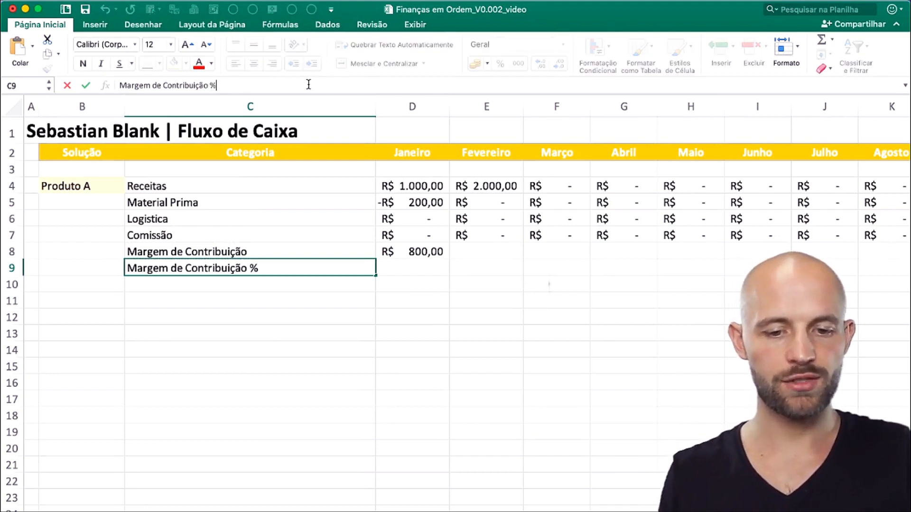
pyautogui.press('Tab')
# - Enter =D8/D4 in D9 to calculate the Janeiro Margem de Contribuição %
pyautogui.write('=')
pyautogui.press('Up')
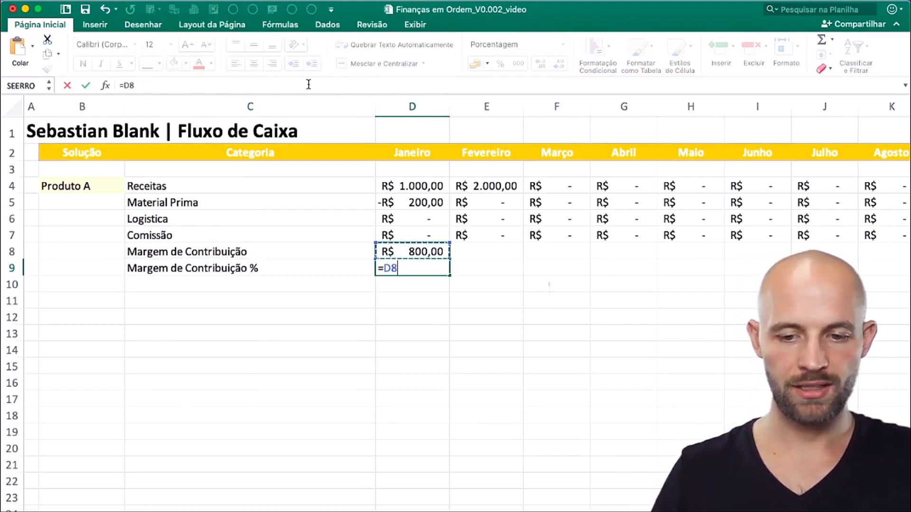
pyautogui.write('/')
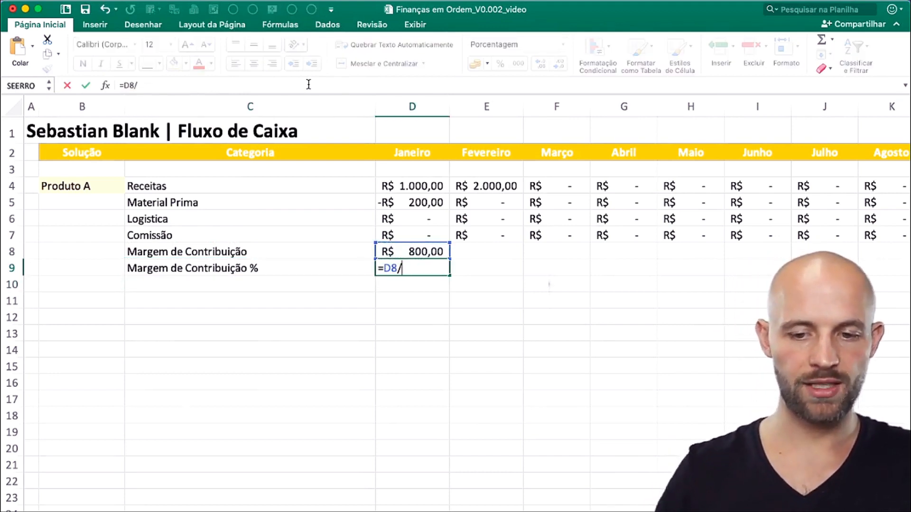
pyautogui.click(422, 186)
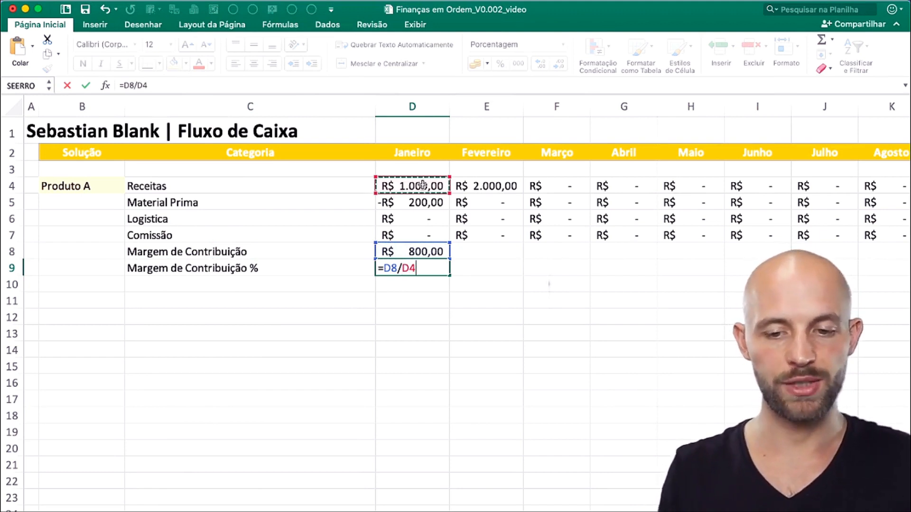
pyautogui.hotkey('ctrl', 'Return')
# - Copy the Janeiro margin formulas in D8:D9 across the months through Maio
pyautogui.press('Up')
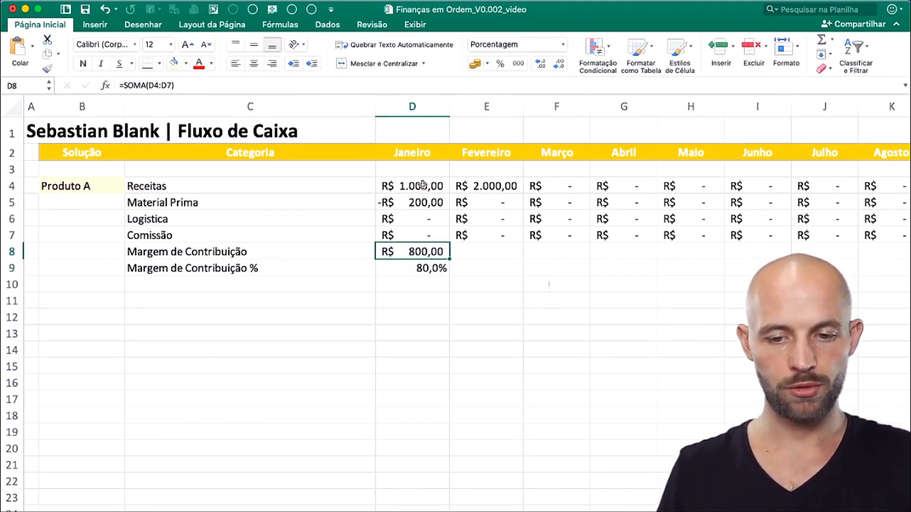
pyautogui.hotkey('shift', 'Down')
pyautogui.press('super+c')
pyautogui.hotkey('shift', 'Right')
pyautogui.hotkey('shift', 'Right')
pyautogui.hotkey('shift', 'Right')
pyautogui.hotkey('shift', 'Right')
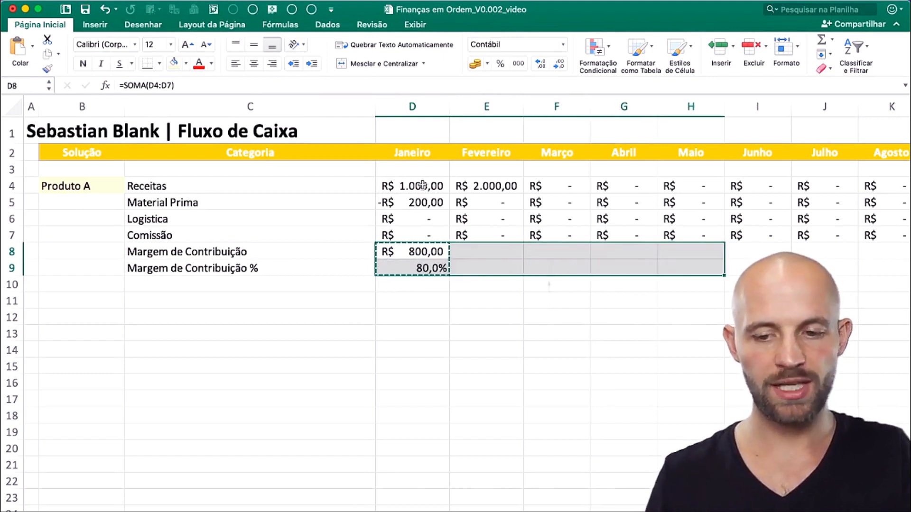
pyautogui.press('super+v')
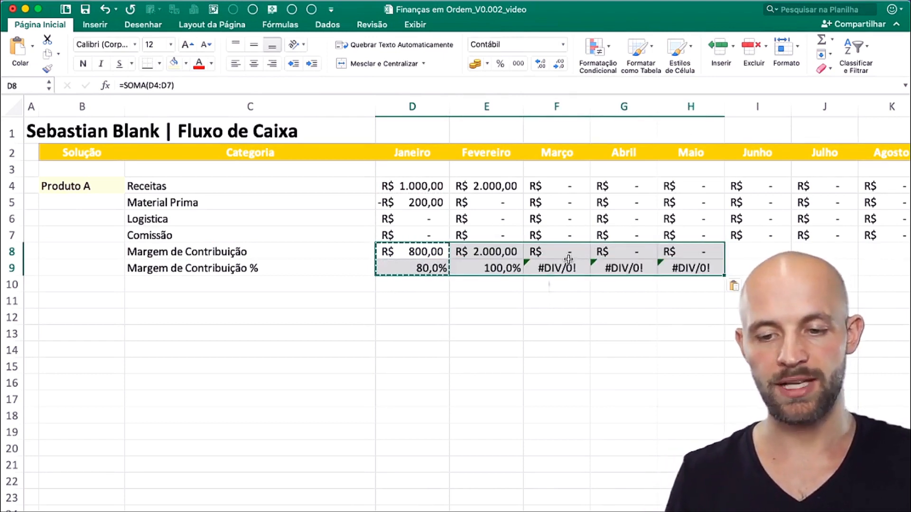
# - Inspect which cells the Março Margem de Contribuição % formula in F9 refers to
pyautogui.doubleClick(570, 266)
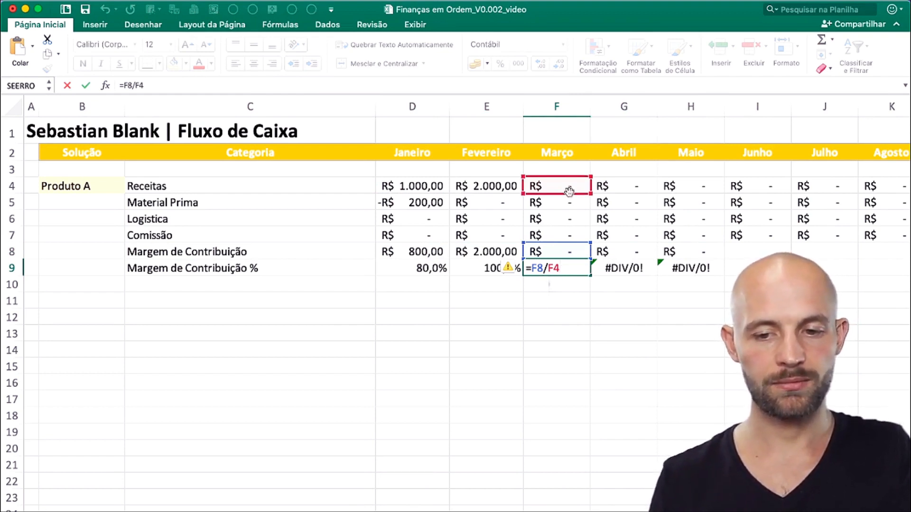
pyautogui.press('Escape')
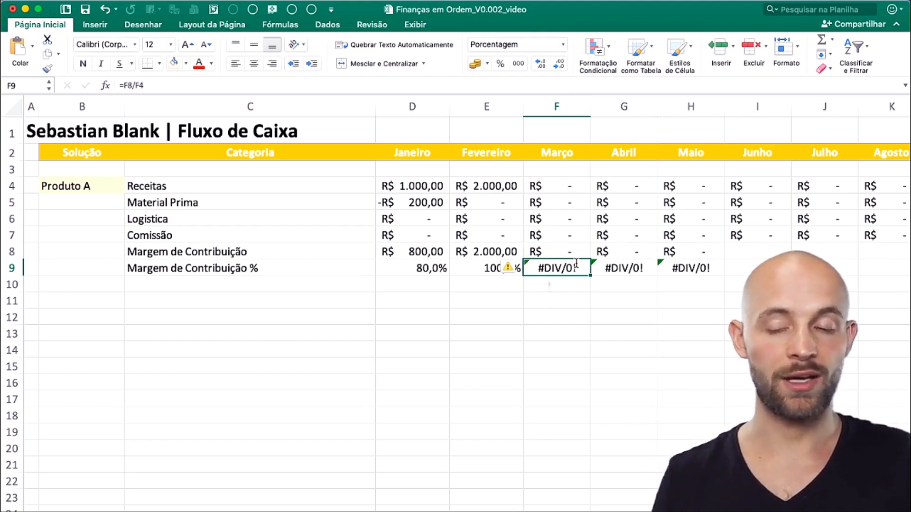
# - Replace the Janeiro percentage formula in D9 with =SEERRO(D8/D4;"") so division errors give a blank cell
pyautogui.click(389, 264)
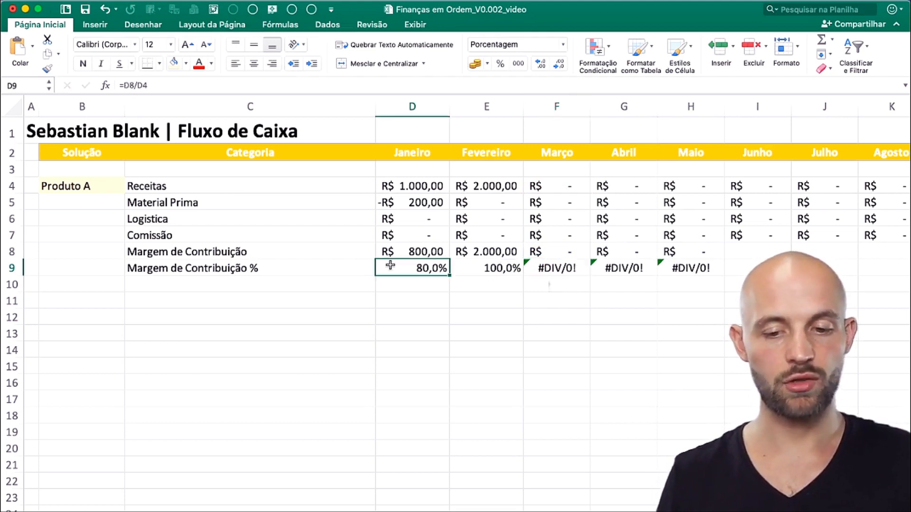
pyautogui.click(127, 86)
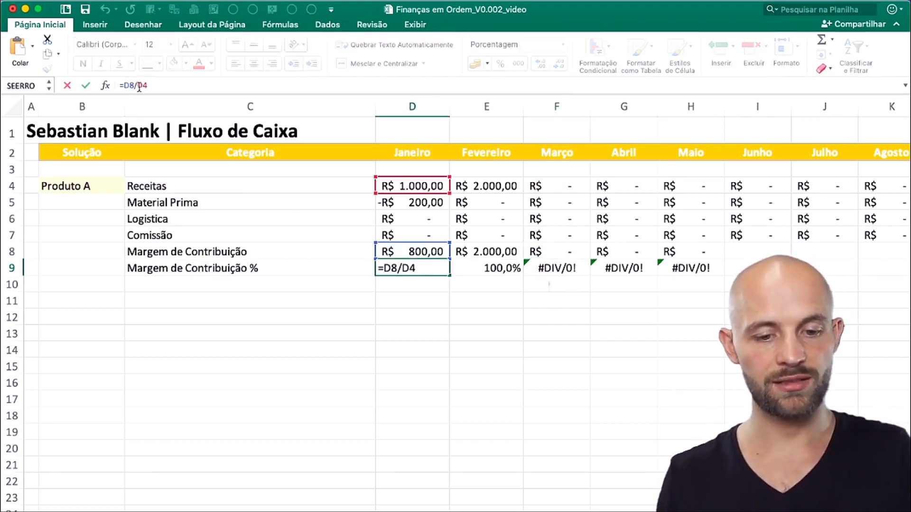
pyautogui.press('Escape')
pyautogui.write('=e')
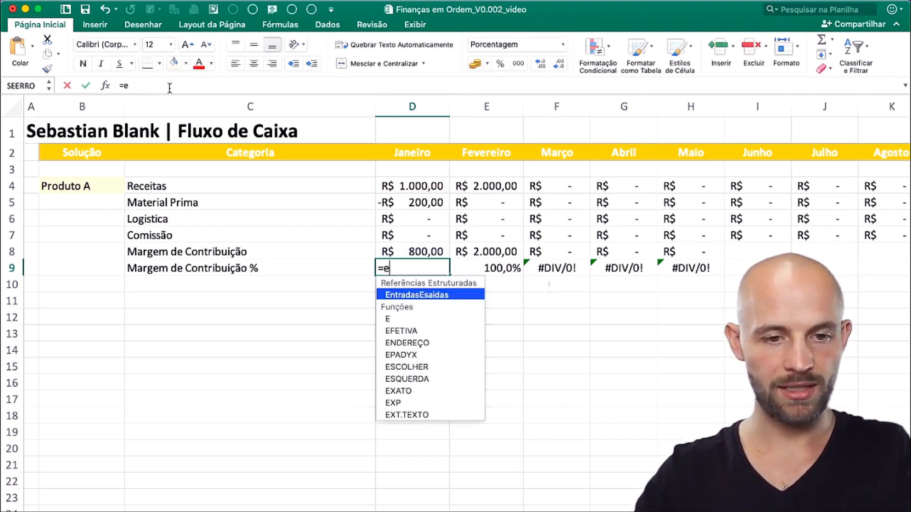
pyautogui.press('BackSpace')
pyautogui.write('se')
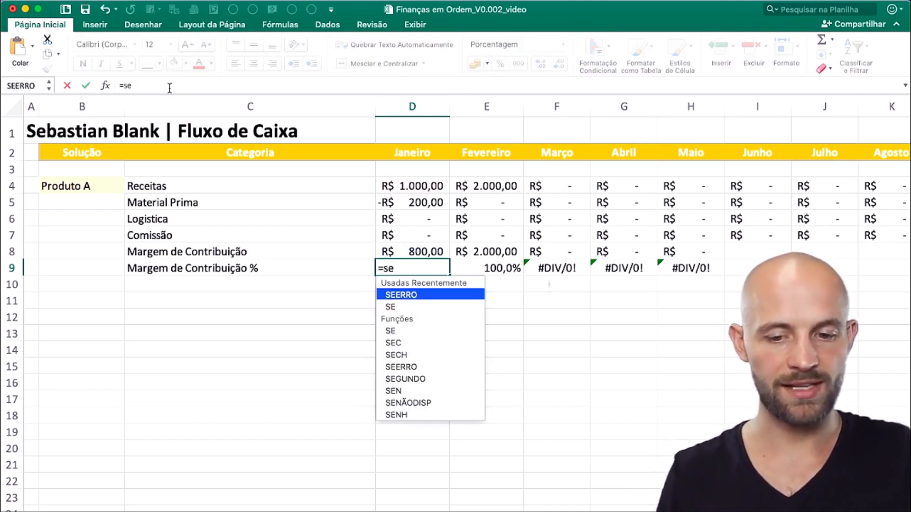
pyautogui.press('Tab')
pyautogui.write(')')
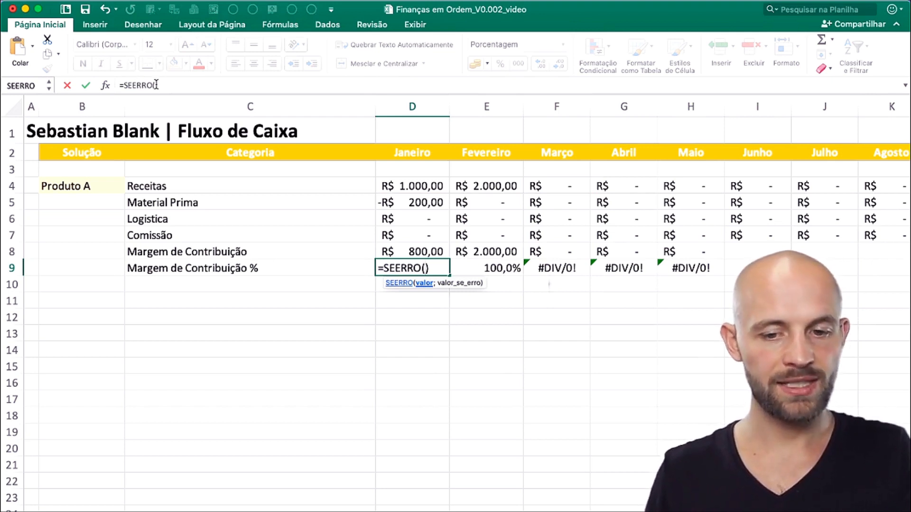
pyautogui.click(416, 248)
pyautogui.write('/')
pyautogui.click(420, 199)
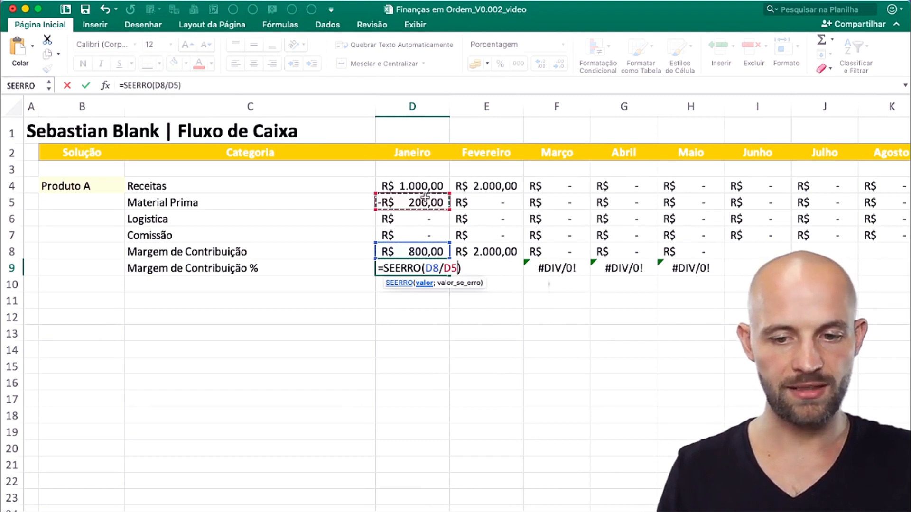
pyautogui.click(419, 188)
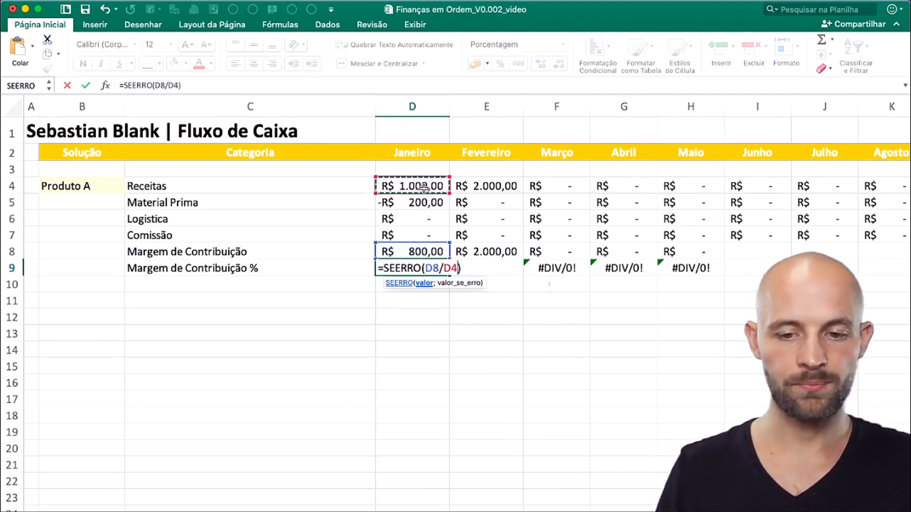
pyautogui.write(';')
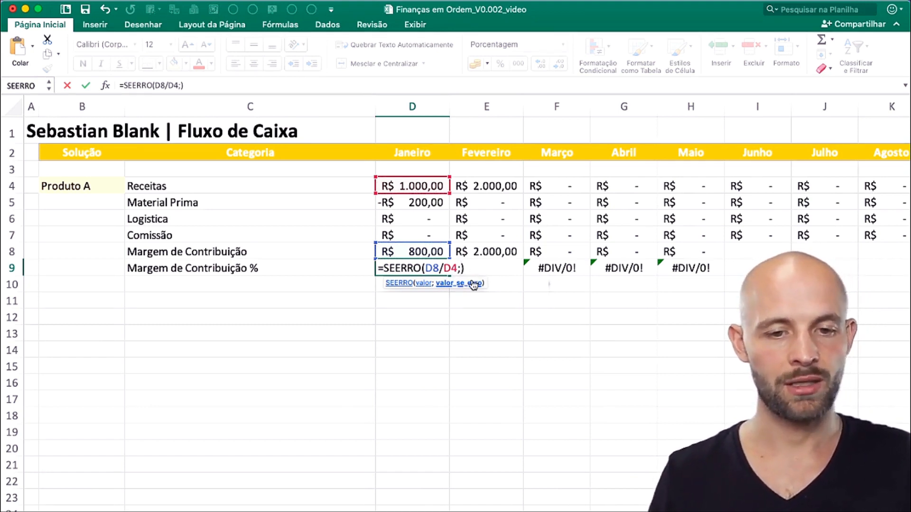
pyautogui.write('0')
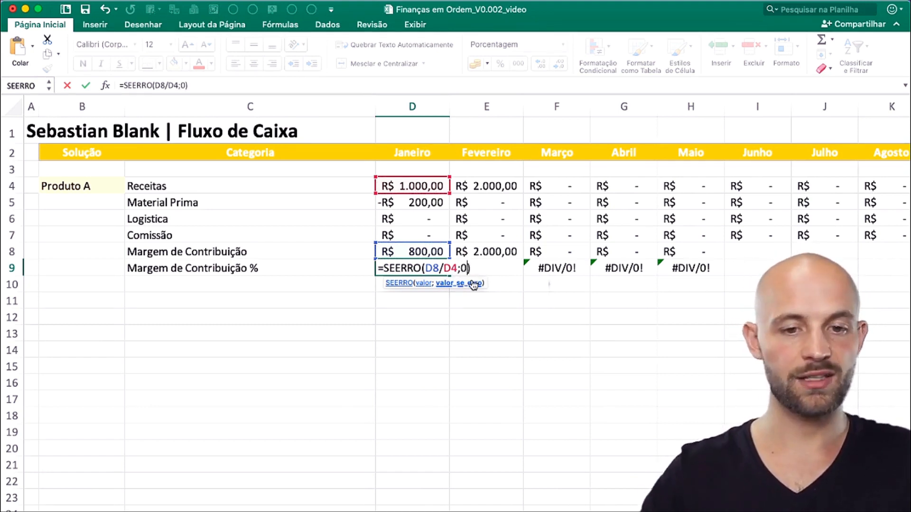
pyautogui.press('BackSpace')
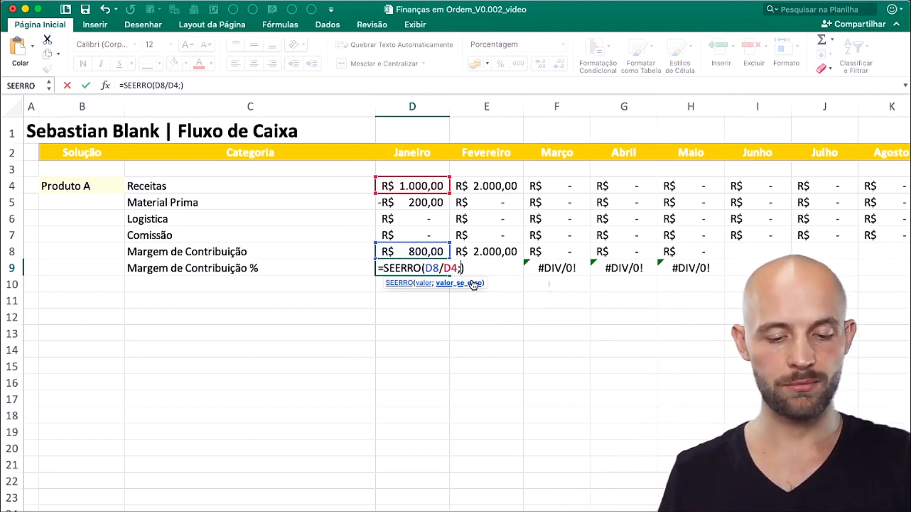
pyautogui.write('""')
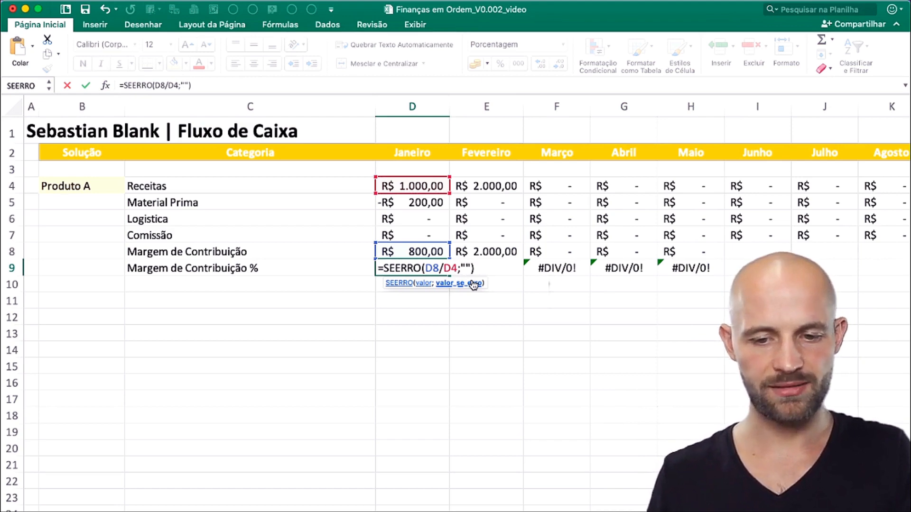
pyautogui.hotkey('ctrl', 'Return')
# - Copy the Janeiro margin formulas in D8:D9 across all months through Dezembro
pyautogui.hotkey('shift', 'Up')
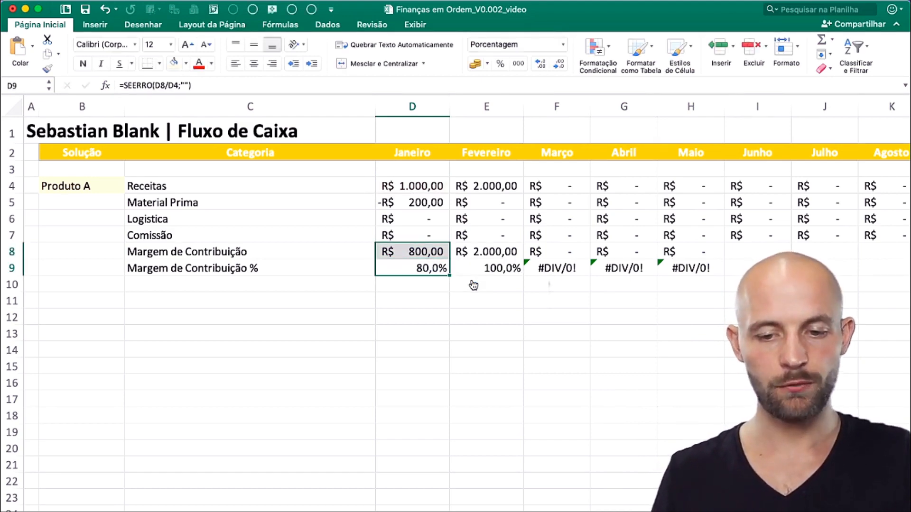
pyautogui.press('Up')
pyautogui.hotkey('shift', 'Down')
pyautogui.press('super+c')
pyautogui.press('super+shift+Right')
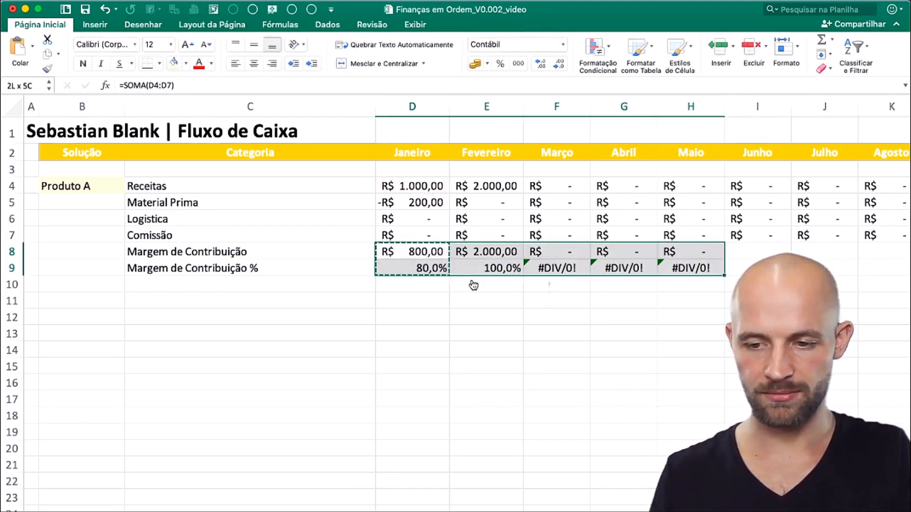
pyautogui.hscroll(8, 474, 285)
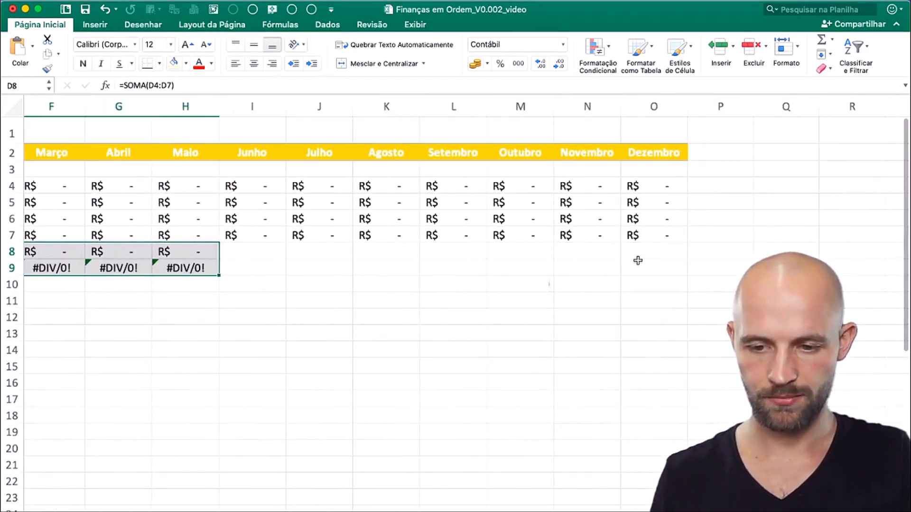
pyautogui.keyDown('shift'); pyautogui.click(638, 261); pyautogui.keyUp('shift')
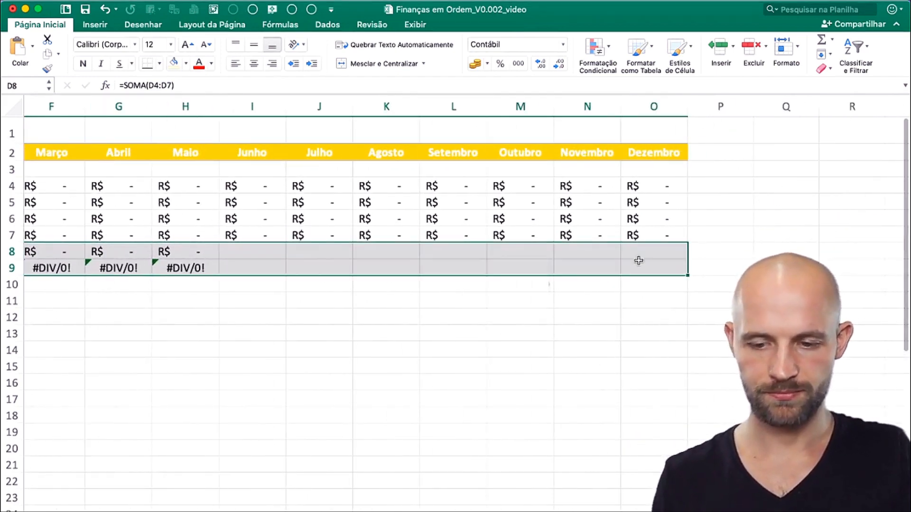
pyautogui.press('super+v')
pyautogui.hscroll(-8, 439, 368)
pyautogui.click(439, 368)
pyautogui.click(539, 341)
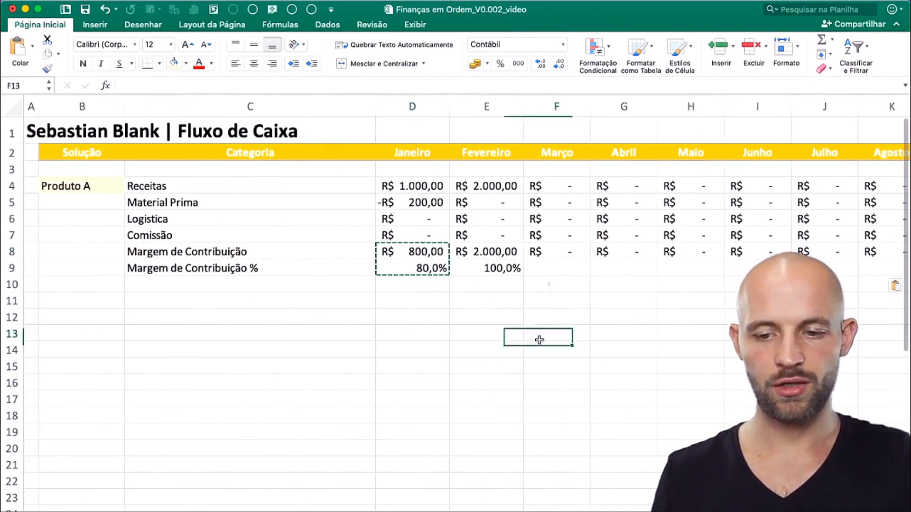
# - Review the Margem de Contribuição % formulas for Fevereiro through Maio and the Fevereiro cost cells E5:E7, and clear the copy selection
pyautogui.click(556, 267)
pyautogui.press('Right')
pyautogui.press('Right')
pyautogui.press('Left')
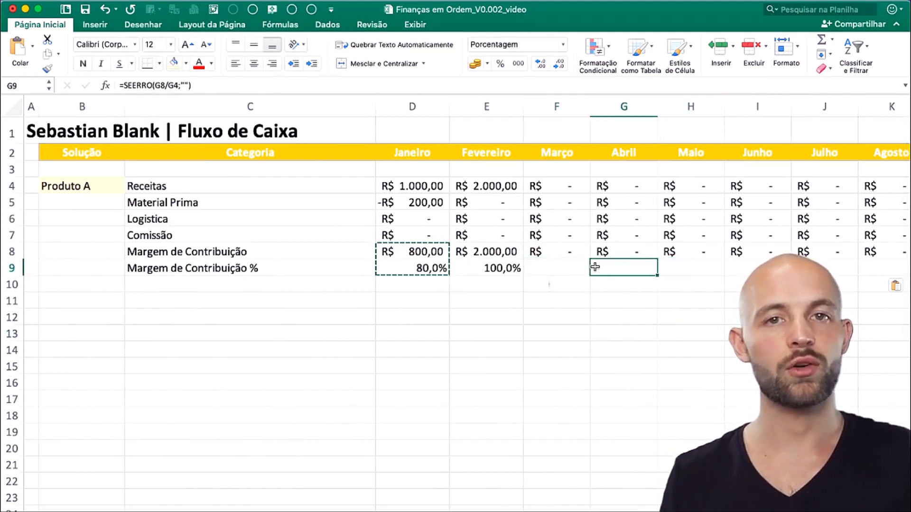
pyautogui.press('Left')
pyautogui.press('Right')
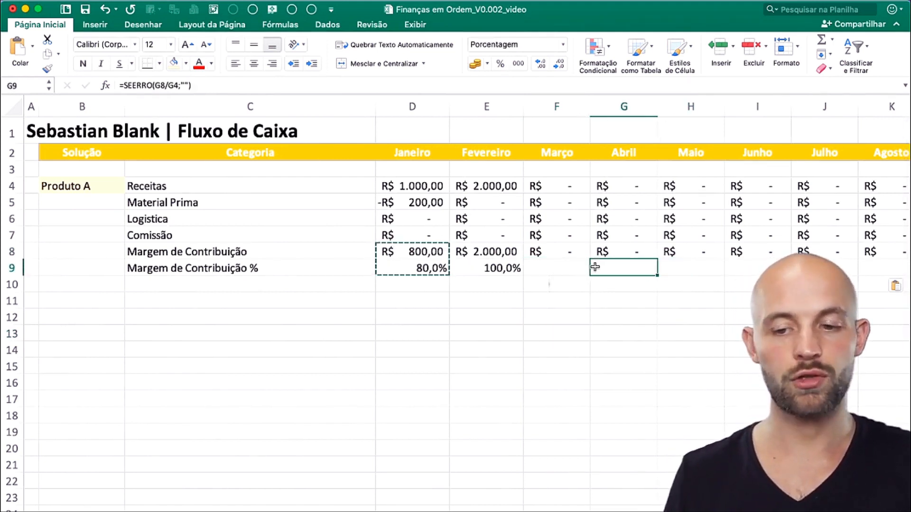
pyautogui.press('Left')
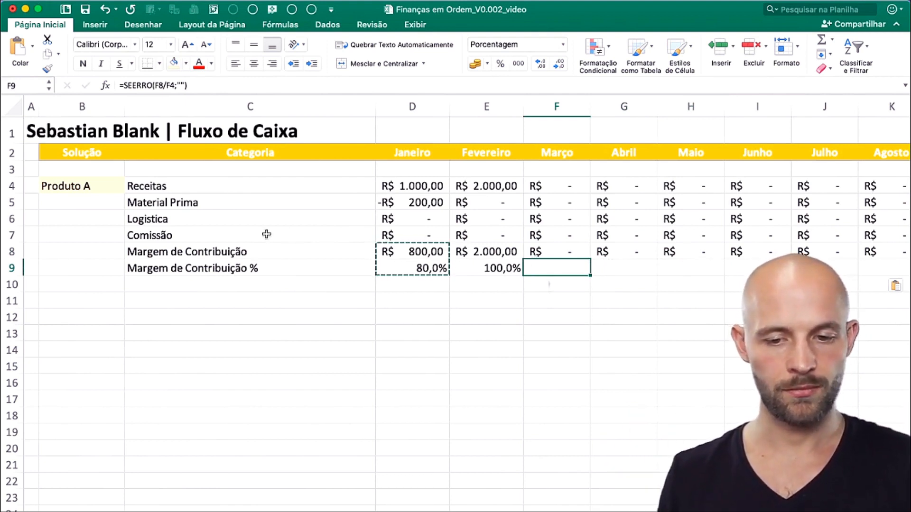
pyautogui.click(489, 270)
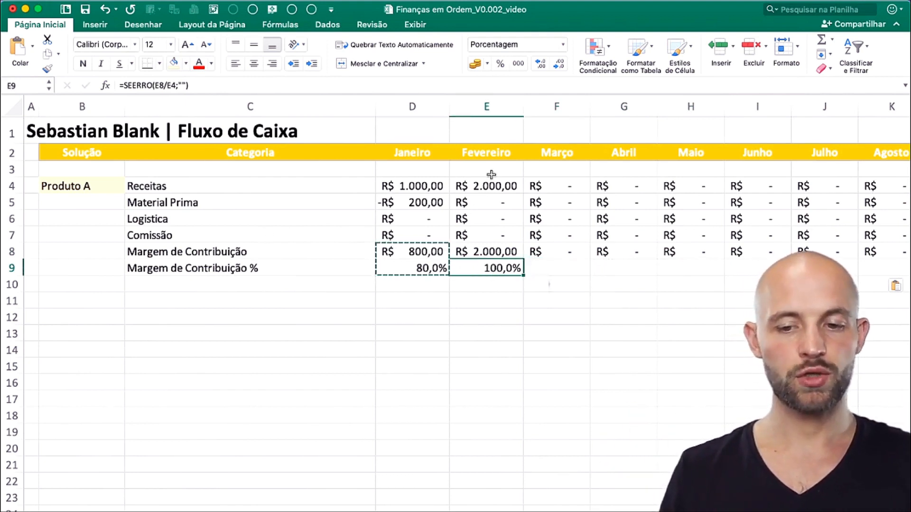
pyautogui.moveTo(496, 204); pyautogui.dragTo(495, 229)
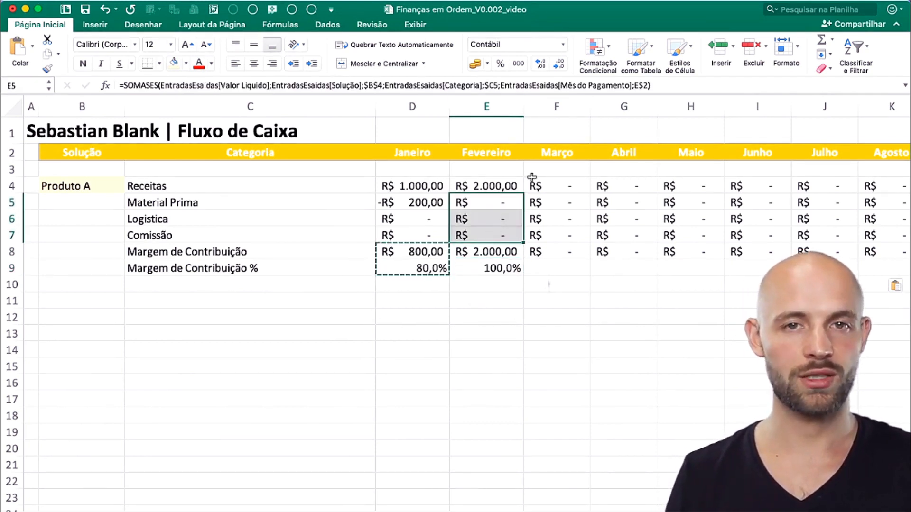
pyautogui.click(409, 315)
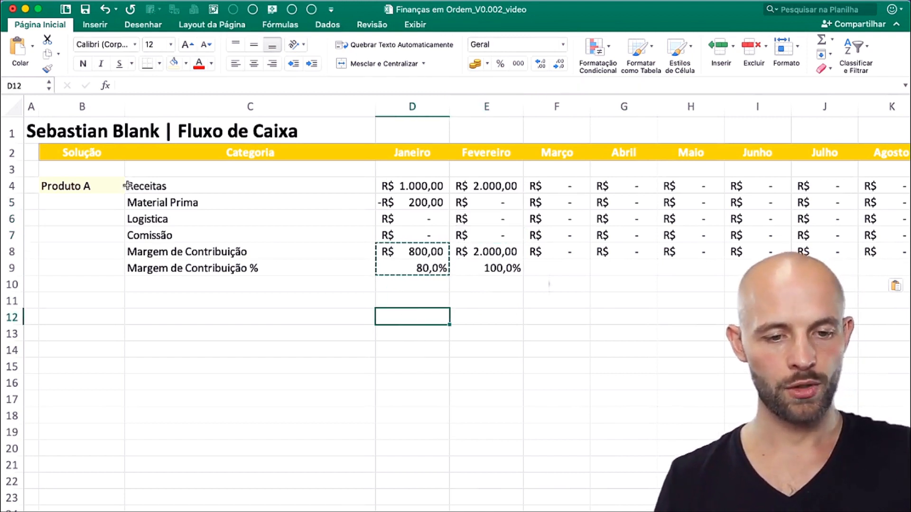
pyautogui.press('Escape')
# - Review the category labels and the Janeiro amounts in D4:D7 that feed the contribution margin
pyautogui.click(158, 238)
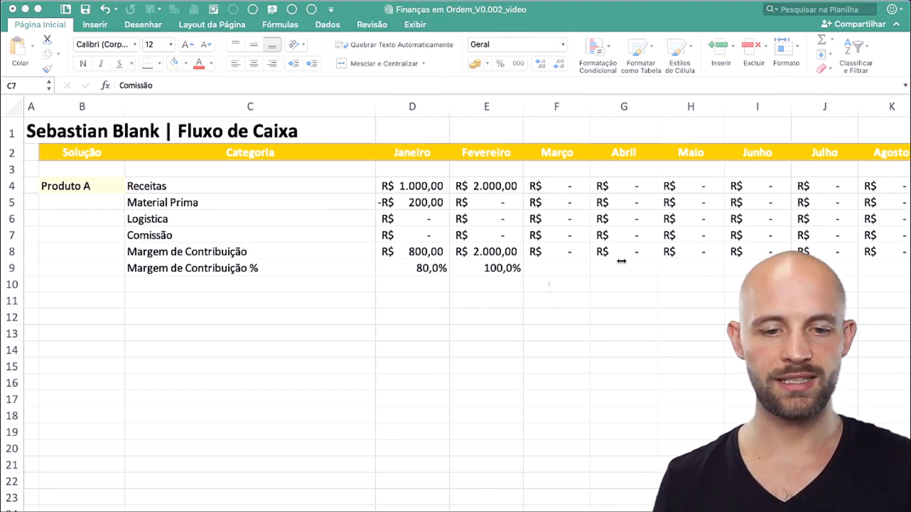
pyautogui.click(268, 269)
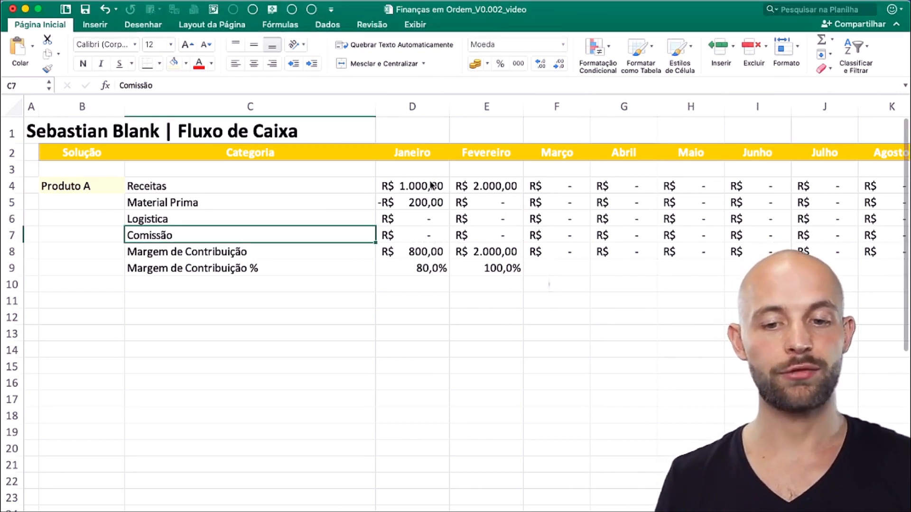
pyautogui.moveTo(430, 186); pyautogui.dragTo(383, 237)
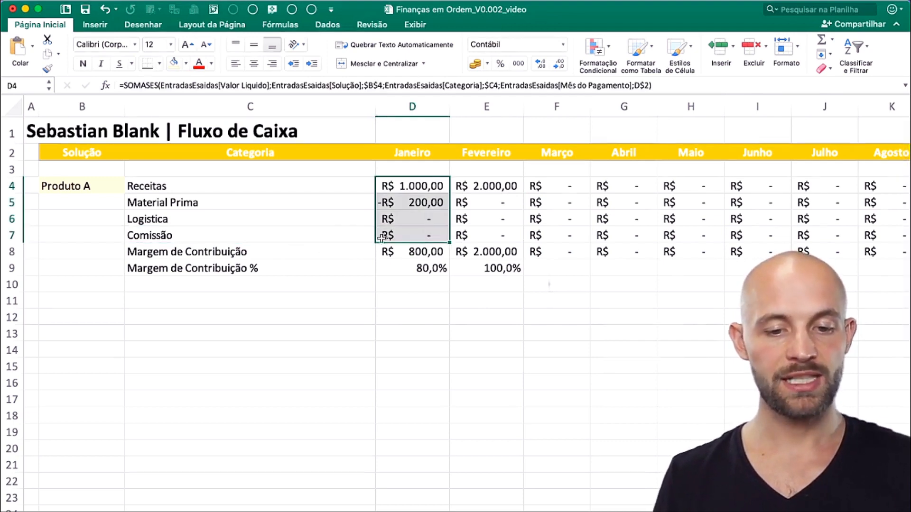
# - Make the Margem de Contribuição row bold from its label in C8 across all months to Dezembro
pyautogui.click(425, 252)
pyautogui.press('Left')
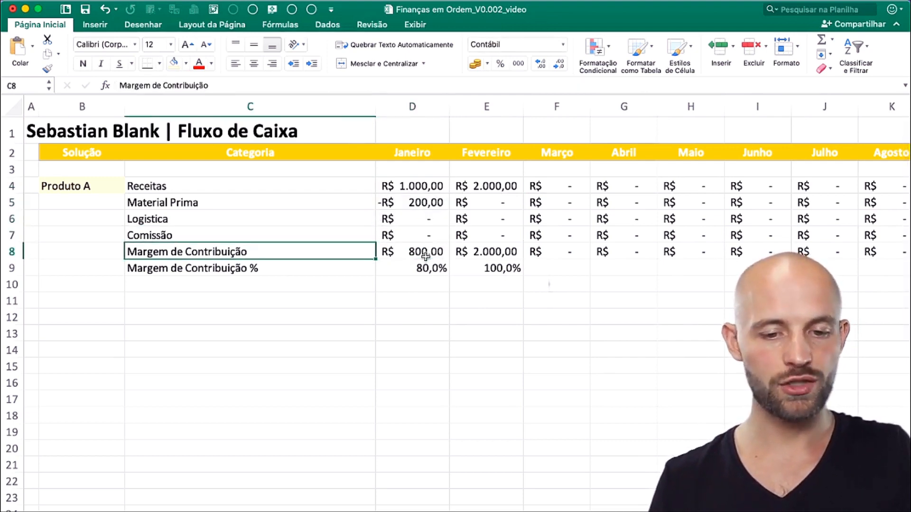
pyautogui.hotkey('ctrl', 'shift', 'Right')
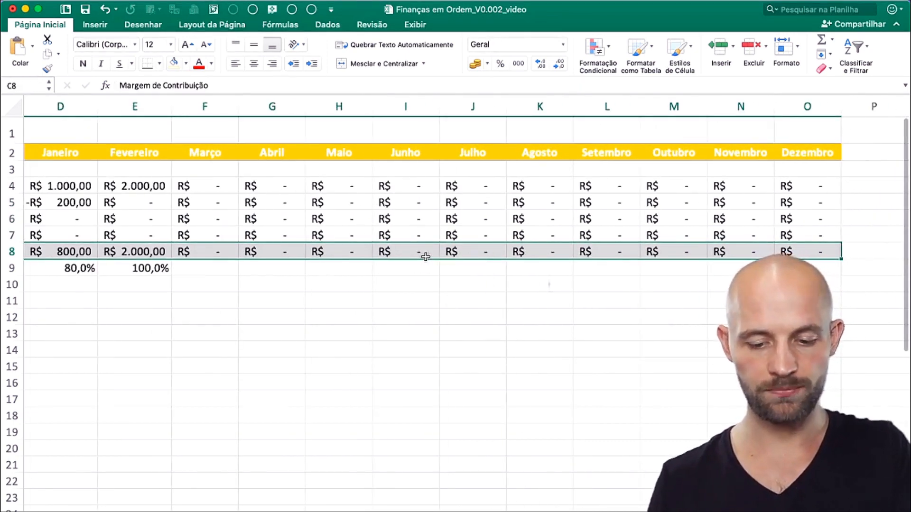
pyautogui.press('super+v')
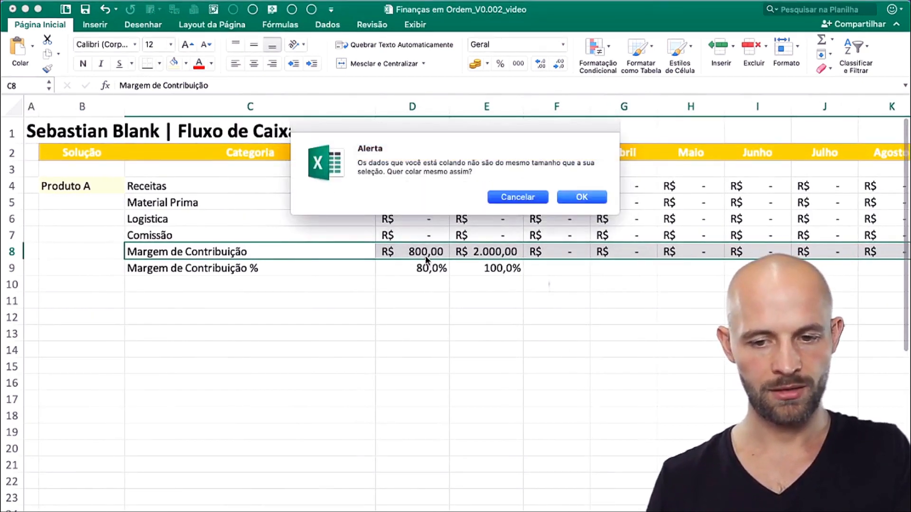
pyautogui.press('Return')
pyautogui.press('super+b')
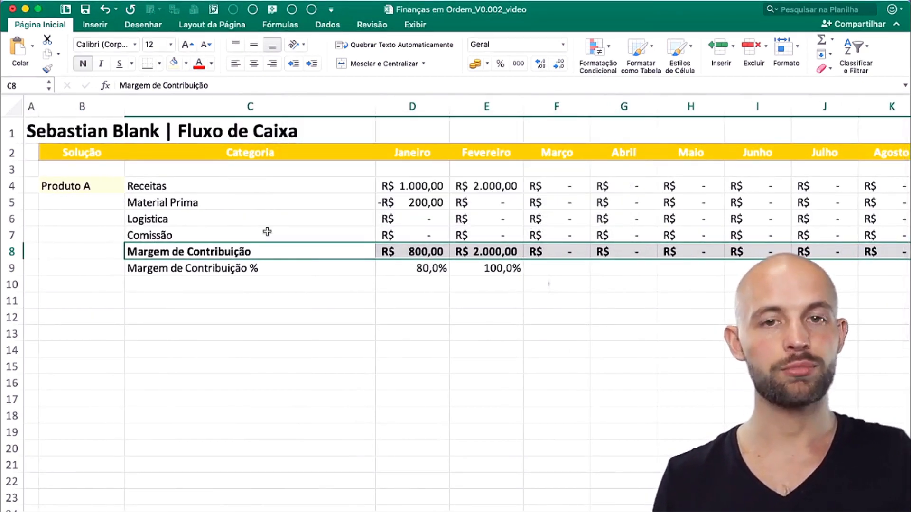
pyautogui.press('Left')
pyautogui.press('Left')
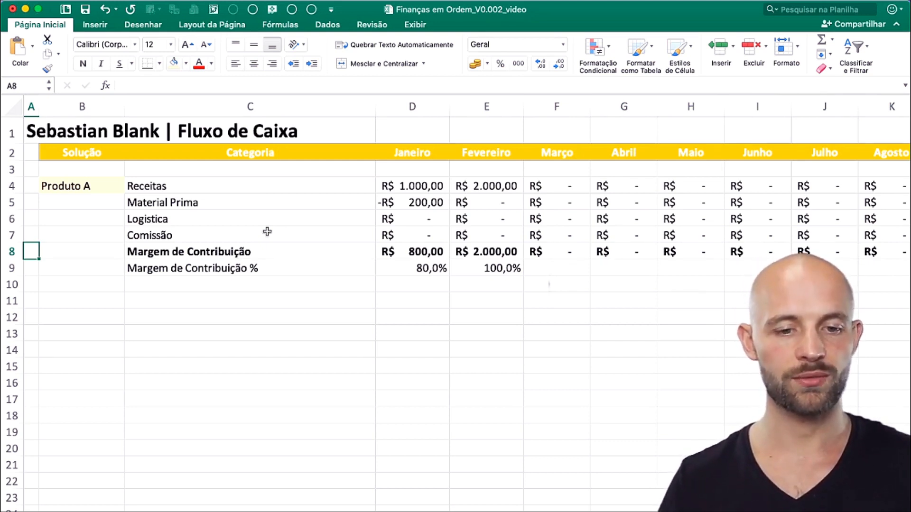
# - Switch the Solução in B4 to Produto B and check the resulting Janeiro amounts and margin in D4:D9
pyautogui.click(86, 185)
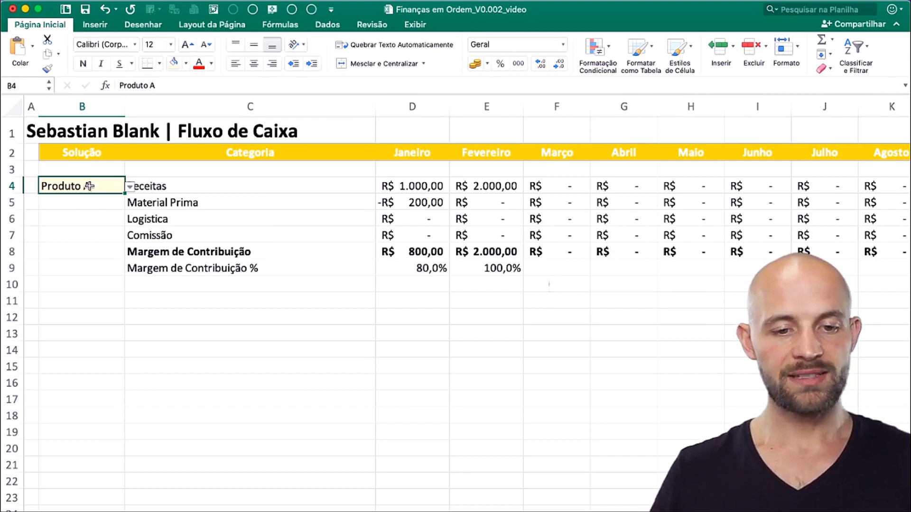
pyautogui.click(129, 187)
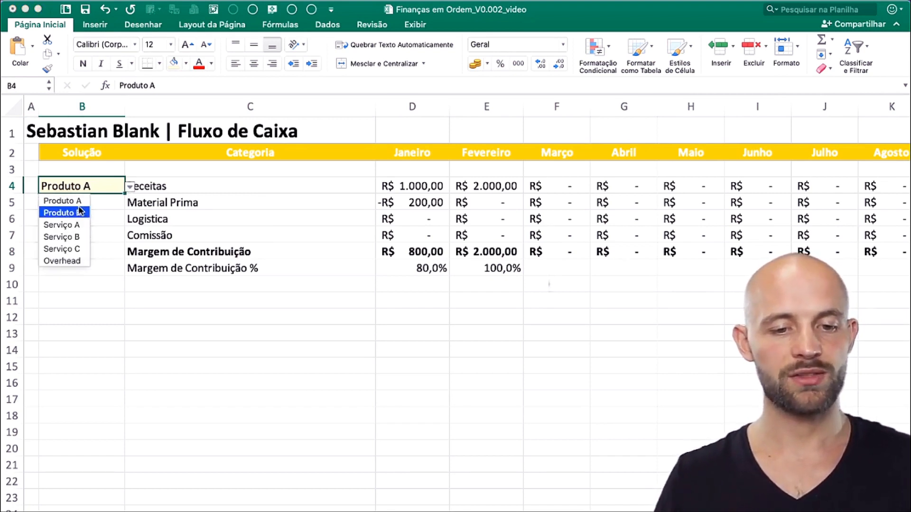
pyautogui.press('Escape')
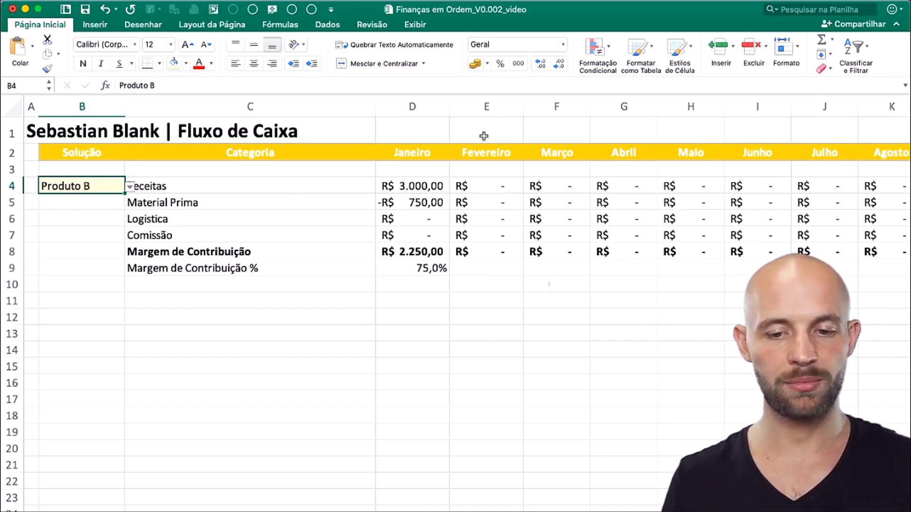
pyautogui.moveTo(424, 180); pyautogui.dragTo(422, 270)
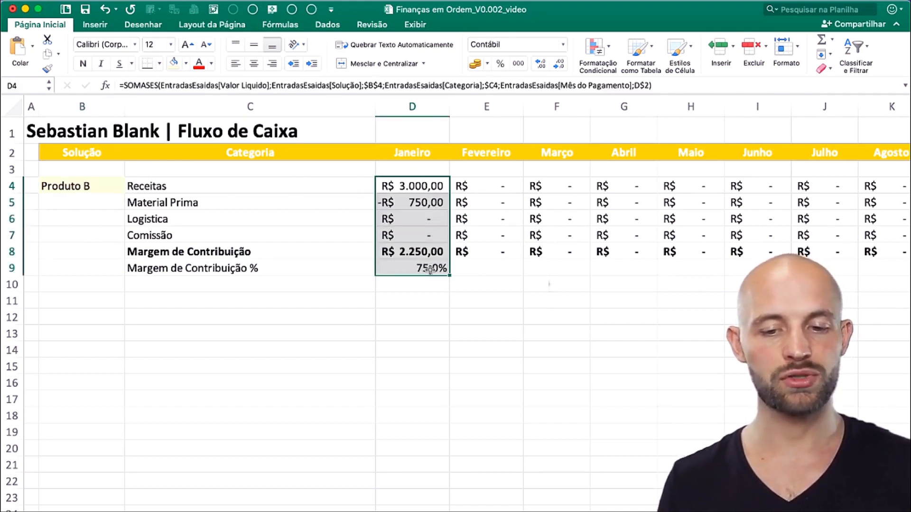
pyautogui.click(411, 270)
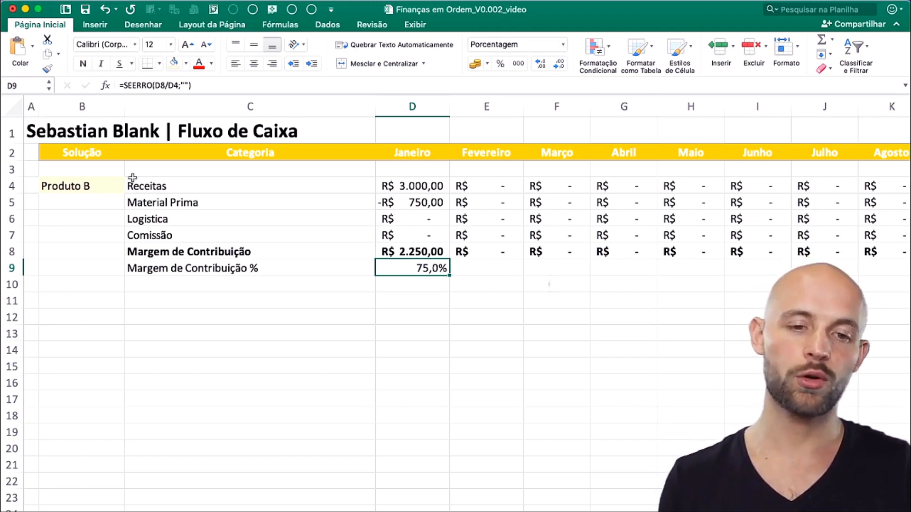
pyautogui.click(104, 189)
pyautogui.click(129, 188)
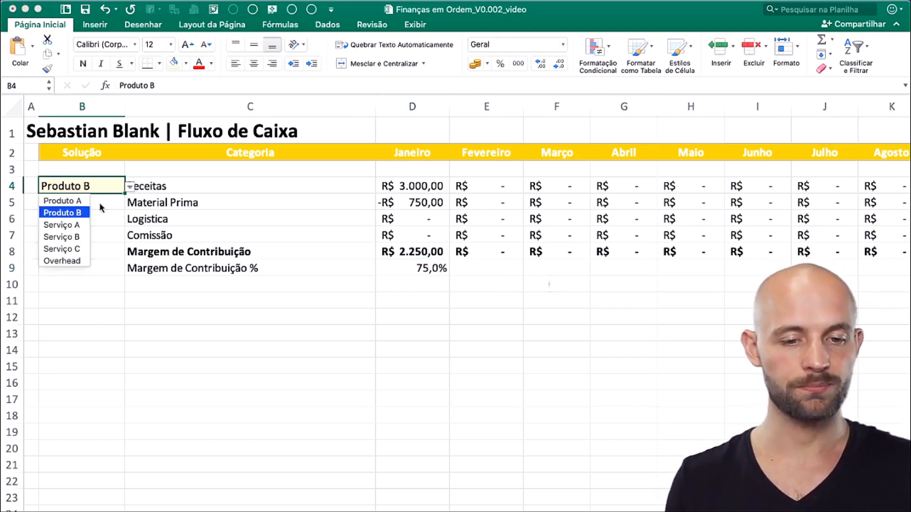
pyautogui.press('Escape')
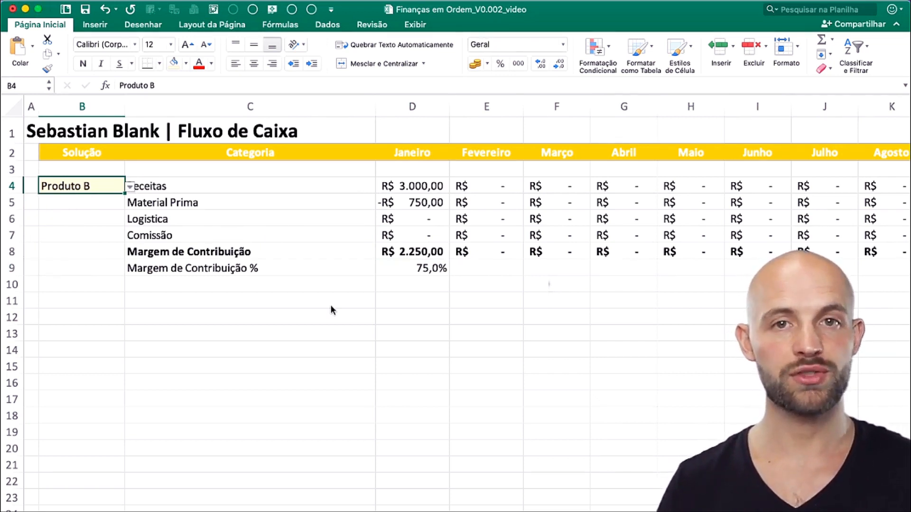
# - Insert two blank rows between the month header row and the Produto B block
pyautogui.click(162, 245)
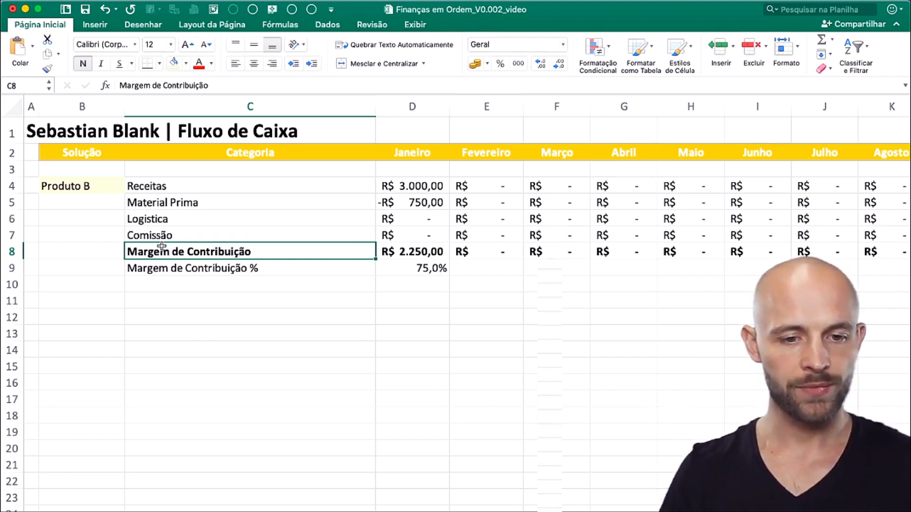
pyautogui.rightClick(11, 188)
pyautogui.press('Escape')
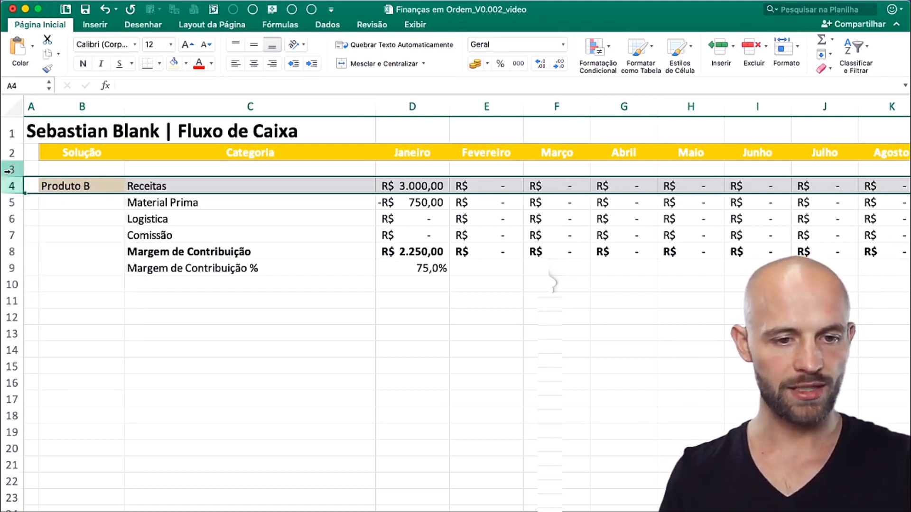
pyautogui.moveTo(10, 170); pyautogui.dragTo(11, 185)
pyautogui.rightClick(11, 185)
pyautogui.press('Escape')
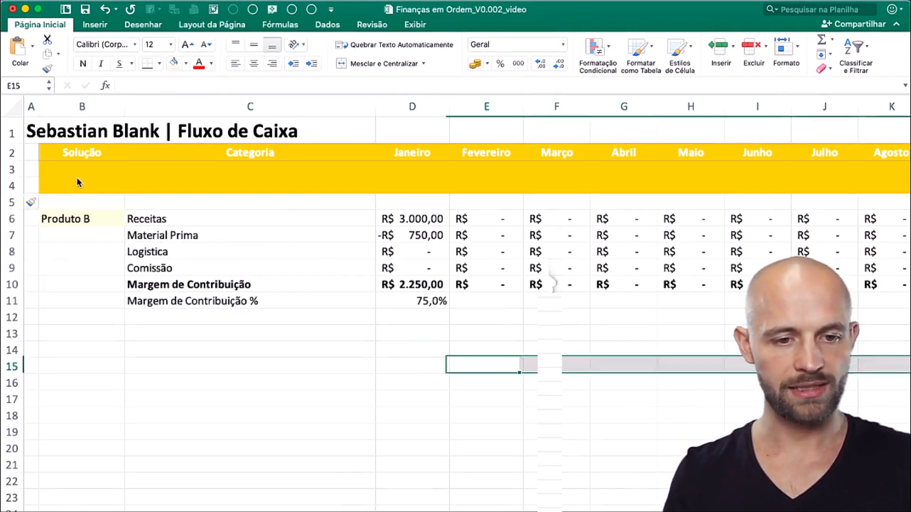
# - Remove the yellow fill from the inserted rows by copying the blank cell B5 over B3:O5
pyautogui.click(68, 208)
pyautogui.hscroll(10, 413, 233)
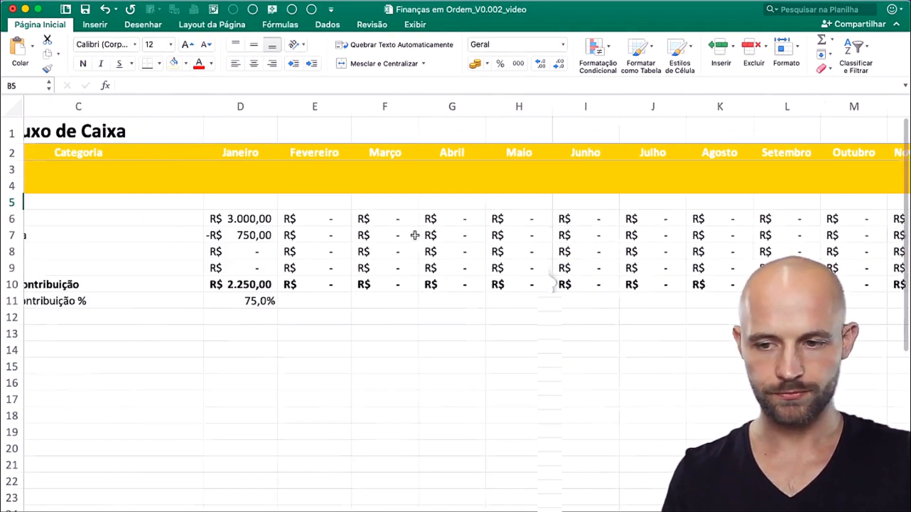
pyautogui.keyDown('shift'); pyautogui.click(677, 169); pyautogui.keyUp('shift')
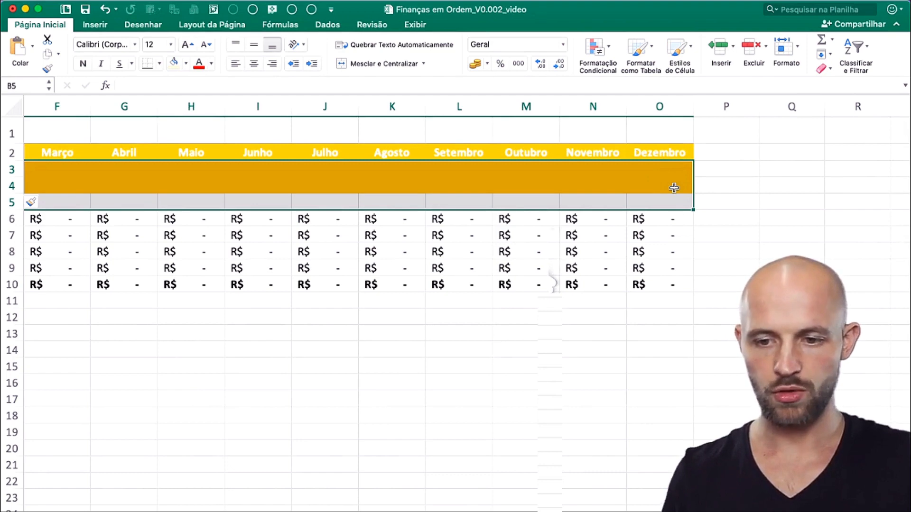
pyautogui.press('super+v')
pyautogui.click(674, 188)
pyautogui.hscroll(10, 674, 188)
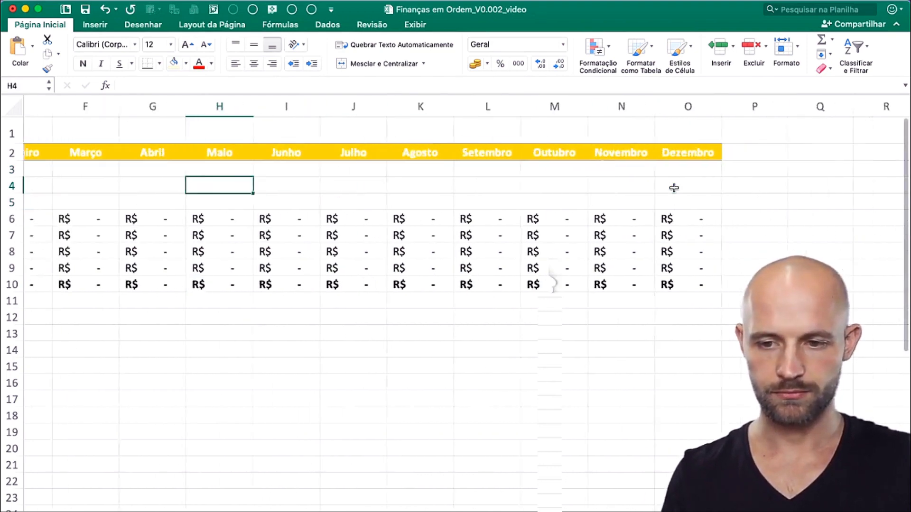
# - Turn on text wrapping for B4:O4 and fill the range with a light blue theme color
pyautogui.click(601, 187)
pyautogui.hscroll(-10, 601, 186)
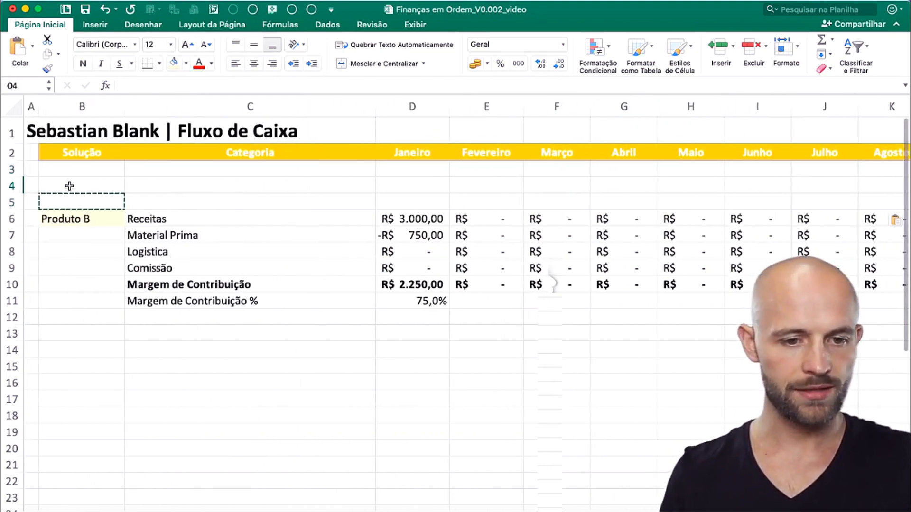
pyautogui.keyDown('shift'); pyautogui.click(69, 185); pyautogui.keyUp('shift')
pyautogui.click(423, 44)
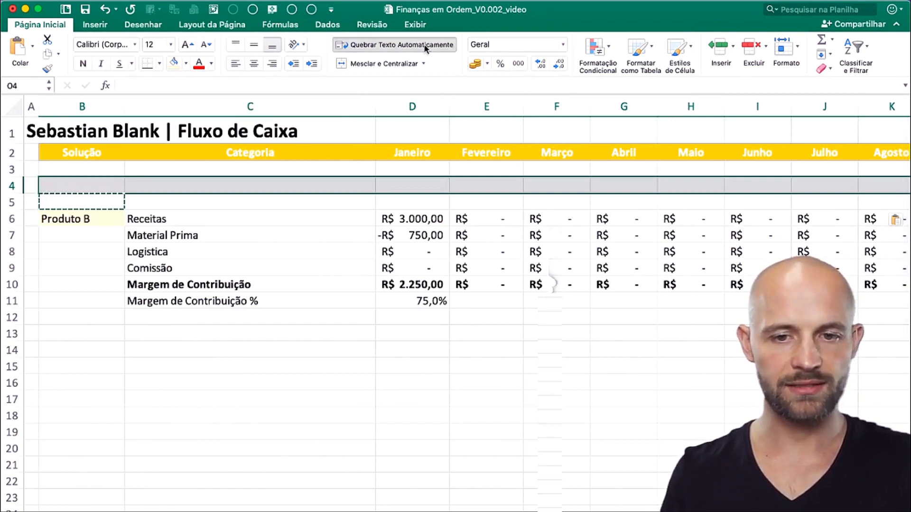
pyautogui.hscroll(-10, 332, 247)
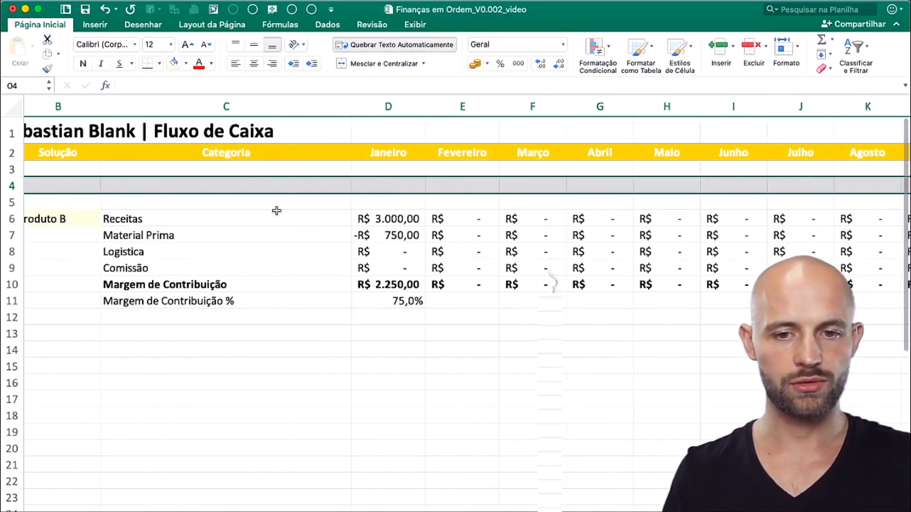
pyautogui.click(185, 68)
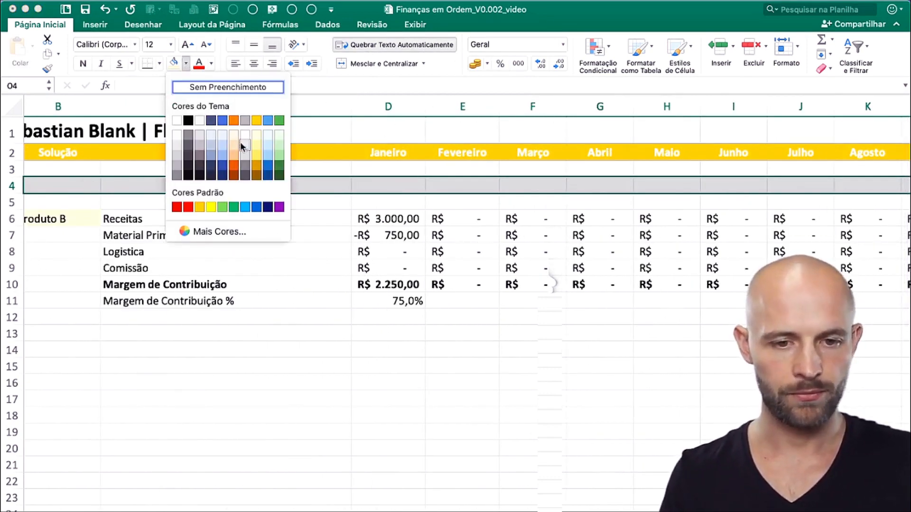
pyautogui.click(218, 139)
pyautogui.hscroll(5, 261, 169)
pyautogui.hscroll(-5, 346, 210)
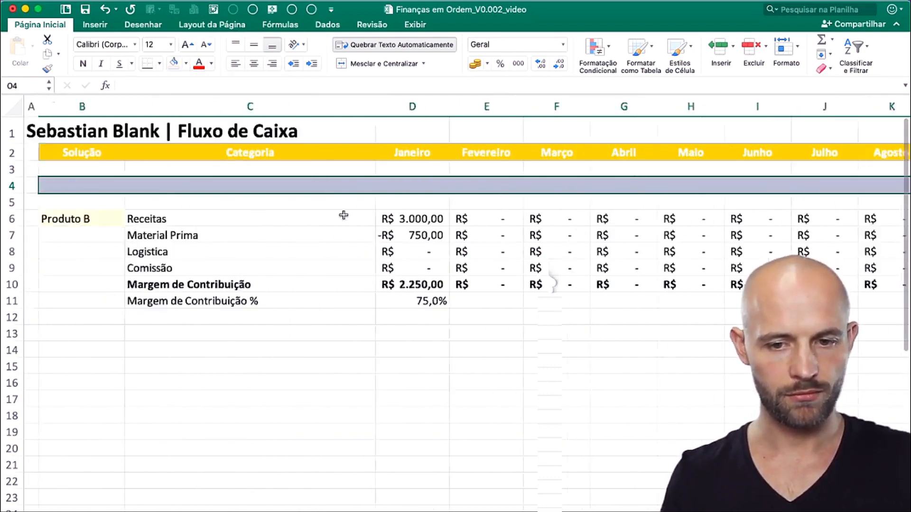
# - Merge and center the light blue band B4:O4 into one heading cell
pyautogui.click(317, 189)
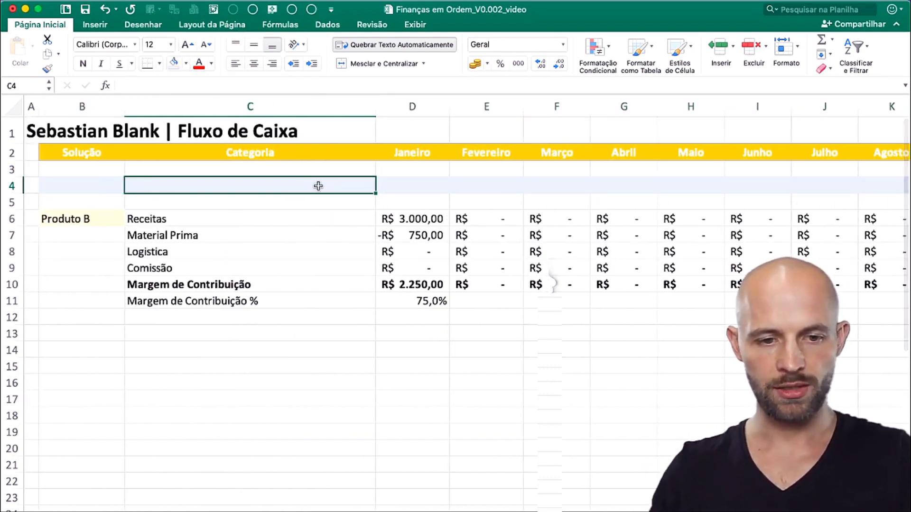
pyautogui.click(111, 189)
pyautogui.hscroll(3, 118, 186)
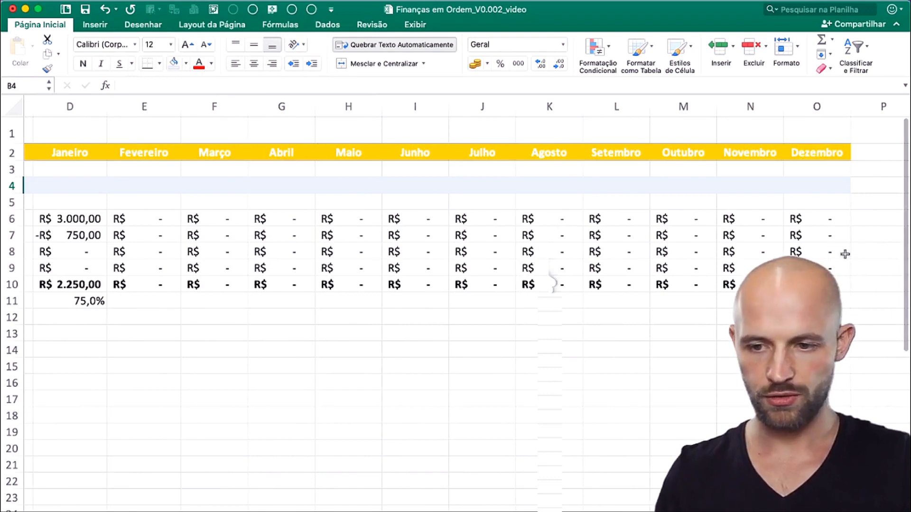
pyautogui.keyDown('shift'); pyautogui.click(799, 189); pyautogui.keyUp('shift')
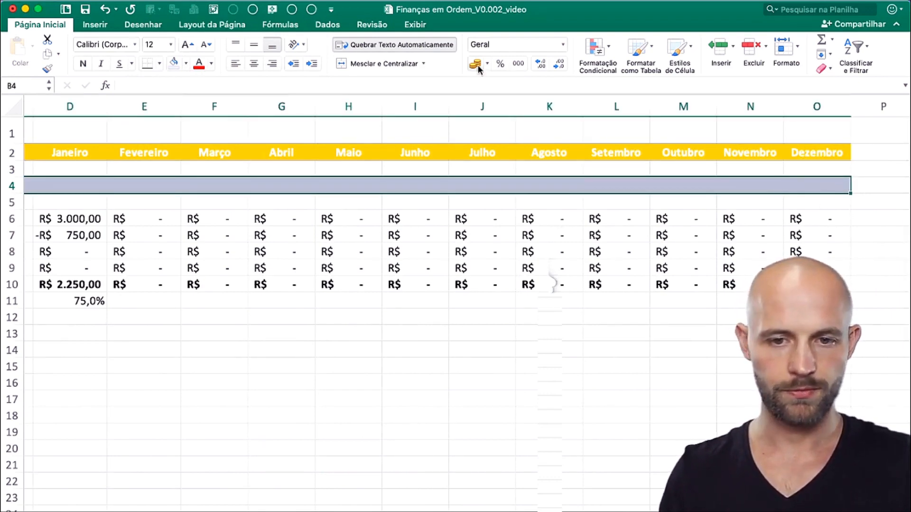
pyautogui.click(363, 62)
# - Enter MARGEM DE CONTRIBUIÇÃO as the heading in the merged row 4 cell and make it bold
pyautogui.write('MAR')
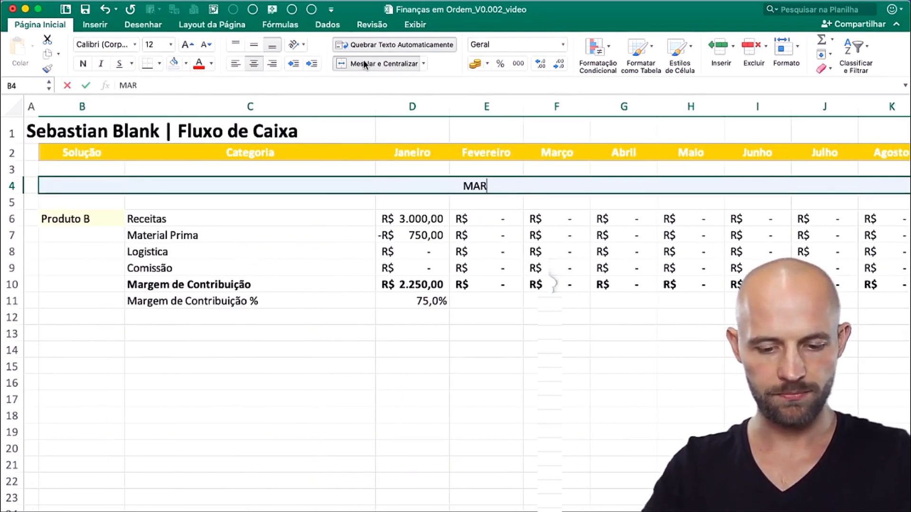
pyautogui.write('GEM DE CONTRI')
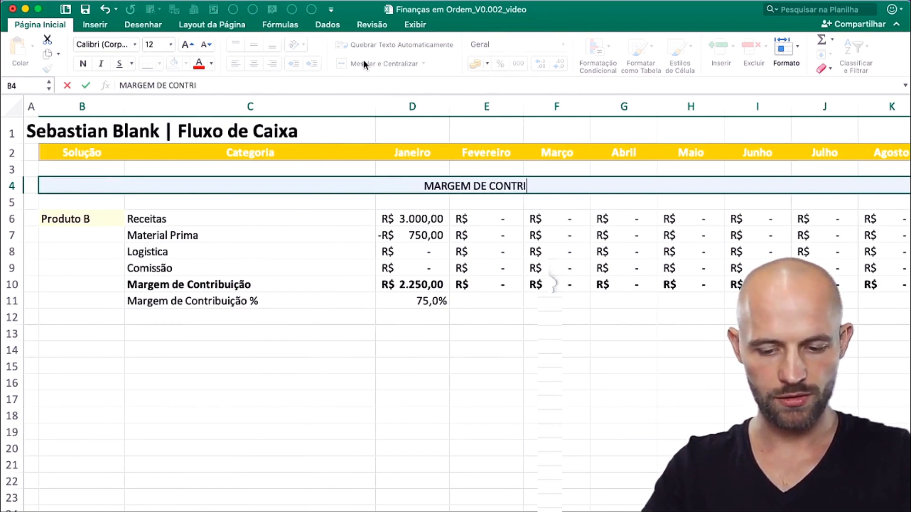
pyautogui.write('BUIÇA&')
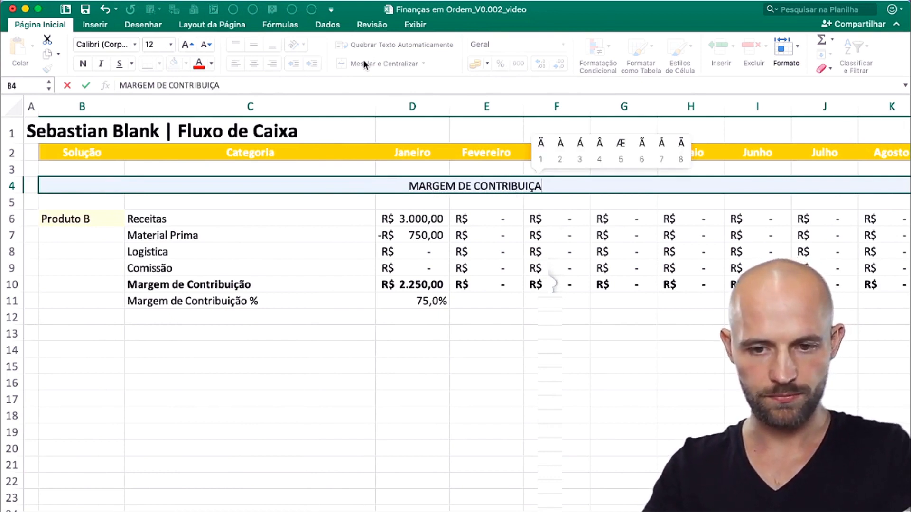
pyautogui.press('BackSpace')
pyautogui.press('BackSpace')
pyautogui.write('A')
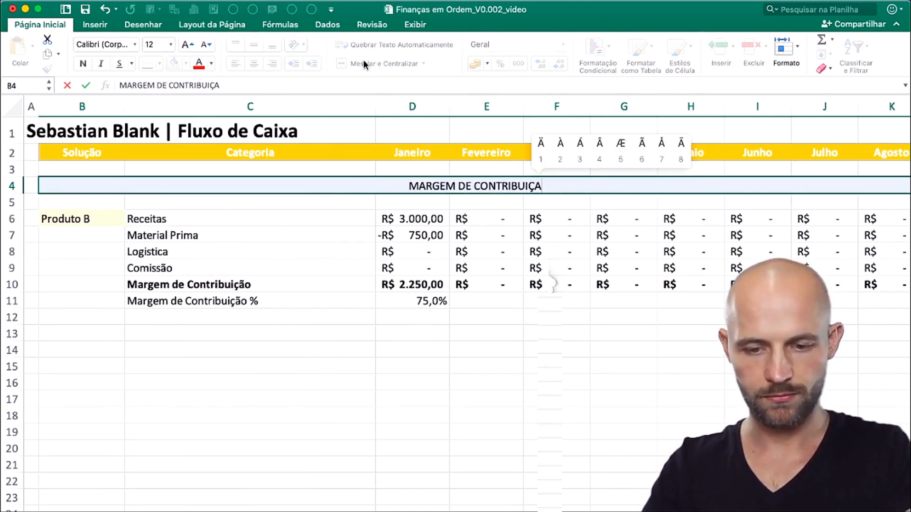
pyautogui.write('6O')
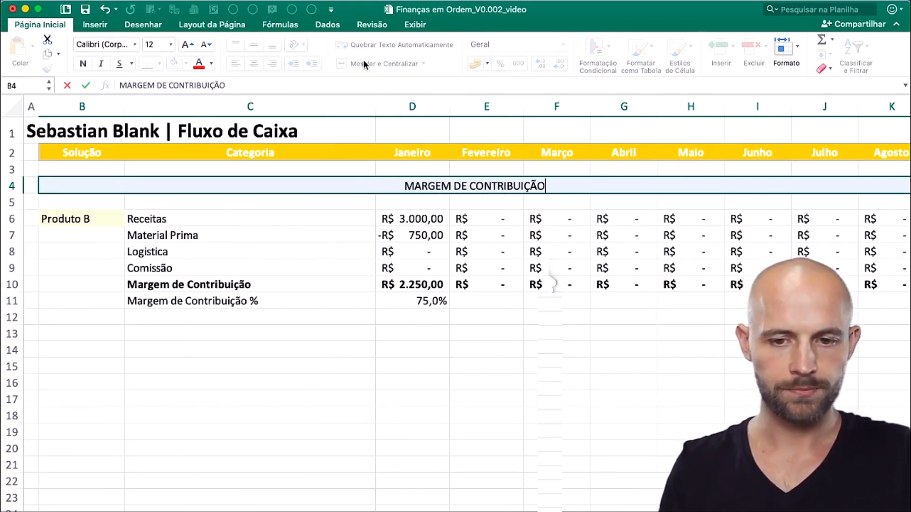
pyautogui.press('Return')
pyautogui.hscroll(-1, 197, 342)
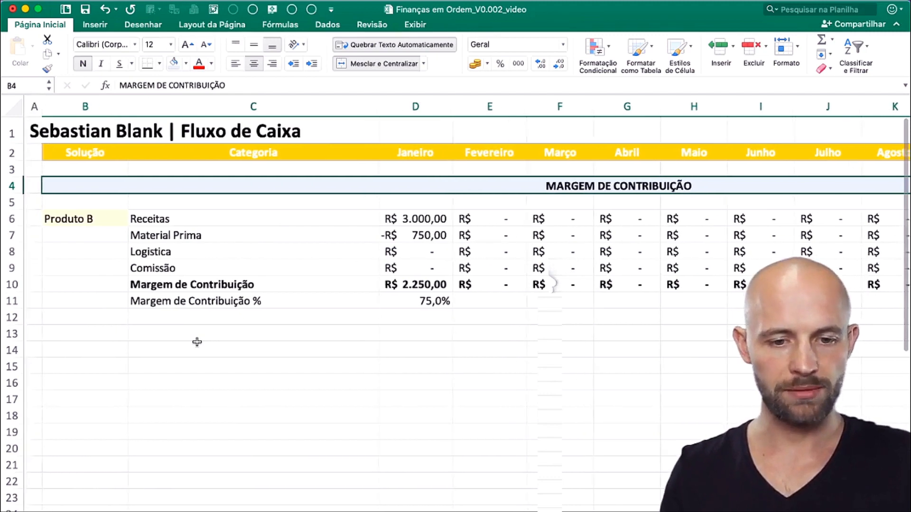
# - Copy the merged light blue heading band from row 4 to B13 and retitle the copy FLUXO DE CAIXA | TOTAL
pyautogui.press('super+c')
pyautogui.hscroll(1, 98, 327)
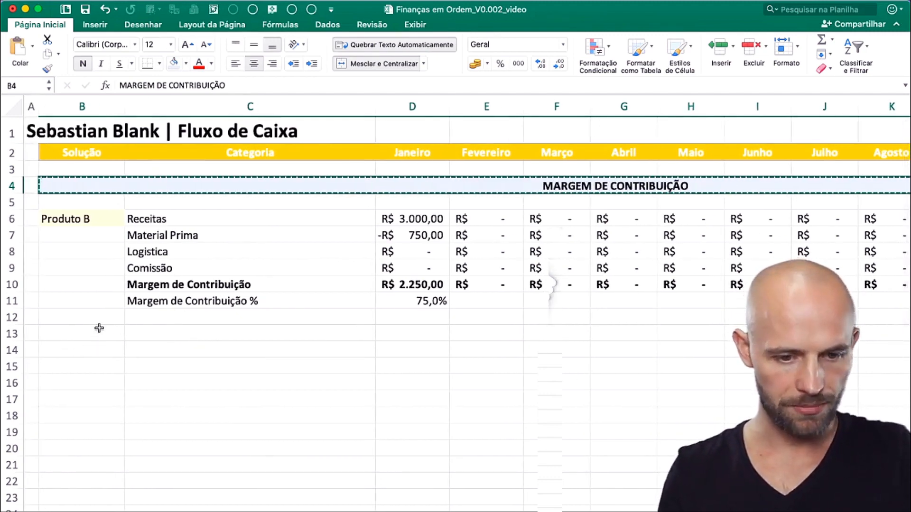
pyautogui.click(98, 328)
pyautogui.press('super+v')
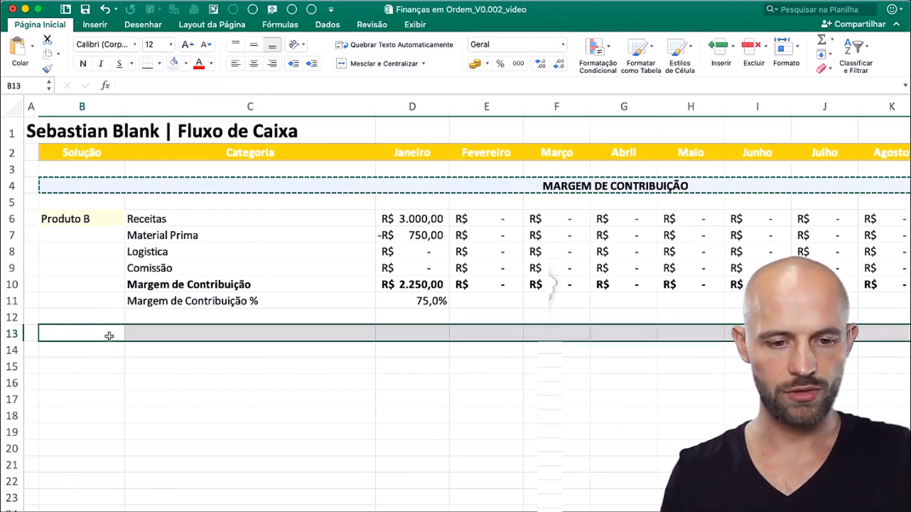
pyautogui.write('FL')
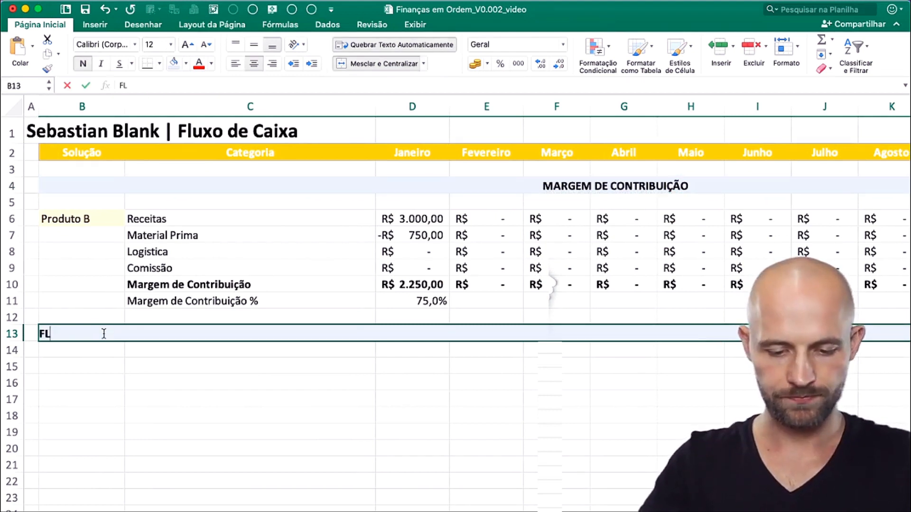
pyautogui.write('UXO DE CAIXA')
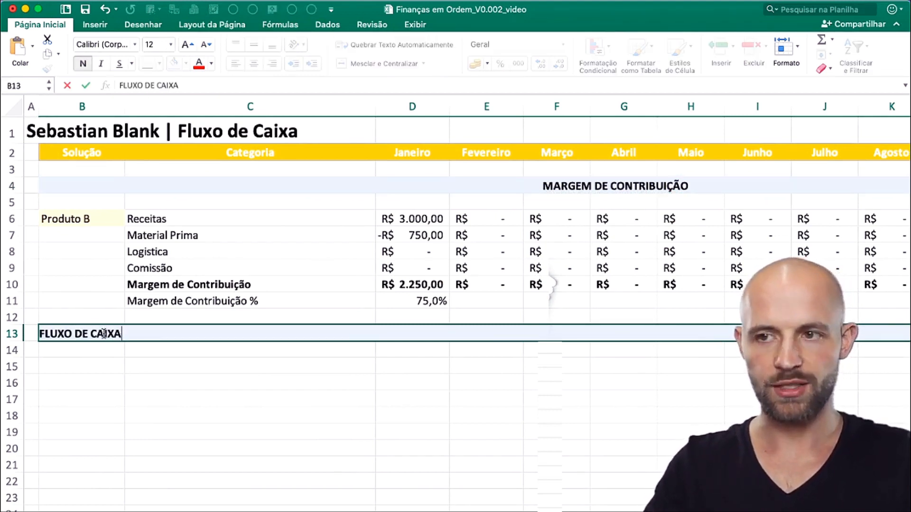
pyautogui.write(' | TOTAL')
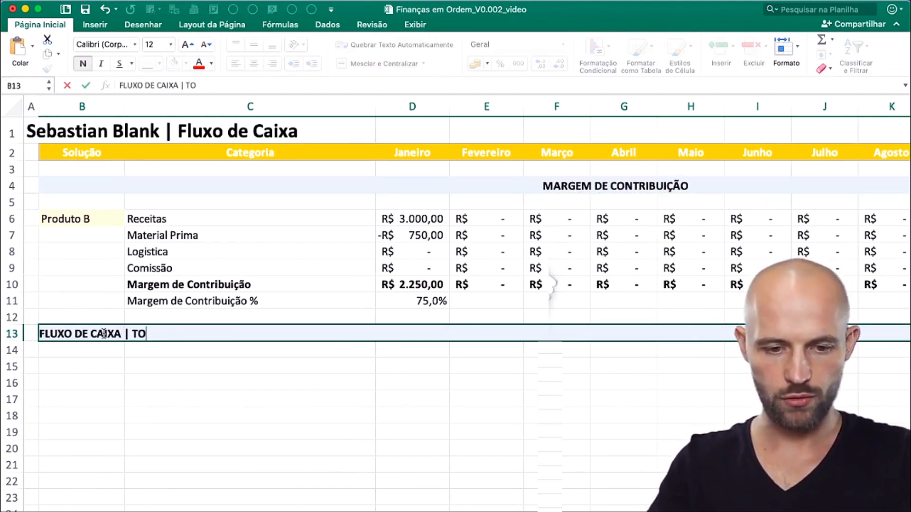
# - Extend the row 4 heading to read MARGEM DE CONTRIBUIÇÃO / PRODUTO
pyautogui.doubleClick(677, 185)
pyautogui.write('/')
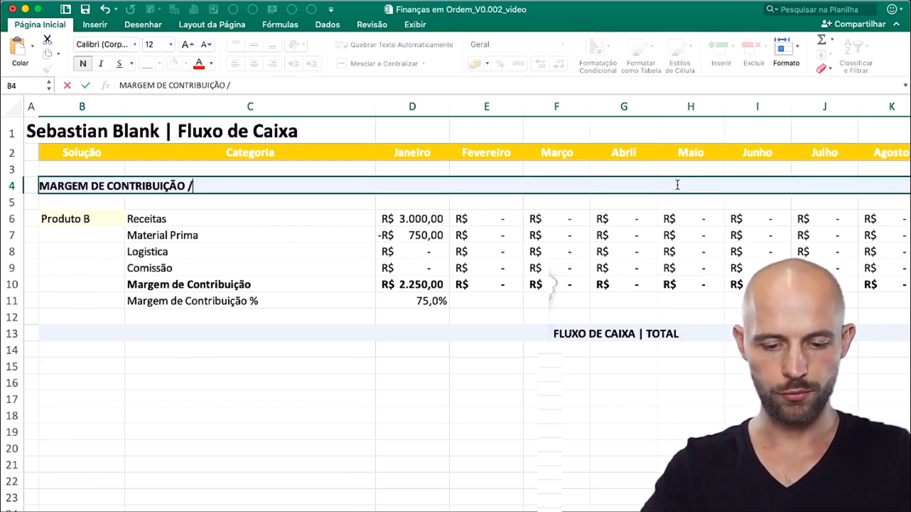
pyautogui.write(' Produto')
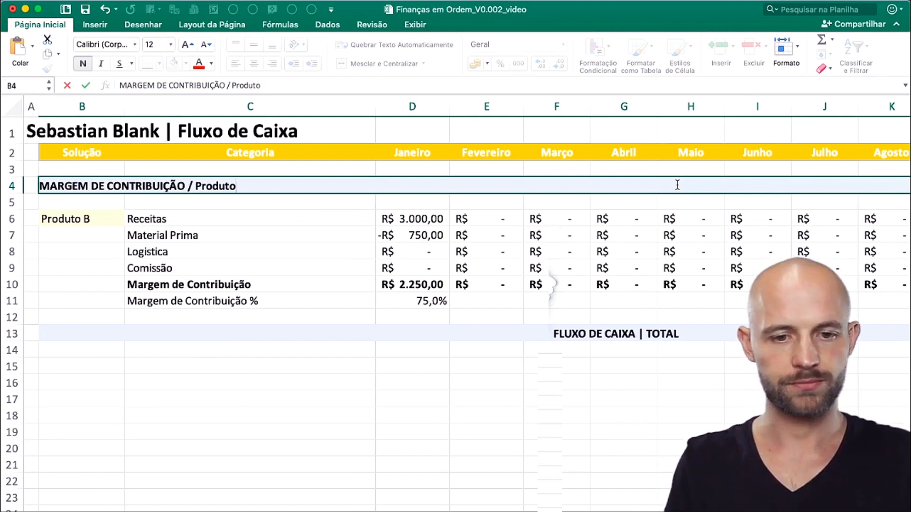
pyautogui.press('BackSpace')
pyautogui.press('BackSpace')
pyautogui.press('BackSpace')
pyautogui.press('BackSpace')
pyautogui.press('BackSpace')
pyautogui.press('BackSpace')
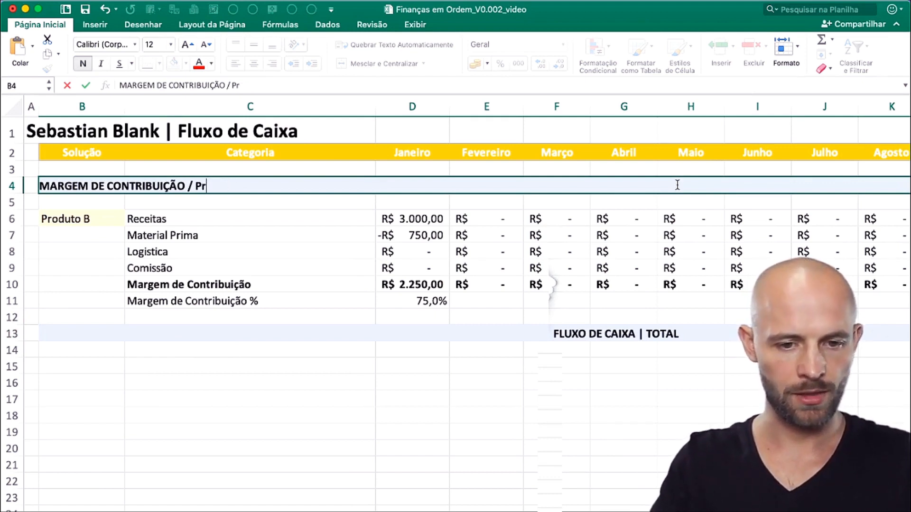
pyautogui.write('RODUTO')
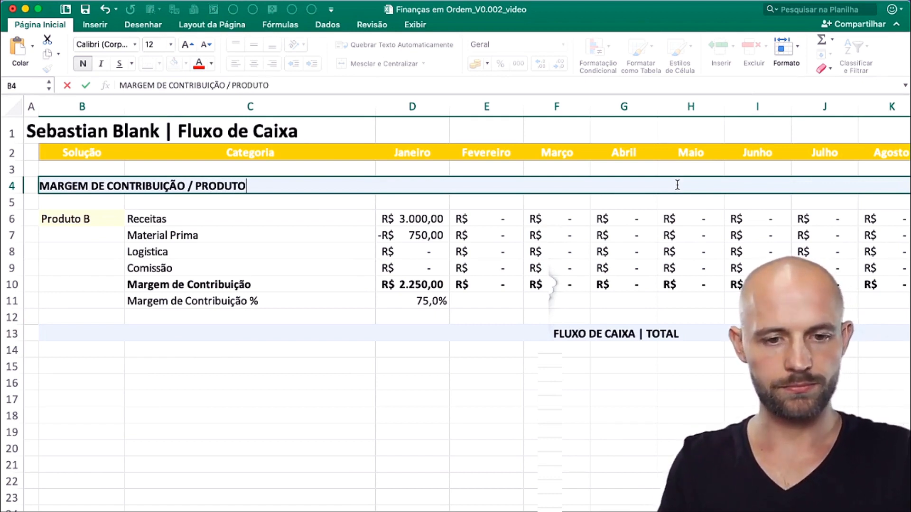
pyautogui.press('Return')
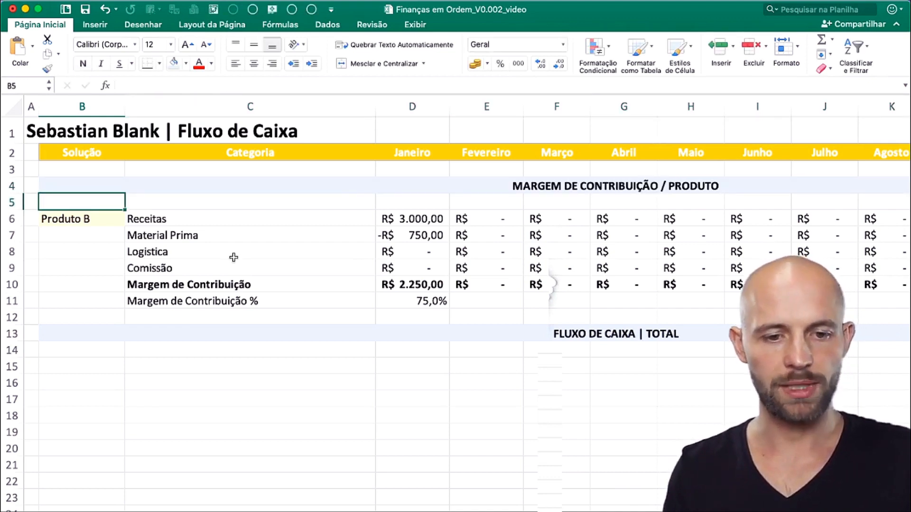
# - Copy the category labels and January formulas in C6:D11 to the total section starting at C15
pyautogui.click(234, 256)
pyautogui.click(229, 220)
pyautogui.moveTo(230, 220); pyautogui.dragTo(231, 301)
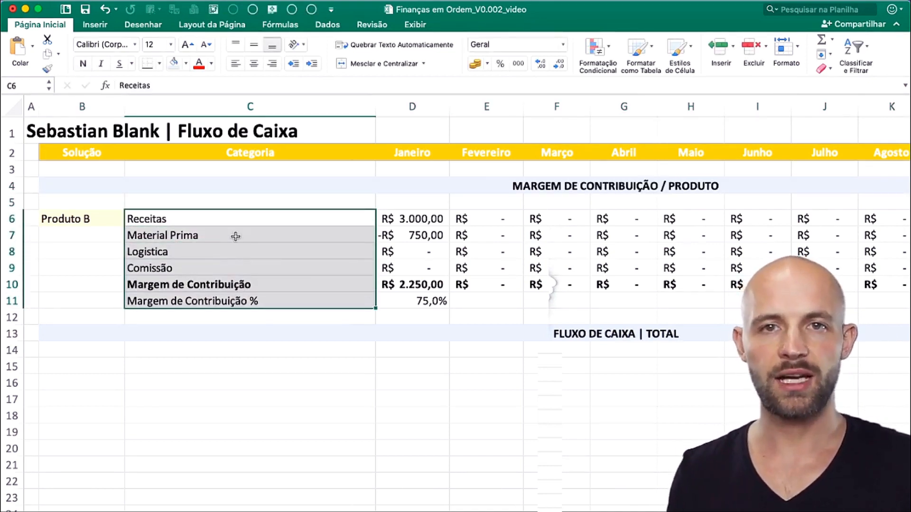
pyautogui.press('super+c')
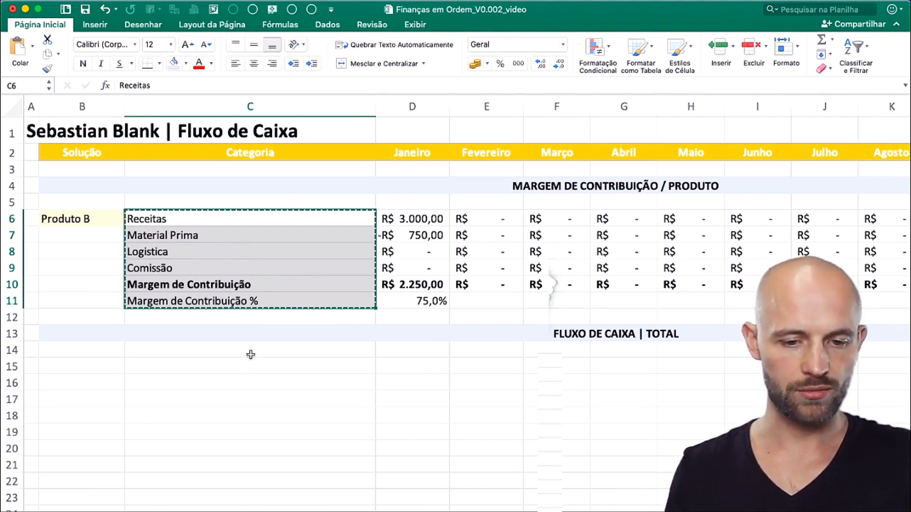
pyautogui.keyDown('shift'); pyautogui.click(430, 301); pyautogui.keyUp('shift')
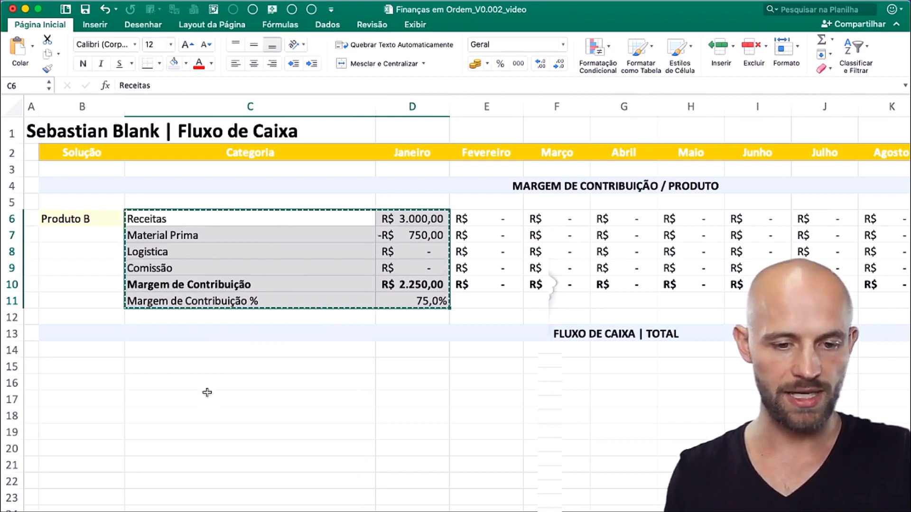
pyautogui.click(210, 366)
pyautogui.press('super+v')
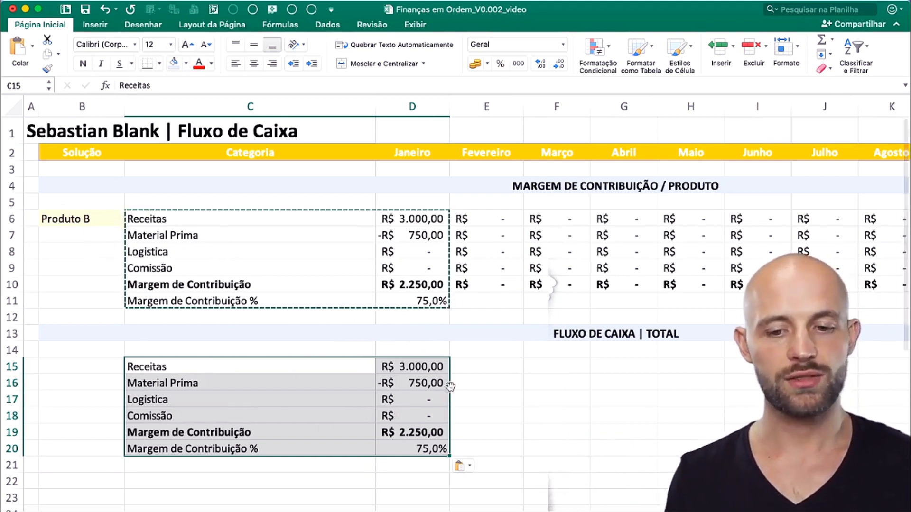
# - Remove the Solução range and its $B$6 criterion from the SOMASES formula in D15
pyautogui.doubleClick(426, 367)
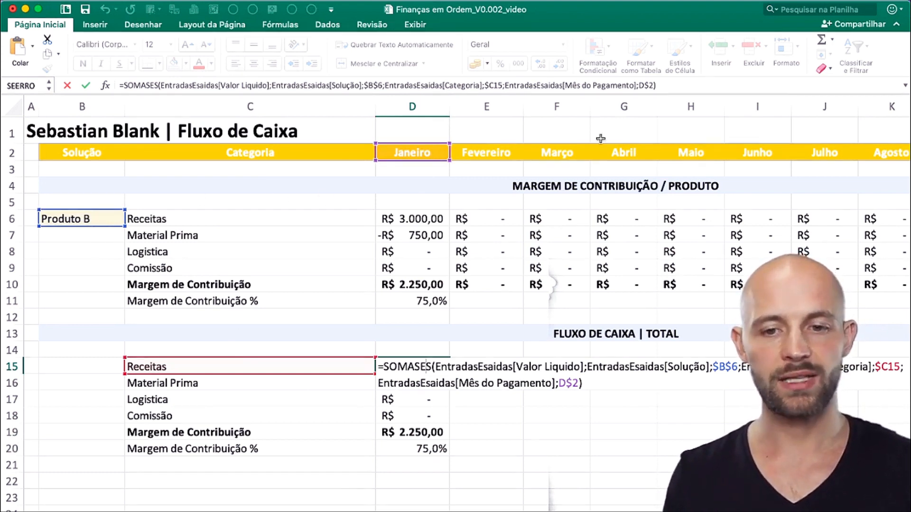
pyautogui.click(435, 86)
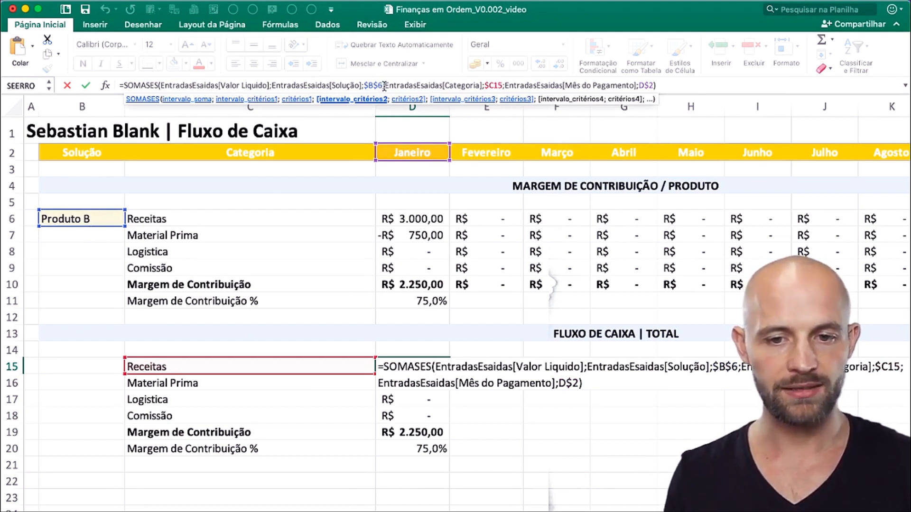
pyautogui.moveTo(384, 85); pyautogui.dragTo(273, 90)
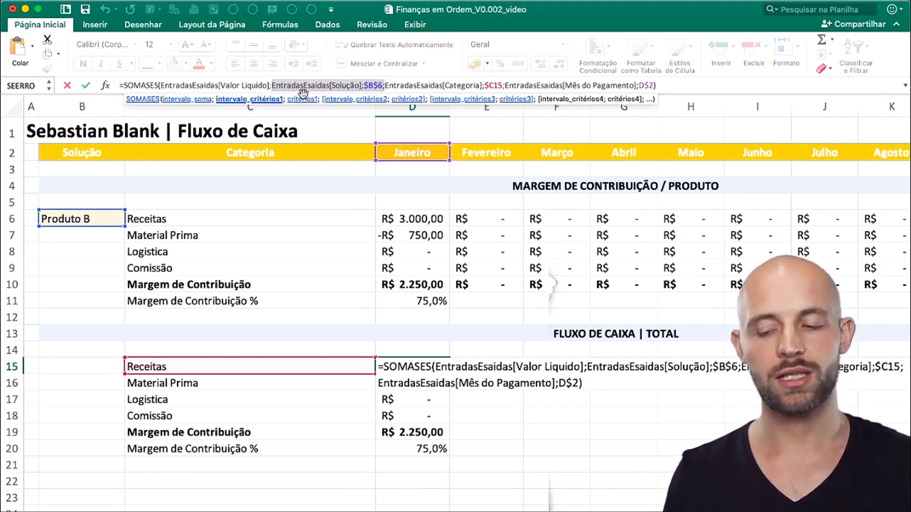
pyautogui.press('BackSpace')
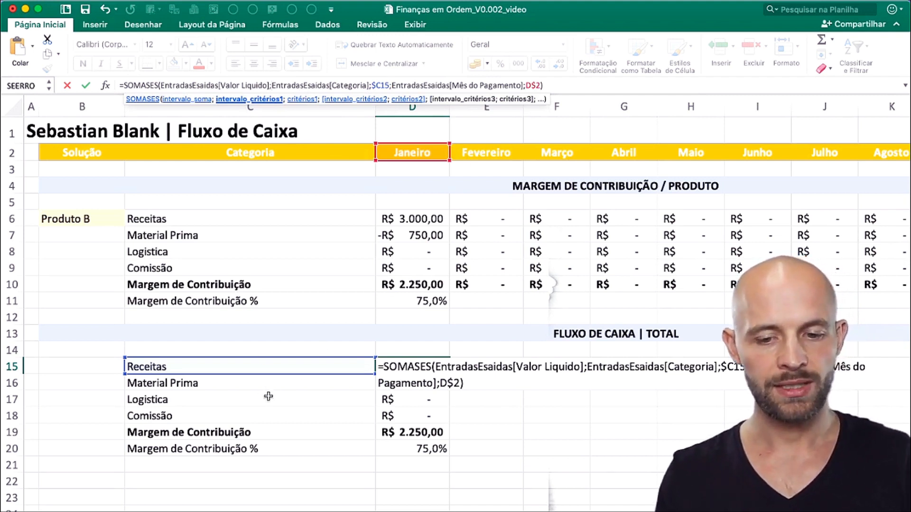
pyautogui.hotkey('ctrl', 'Return')
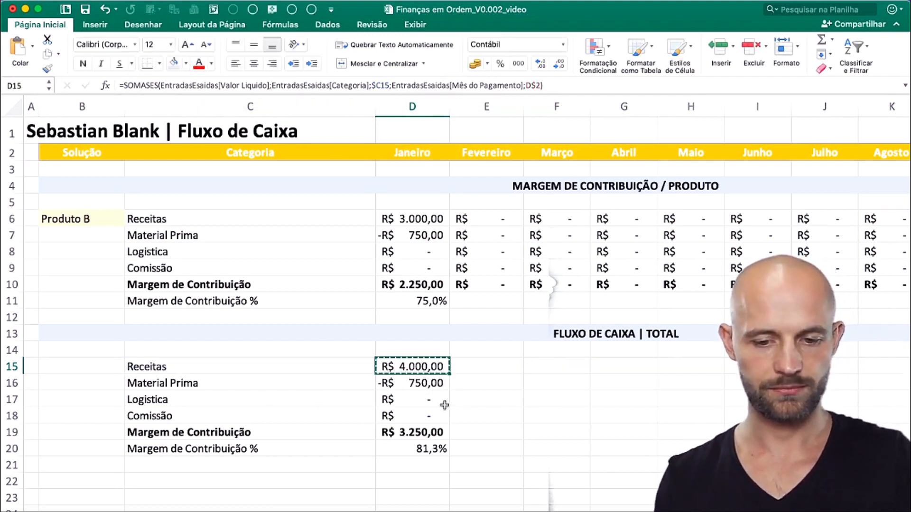
# - Copy the D15 formula down through D18 to cover Material Prima, Logistica and Comissão
pyautogui.keyDown('shift'); pyautogui.click(422, 416); pyautogui.keyUp('shift')
pyautogui.press('super+c')
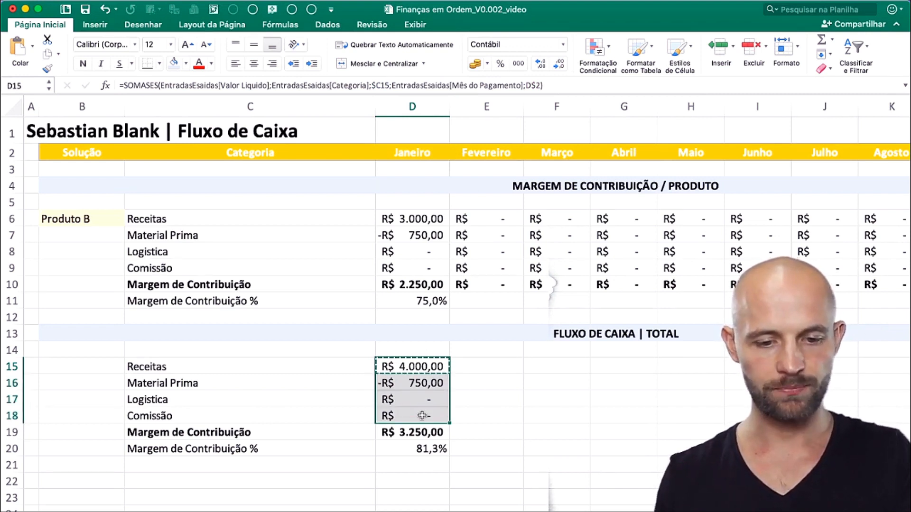
pyautogui.press('super+v')
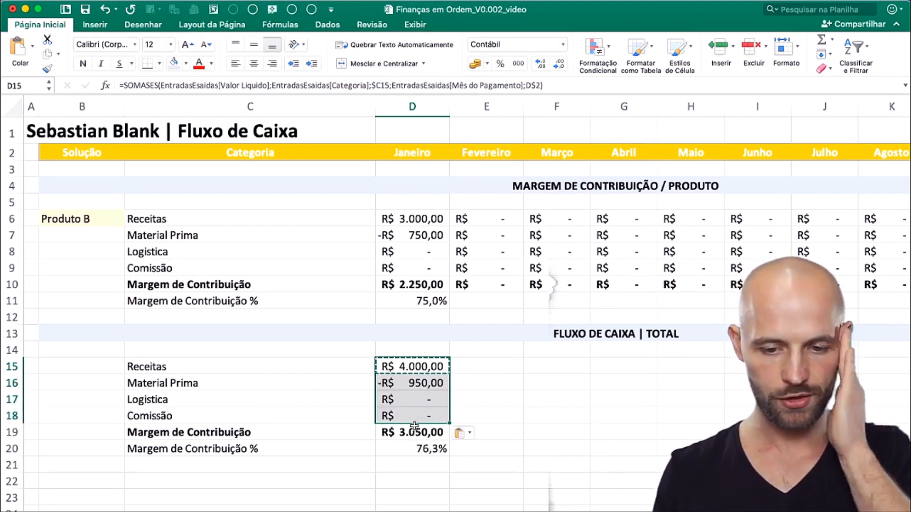
# - Check the margin formulas in D19 and D20 and review the January total block D15:D20
pyautogui.doubleClick(416, 429)
pyautogui.hotkey('ctrl', 'Return')
pyautogui.doubleClick(429, 446)
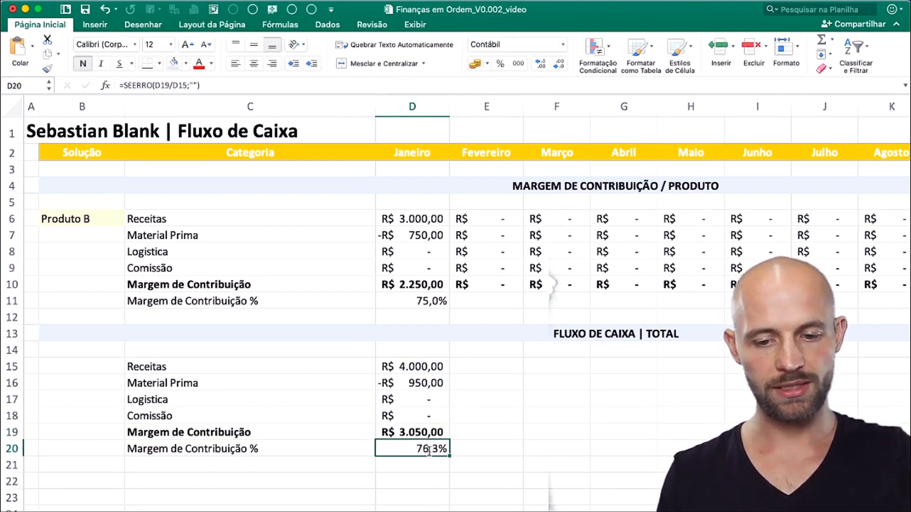
pyautogui.hotkey('ctrl', 'Return')
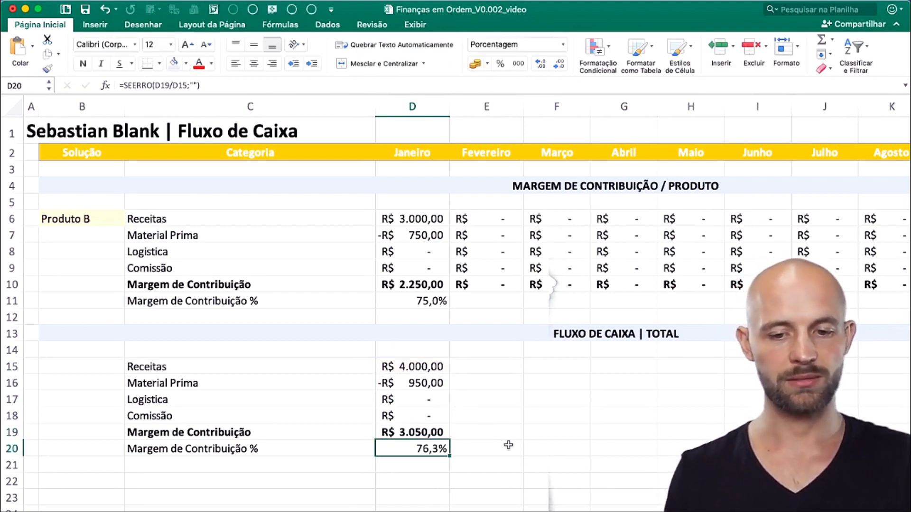
pyautogui.click(418, 363)
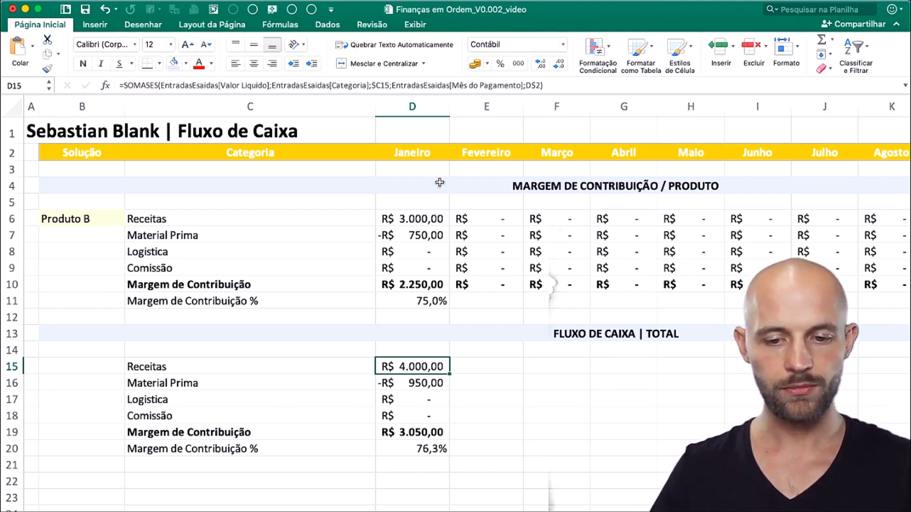
pyautogui.keyDown('shift'); pyautogui.click(417, 453); pyautogui.keyUp('shift')
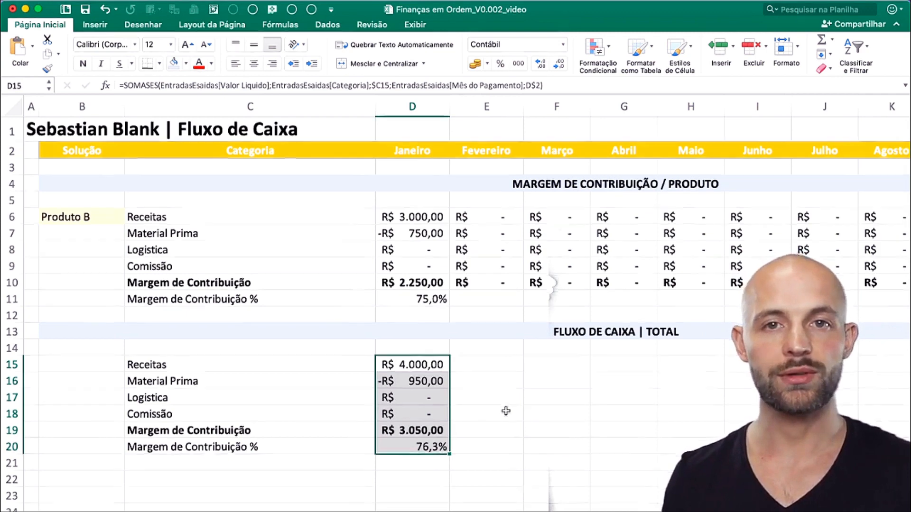
pyautogui.scroll(-3, 506, 411)
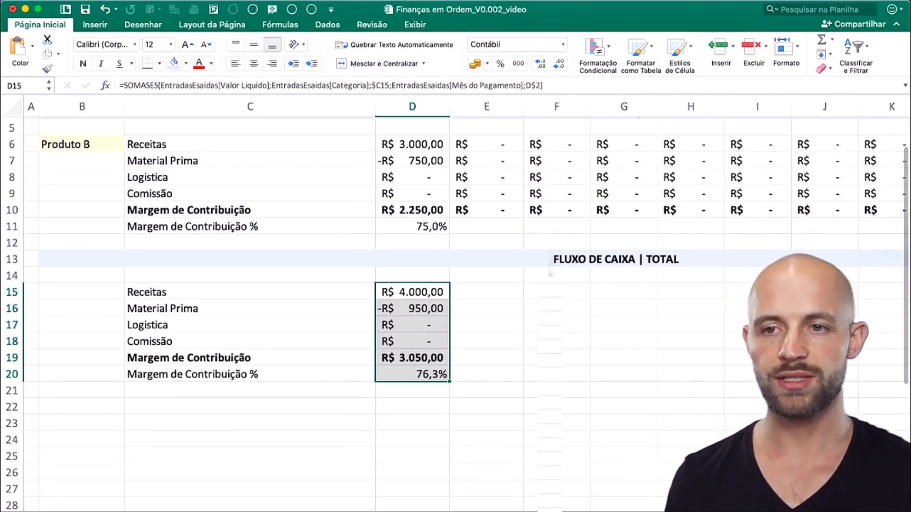
# - Switch to the Confirgurações sheet and review the Despesas Variáveis and Despesas Fixas category lists
pyautogui.hotkey('ctrl', 'pageup')
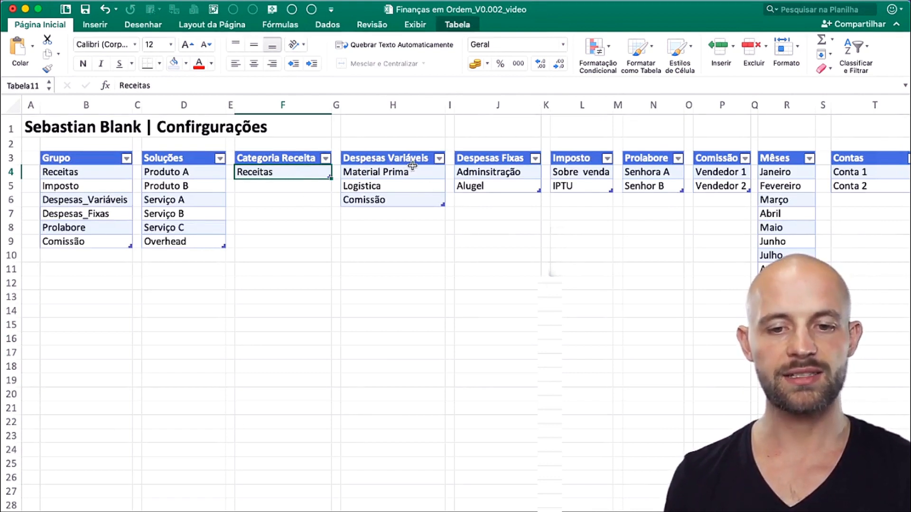
pyautogui.moveTo(409, 172); pyautogui.dragTo(408, 297)
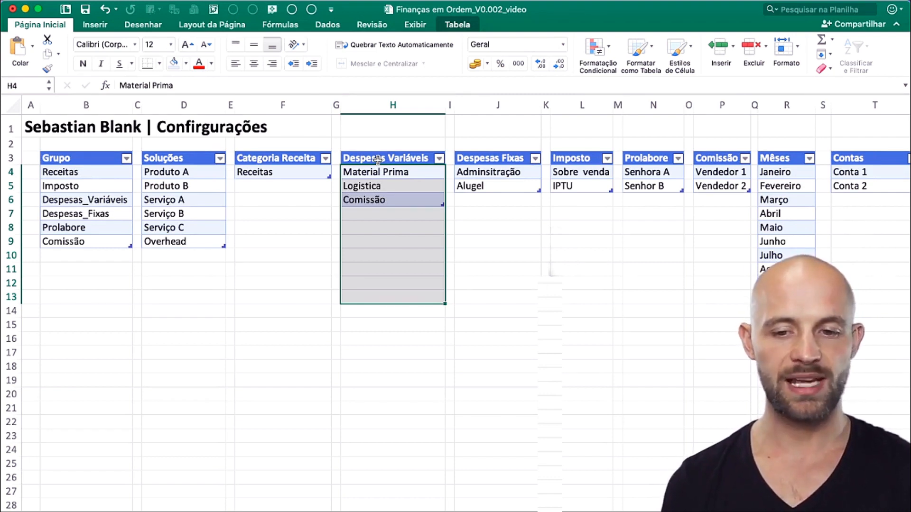
pyautogui.moveTo(507, 171); pyautogui.dragTo(508, 226)
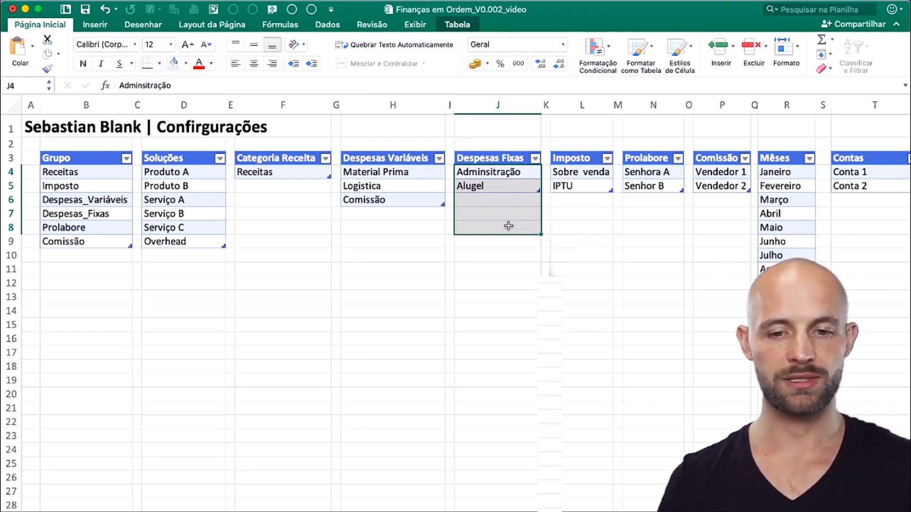
pyautogui.moveTo(401, 171); pyautogui.dragTo(405, 336)
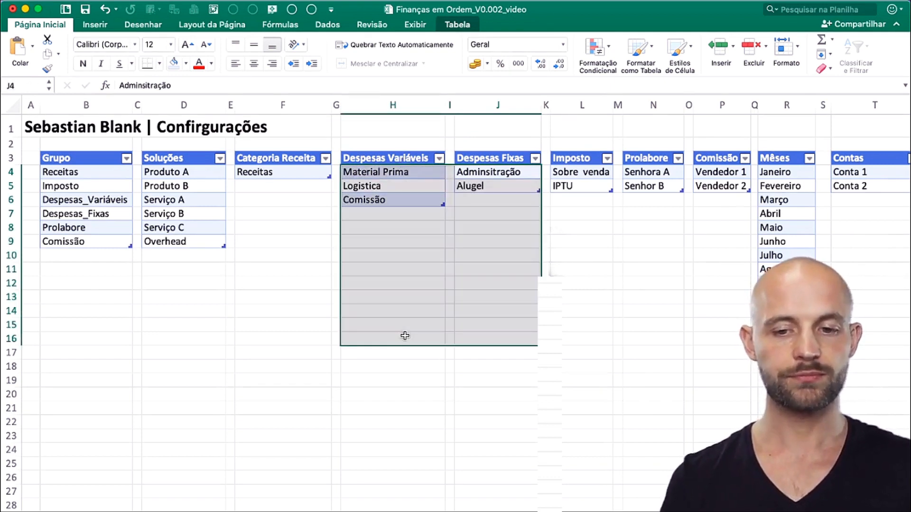
pyautogui.click(490, 252)
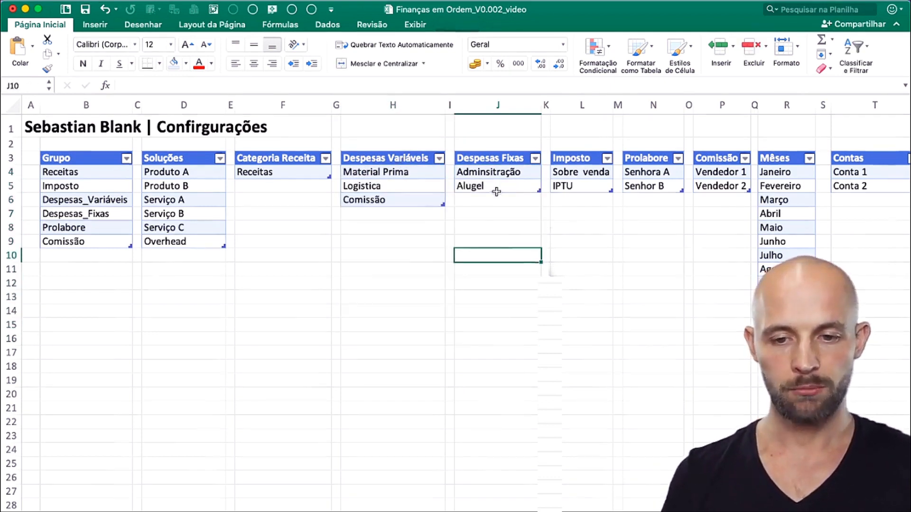
# - Add Agua and Gas as new categories below Alugel in the Despesas Fixas table
pyautogui.moveTo(498, 166); pyautogui.dragTo(498, 184)
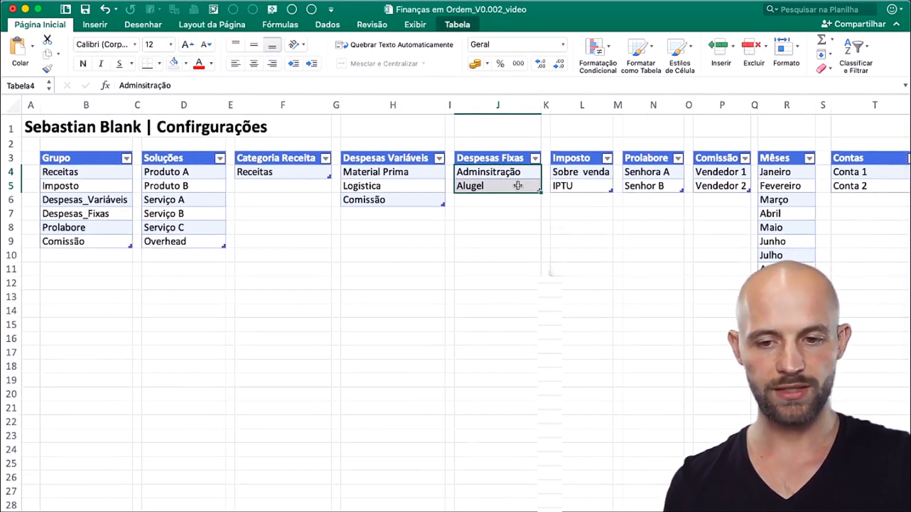
pyautogui.press('super+c')
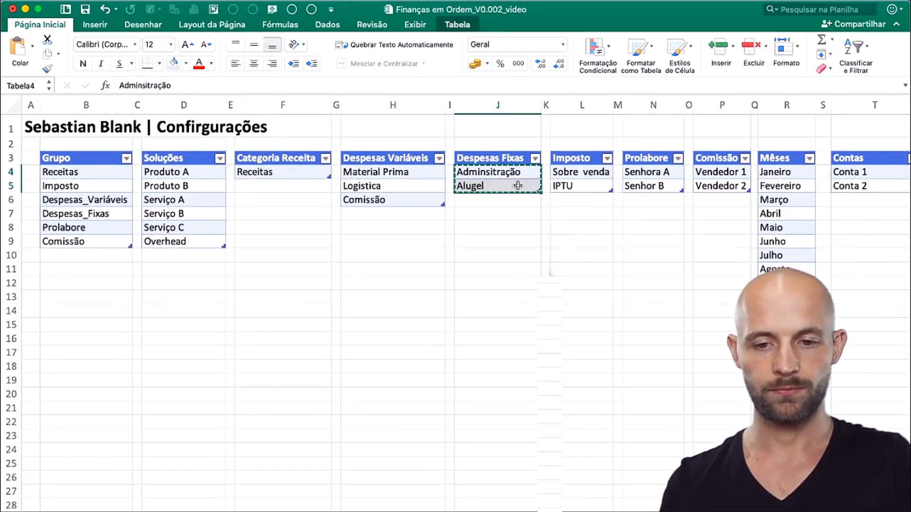
pyautogui.press('Down')
pyautogui.press('Down')
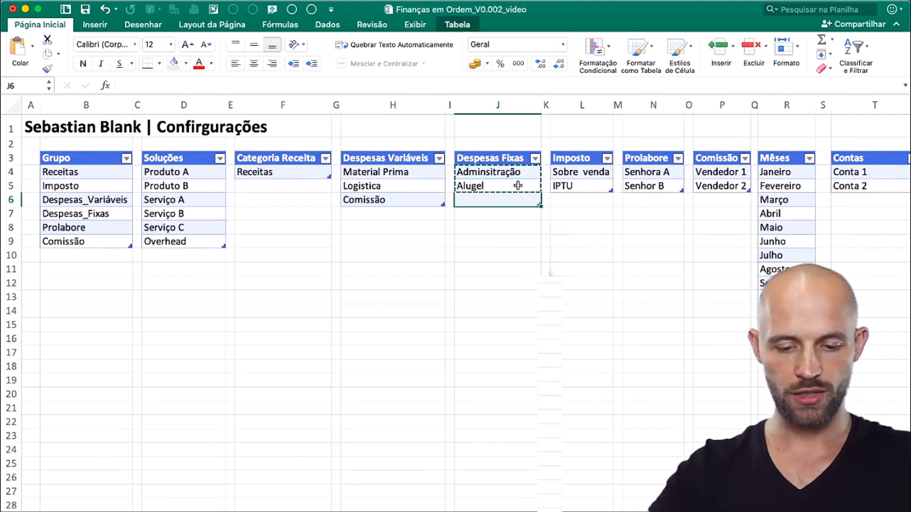
pyautogui.write('Agua')
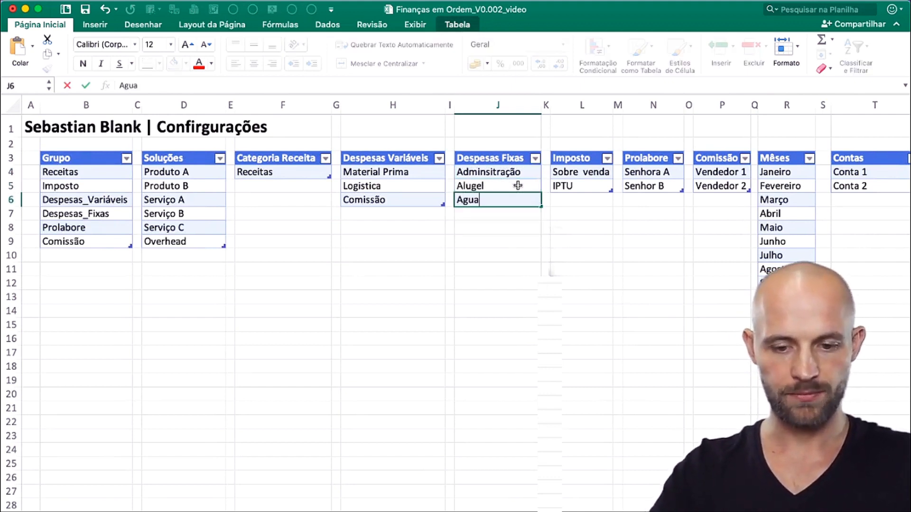
pyautogui.press('Return')
pyautogui.write('Gas')
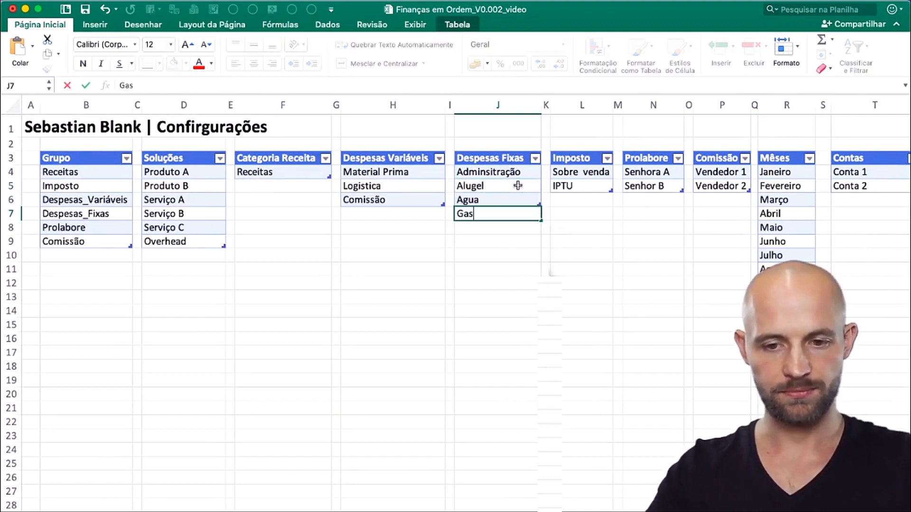
pyautogui.press('Return')
# - Add Seguro do Incendio and Portaria as further categories at the end of the Despesas Fixas list
pyautogui.write('Seguro da')
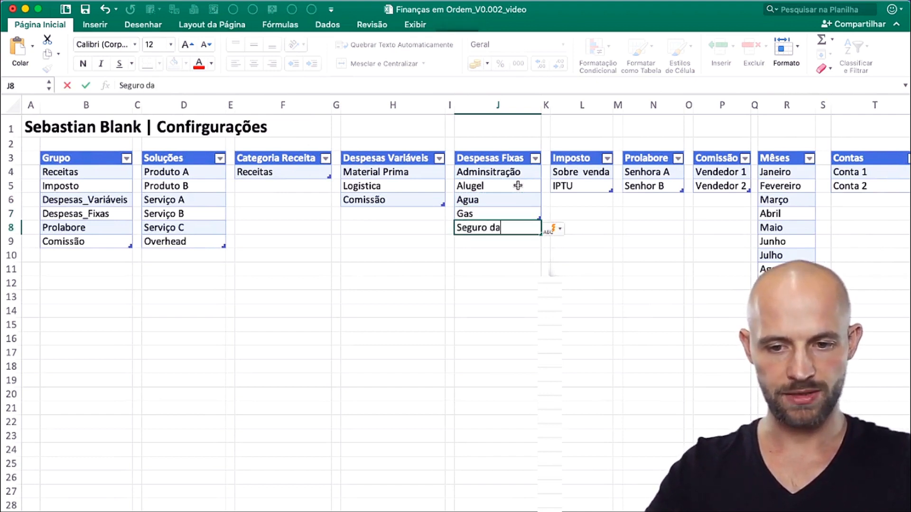
pyautogui.press('BackSpace')
pyautogui.write('o Incendi')
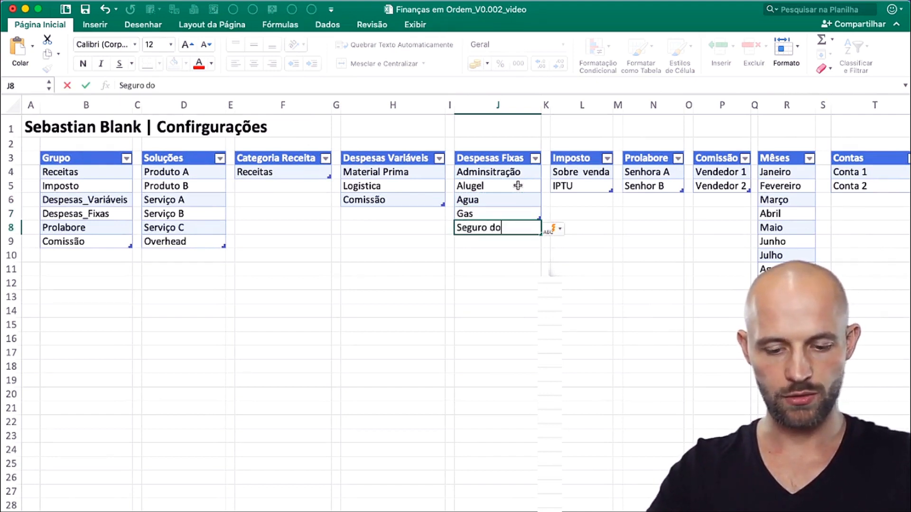
pyautogui.write('o')
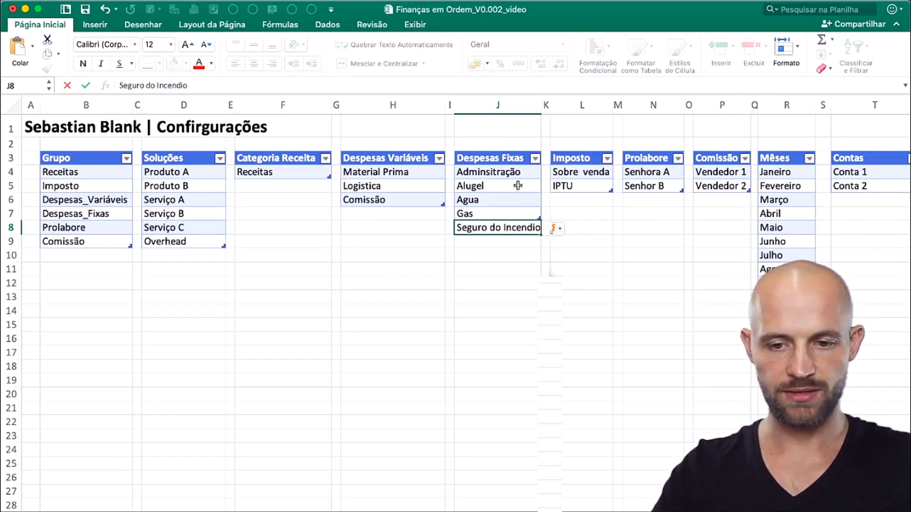
pyautogui.press('Return')
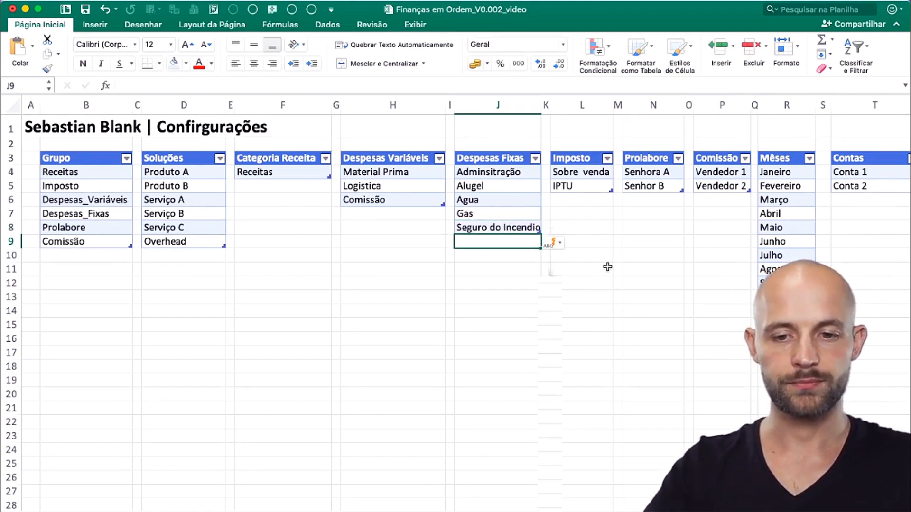
pyautogui.write('Portaria')
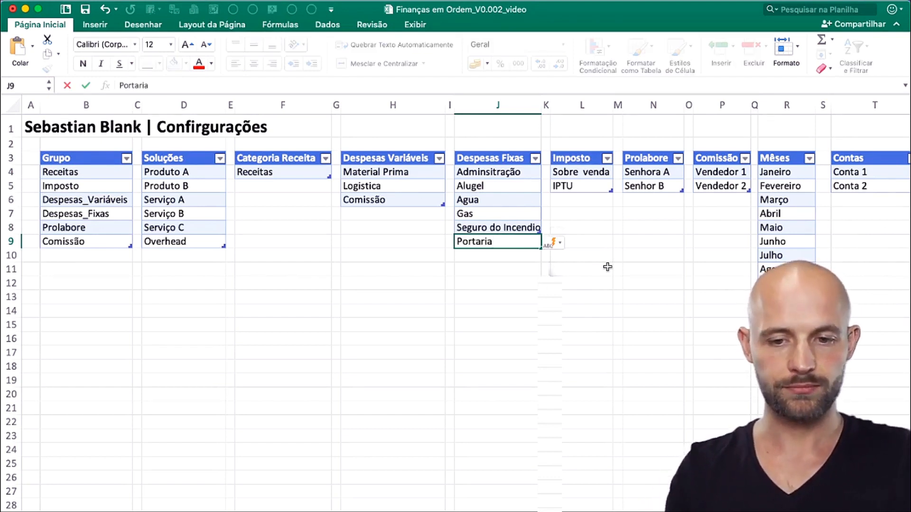
pyautogui.press('Return')
# - Copy the Despesas Fixas categories and paste them as values only on the Fluxo de Caixa sheet, starting at C21
pyautogui.keyDown('shift'); pyautogui.click(505, 173); pyautogui.keyUp('shift')
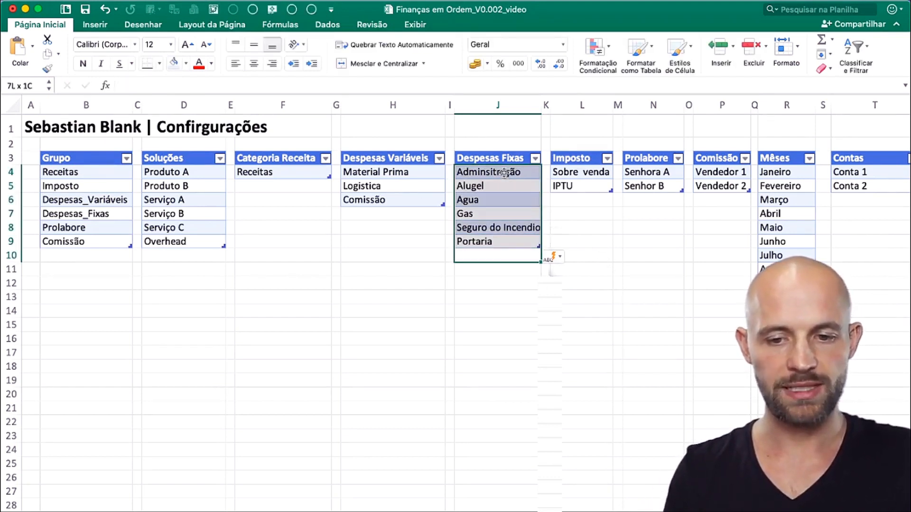
pyautogui.press('super+c')
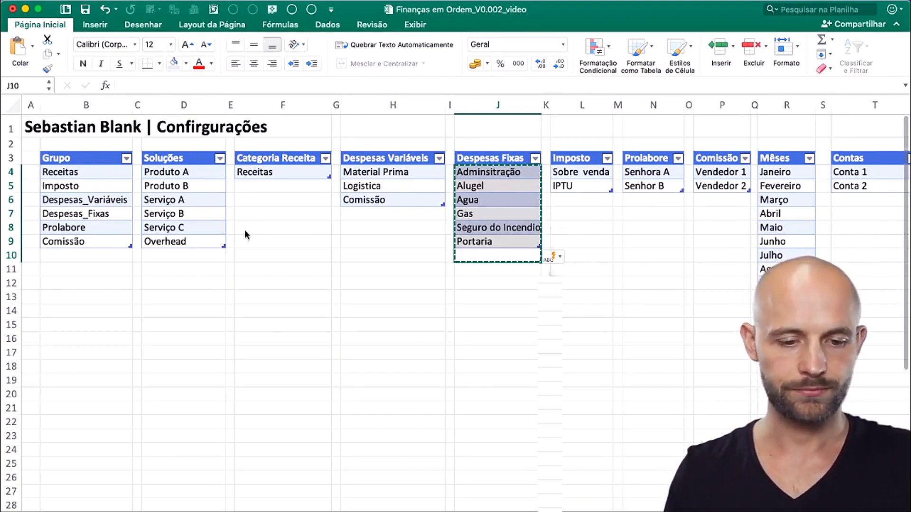
pyautogui.click(102, 510)
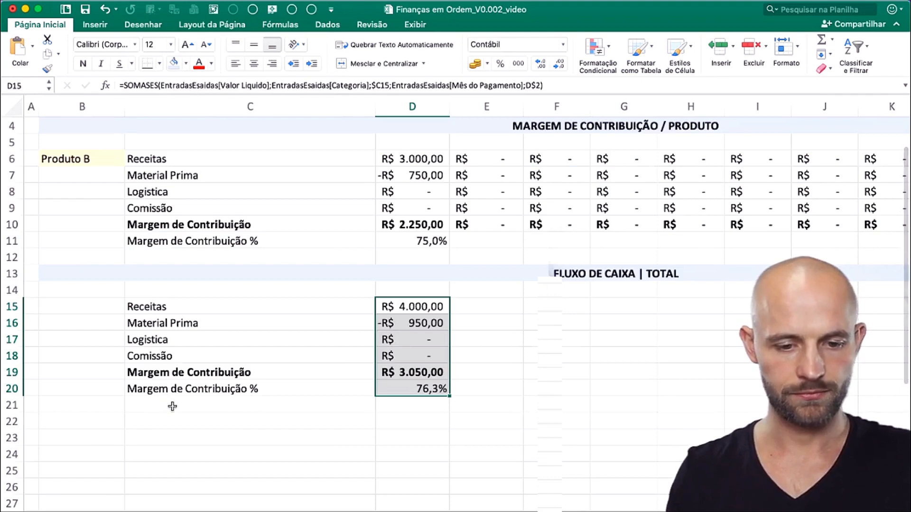
pyautogui.click(180, 421)
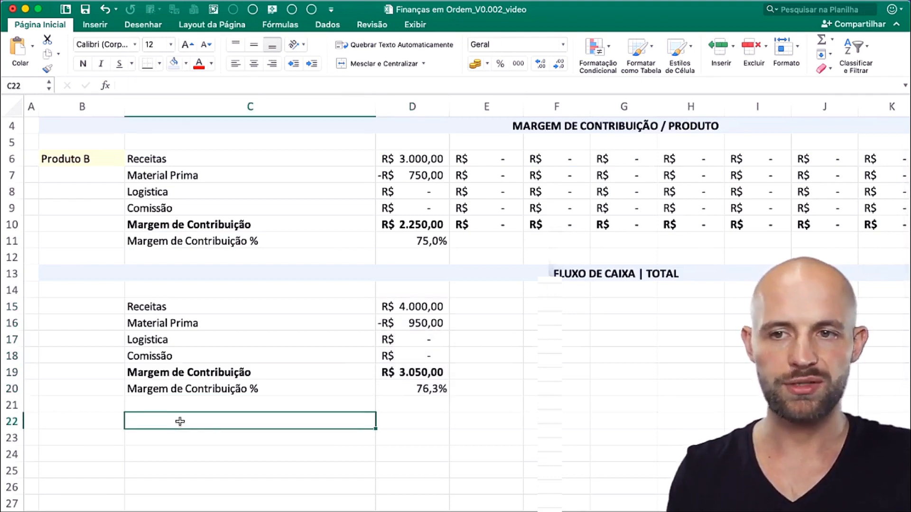
pyautogui.scroll(-1, 179, 421)
pyautogui.rightClick(188, 378)
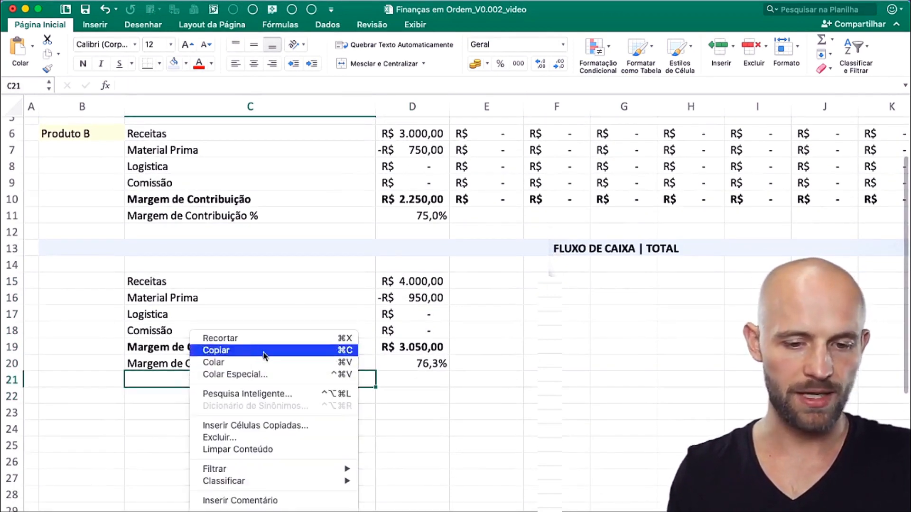
pyautogui.click(278, 375)
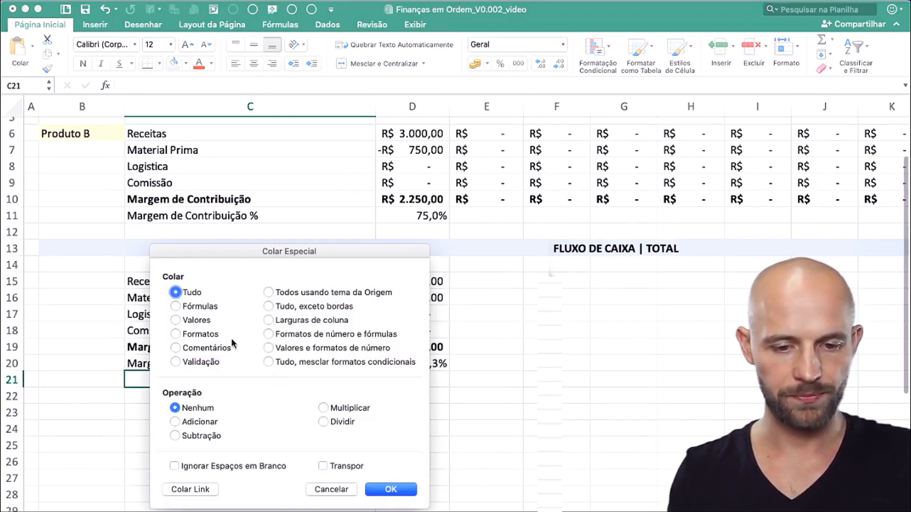
pyautogui.click(189, 320)
pyautogui.press('Return')
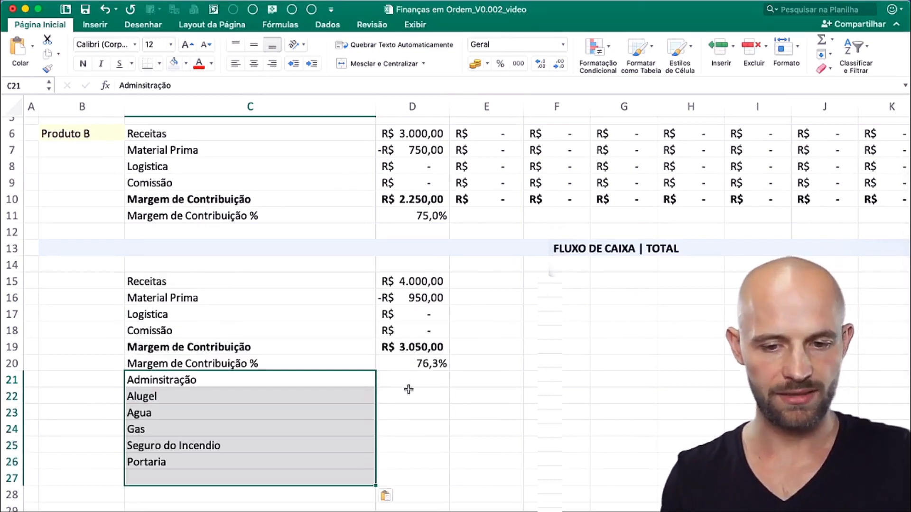
# - Copy the SOMASES formula from D15 into D21:D26 for the fixed expense categories
pyautogui.click(424, 283)
pyautogui.press('super+c')
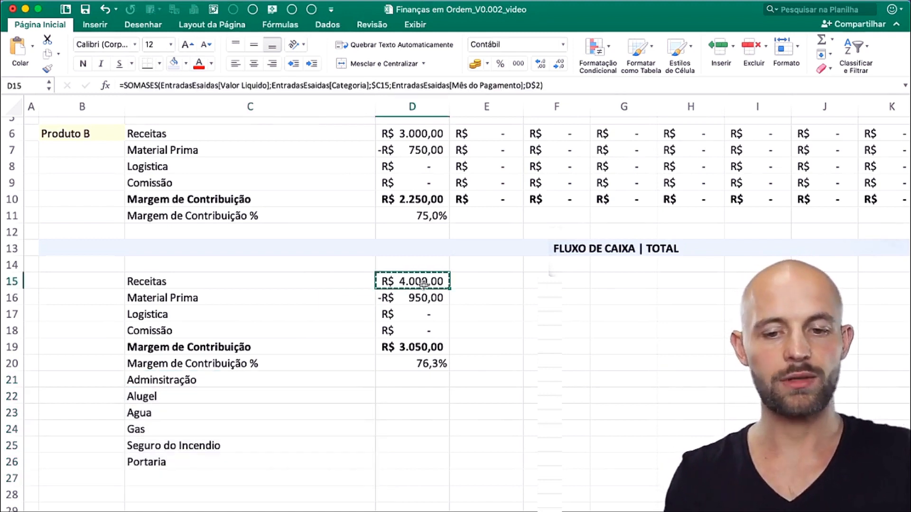
pyautogui.click(424, 379)
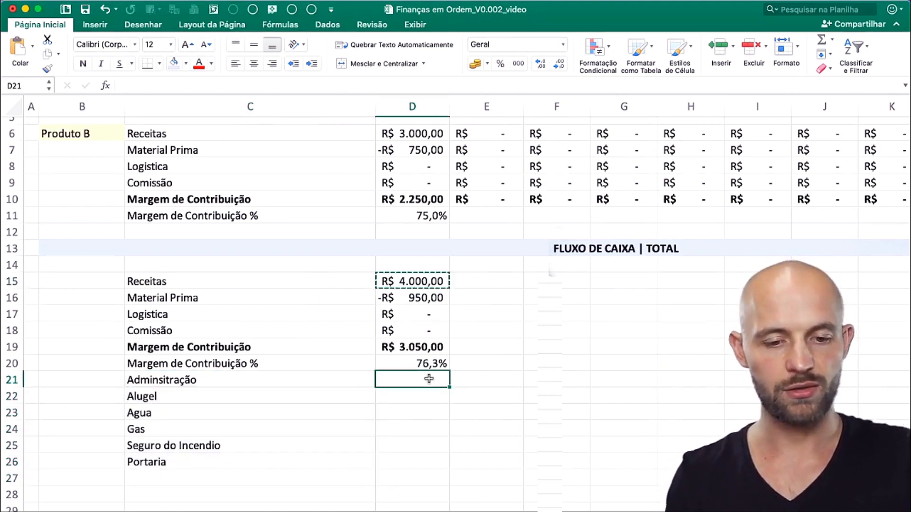
pyautogui.keyDown('shift'); pyautogui.click(429, 461); pyautogui.keyUp('shift')
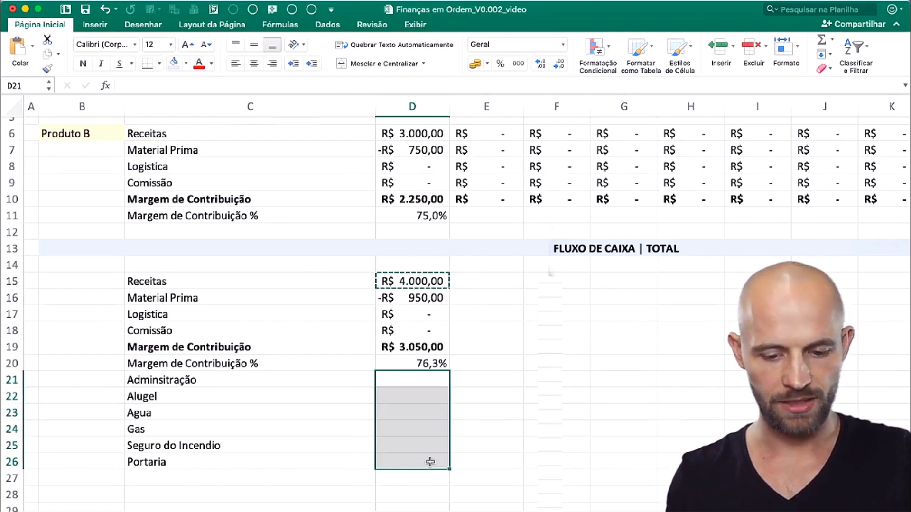
pyautogui.press('super+v')
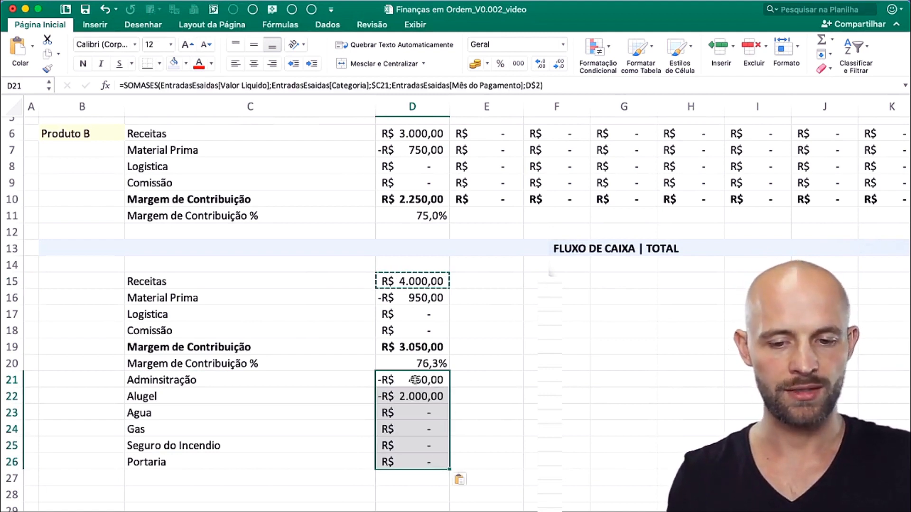
# - Check the category and month references of the SOMASES formula in D21, leaving the cell without edits
pyautogui.doubleClick(417, 380)
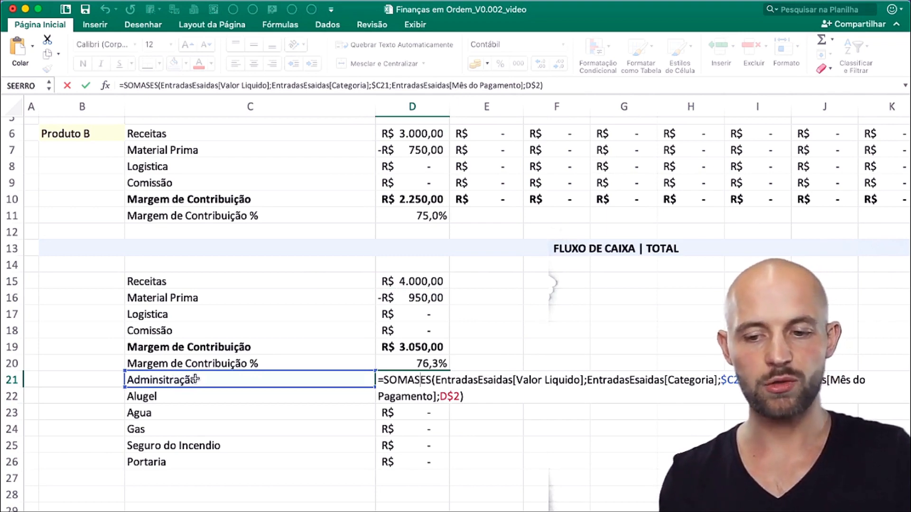
pyautogui.scroll(3, 196, 380)
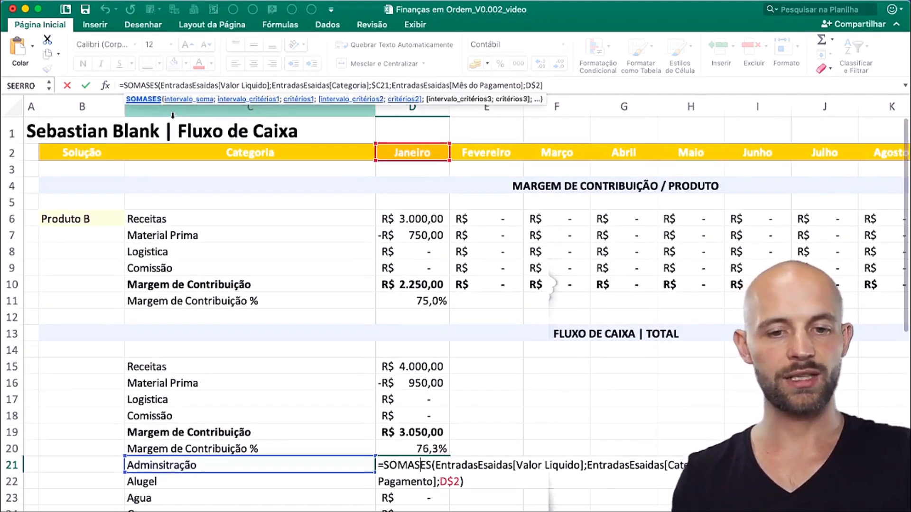
pyautogui.press('Escape')
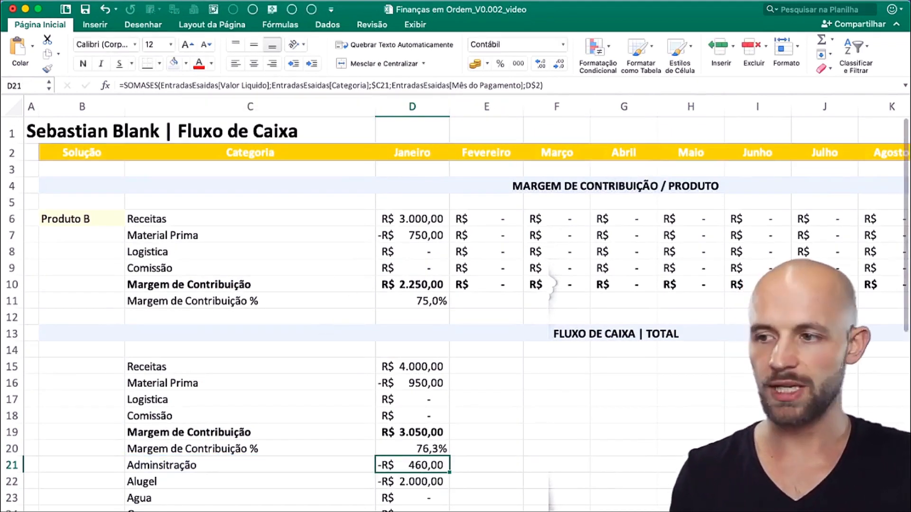
# - Review the Categoria column in the income and expense entries table, and return to the Fluxo de Caixa sheet
pyautogui.hotkey('ctrl', 'pageup')
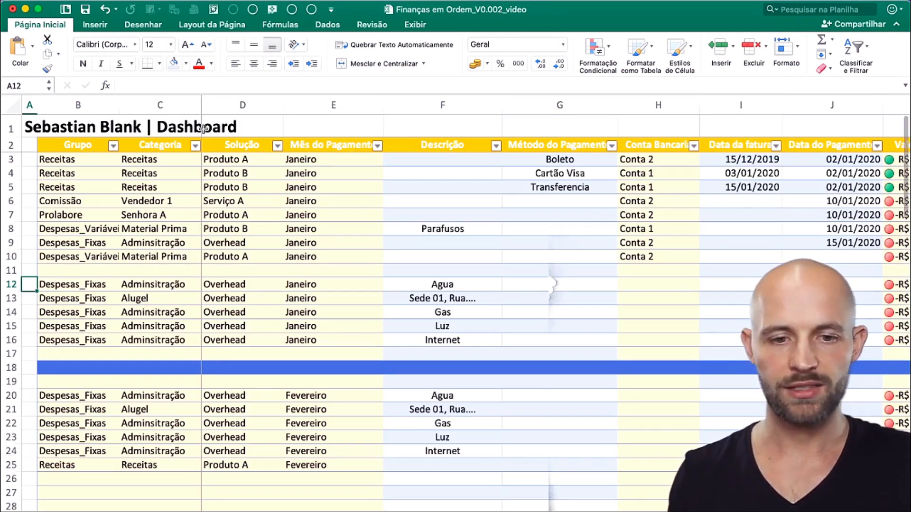
pyautogui.click(171, 101)
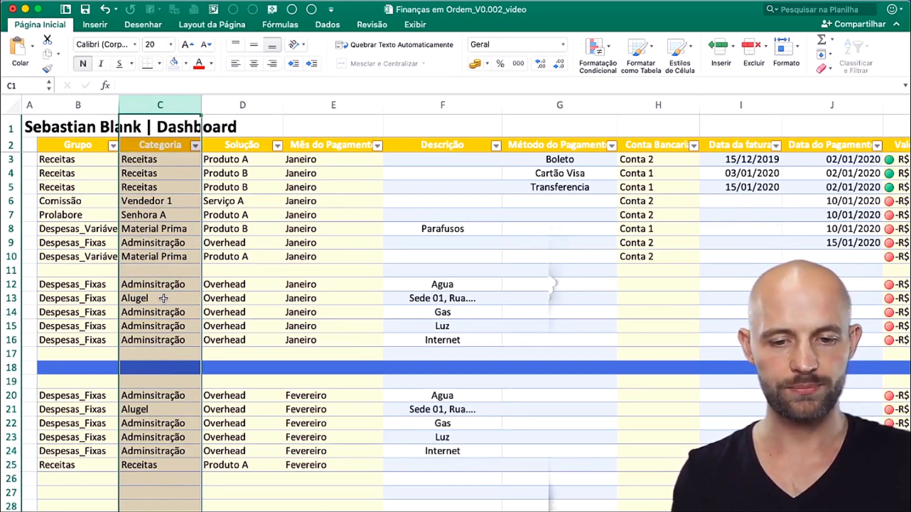
pyautogui.hscroll(3, 346, 313)
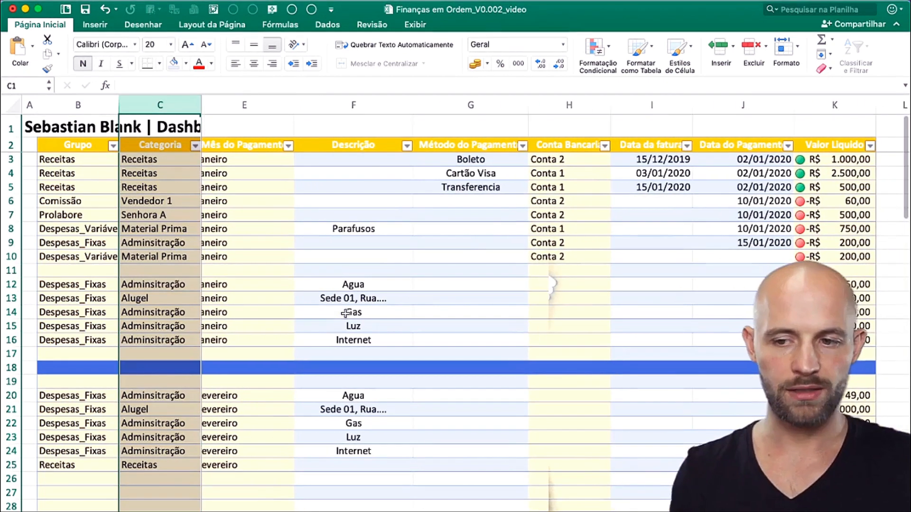
pyautogui.hscroll(-3, 854, 236)
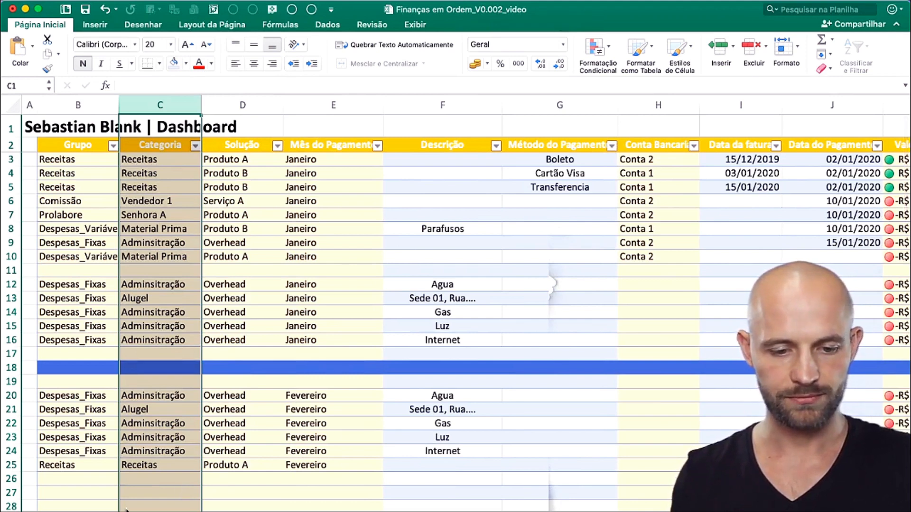
pyautogui.click(554, 511)
# - Add the bold row label "Fluxo de Caixa | Operacional" in C27, below Portaria
pyautogui.scroll(-3, 564, 341)
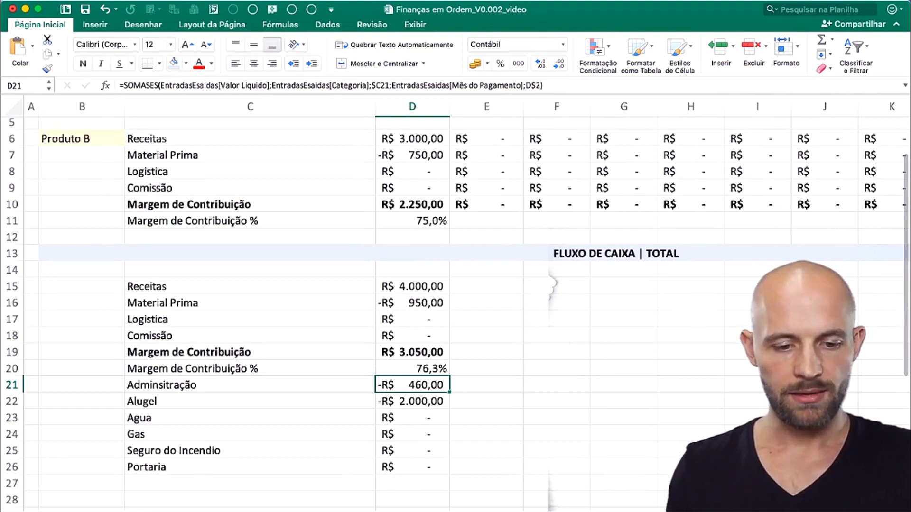
pyautogui.click(179, 483)
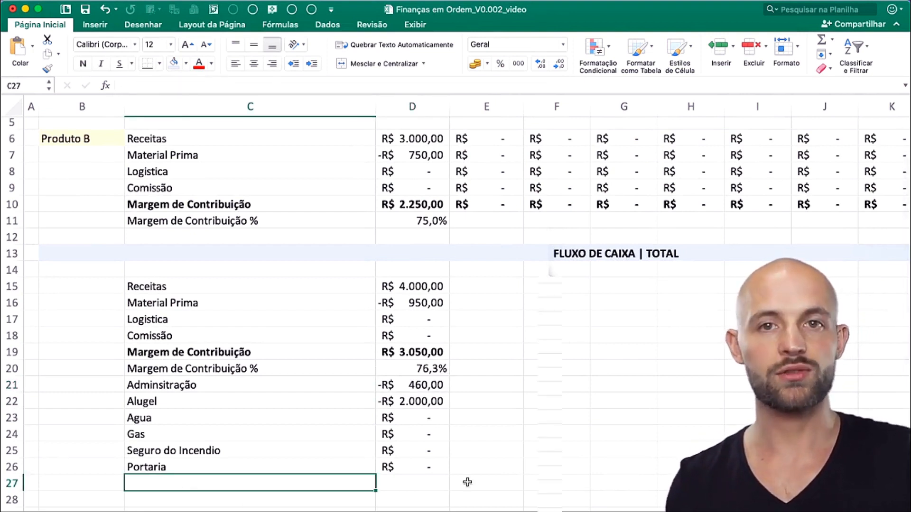
pyautogui.write('F')
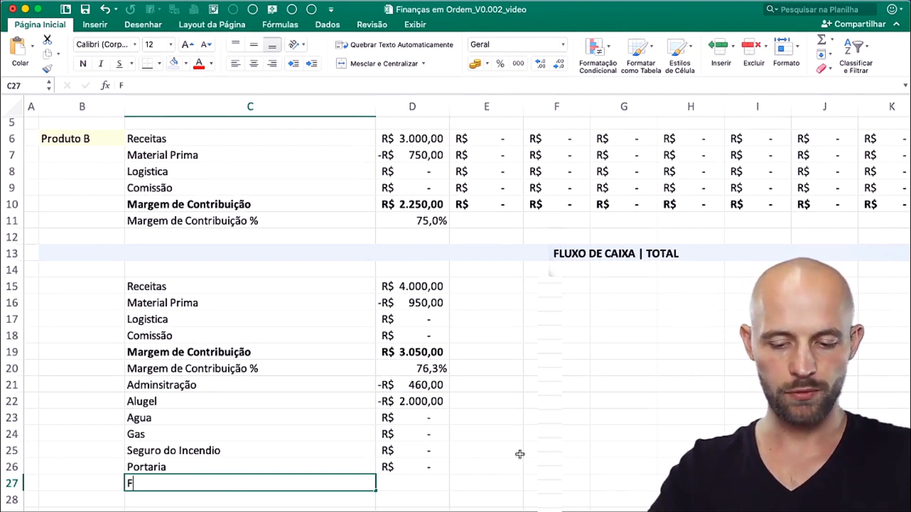
pyautogui.write('luxo de Caixa ')
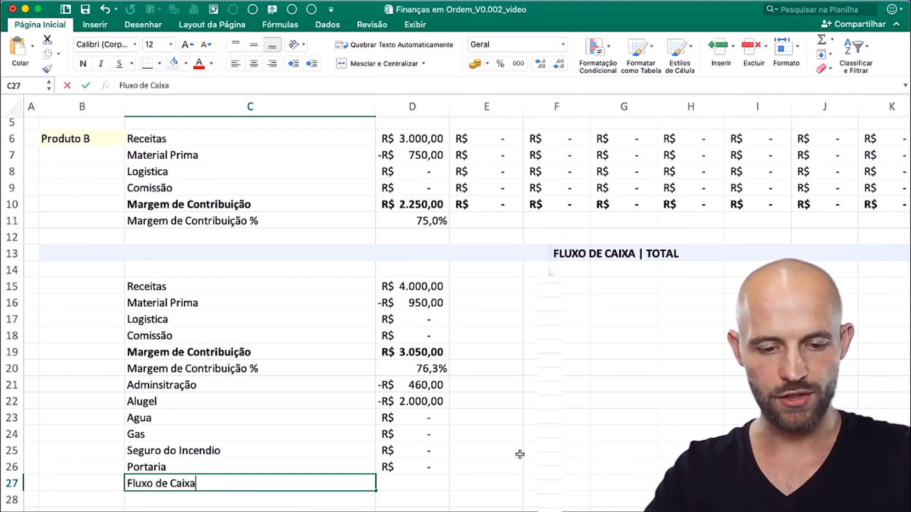
pyautogui.write('| Opera')
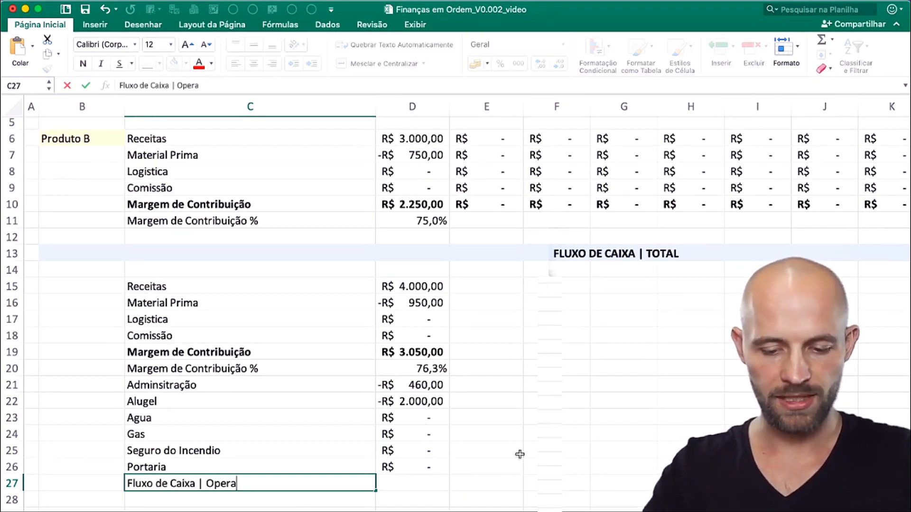
pyautogui.write('cional')
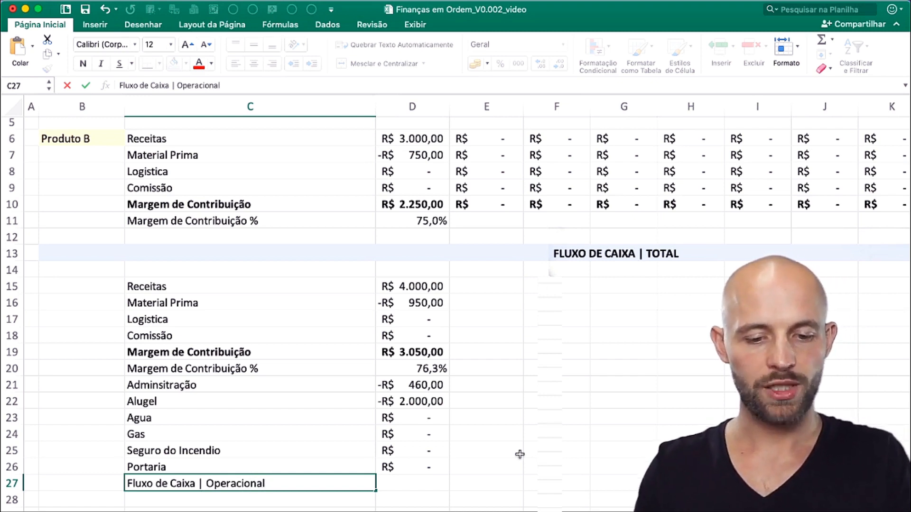
pyautogui.press('Return')
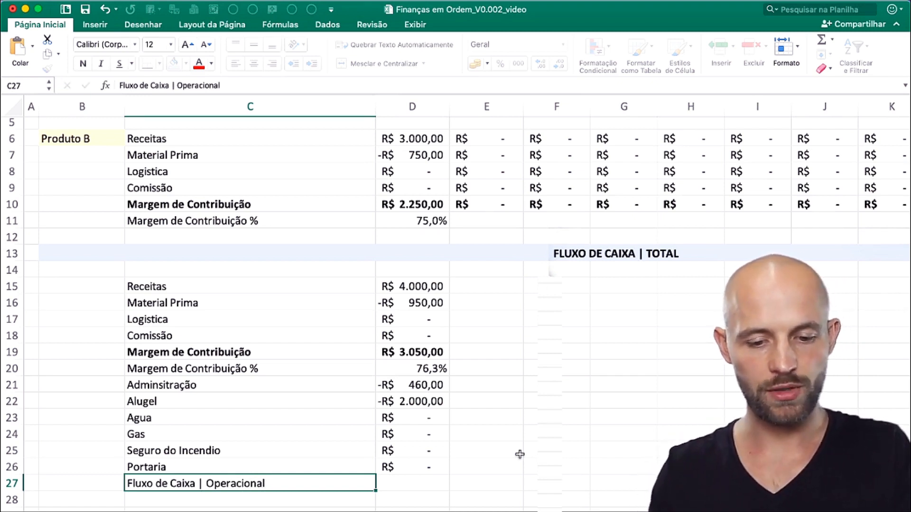
pyautogui.press('super+v')
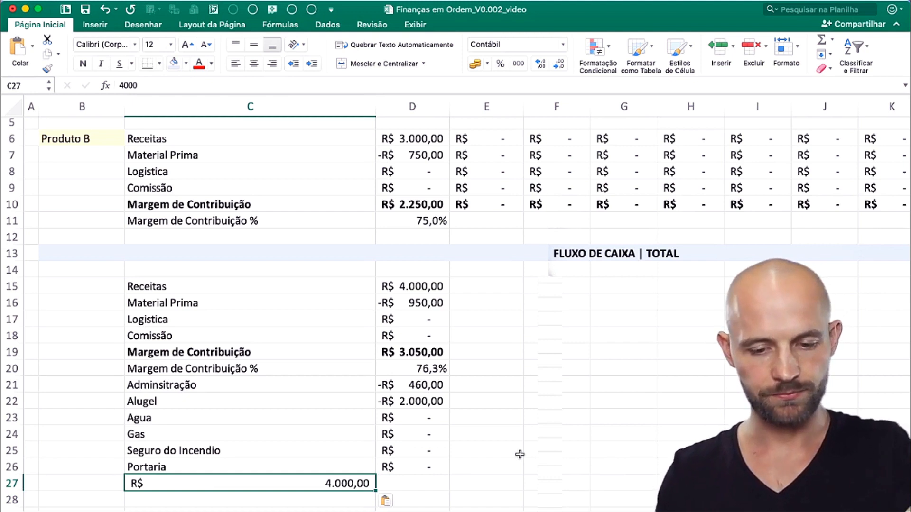
pyautogui.press('super+z')
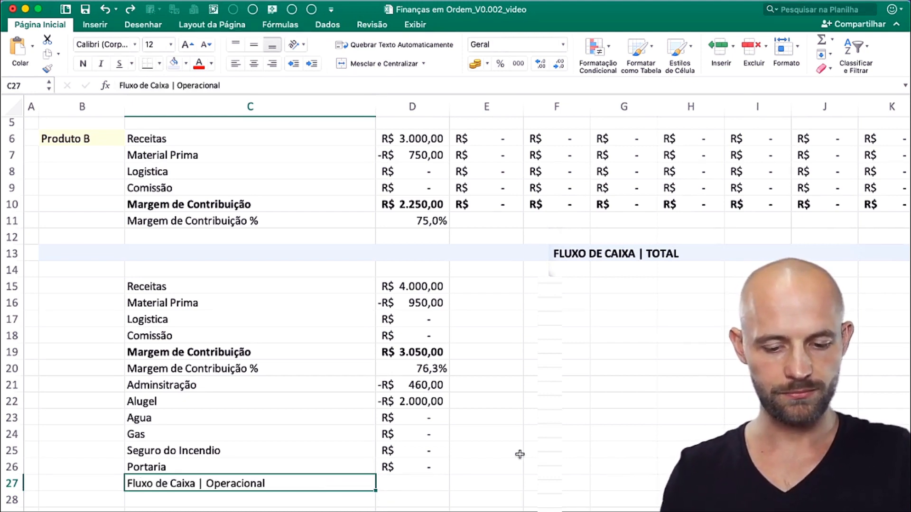
pyautogui.press('super+b')
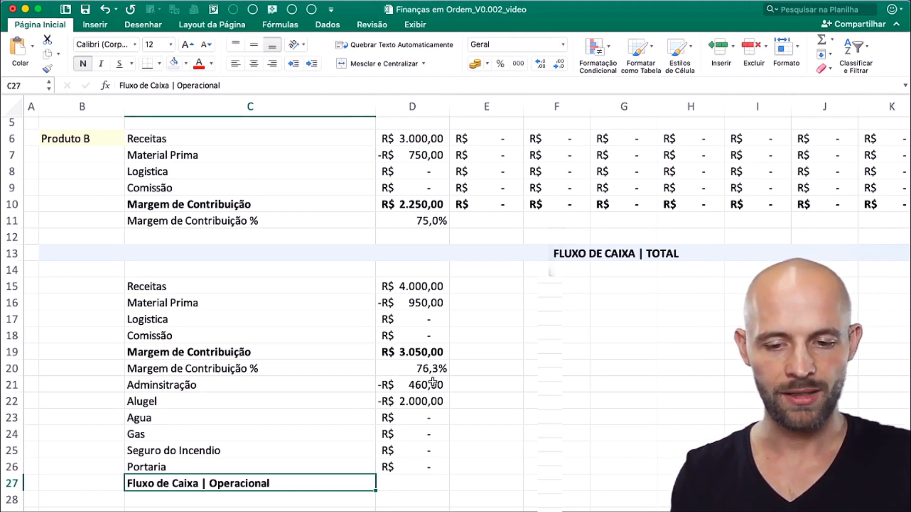
# - Calculate January's operating cash flow in D27 with the formula =D19+SOMA(D21:D26)
pyautogui.click(417, 483)
pyautogui.write('=')
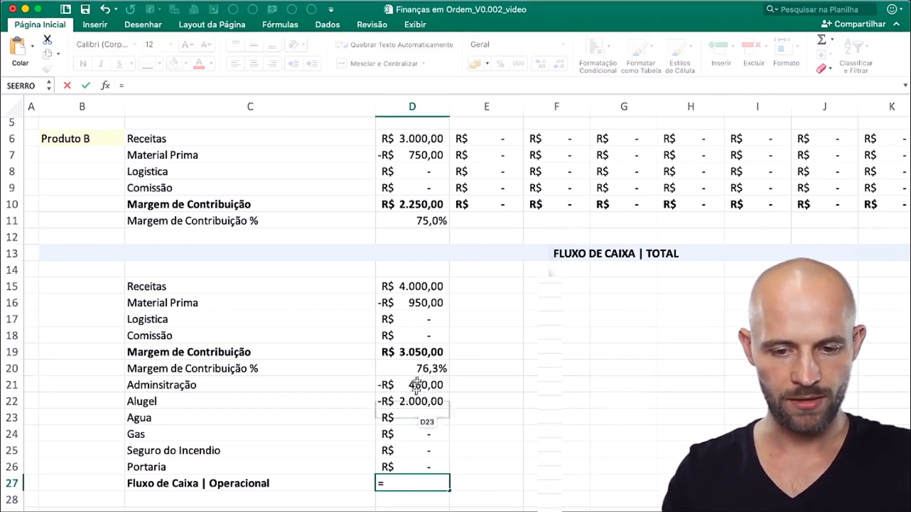
pyautogui.click(408, 353)
pyautogui.write('+')
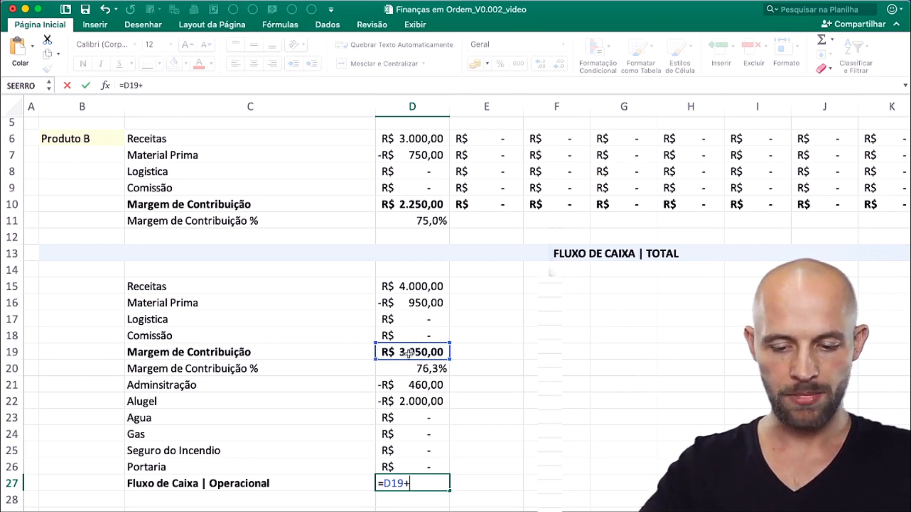
pyautogui.write('soma(')
pyautogui.press('Up')
pyautogui.hotkey('shift', 'Up')
pyautogui.hotkey('shift', 'Up')
pyautogui.hotkey('shift', 'Up')
pyautogui.hotkey('shift', 'Up')
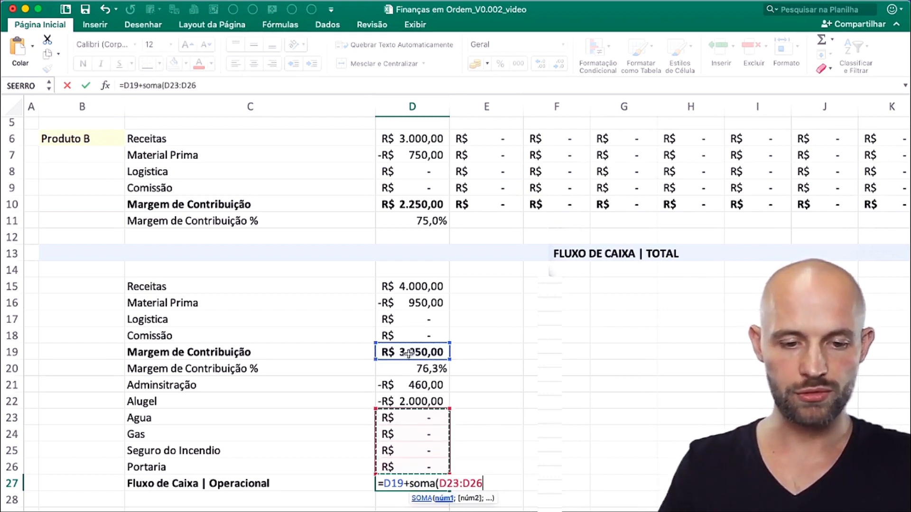
pyautogui.hotkey('shift', 'Up')
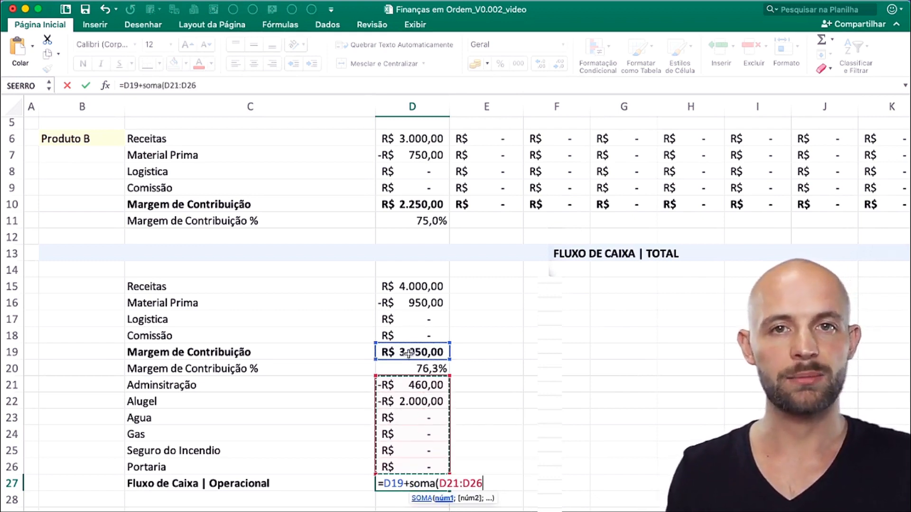
pyautogui.write(')')
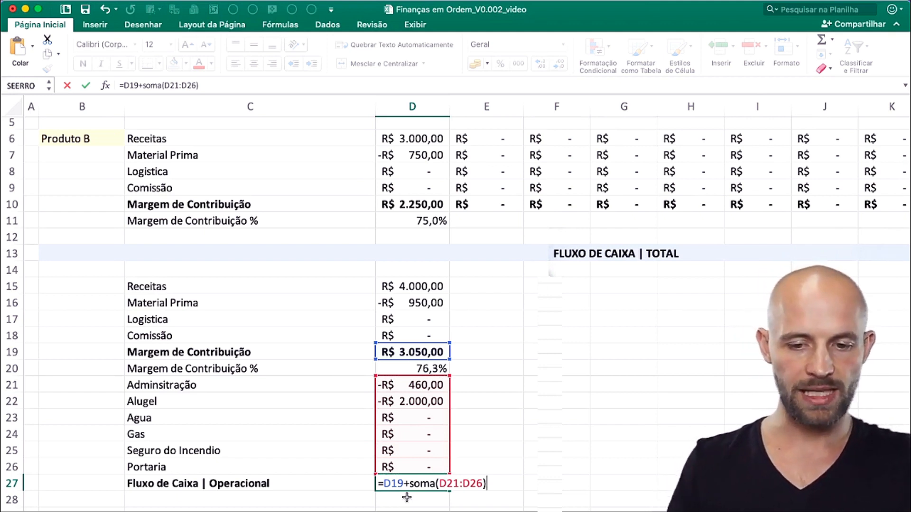
pyautogui.hotkey('ctrl', 'Return')
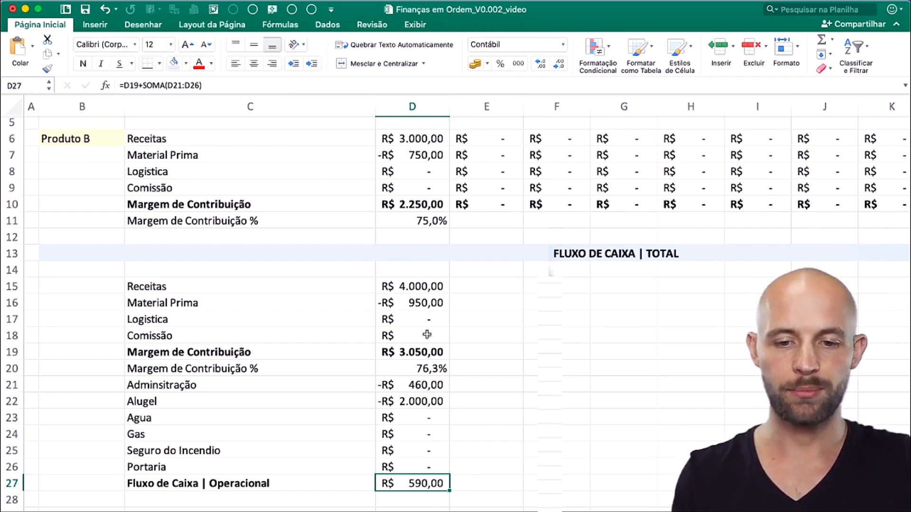
# - Check the January expense values for Material Prima, Adminsitração and Alugel in the total cash flow section
pyautogui.keyDown('shift'); pyautogui.click(426, 290); pyautogui.keyUp('shift')
pyautogui.click(426, 303)
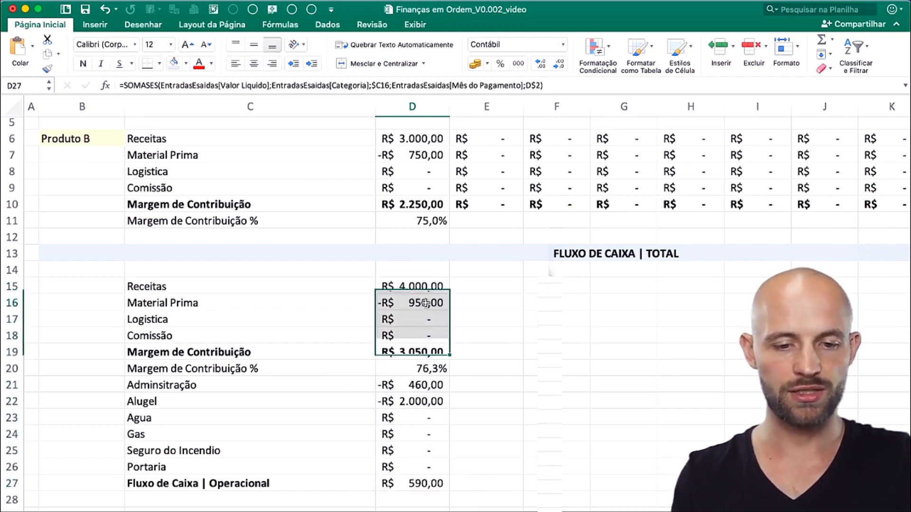
pyautogui.moveTo(426, 387); pyautogui.dragTo(426, 402)
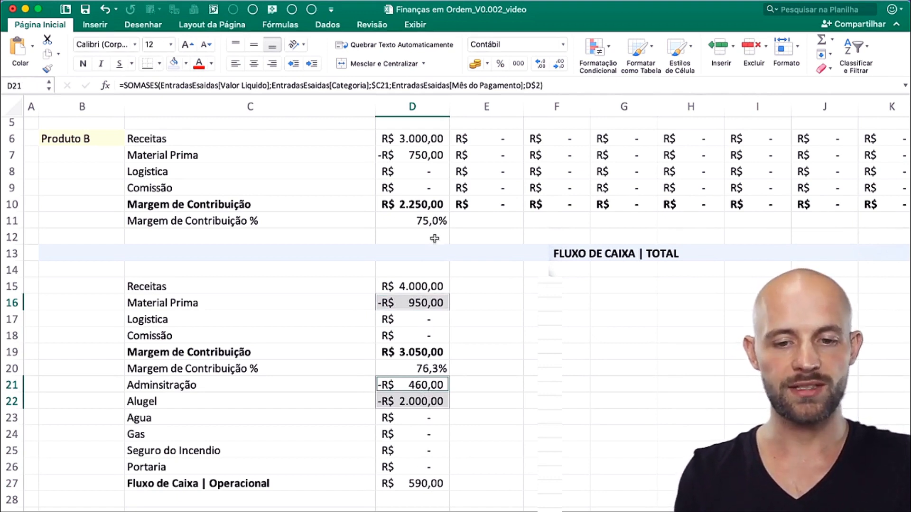
# - Copy the January formulas in D15:D27 across the other months through column O
pyautogui.click(432, 291)
pyautogui.keyDown('shift'); pyautogui.click(423, 486); pyautogui.keyUp('shift')
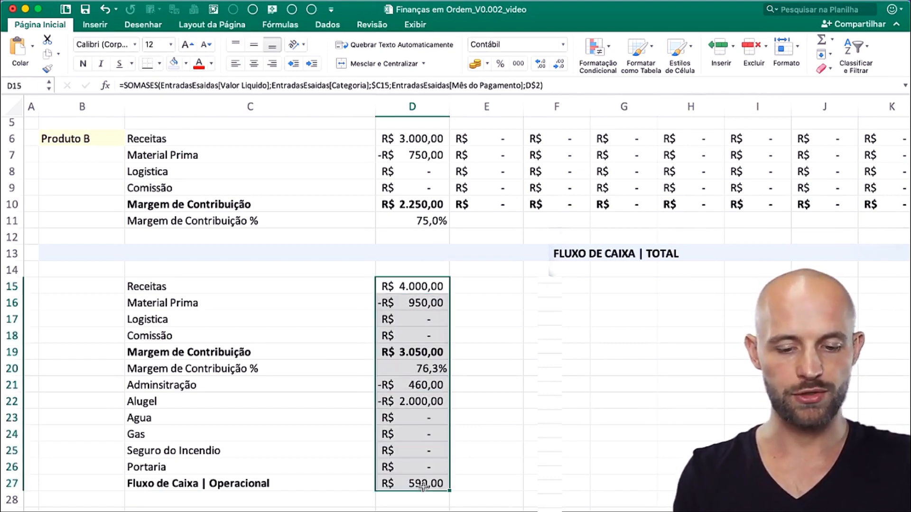
pyautogui.press('super+c')
pyautogui.hscroll(10, 431, 483)
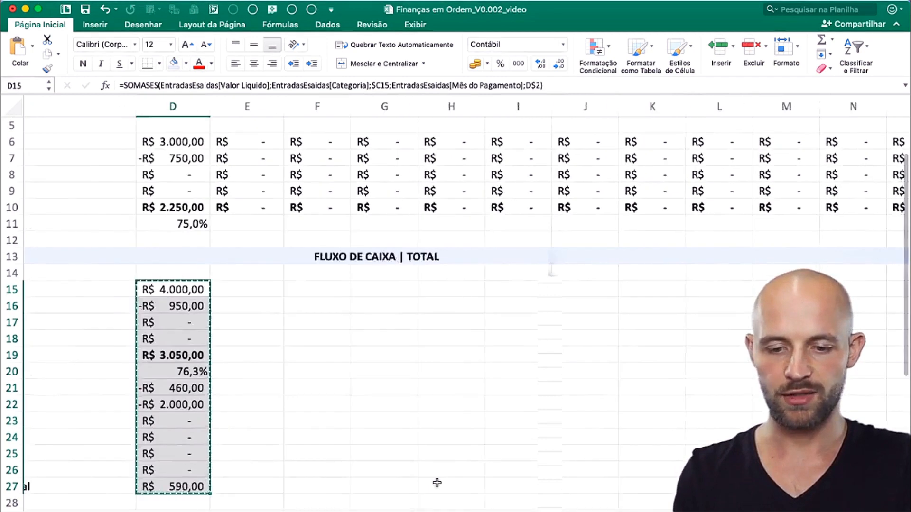
pyautogui.keyDown('shift'); pyautogui.click(432, 483); pyautogui.keyUp('shift')
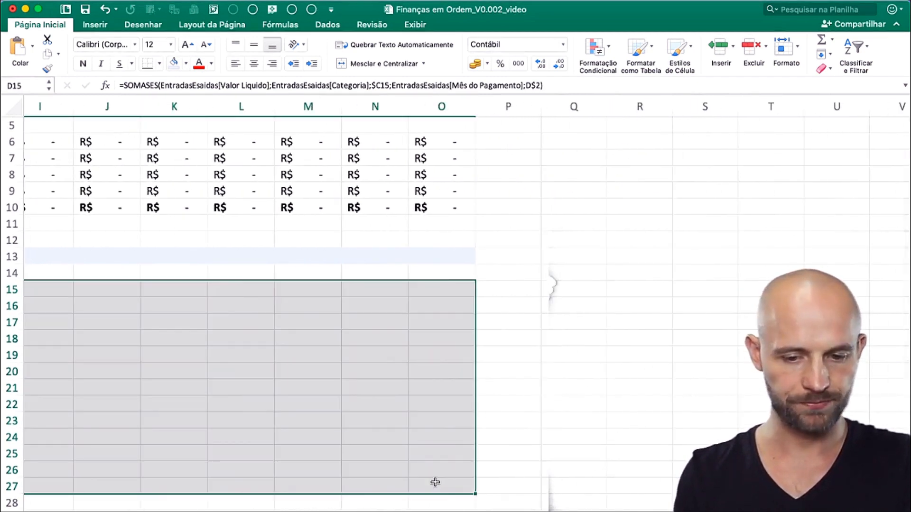
pyautogui.hscroll(-5, 435, 482)
pyautogui.hscroll(-4, 434, 482)
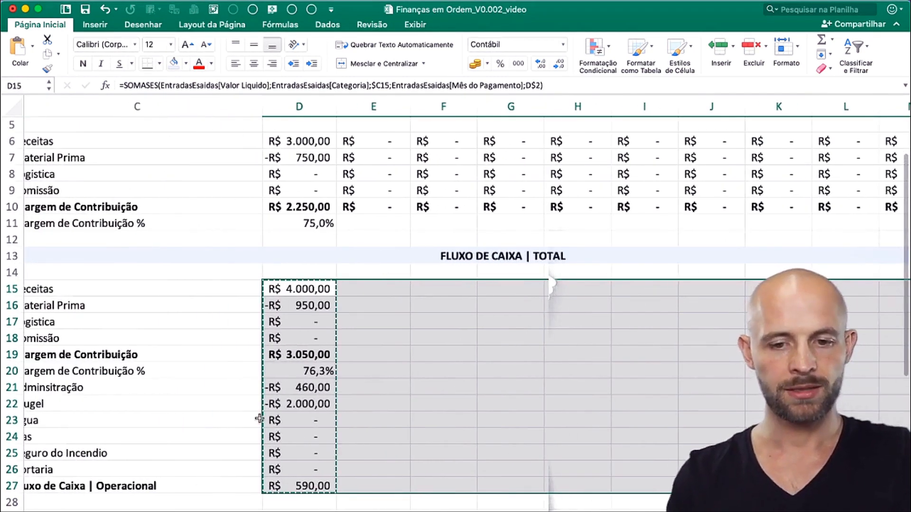
pyautogui.press('super+v')
pyautogui.hscroll(-2, 259, 418)
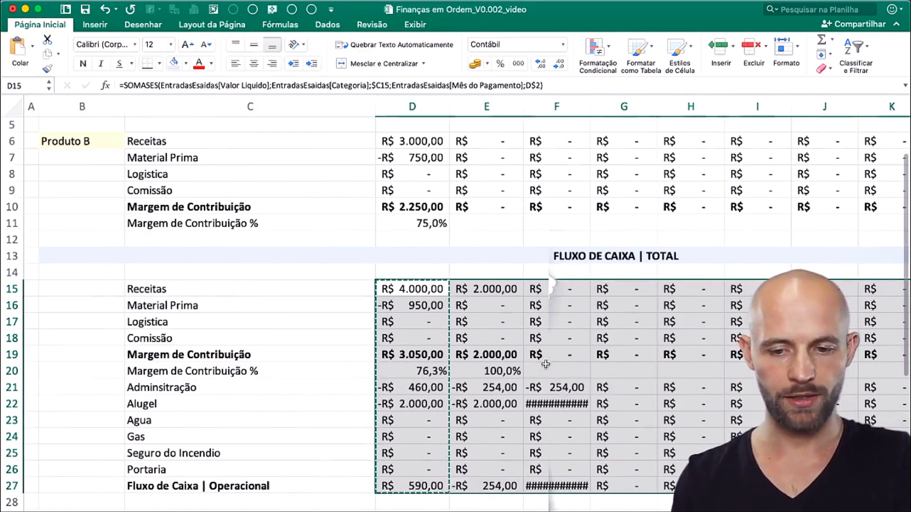
# - Inspect the copied April formulas for Comissão in G18 and Margem de Contribuição in G19
pyautogui.click(628, 337)
pyautogui.doubleClick(627, 338)
pyautogui.scroll(5, 641, 266)
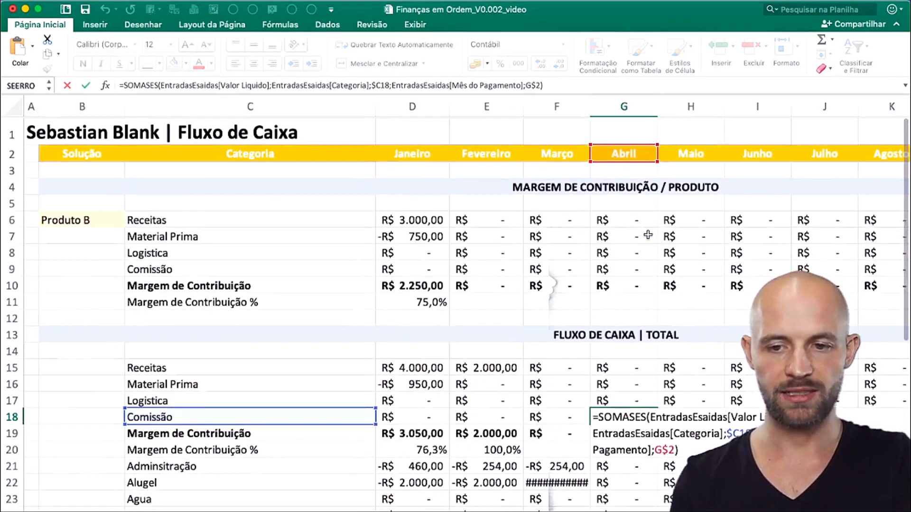
pyautogui.scroll(-6, 647, 234)
pyautogui.press('Escape')
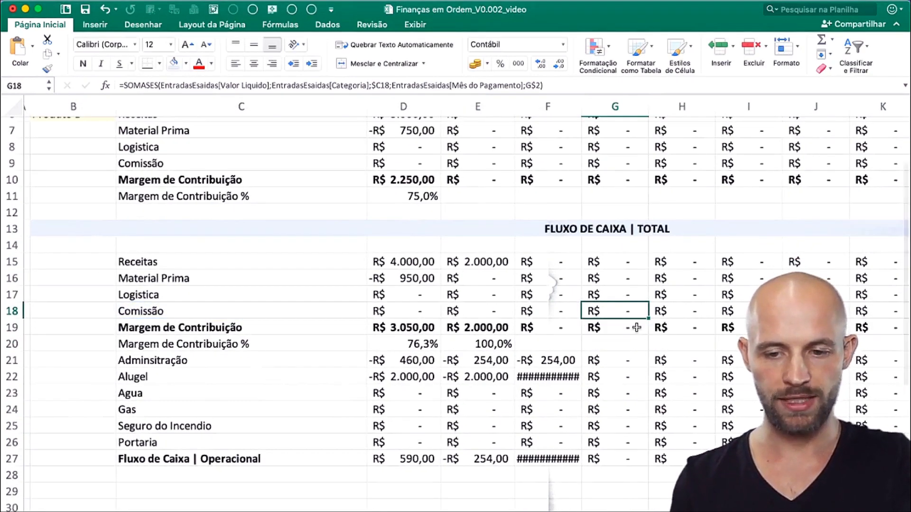
pyautogui.click(637, 327)
pyautogui.press('super+shift+t')
pyautogui.press('super+shift+t')
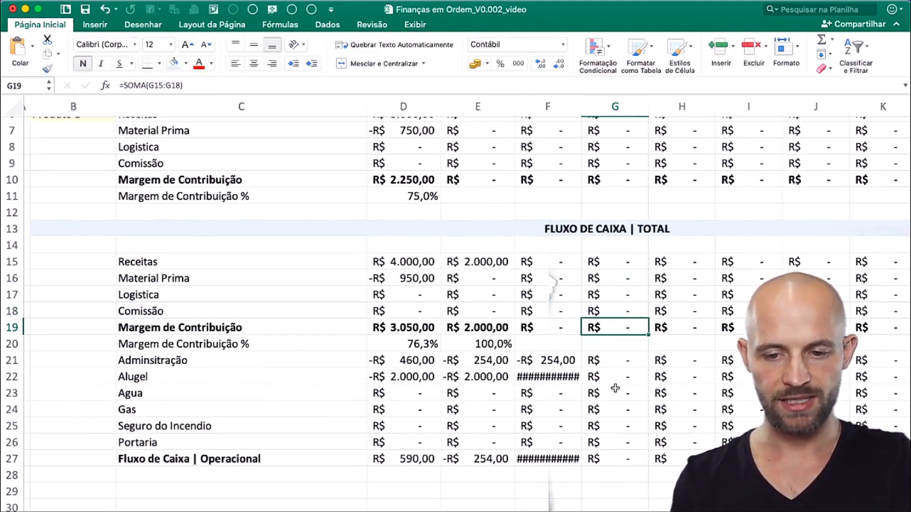
# - Widen the Março column F enough to display the Alugel and operating cash flow amounts in full
pyautogui.click(556, 366)
pyautogui.click(560, 377)
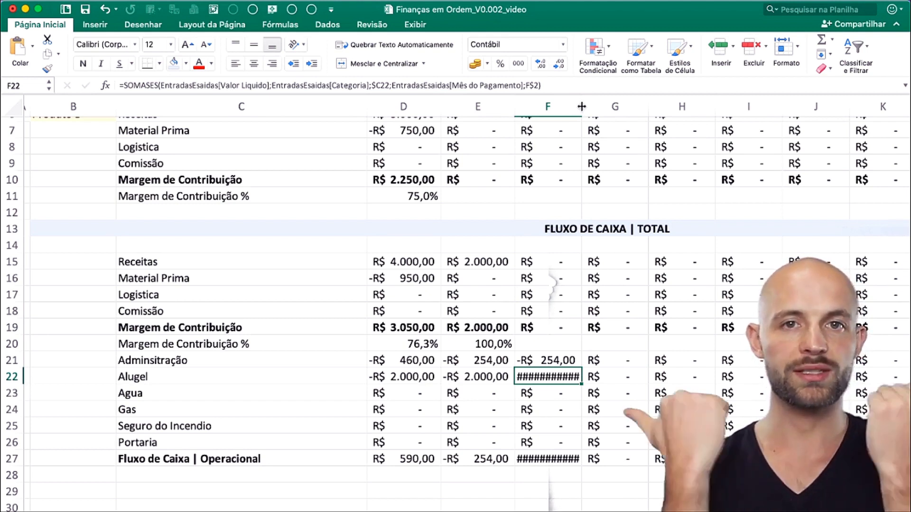
pyautogui.moveTo(581, 106); pyautogui.dragTo(582, 107)
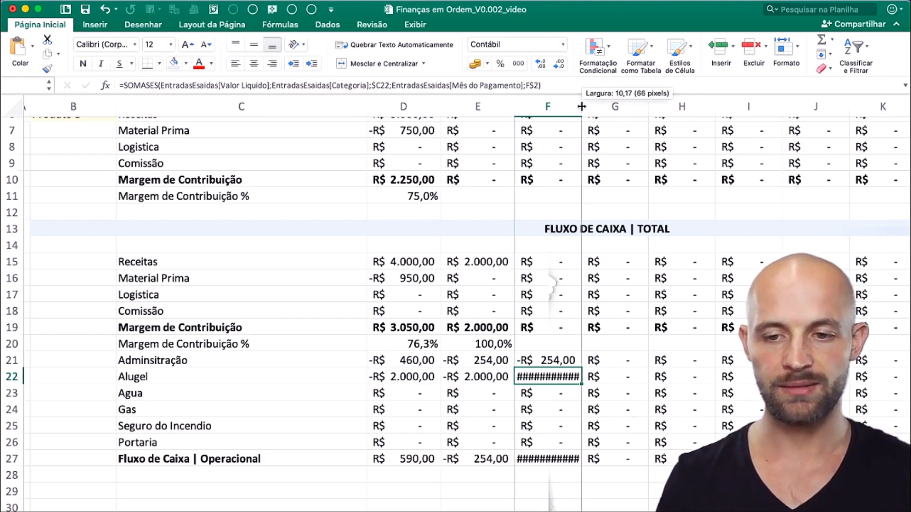
pyautogui.doubleClick(582, 107)
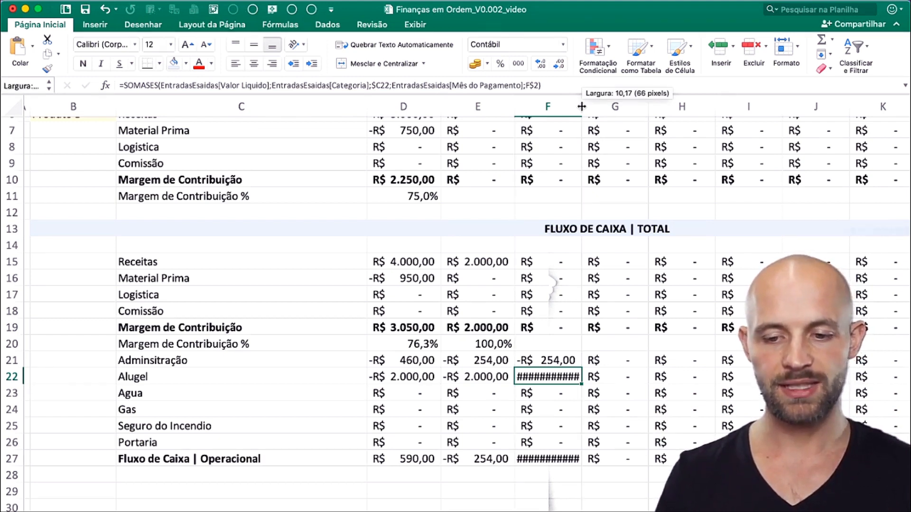
pyautogui.moveTo(582, 106); pyautogui.dragTo(589, 106)
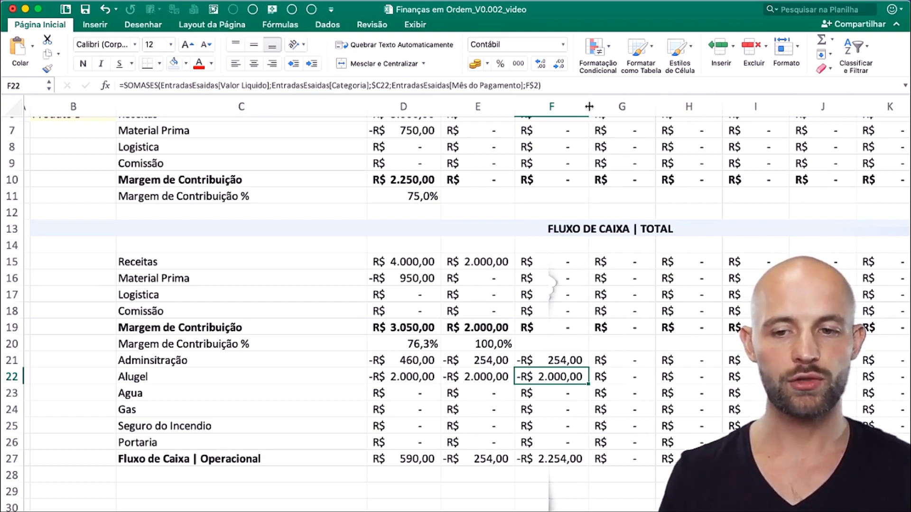
pyautogui.moveTo(589, 107); pyautogui.dragTo(750, 106)
pyautogui.doubleClick(751, 106)
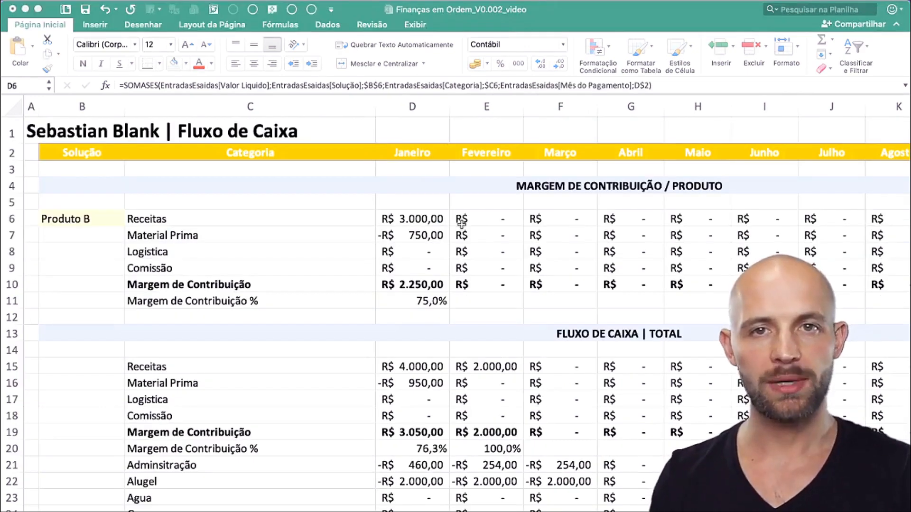
# - Freeze the panes at D3 so the title and month rows and columns A to C stay fixed
pyautogui.click(452, 227)
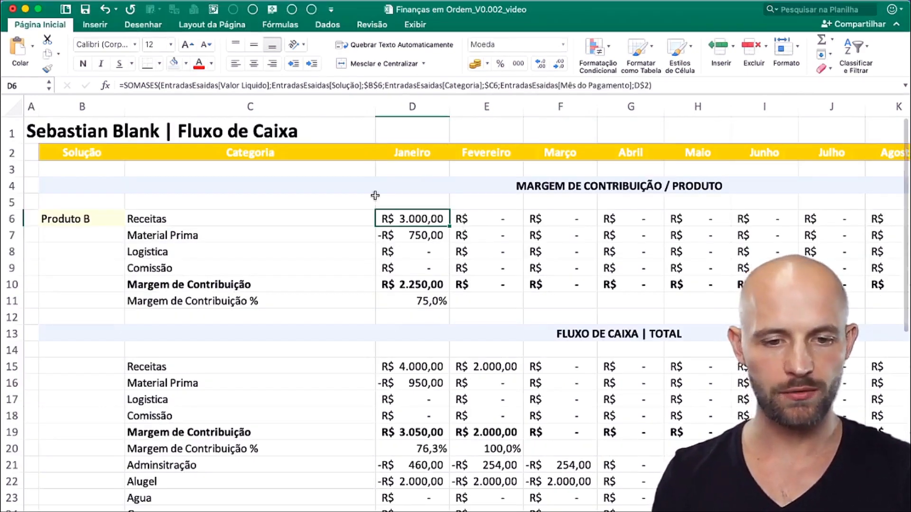
pyautogui.click(402, 167)
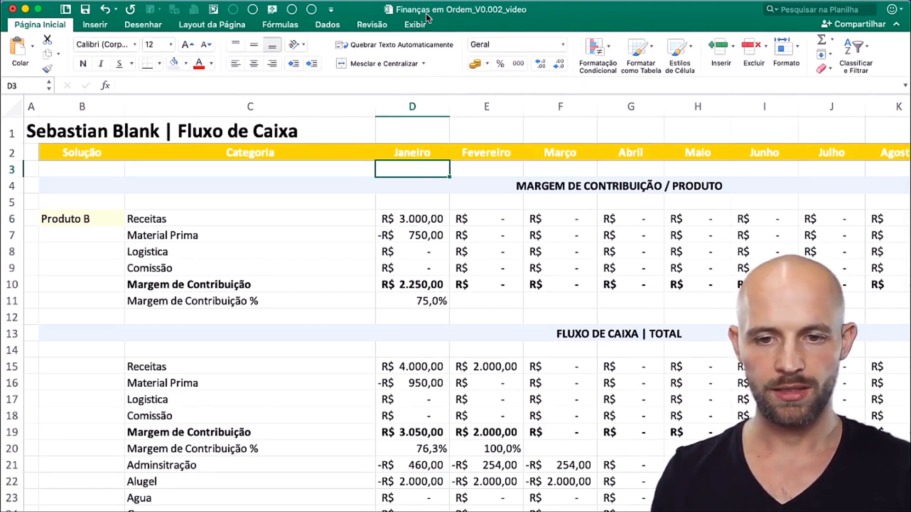
pyautogui.click(416, 25)
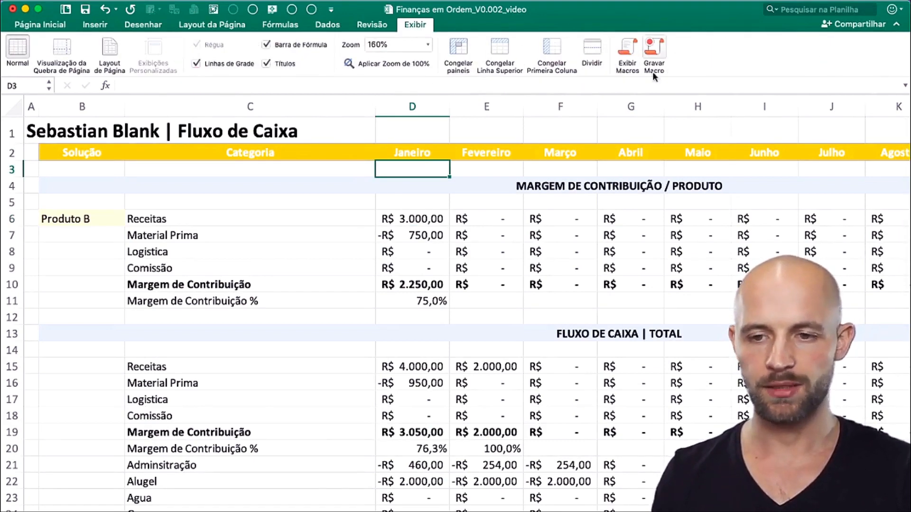
pyautogui.click(462, 50)
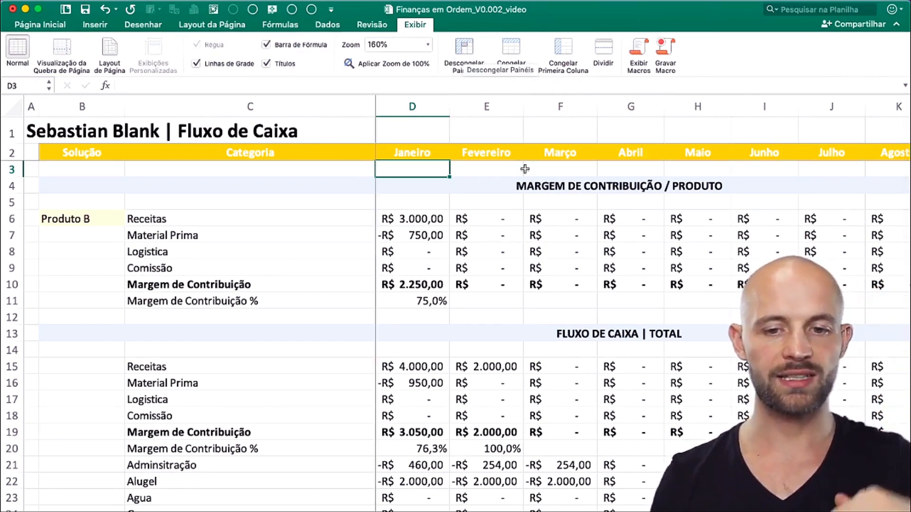
pyautogui.scroll(-1, 524, 169)
pyautogui.scroll(-2, 525, 169)
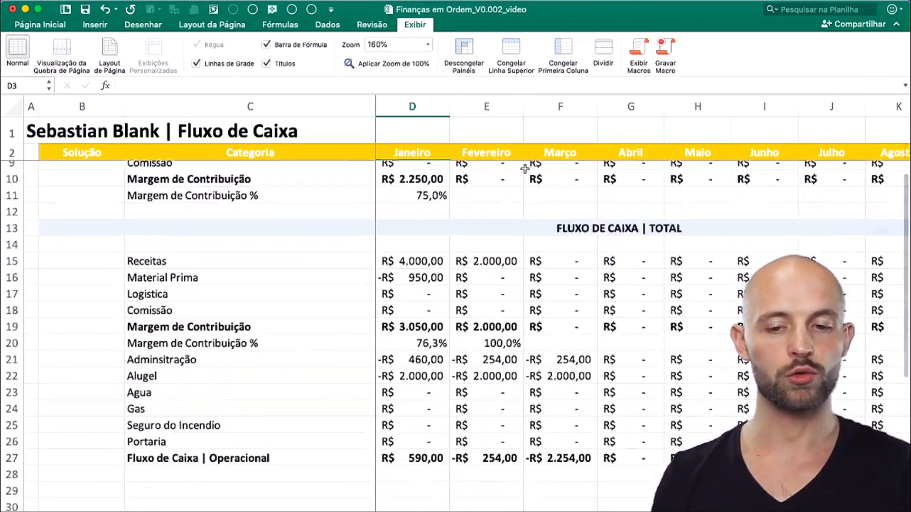
pyautogui.hscroll(2, 524, 169)
pyautogui.scroll(3, 525, 169)
pyautogui.hscroll(3, 525, 169)
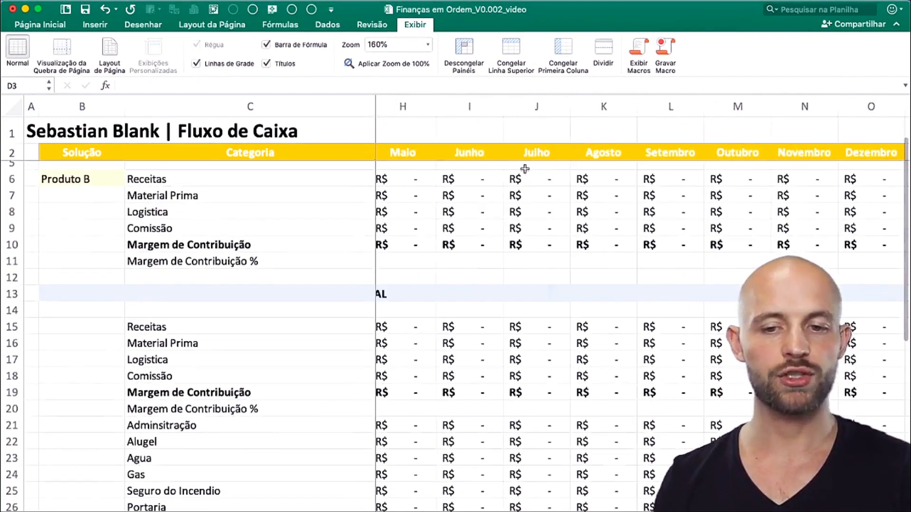
pyautogui.scroll(-1, 525, 169)
pyautogui.hscroll(1, 525, 169)
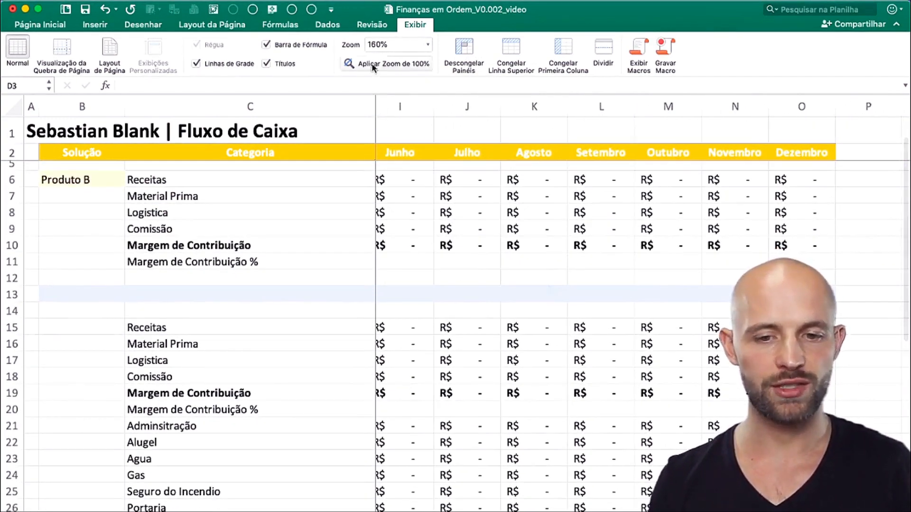
# - Narrow the Categoria and Solução columns and set column A to a width of 1,17 (12 pixels)
pyautogui.moveTo(377, 102); pyautogui.dragTo(280, 111)
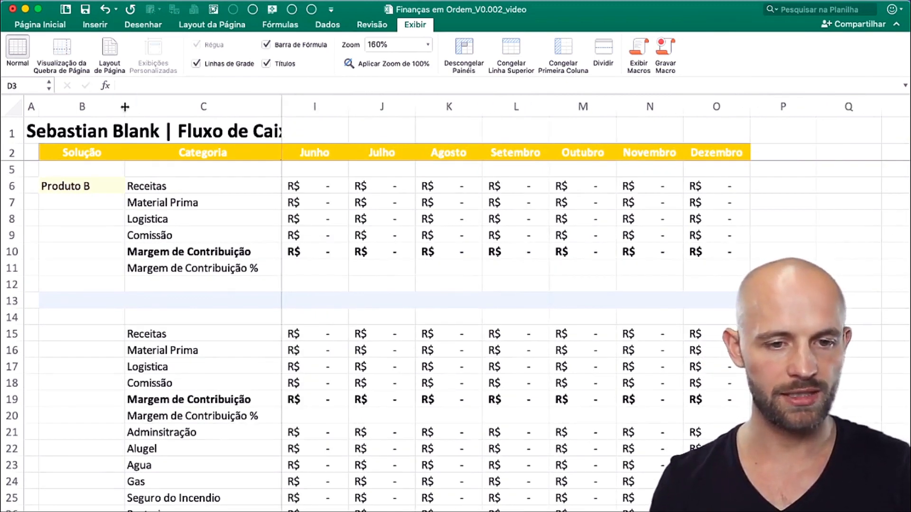
pyautogui.moveTo(124, 106); pyautogui.dragTo(112, 107)
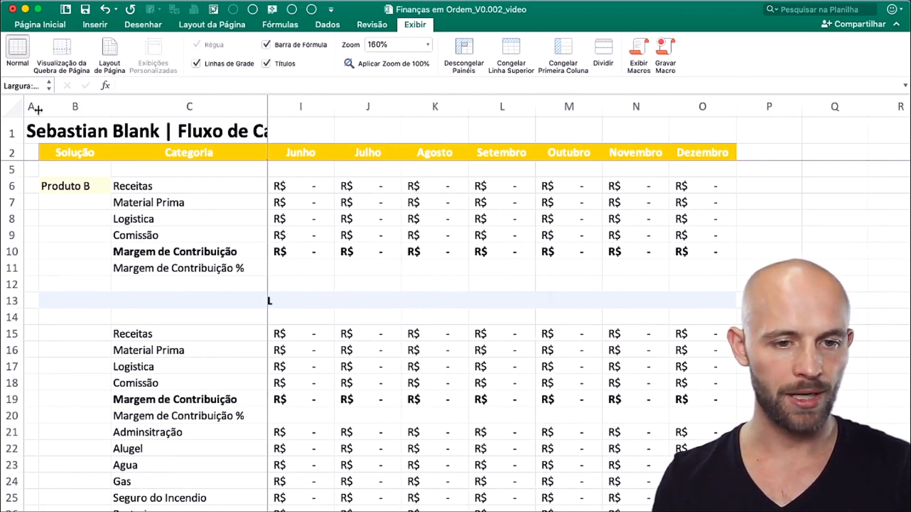
pyautogui.moveTo(38, 107); pyautogui.dragTo(35, 108)
pyautogui.hotkey('ctrl', 'Home')
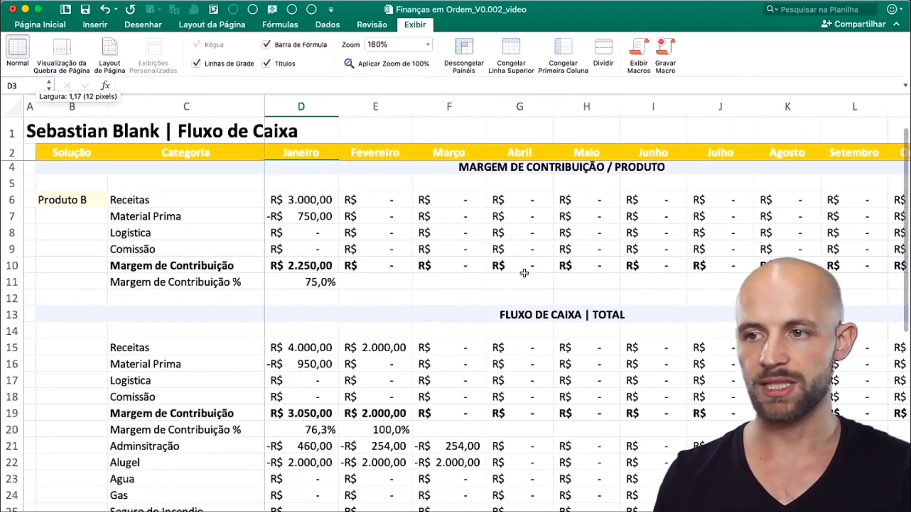
# - Add the category labels "Socio 01" in C29 and "Socios 02" in C30 below the operating cash flow row
pyautogui.scroll(-5, 524, 273)
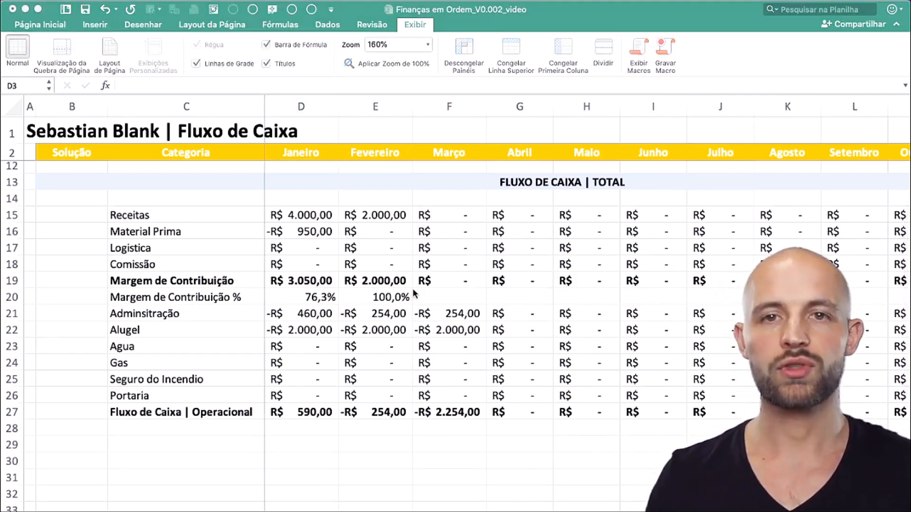
pyautogui.scroll(-1, 414, 294)
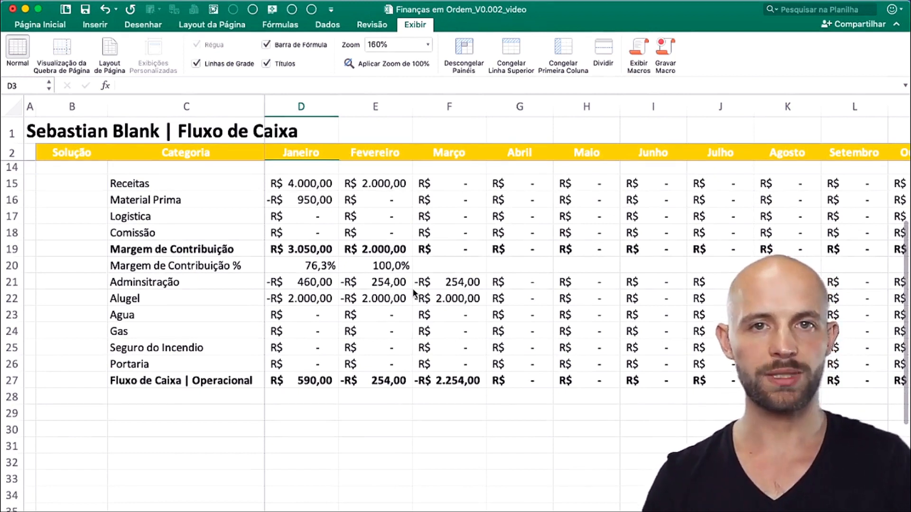
pyautogui.scroll(-1, 414, 293)
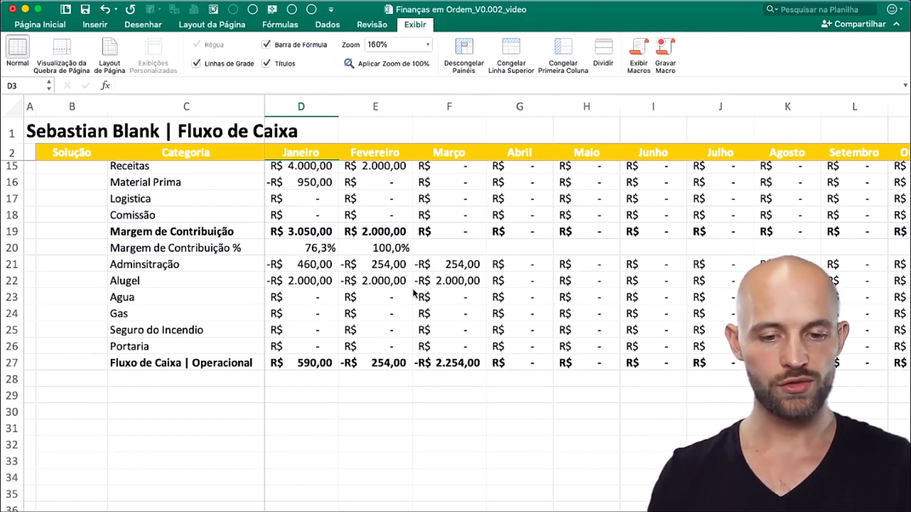
pyautogui.click(188, 395)
pyautogui.write('Soci')
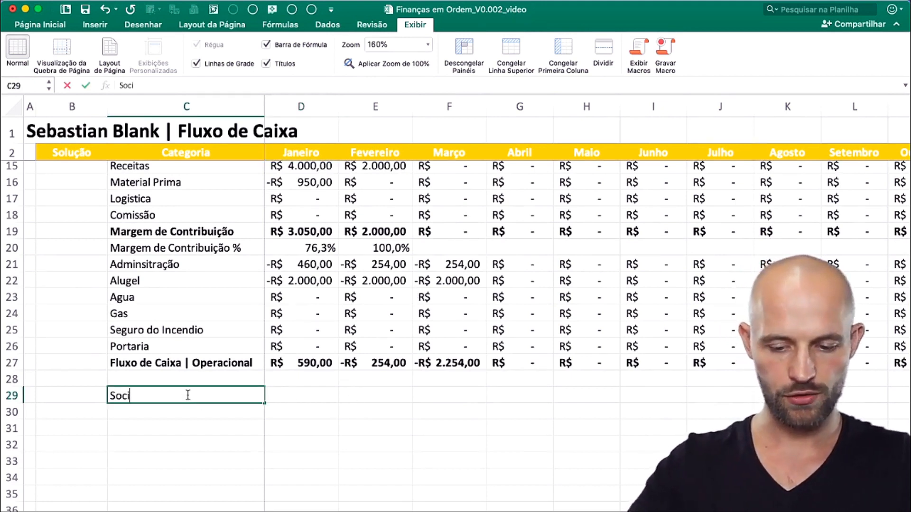
pyautogui.write('o 01')
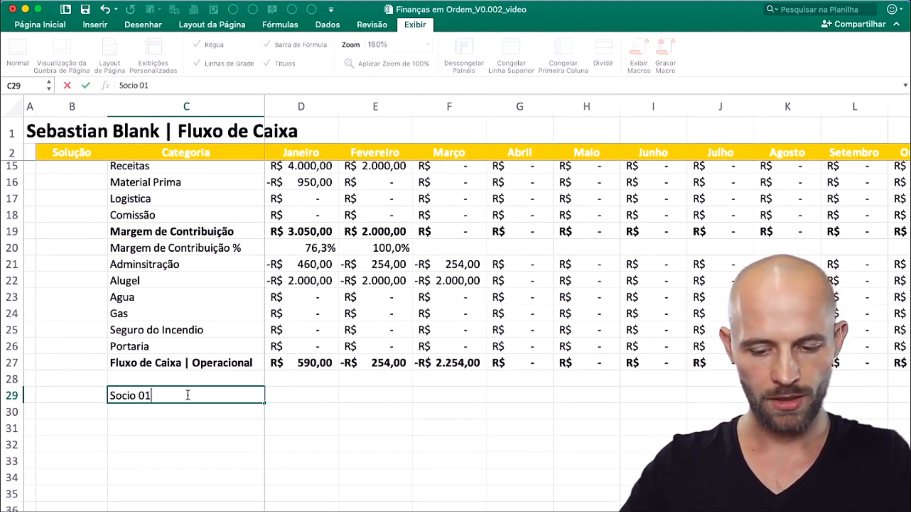
pyautogui.press('Return')
pyautogui.write('Socios 02')
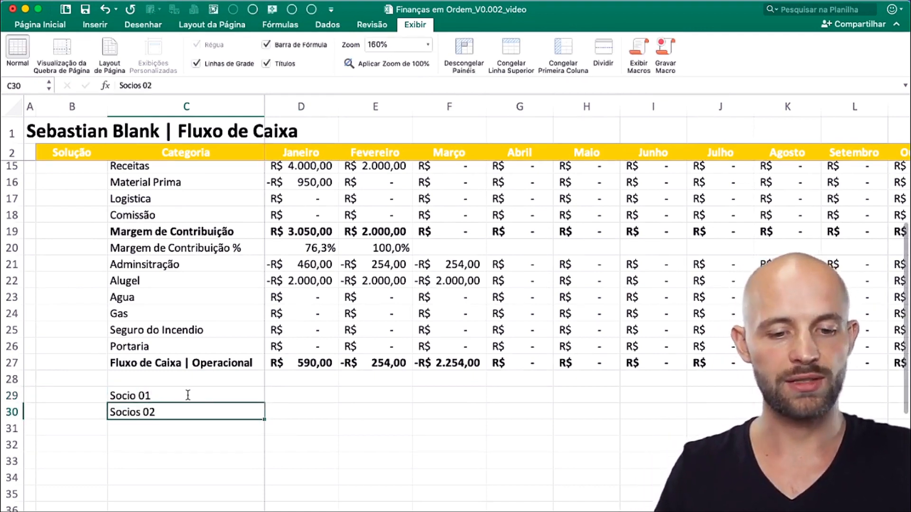
# - Fill the two partner label cells C29:C30 with the lightest yellow theme color
pyautogui.click(188, 395)
pyautogui.hotkey('shift', 'Down')
pyautogui.hotkey('shift', 'Down')
pyautogui.hotkey('shift', 'Down')
pyautogui.hotkey('shift', 'Down')
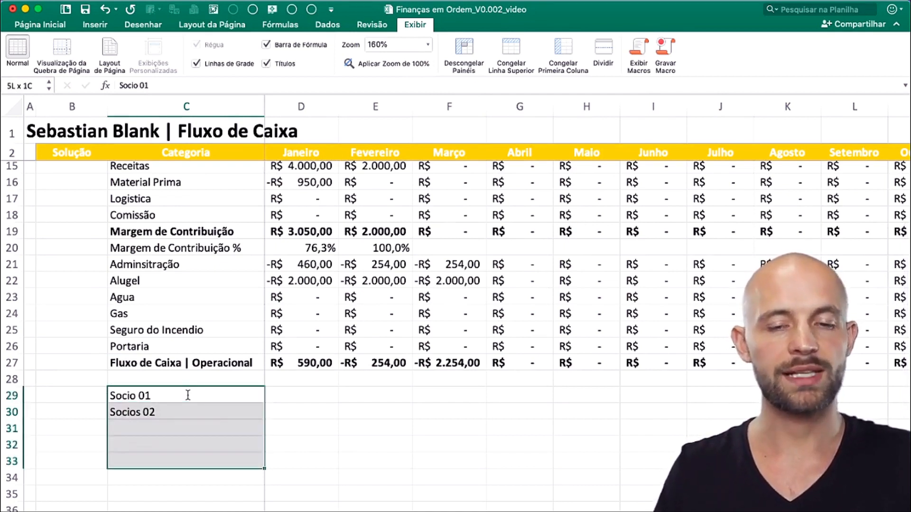
pyautogui.press('Up')
pyautogui.press('Down')
pyautogui.hotkey('shift', 'Down')
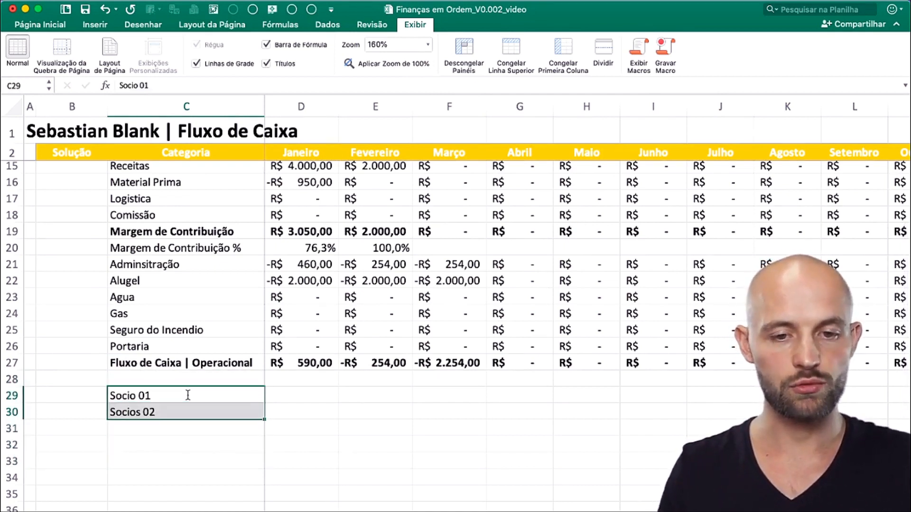
pyautogui.click(49, 28)
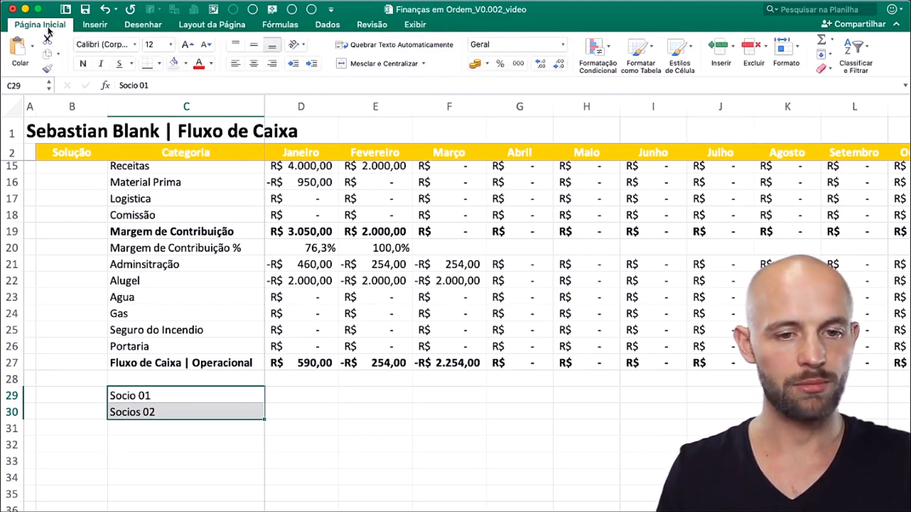
pyautogui.click(185, 68)
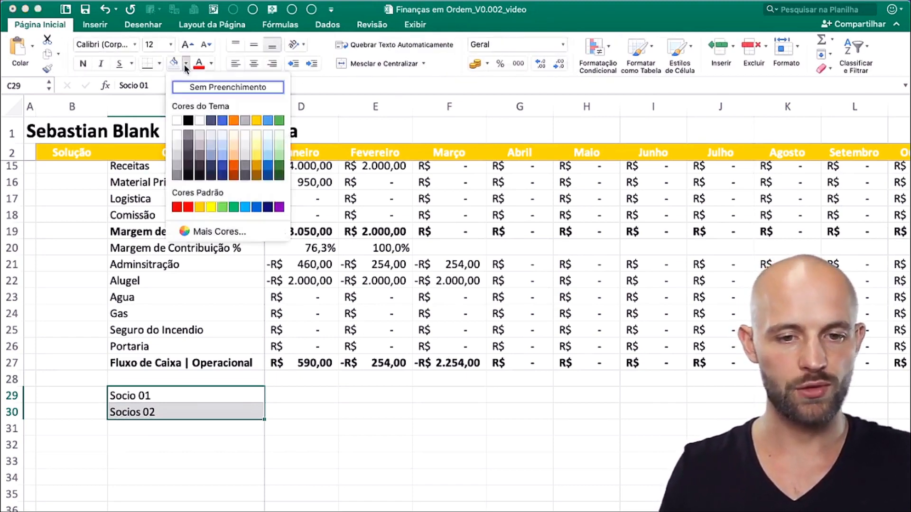
pyautogui.click(254, 135)
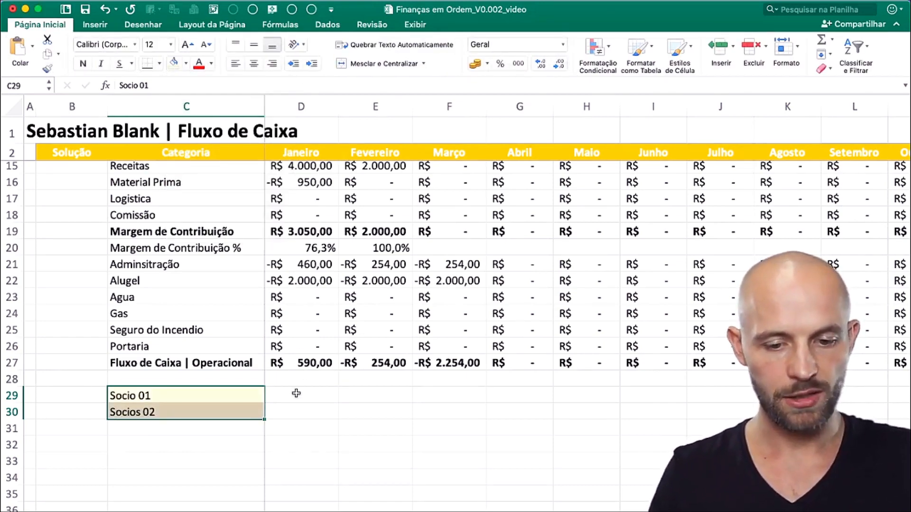
# - Examine the January operating cash flow formula in D27 and the January partner cells D29:D30
pyautogui.click(280, 394)
pyautogui.press('Tab')
pyautogui.press('Left')
pyautogui.press('Left')
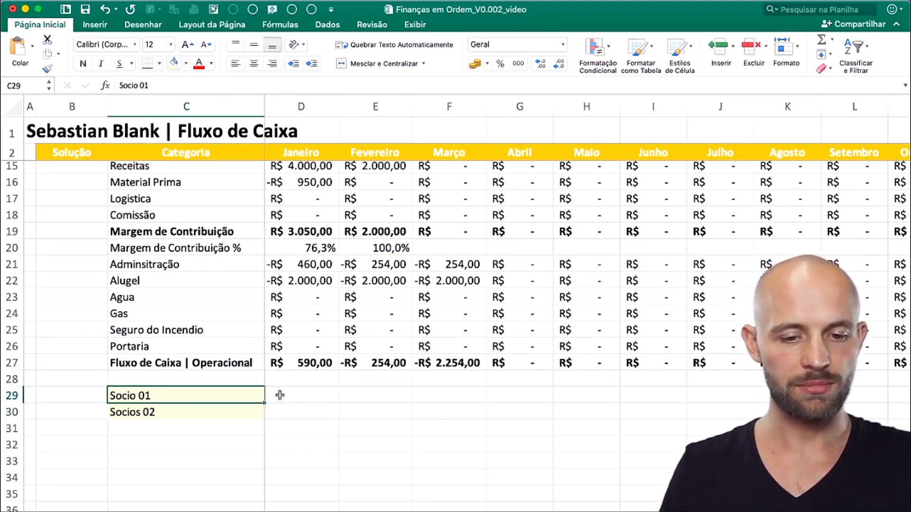
pyautogui.hotkey('shift', 'Right')
pyautogui.press('Up')
pyautogui.press('Up')
pyautogui.press('Right')
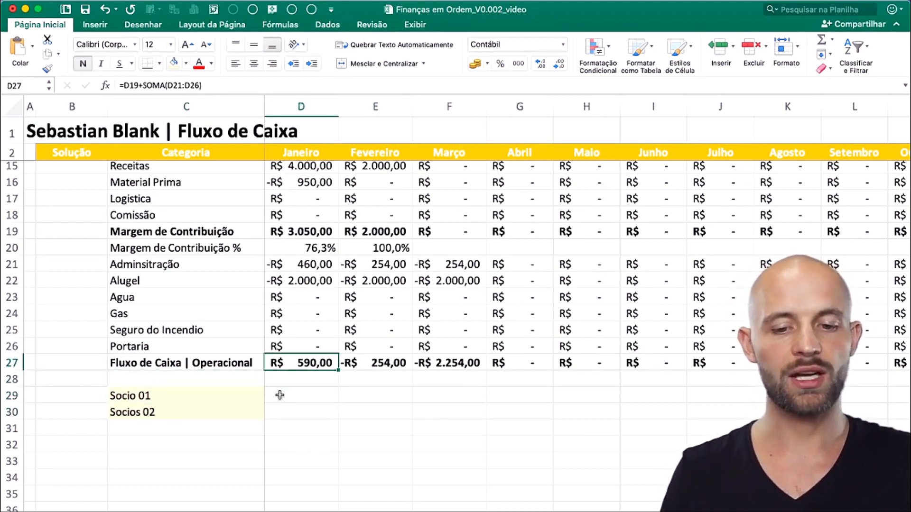
pyautogui.press('Down')
pyautogui.press('Down')
pyautogui.hotkey('shift', 'Down')
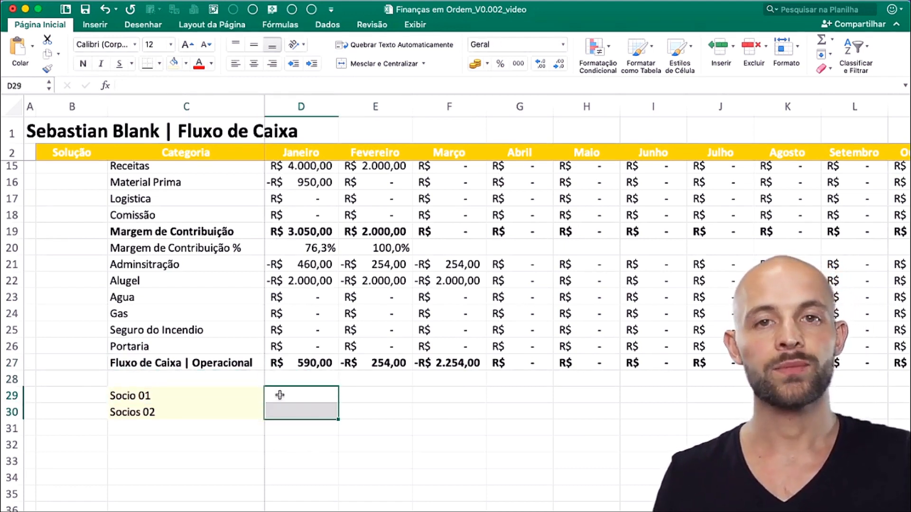
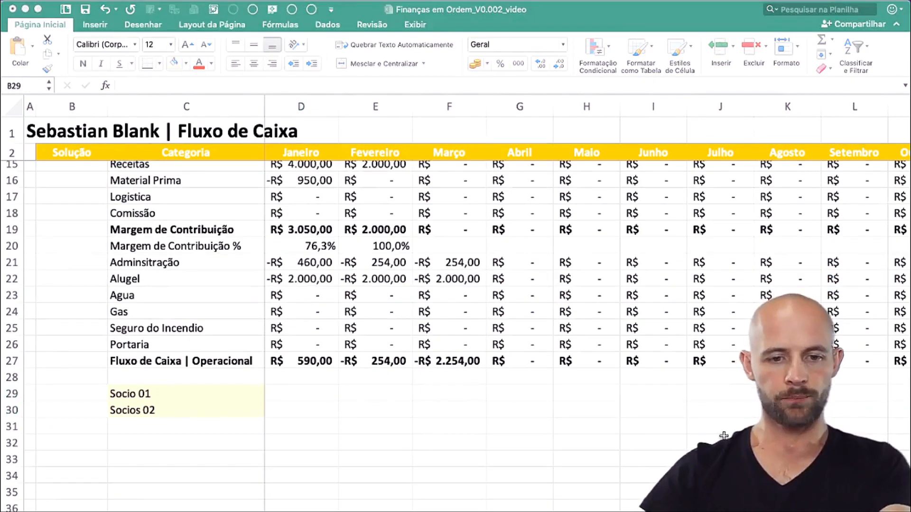
# - Enter a 12,5% share for each partner in B29 and B30
pyautogui.click(86, 392)
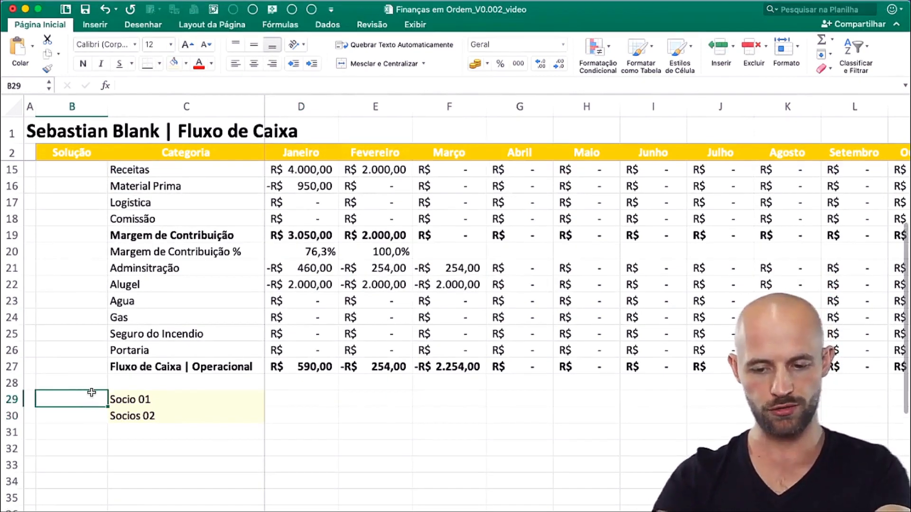
pyautogui.write('12')
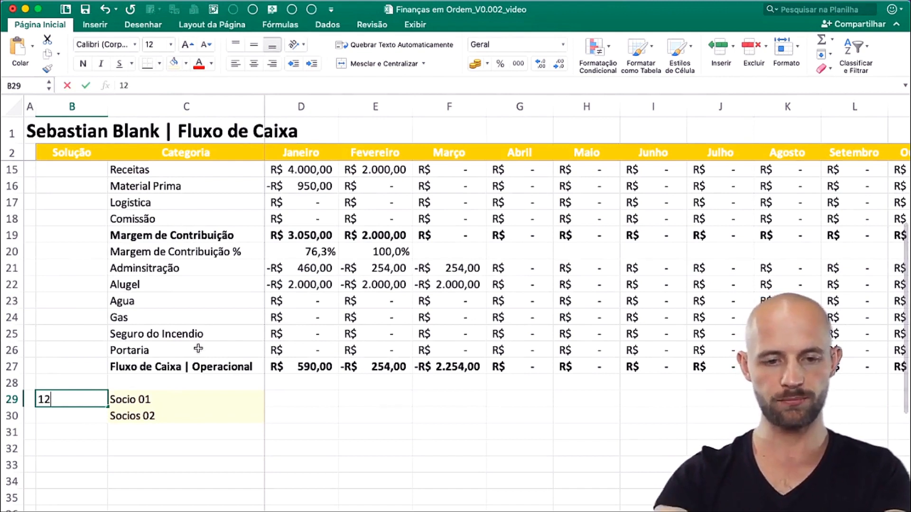
pyautogui.write(',5%')
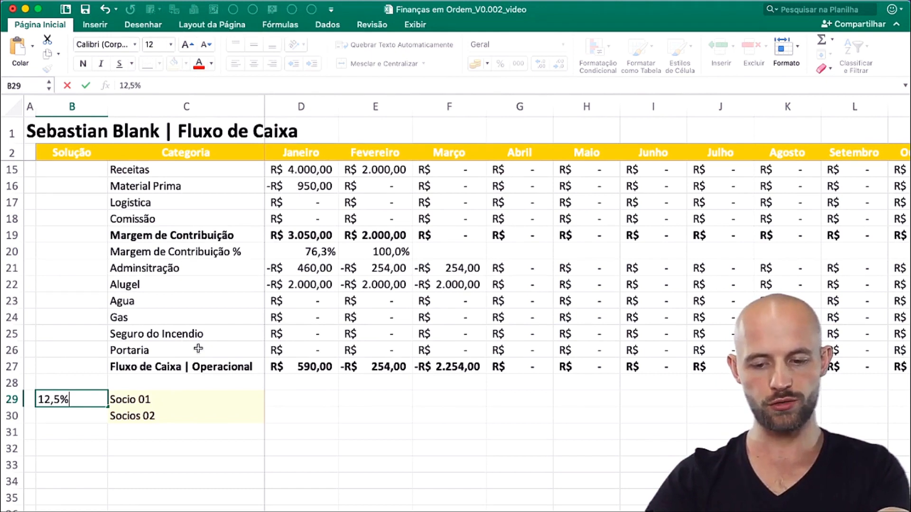
pyautogui.press('Return')
pyautogui.write('12,5%')
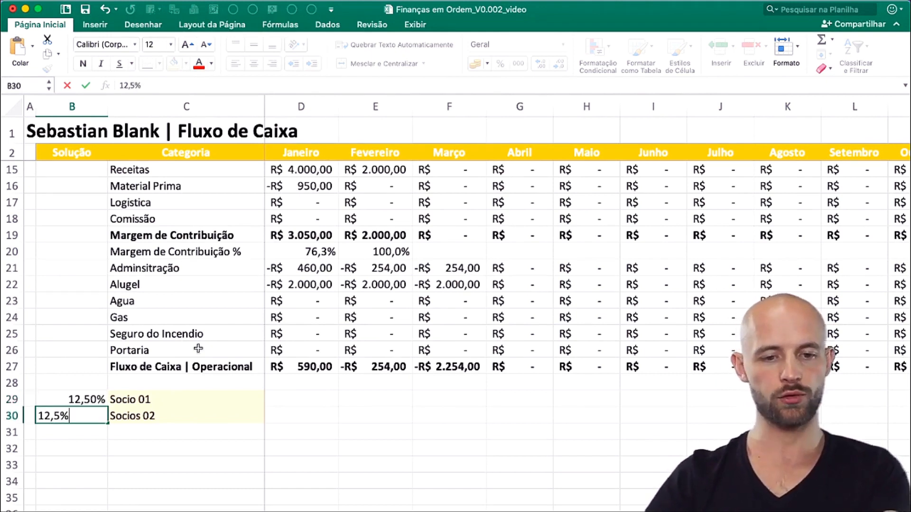
pyautogui.press('Tab')
# - Write a formula in D29 multiplying the January operating cash flow D27 by the Socio 01 share in B29
pyautogui.press('Tab')
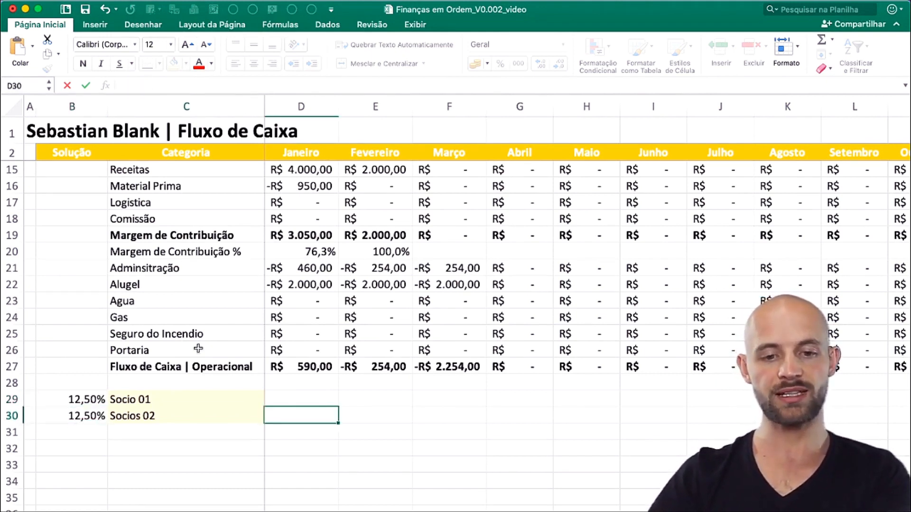
pyautogui.press('Up')
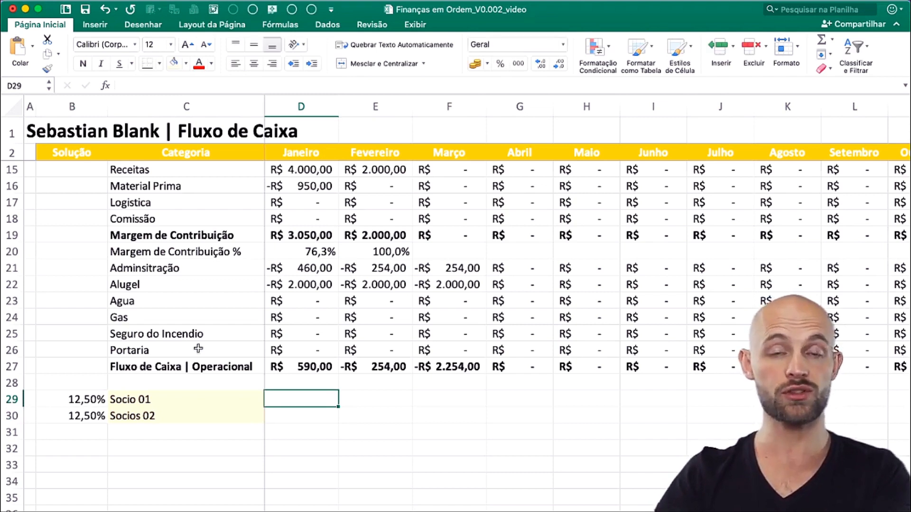
pyautogui.press('Up')
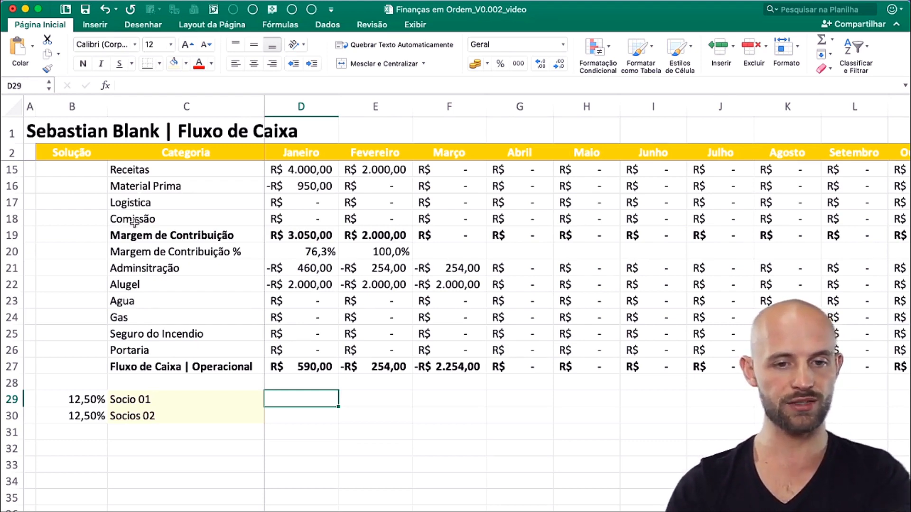
pyautogui.scroll(1, 229, 310)
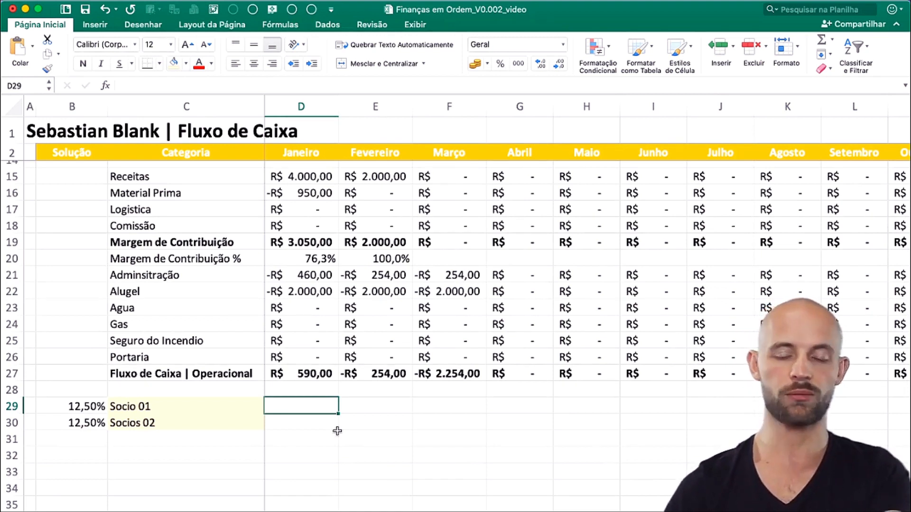
pyautogui.write('=')
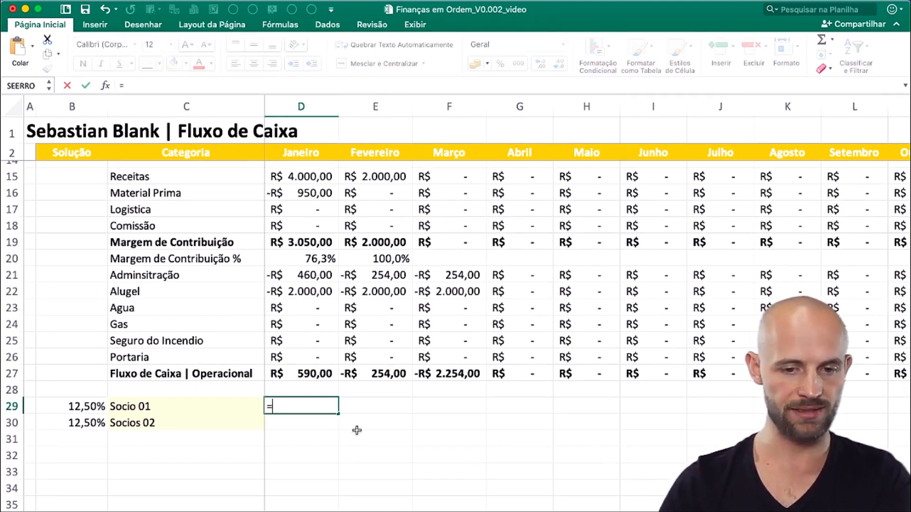
pyautogui.press('Up')
pyautogui.press('Up')
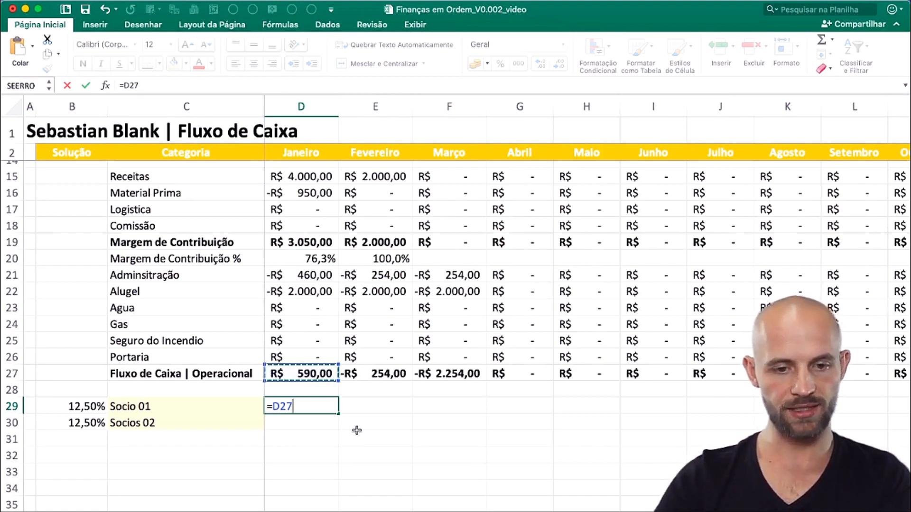
pyautogui.write('*')
pyautogui.press('Left')
pyautogui.press('Left')
pyautogui.press('Left')
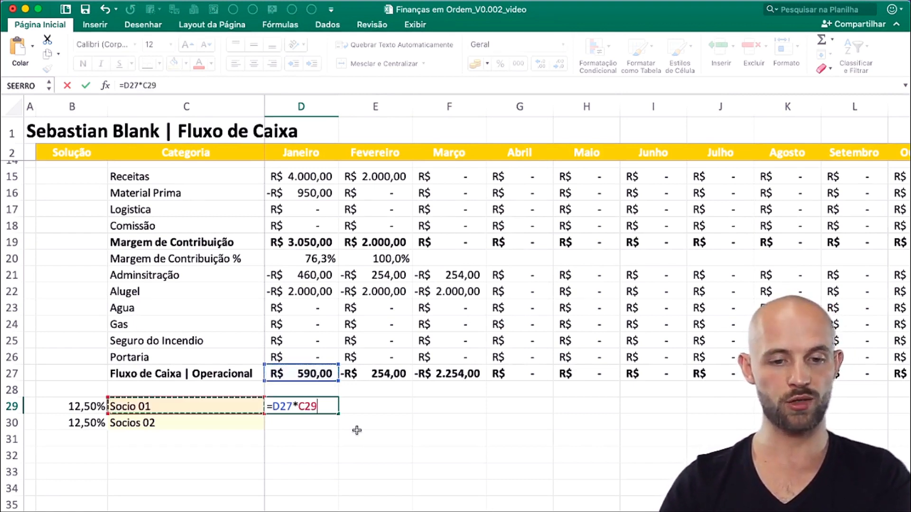
pyautogui.press('Right')
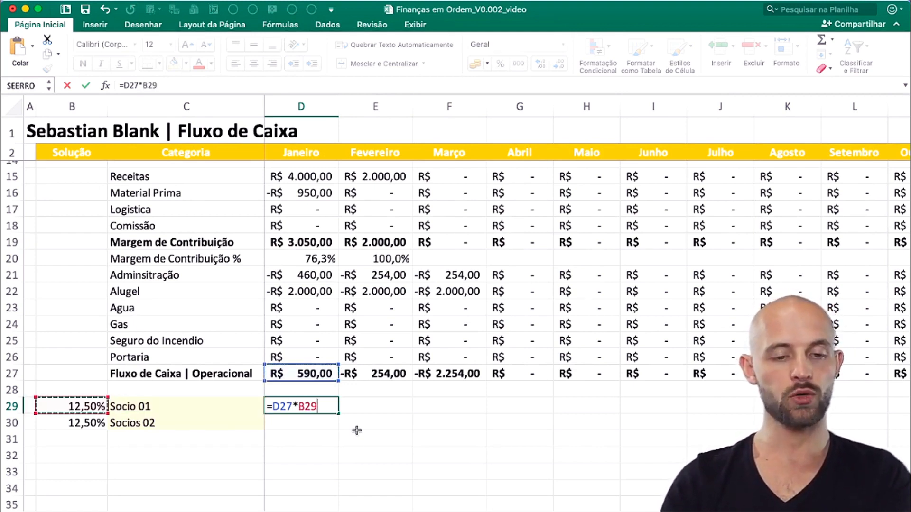
# - Lock row 27 and column B in the D29 formula and negate it, giving =-D$27*$B29
pyautogui.click(130, 85)
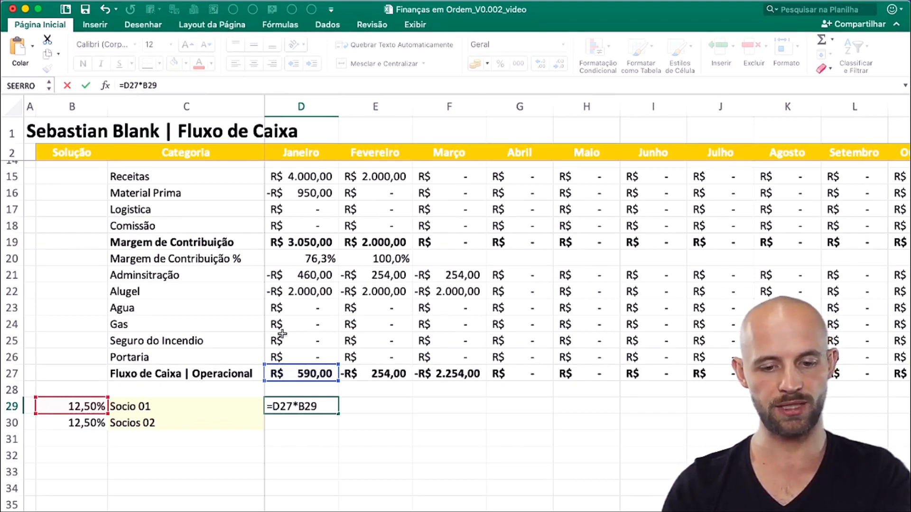
pyautogui.write('$')
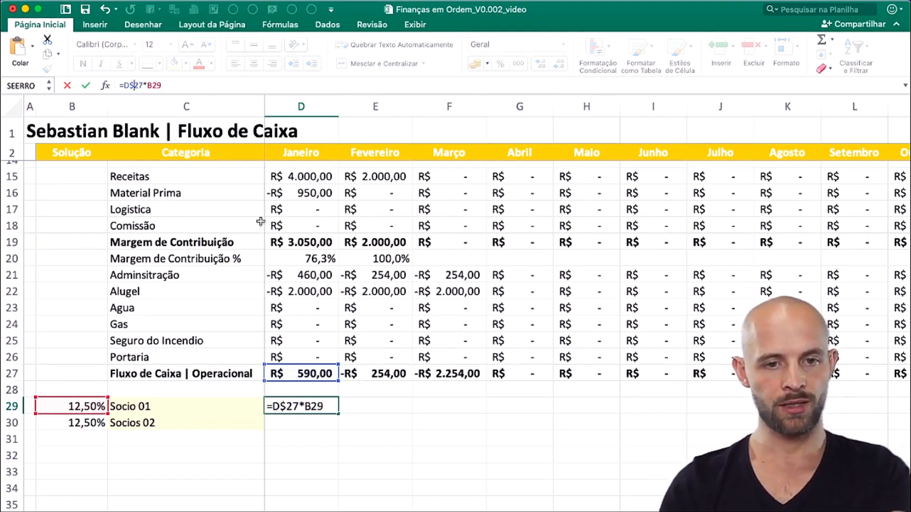
pyautogui.click(147, 85)
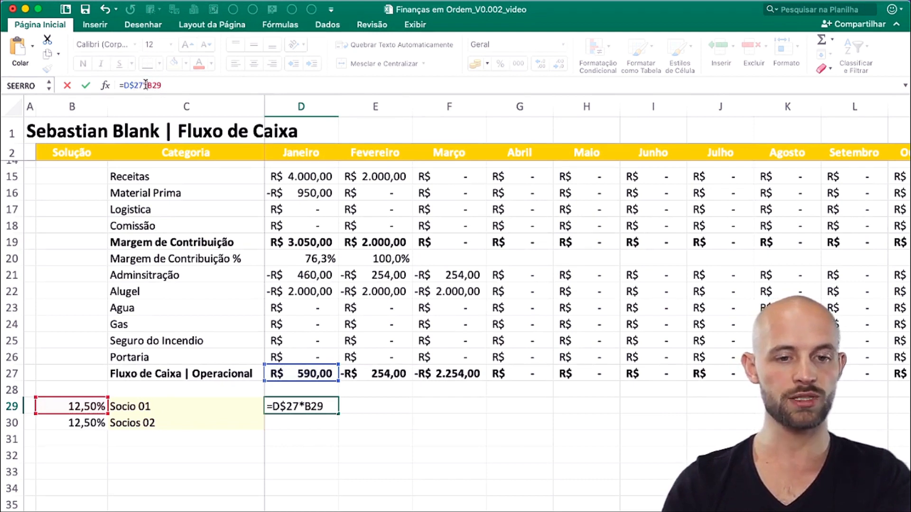
pyautogui.write('$')
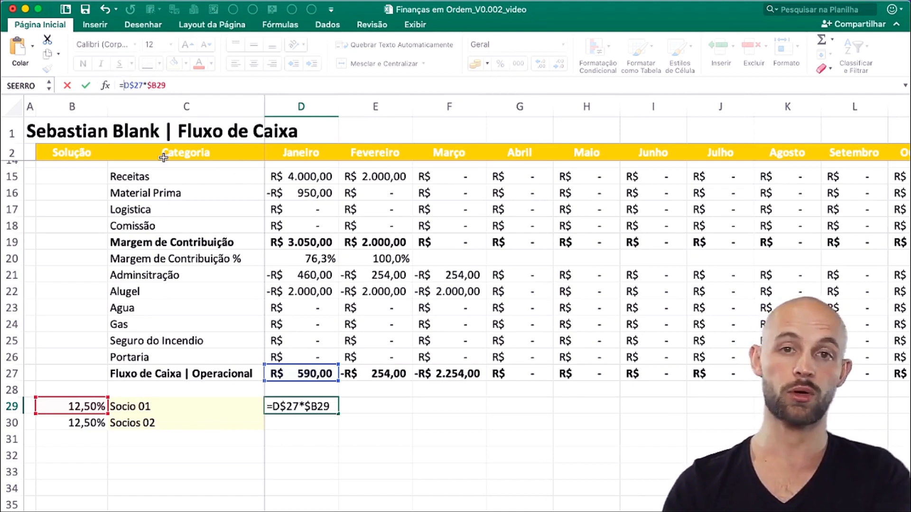
pyautogui.write('-')
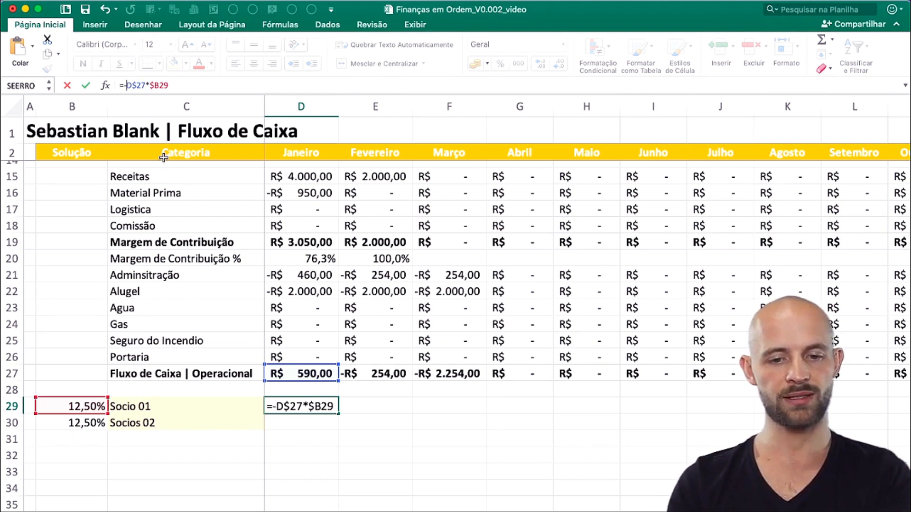
pyautogui.hotkey('ctrl', 'Return')
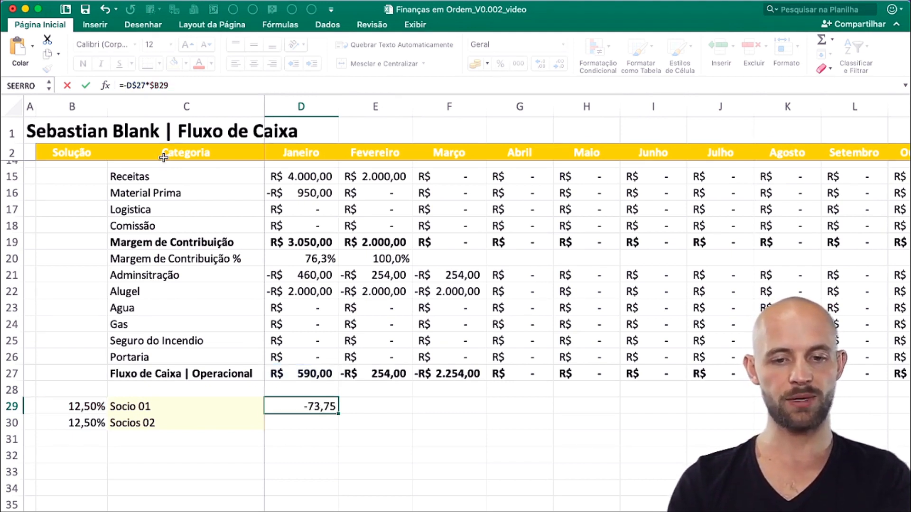
# - Copy the D29 formula to both partner rows for January through December, D29:O30
pyautogui.press('super+c')
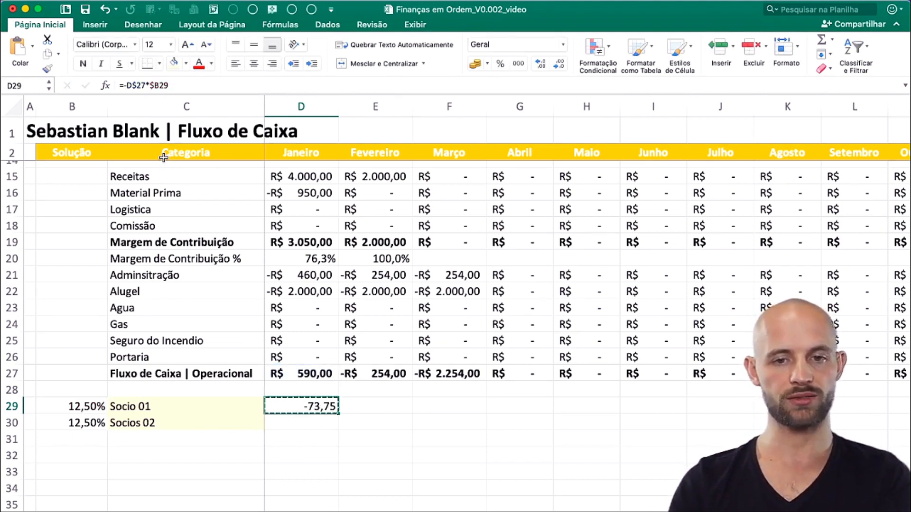
pyautogui.press('Down')
pyautogui.press('Up')
pyautogui.hotkey('shift', 'Down')
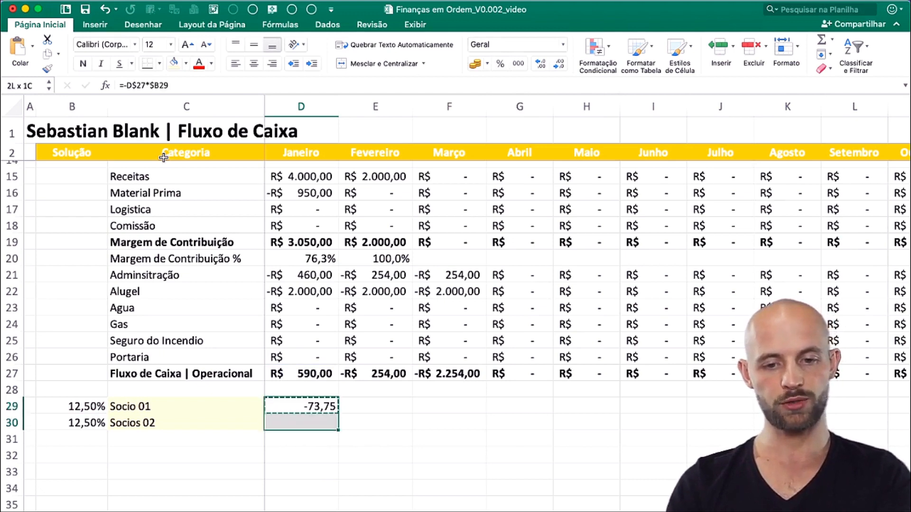
pyautogui.press('super+shift+Right')
pyautogui.press('super+shift+Left')
pyautogui.hotkey('shift', 'Right')
pyautogui.hotkey('shift', 'Right')
pyautogui.hotkey('shift', 'Right')
pyautogui.hotkey('shift', 'Right')
pyautogui.hotkey('shift', 'Right')
pyautogui.hotkey('shift', 'Right')
pyautogui.hotkey('shift', 'Right')
pyautogui.hotkey('shift', 'Right')
pyautogui.hotkey('shift', 'Right')
pyautogui.hotkey('shift', 'Right')
pyautogui.hotkey('shift', 'Right')
pyautogui.hotkey('shift', 'Right')
pyautogui.hotkey('shift', 'Right')
pyautogui.hotkey('shift', 'Right')
pyautogui.hotkey('shift', 'Right')
pyautogui.hotkey('shift', 'Right')
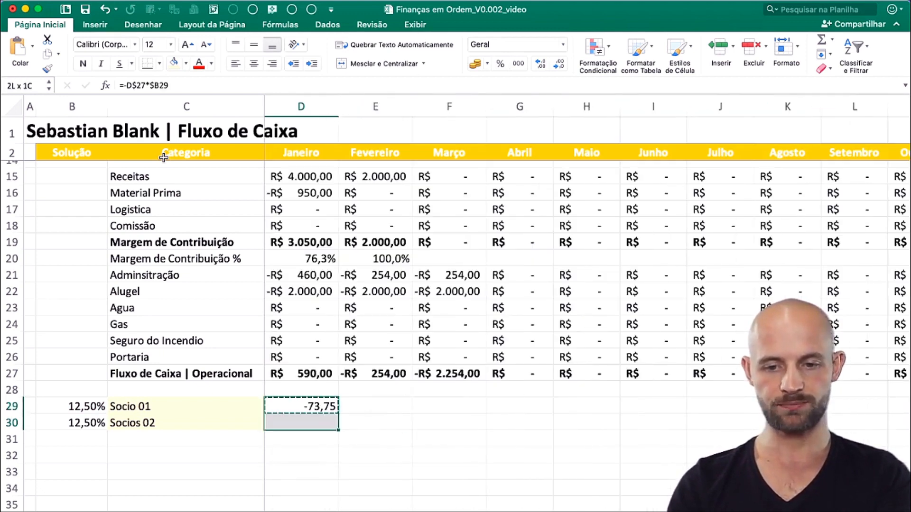
pyautogui.hotkey('shift', 'Left')
pyautogui.hotkey('shift', 'Left')
pyautogui.hotkey('shift', 'Left')
pyautogui.hotkey('shift', 'Left')
pyautogui.hotkey('shift', 'Left')
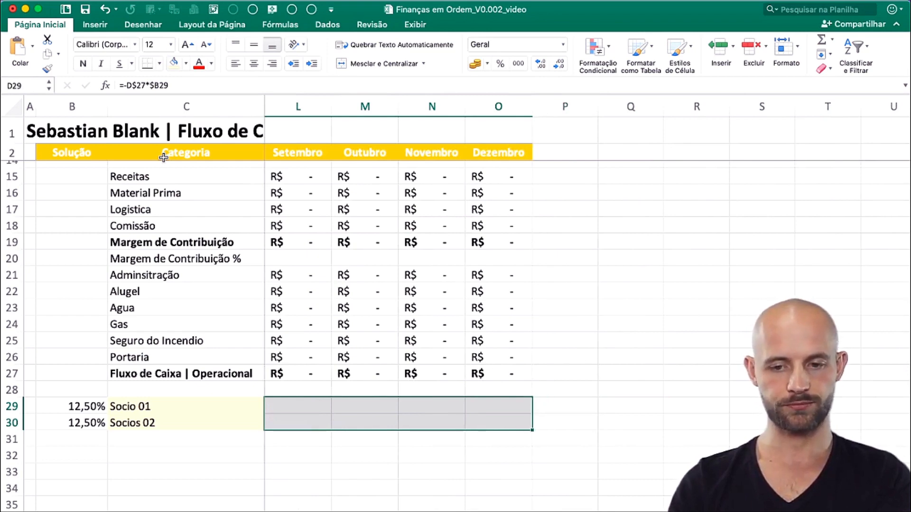
pyautogui.press('super+v')
# - Apply the accounting number format to the partner amounts in D29:O30
pyautogui.press('Left')
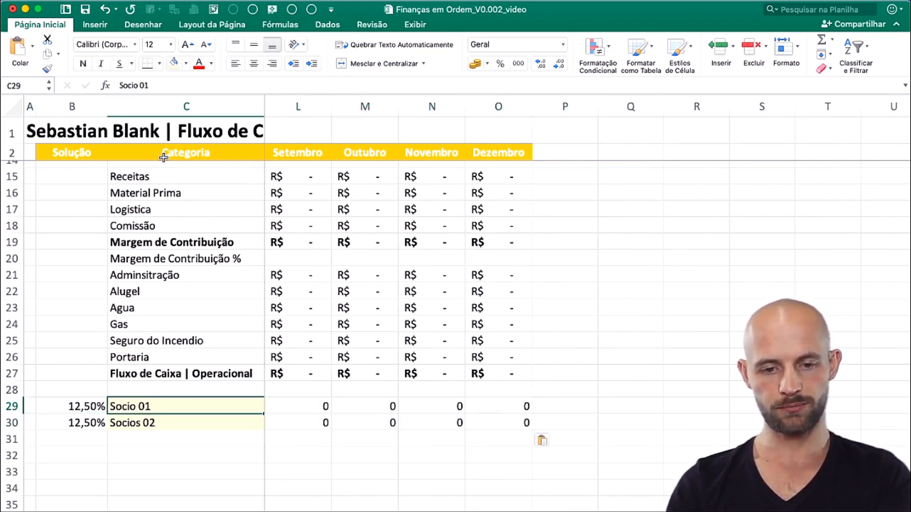
pyautogui.press('Right')
pyautogui.hotkey('shift', 'Down')
pyautogui.press('shift+super+Right')
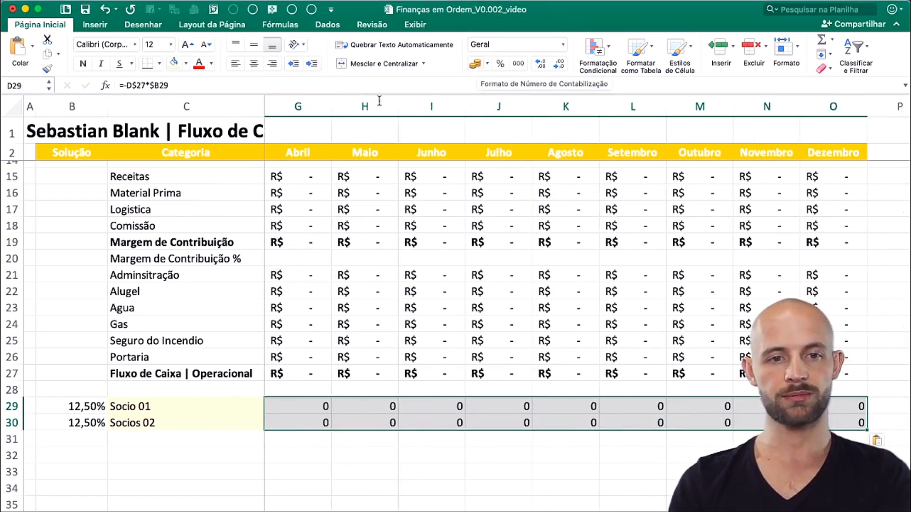
pyautogui.click(472, 65)
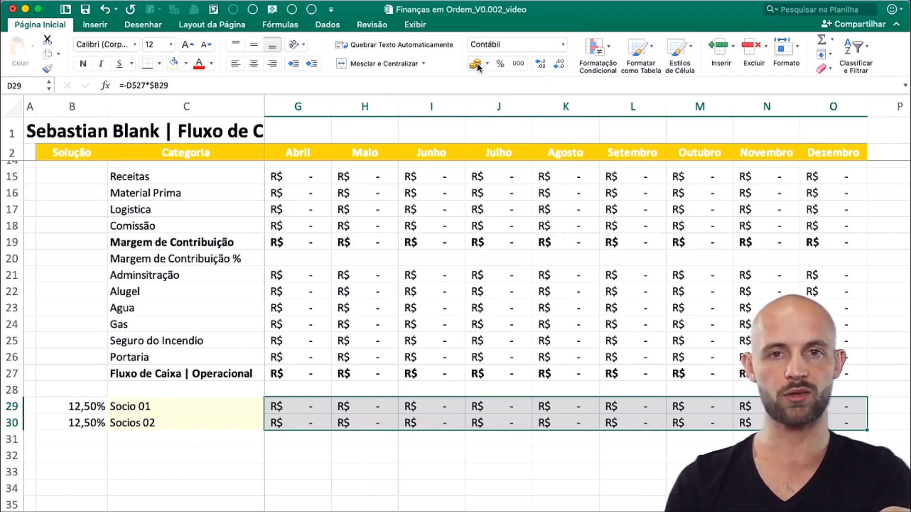
# - Add the category label "Fluco de Caixa | Financeira" in C32 below the partner rows
pyautogui.hscroll(-5, 591, 491)
pyautogui.scroll(1, 591, 492)
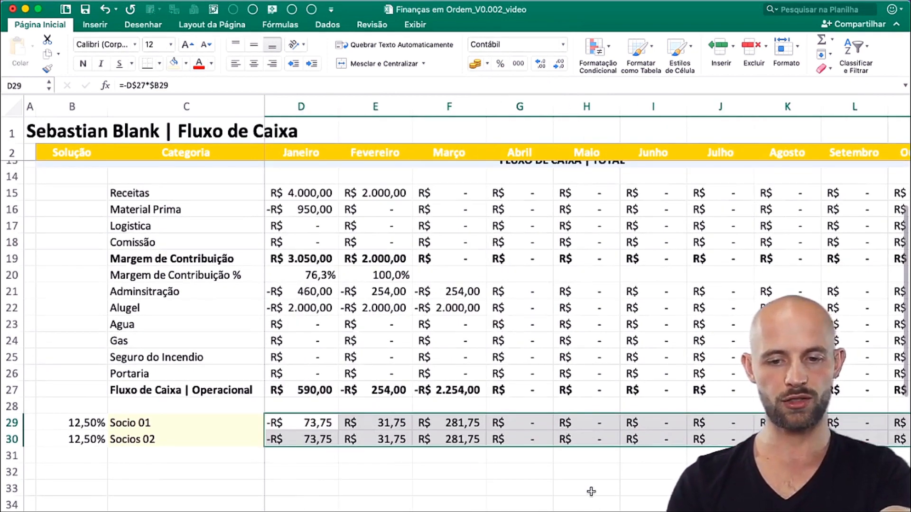
pyautogui.click(125, 469)
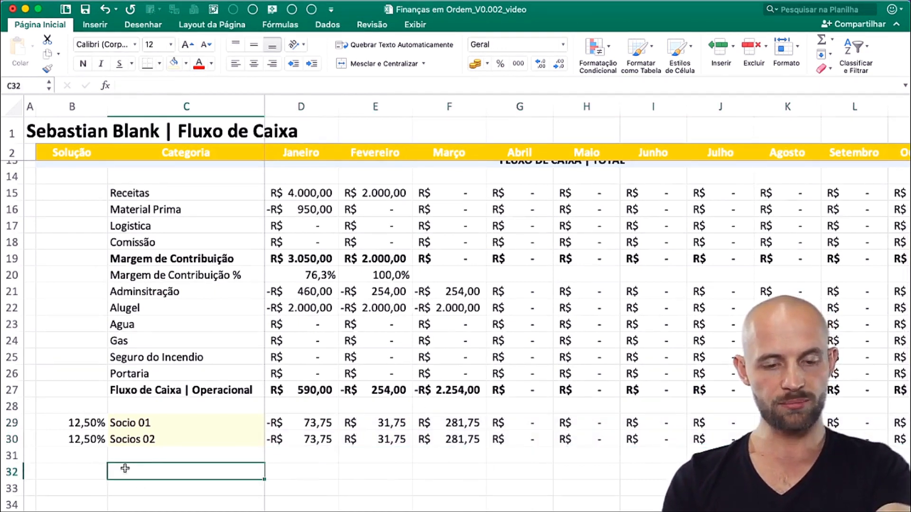
pyautogui.write('Fl')
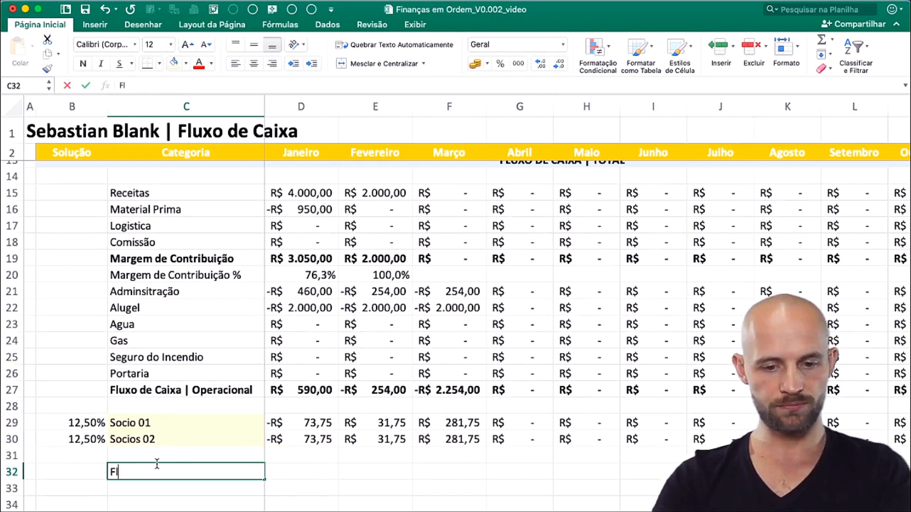
pyautogui.write('uco de Caixa')
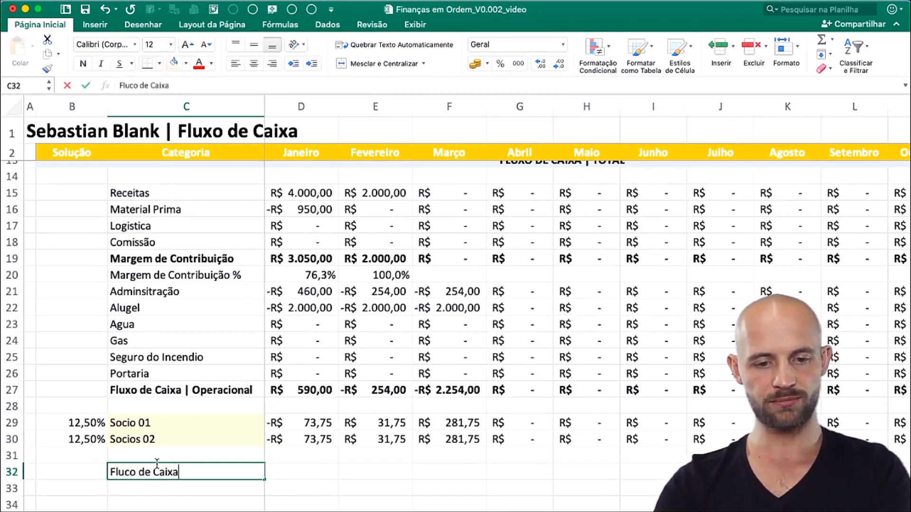
pyautogui.write(' | Financeira')
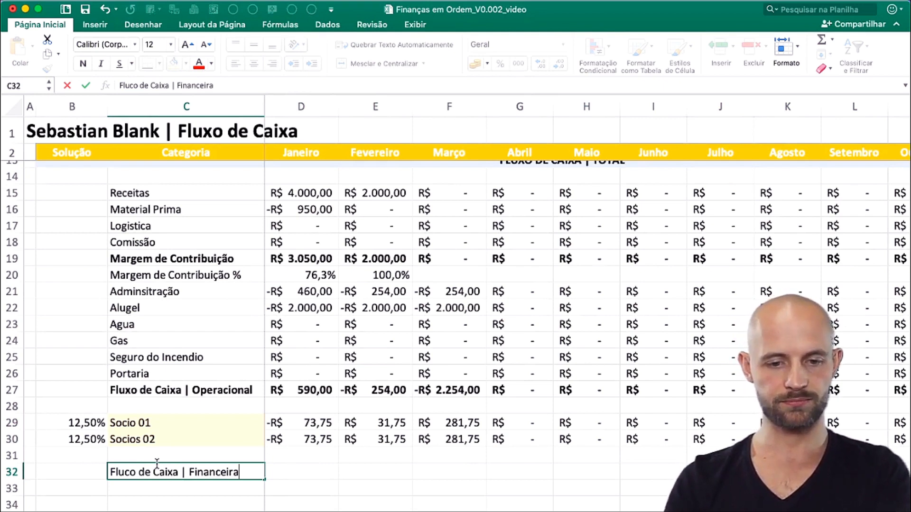
pyautogui.press('Tab')
# - Enter a SOMA formula in D32 that adds the January range D27:D31
pyautogui.write('=soma(')
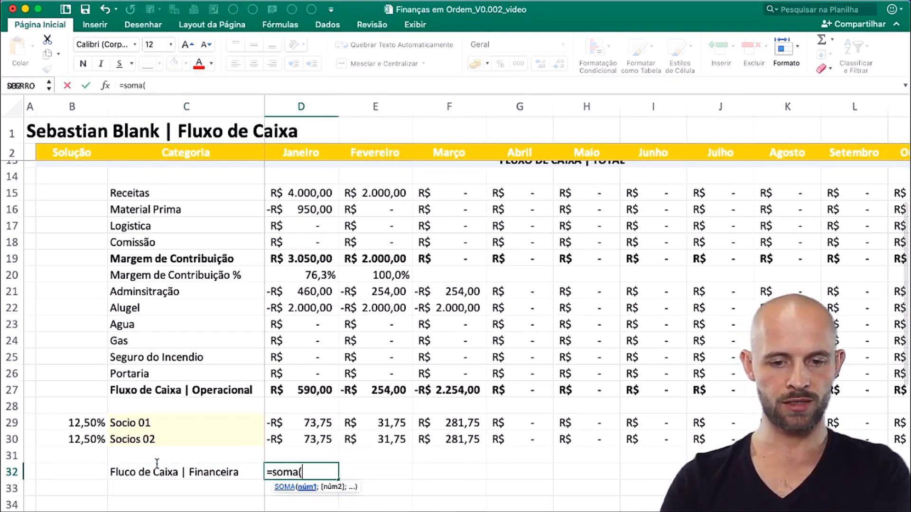
pyautogui.press('Up')
pyautogui.press('Up')
pyautogui.press('Down')
pyautogui.hotkey('shift', 'Up')
pyautogui.hotkey('shift', 'Up')
pyautogui.hotkey('shift', 'Up')
pyautogui.hotkey('shift', 'Up')
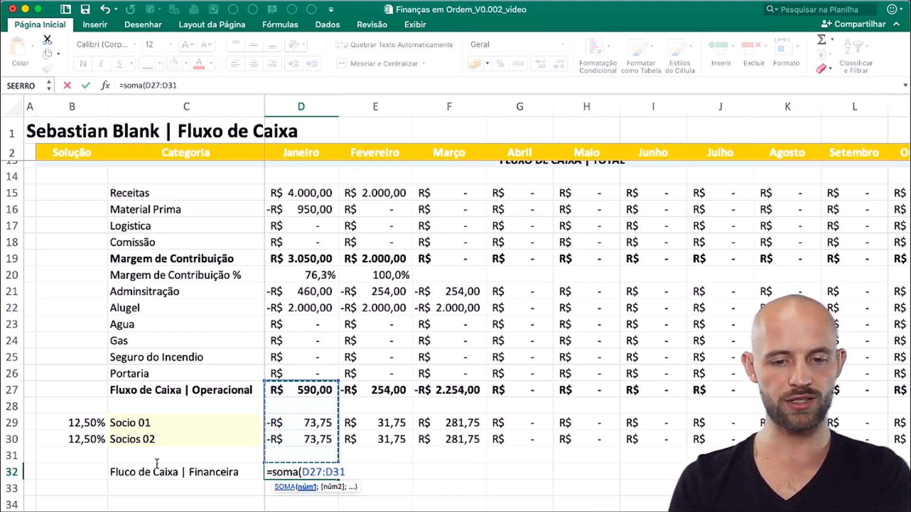
pyautogui.press('Return')
# - Copy the January sum in D32 across the row through December in O32 and check the February formula in E32
pyautogui.press('super+Up')
pyautogui.press('super+Up')
pyautogui.press('super+Up')
pyautogui.press('super+Right')
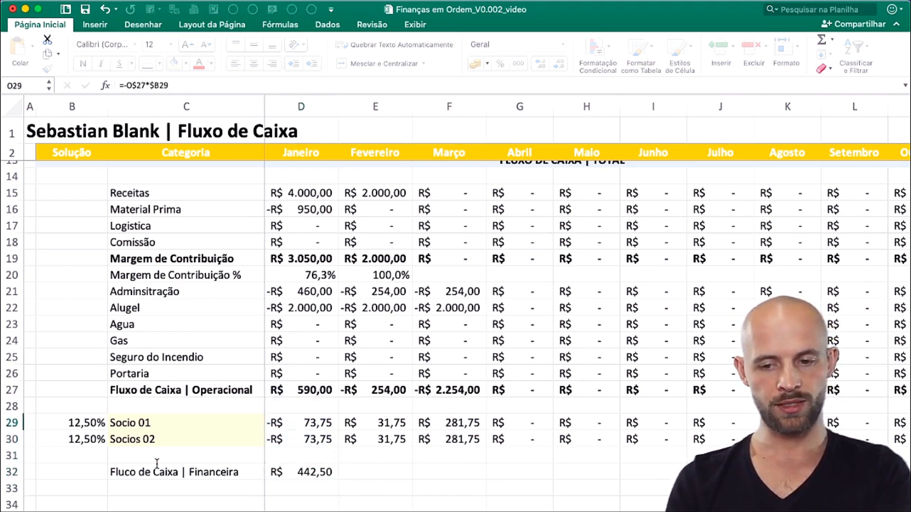
pyautogui.press('Down')
pyautogui.press('Down')
pyautogui.press('Down')
pyautogui.press('shift+super+Left')
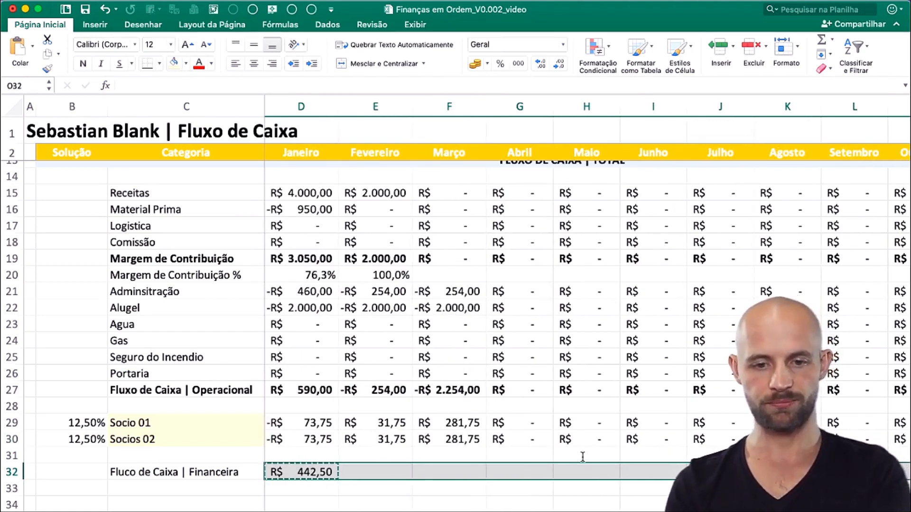
pyautogui.press('super+v')
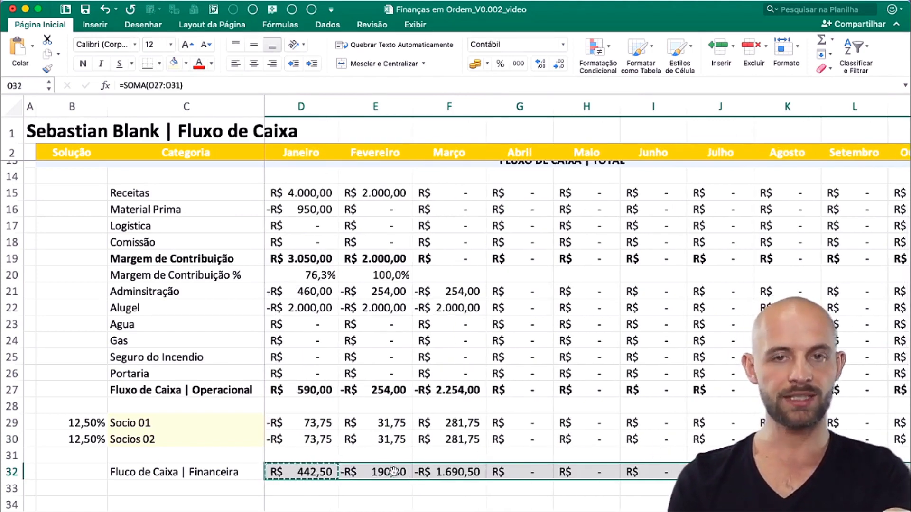
pyautogui.doubleClick(393, 471)
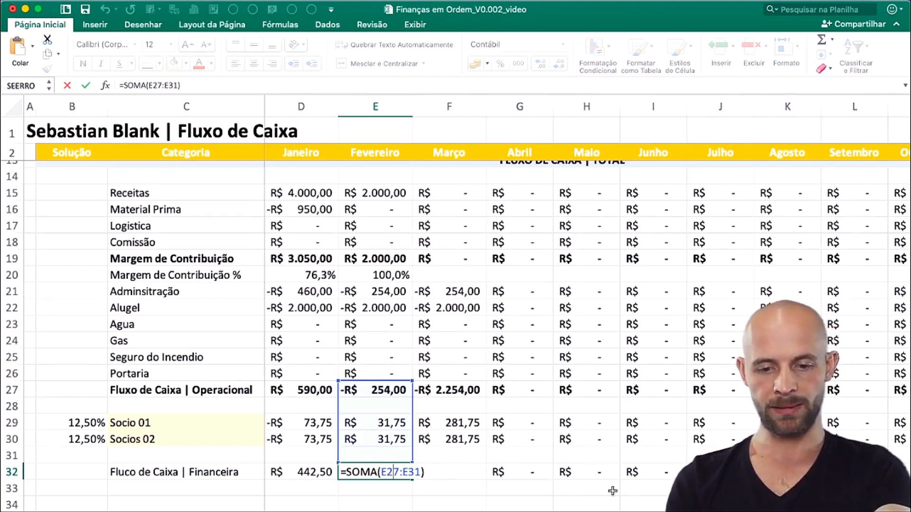
pyautogui.press('Escape')
# - Make the financial cash flow row bold, from its label in C32 through the December amount in O32
pyautogui.click(307, 477)
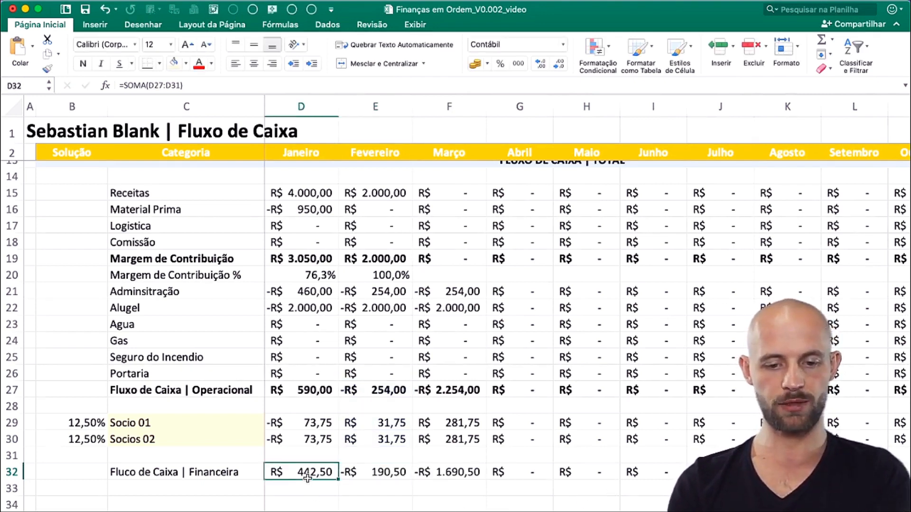
pyautogui.hscroll(3, 466, 464)
pyautogui.scroll(-1, 465, 464)
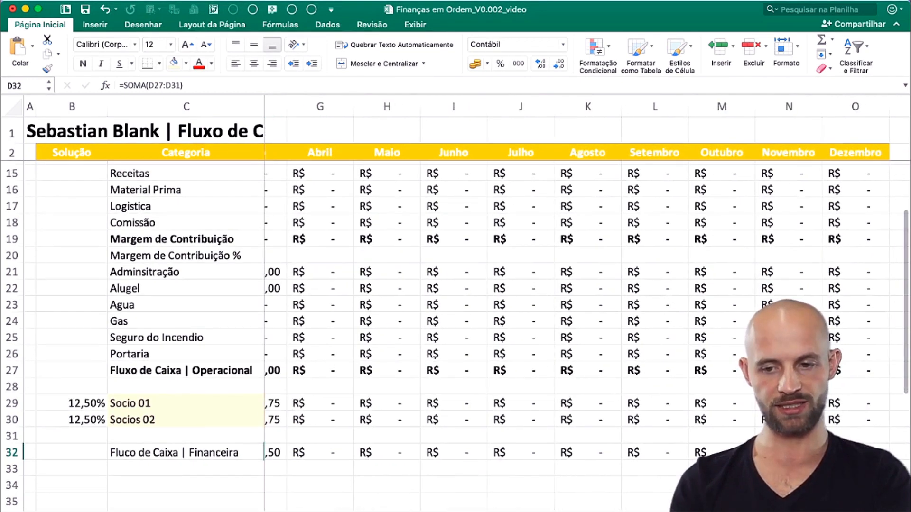
pyautogui.keyDown('shift'); pyautogui.click(856, 453); pyautogui.keyUp('shift')
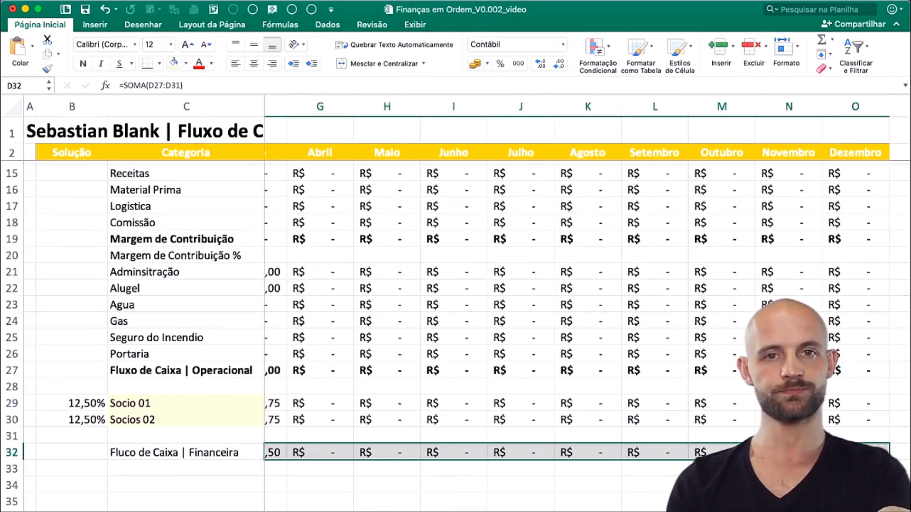
pyautogui.hscroll(-3, 669, 485)
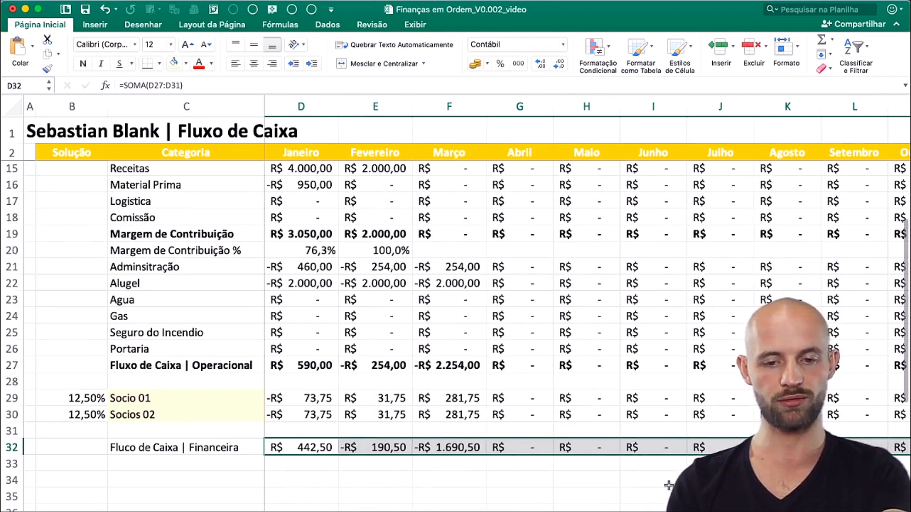
pyautogui.keyDown('super'); pyautogui.click(245, 450); pyautogui.keyUp('super')
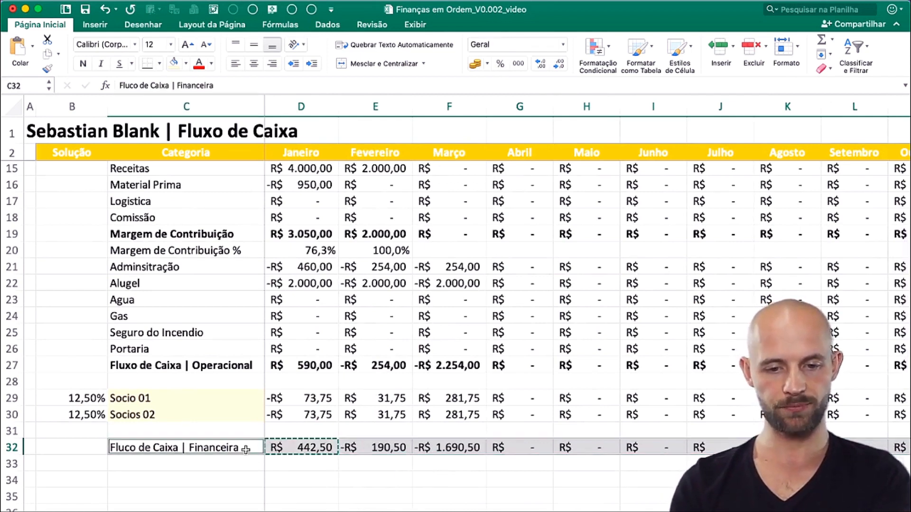
pyautogui.press('super+b')
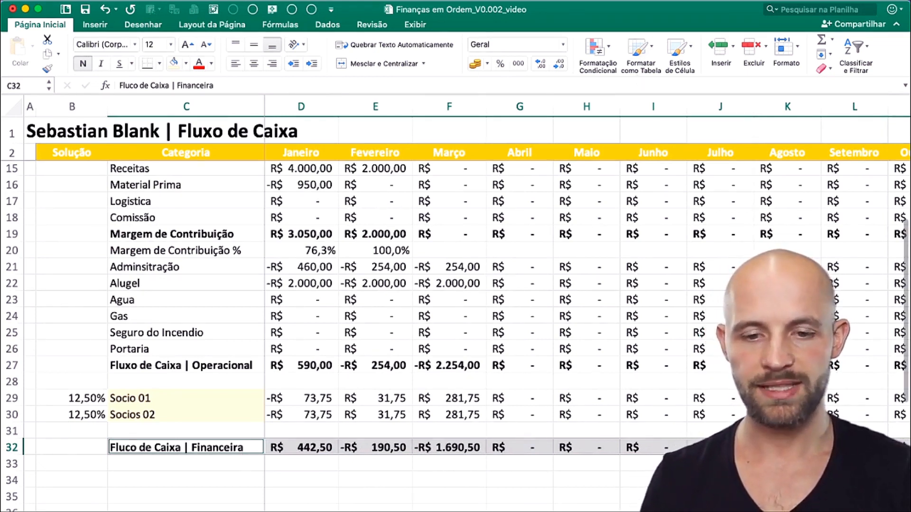
pyautogui.click(318, 458)
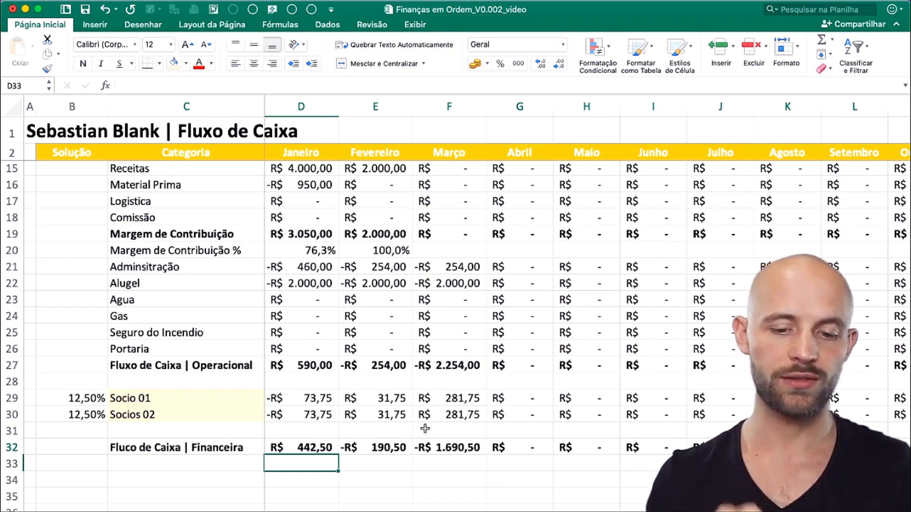
pyautogui.press('Up')
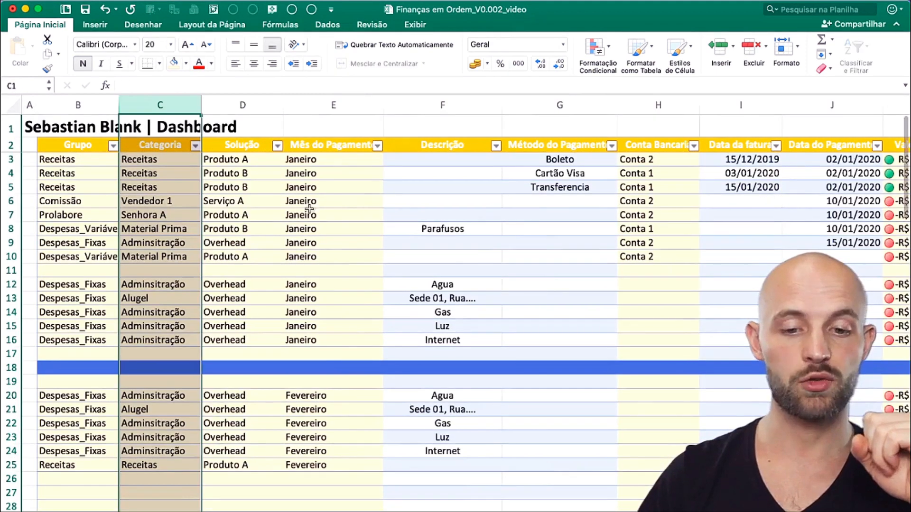
pyautogui.click(313, 214)
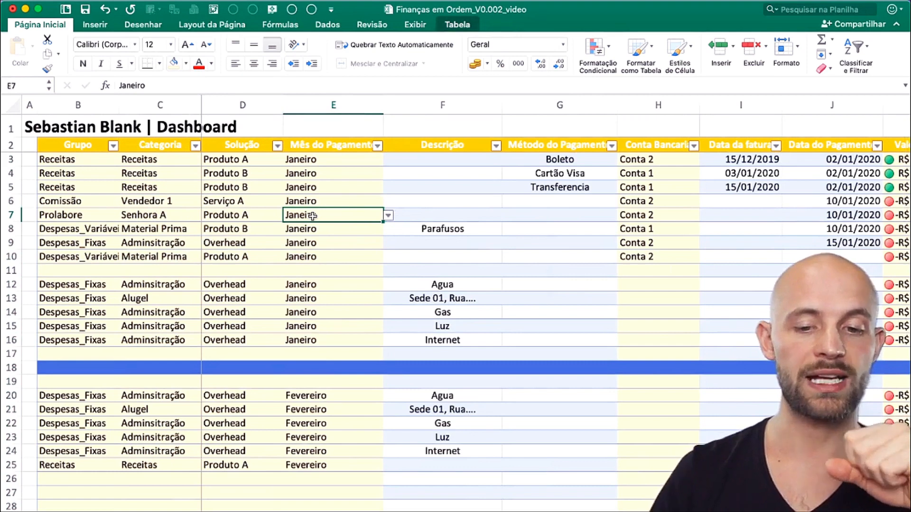
pyautogui.press('Delete')
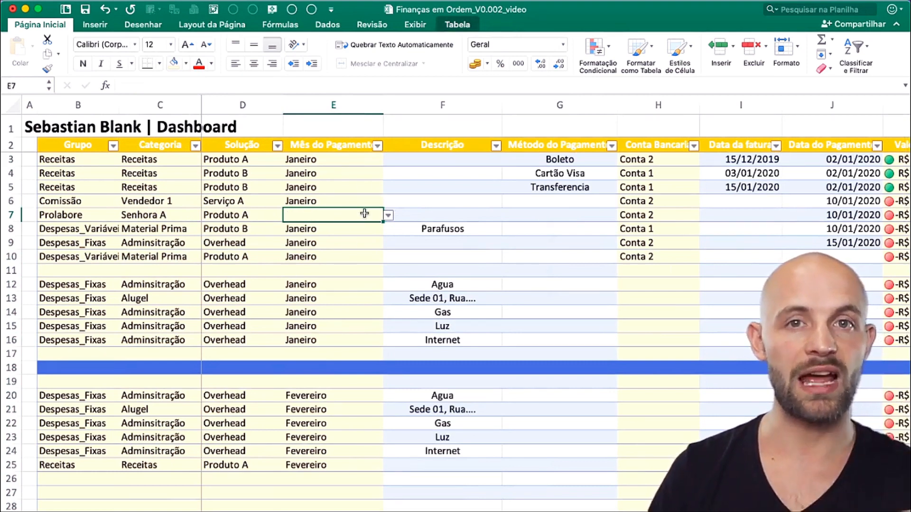
pyautogui.press('super+z')
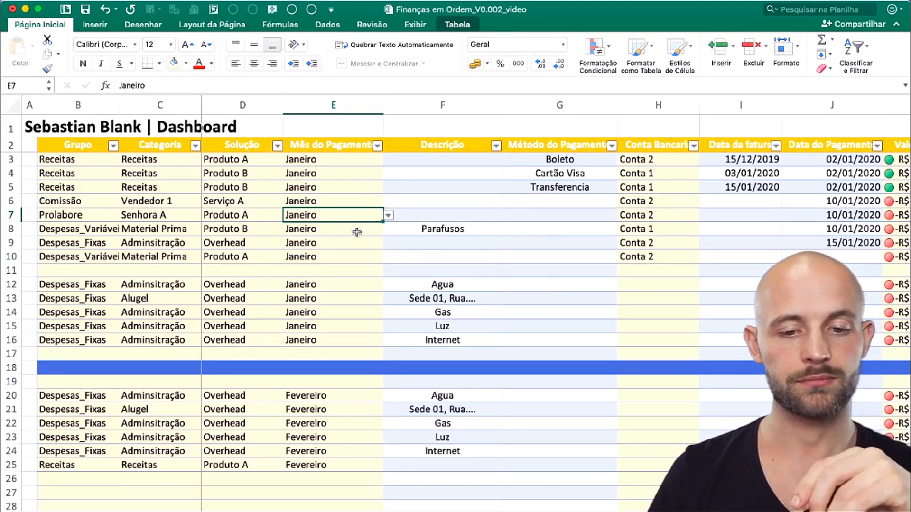
pyautogui.hscroll(5, 708, 244)
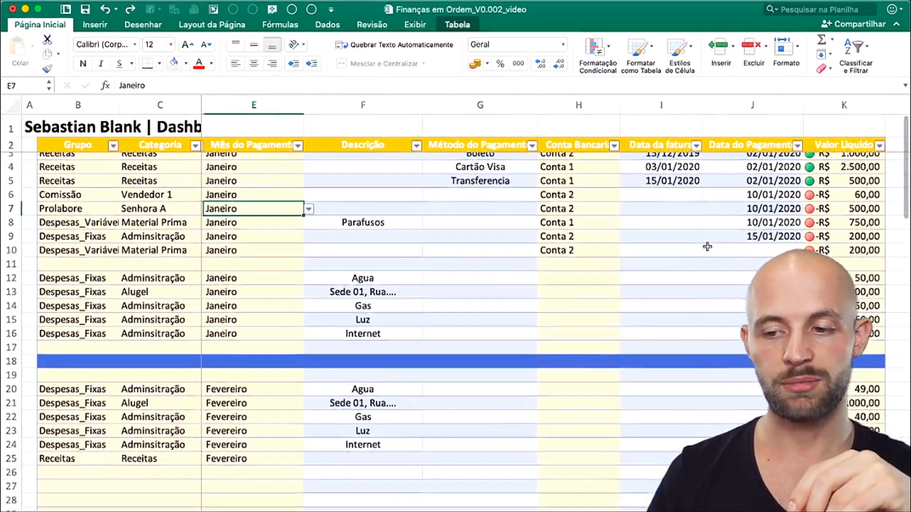
pyautogui.hscroll(-2, 834, 227)
pyautogui.click(773, 226)
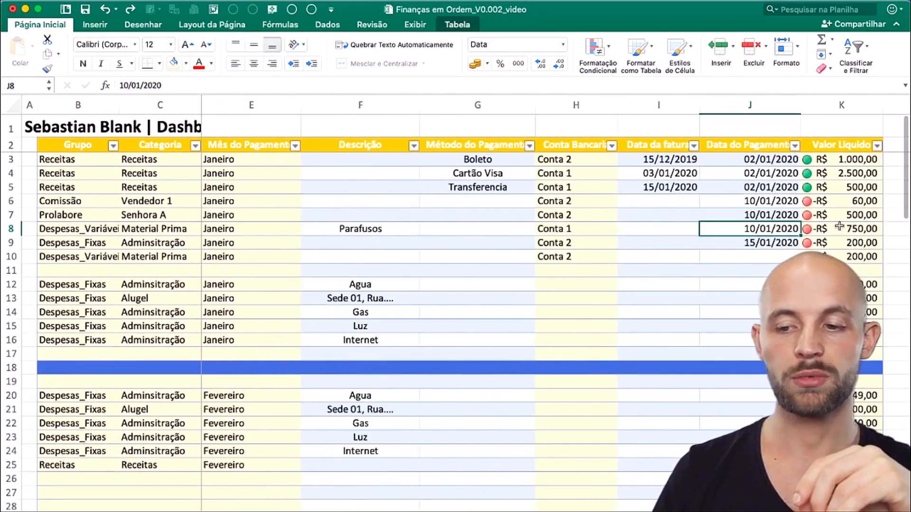
pyautogui.click(870, 228)
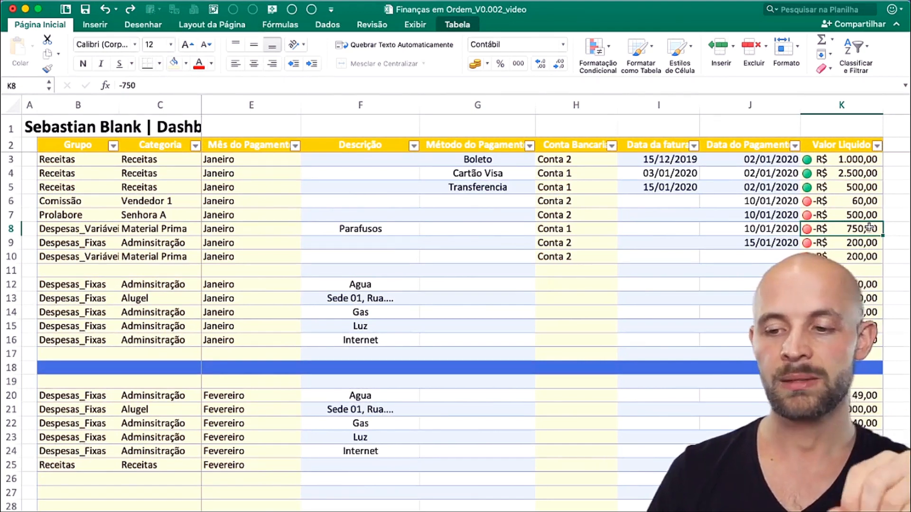
pyautogui.hscroll(1, 870, 228)
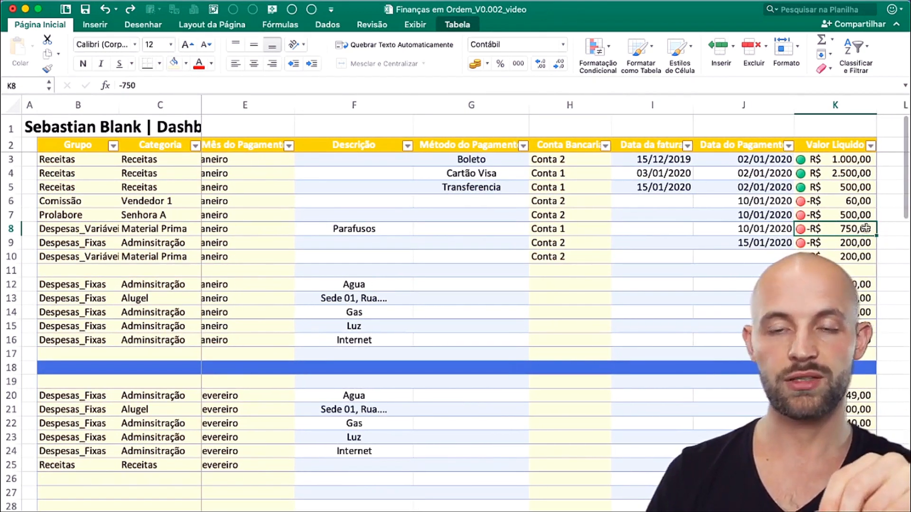
pyautogui.write('xgfcghvjhbknlm')
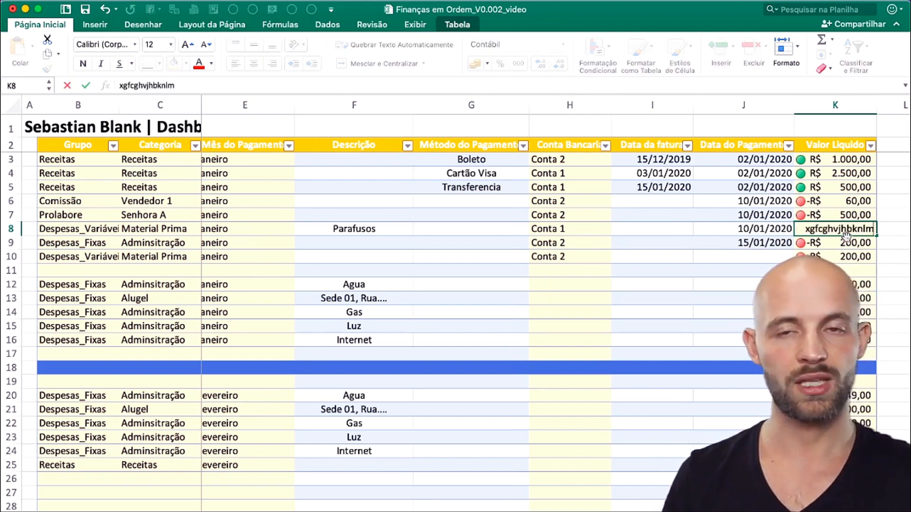
pyautogui.press('Escape')
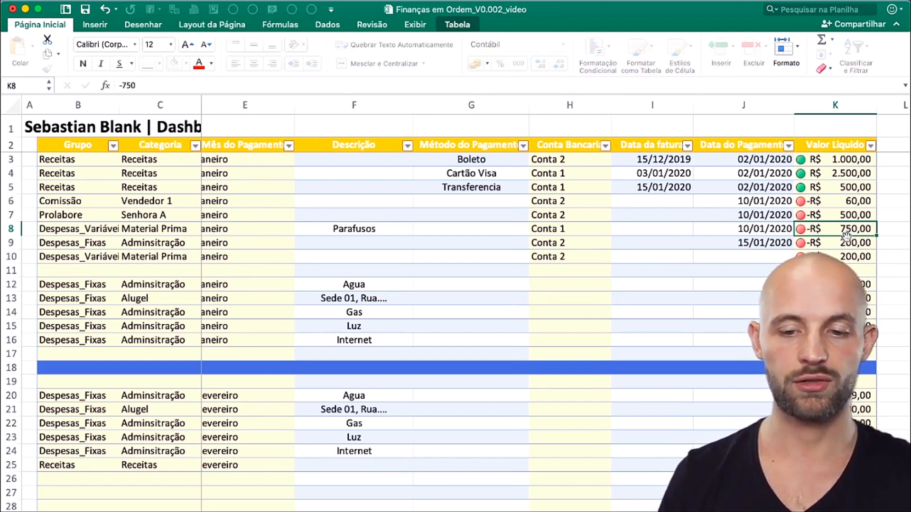
pyautogui.hscroll(-2, 846, 235)
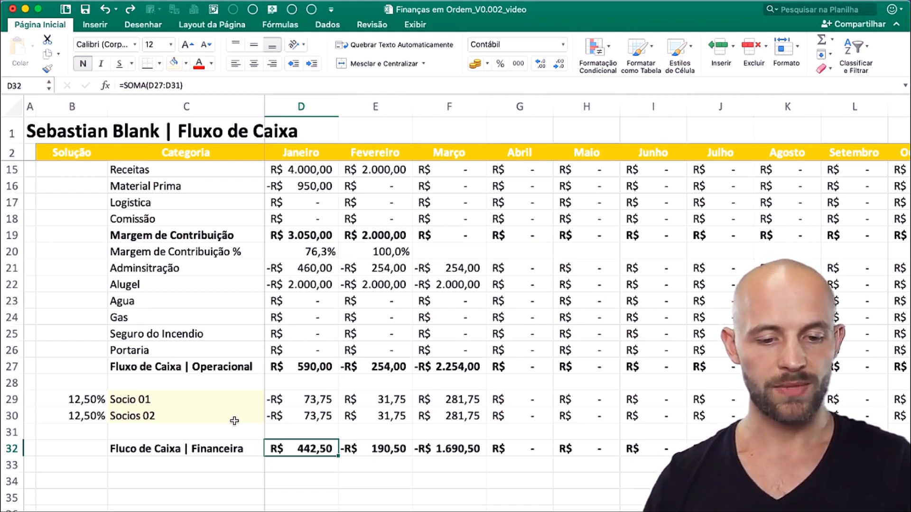
# - Correct the spelling of the label in C32 to "Fluxo de Caixa | Financeira"
pyautogui.click(145, 448)
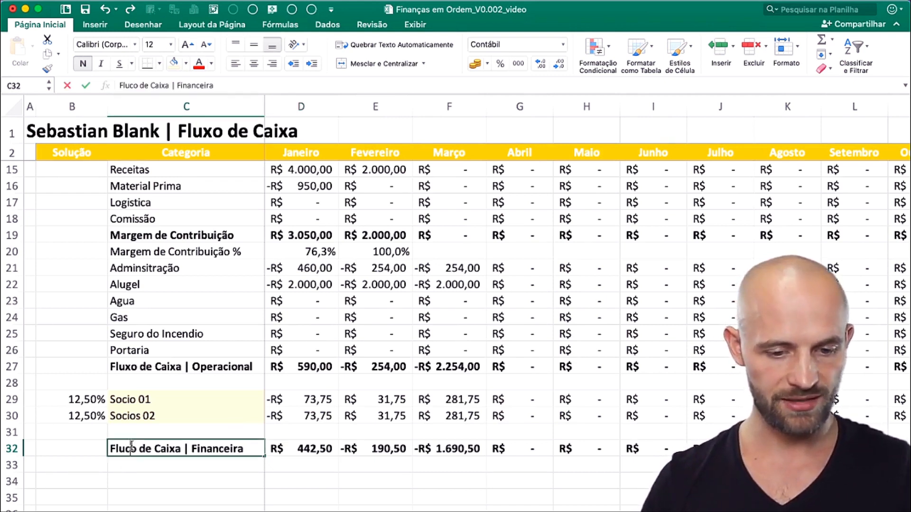
pyautogui.doubleClick(145, 448)
pyautogui.press('BackSpace')
pyautogui.write('x')
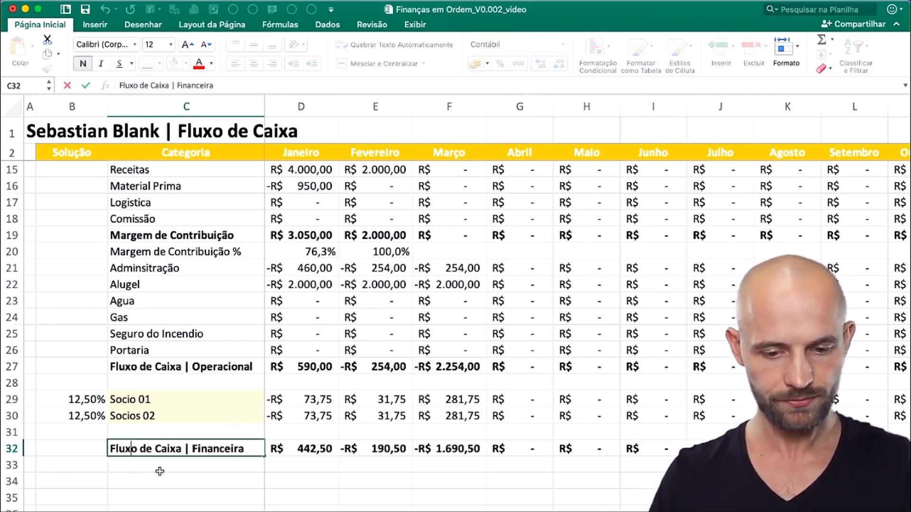
pyautogui.press('Return')
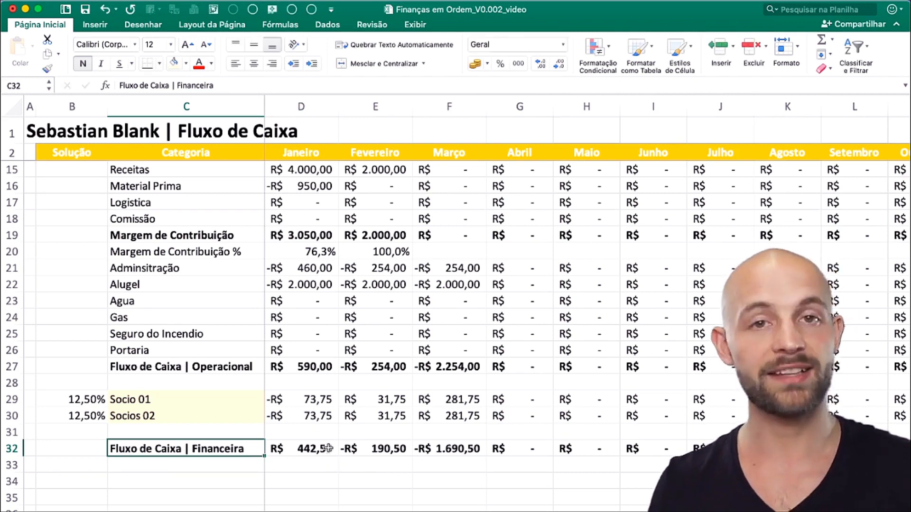
# - Add the category label "Treinamentos" in C34, below the financial cash flow row
pyautogui.keyDown('shift'); pyautogui.click(466, 447); pyautogui.keyUp('shift')
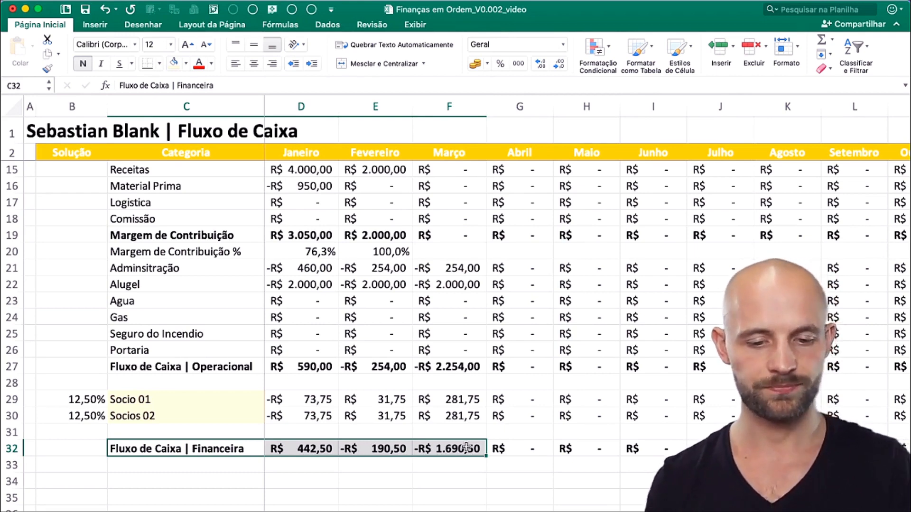
pyautogui.scroll(-5, 412, 470)
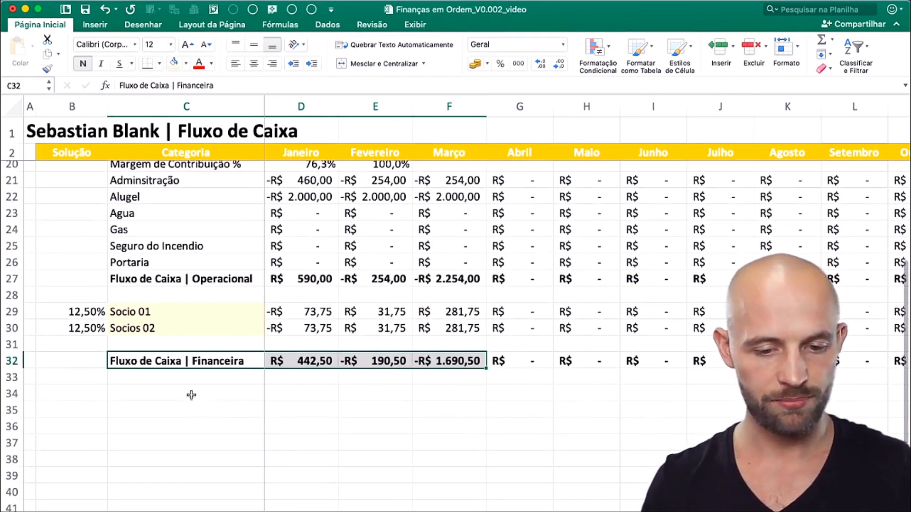
pyautogui.click(190, 393)
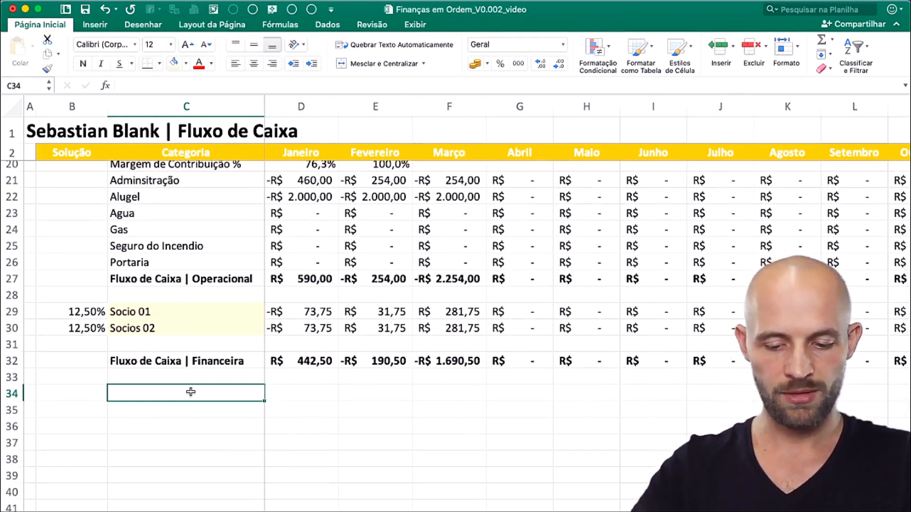
pyautogui.write('Treinamentos')
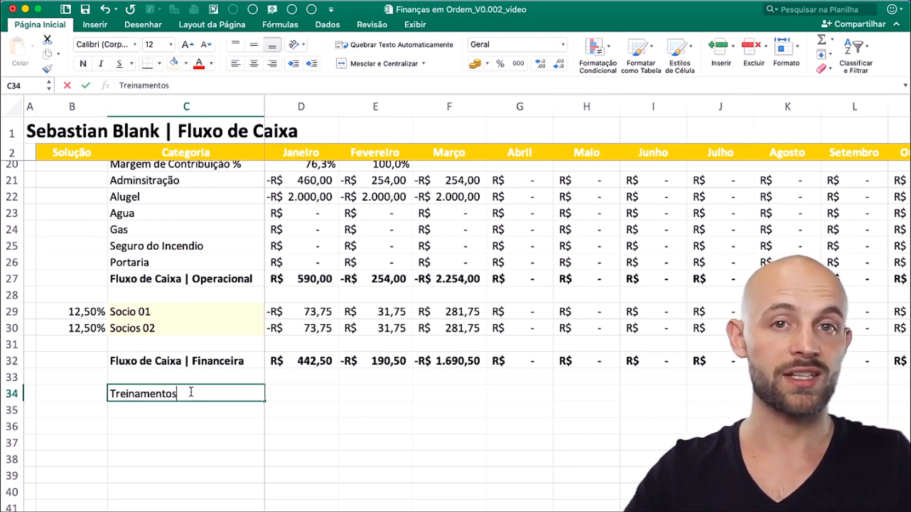
pyautogui.press('Return')
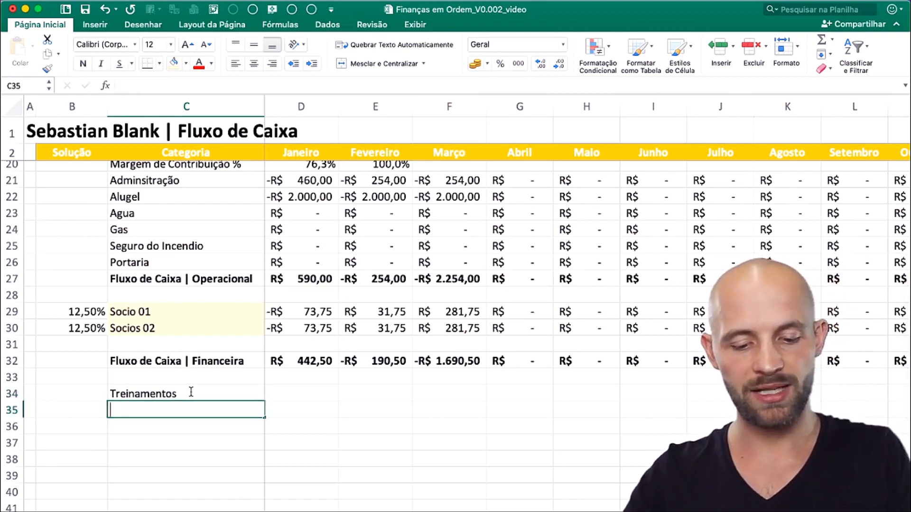
# - Add the category label "Desenvolvimento / Inovação" in C35
pyautogui.write('Desenvolv')
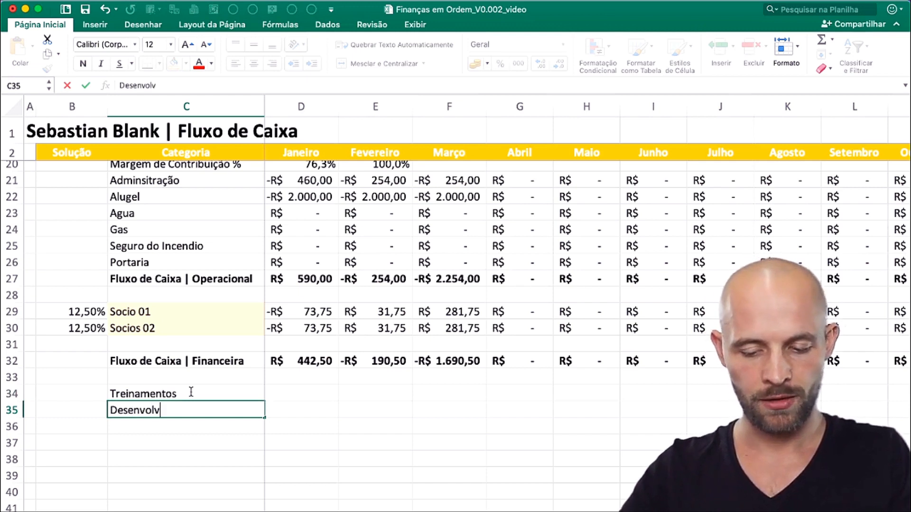
pyautogui.write('imento / I')
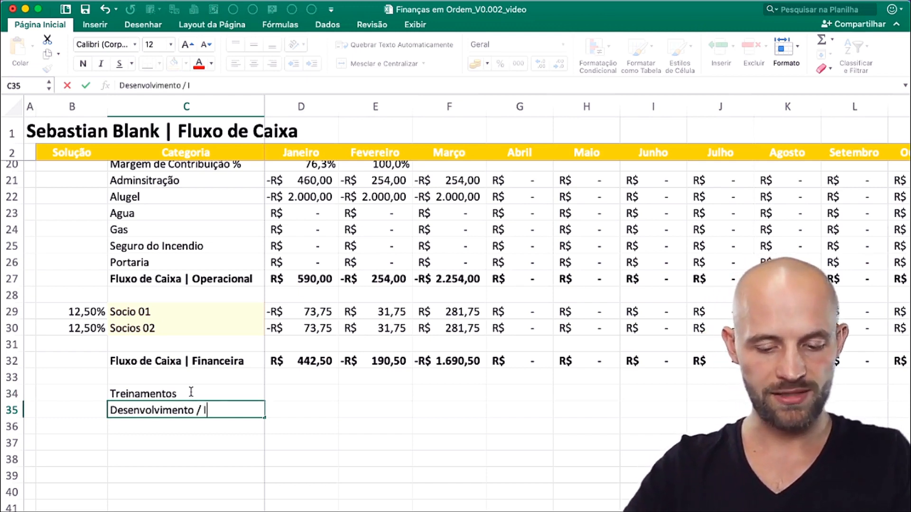
pyautogui.write('novaça')
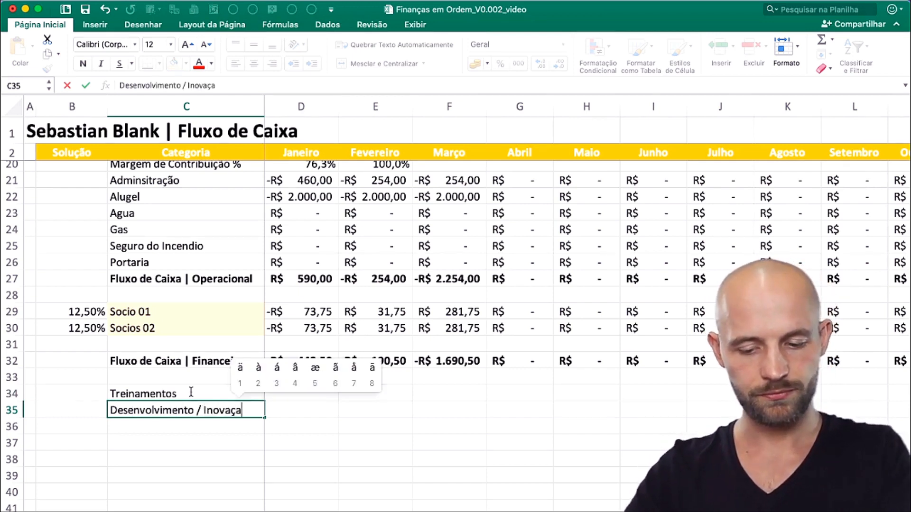
pyautogui.write('6o')
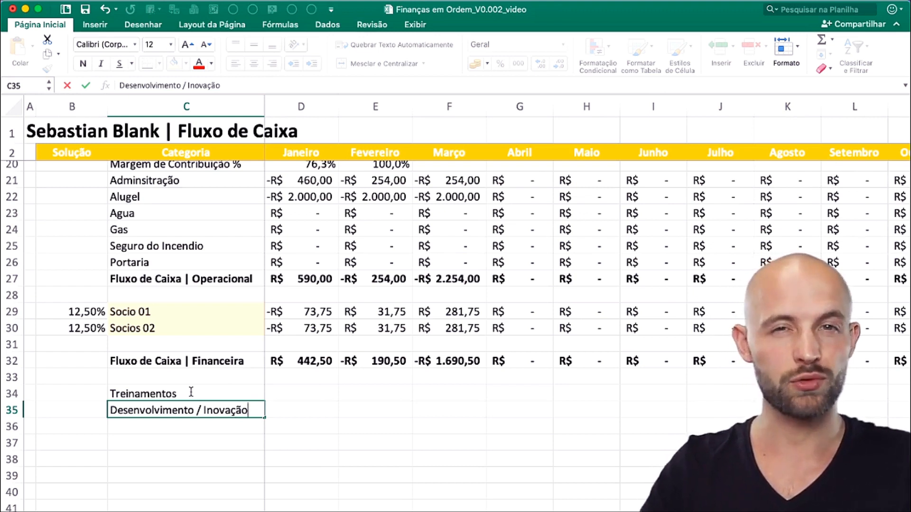
pyautogui.press('Return')
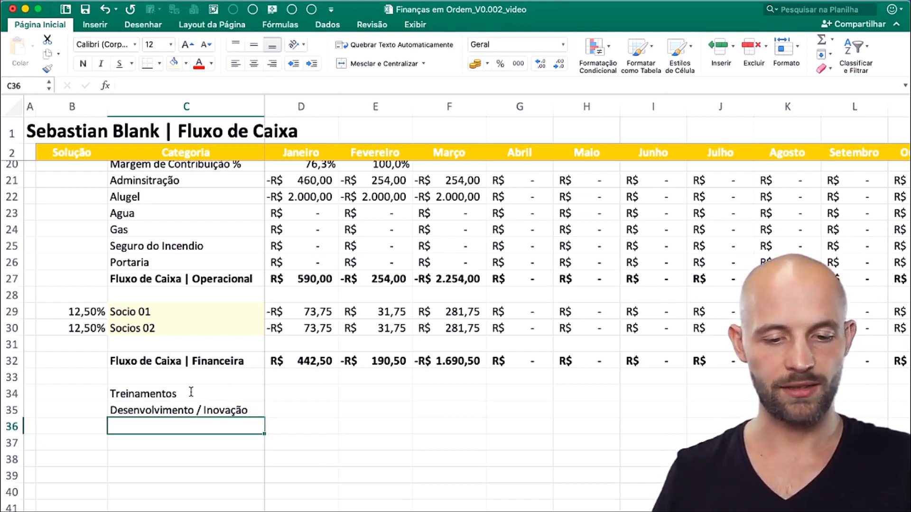
# - Add the category label "Caixa Emergencial" in C36 and move the three new labels down one row to C35:C37
pyautogui.write('Caixa Ee')
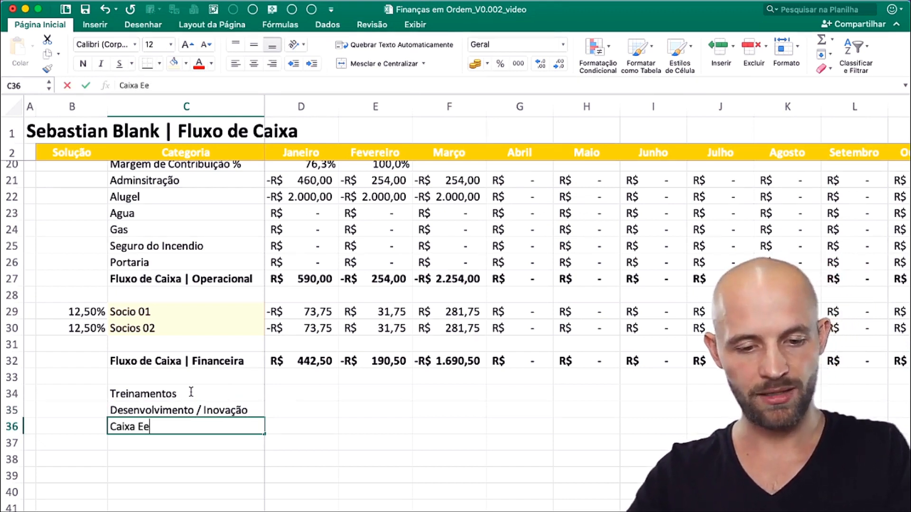
pyautogui.press('BackSpace')
pyautogui.write('mergencial')
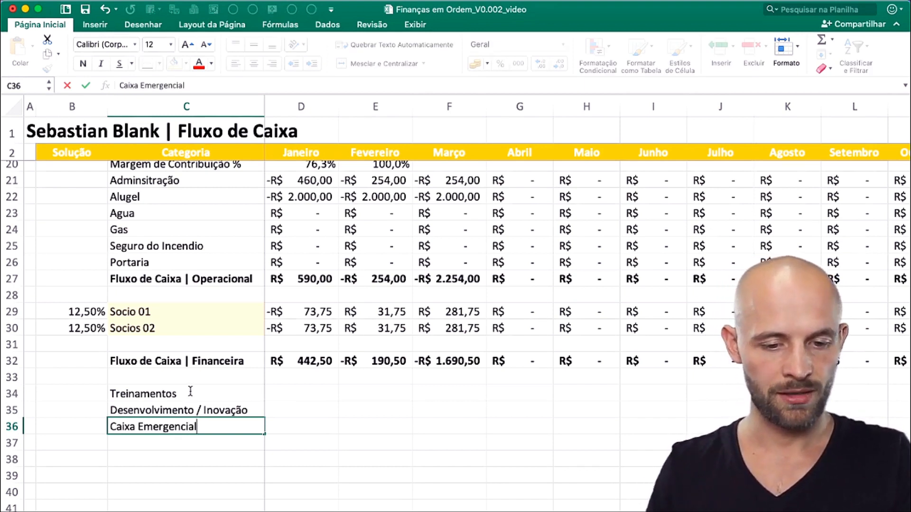
pyautogui.moveTo(189, 394); pyautogui.dragTo(169, 384)
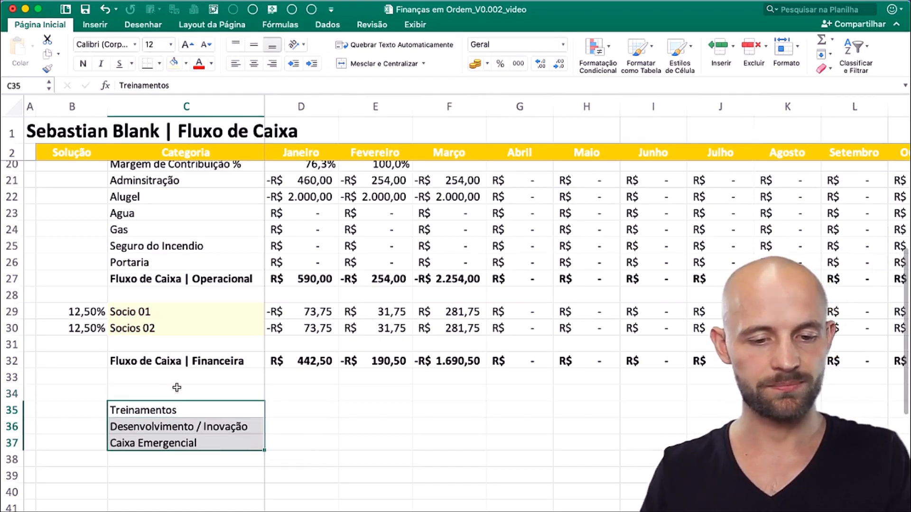
# - Add the category label "Despesas do mês que vem" in C34, above the Treinamentos label
pyautogui.click(176, 388)
pyautogui.write('Dese')
pyautogui.press('BackSpace')
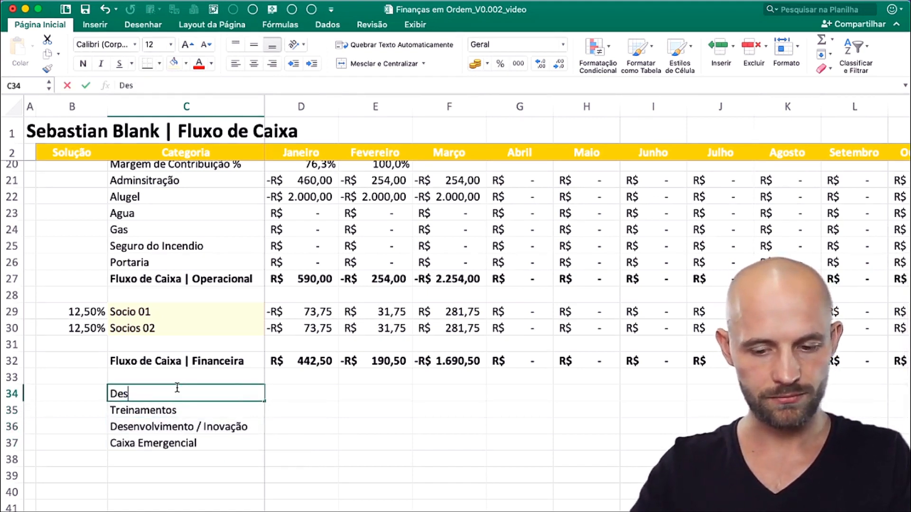
pyautogui.write('pesas do me')
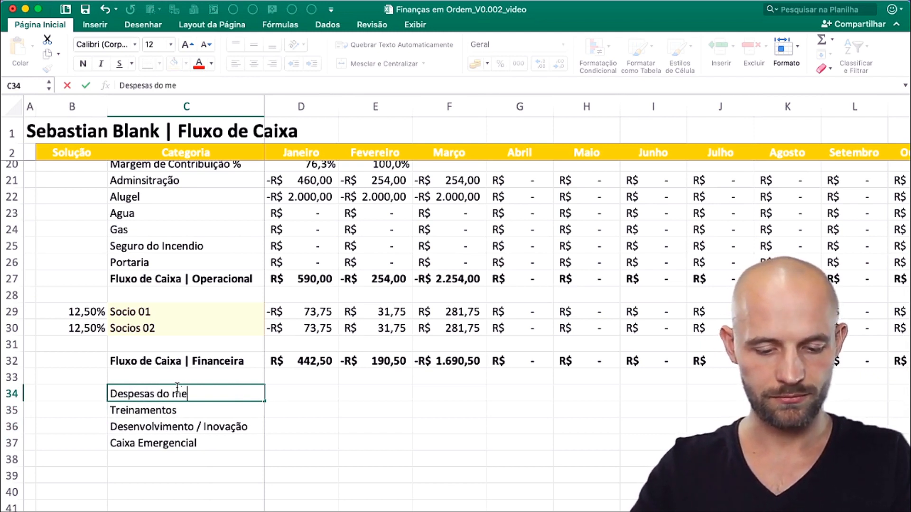
pyautogui.press('BackSpace')
pyautogui.write('ês que vem')
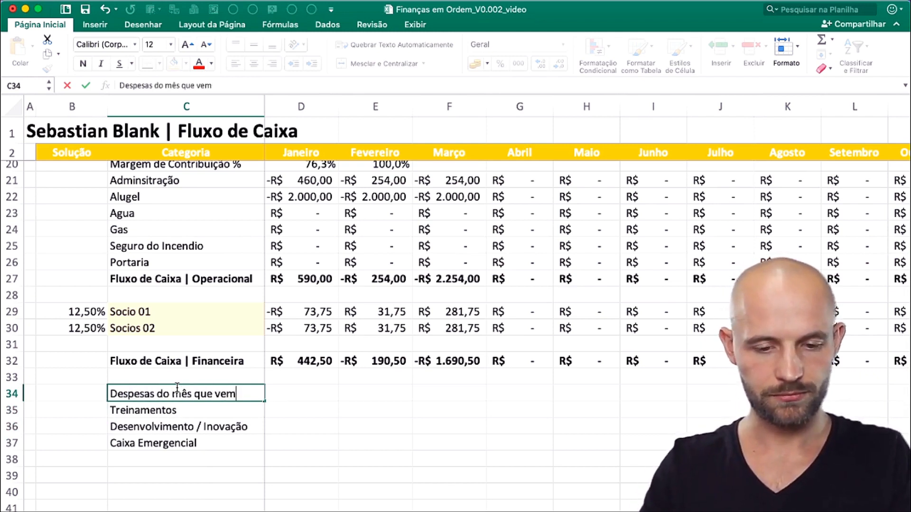
pyautogui.press('Return')
# - Review January's fixed expenses in D21:D22 and enter -2500 in D34 as next month's expenses
pyautogui.press('Up')
pyautogui.press('Right')
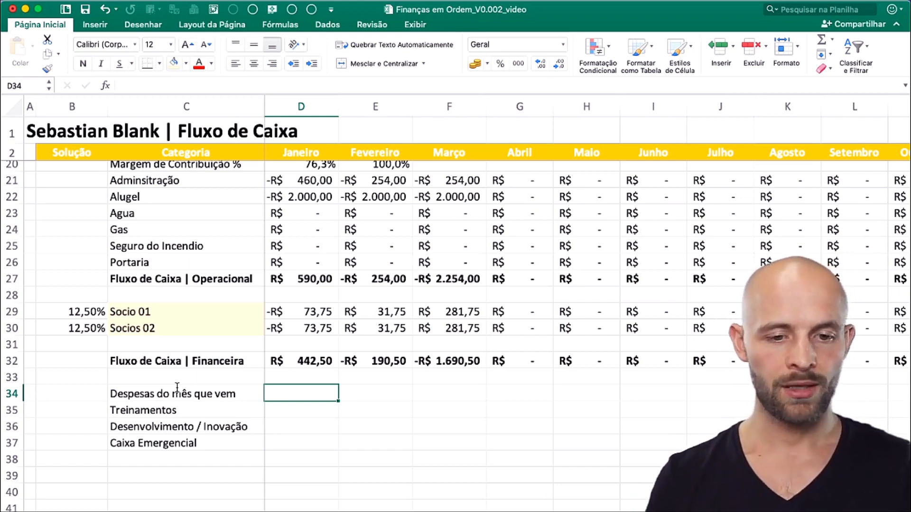
pyautogui.scroll(5, 337, 291)
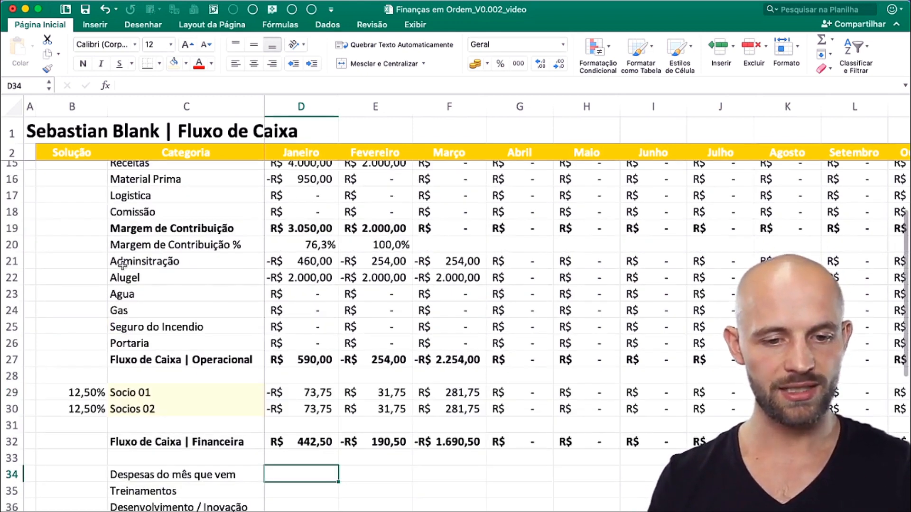
pyautogui.click(315, 280)
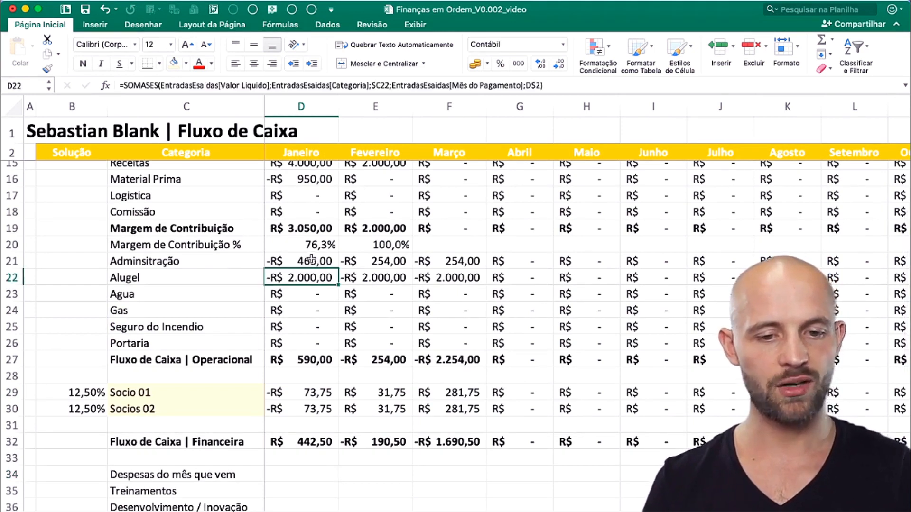
pyautogui.keyDown('shift'); pyautogui.click(313, 260); pyautogui.keyUp('shift')
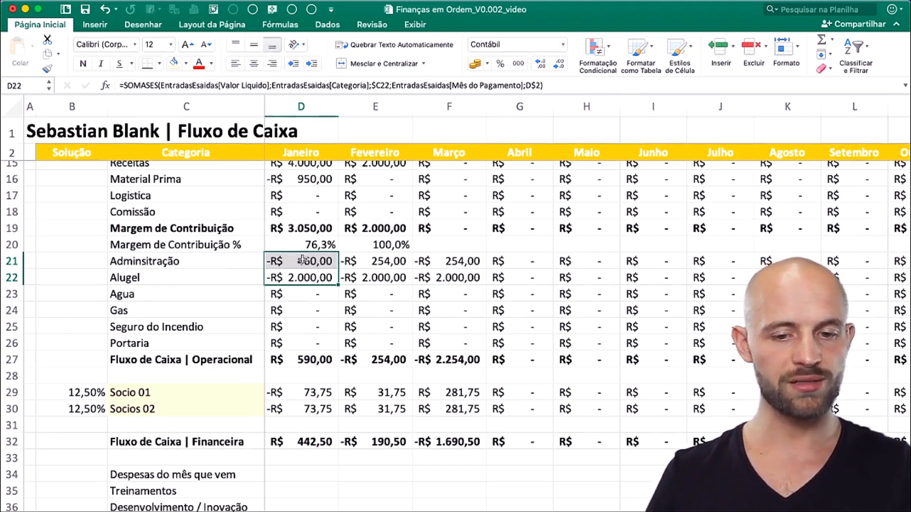
pyautogui.scroll(-3, 298, 437)
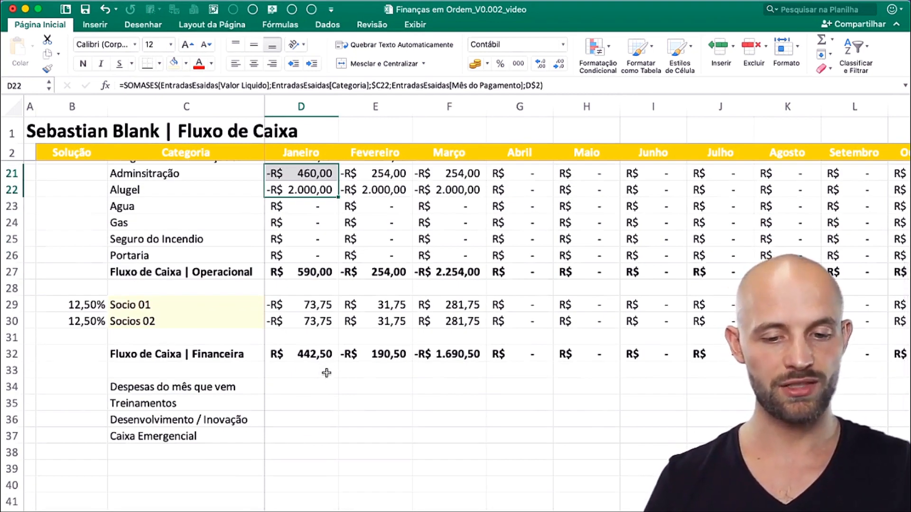
pyautogui.click(316, 385)
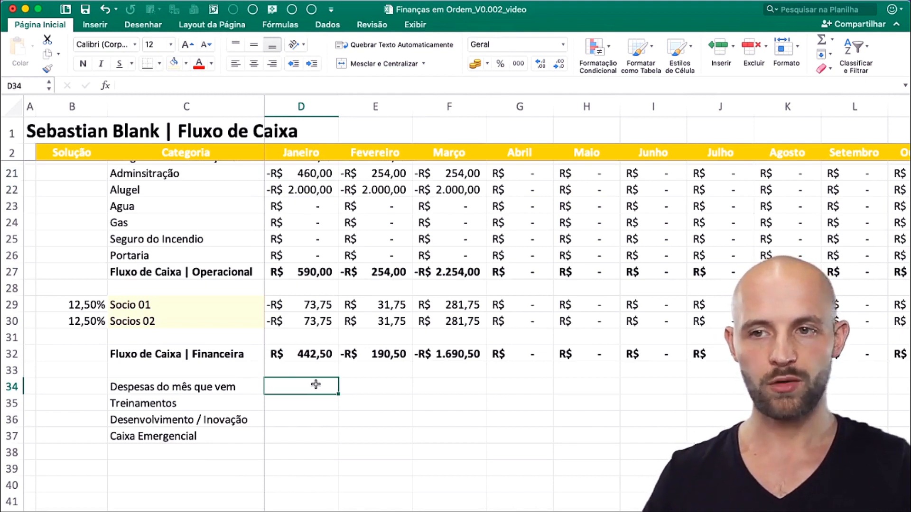
pyautogui.write('-2500')
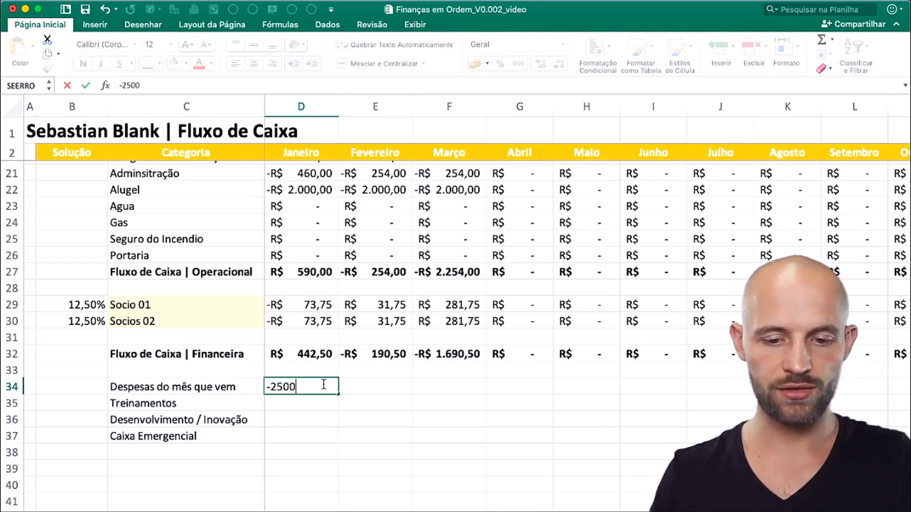
pyautogui.press('Return')
pyautogui.press('Up')
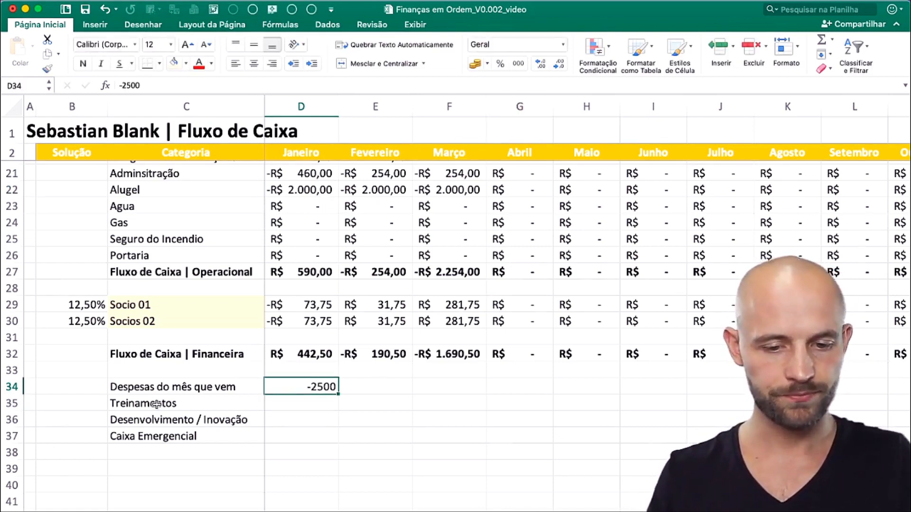
# - Fill C34:D37 with light yellow and apply the R$ accounting number format to D34:D37
pyautogui.moveTo(186, 387); pyautogui.dragTo(291, 430)
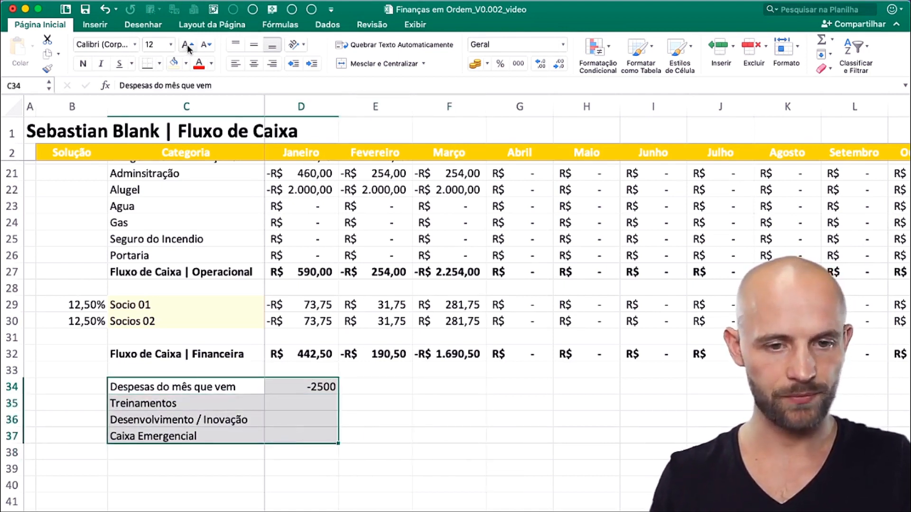
pyautogui.click(173, 63)
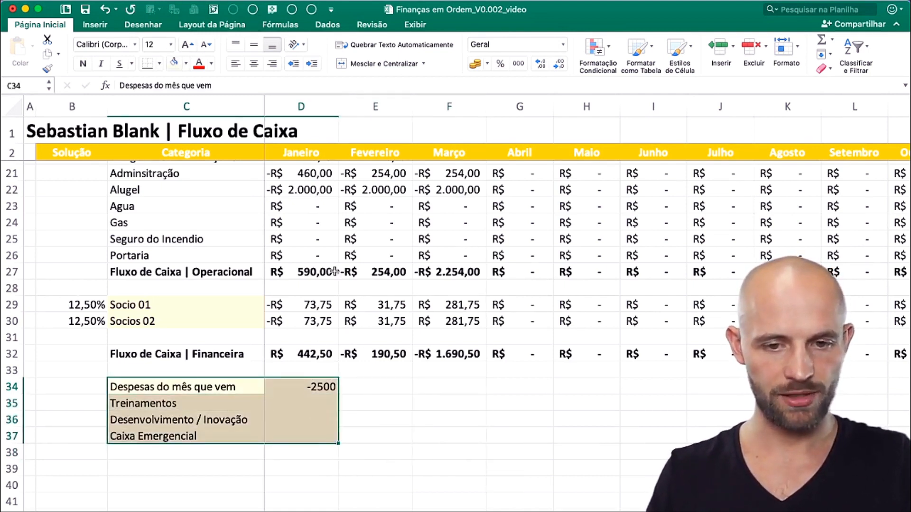
pyautogui.click(297, 436)
pyautogui.keyDown('shift'); pyautogui.click(301, 388); pyautogui.keyUp('shift')
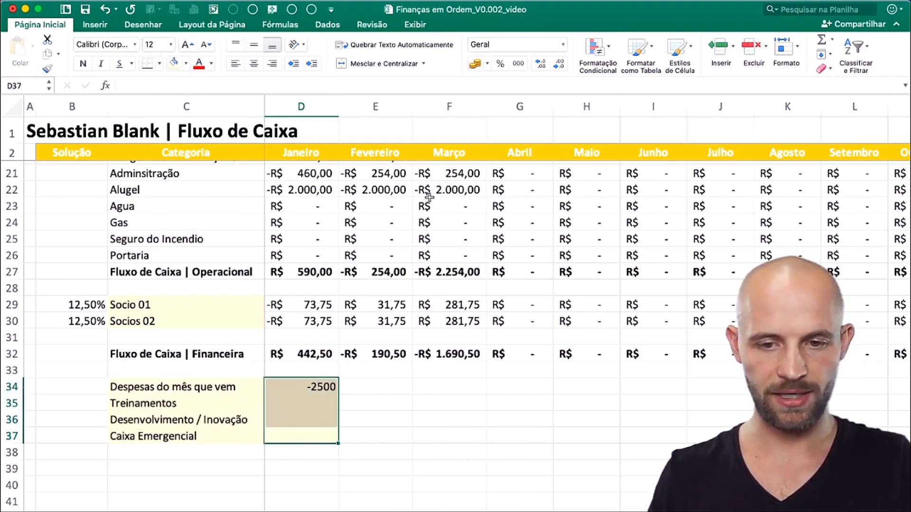
pyautogui.click(473, 65)
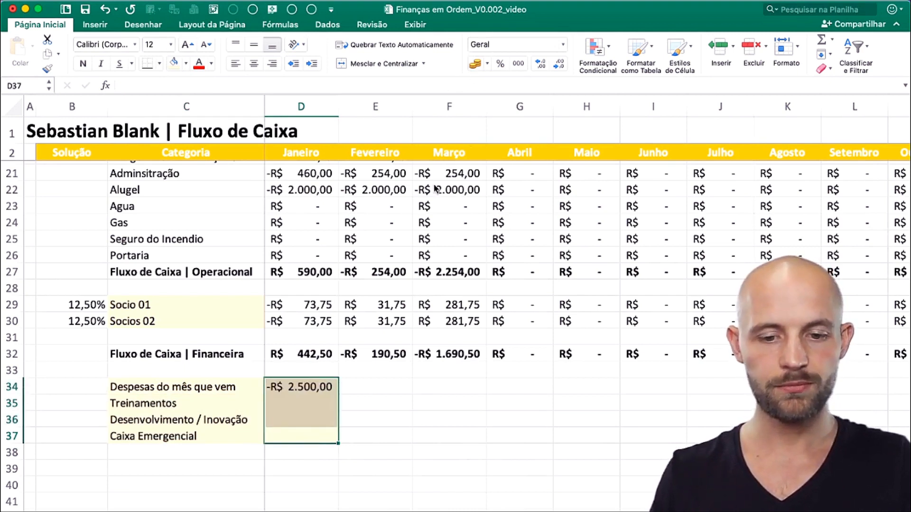
pyautogui.click(314, 390)
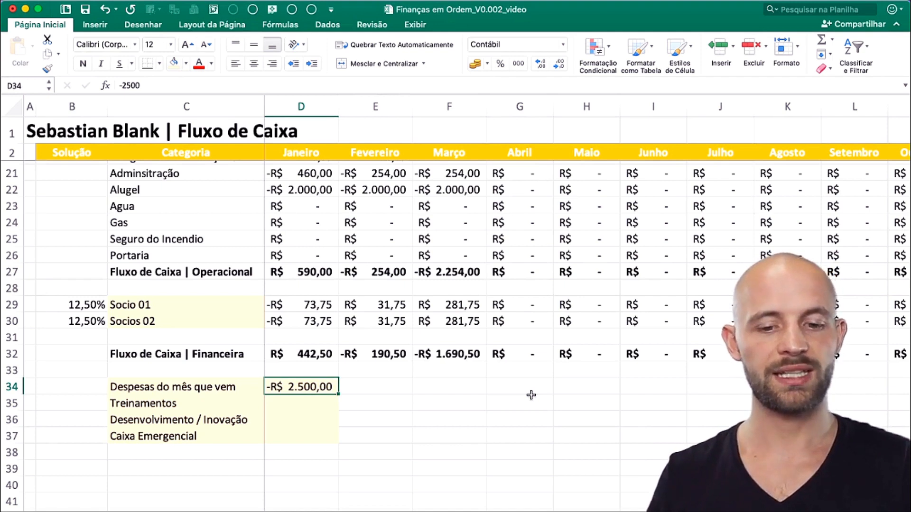
# - In the income and expense entries sheet, set the first two January revenues to 4000 in K3 and 15000 in K4
pyautogui.click(301, 406)
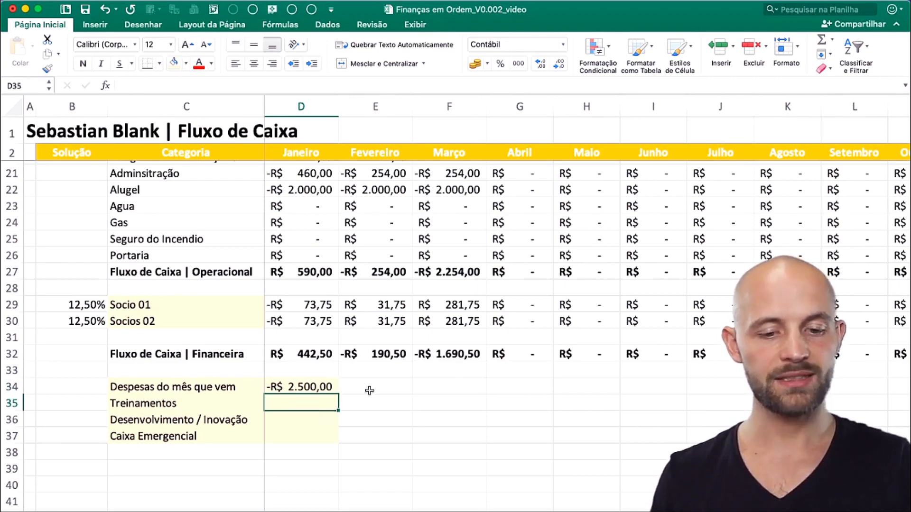
pyautogui.scroll(1, 316, 217)
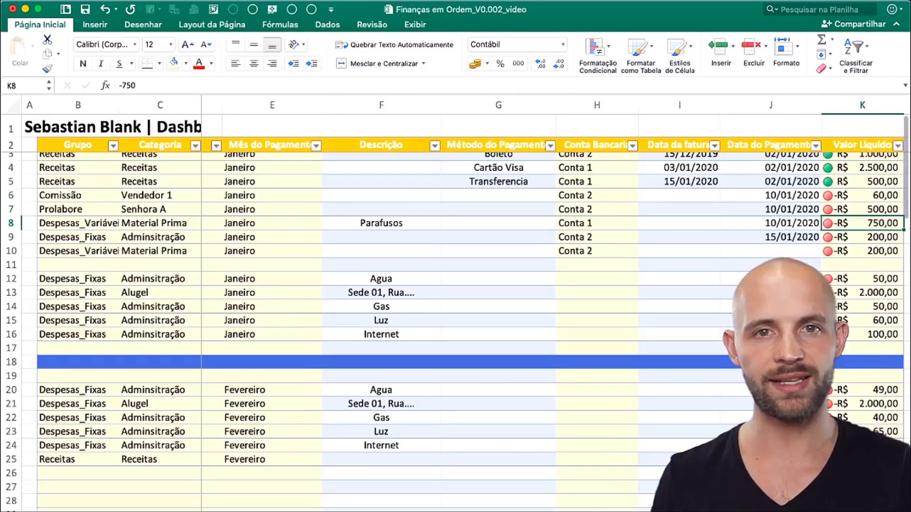
pyautogui.scroll(1, 731, 277)
pyautogui.hscroll(1, 730, 277)
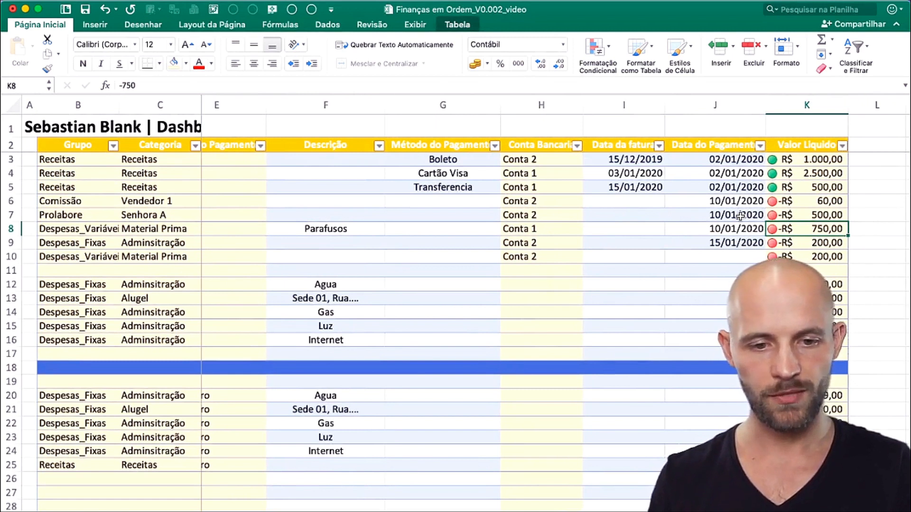
pyautogui.click(826, 160)
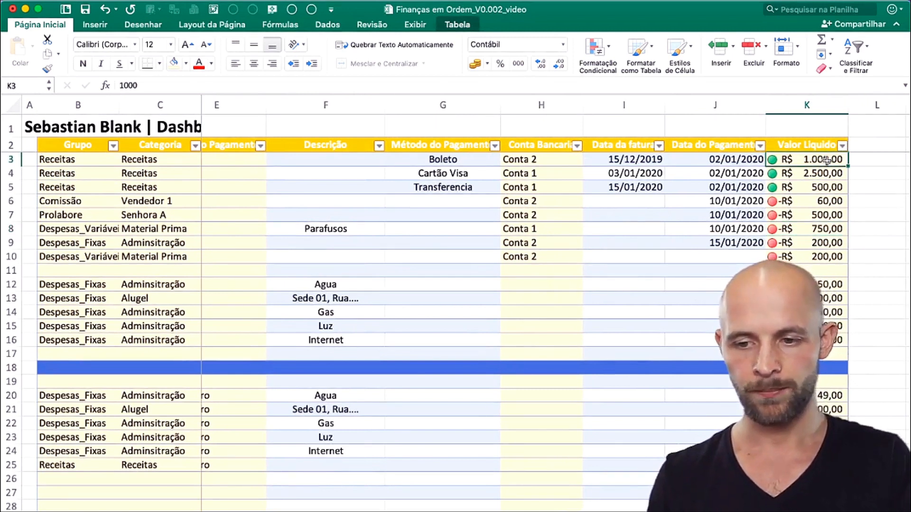
pyautogui.write('4000')
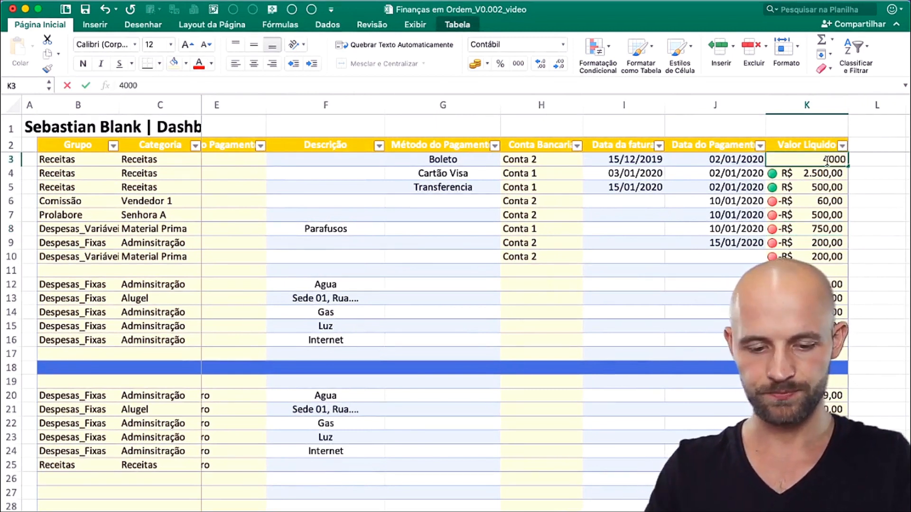
pyautogui.press('Return')
pyautogui.write('15000')
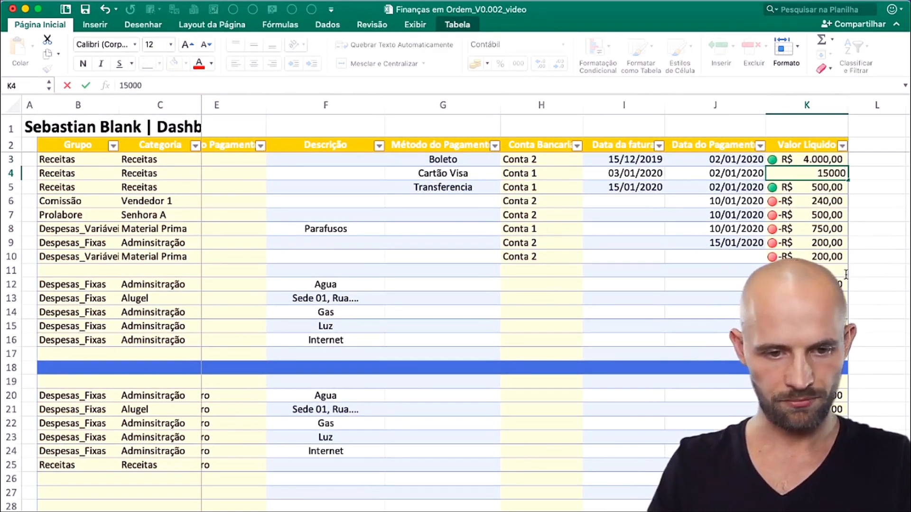
pyautogui.press('Return')
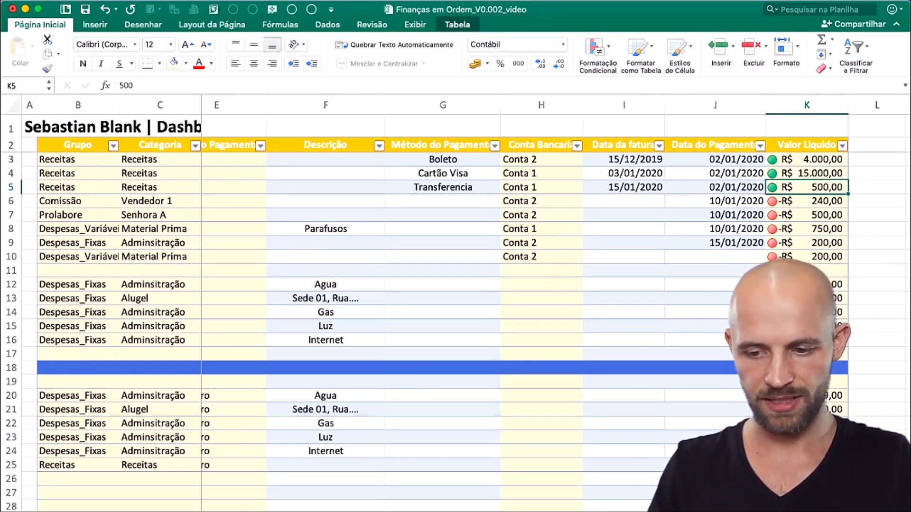
# - Set the February revenue in K25 to 7500 and slightly widen the Janeiro column in the cash flow sheet
pyautogui.click(807, 465)
pyautogui.write('7500')
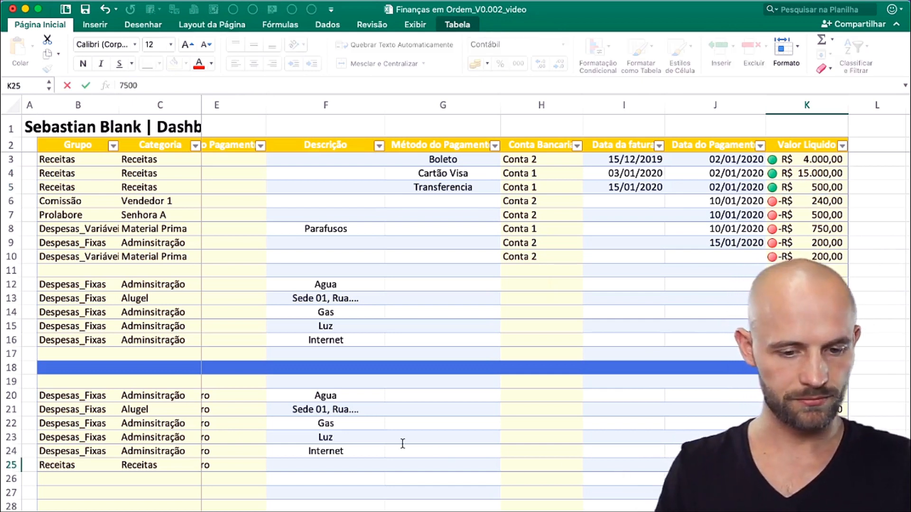
pyautogui.press('Return')
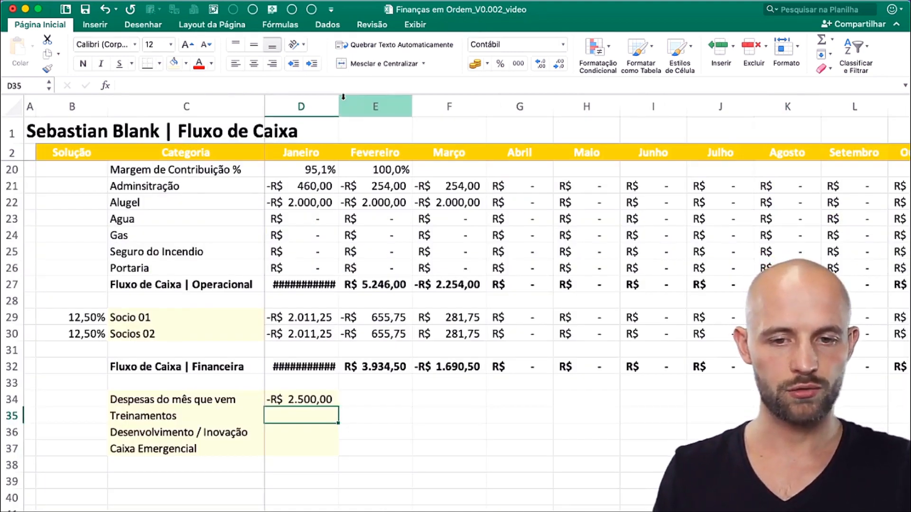
pyautogui.moveTo(338, 106); pyautogui.dragTo(352, 382)
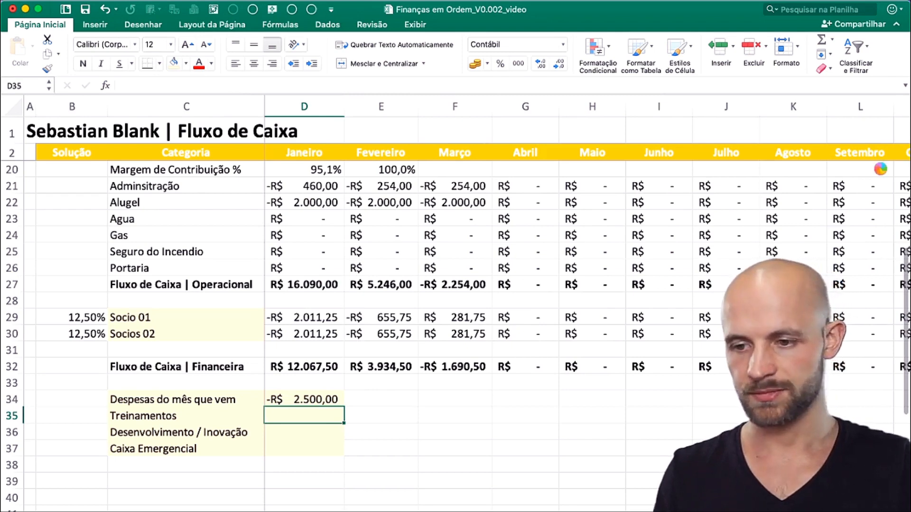
# - Correct the January Cartão Visa revenue in K4 of the entries sheet to 1500 and return to the cash flow sheet
pyautogui.hotkey('ctrl', 'pageup')
pyautogui.scroll(1, 880, 172)
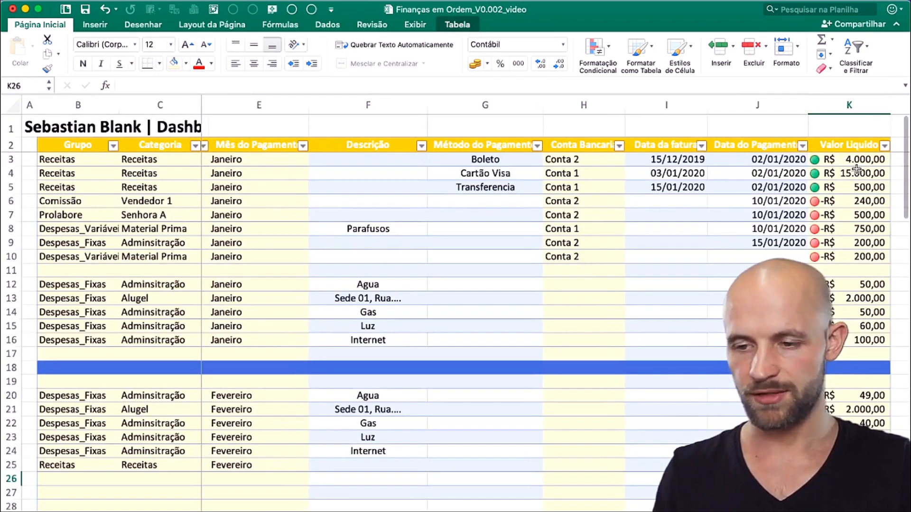
pyautogui.doubleClick(874, 173)
pyautogui.press('BackSpace')
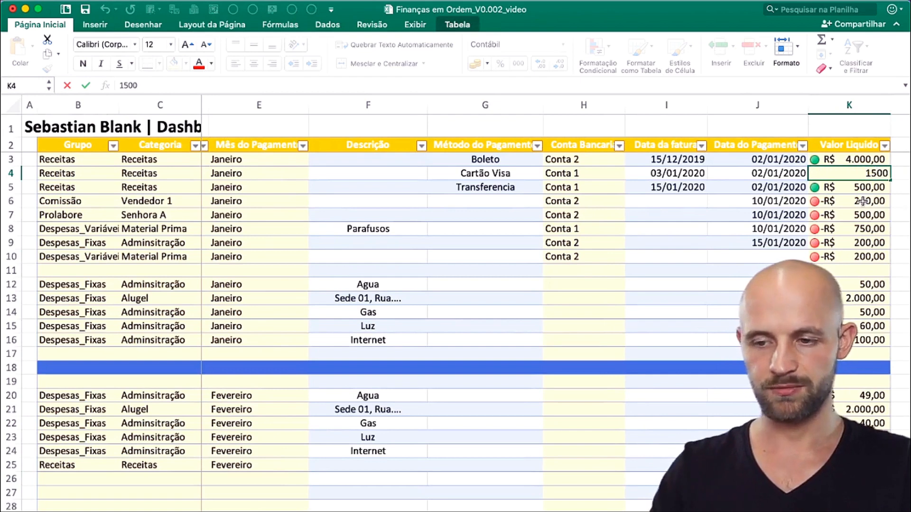
pyautogui.press('Return')
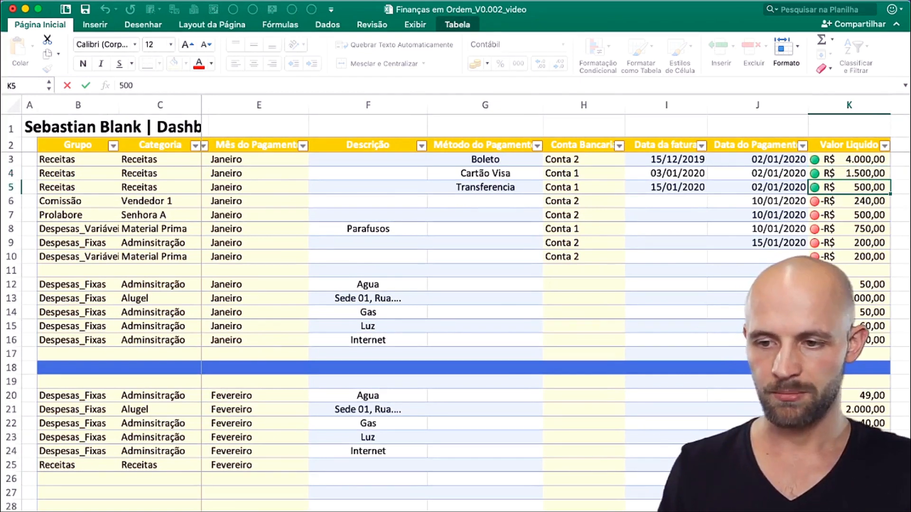
pyautogui.click(185, 510)
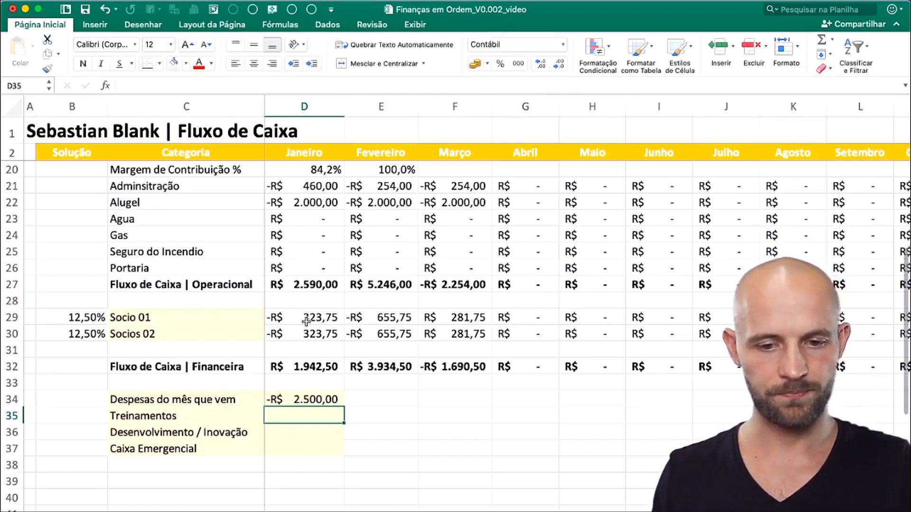
# - Examine January's revenue, operational cash flow, partner shares and the sum formula behind the financial cash flow in D32
pyautogui.scroll(5, 306, 322)
pyautogui.click(306, 332)
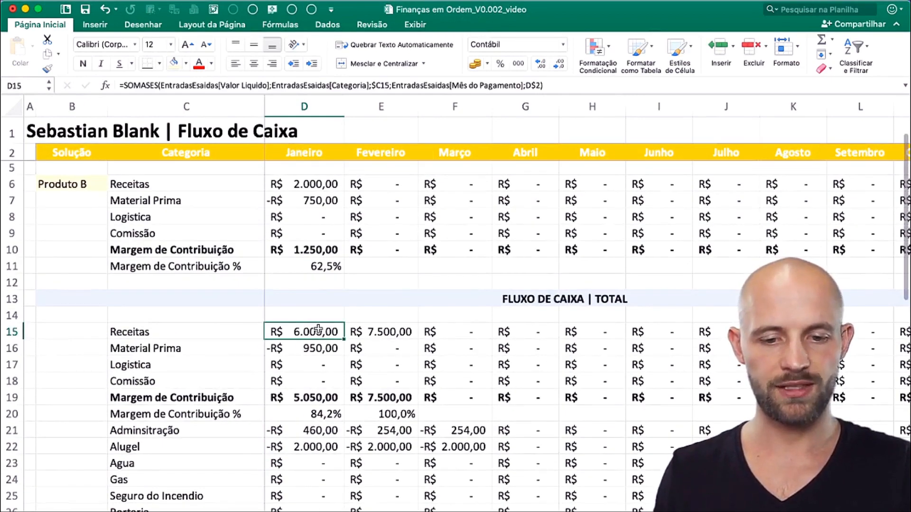
pyautogui.scroll(-3, 318, 328)
pyautogui.scroll(-2, 318, 329)
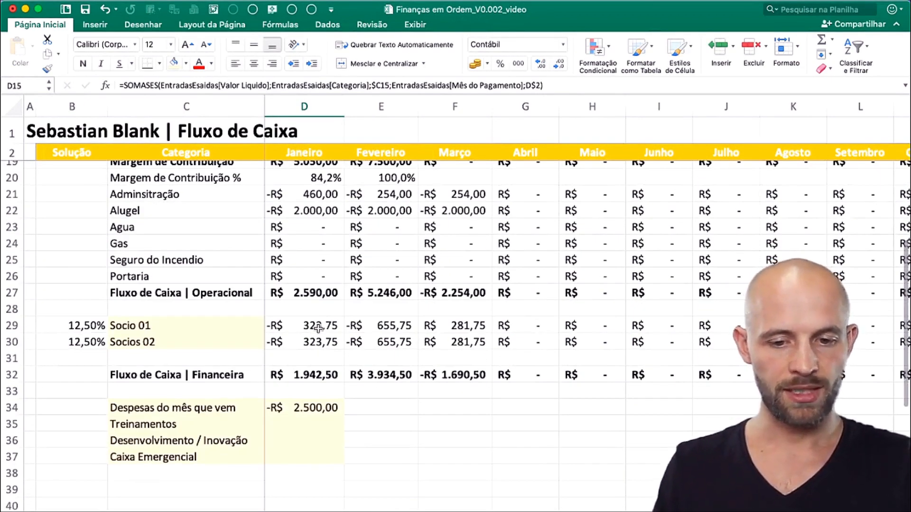
pyautogui.click(317, 292)
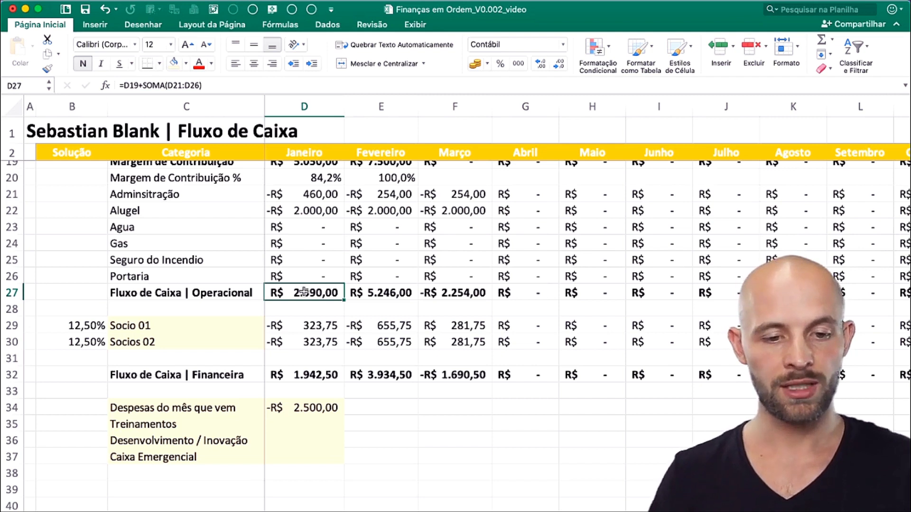
pyautogui.moveTo(311, 325); pyautogui.dragTo(311, 339)
pyautogui.click(318, 375)
pyautogui.press('super+shift+t')
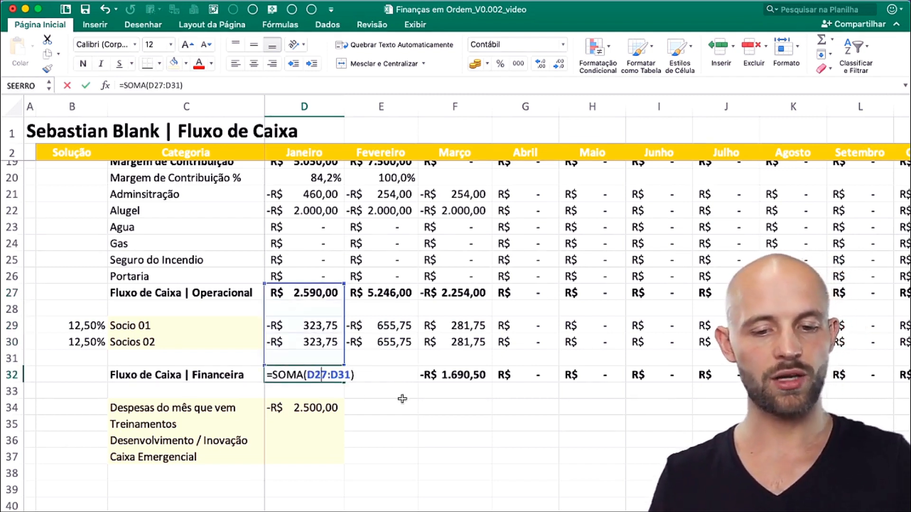
pyautogui.press('Escape')
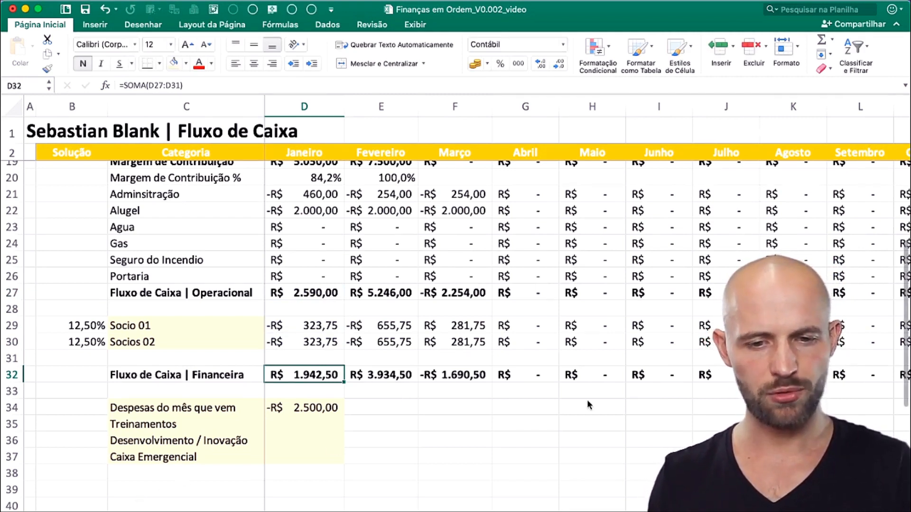
# - In the income and expense entries sheet, set the February Alugel value in K21 to 500
pyautogui.hotkey('ctrl', 'pageup')
pyautogui.hscroll(4, 588, 401)
pyautogui.scroll(-1, 588, 401)
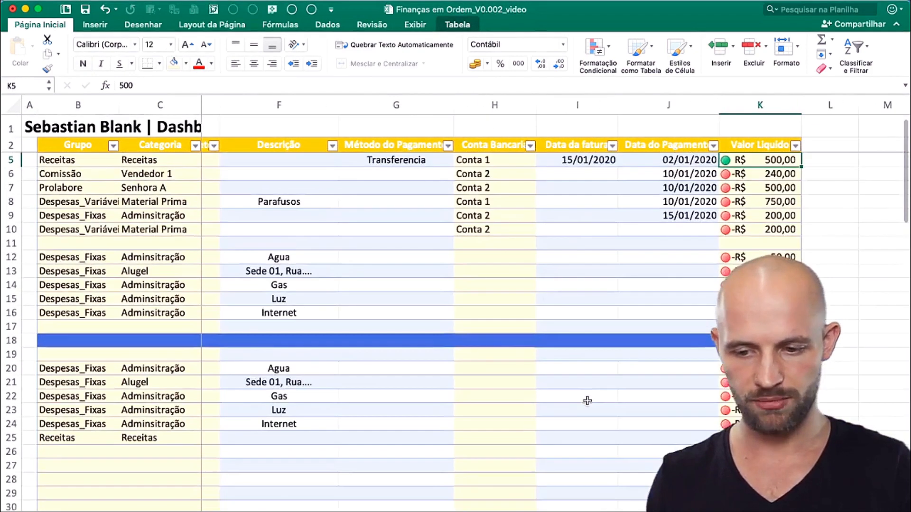
pyautogui.click(733, 396)
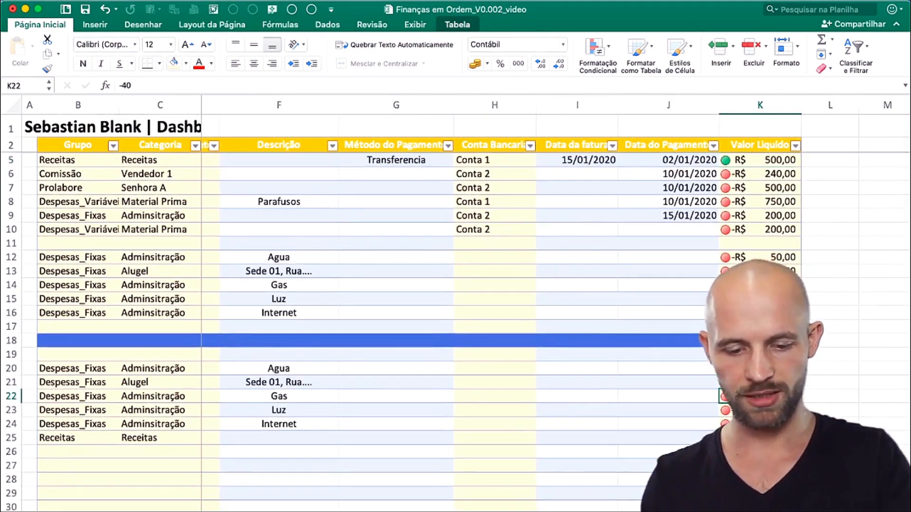
pyautogui.press('Up')
pyautogui.write('500')
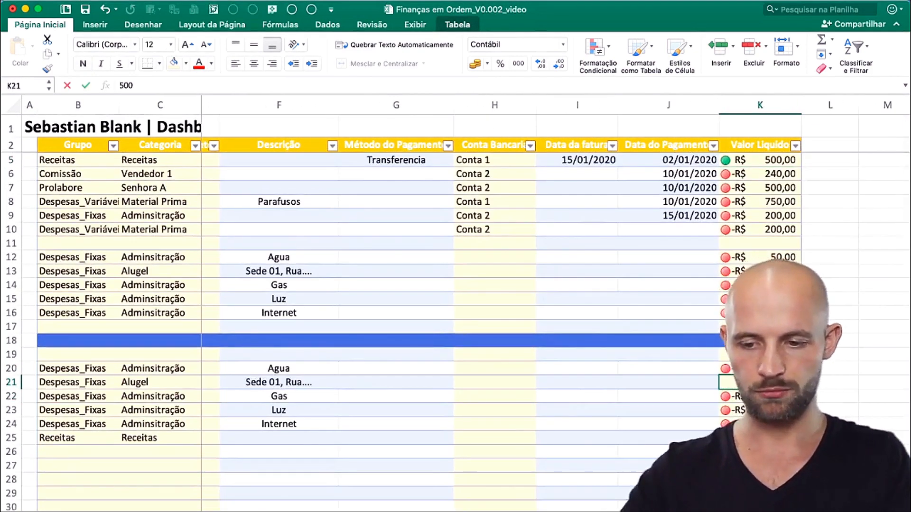
pyautogui.press('Return')
# - Set the January Alugel value in K13 to 500 and return to the cash flow sheet
pyautogui.click(830, 230)
pyautogui.click(755, 271)
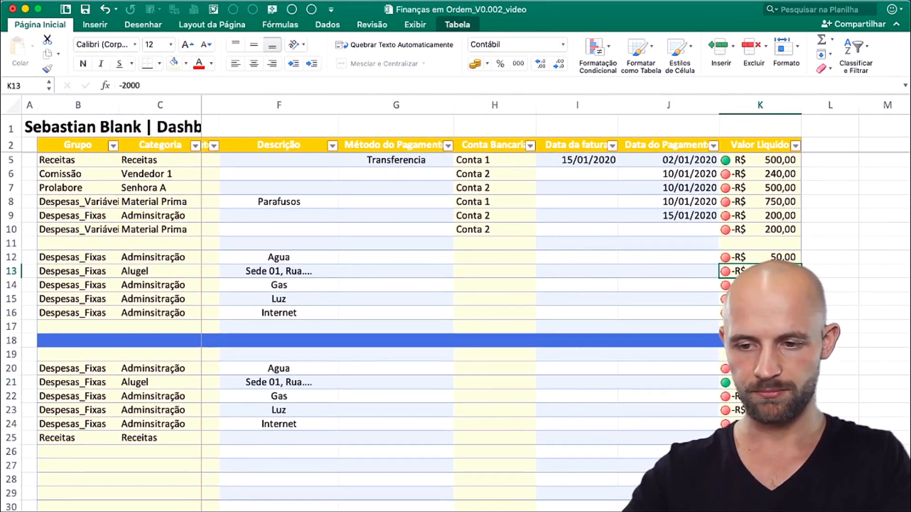
pyautogui.write('500')
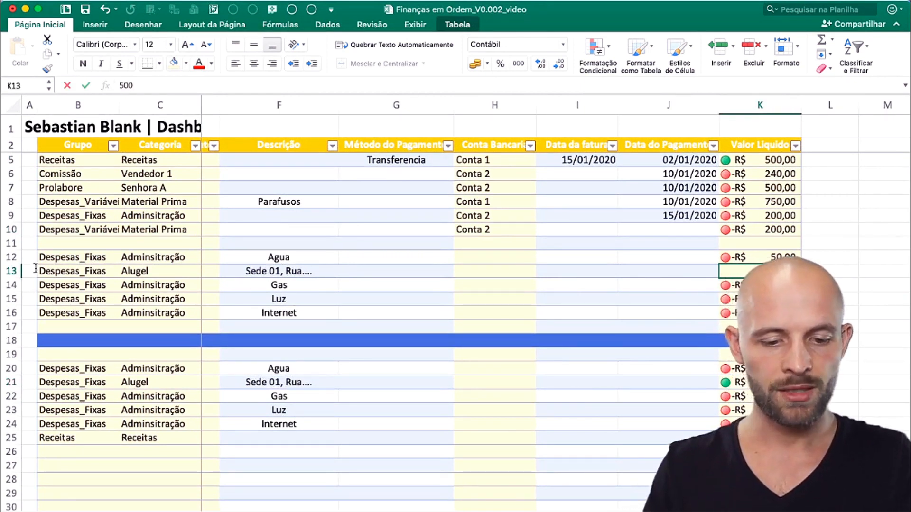
pyautogui.press('Return')
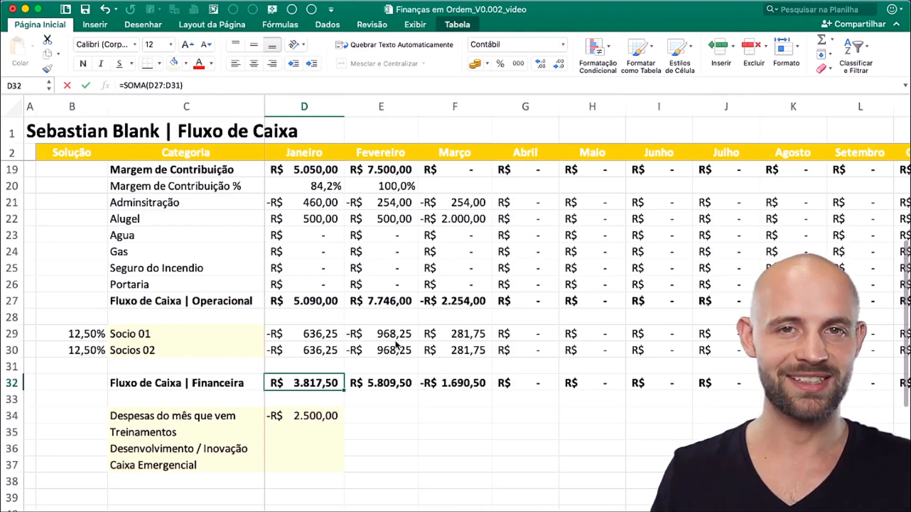
pyautogui.hotkey('ctrl', 'pagedown')
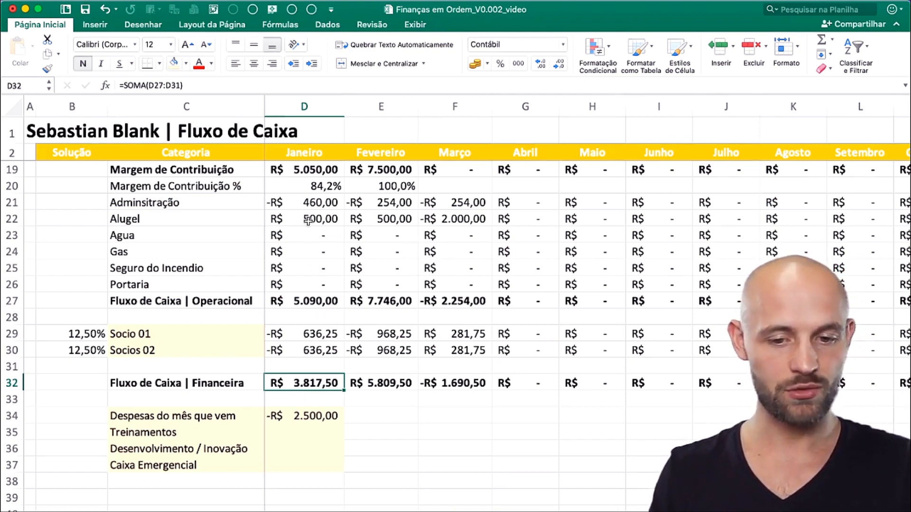
# - Check January's operational and financial cash flow cells, and set Despesas do mês que vem in D34 to -1000
pyautogui.click(323, 301)
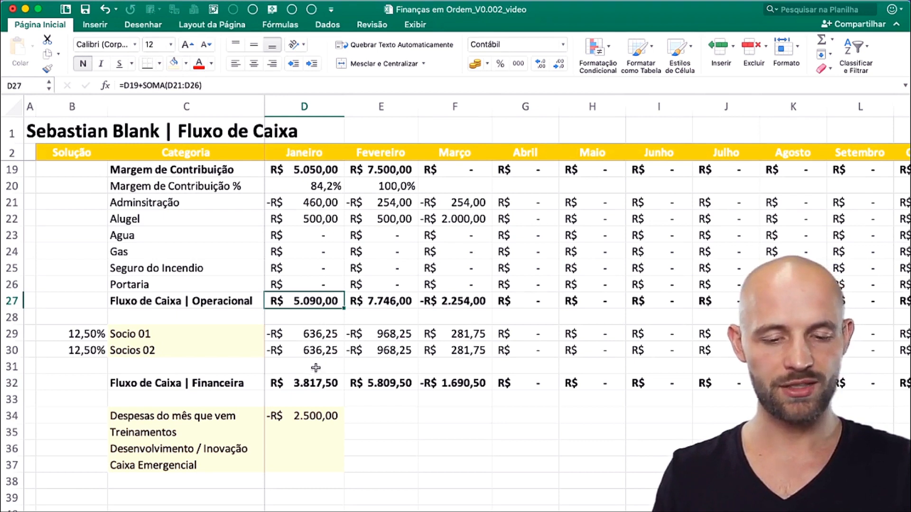
pyautogui.click(323, 384)
pyautogui.press('super+shift+t')
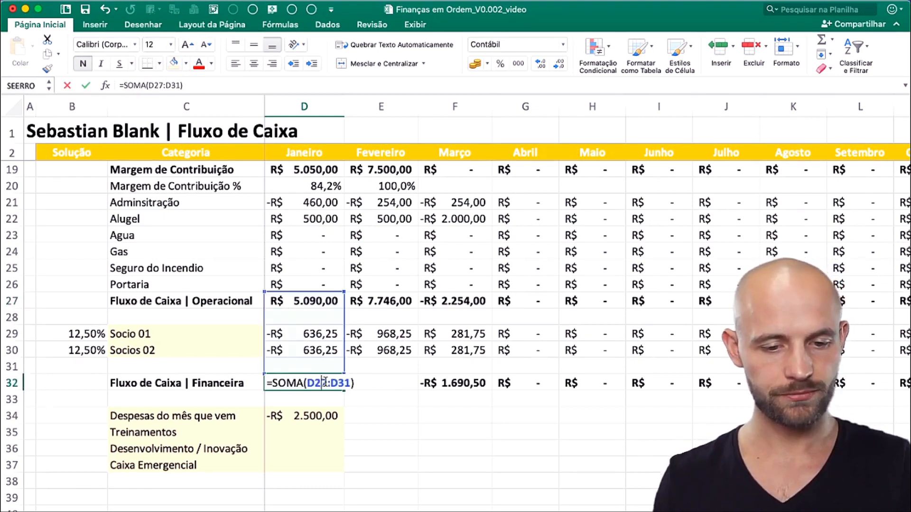
pyautogui.press('Return')
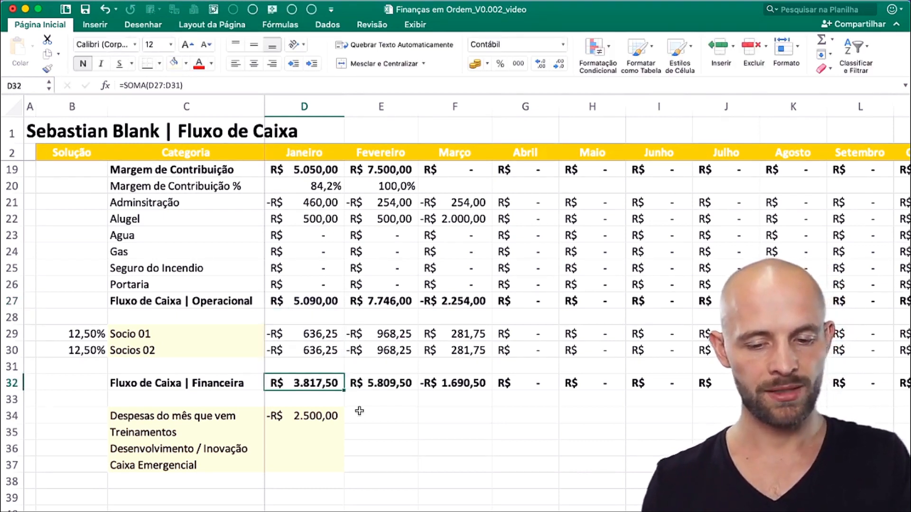
pyautogui.click(315, 416)
pyautogui.moveTo(322, 202); pyautogui.dragTo(321, 223)
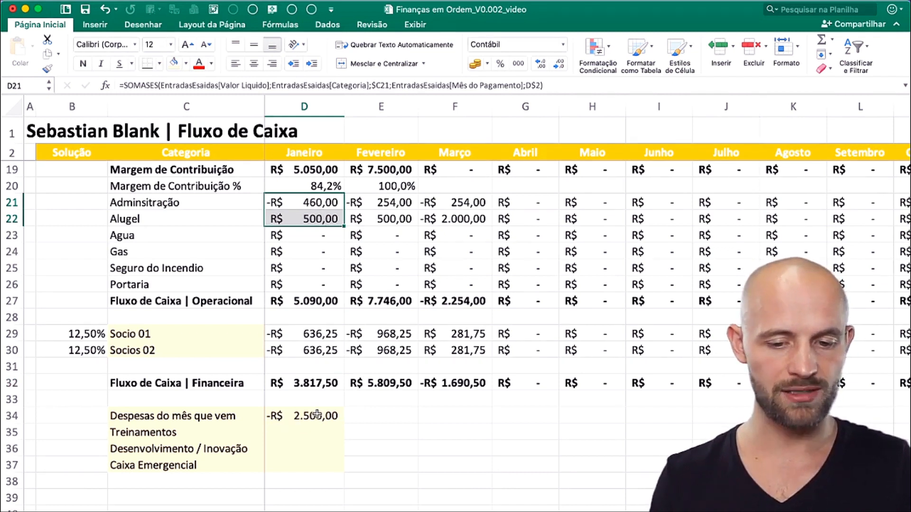
pyautogui.click(317, 414)
pyautogui.write('-1000')
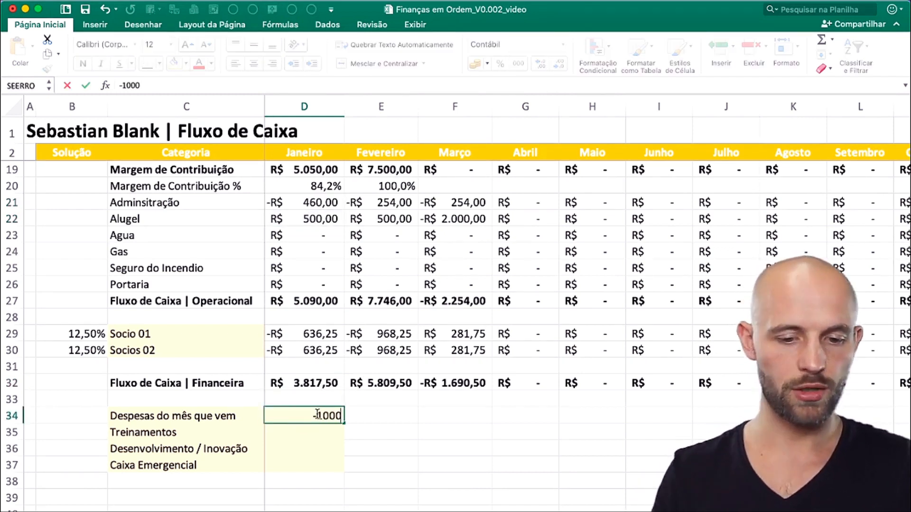
pyautogui.click(94, 416)
# - Copy the January block B27:D37 and paste it as values only in the empty area starting at E45
pyautogui.scroll(1, 94, 427)
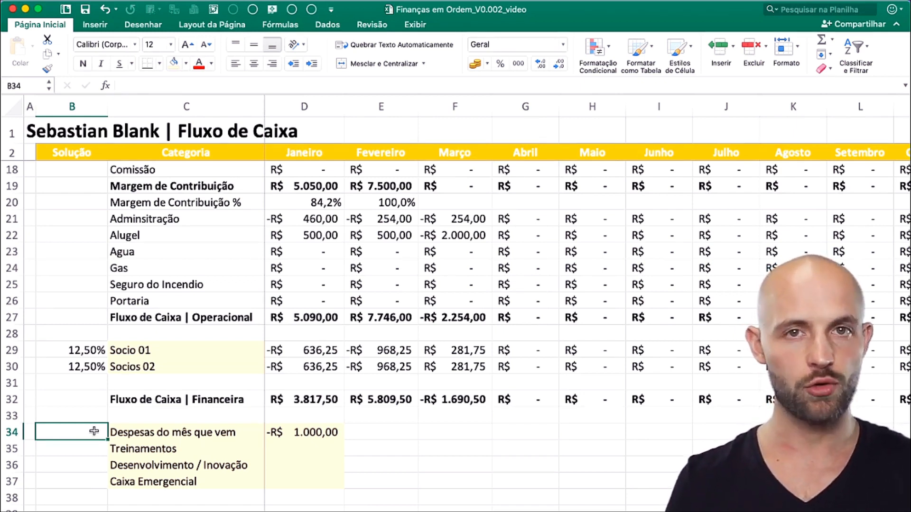
pyautogui.moveTo(75, 317); pyautogui.dragTo(312, 479)
pyautogui.scroll(-3, 311, 479)
pyautogui.rightClick(386, 273)
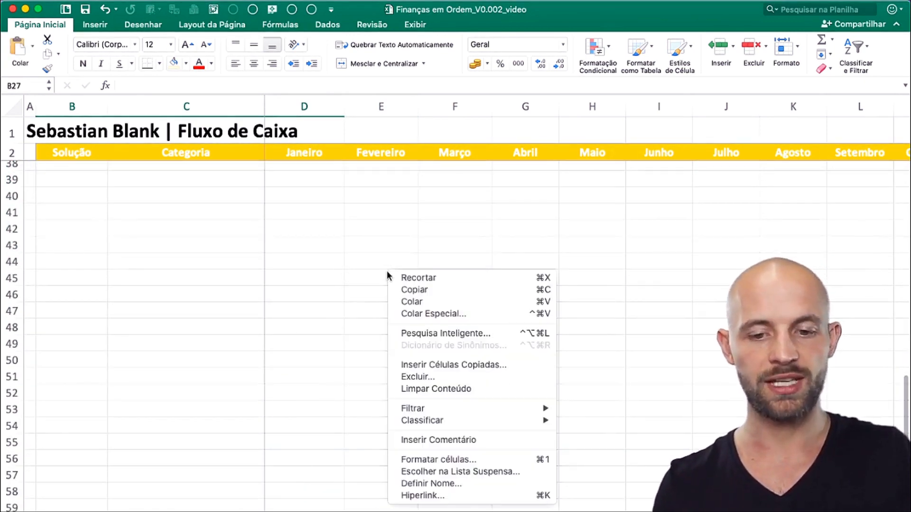
pyautogui.click(437, 309)
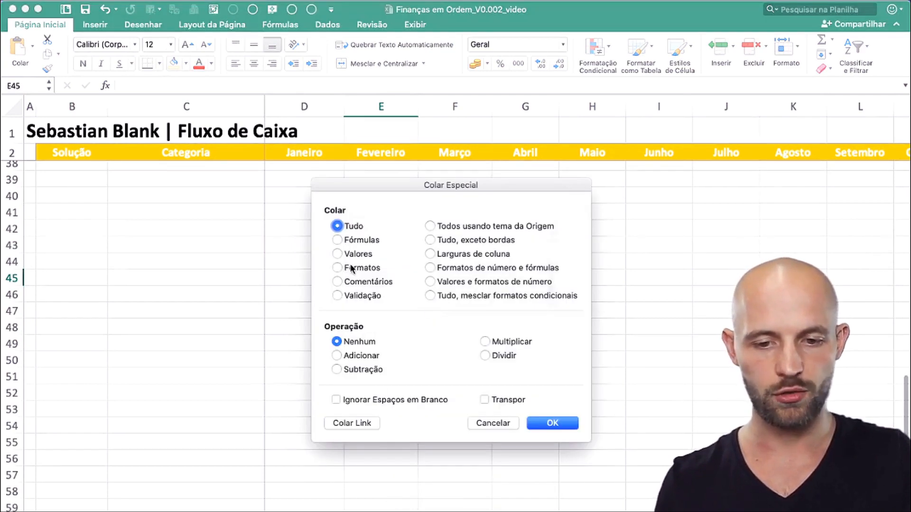
pyautogui.click(357, 254)
pyautogui.press('Return')
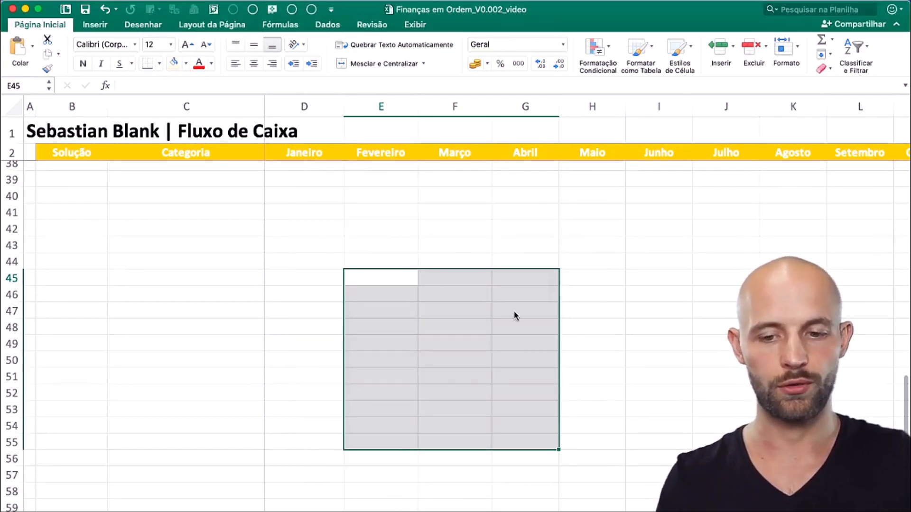
# - Widen column F to fit the pasted labels and apply the Contábil number format to G45:G56
pyautogui.click(639, 322)
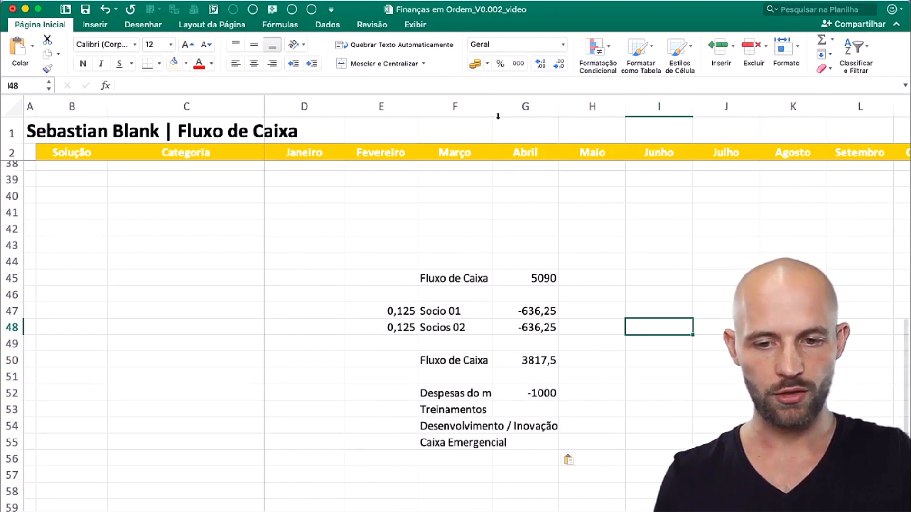
pyautogui.moveTo(493, 93); pyautogui.dragTo(566, 107)
pyautogui.moveTo(611, 286); pyautogui.dragTo(612, 468)
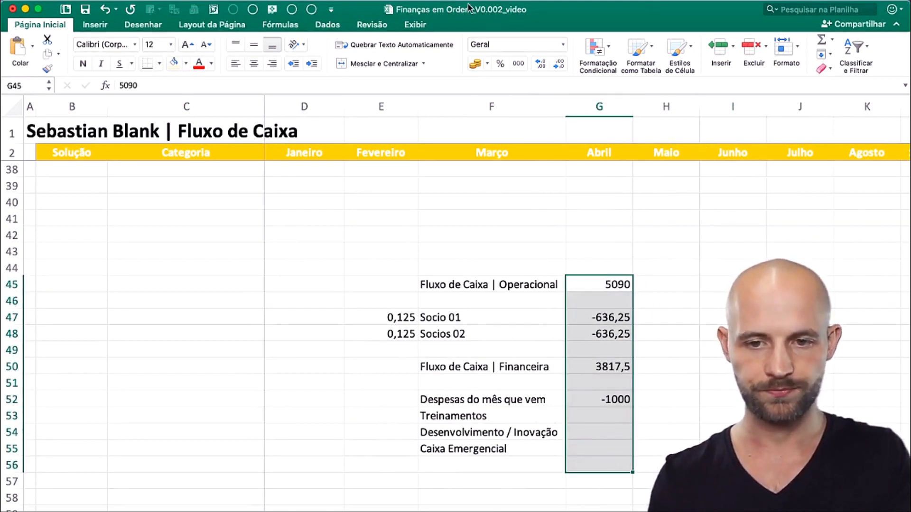
pyautogui.click(473, 64)
pyautogui.click(603, 286)
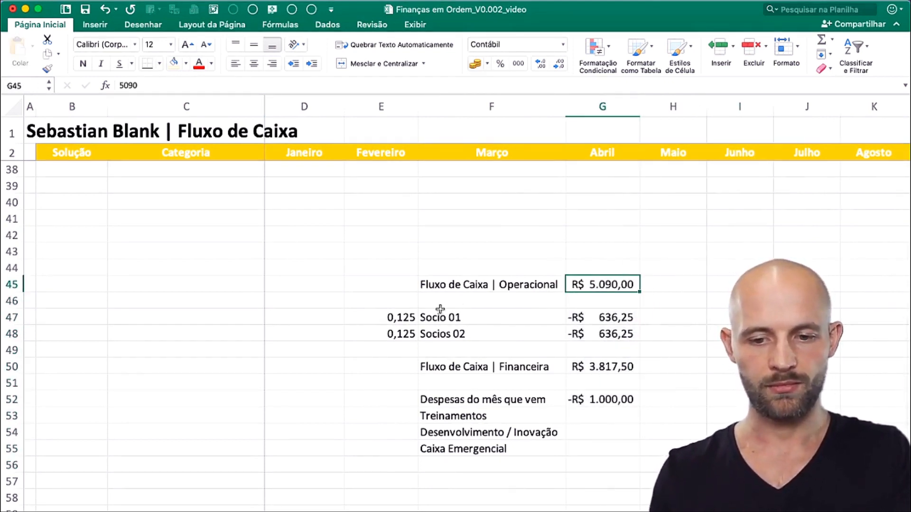
# - Make the Fluxo de Caixa | Financeira and Fluxo de Caixa | Operacional rows of the pasted block bold
pyautogui.moveTo(399, 317); pyautogui.dragTo(599, 332)
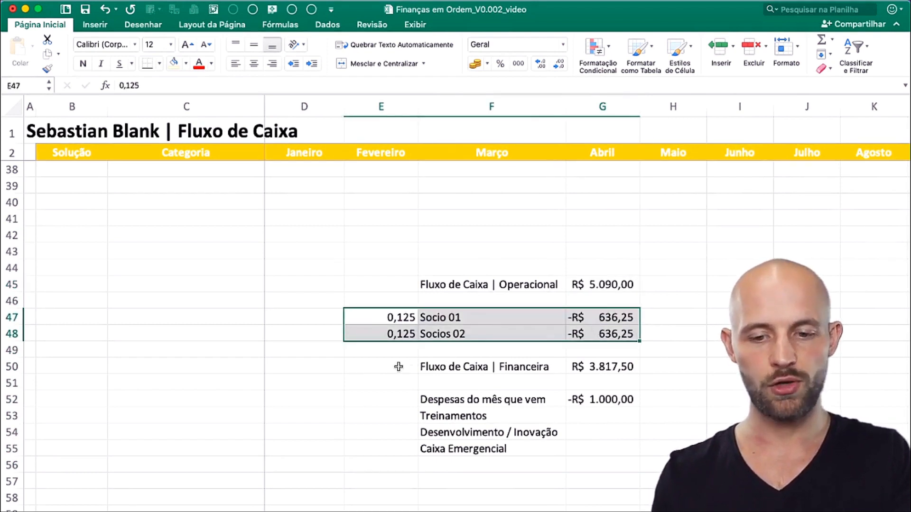
pyautogui.moveTo(374, 369); pyautogui.dragTo(630, 366)
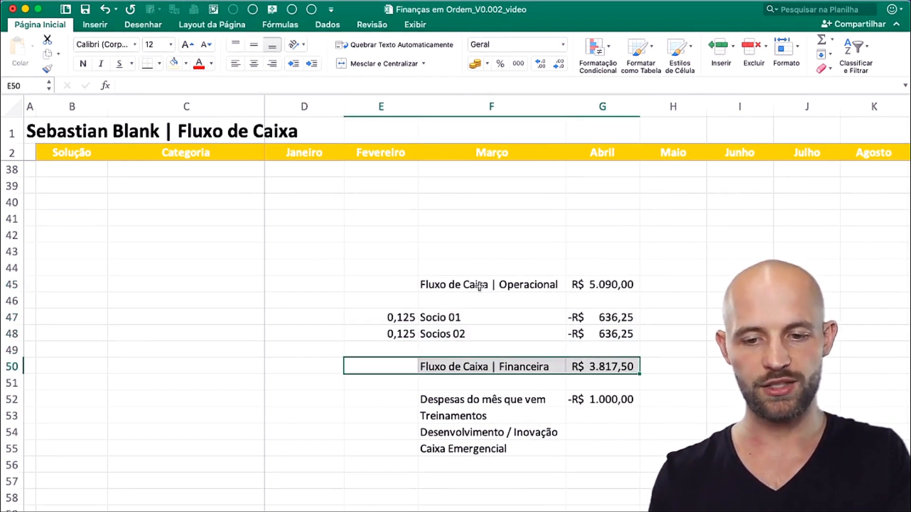
pyautogui.press('super+b')
pyautogui.moveTo(395, 291); pyautogui.dragTo(616, 285)
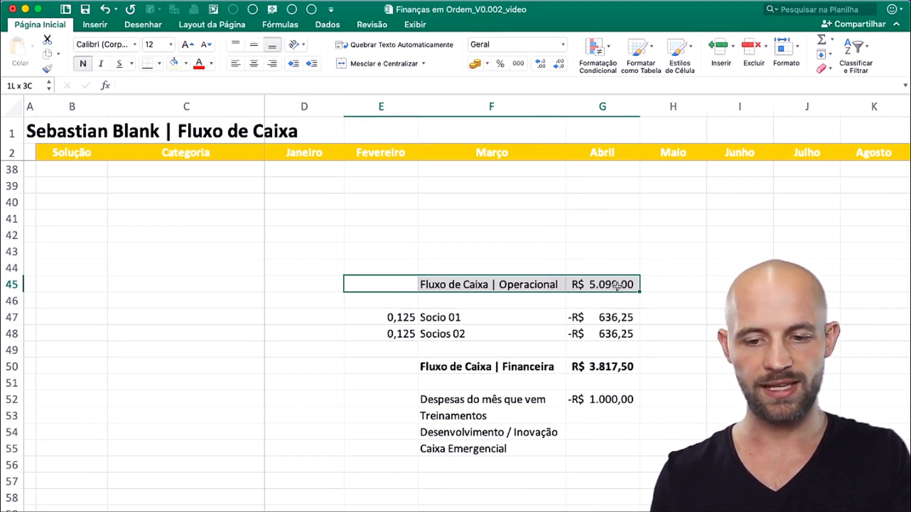
pyautogui.press('super+b')
# - Fill the Despesas do mês que vem label and amount in F52:G52 with the lightest theme green
pyautogui.moveTo(386, 401); pyautogui.dragTo(613, 404)
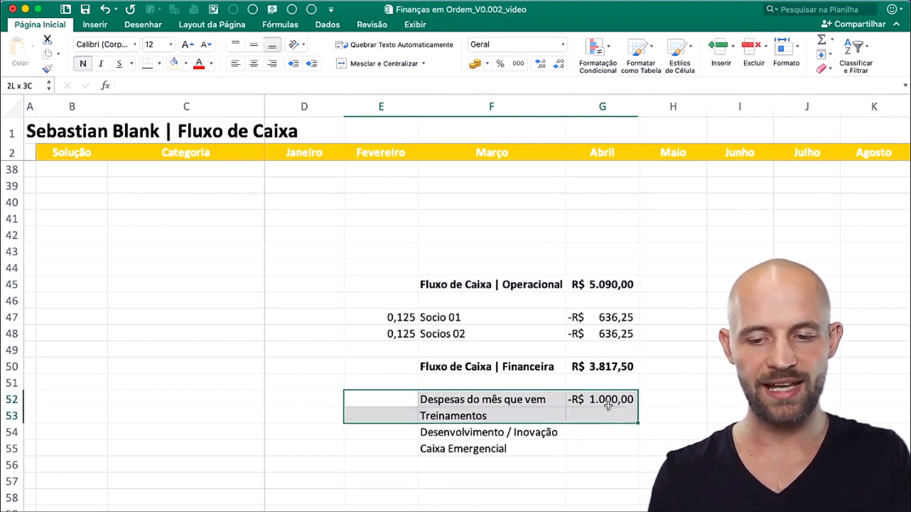
pyautogui.moveTo(426, 401); pyautogui.dragTo(599, 402)
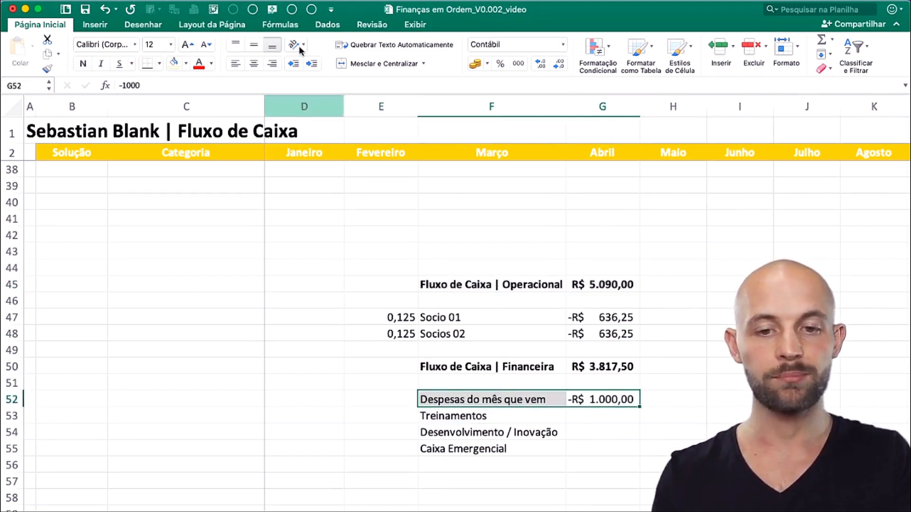
pyautogui.click(186, 63)
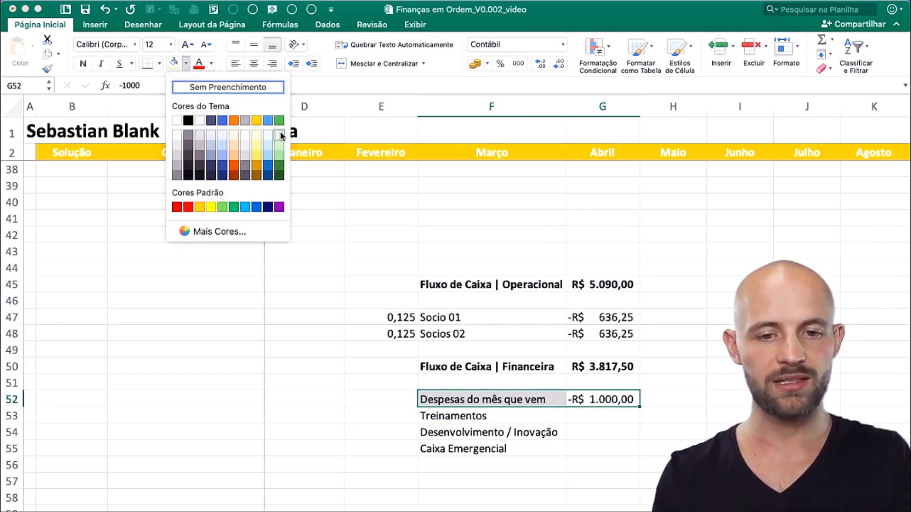
pyautogui.click(280, 135)
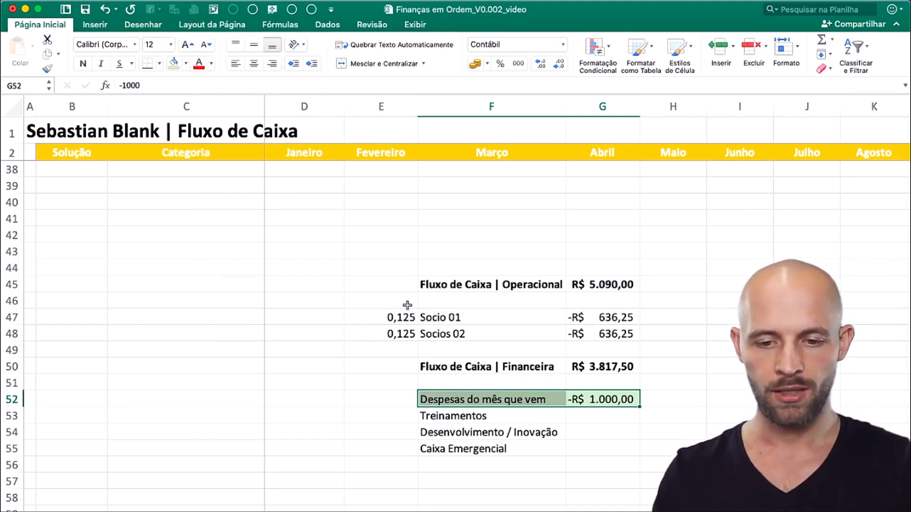
# - Move the block E47:G55 down two rows to E49 and relocate the green Despesas do mês que vem cells to F47:G47
pyautogui.moveTo(400, 317); pyautogui.dragTo(589, 448)
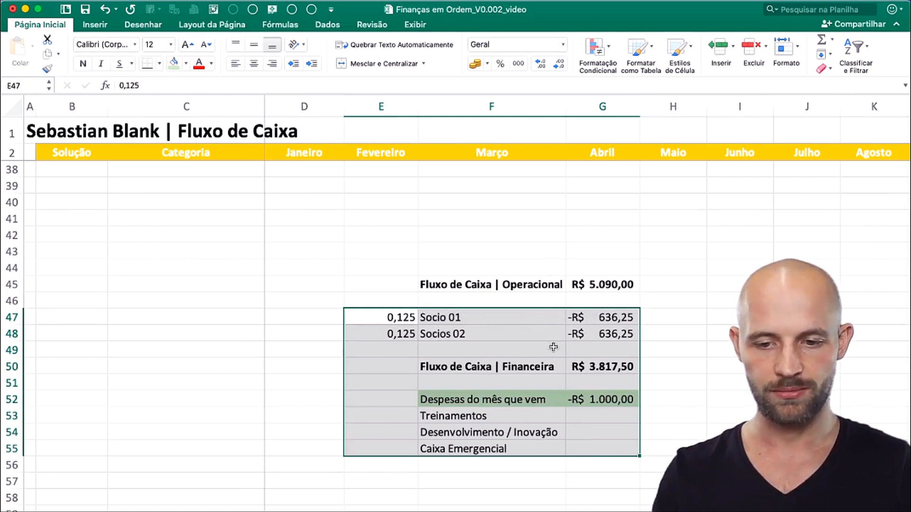
pyautogui.moveTo(533, 309); pyautogui.dragTo(536, 342)
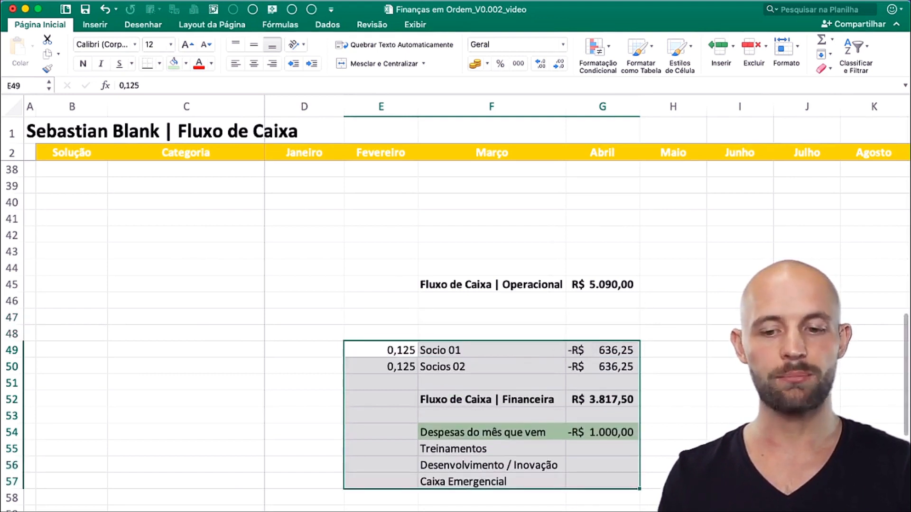
pyautogui.moveTo(384, 429); pyautogui.dragTo(590, 435)
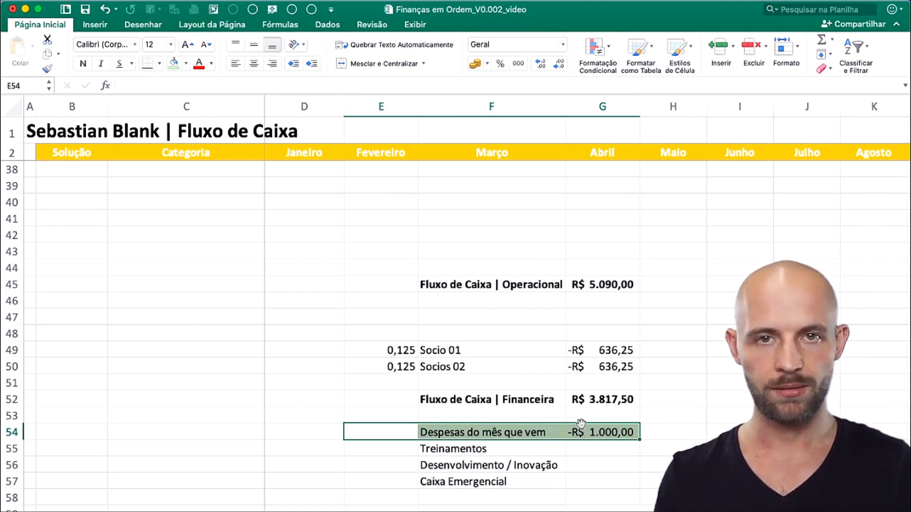
pyautogui.click(581, 422)
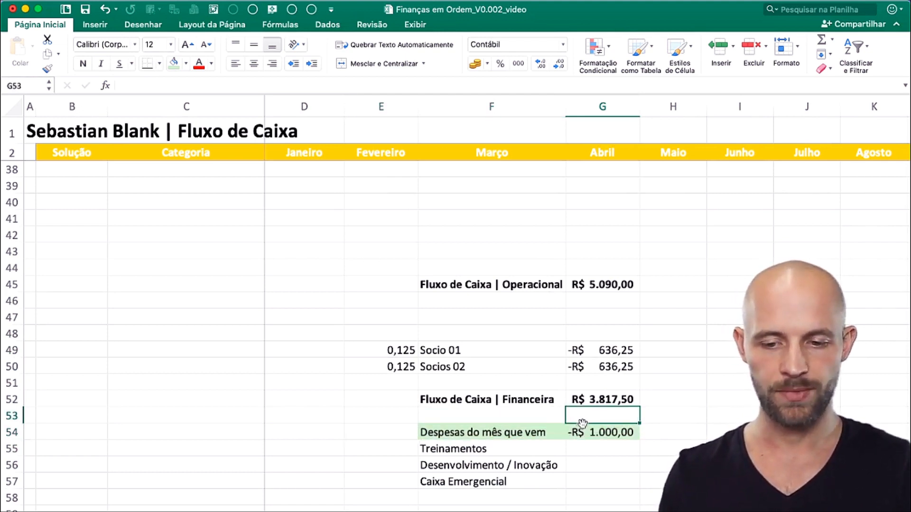
pyautogui.moveTo(582, 424); pyautogui.dragTo(520, 316)
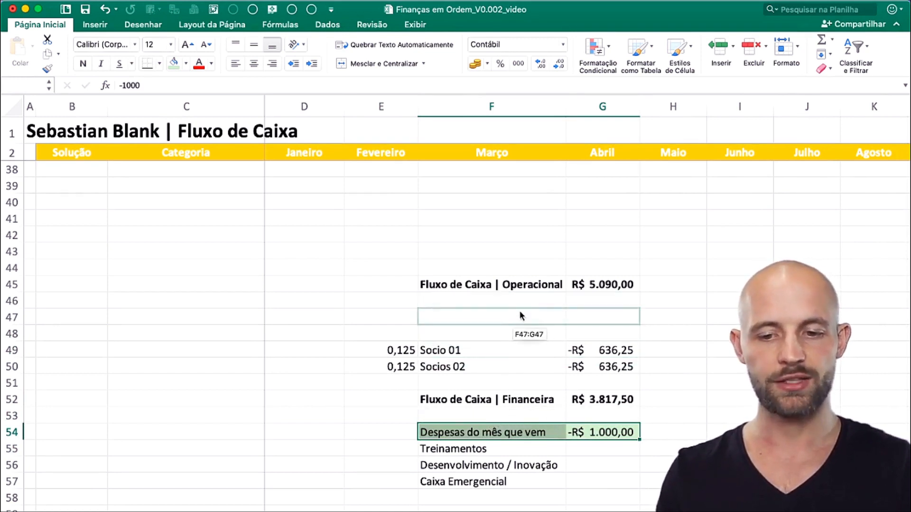
pyautogui.moveTo(628, 316); pyautogui.dragTo(629, 317)
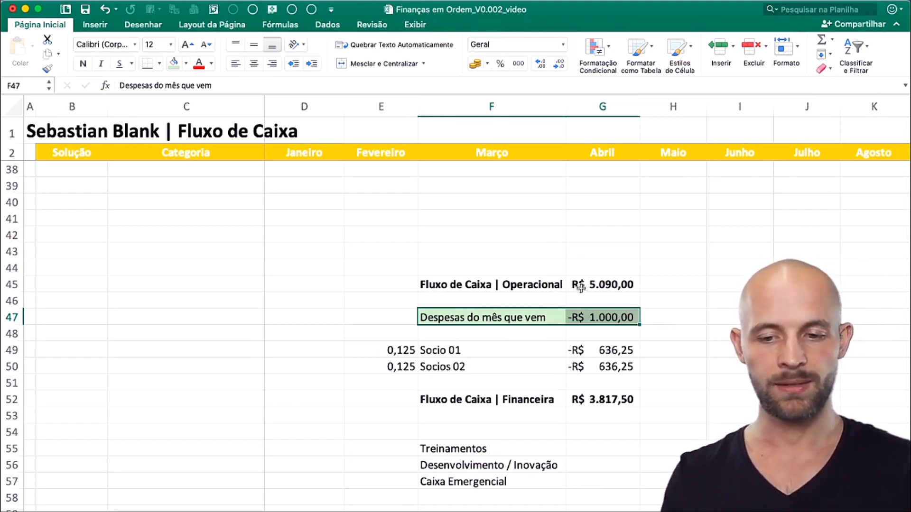
# - Clear the Fluxo de Caixa | Financeira label and amount from row 52, columns E to H
pyautogui.click(601, 286)
pyautogui.click(607, 316)
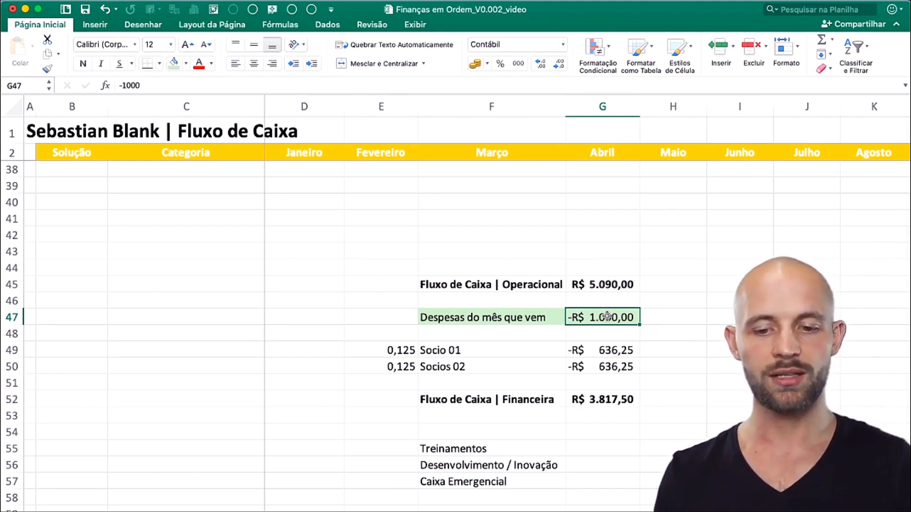
pyautogui.moveTo(407, 397); pyautogui.dragTo(705, 400)
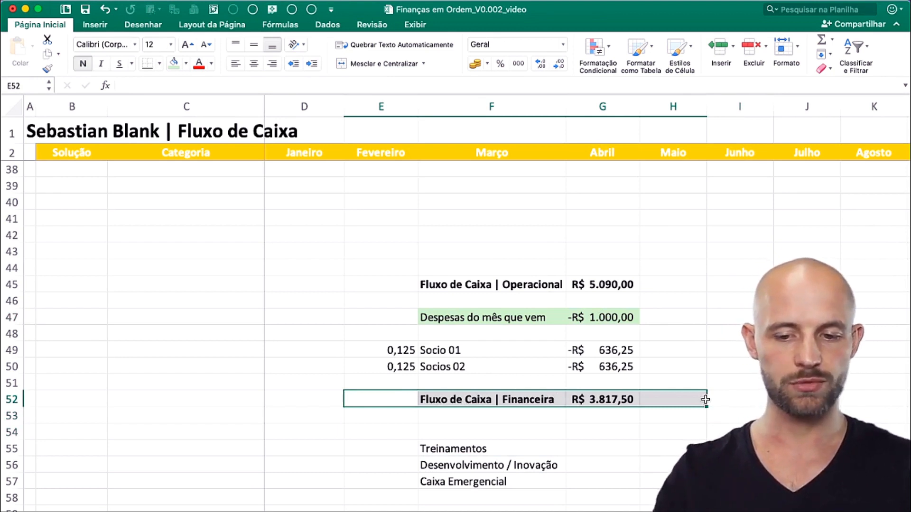
pyautogui.press('Delete')
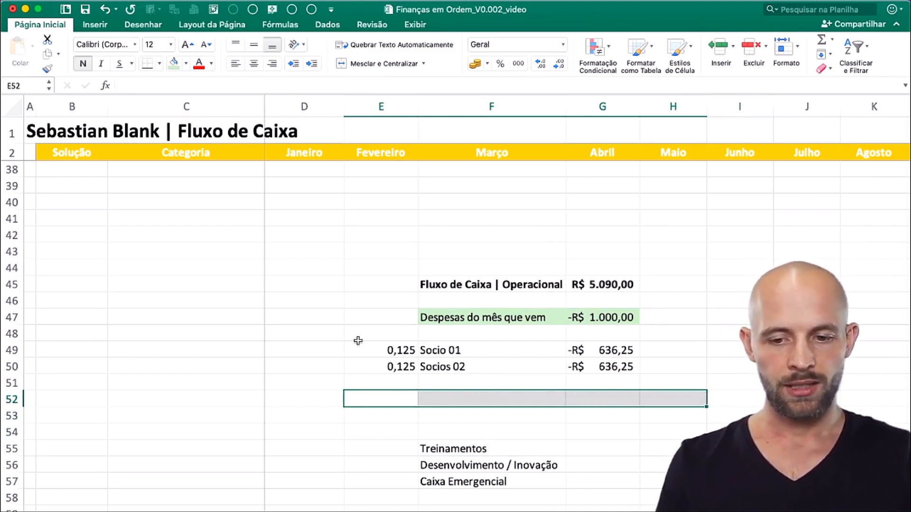
# - Format E49:E57 as percentages and total them in E59 with =SOMA(E49:E57)
pyautogui.moveTo(397, 354); pyautogui.dragTo(386, 481)
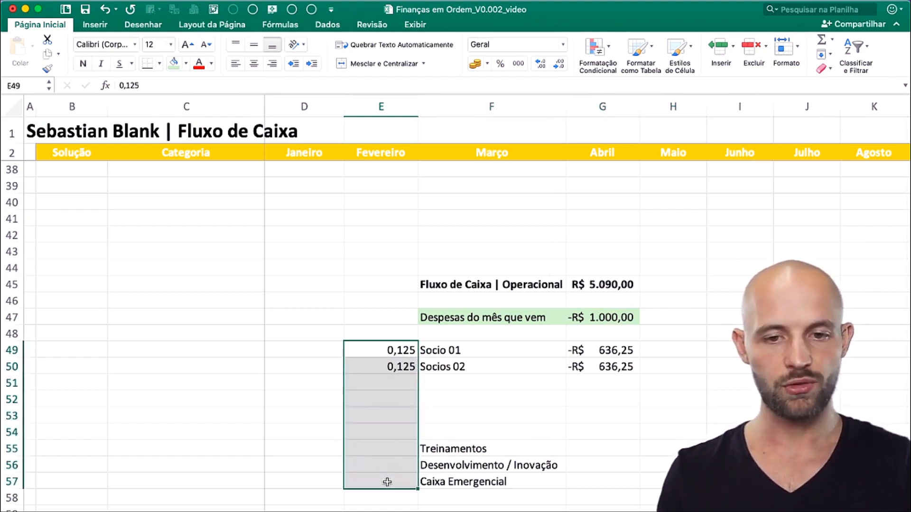
pyautogui.click(500, 61)
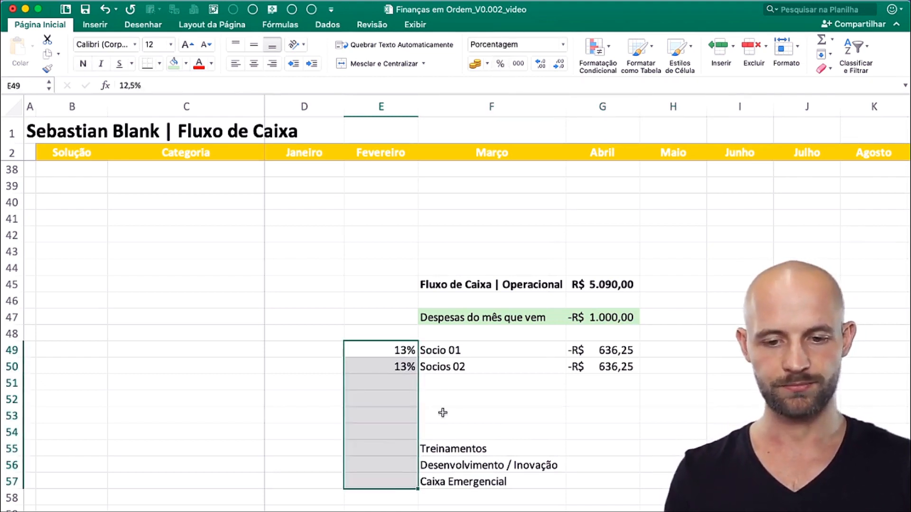
pyautogui.click(380, 510)
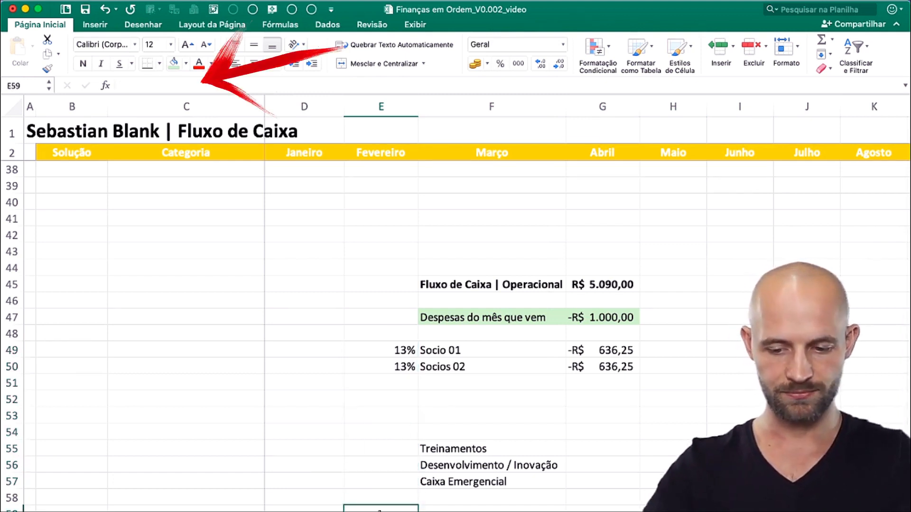
pyautogui.write('=SOMA(')
pyautogui.click(380, 481)
pyautogui.moveTo(381, 481); pyautogui.dragTo(380, 350)
pyautogui.write(')')
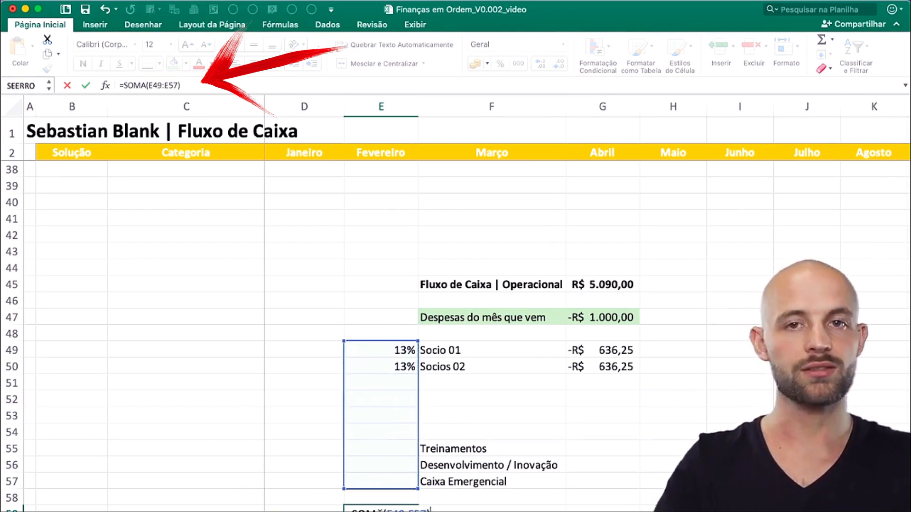
pyautogui.press('Return')
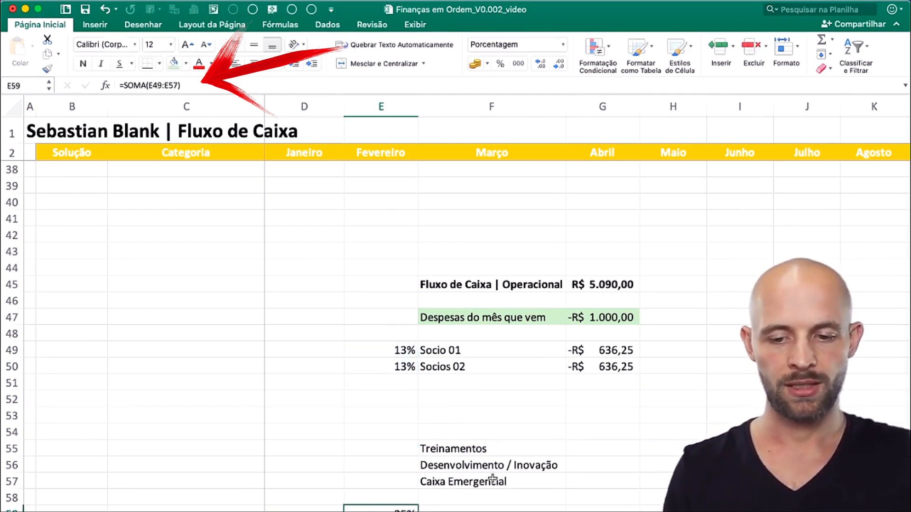
# - Enter the Treinamentos amount in G55 as =(G45+G47)*E55, based on operational cash flow less next month's expenses
pyautogui.moveTo(393, 350); pyautogui.dragTo(605, 370)
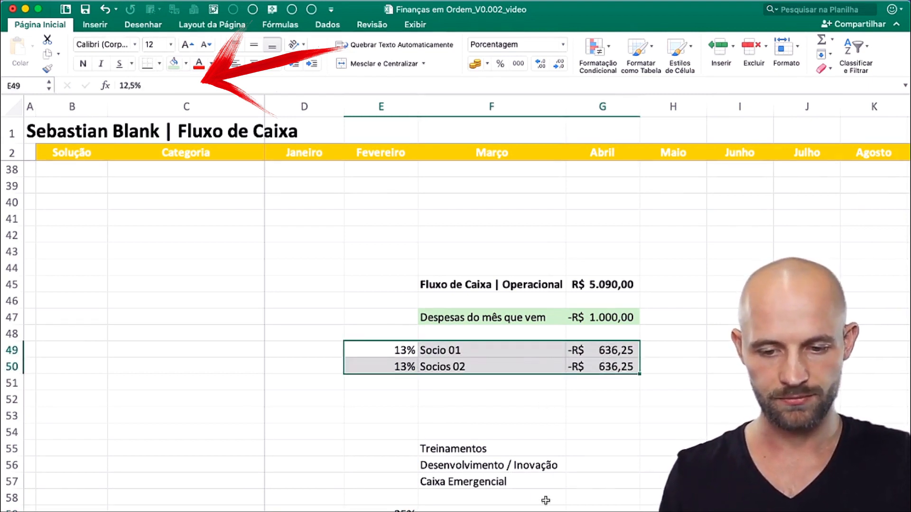
pyautogui.click(605, 450)
pyautogui.write('=')
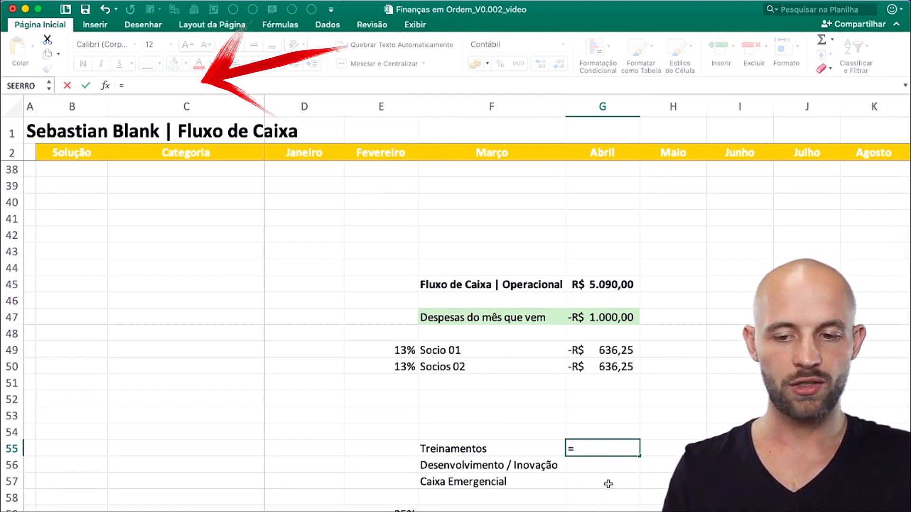
pyautogui.write('(')
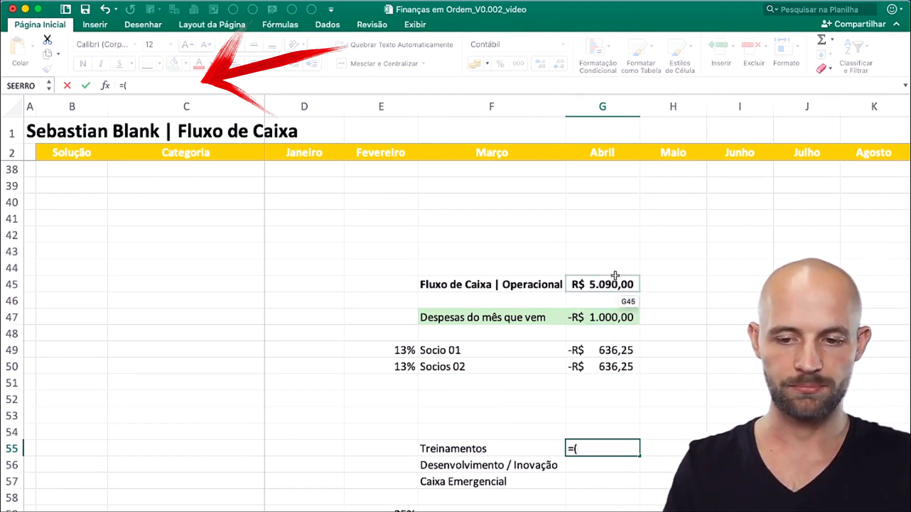
pyautogui.click(612, 285)
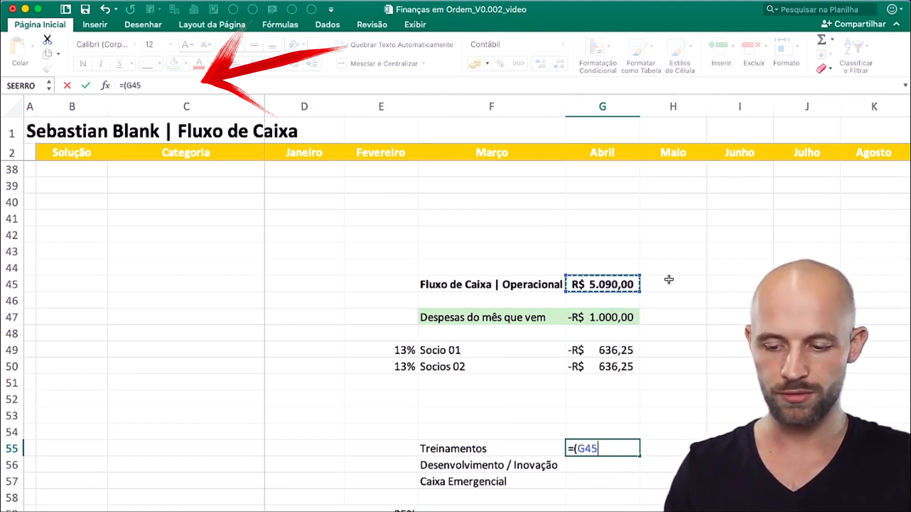
pyautogui.write('+')
pyautogui.click(609, 317)
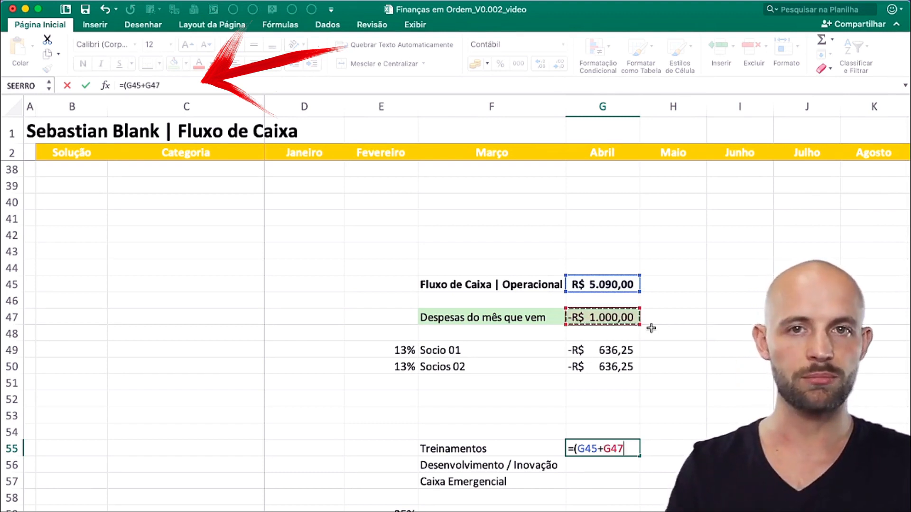
pyautogui.write(')')
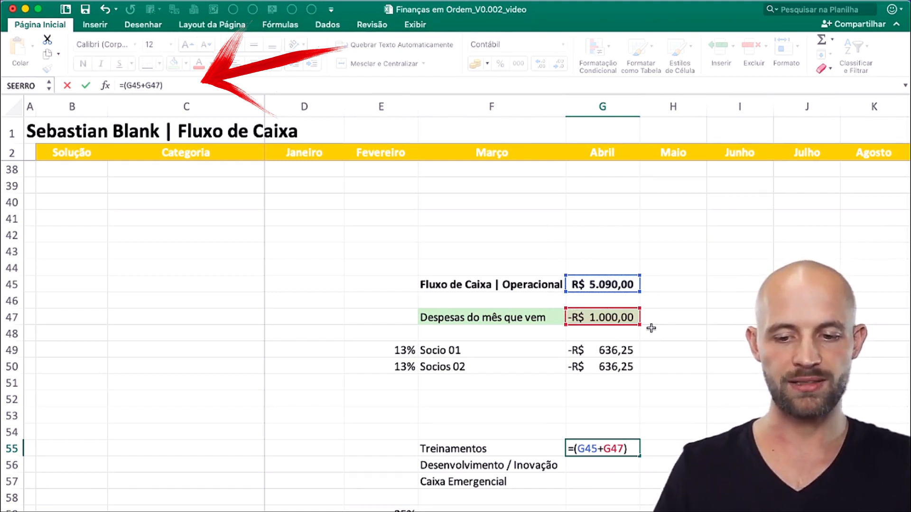
pyautogui.press('Return')
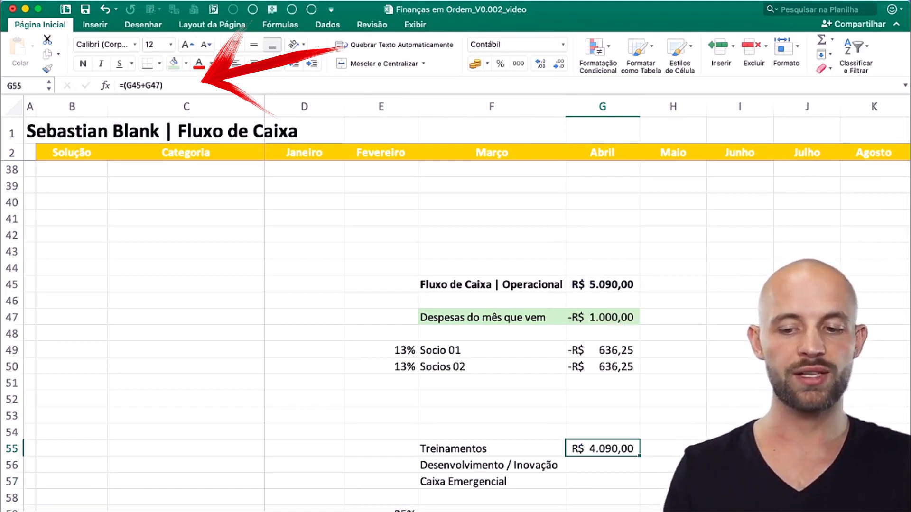
pyautogui.click(359, 81)
pyautogui.write('*')
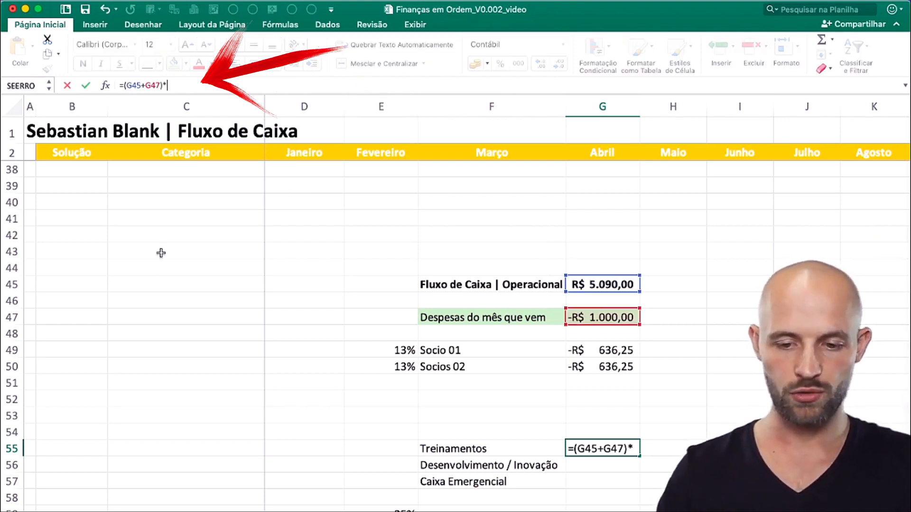
pyautogui.click(389, 452)
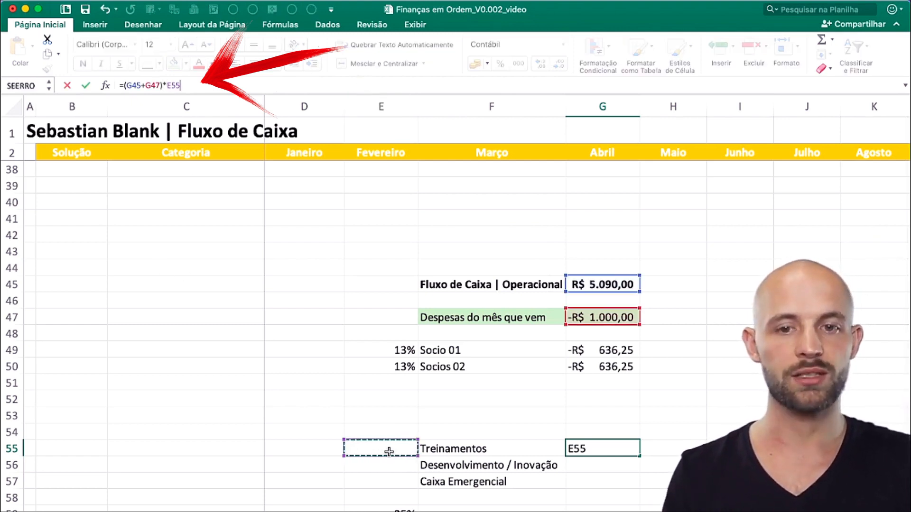
# - Make the G45 and G47 references absolute in the G55 formula, giving =($G$45+$G$47)*E55
pyautogui.click(126, 84)
pyautogui.write('$G')
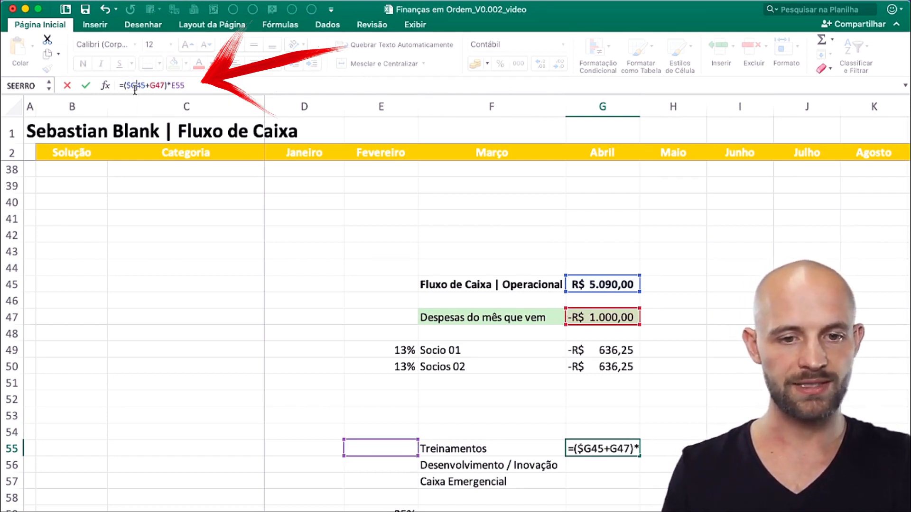
pyautogui.write('$')
pyautogui.press('Right')
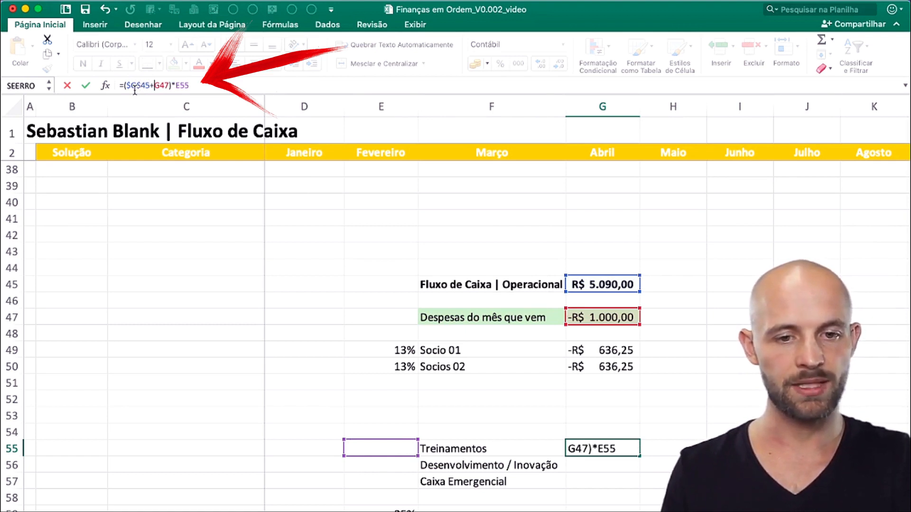
pyautogui.write('$G$')
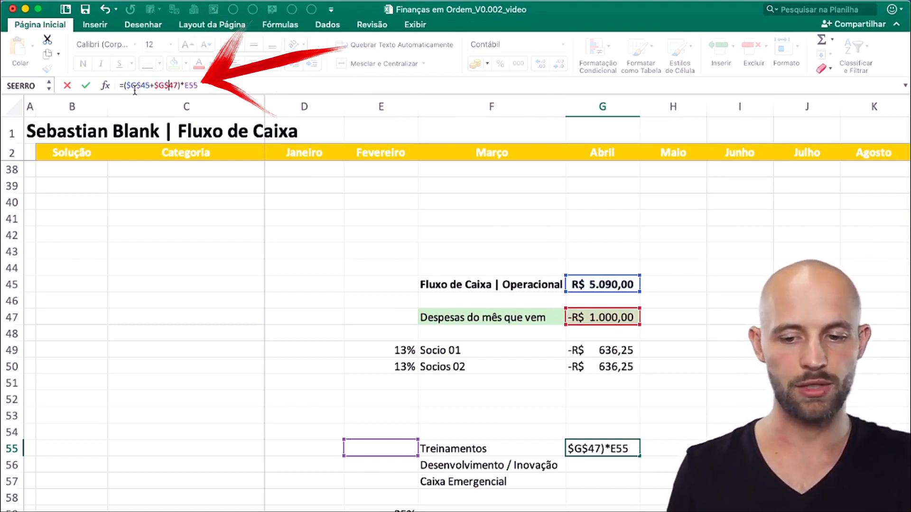
pyautogui.press('Return')
# - Copy the G55 formula to the partner amounts in G49:G50 and to G55:G57
pyautogui.press('Up')
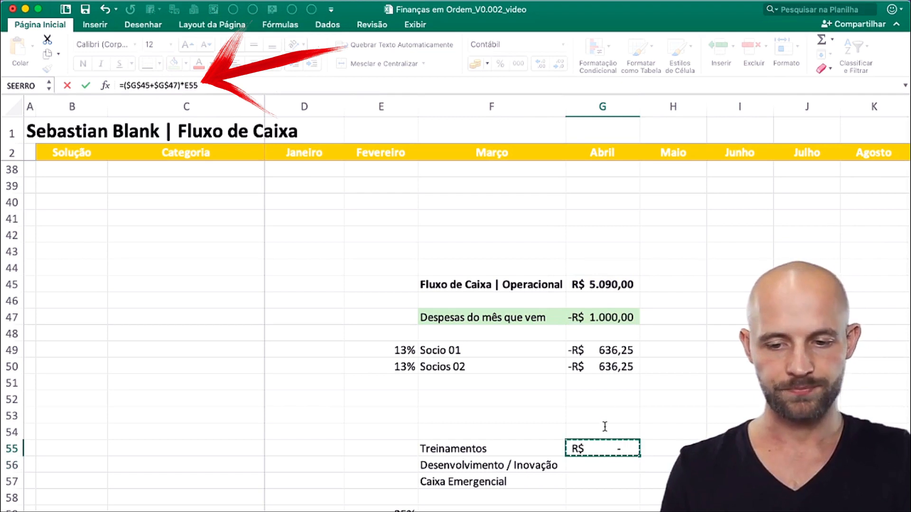
pyautogui.hotkey('ctrl', 'c')
pyautogui.click(613, 352)
pyautogui.moveTo(613, 360); pyautogui.dragTo(612, 368)
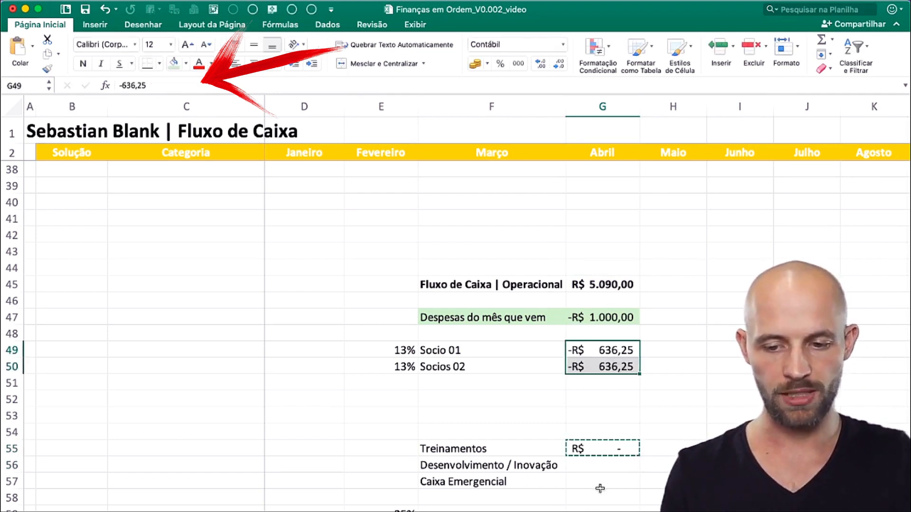
pyautogui.moveTo(604, 481); pyautogui.dragTo(603, 455)
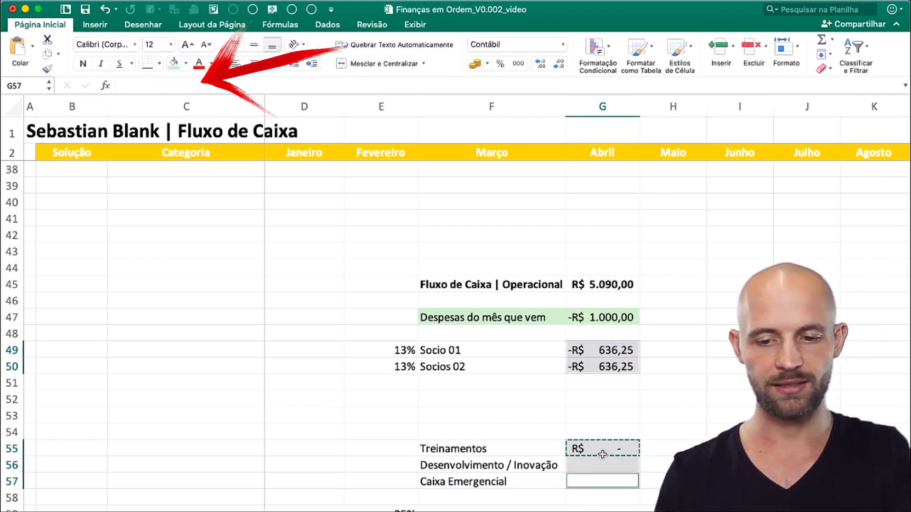
pyautogui.press('super+v')
# - Check the cell references of the copied formulas in G49:G50 and G55:G57
pyautogui.doubleClick(623, 368)
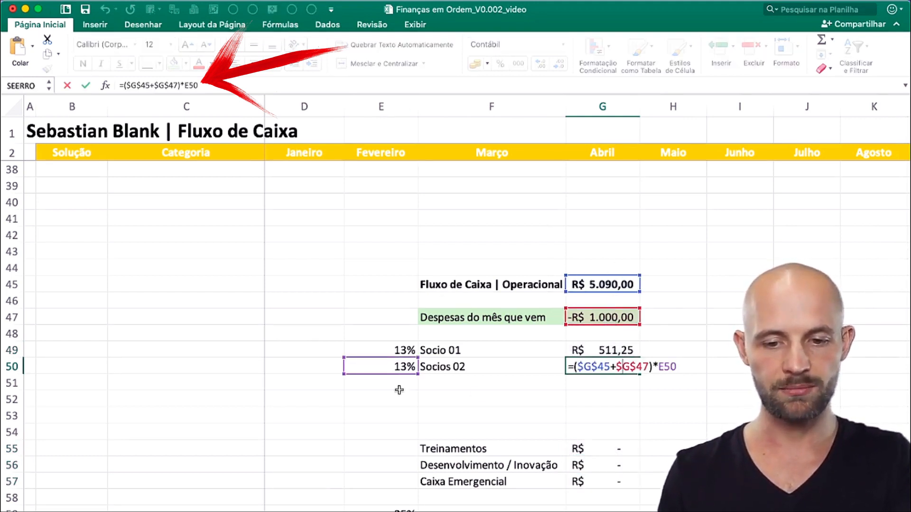
pyautogui.press('Escape')
pyautogui.click(594, 350)
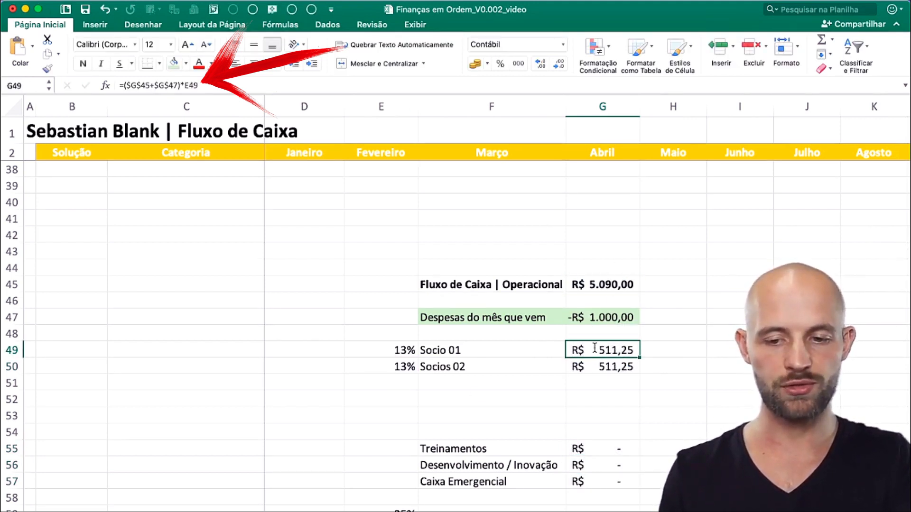
pyautogui.doubleClick(595, 350)
pyautogui.press('Escape')
pyautogui.click(592, 448)
pyautogui.doubleClick(592, 448)
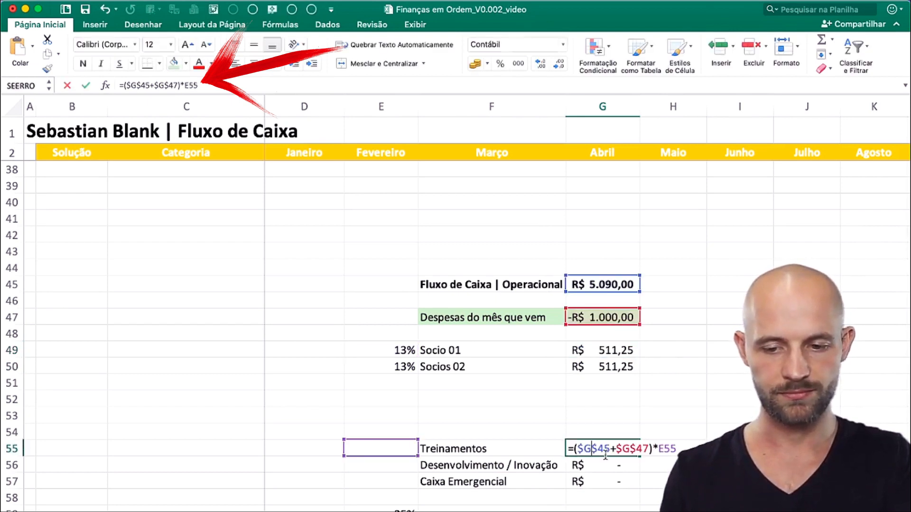
pyautogui.press('Escape')
pyautogui.doubleClick(606, 466)
pyautogui.press('Escape')
pyautogui.doubleClick(605, 482)
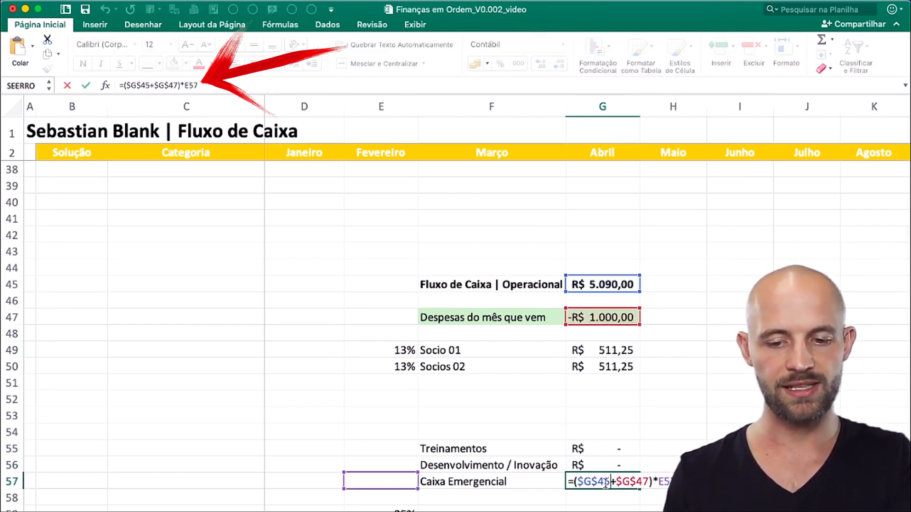
pyautogui.press('Escape')
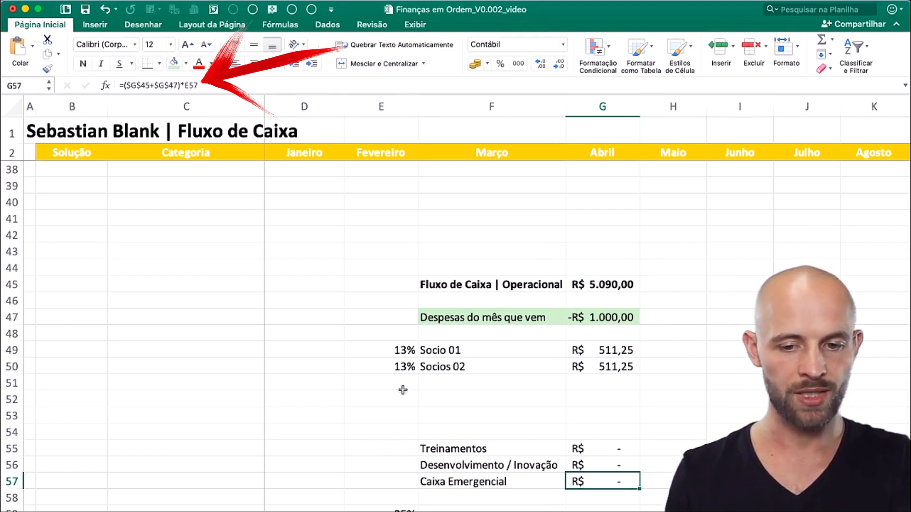
# - Format the column E percentages from E48 through the total in E59 as Porcentagem with 2 decimal places
pyautogui.moveTo(404, 334); pyautogui.dragTo(403, 510)
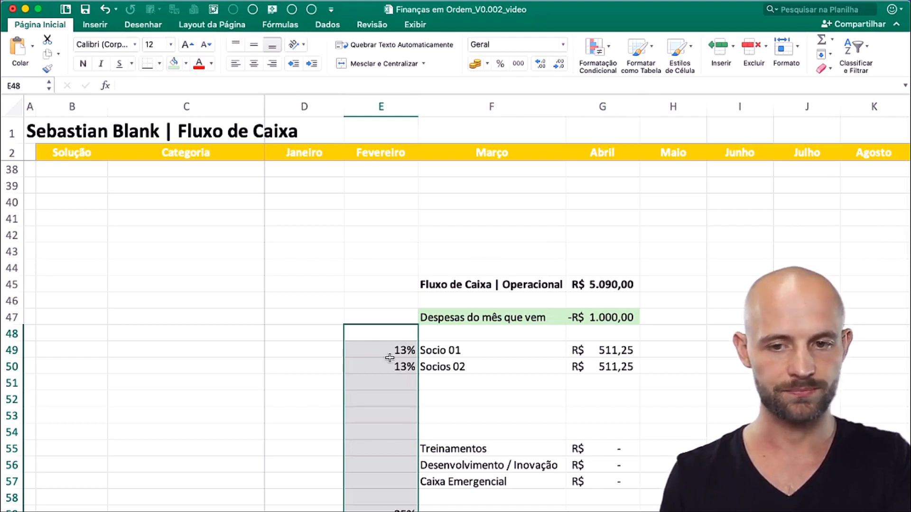
pyautogui.click(500, 392)
pyautogui.moveTo(402, 332); pyautogui.dragTo(403, 498)
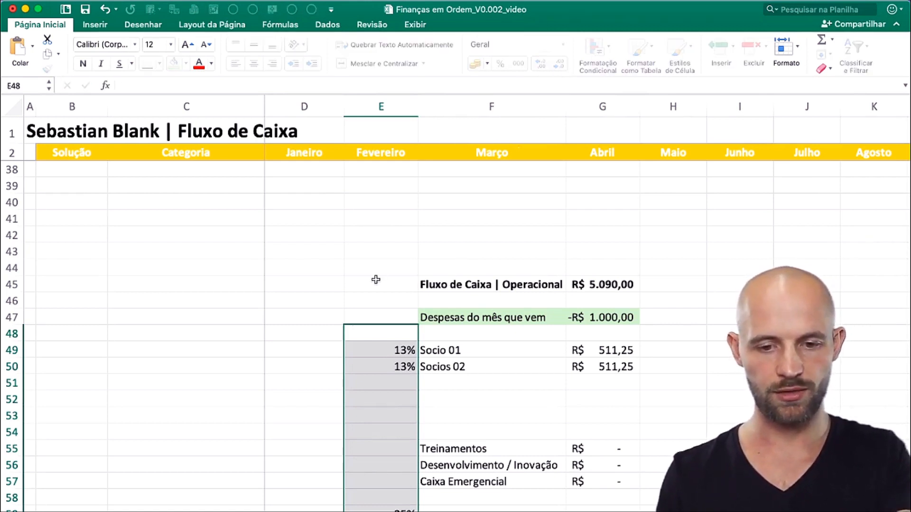
pyautogui.click(564, 44)
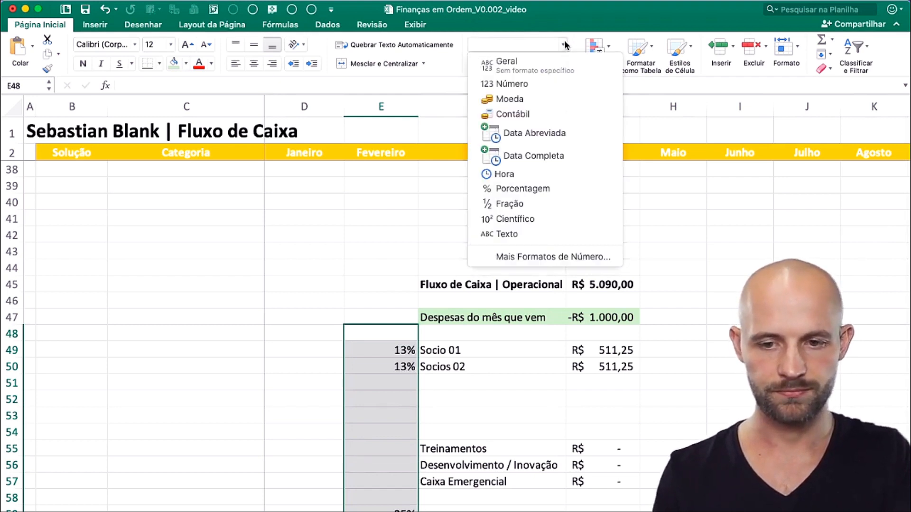
pyautogui.click(518, 254)
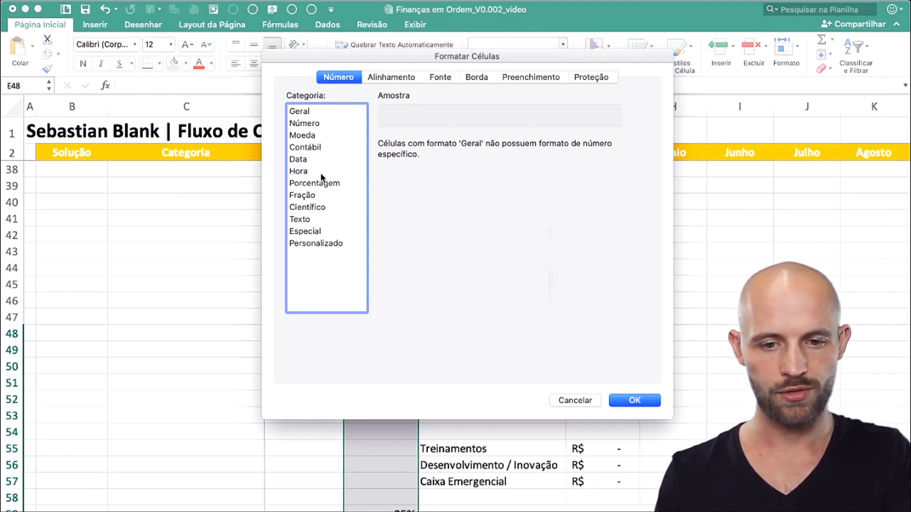
pyautogui.click(327, 184)
pyautogui.doubleClick(457, 144)
pyautogui.write('1')
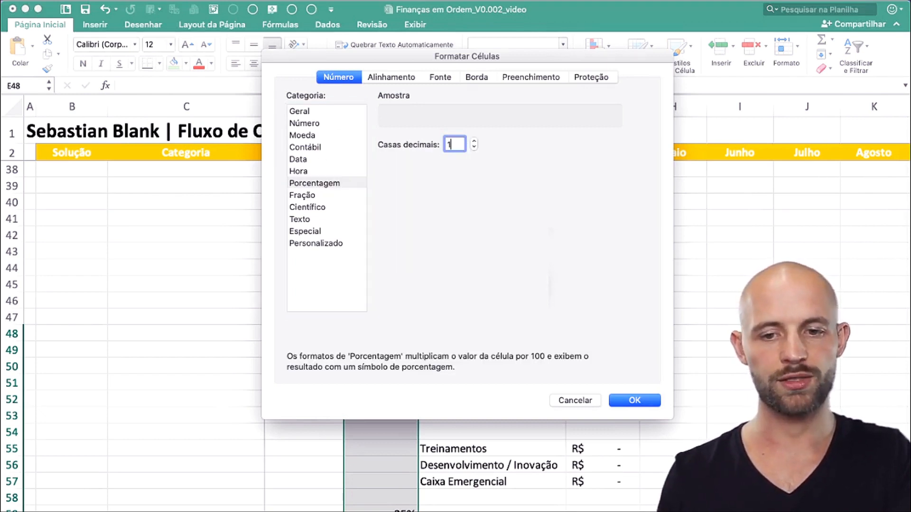
pyautogui.press('BackSpace')
pyautogui.write('2')
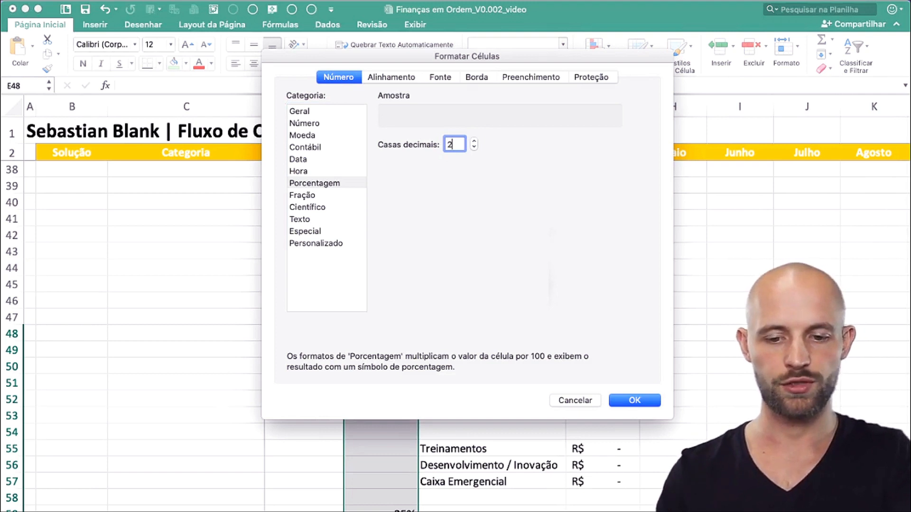
pyautogui.press('Return')
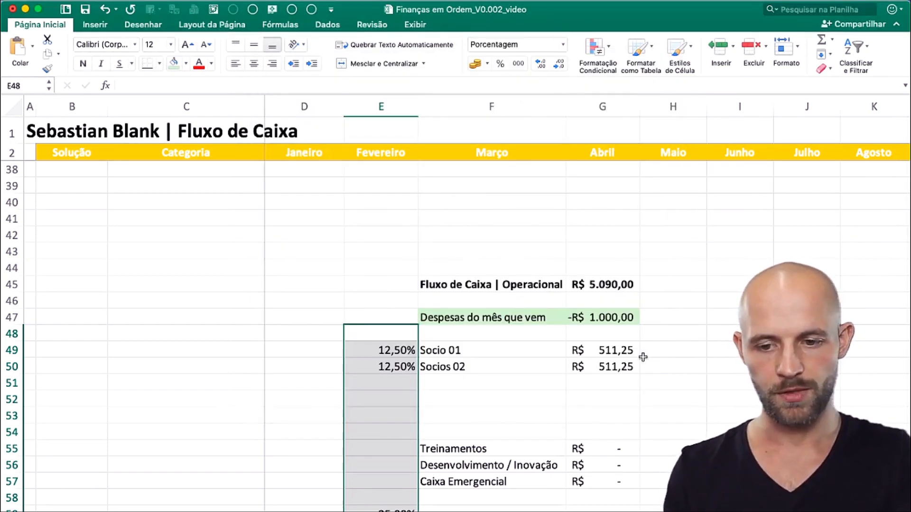
# - Set the Caixa Emergencial percentage in E57 to 20%
pyautogui.click(621, 367)
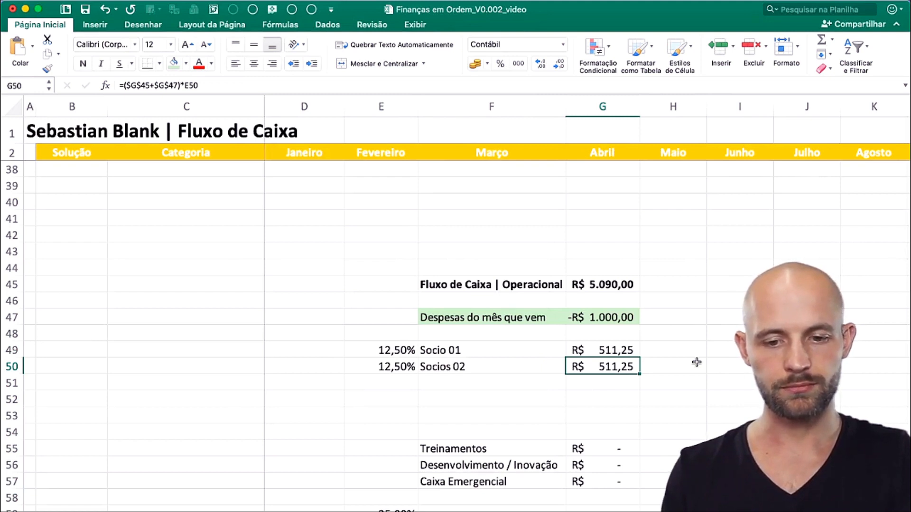
pyautogui.click(394, 448)
pyautogui.press('Down')
pyautogui.press('Down')
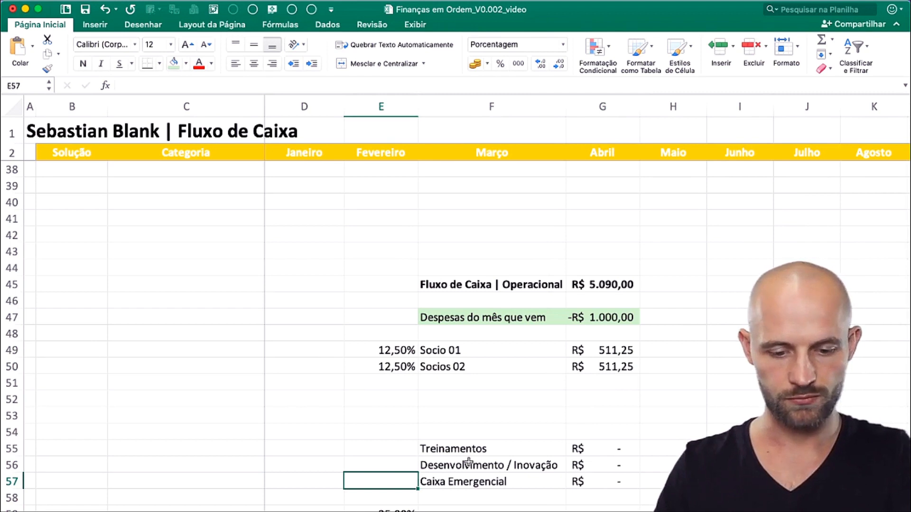
pyautogui.write('20%%')
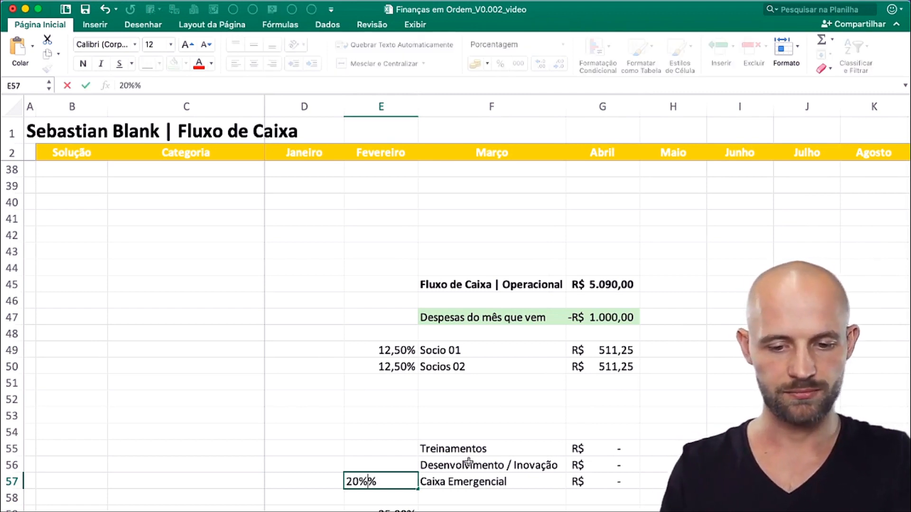
pyautogui.press('Return')
pyautogui.press('Up')
pyautogui.press('Up')
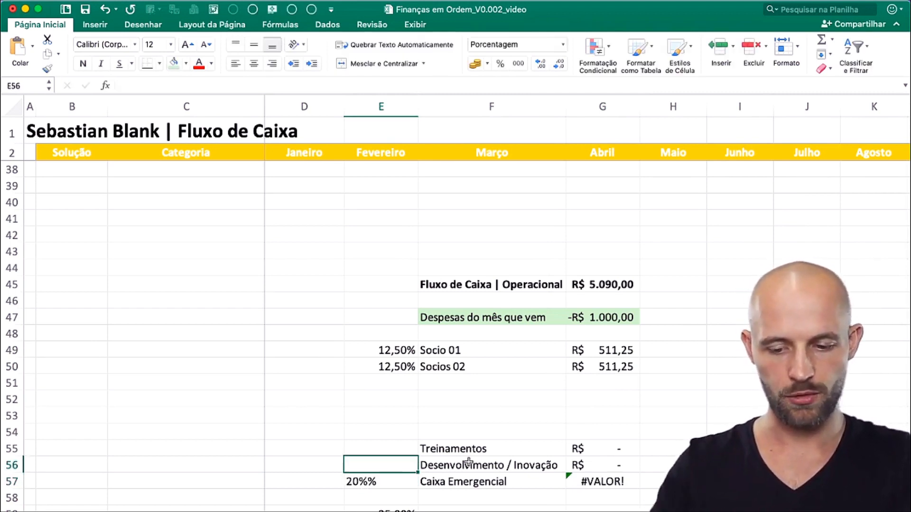
pyautogui.write('20')
pyautogui.press('Escape')
pyautogui.press('Down')
pyautogui.write('20')
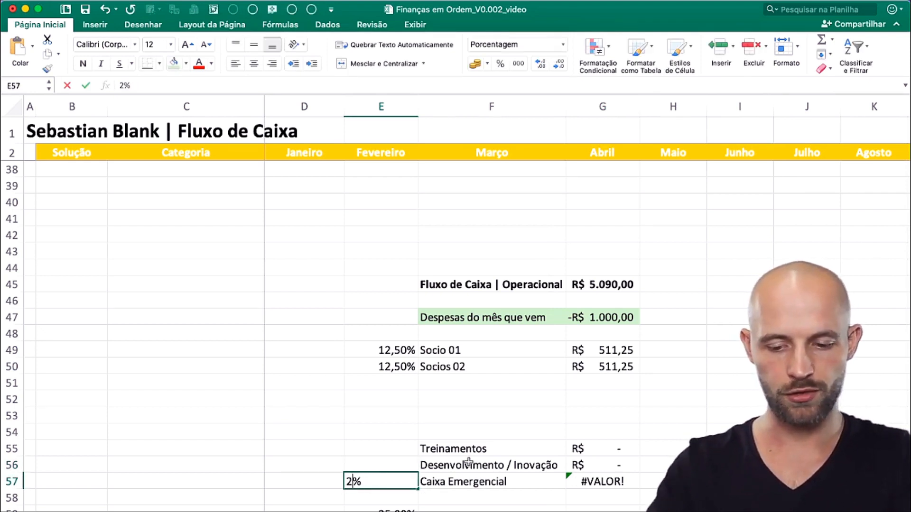
pyautogui.press('Return')
pyautogui.press('Up')
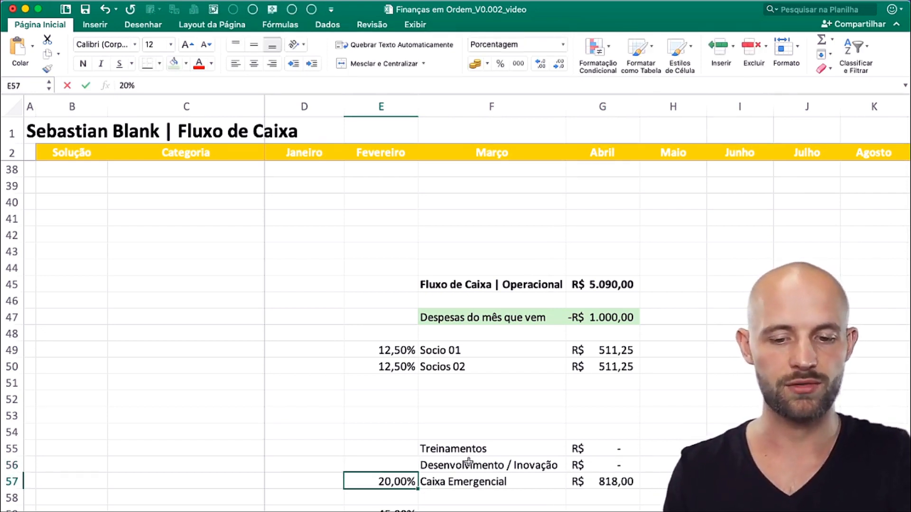
# - Set the Treinamentos percentage in E55 to 10%
pyautogui.press('Up')
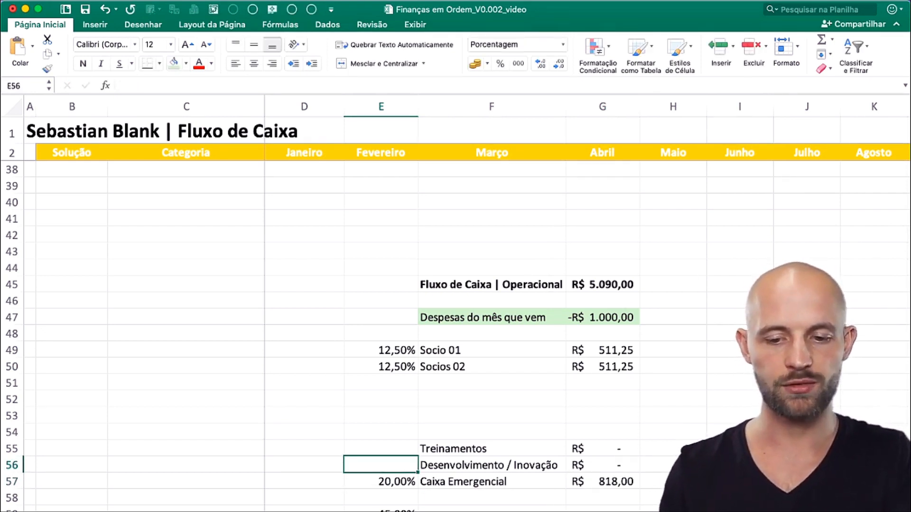
pyautogui.press('Up')
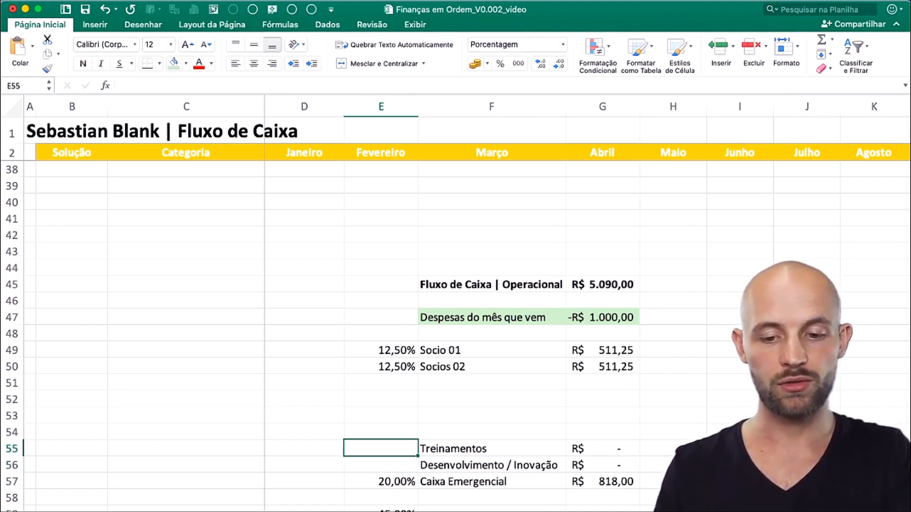
pyautogui.write('10')
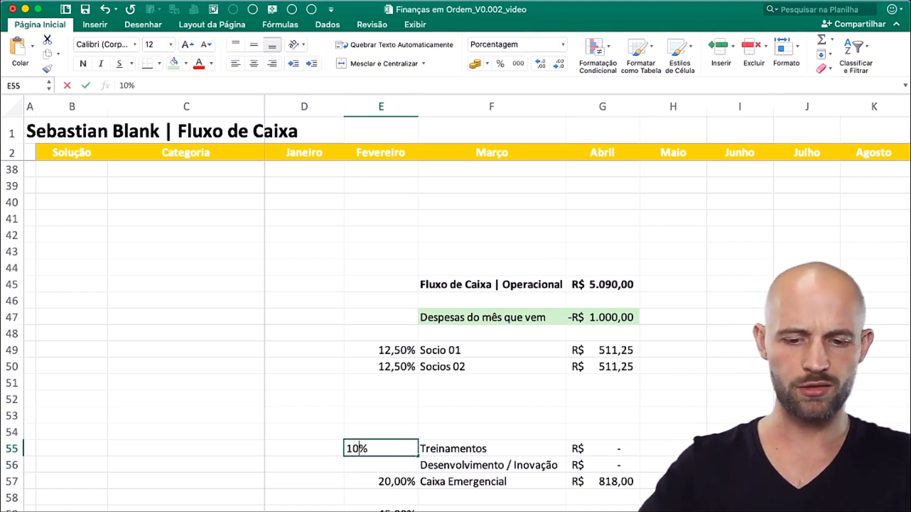
pyautogui.press('Return')
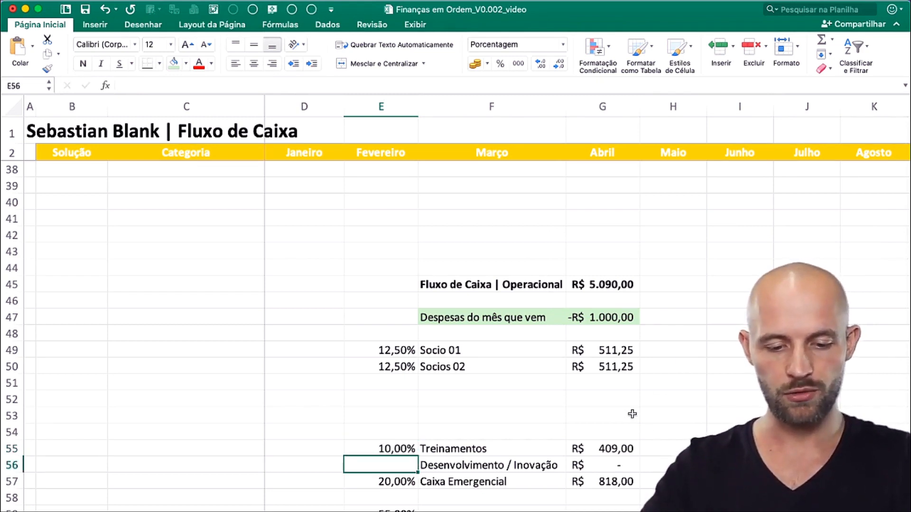
# - Set the Desenvolvimento / Inovação percentage in E56 to 55%
pyautogui.write('=1-')
pyautogui.press('Escape')
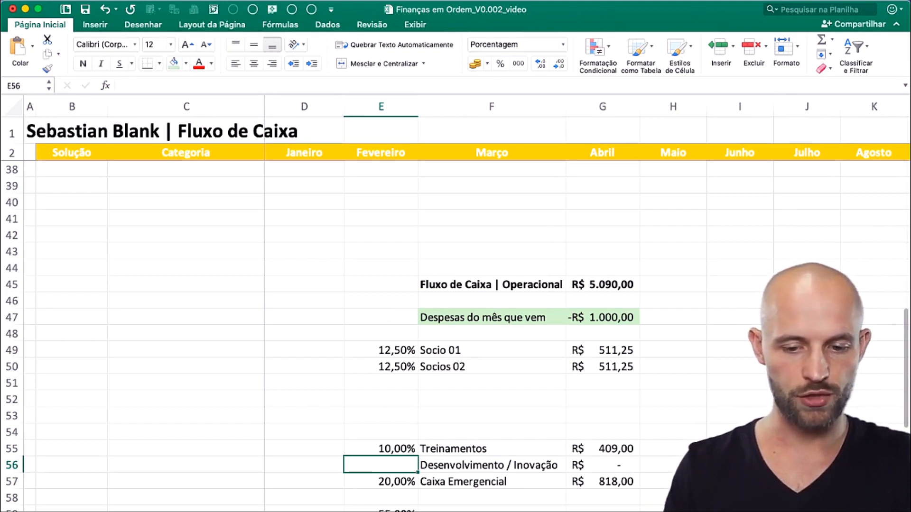
pyautogui.click(395, 511)
pyautogui.click(380, 465)
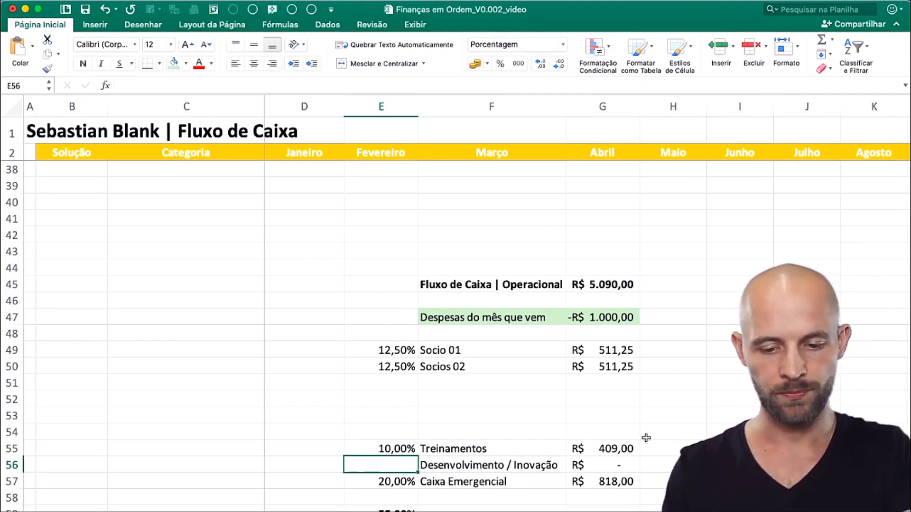
pyautogui.write('55')
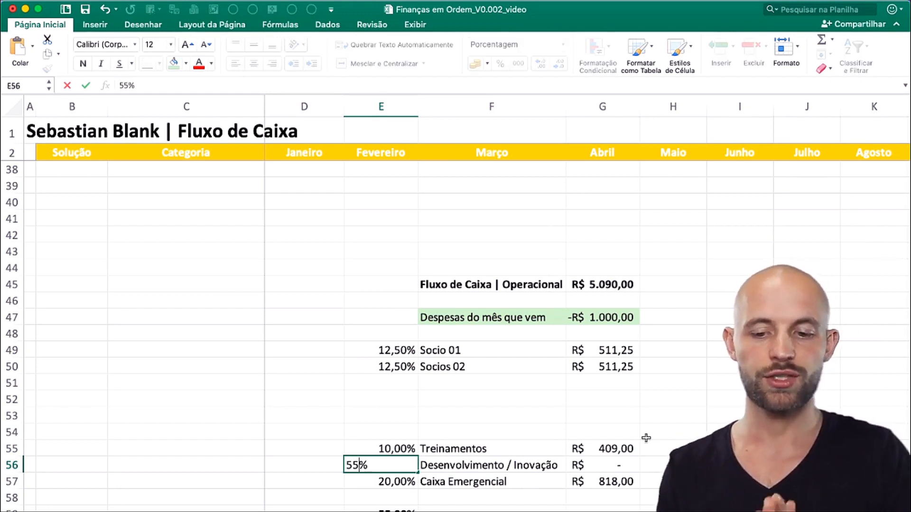
pyautogui.press('Return')
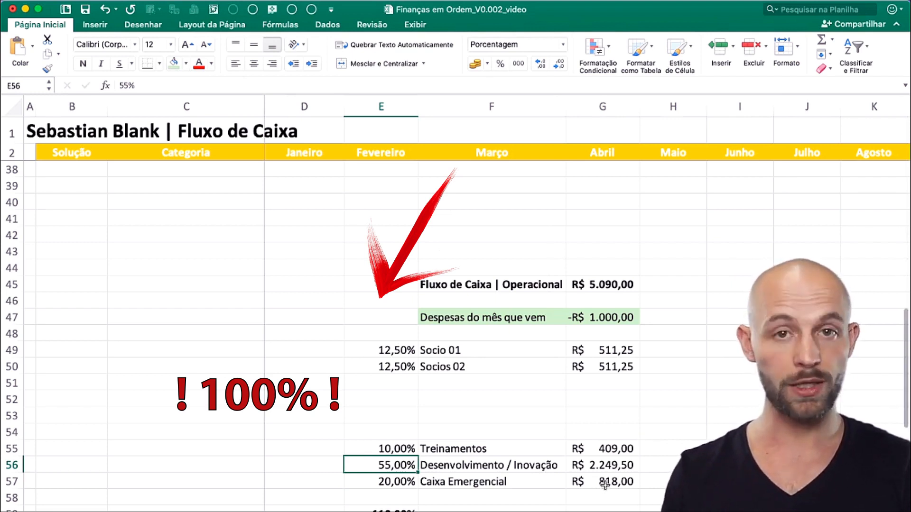
# - Set the Desenvolvimento / Inovação percentage in E56 to 45% after reviewing the percentage rows and their total
pyautogui.moveTo(605, 483); pyautogui.dragTo(359, 481)
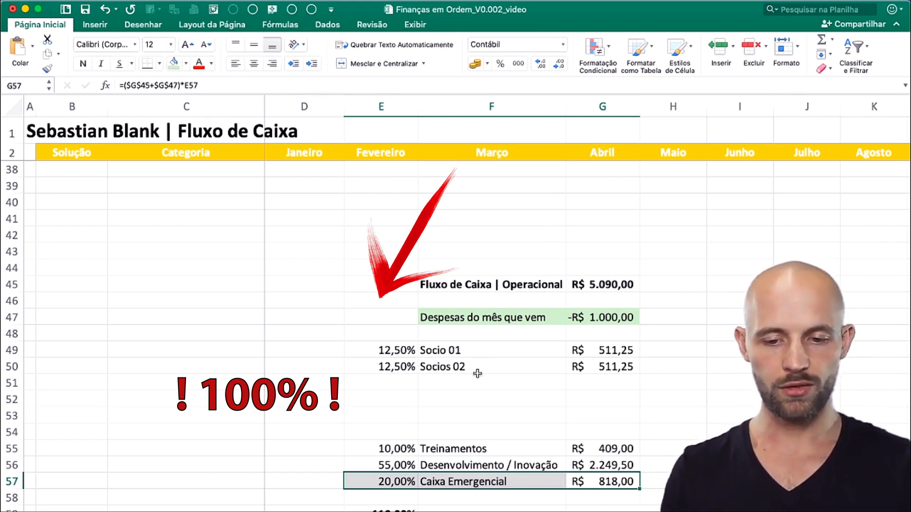
pyautogui.moveTo(376, 449); pyautogui.dragTo(612, 496)
pyautogui.click(379, 507)
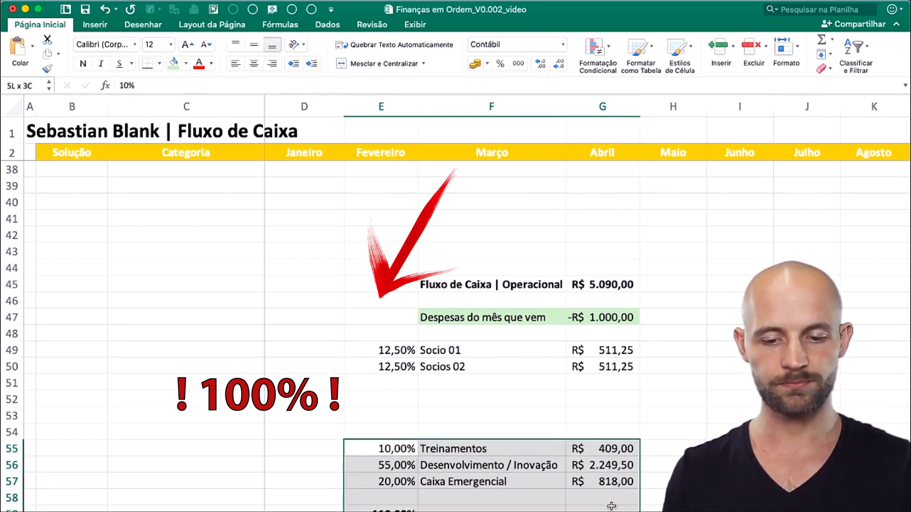
pyautogui.click(382, 466)
pyautogui.write('45')
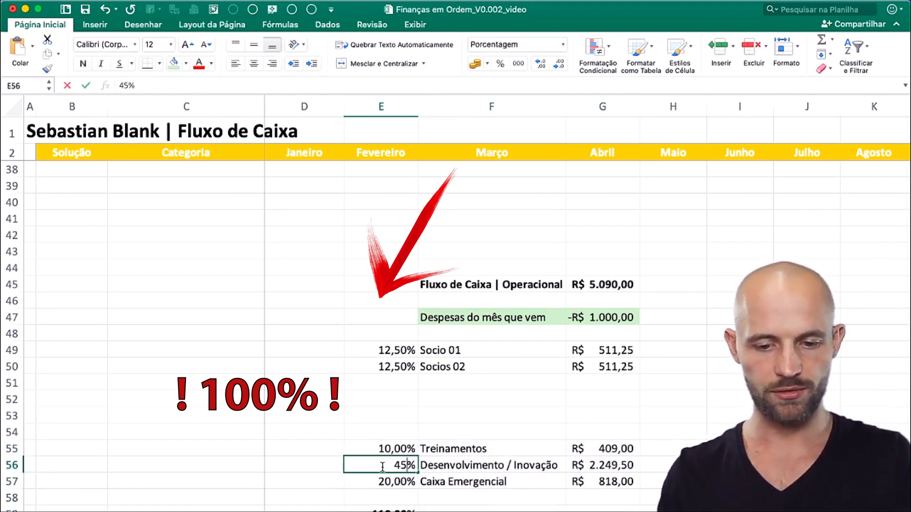
pyautogui.press('Return')
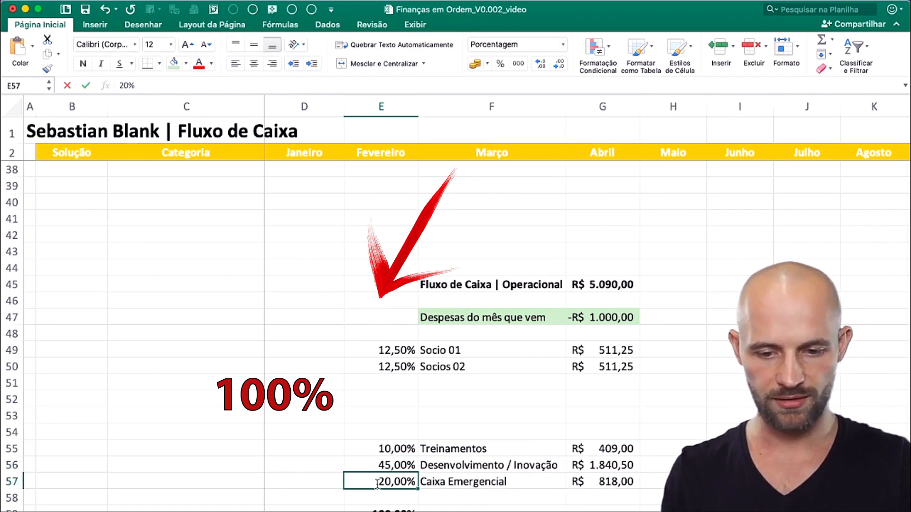
# - Review the example's percentages, operational cash flow and next month's expenses against the partner and Despesas do mês que vem rows of the main table
pyautogui.moveTo(379, 317); pyautogui.dragTo(378, 482)
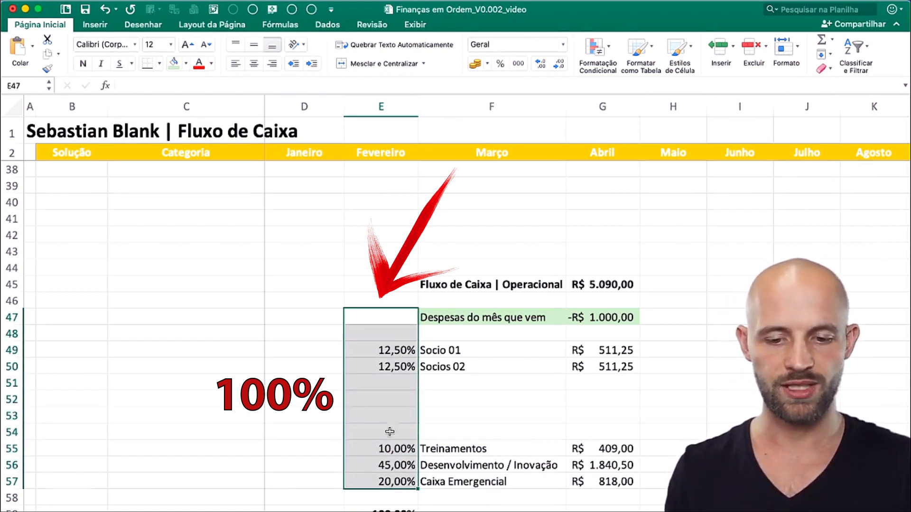
pyautogui.click(324, 460)
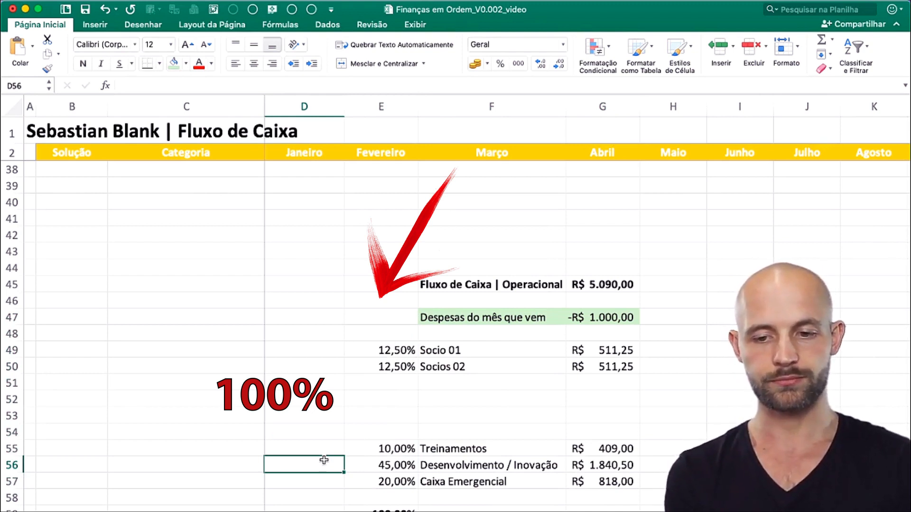
pyautogui.click(607, 280)
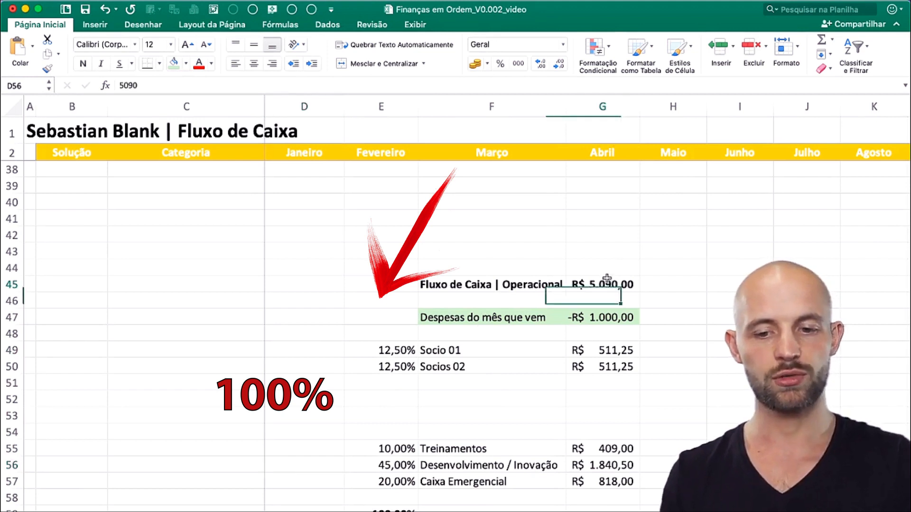
pyautogui.click(617, 316)
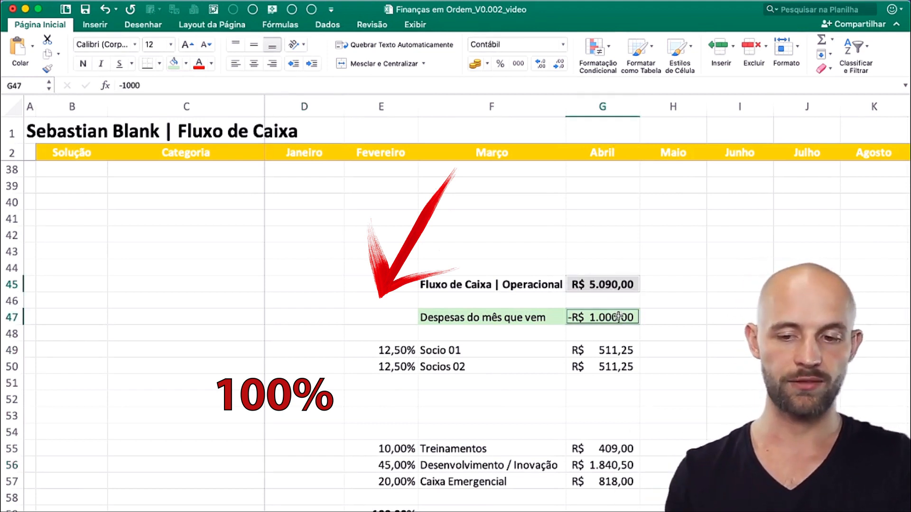
pyautogui.moveTo(382, 383); pyautogui.dragTo(382, 510)
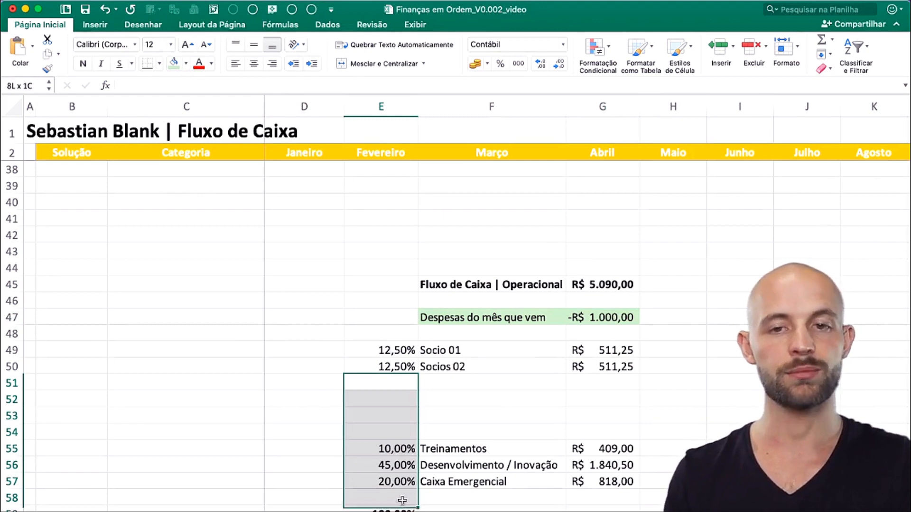
pyautogui.click(363, 245)
pyautogui.scroll(10, 363, 244)
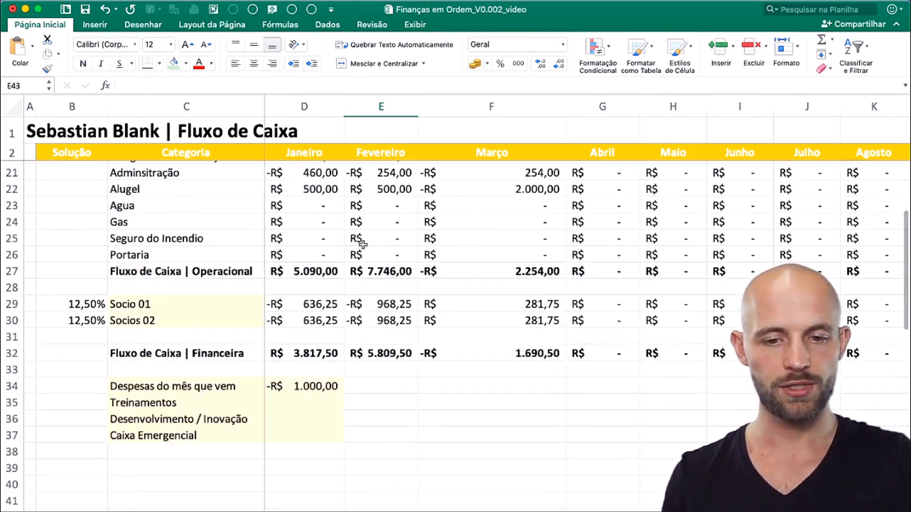
pyautogui.scroll(-5, 363, 245)
pyautogui.scroll(-1, 363, 245)
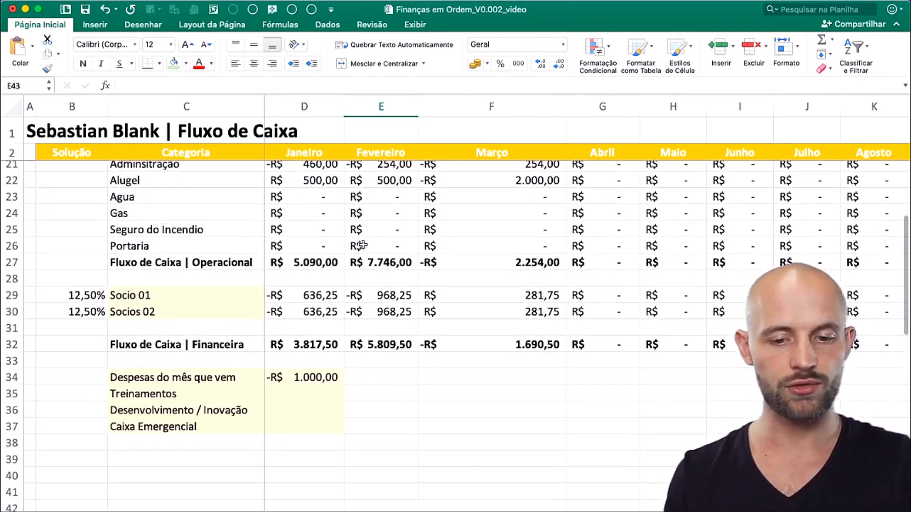
pyautogui.scroll(2, 358, 242)
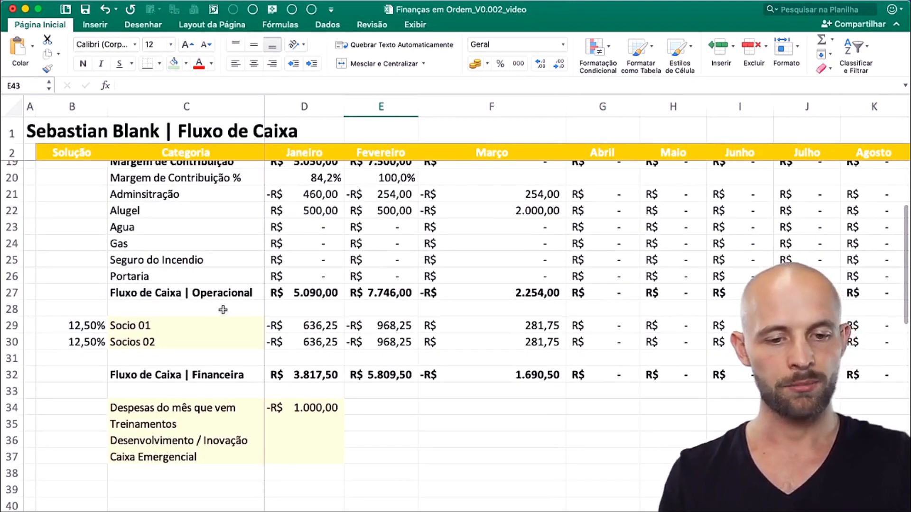
pyautogui.moveTo(72, 326); pyautogui.dragTo(414, 349)
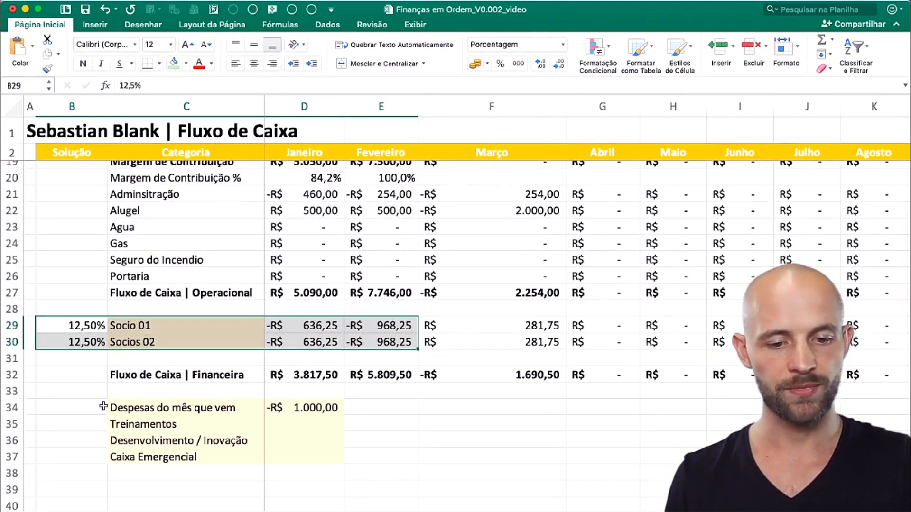
pyautogui.moveTo(87, 408); pyautogui.dragTo(338, 411)
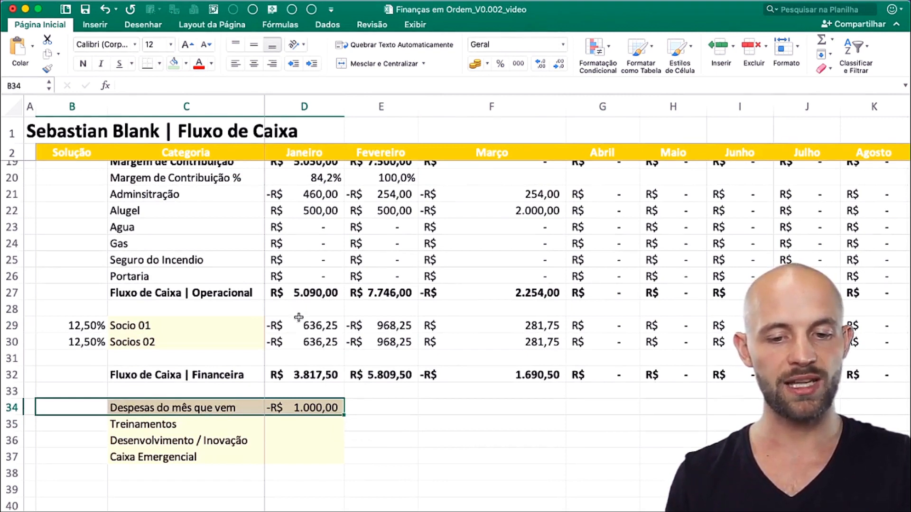
# - Clear the Socio 01 and Socios 02 amounts from Janeiro through Dezembro in D29:O30
pyautogui.moveTo(299, 326); pyautogui.dragTo(384, 347)
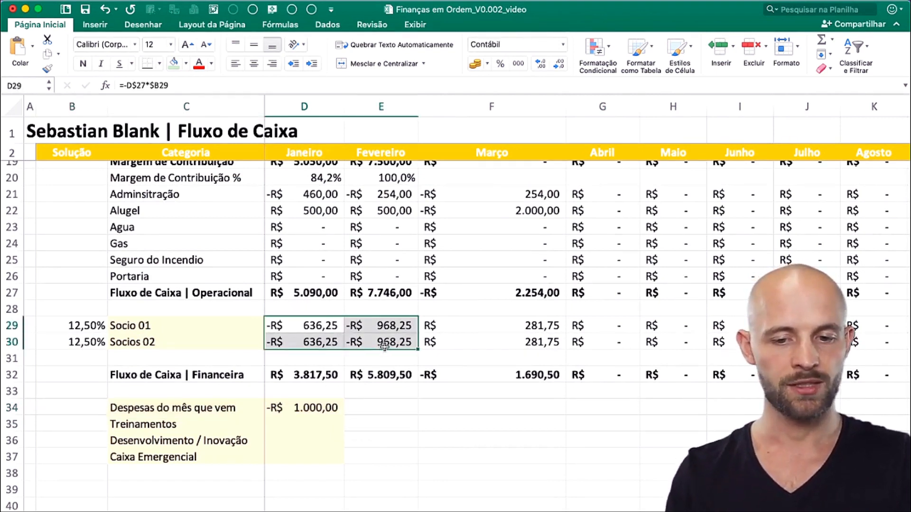
pyautogui.hotkey('shift', 'Right')
pyautogui.hotkey('shift', 'Right')
pyautogui.hotkey('shift', 'Right')
pyautogui.hotkey('shift', 'Right')
pyautogui.hotkey('shift', 'Right')
pyautogui.hotkey('shift', 'Right')
pyautogui.hotkey('shift', 'Right')
pyautogui.hotkey('shift', 'Right')
pyautogui.hotkey('shift', 'Right')
pyautogui.hotkey('shift', 'Right')
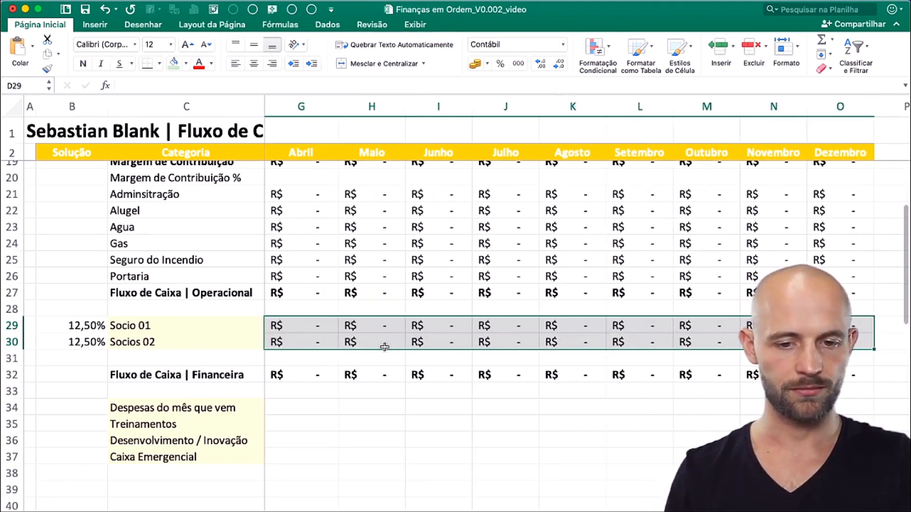
# - Enter the Socio 01 formula for Janeiro in D29 as =(D27+D34)*B29
pyautogui.write('=')
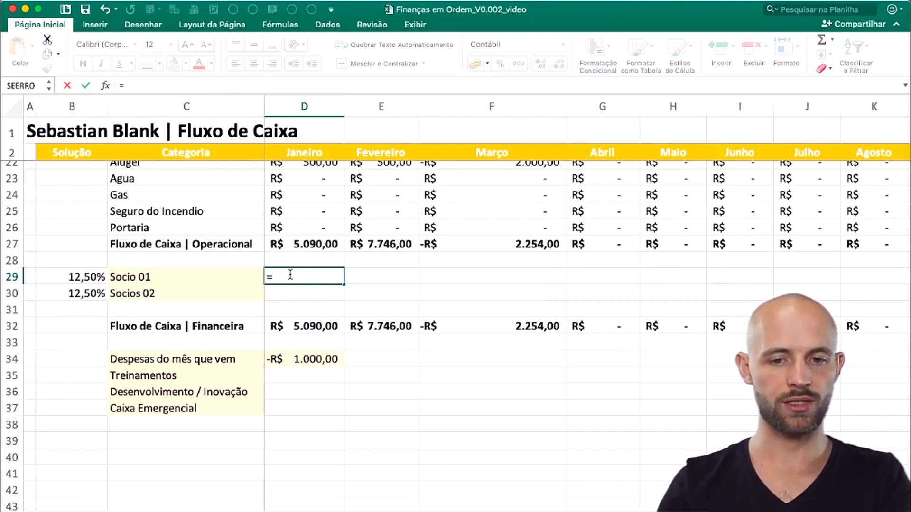
pyautogui.write('(')
pyautogui.press('Up')
pyautogui.press('Up')
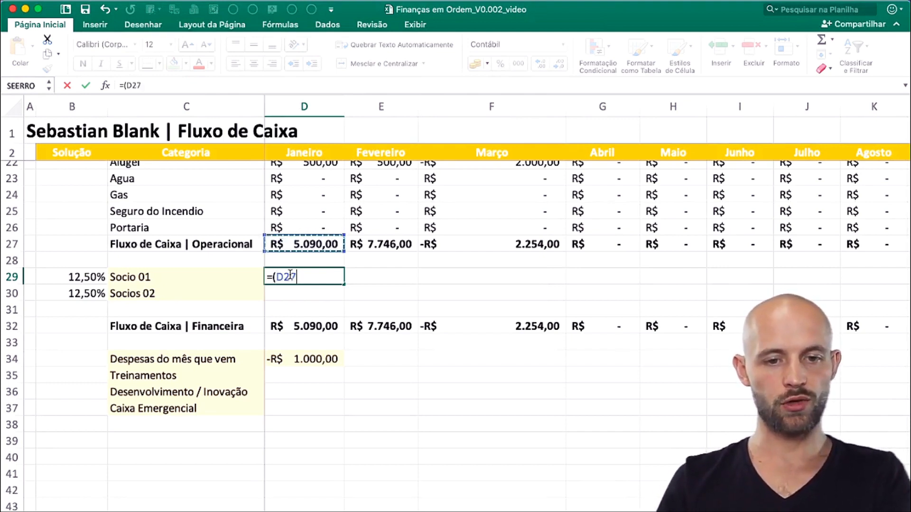
pyautogui.write('+')
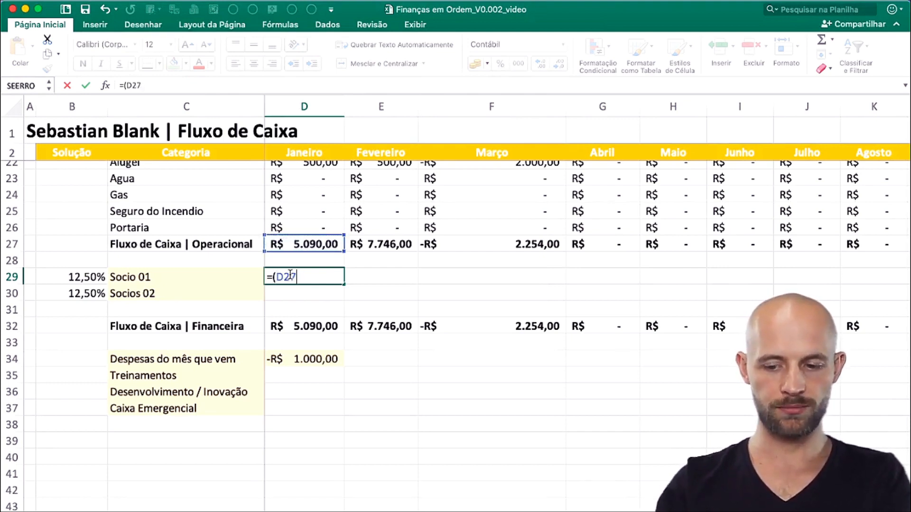
pyautogui.click(310, 357)
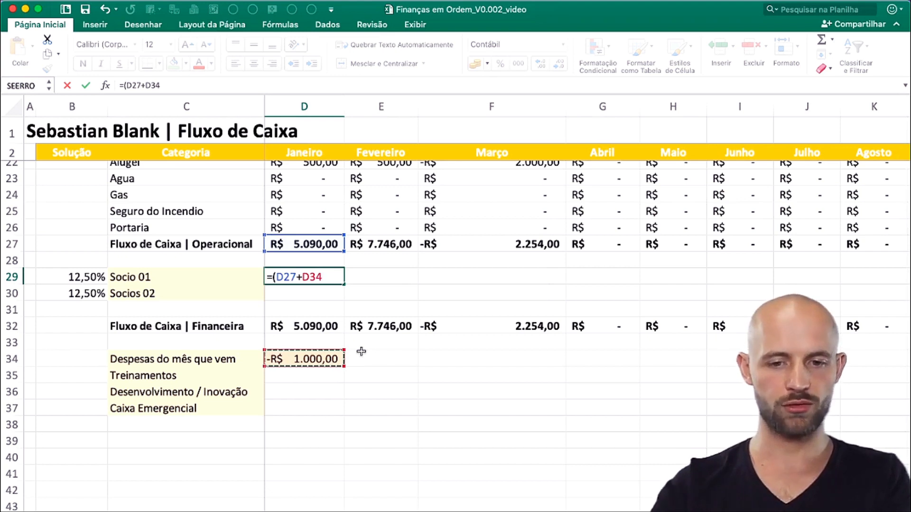
pyautogui.write(')')
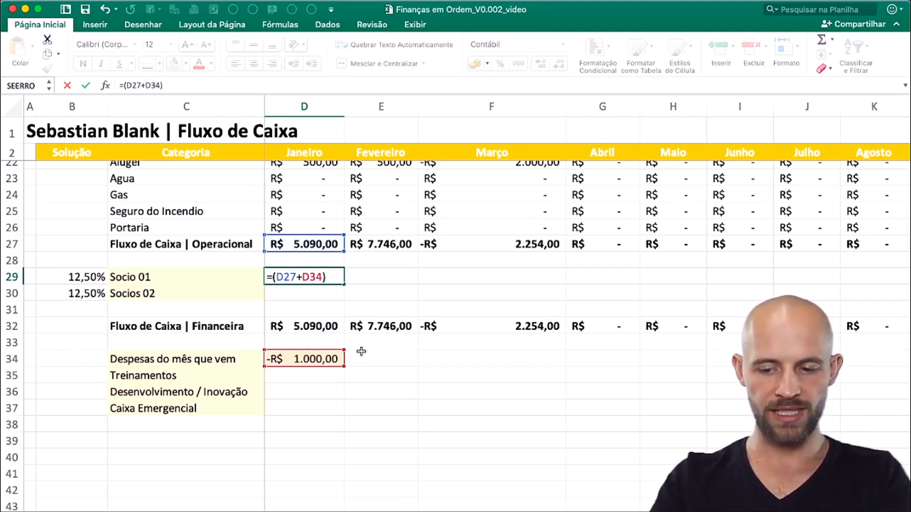
pyautogui.write('*')
pyautogui.click(71, 270)
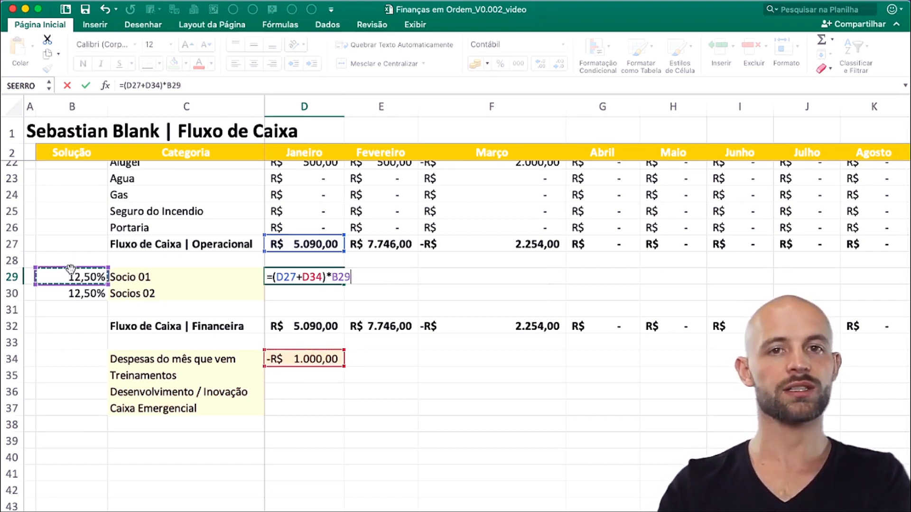
# - Lock the D29 formula's references so it reads =(D$27+D$34)*$B29
pyautogui.click(280, 275)
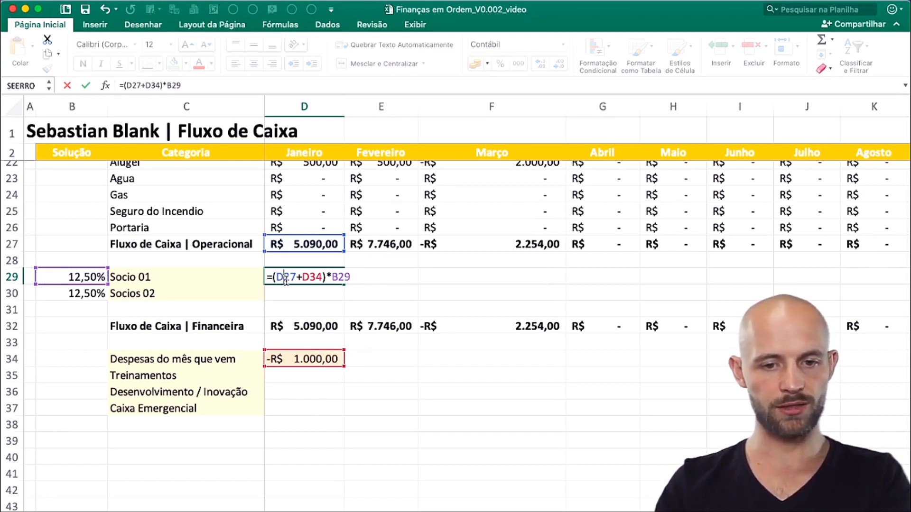
pyautogui.write('$')
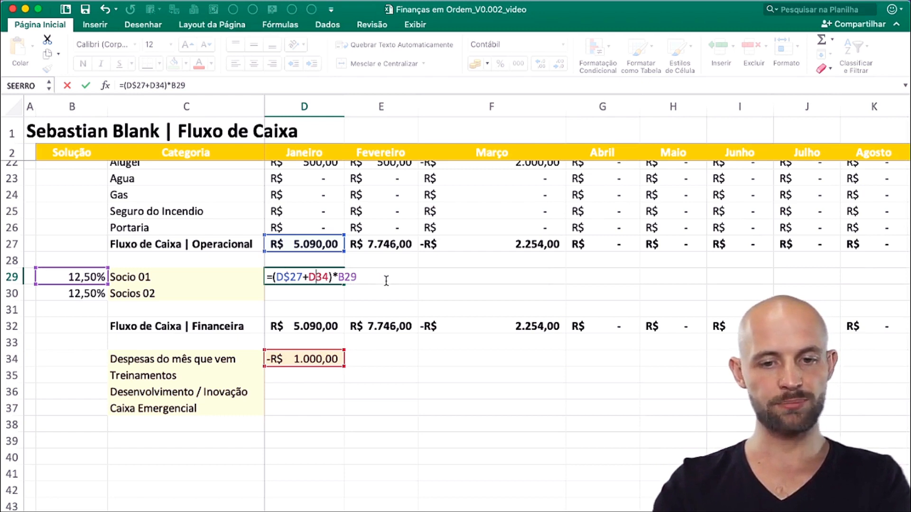
pyautogui.write('$')
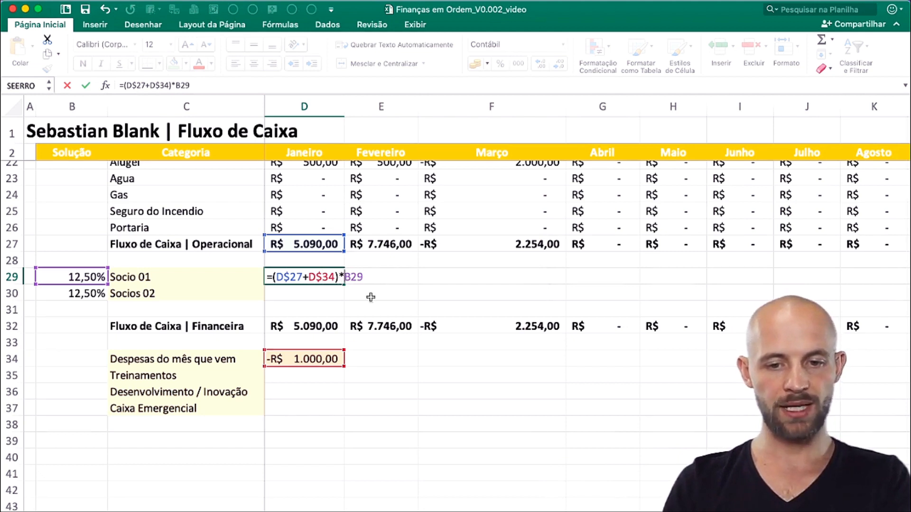
pyautogui.write('$')
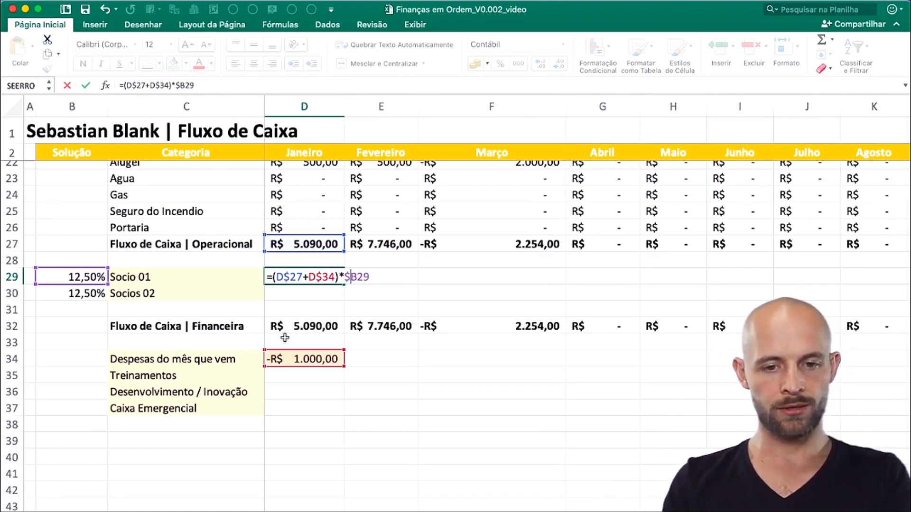
pyautogui.hotkey('ctrl', 'Return')
pyautogui.press('super+c')
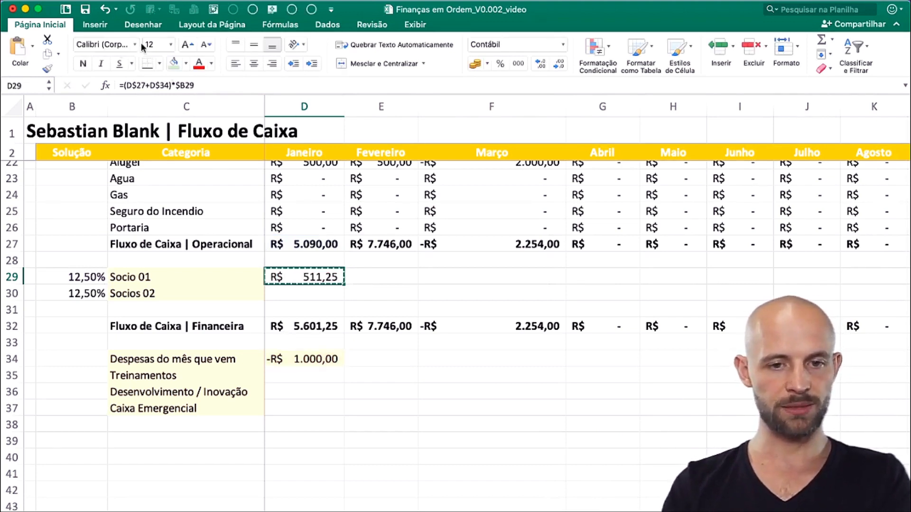
# - Make the Socio 01 amount in D29 negative with the formula =-(D$27+D$34)*$B29
pyautogui.click(124, 85)
pyautogui.write('-')
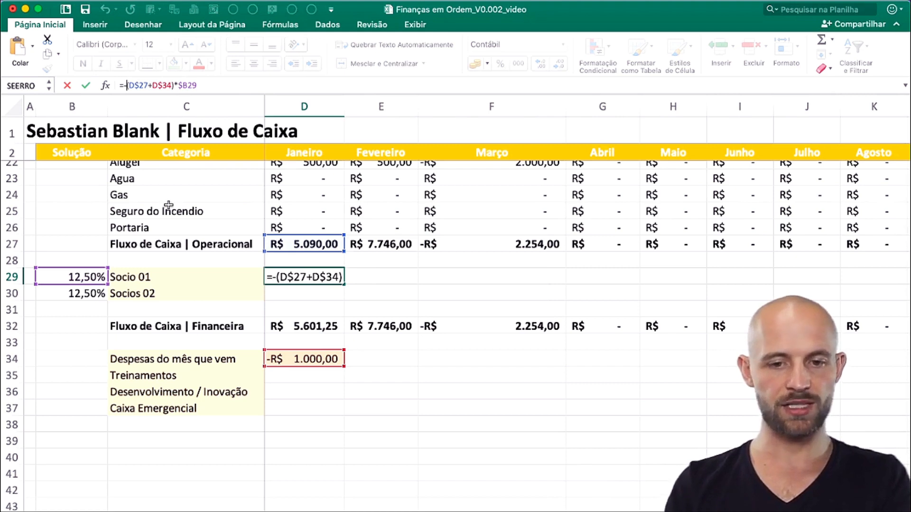
pyautogui.hotkey('ctrl', 'Return')
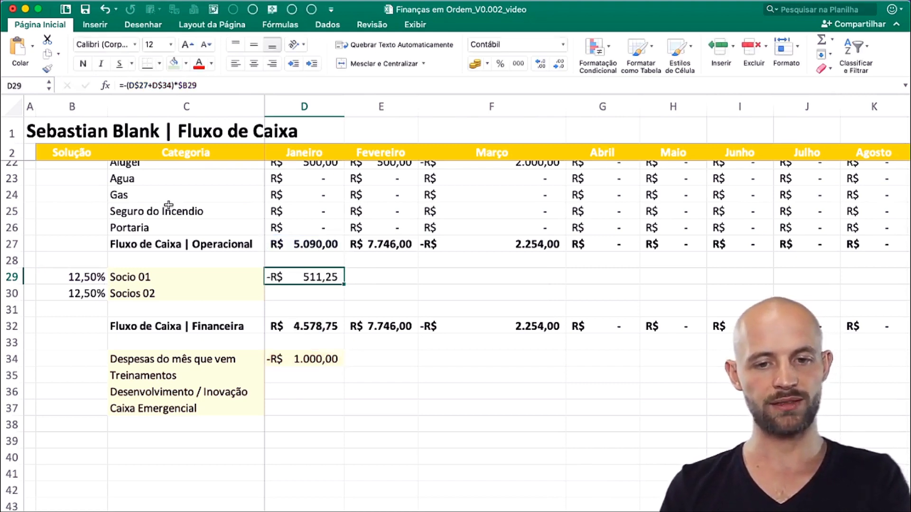
# - Copy the D29 formula to Socios 02 in D30 and to the Treinamentos through Caixa Emergencial cells D35:D37
pyautogui.press('super+c')
pyautogui.press('Down')
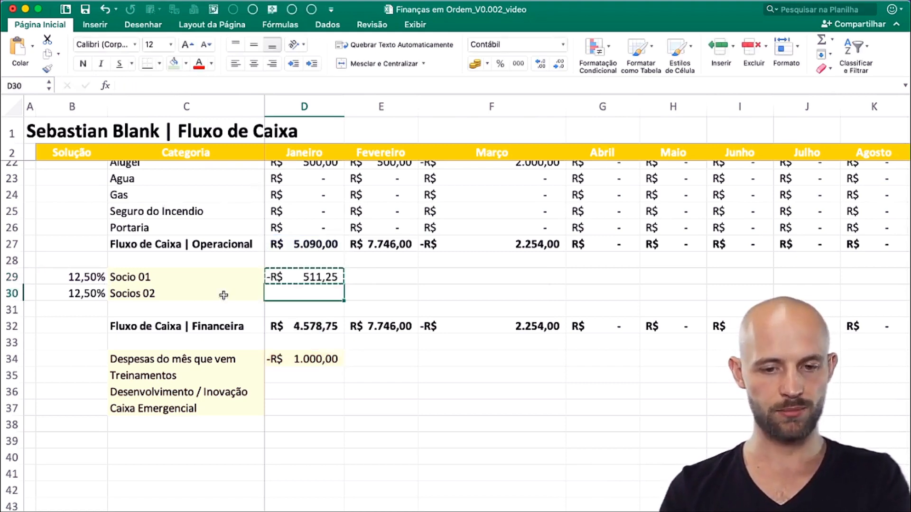
pyautogui.press('super+v')
pyautogui.moveTo(309, 377); pyautogui.dragTo(311, 408)
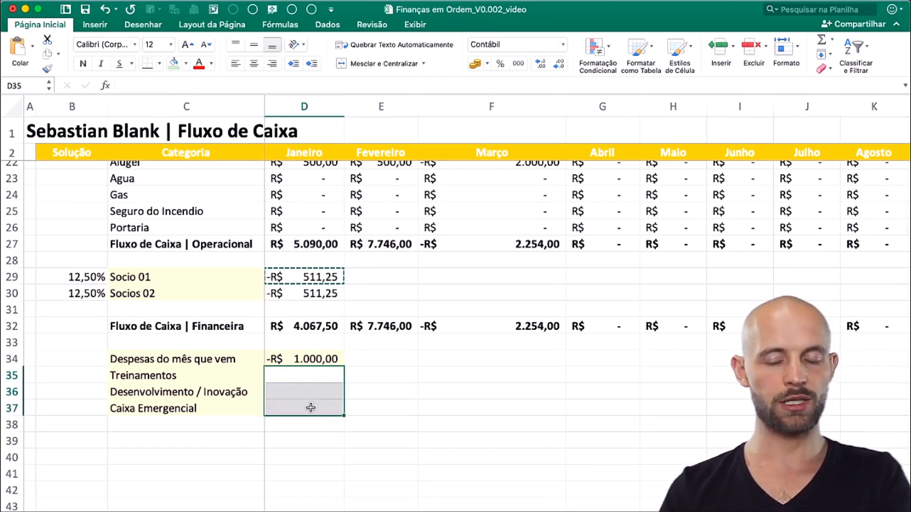
pyautogui.press('super+v')
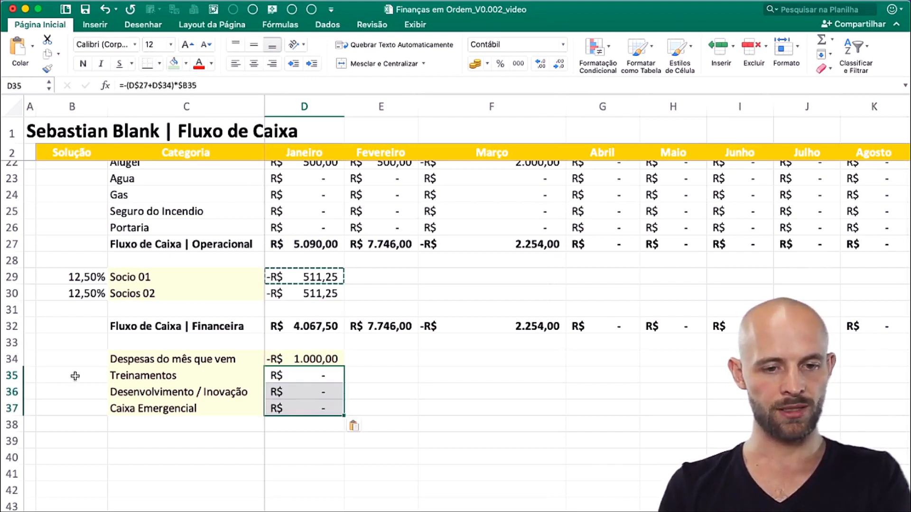
# - Set the percentages in B35:B37 to 10% for Treinamentos, 45% for Desenvolvimento / Inovação and 20% for Caixa Emergencial
pyautogui.click(85, 376)
pyautogui.write('10%')
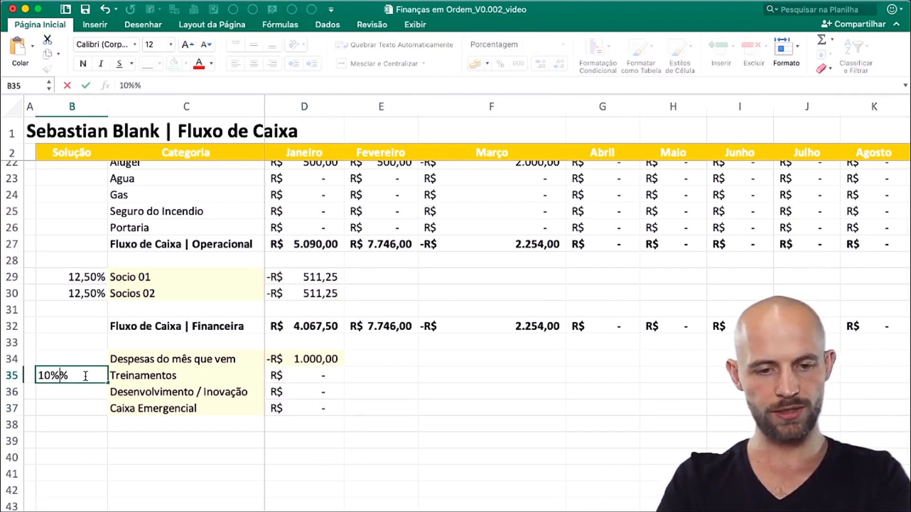
pyautogui.press('Return')
pyautogui.press('Up')
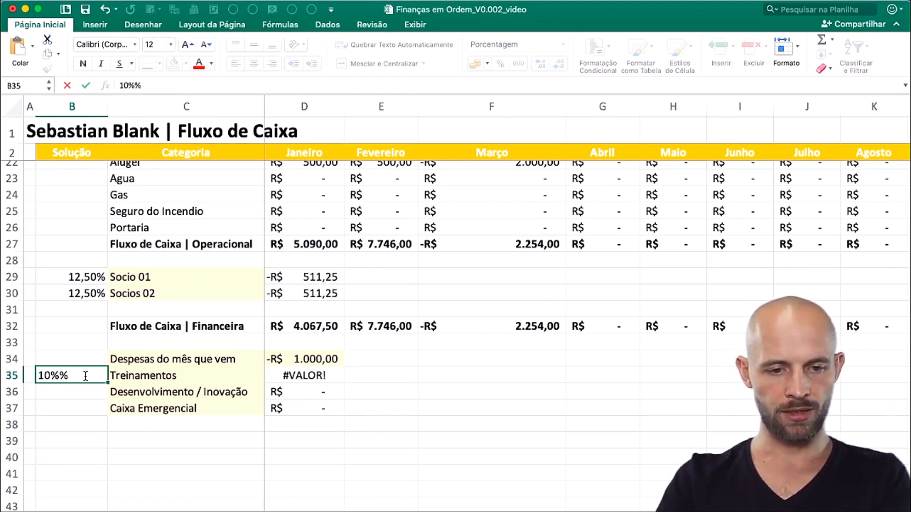
pyautogui.write('10')
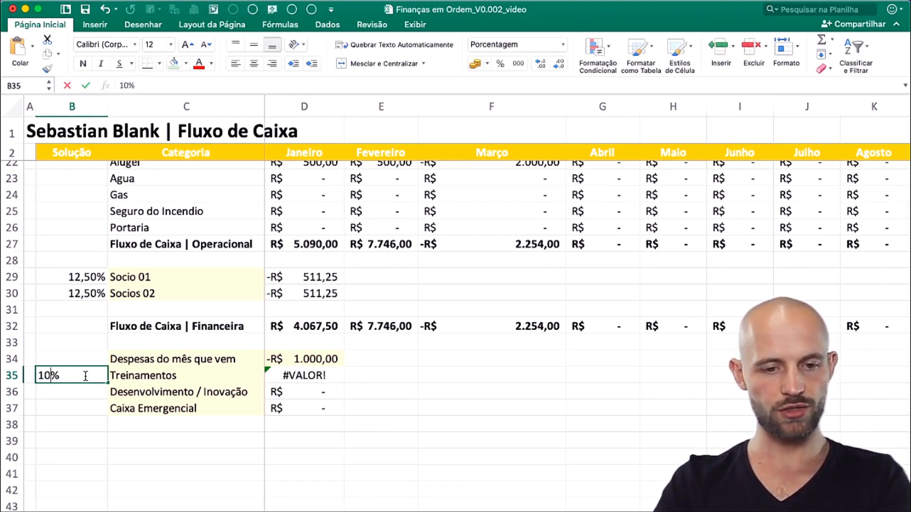
pyautogui.press('Return')
pyautogui.write('45')
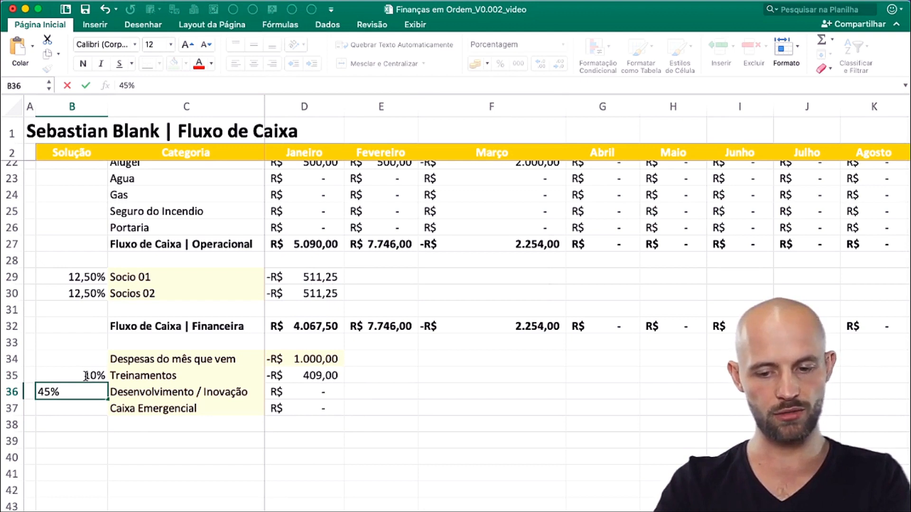
pyautogui.press('Return')
pyautogui.write('20')
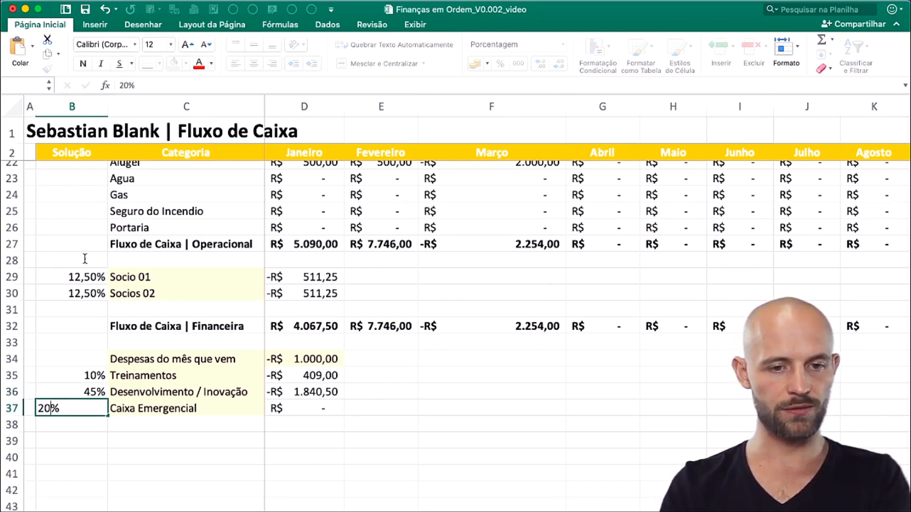
pyautogui.press('Return')
pyautogui.moveTo(85, 259); pyautogui.dragTo(79, 422)
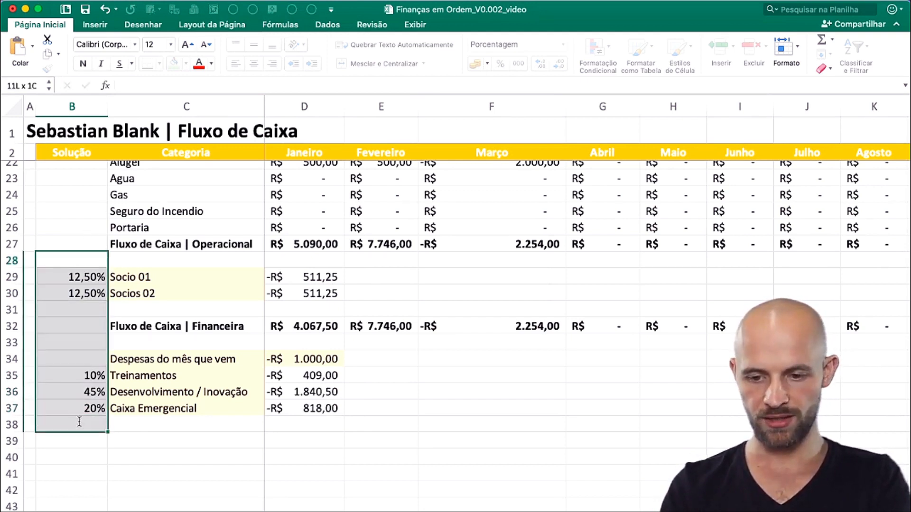
# - Add the label CROSSCHECK in C39, below the Caixa Emergencial row
pyautogui.click(143, 444)
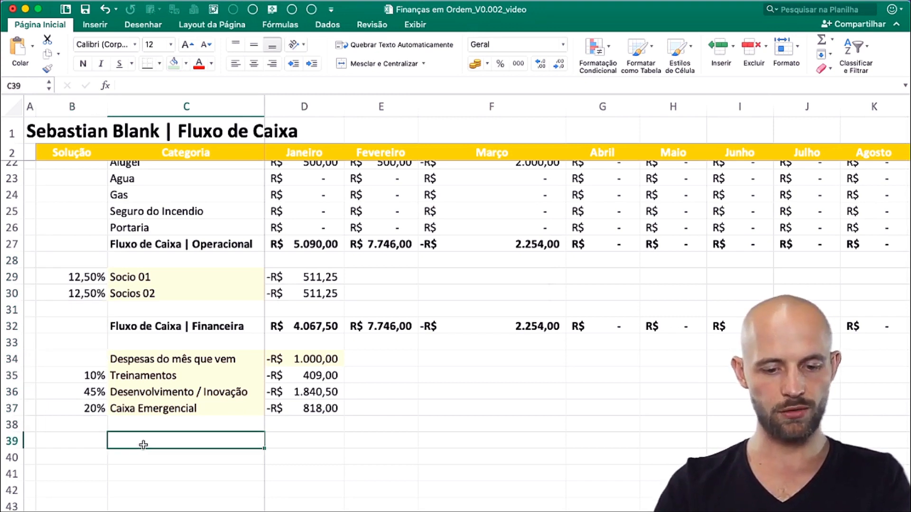
pyautogui.write('CROC')
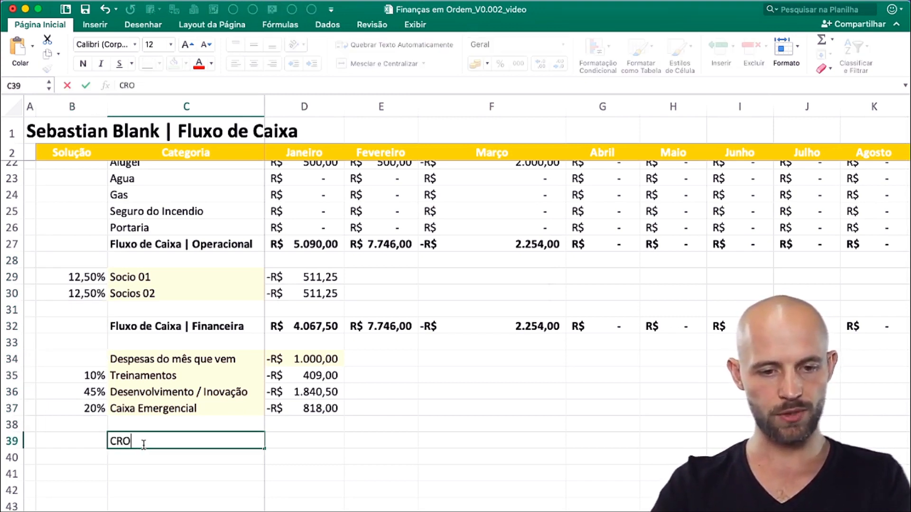
pyautogui.press('BackSpace')
pyautogui.write('OSS')
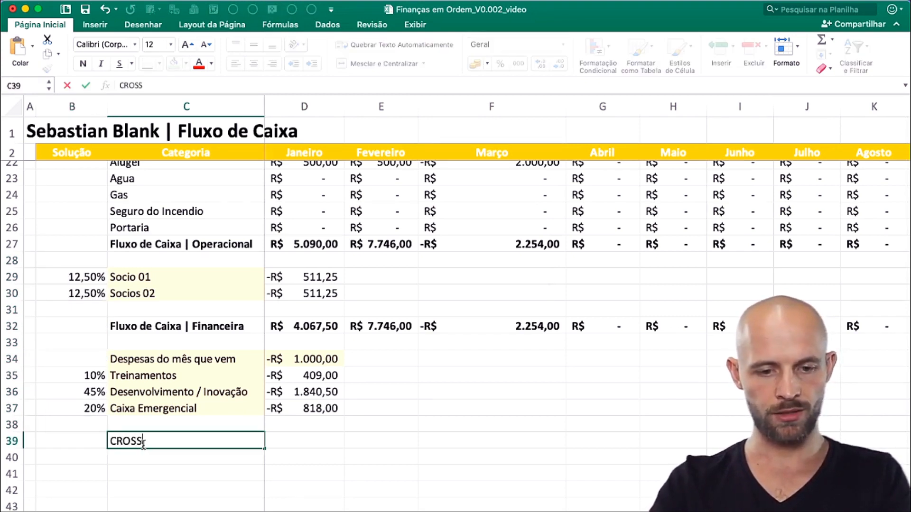
pyautogui.write('CHECK')
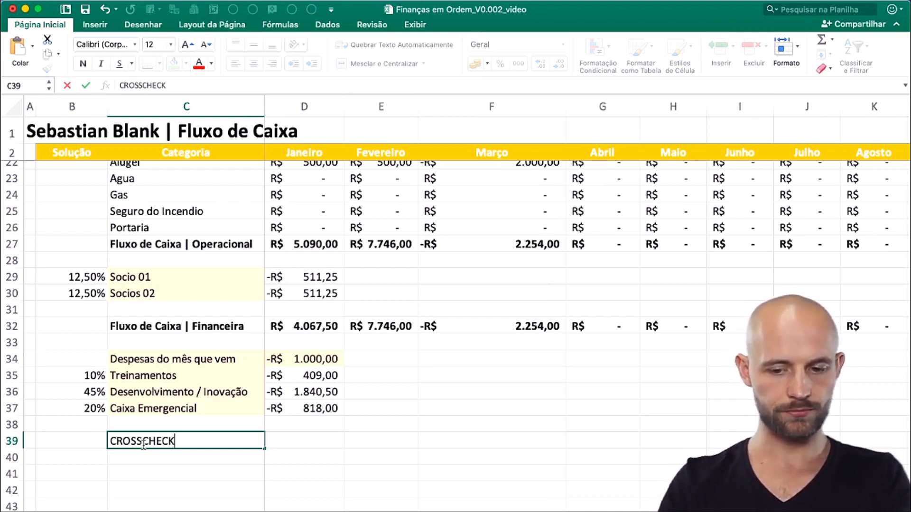
# - Total the distribution percentages in B39 with a SOMA formula over B29:B38
pyautogui.press('Left')
pyautogui.write('=SUM')
pyautogui.press('BackSpace')
pyautogui.press('BackSpace')
pyautogui.press('BackSpace')
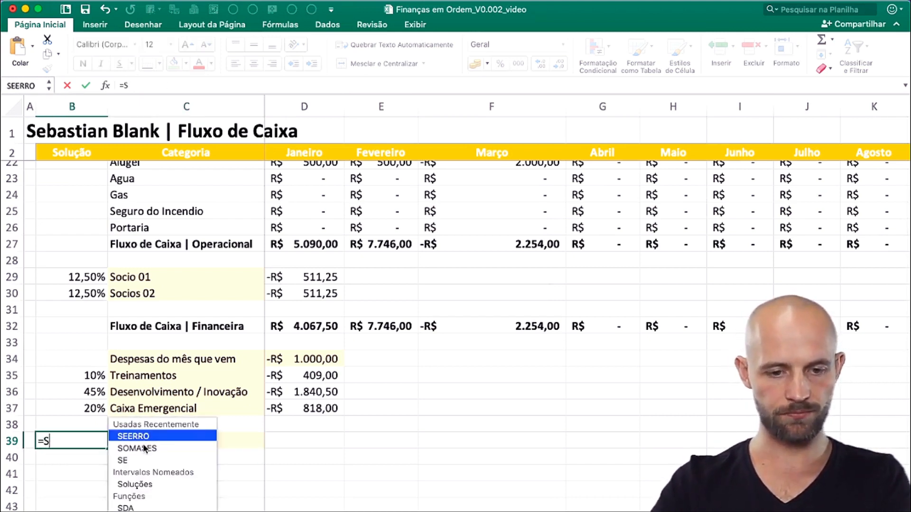
pyautogui.write('OMA(')
pyautogui.press('Up')
pyautogui.hotkey('shift', 'Up')
pyautogui.hotkey('shift', 'Up')
pyautogui.hotkey('shift', 'Up')
pyautogui.hotkey('shift', 'Up')
pyautogui.hotkey('shift', 'Up')
pyautogui.hotkey('shift', 'Up')
pyautogui.hotkey('shift', 'Up')
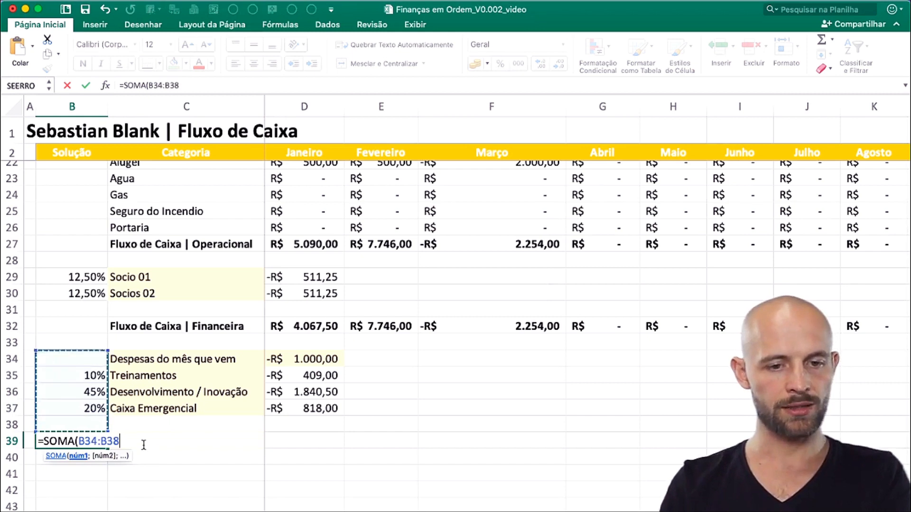
pyautogui.hotkey('shift', 'Up')
pyautogui.hotkey('shift', 'Up')
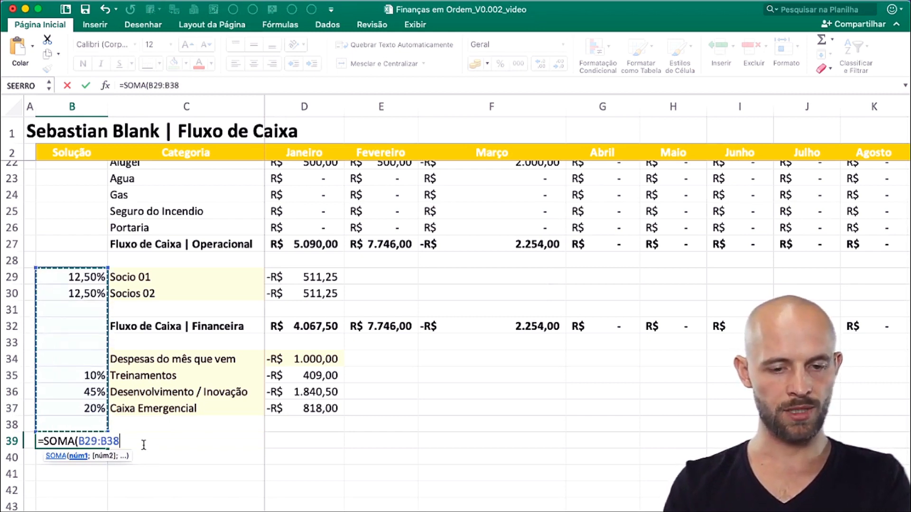
pyautogui.press('Return')
# - Total the January distribution amounts in D39 of the CROSSCHECK row with =SOMA(D29:D30;D34:D37)
pyautogui.press('Up')
pyautogui.press('Right')
pyautogui.press('Right')
pyautogui.press('Right')
pyautogui.press('Left')
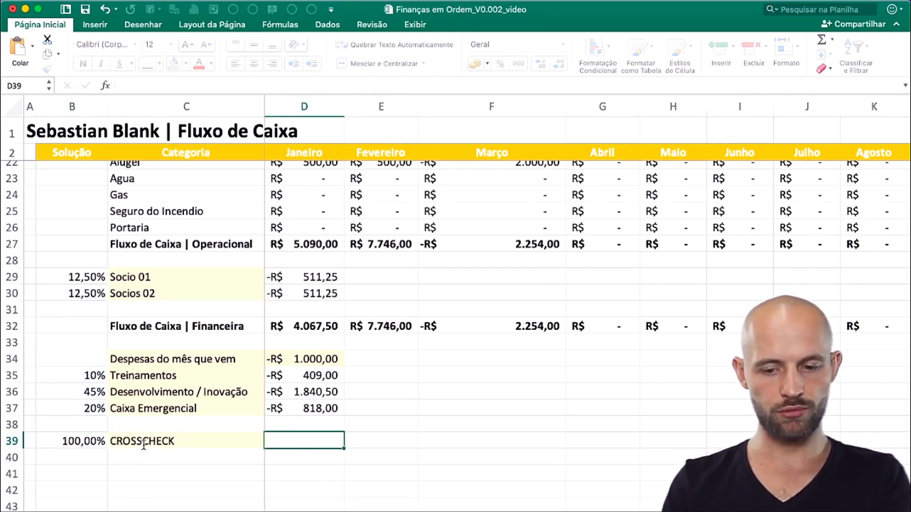
pyautogui.write('=')
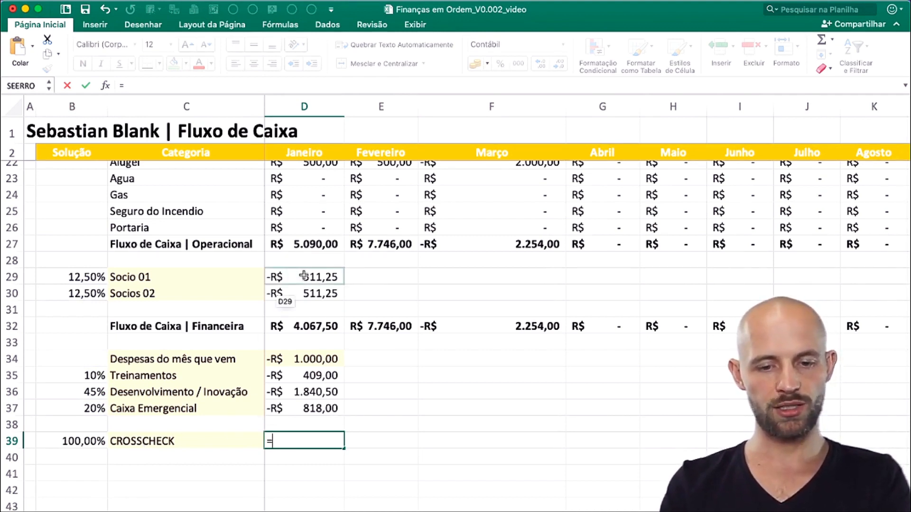
pyautogui.write('soma(')
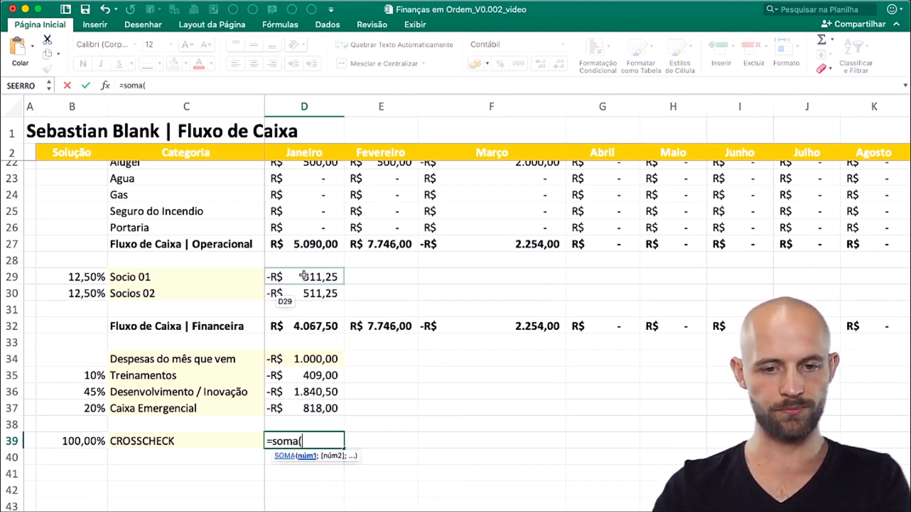
pyautogui.moveTo(303, 276); pyautogui.dragTo(307, 294)
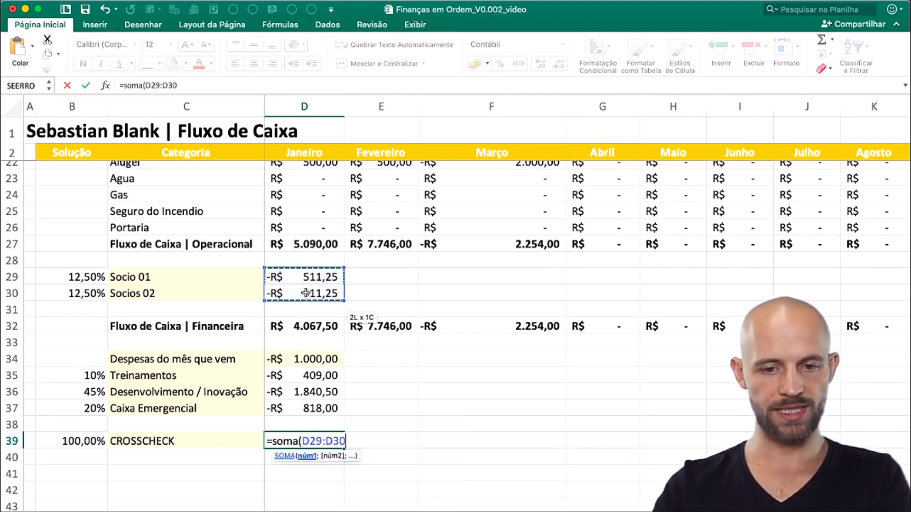
pyautogui.write(';')
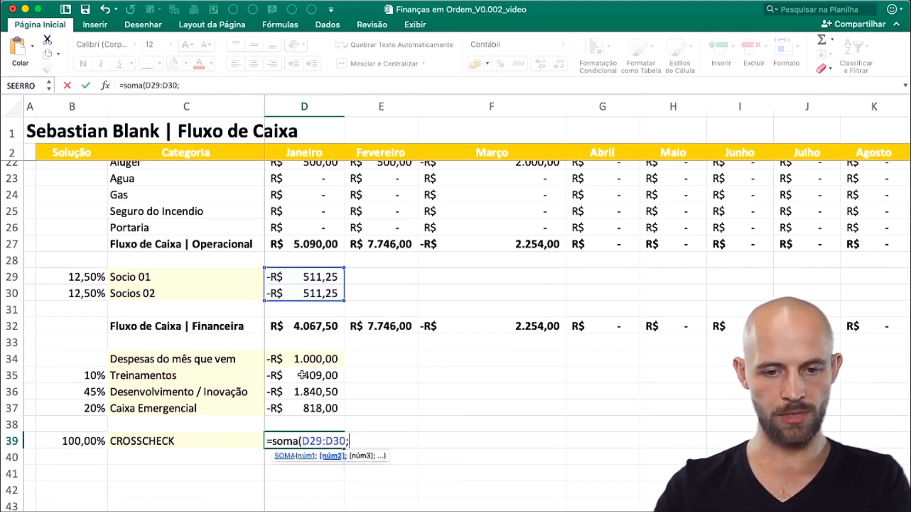
pyautogui.moveTo(306, 354); pyautogui.dragTo(305, 410)
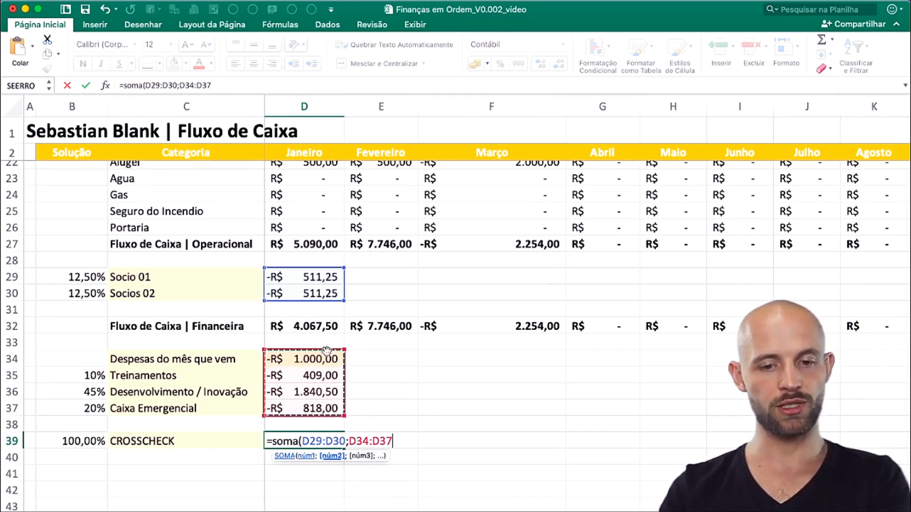
pyautogui.write(')')
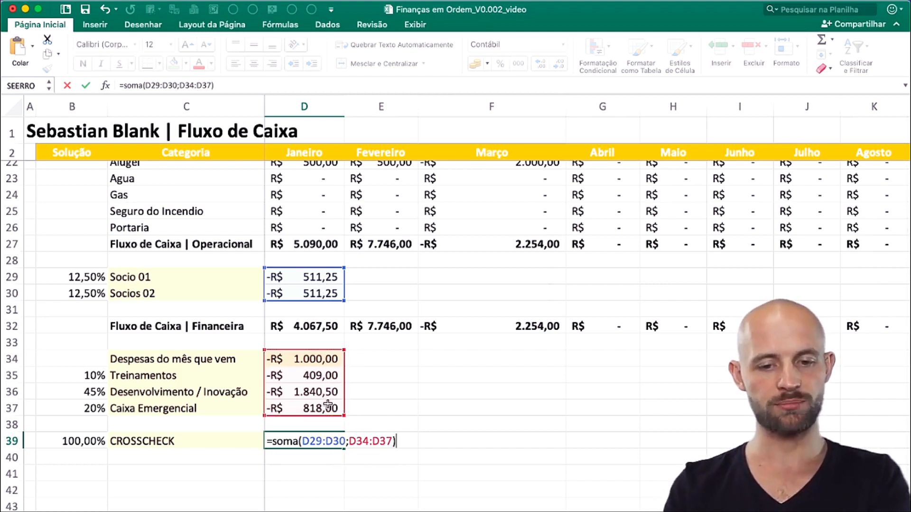
pyautogui.press('Return')
pyautogui.press('Up')
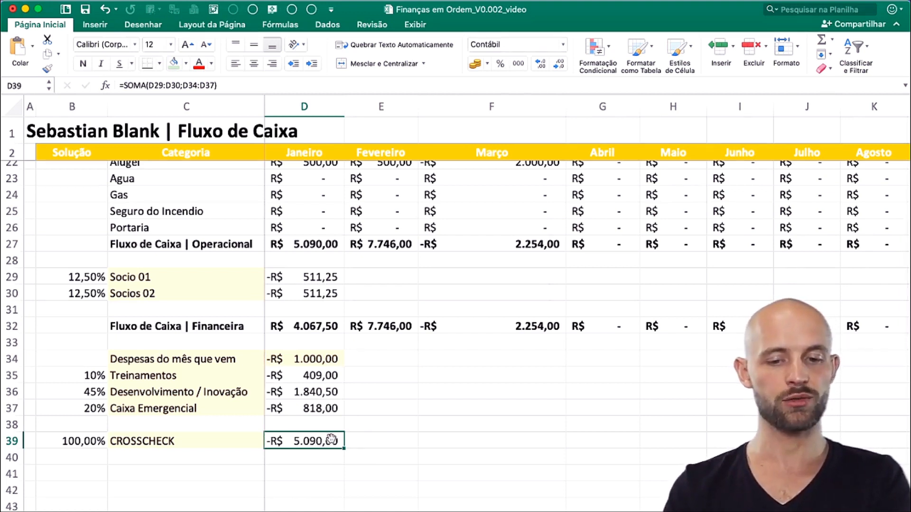
# - Compare January's Fluxo de Caixa | Operacional in D27 with the partner and distribution amounts and the CROSSCHECK total in D39
pyautogui.click(313, 247)
pyautogui.doubleClick(313, 247)
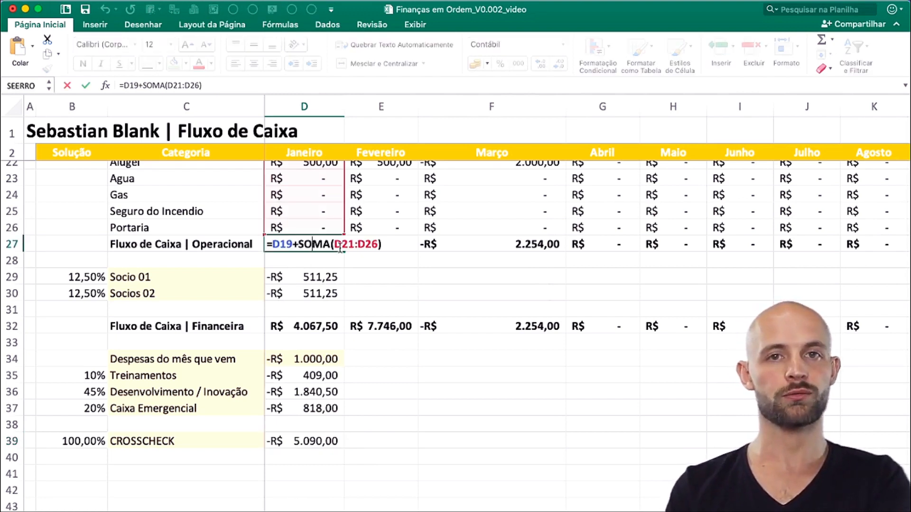
pyautogui.press('Escape')
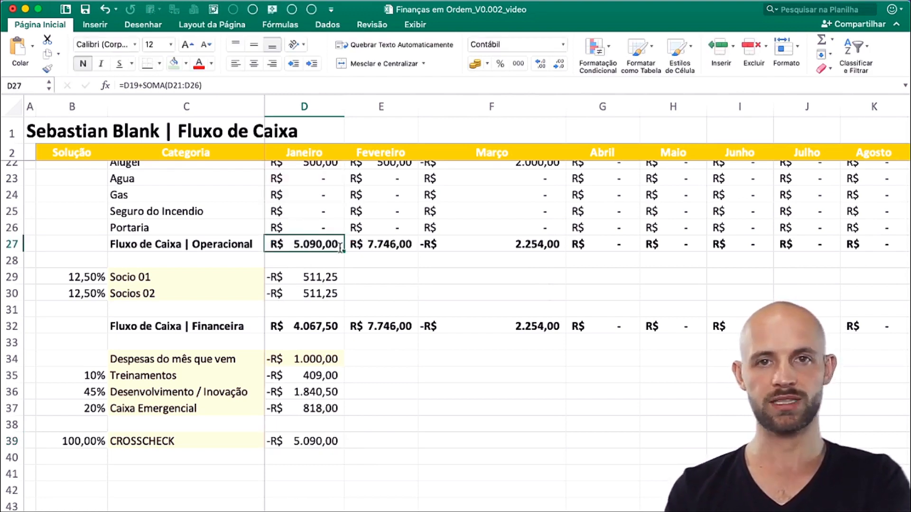
pyautogui.moveTo(116, 280); pyautogui.dragTo(329, 287)
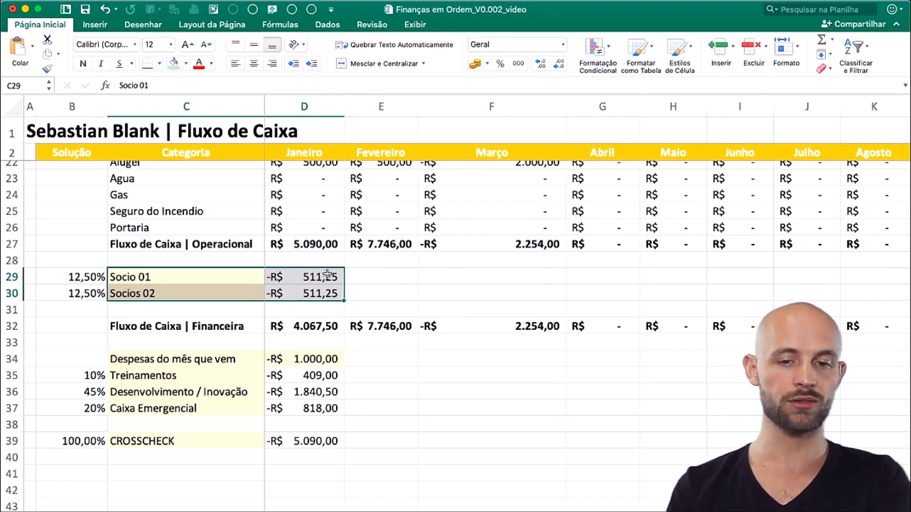
pyautogui.moveTo(316, 353); pyautogui.dragTo(316, 405)
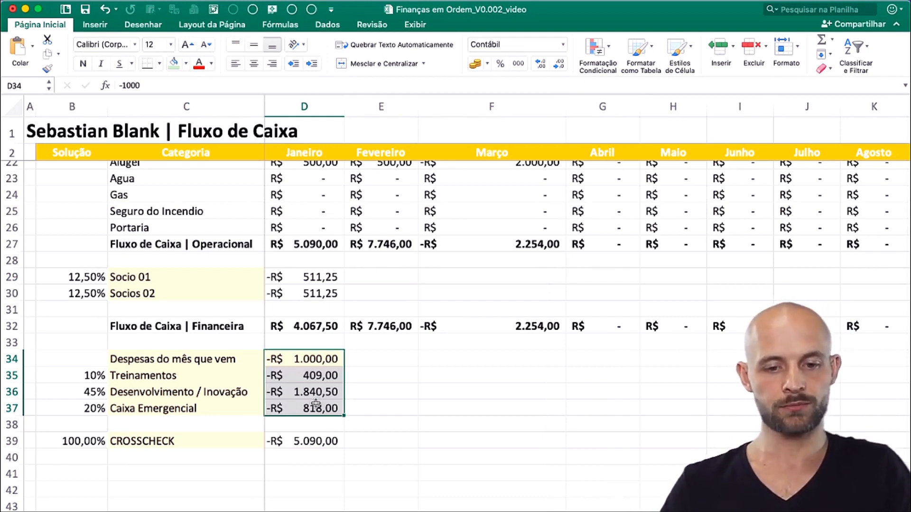
pyautogui.click(295, 441)
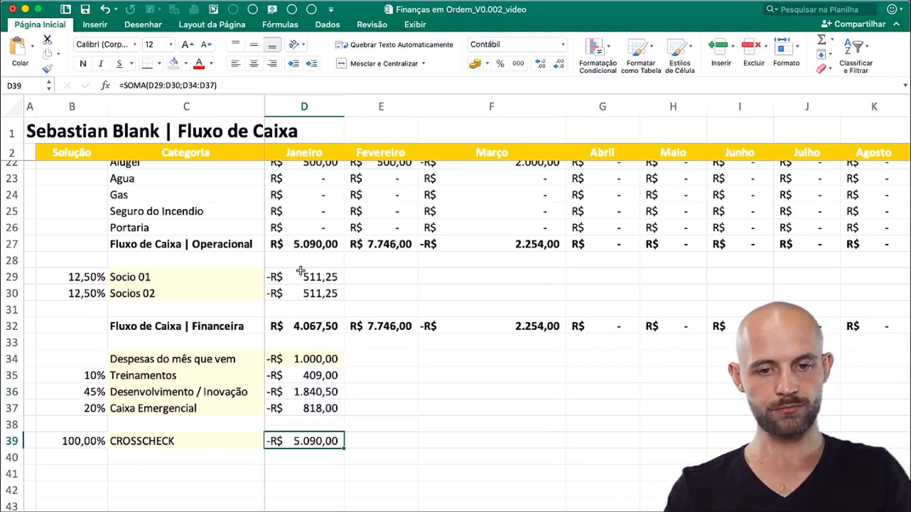
# - Fill the January cells D29:D39 across the remaining months through Dezembro in column O
pyautogui.moveTo(300, 270); pyautogui.dragTo(657, 434)
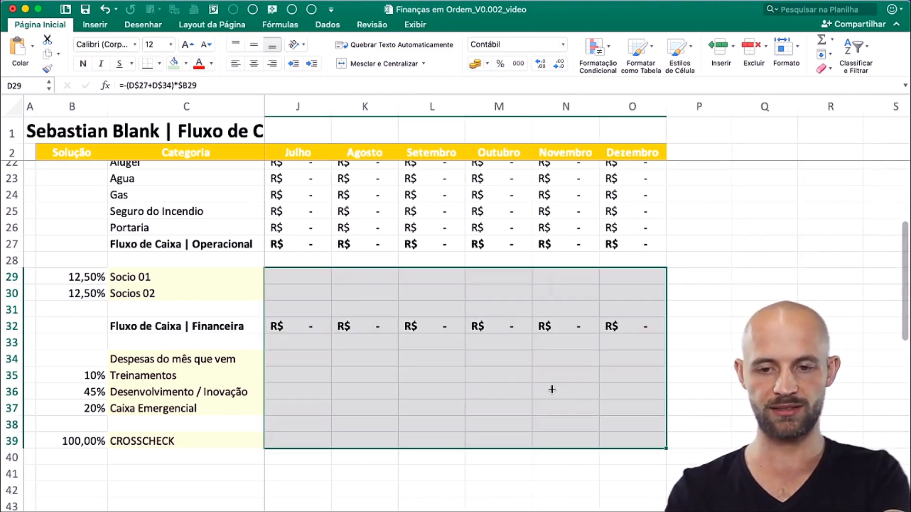
pyautogui.click(536, 397)
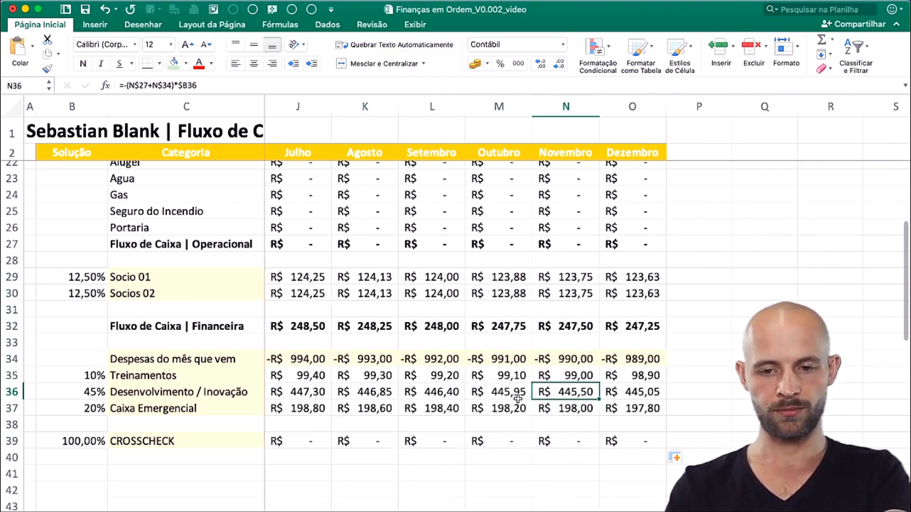
pyautogui.hscroll(-10, 517, 398)
pyautogui.scroll(1, 518, 399)
pyautogui.scroll(1, 518, 398)
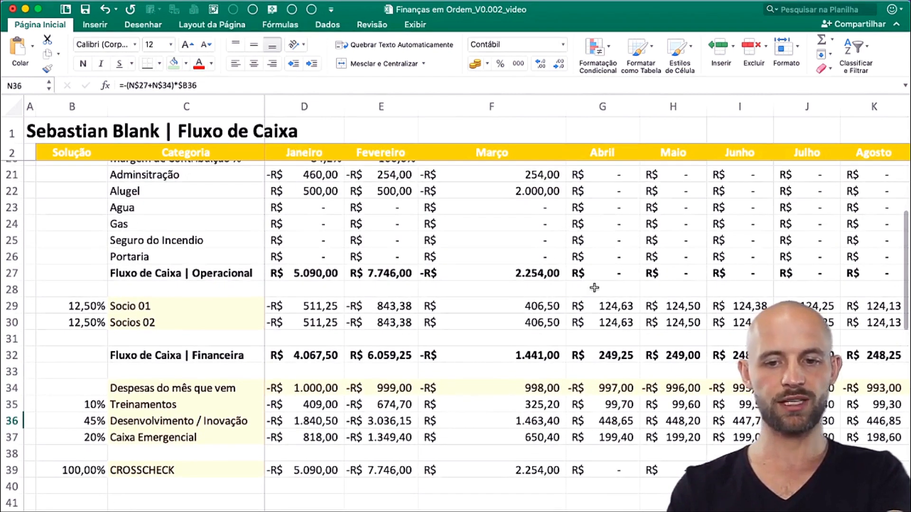
# - Inspect the filled partner formulas for Março in F29 and Abril in G29 and G30, including the cells they reference
pyautogui.doubleClick(533, 305)
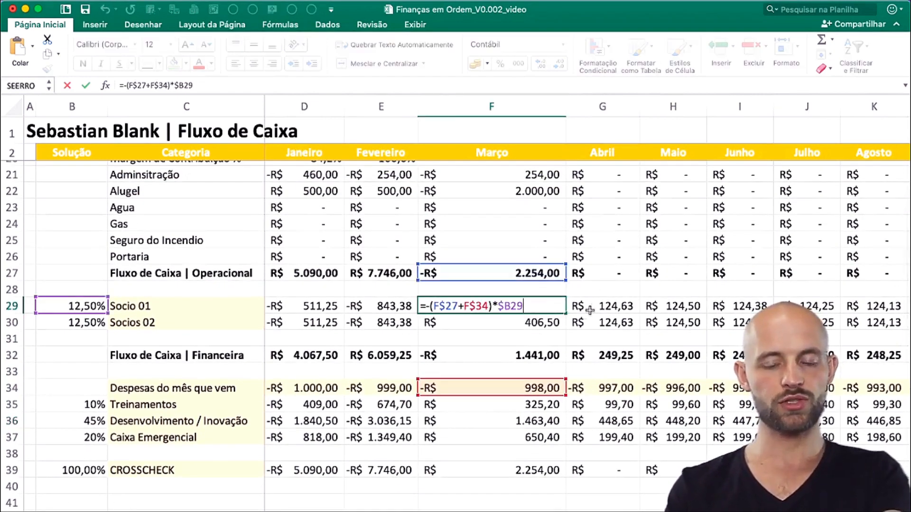
pyautogui.press('Escape')
pyautogui.click(624, 308)
pyautogui.doubleClick(623, 308)
pyautogui.scroll(5, 683, 295)
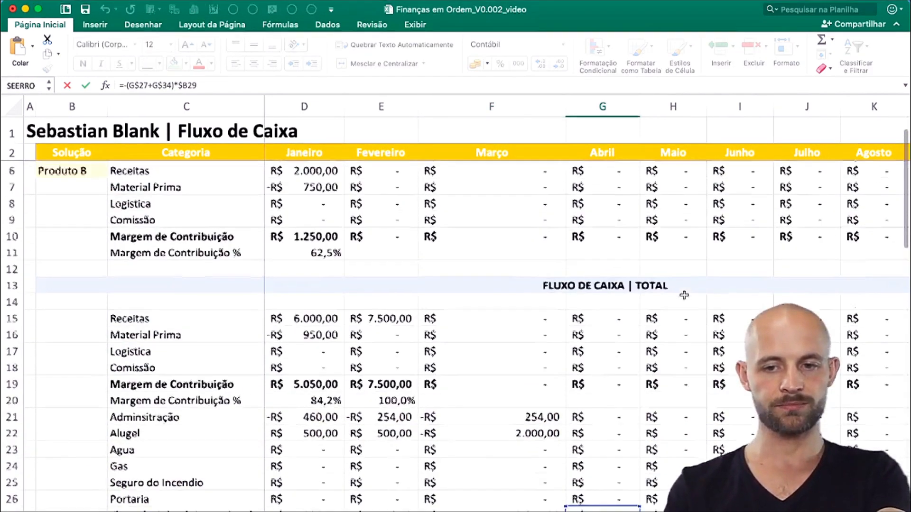
pyautogui.scroll(-4, 683, 295)
pyautogui.scroll(-4, 684, 295)
pyautogui.scroll(3, 684, 296)
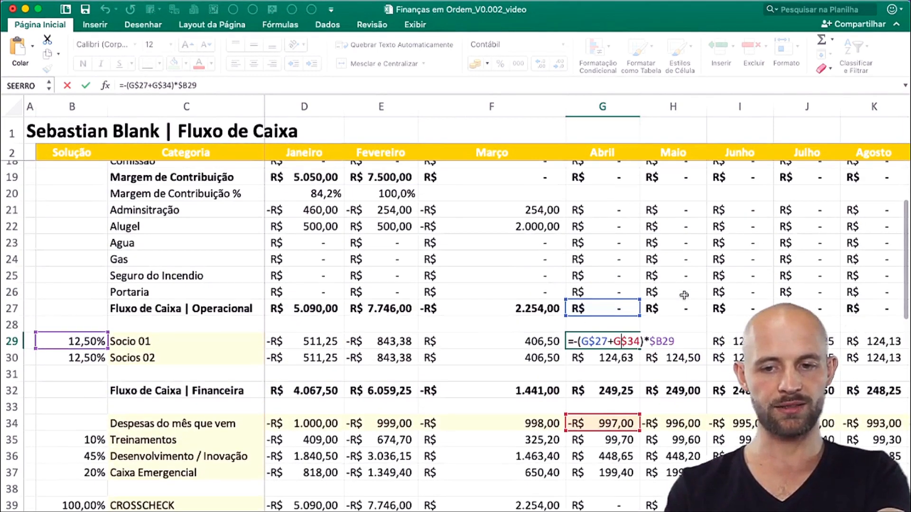
pyautogui.press('Escape')
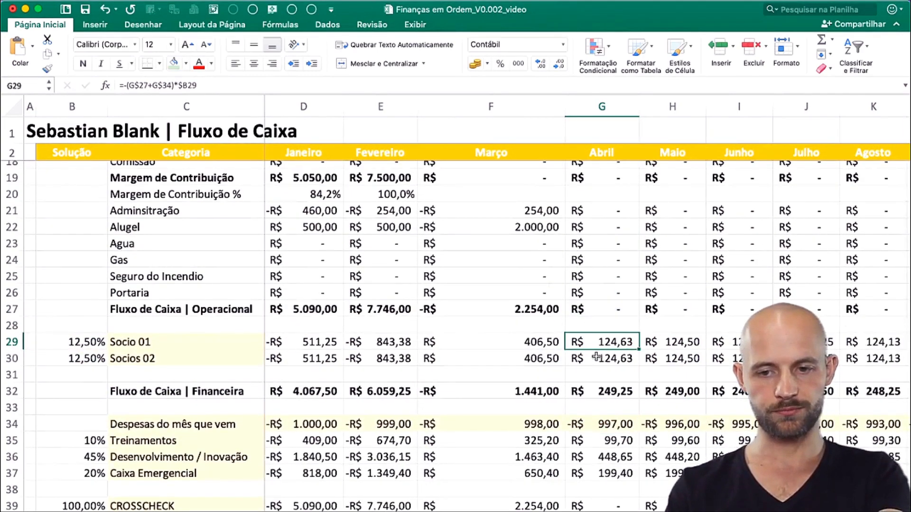
pyautogui.doubleClick(595, 359)
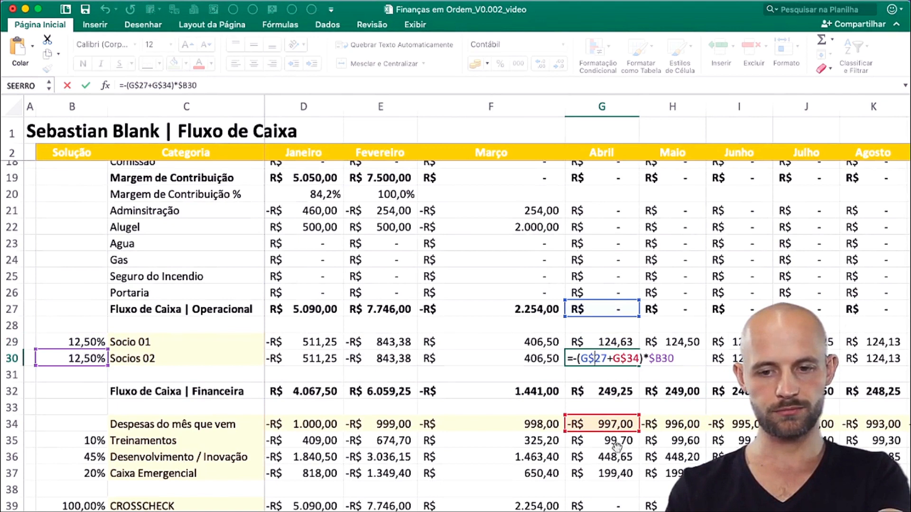
pyautogui.press('Escape')
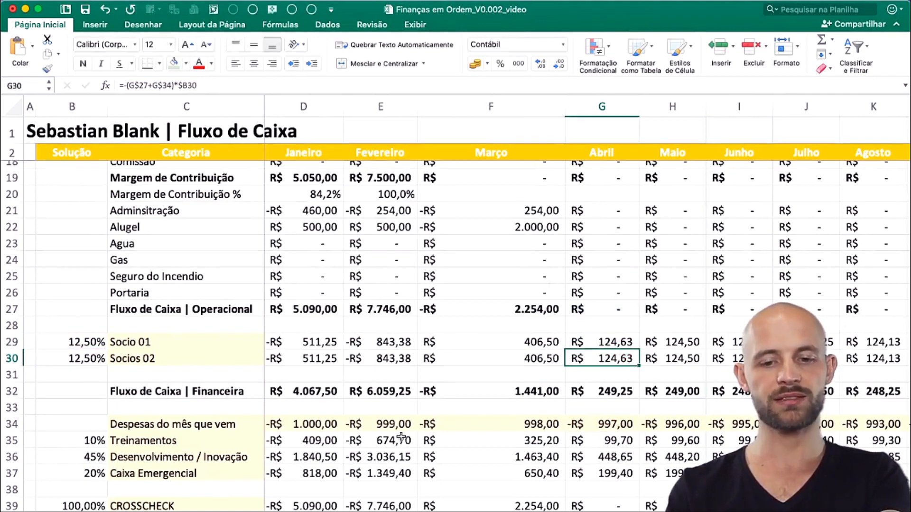
# - Clear the Despesas do mês que vem values from Fevereiro through Dezembro in E34:O34
pyautogui.click(384, 424)
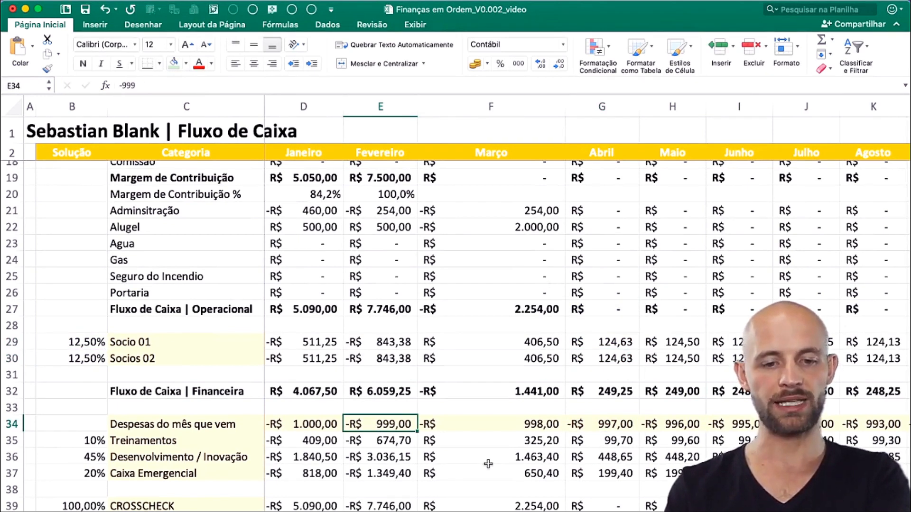
pyautogui.press('Left')
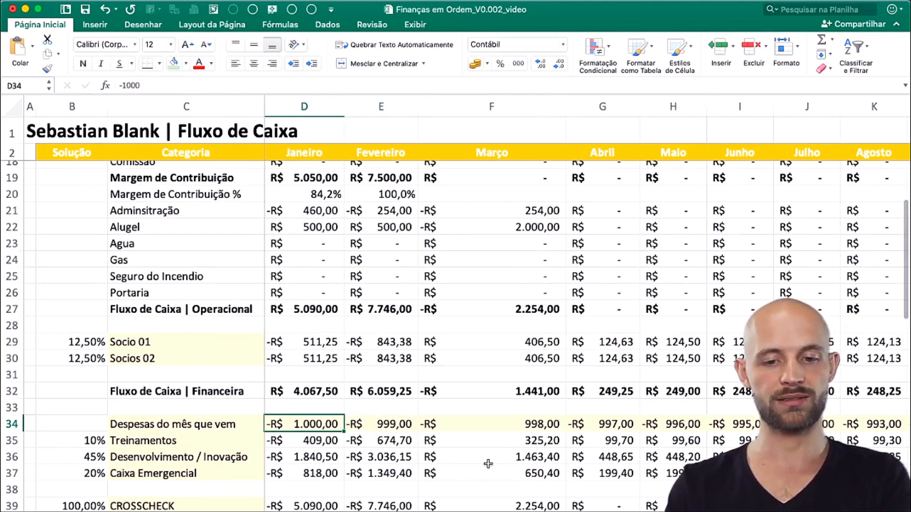
pyautogui.press('Right')
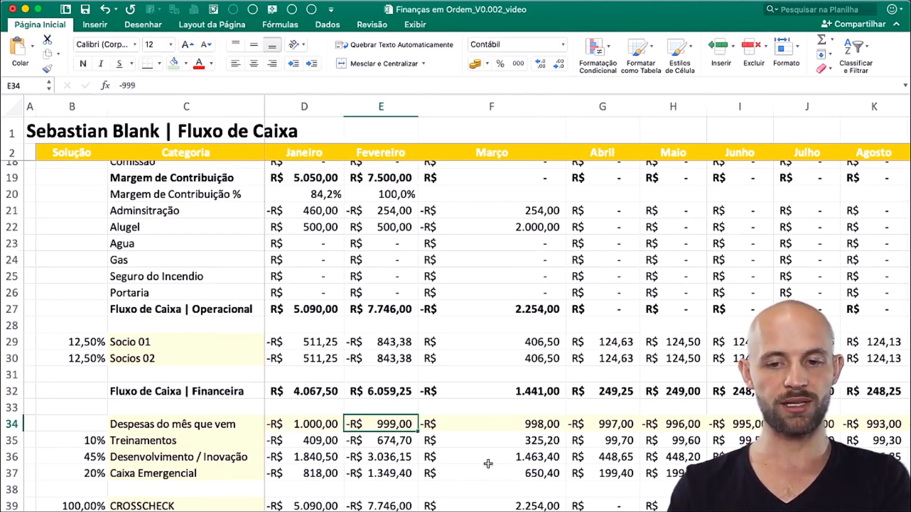
pyautogui.press('super+shift+Right')
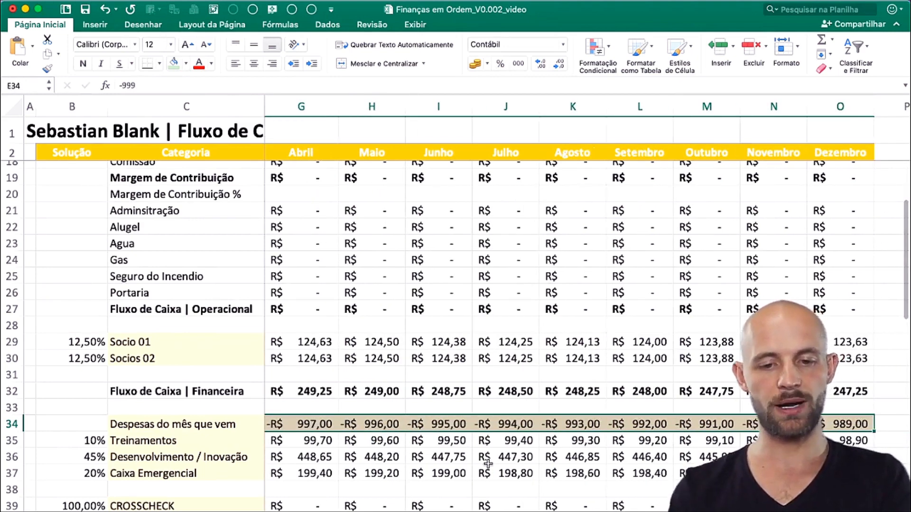
pyautogui.press('Delete')
# - Copy January's Despesas do mês que vem value of -1000 from D34 to Fevereiro and Março in E34 and F34
pyautogui.press('super+Left')
pyautogui.press('super+Left')
pyautogui.press('super+Left')
pyautogui.press('Right')
pyautogui.press('Right')
pyautogui.press('Right')
pyautogui.press('Right')
pyautogui.press('Right')
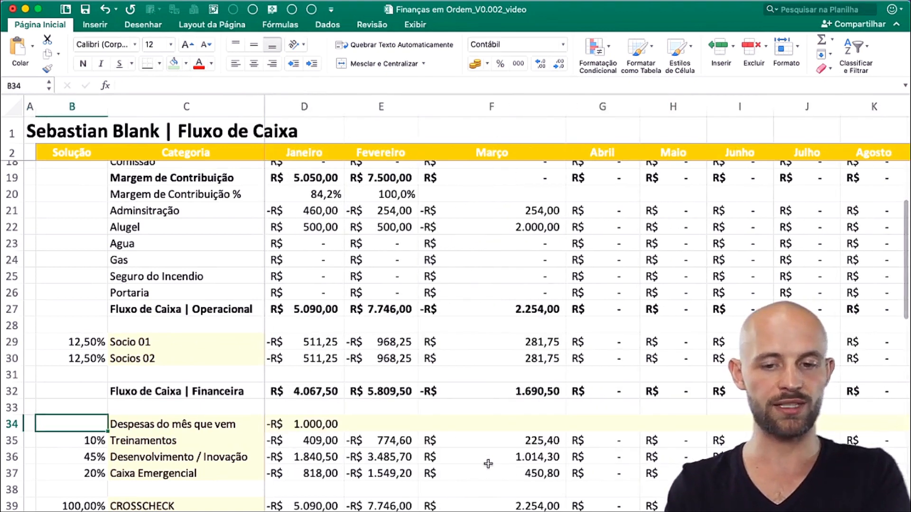
pyautogui.press('Left')
pyautogui.press('Left')
pyautogui.press('super+c')
pyautogui.press('Right')
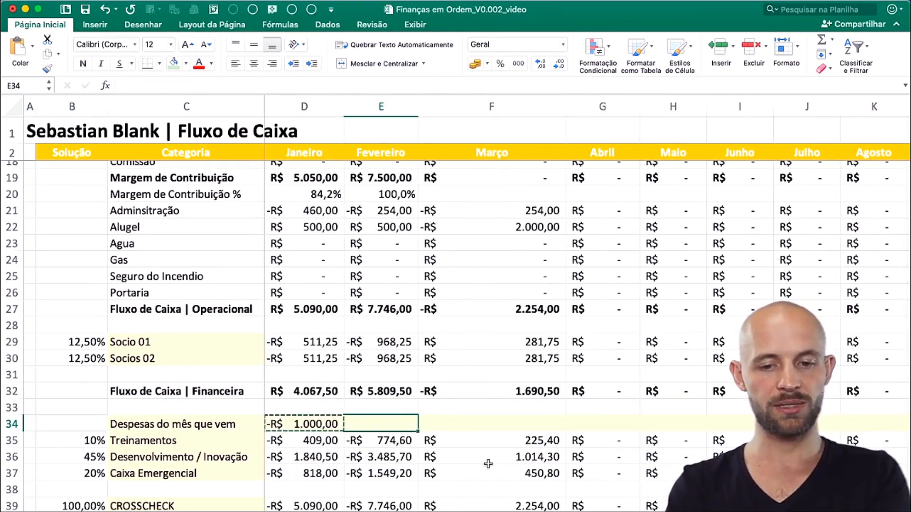
pyautogui.press('super+v')
pyautogui.press('Right')
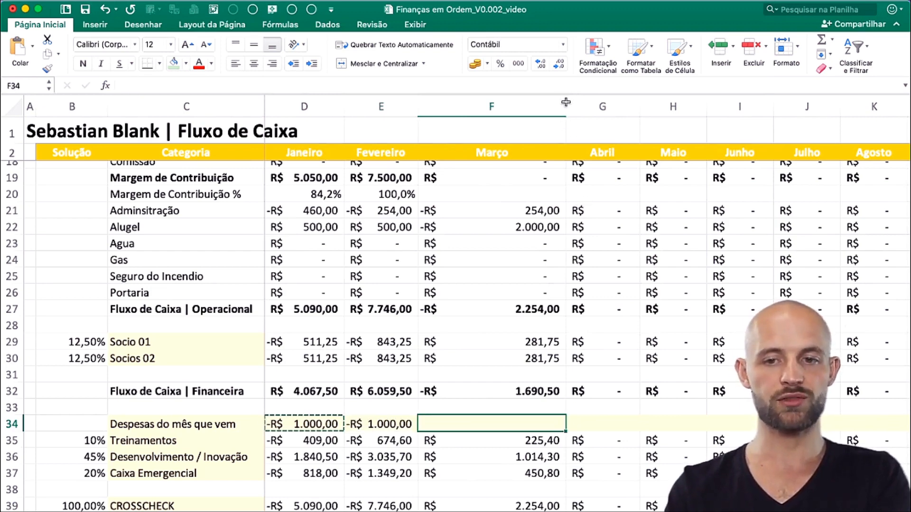
pyautogui.press('super+v')
# - Narrow the Março column F to about the width of the neighbouring month columns
pyautogui.moveTo(566, 106); pyautogui.dragTo(503, 104)
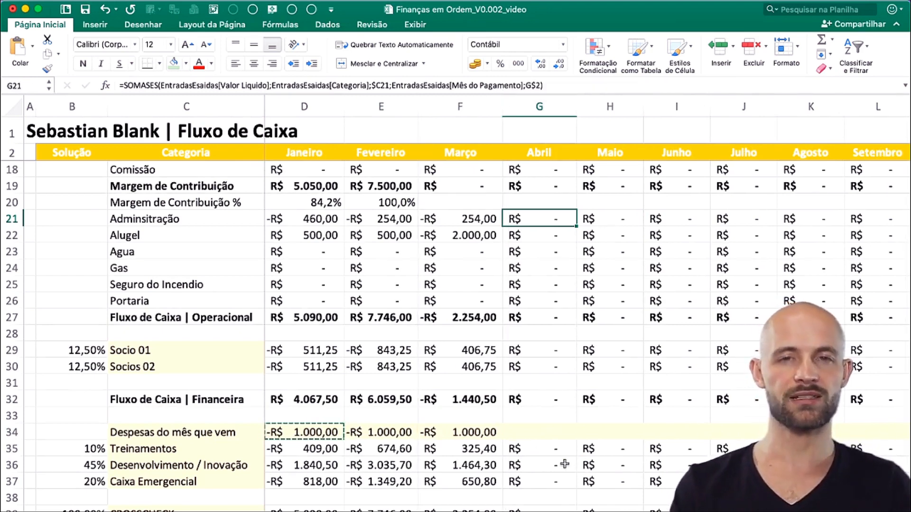
pyautogui.scroll(1, 565, 464)
pyautogui.scroll(-5, 564, 464)
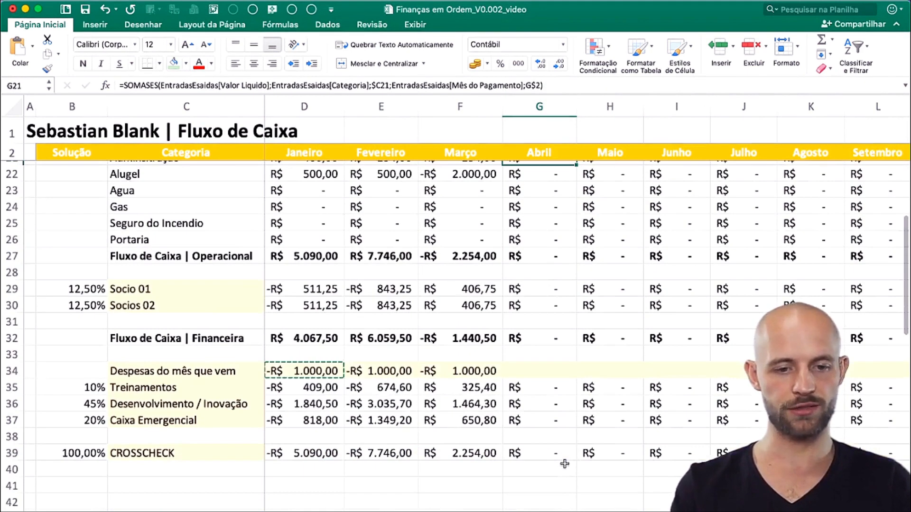
# - Apply the light yellow theme fill to the percentage cells B29:B30 and B35:B37
pyautogui.moveTo(74, 290); pyautogui.dragTo(75, 305)
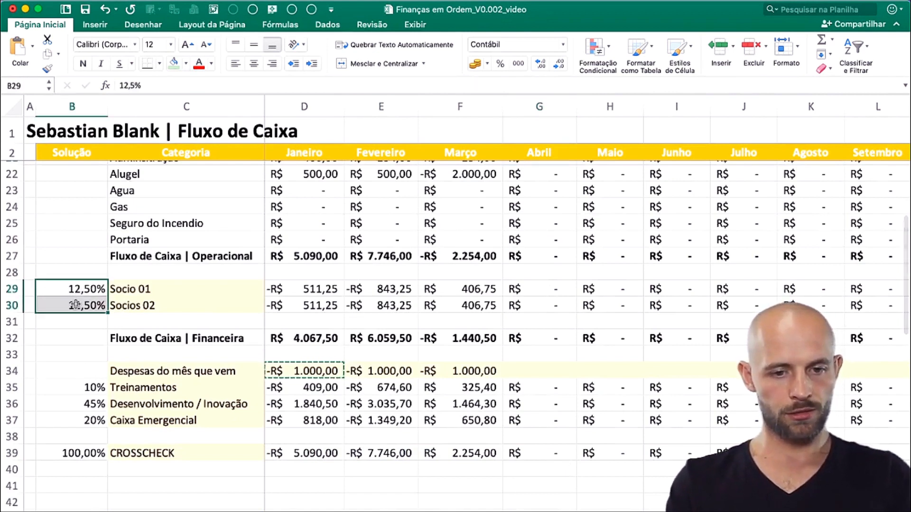
pyautogui.moveTo(90, 388); pyautogui.dragTo(93, 417)
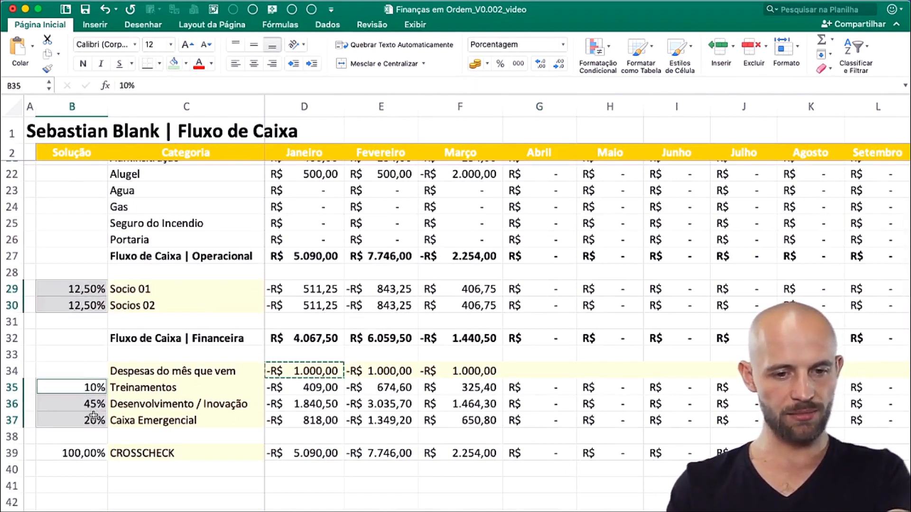
pyautogui.click(186, 63)
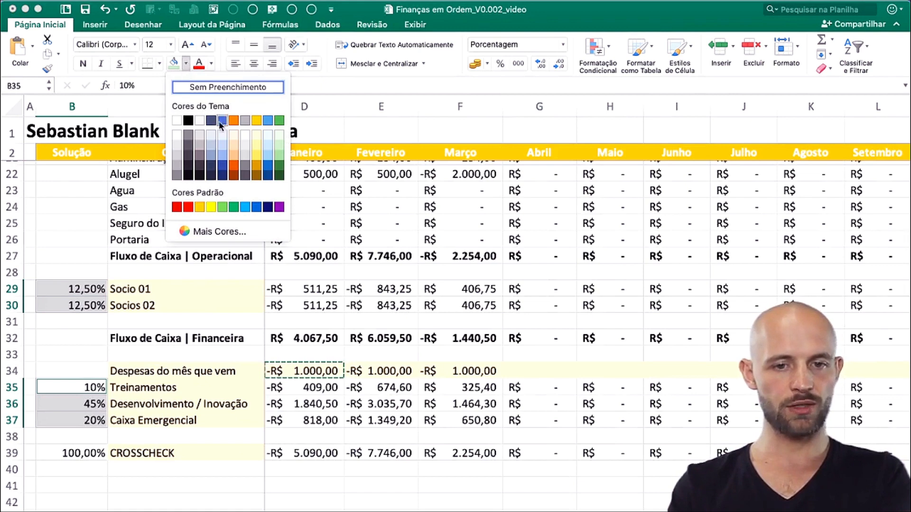
pyautogui.click(256, 135)
pyautogui.click(413, 307)
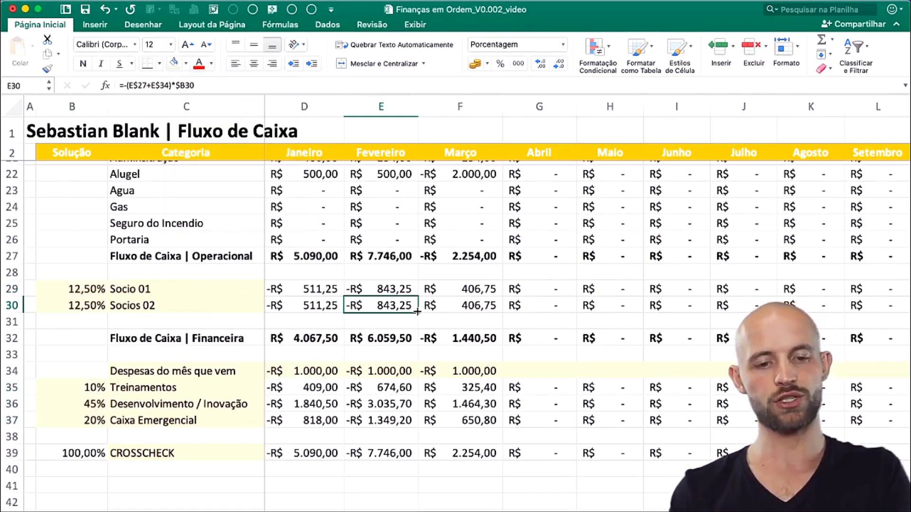
# - Make the distribution percentages in B29:B30 and B35:B37 bold
pyautogui.moveTo(89, 288); pyautogui.dragTo(87, 419)
pyautogui.press('super+b')
pyautogui.click(491, 372)
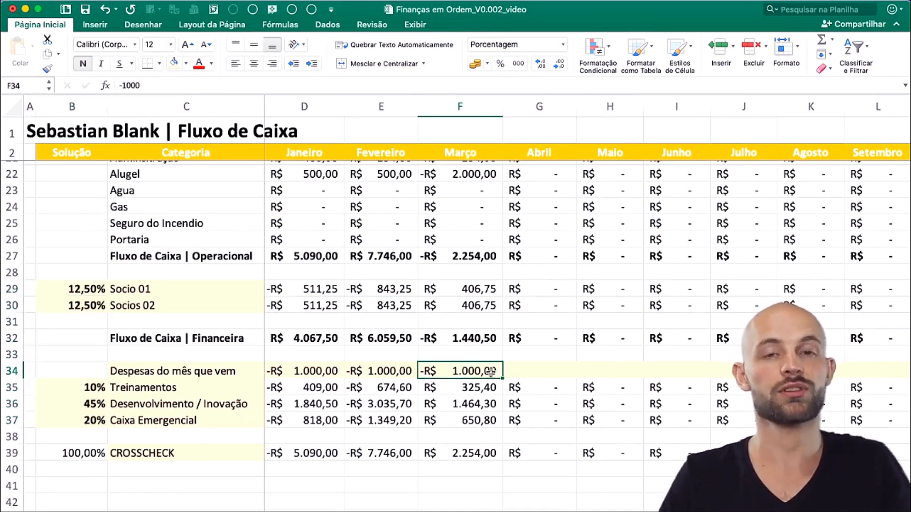
pyautogui.press('super+z')
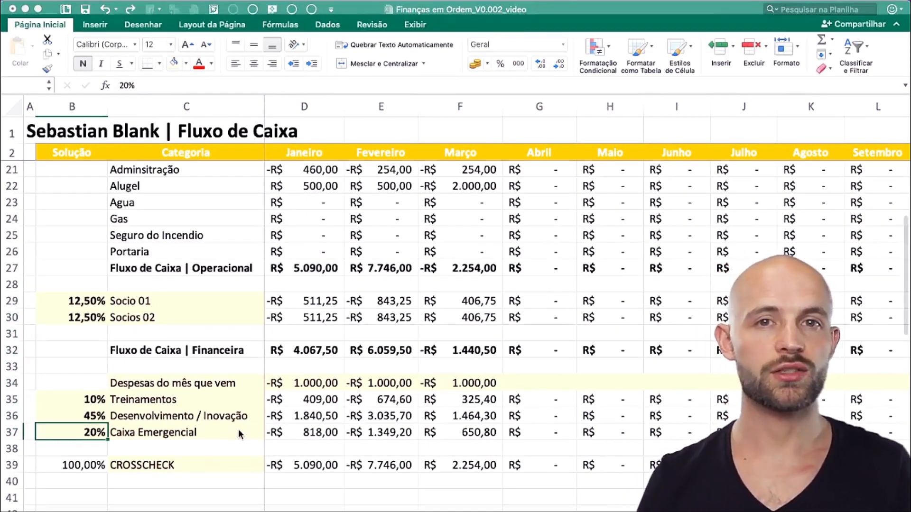
# - Inspect the SOMA formula behind January's CROSSCHECK value in D39 without changing it
pyautogui.click(239, 434)
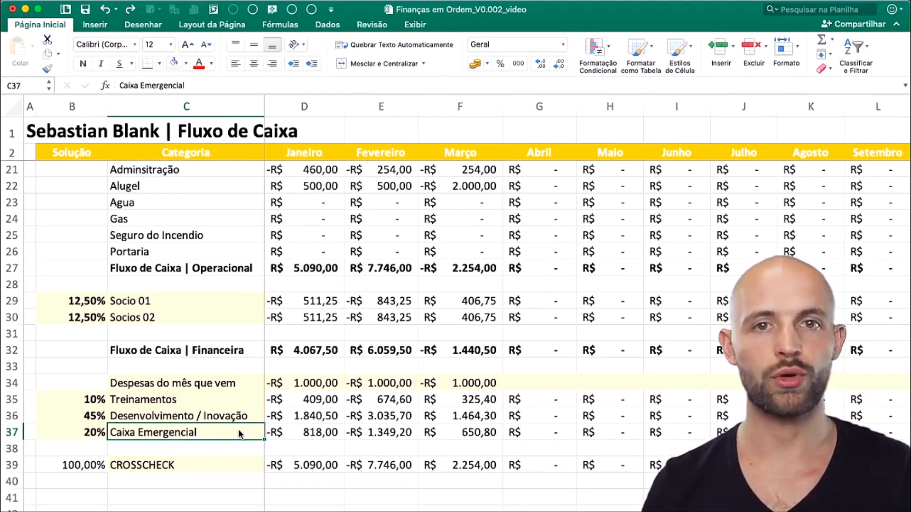
pyautogui.doubleClick(321, 465)
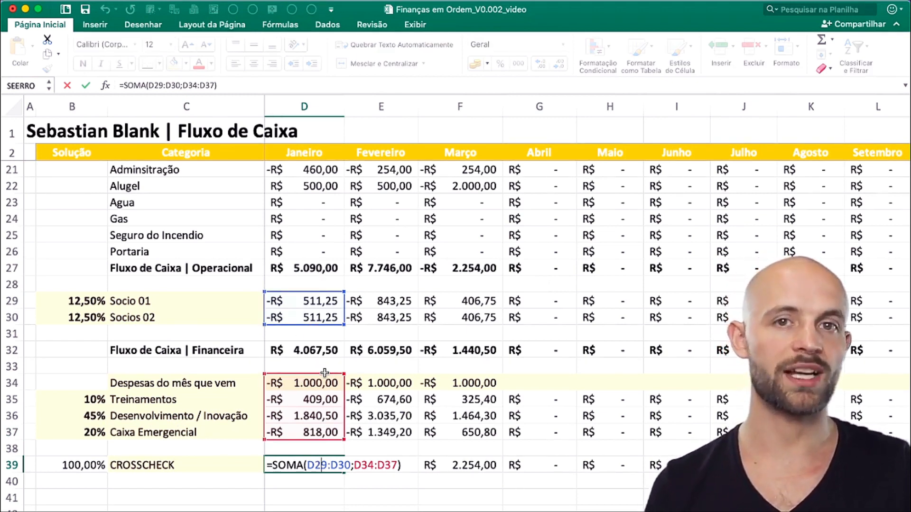
pyautogui.press('Return')
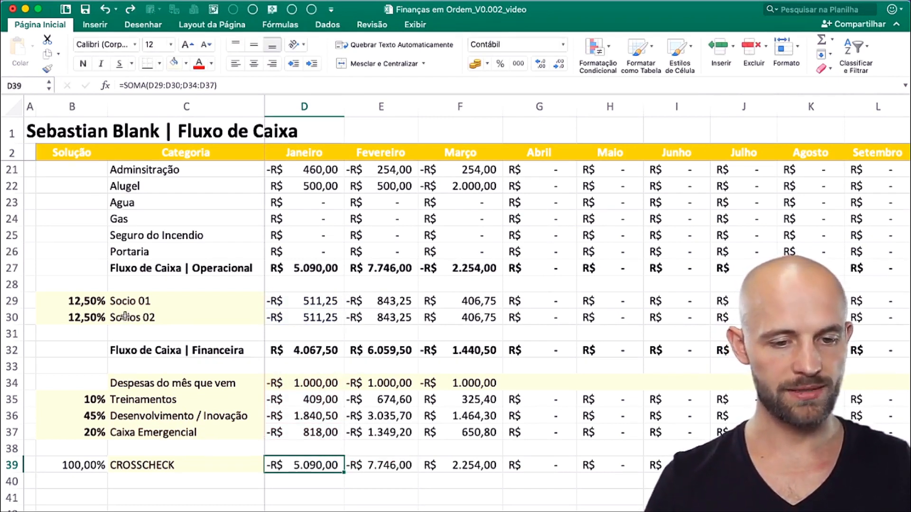
# - Format the percentages in column B from Socio 01 through CROSSCHECK with one decimal place
pyautogui.moveTo(72, 300); pyautogui.dragTo(79, 460)
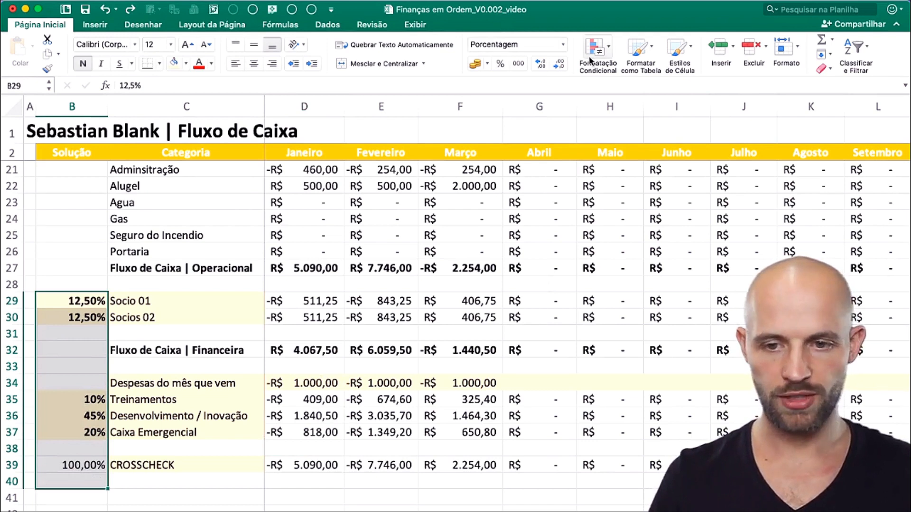
pyautogui.click(545, 63)
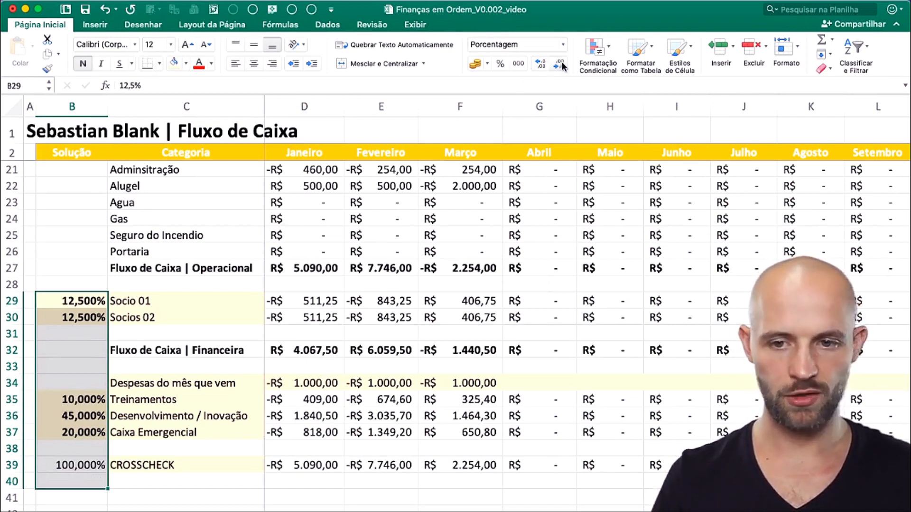
pyautogui.click(561, 65)
pyautogui.click(560, 65)
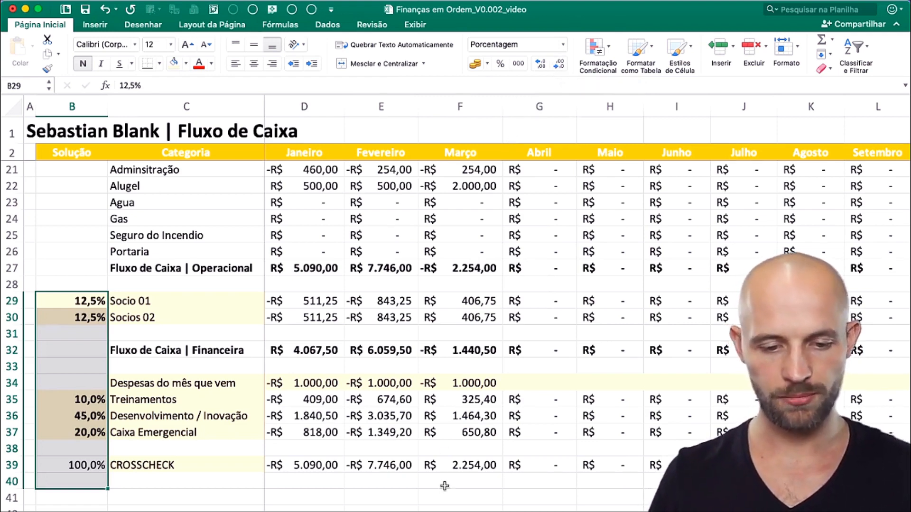
# - Fill the Fluxo de Caixa | Operacional row, C27:O27, with the light green theme colour
pyautogui.click(142, 356)
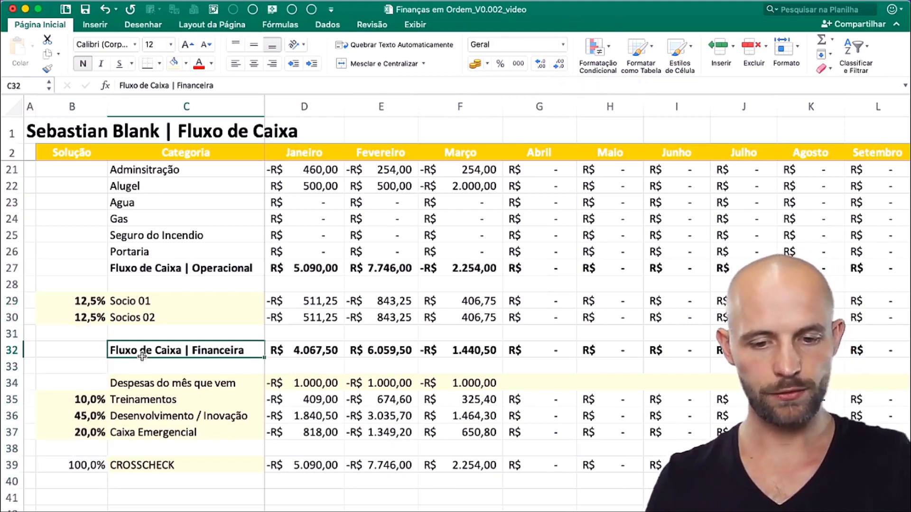
pyautogui.hotkey('ctrl', 'shift', 'Right')
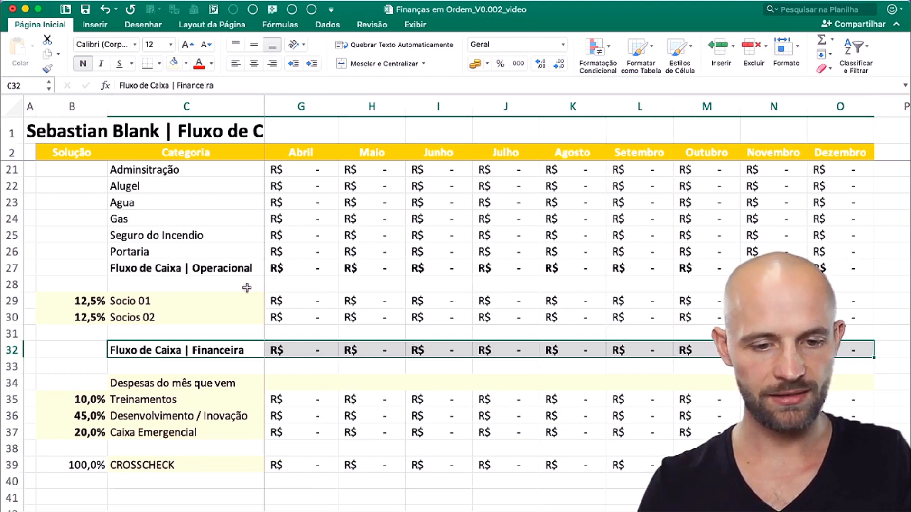
pyautogui.hscroll(-5, 375, 308)
pyautogui.scroll(-1, 370, 325)
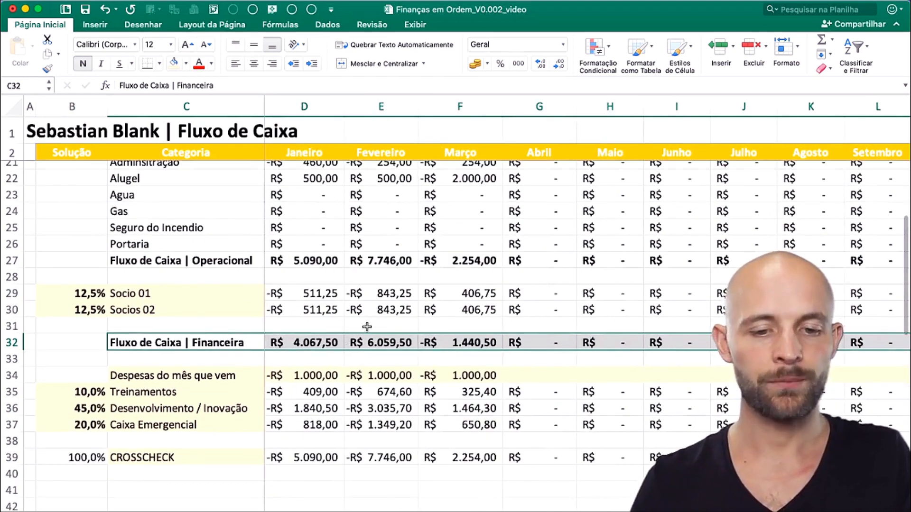
pyautogui.click(217, 260)
pyautogui.hotkey('ctrl', 'shift', 'Right')
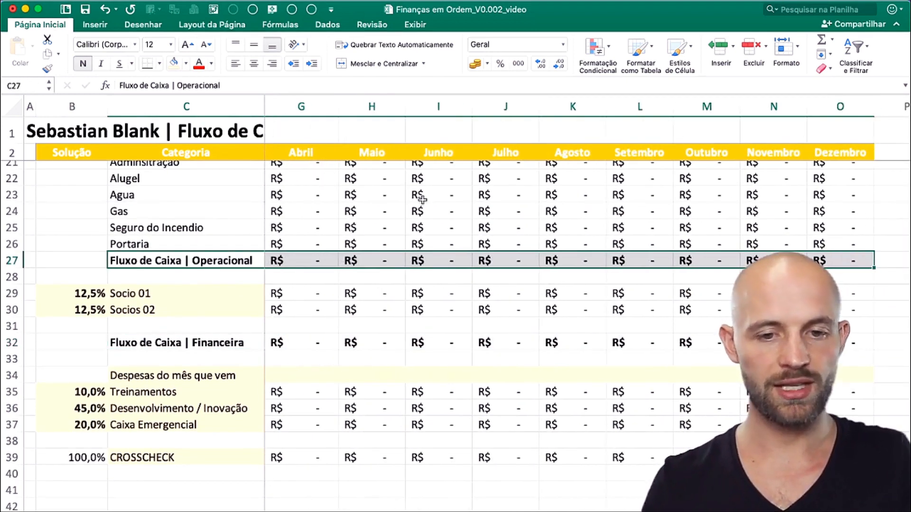
pyautogui.click(187, 64)
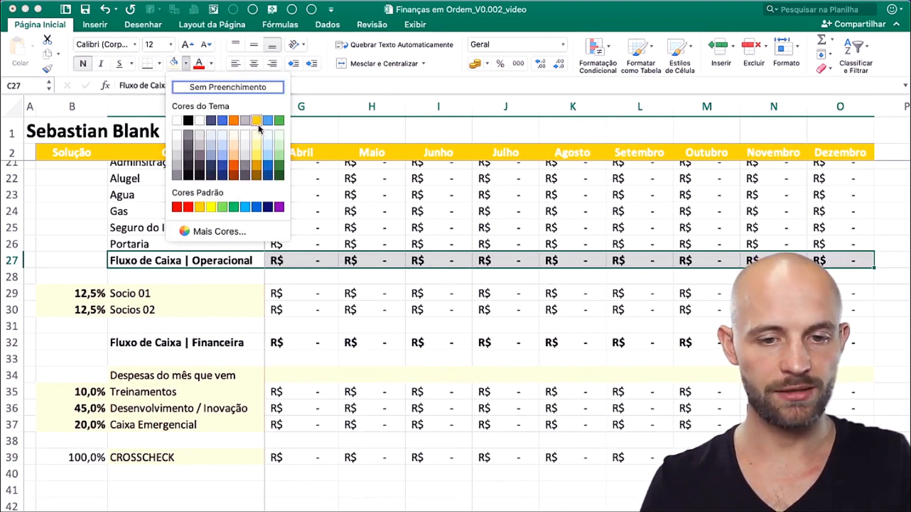
pyautogui.click(280, 145)
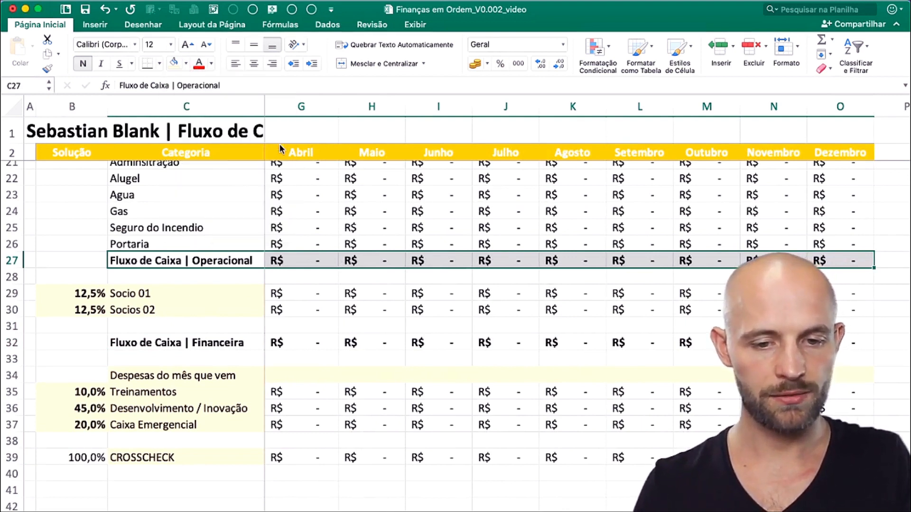
# - Apply the same light green theme fill to the Fluxo de Caixa | Financeira row, C32:O32
pyautogui.click(126, 342)
pyautogui.hotkey('ctrl', 'shift', 'Right')
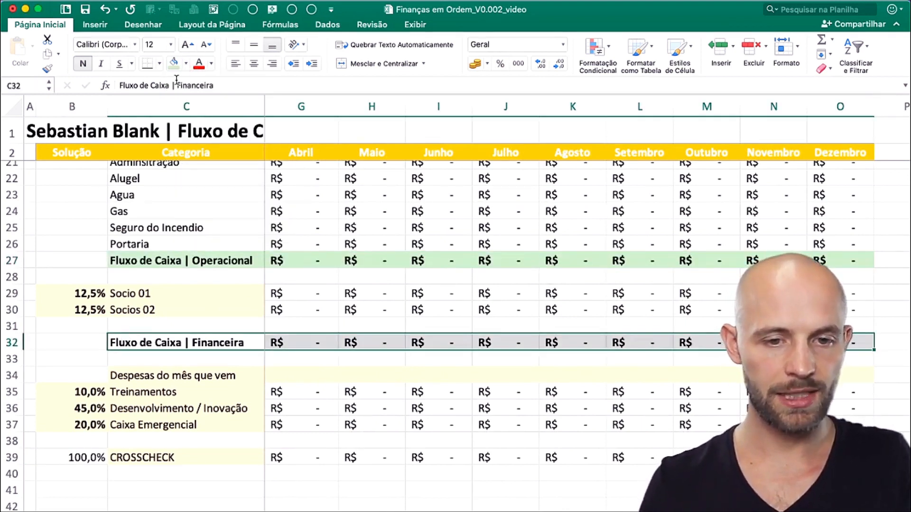
pyautogui.click(186, 65)
pyautogui.click(279, 152)
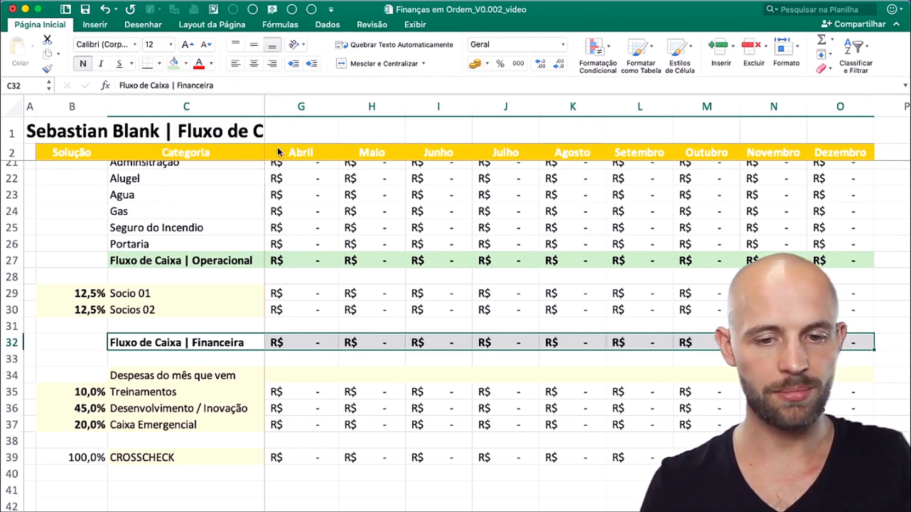
pyautogui.hscroll(-3, 410, 361)
pyautogui.click(374, 413)
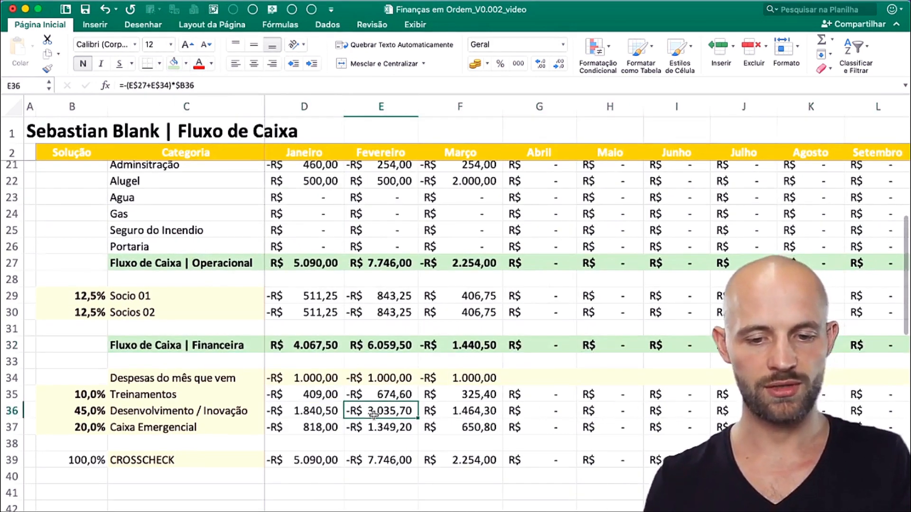
# - Review January's Operacional and Financeira cash flow totals in D27 and D32 and the distribution amounts in D34:D37
pyautogui.click(323, 265)
pyautogui.click(322, 347)
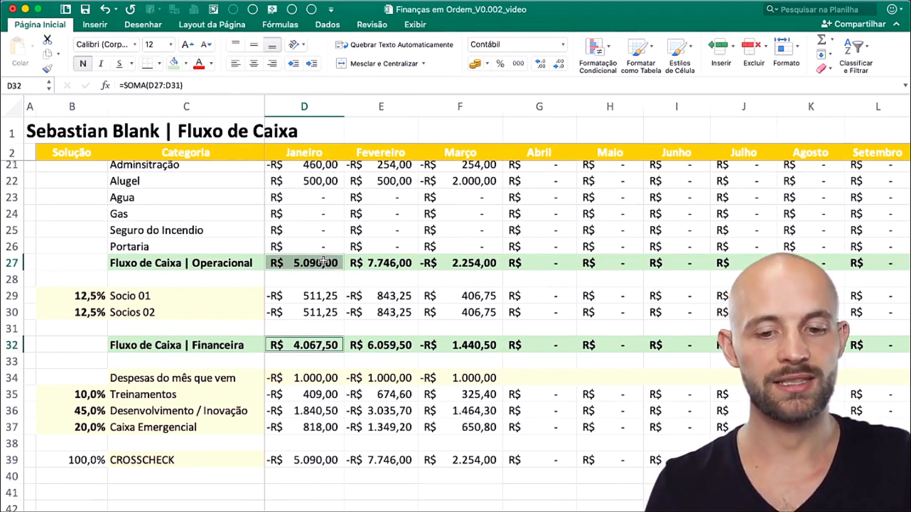
pyautogui.click(322, 347)
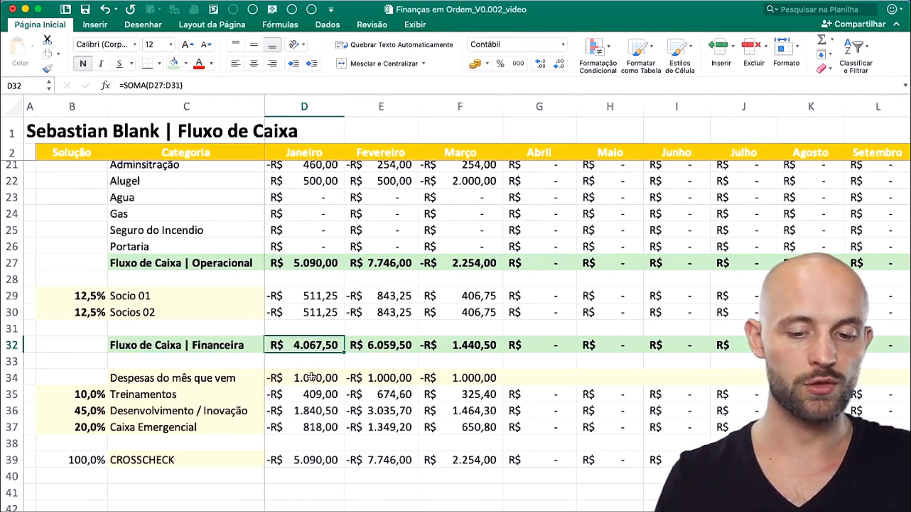
pyautogui.moveTo(311, 377)
pyautogui.mouseDown()
pyautogui.moveTo(311, 461)
pyautogui.moveTo(310, 440)
pyautogui.mouseUp()
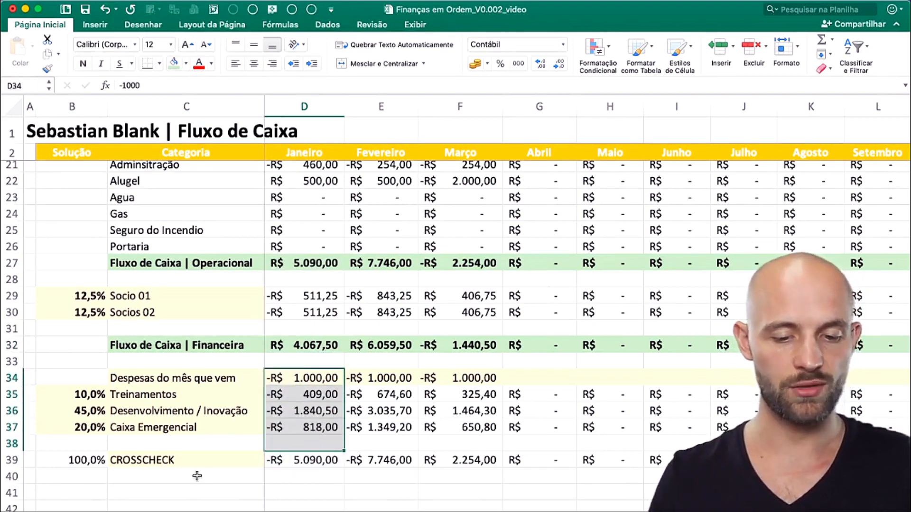
# - Change the font of the CROSSCHECK row, B39:O39, to a muted grey theme colour
pyautogui.click(180, 459)
pyautogui.hscroll(5, 176, 460)
pyautogui.press('Left')
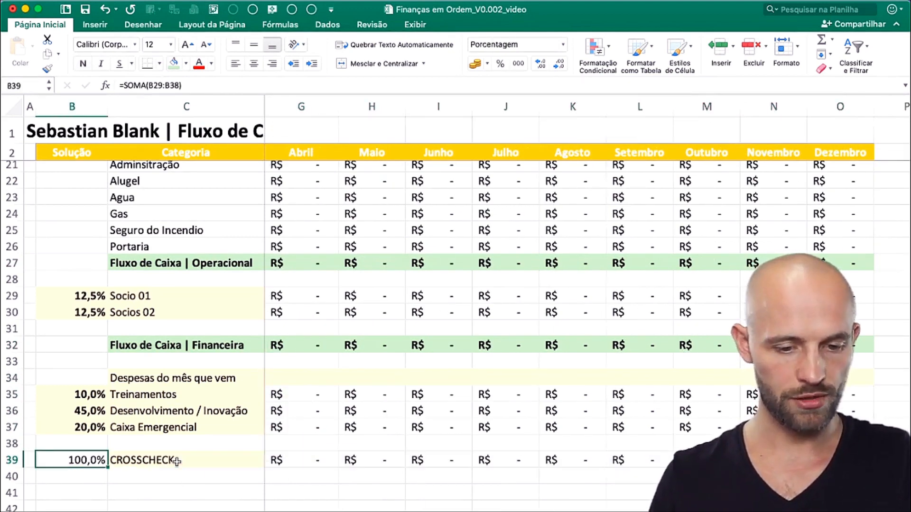
pyautogui.hotkey('ctrl', 'shift', 'Right')
pyautogui.click(212, 63)
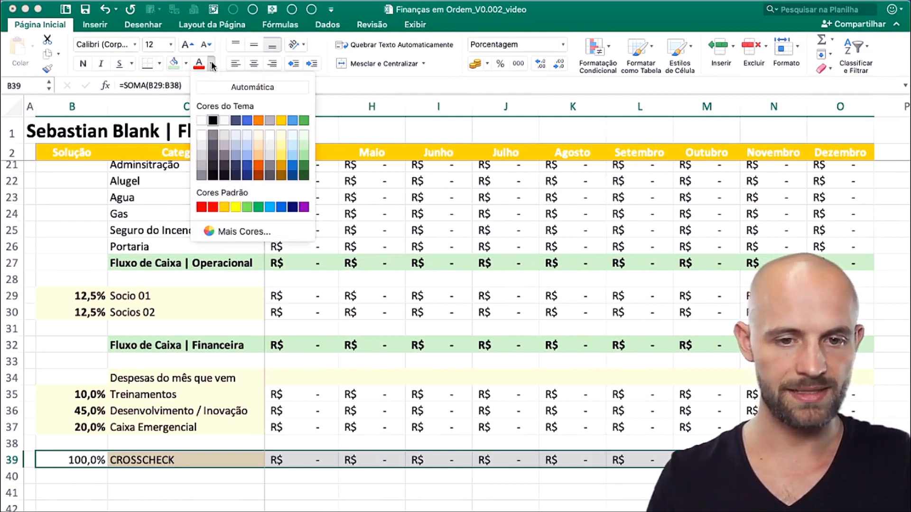
pyautogui.click(223, 166)
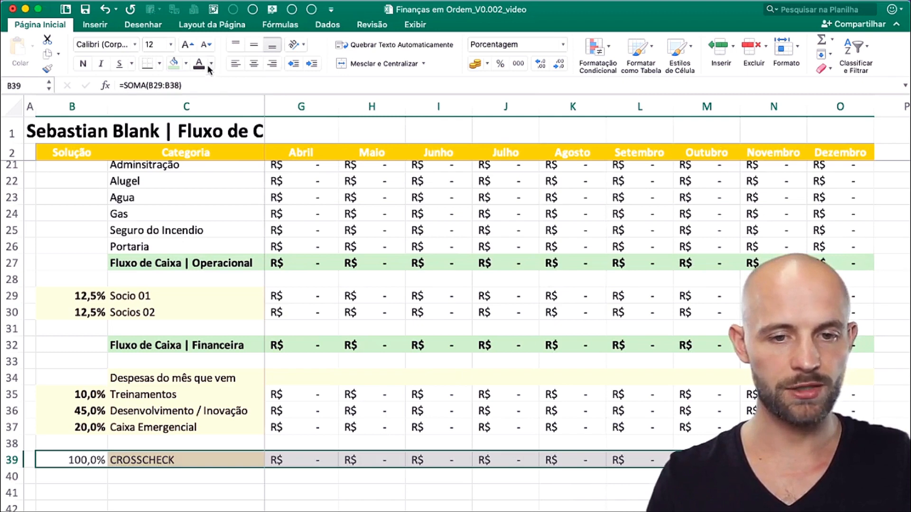
pyautogui.click(211, 65)
pyautogui.click(225, 156)
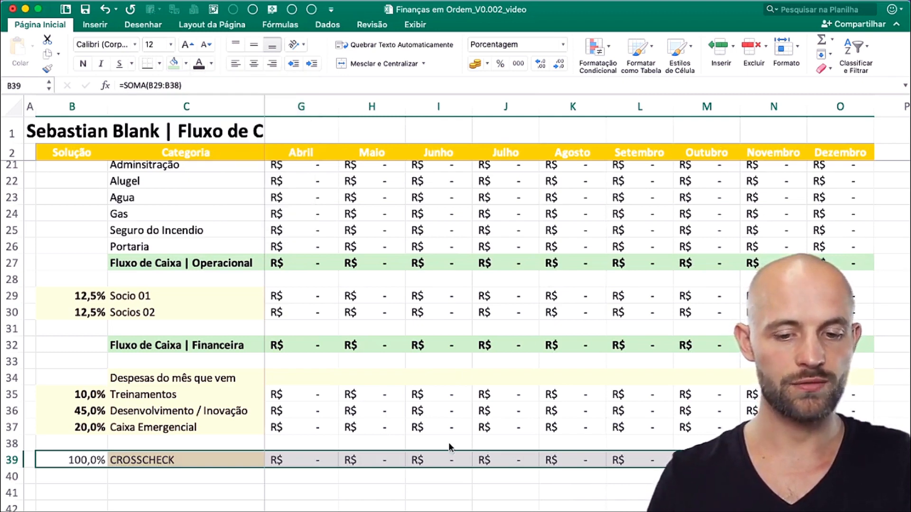
pyautogui.click(448, 443)
pyautogui.hscroll(-5, 448, 442)
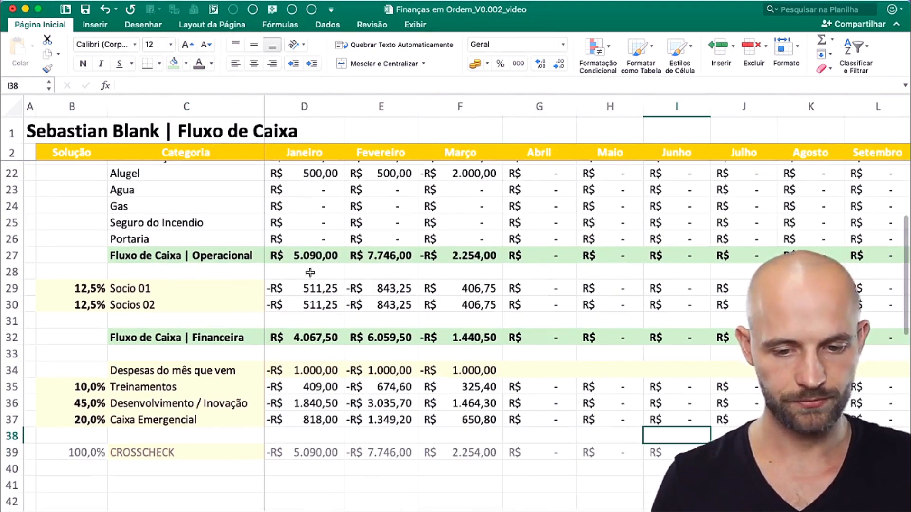
pyautogui.click(322, 469)
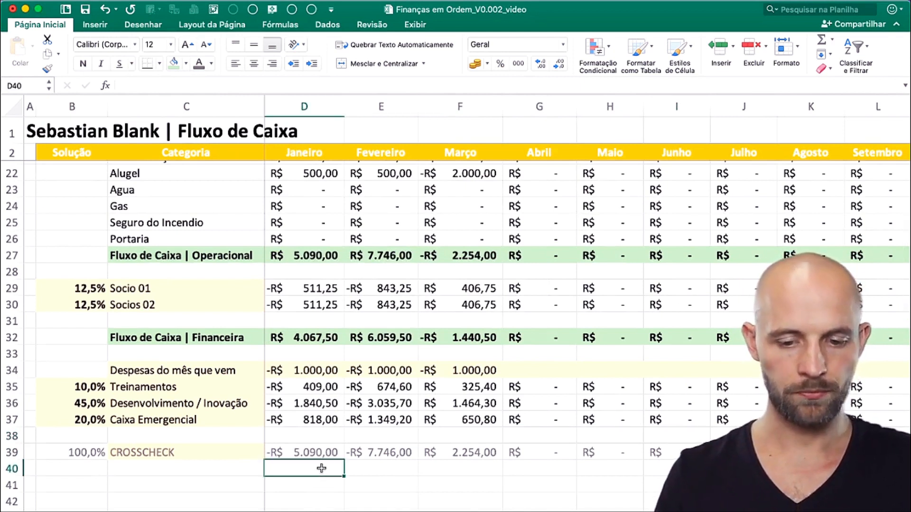
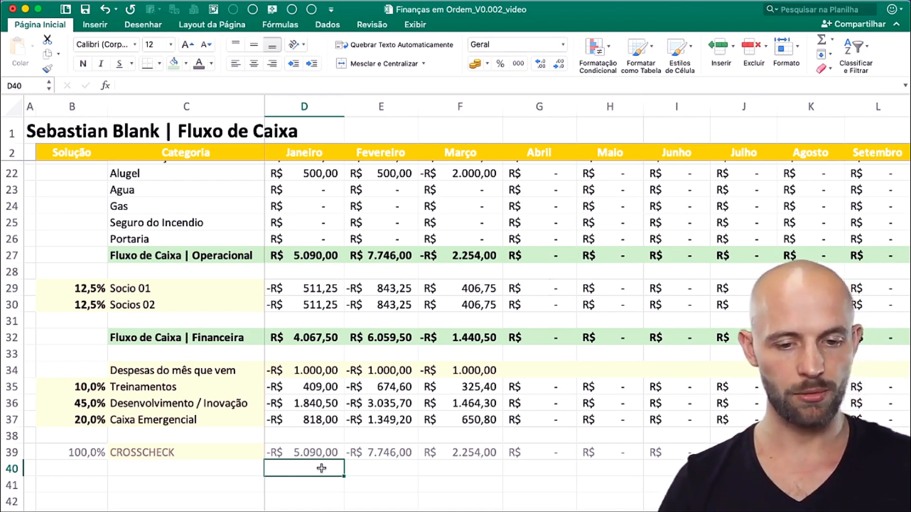
pyautogui.press('Return')
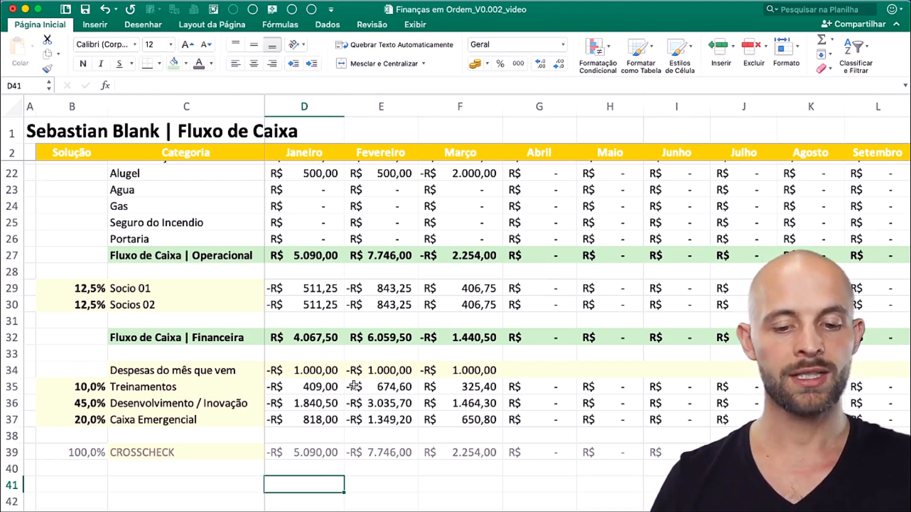
# - Copy the FLUXO DE CAIXA | TOTAL heading row 13 and select empty row 42 as the destination
pyautogui.scroll(5, 495, 259)
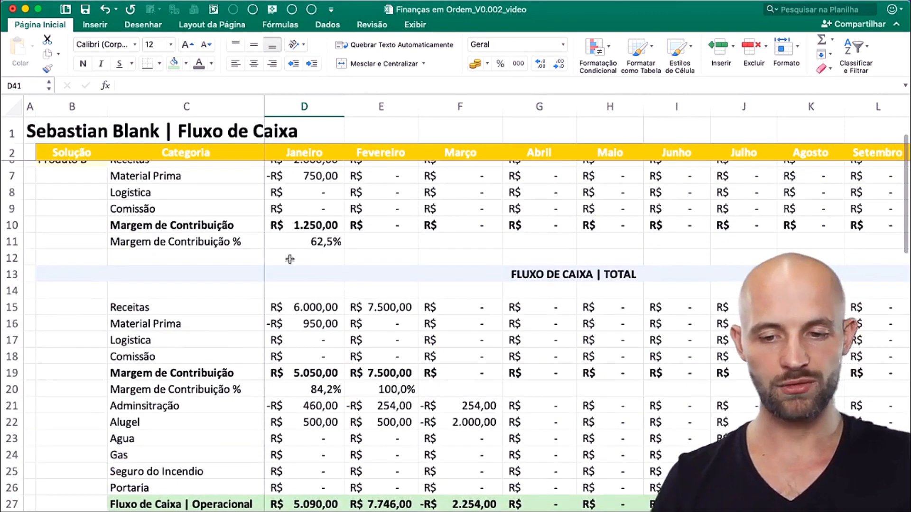
pyautogui.click(13, 273)
pyautogui.press('super+c')
pyautogui.scroll(-7, 395, 376)
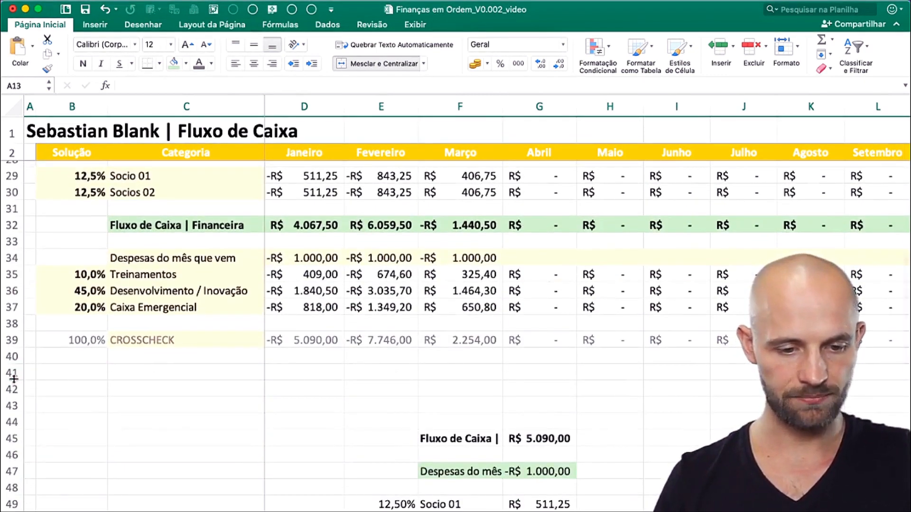
pyautogui.click(12, 373)
pyautogui.click(12, 389)
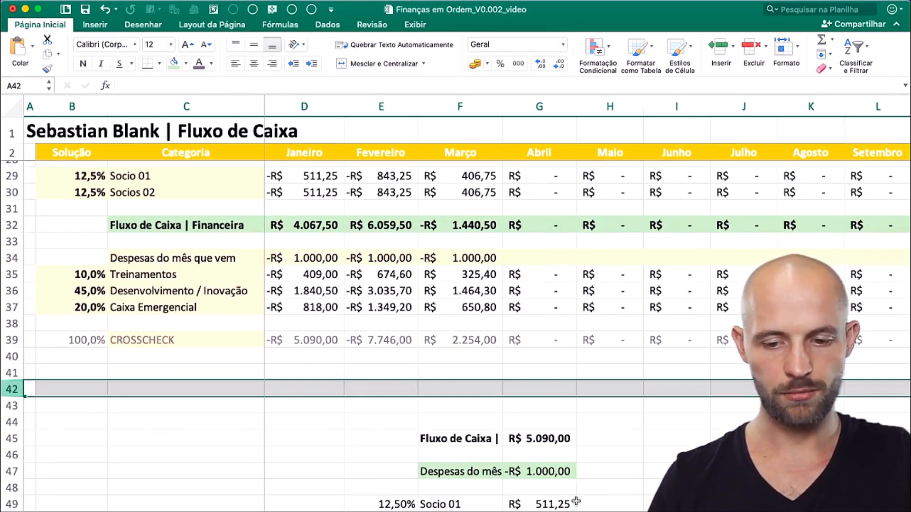
# - Paste the copied heading band into row 42 and clear the old draft in C45:I60 by pasting a blank cell over it
pyautogui.press('super+v')
pyautogui.click(186, 438)
pyautogui.press('super+c')
pyautogui.scroll(-6, 474, 332)
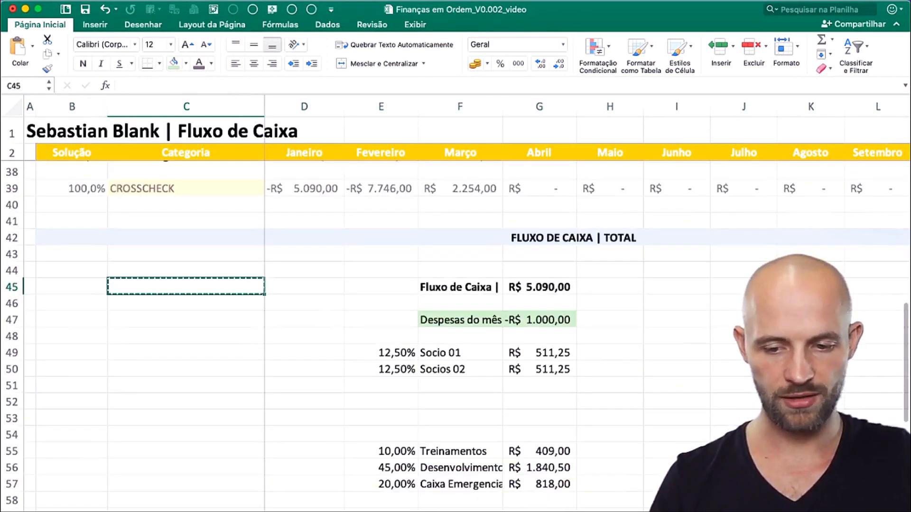
pyautogui.keyDown('shift'); pyautogui.click(668, 467); pyautogui.keyUp('shift')
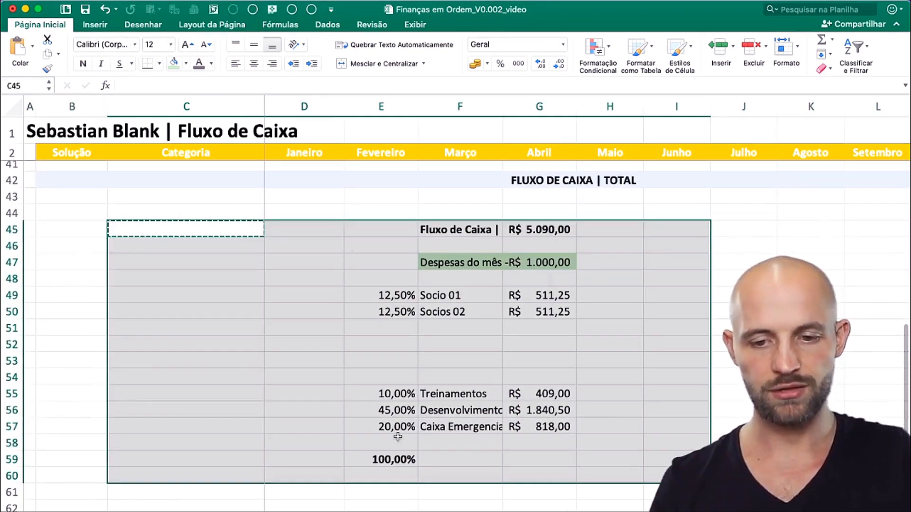
pyautogui.press('super+v')
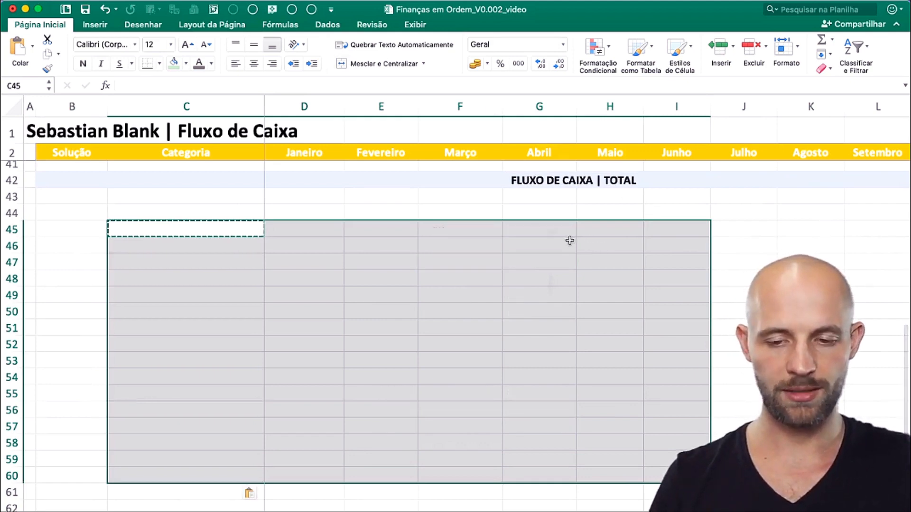
pyautogui.click(329, 256)
# - Retitle the merged heading in row 42 as "CAIXAS e CONTAS | ACOMULADAS"
pyautogui.scroll(5, 329, 255)
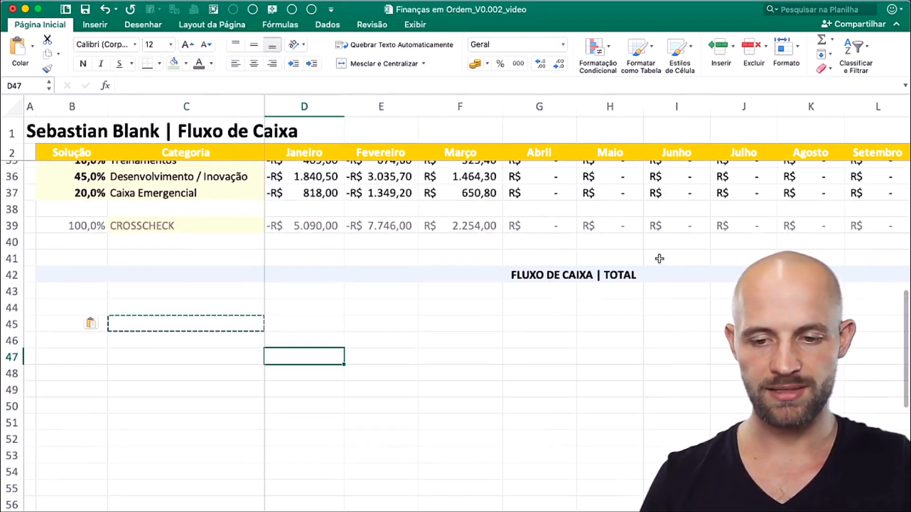
pyautogui.click(600, 278)
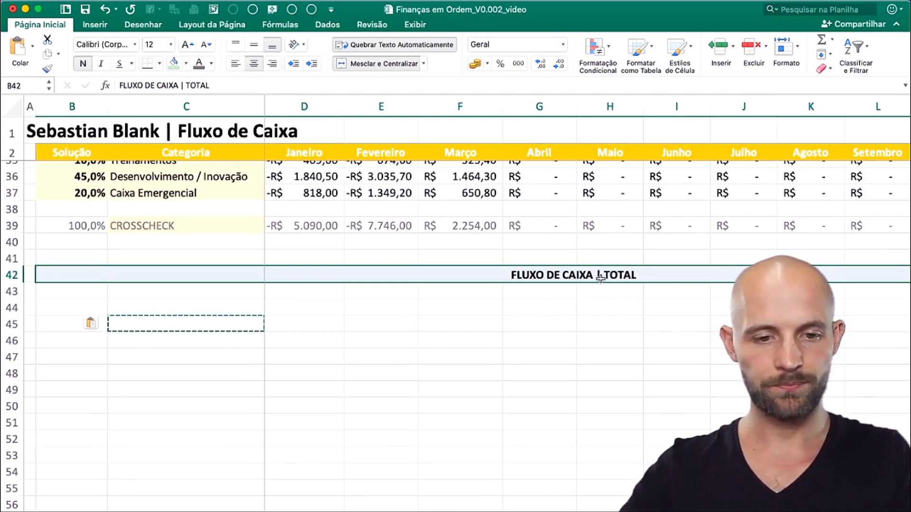
pyautogui.scroll(5, 601, 278)
pyautogui.write('CAIXAS e CONTAS ')
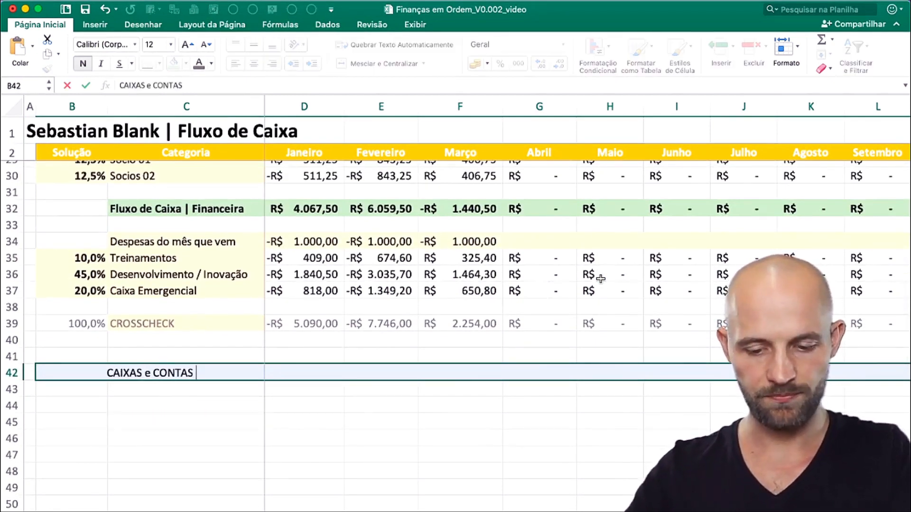
pyautogui.write('| ACOMULAD')
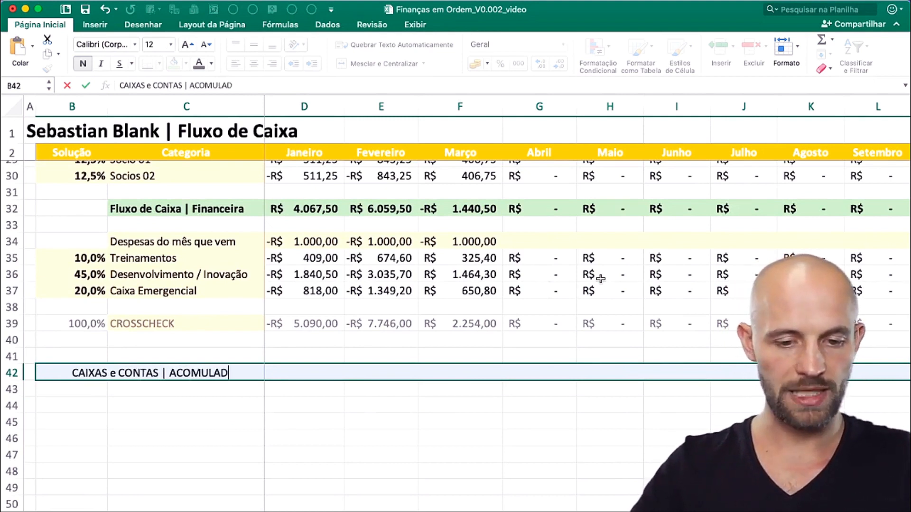
pyautogui.write('S')
pyautogui.press('BackSpace')
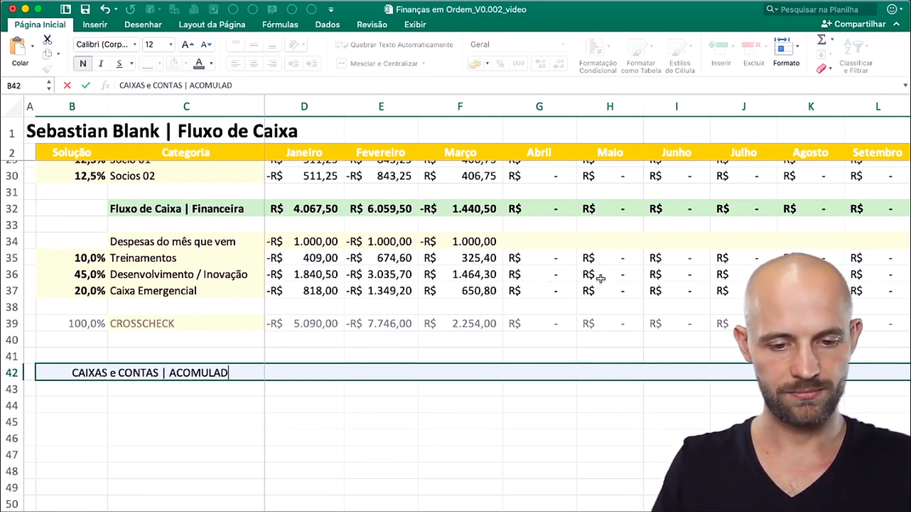
pyautogui.write('AS')
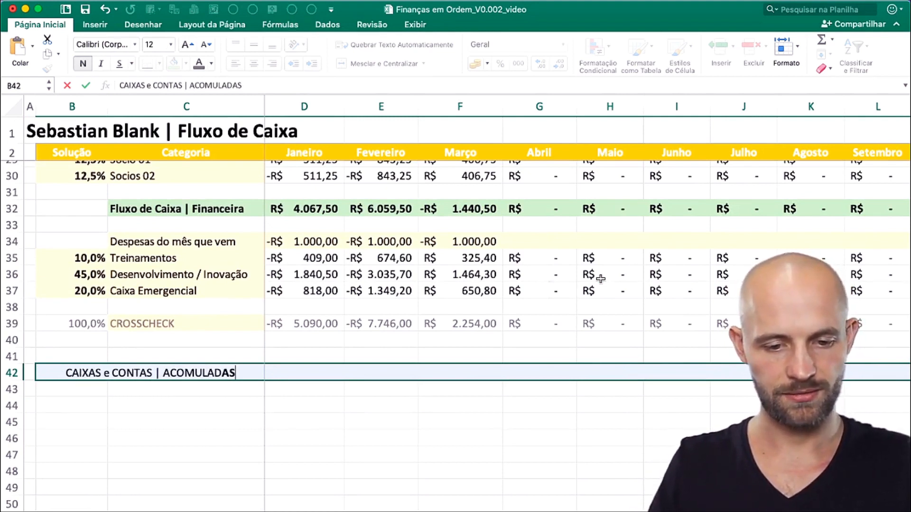
pyautogui.press('Return')
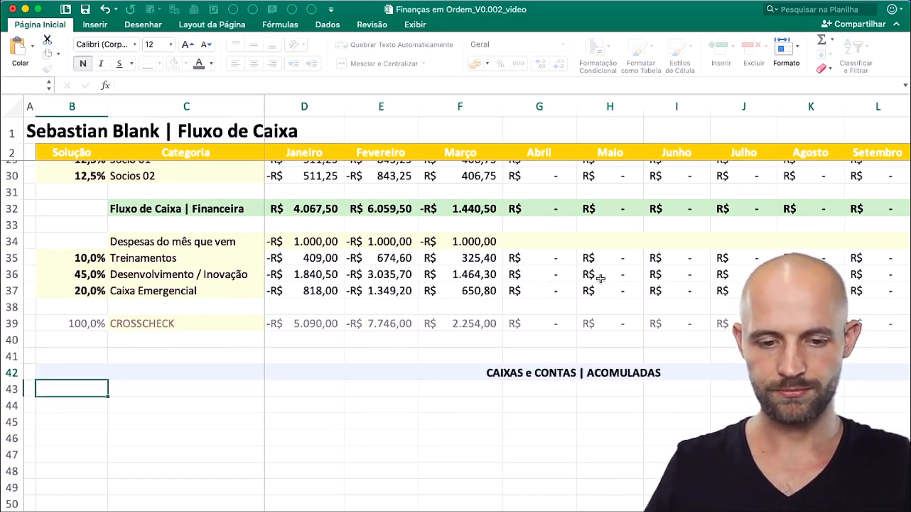
pyautogui.press('Up')
pyautogui.hscroll(3, 601, 279)
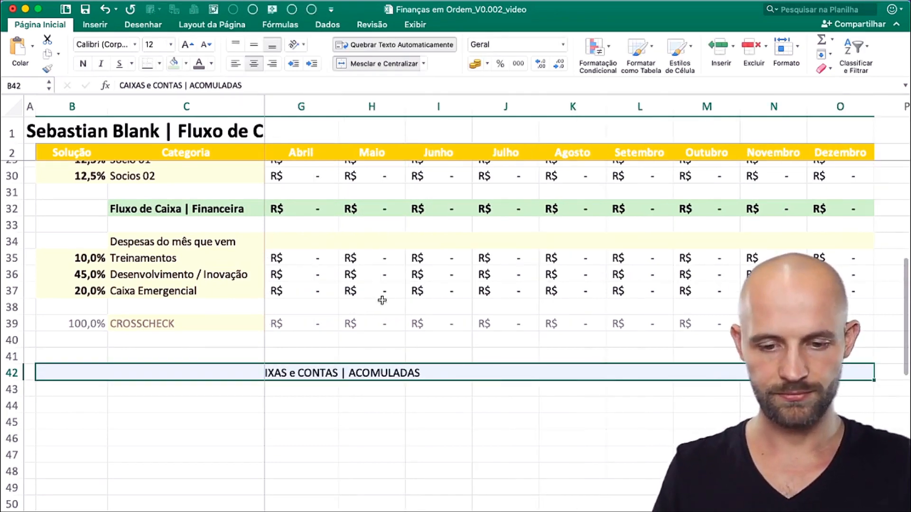
pyautogui.hscroll(-2, 332, 361)
pyautogui.hscroll(-1, 277, 405)
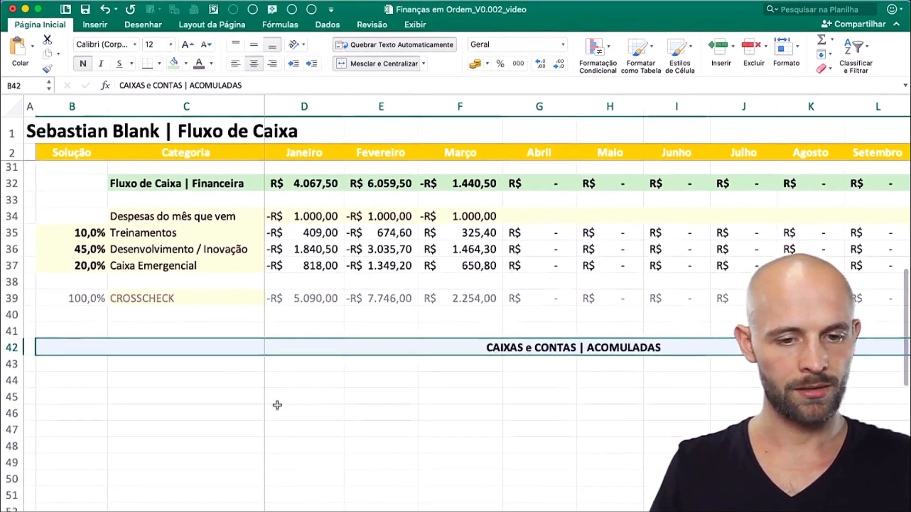
# - Copy the labels "Socio 01" and "Socios 02" from C29:C30 into C44:C45
pyautogui.scroll(2, 277, 405)
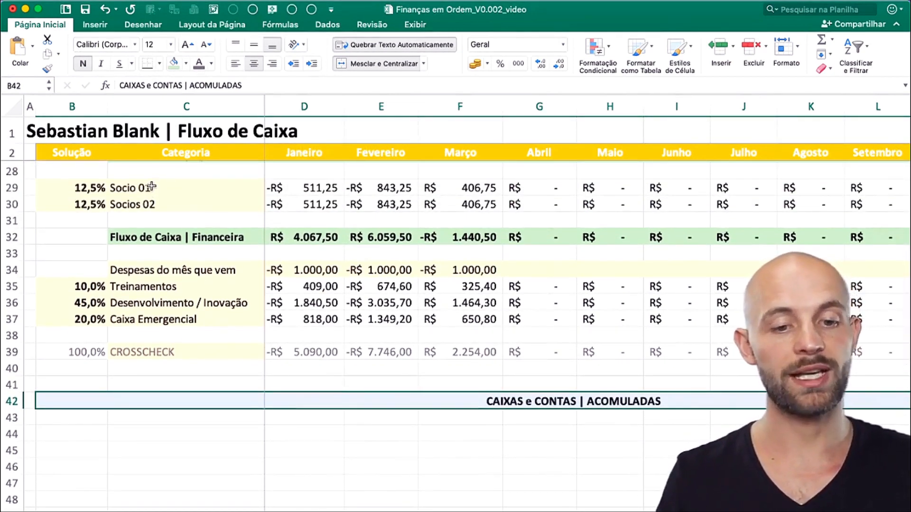
pyautogui.moveTo(150, 188); pyautogui.dragTo(151, 204)
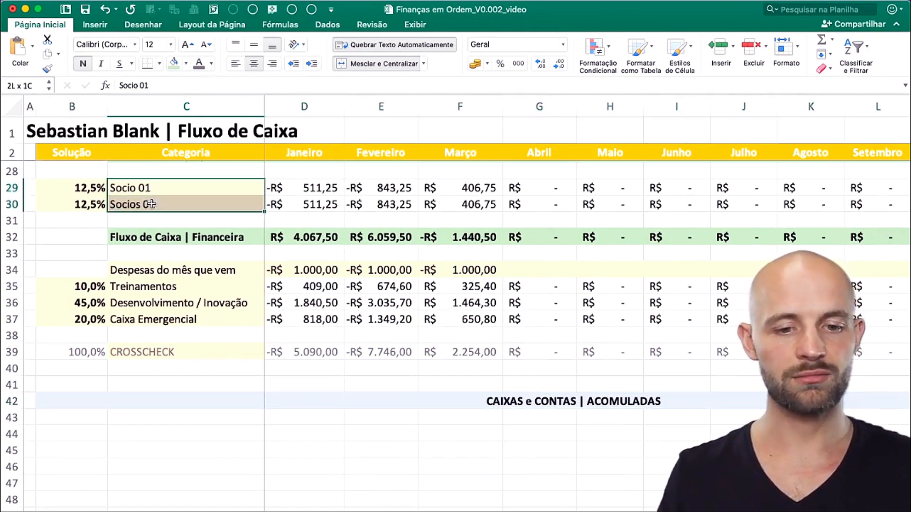
pyautogui.press('super+c')
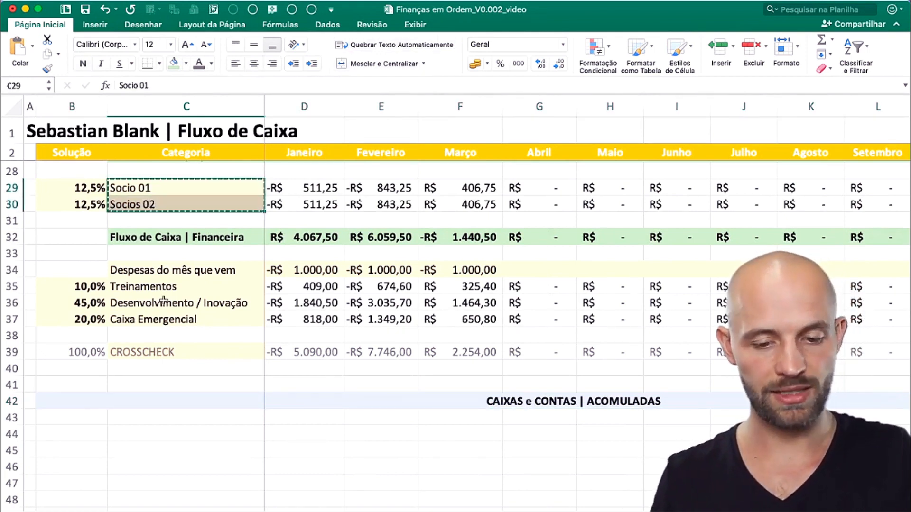
pyautogui.click(176, 435)
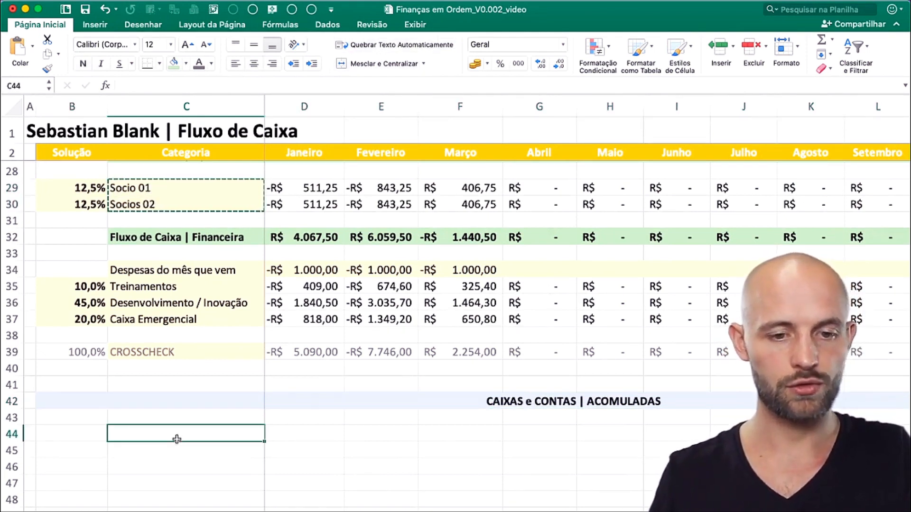
pyautogui.hotkey('shift', 'Down')
pyautogui.press('super+v')
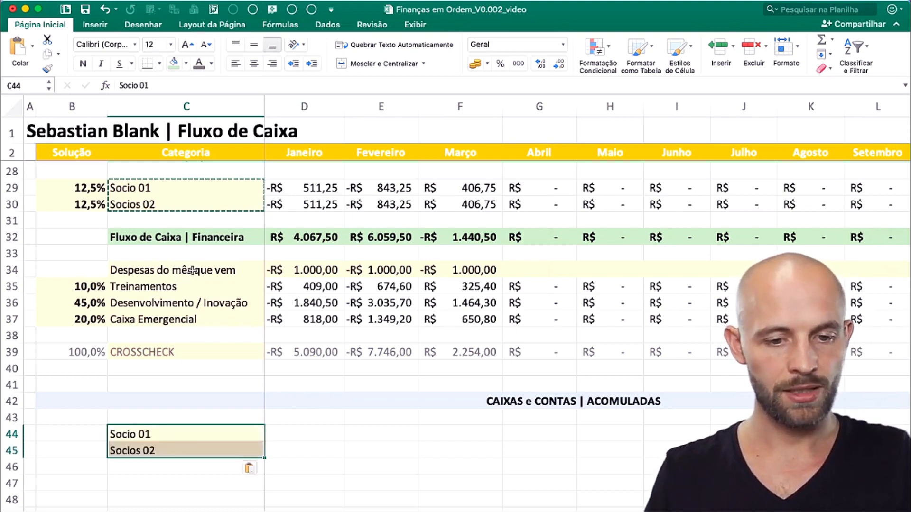
pyautogui.moveTo(181, 270); pyautogui.dragTo(189, 316)
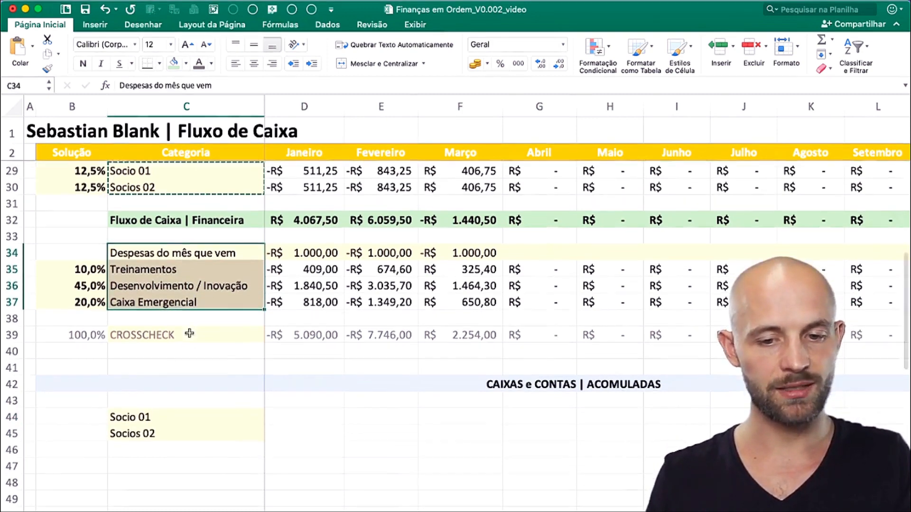
pyautogui.scroll(-1, 187, 335)
pyautogui.click(7, 216)
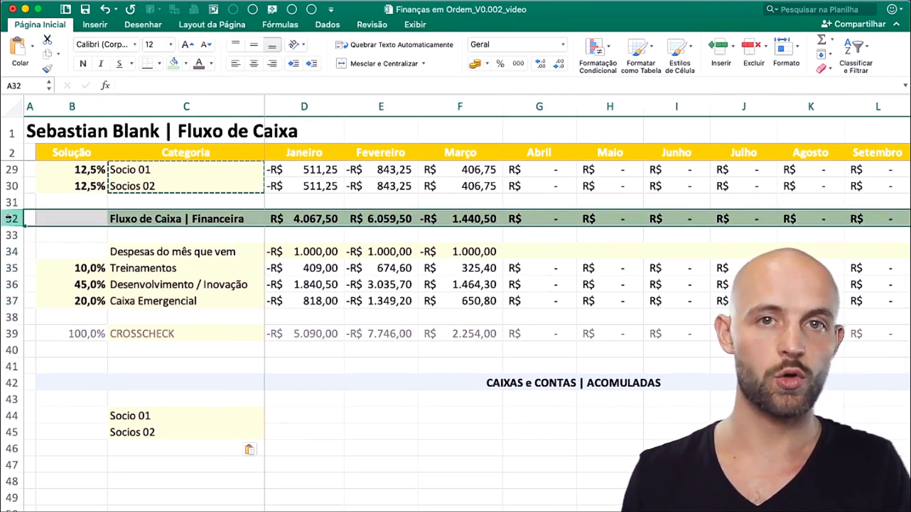
# - Enter the label "Conta (s) da Empresa" in cell C47
pyautogui.click(156, 467)
pyautogui.write('CONTA')
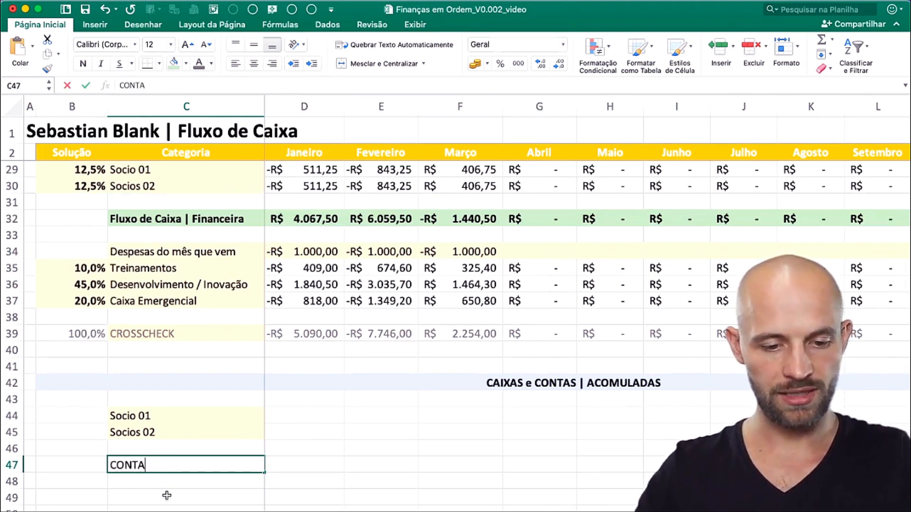
pyautogui.press('BackSpace')
pyautogui.press('BackSpace')
pyautogui.press('BackSpace')
pyautogui.press('BackSpace')
pyautogui.press('BackSpace')
pyautogui.write('Conta (S')
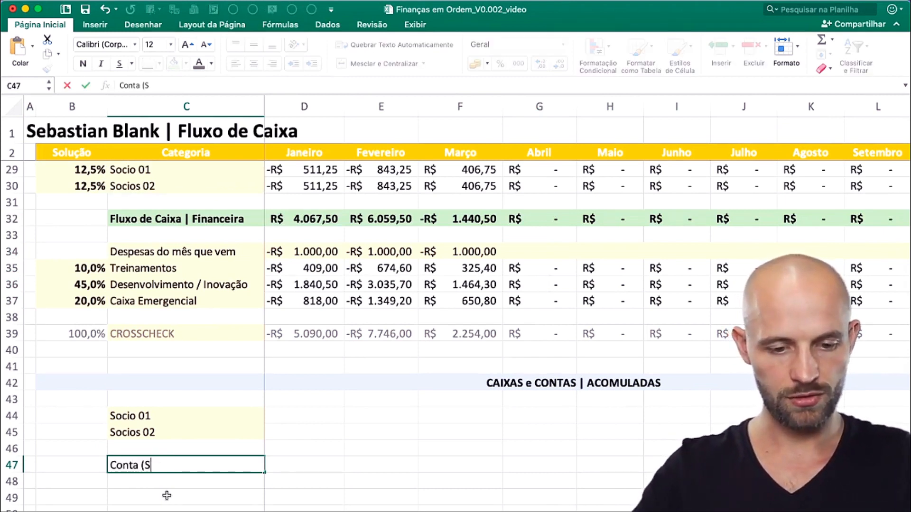
pyautogui.write(') da Empresa')
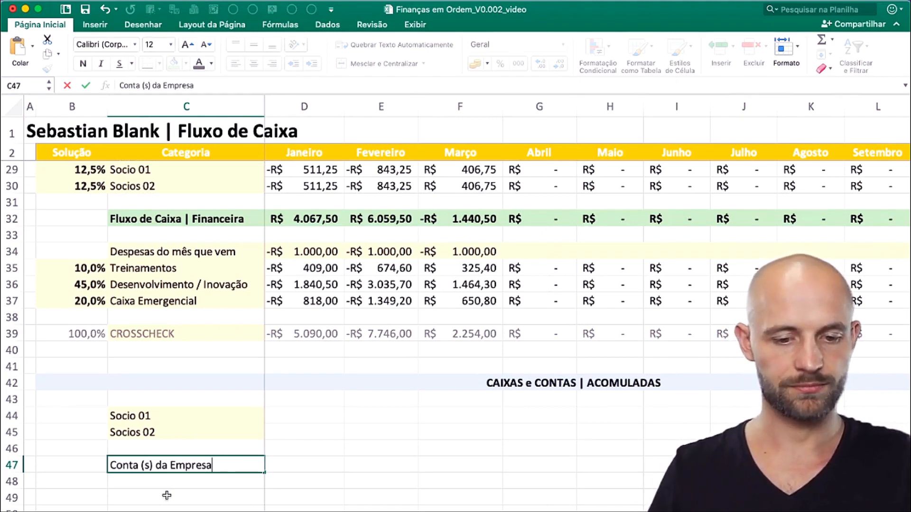
pyautogui.press('Return')
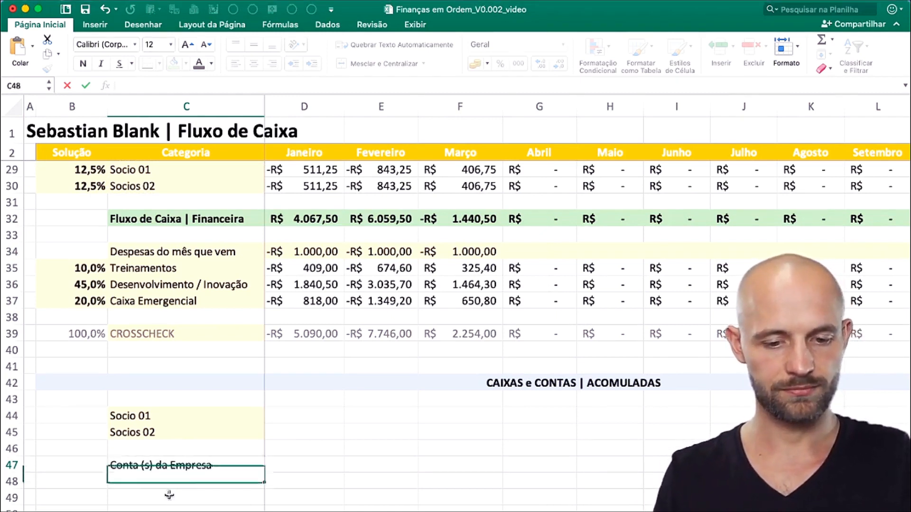
pyautogui.press('Up')
pyautogui.press('Down')
pyautogui.press('Down')
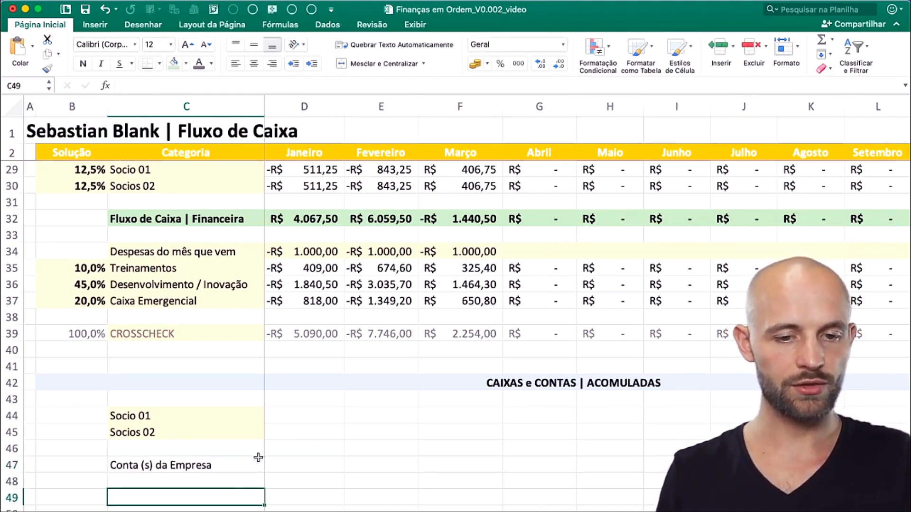
# - Copy the four labels from "Despesas do mês que vem" to "Caixa Emergencial" in C34:C37 into C49:C52
pyautogui.click(161, 256)
pyautogui.moveTo(160, 256); pyautogui.dragTo(161, 301)
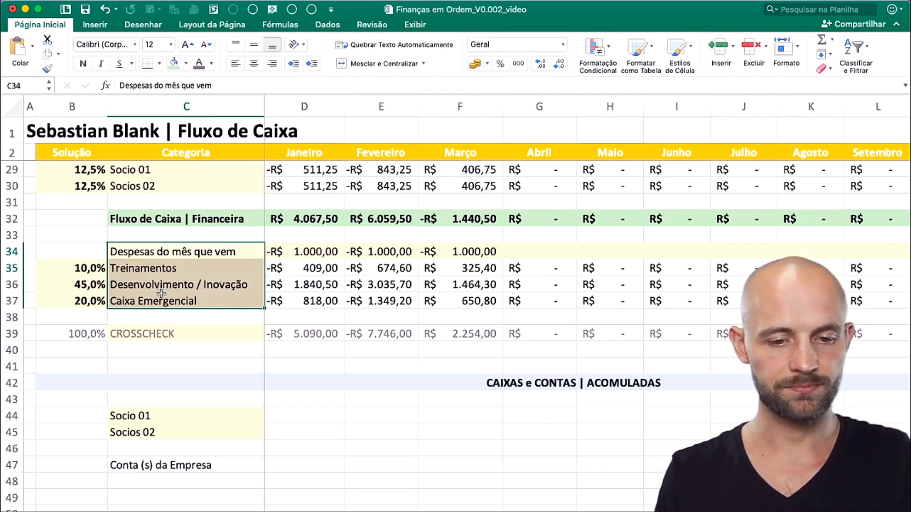
pyautogui.press('super+c')
pyautogui.scroll(-3, 356, 443)
pyautogui.click(179, 414)
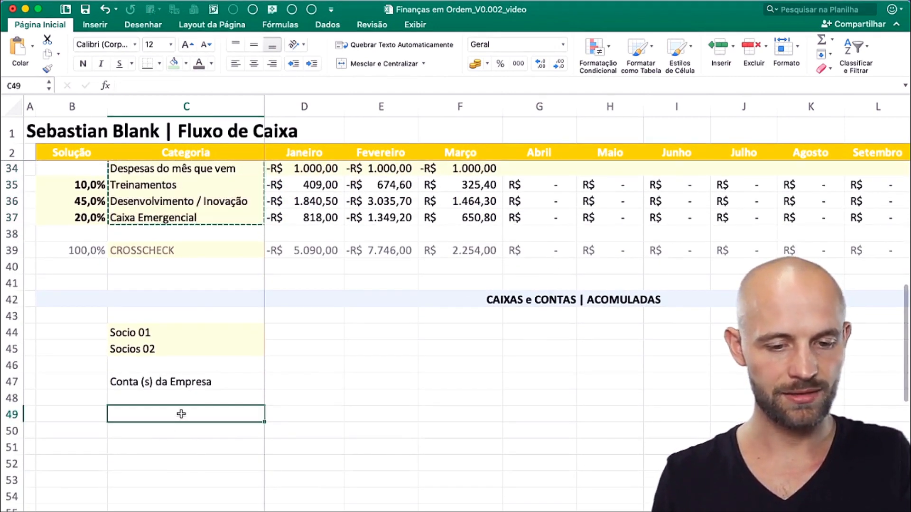
pyautogui.hotkey('shift', 'Down')
pyautogui.hotkey('shift', 'Down')
pyautogui.hotkey('shift', 'Down')
pyautogui.press('super+v')
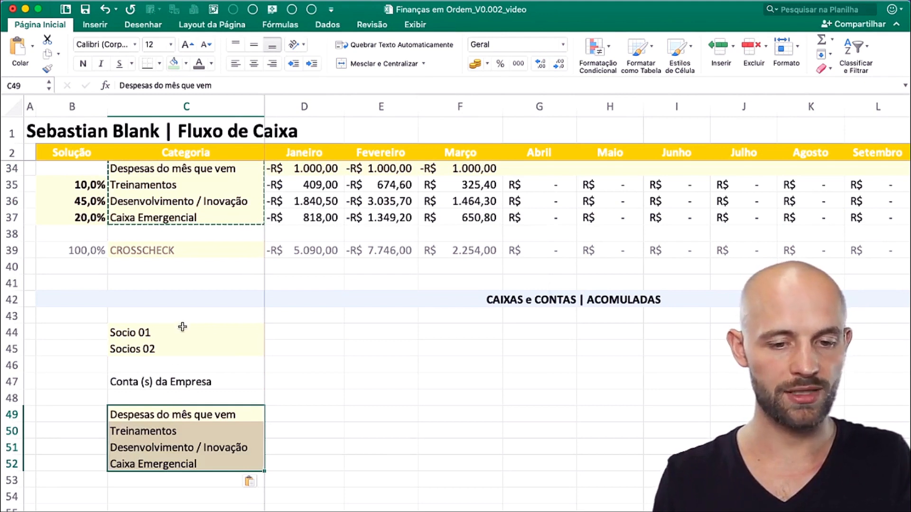
# - Remove the fill colour from the label cells C44:C46 and C49:C52
pyautogui.moveTo(182, 332); pyautogui.dragTo(179, 363)
pyautogui.click(186, 63)
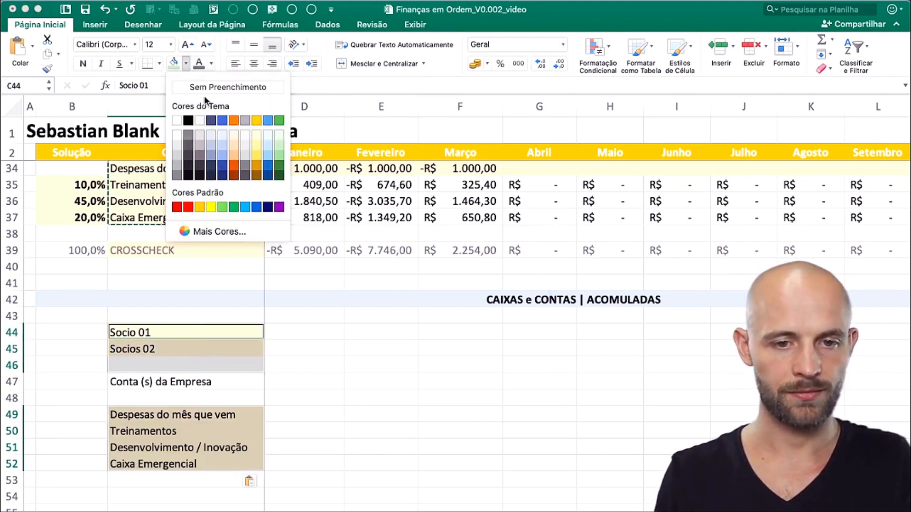
pyautogui.click(228, 86)
pyautogui.click(143, 388)
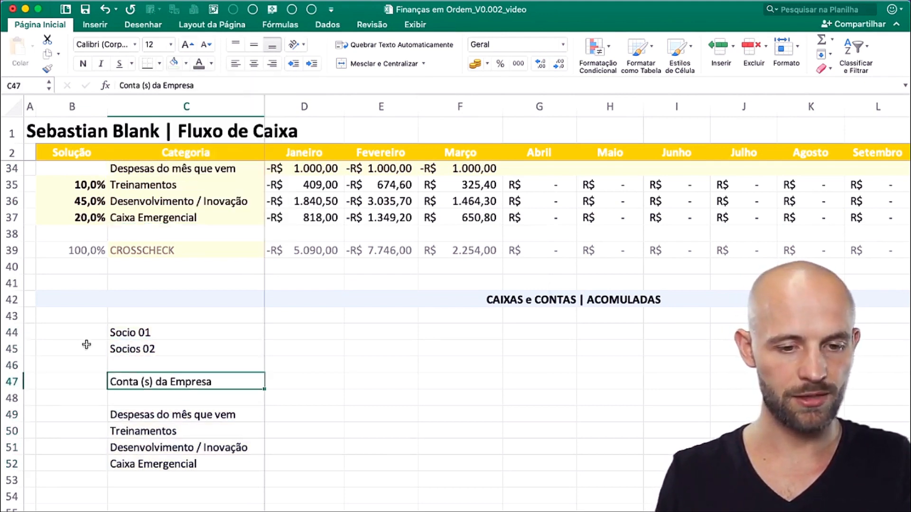
# - Merge and center B44:B45 and enter "SOCIOS" in the merged cell
pyautogui.moveTo(81, 333); pyautogui.dragTo(81, 350)
pyautogui.click(395, 64)
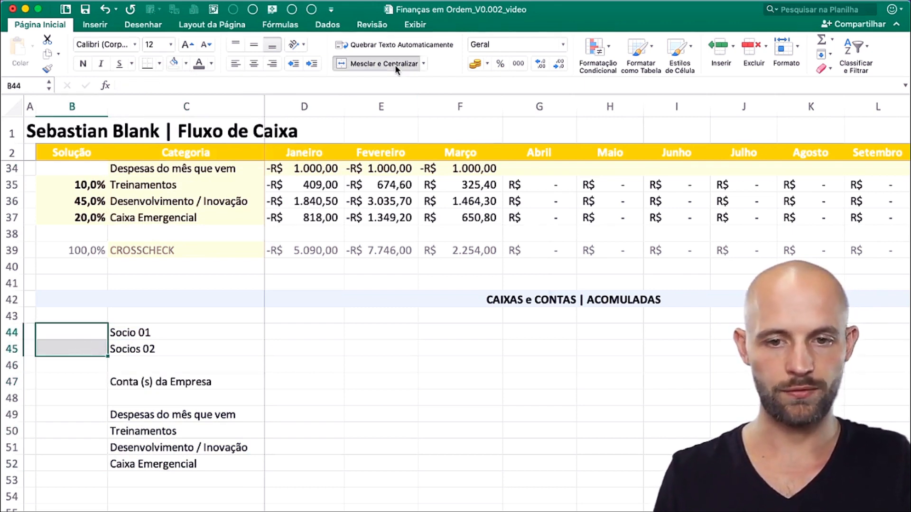
pyautogui.write('SOCIOS')
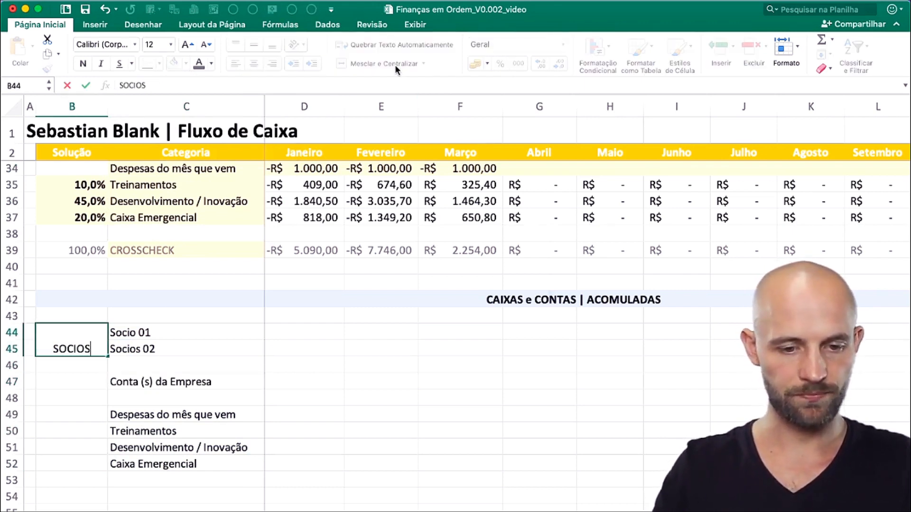
pyautogui.press('Return')
pyautogui.press('Return')
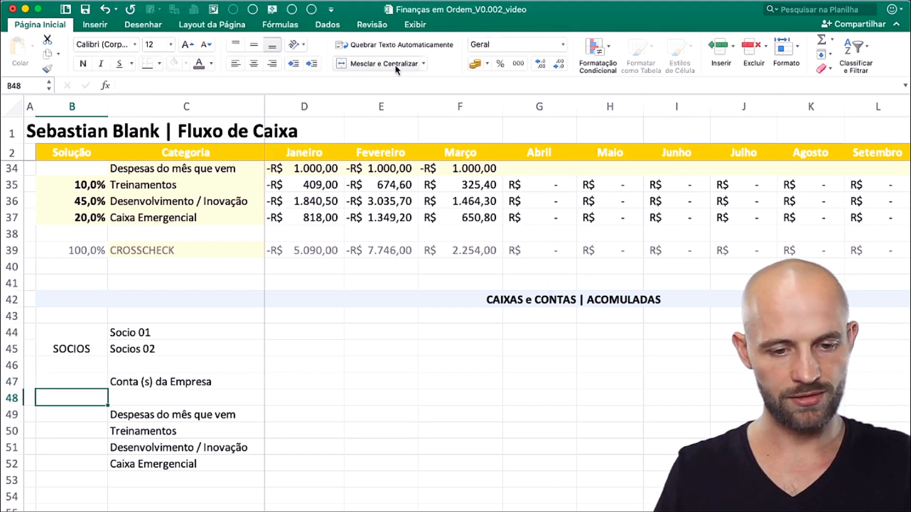
# - Enter the group label "CONTAS" in B47, beside "Conta (s) da Empresa"
pyautogui.write('CONTAS')
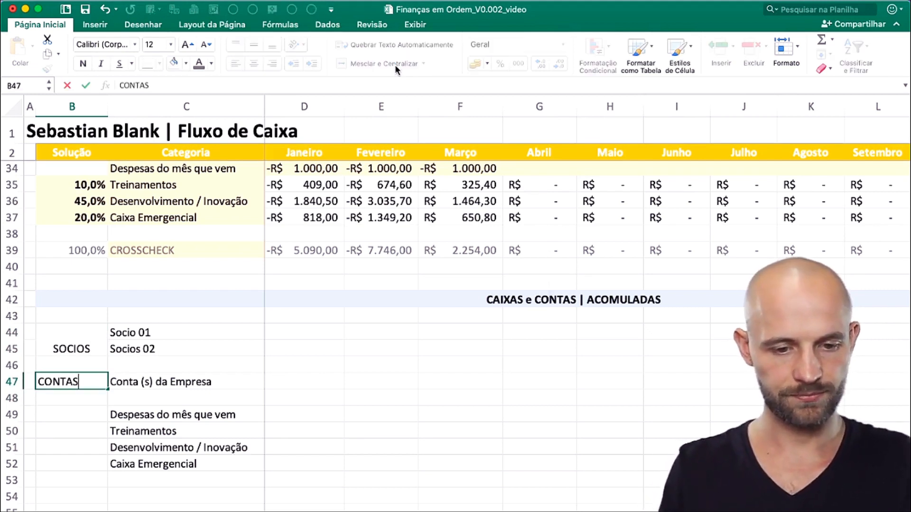
pyautogui.press('Return')
pyautogui.press('Return')
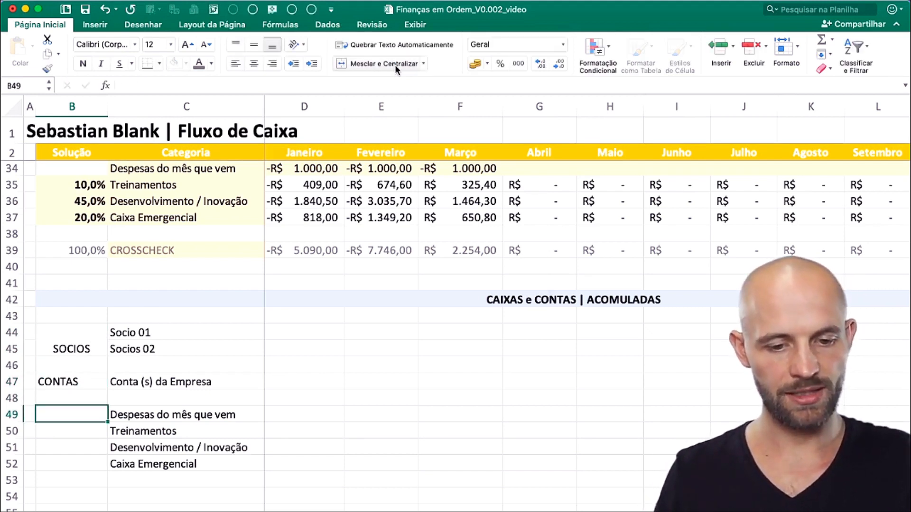
# - Merge and center B49:B52 and enter the group label "CAIXAS" in the merged cell
pyautogui.hotkey('shift', 'Down')
pyautogui.hotkey('shift', 'Down')
pyautogui.hotkey('shift', 'Down')
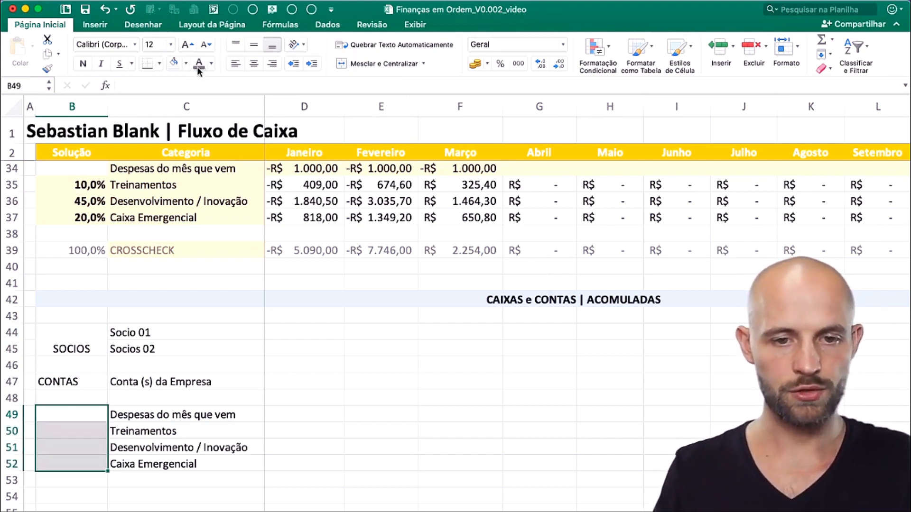
pyautogui.click(417, 67)
pyautogui.write('CAIXAS')
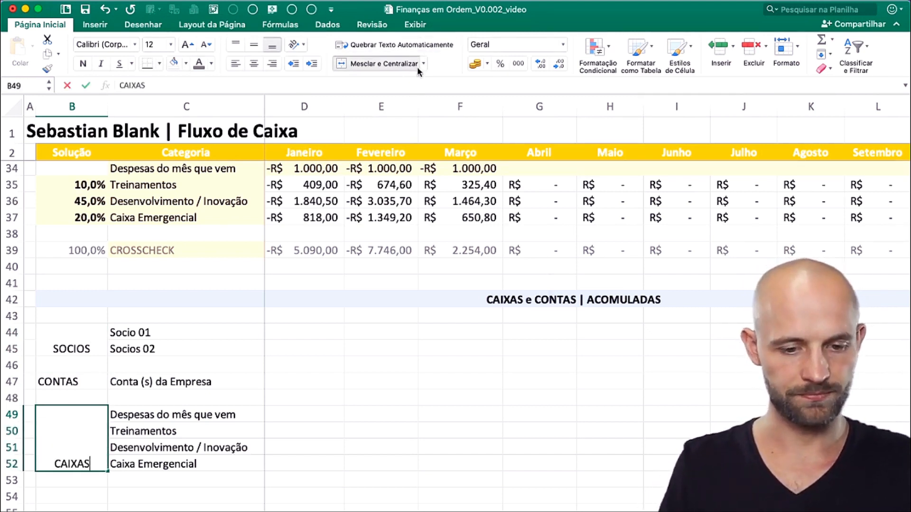
pyautogui.press('Return')
pyautogui.press('Up')
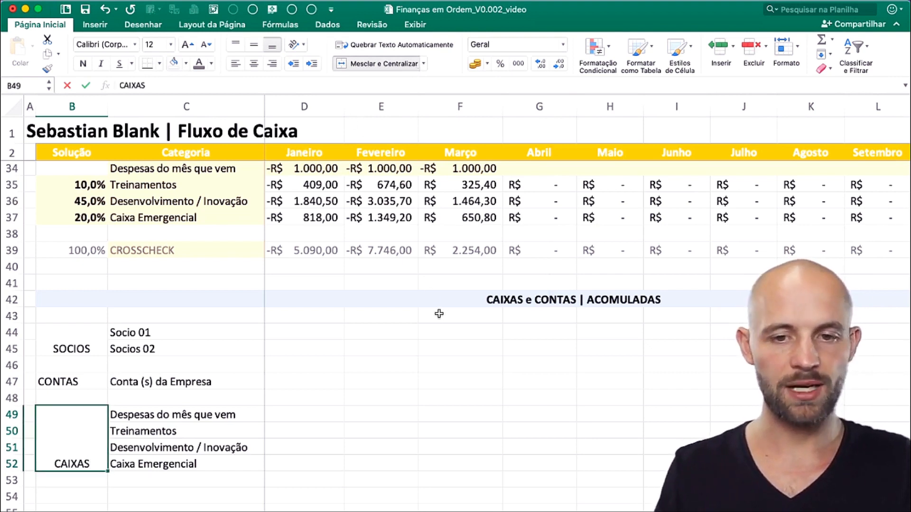
# - Center the group labels SOCIOS, CONTAS and CAIXAS in B44:B52 vertically and horizontally
pyautogui.keyDown('shift'); pyautogui.click(439, 313); pyautogui.keyUp('shift')
pyautogui.click(255, 47)
pyautogui.click(460, 507)
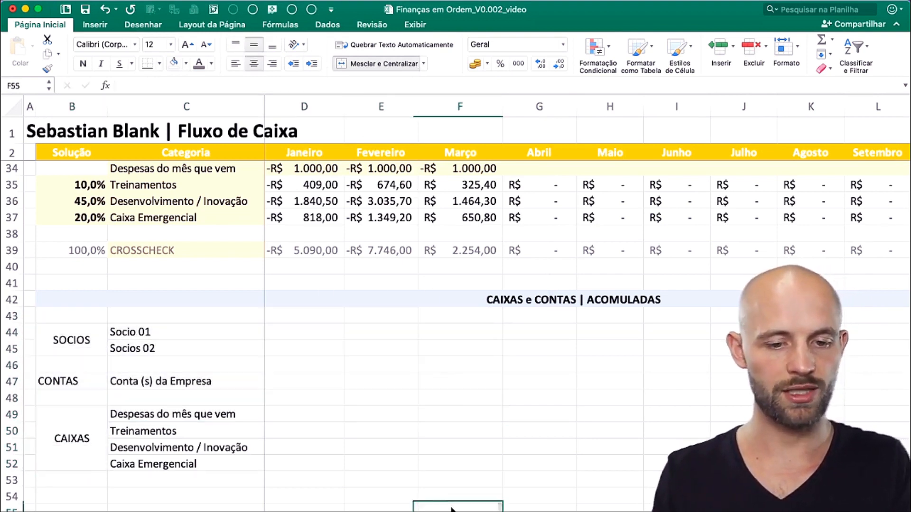
pyautogui.moveTo(81, 337); pyautogui.dragTo(80, 441)
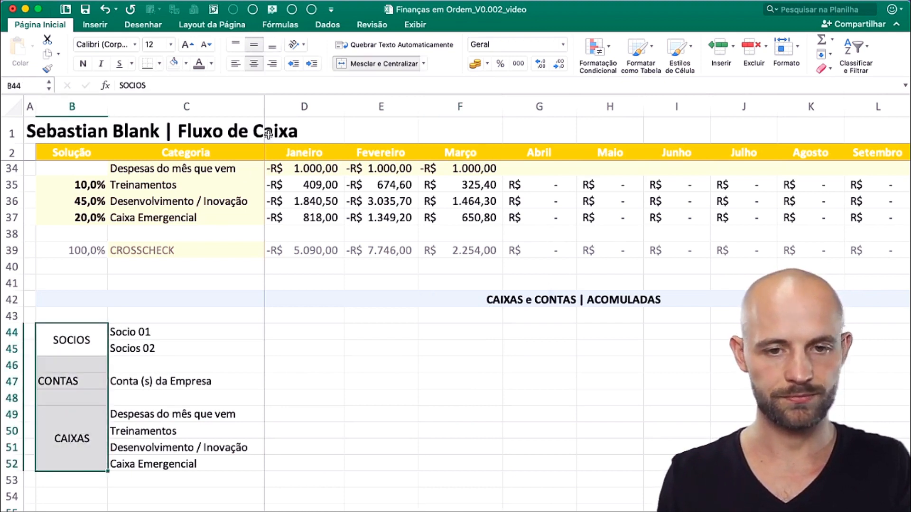
pyautogui.click(254, 63)
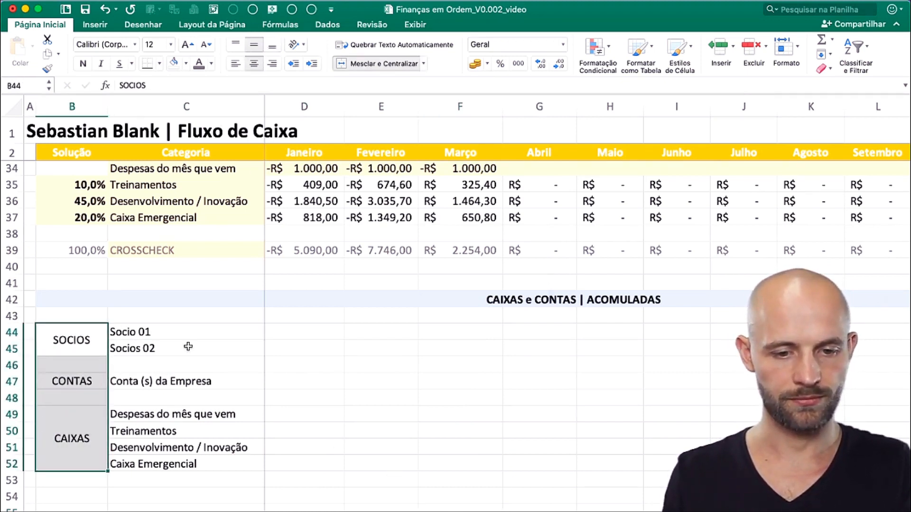
pyautogui.click(189, 347)
pyautogui.click(306, 328)
# - Widen column A and enter the heading "Conta 31.12." in A46
pyautogui.scroll(3, 306, 328)
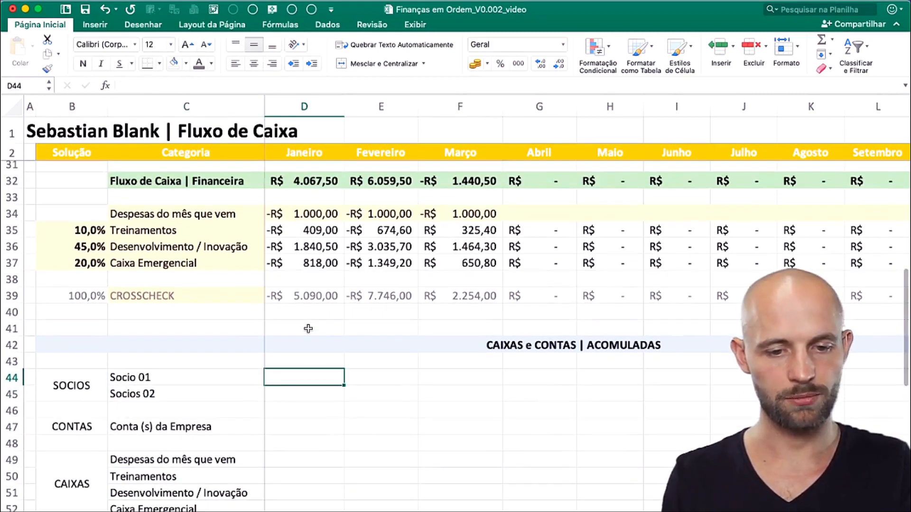
pyautogui.scroll(-1, 101, 358)
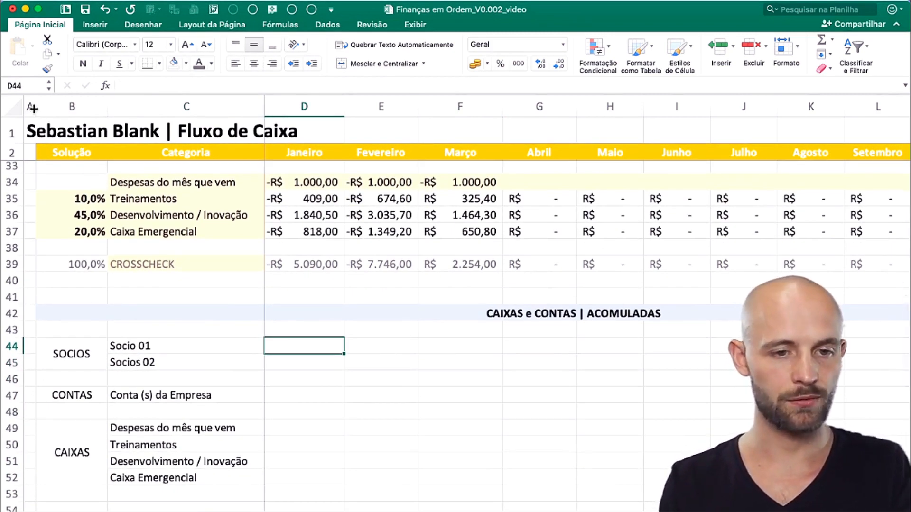
pyautogui.moveTo(32, 108); pyautogui.dragTo(75, 108)
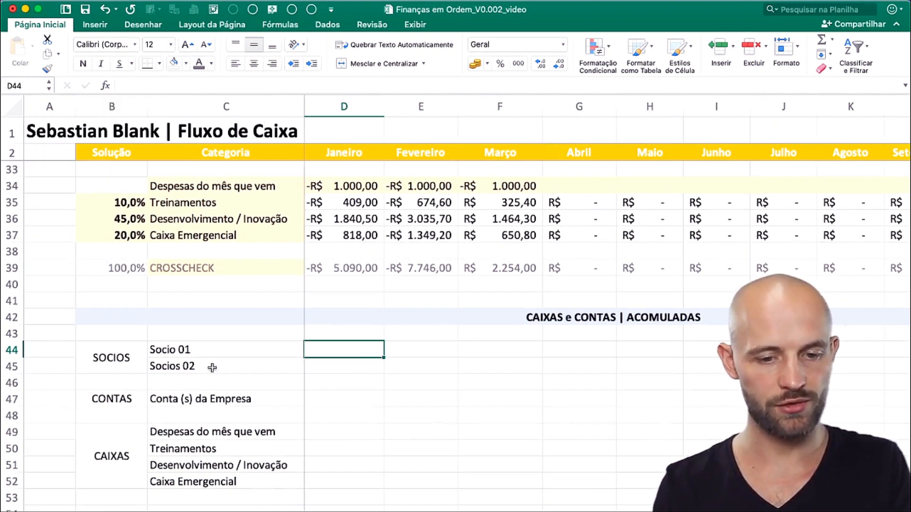
pyautogui.click(196, 398)
pyautogui.click(51, 396)
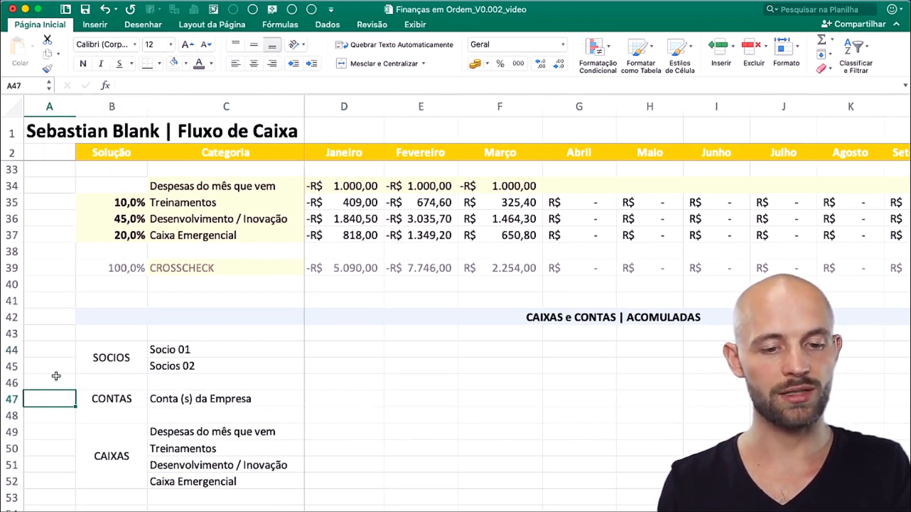
pyautogui.click(56, 377)
pyautogui.write('Conta')
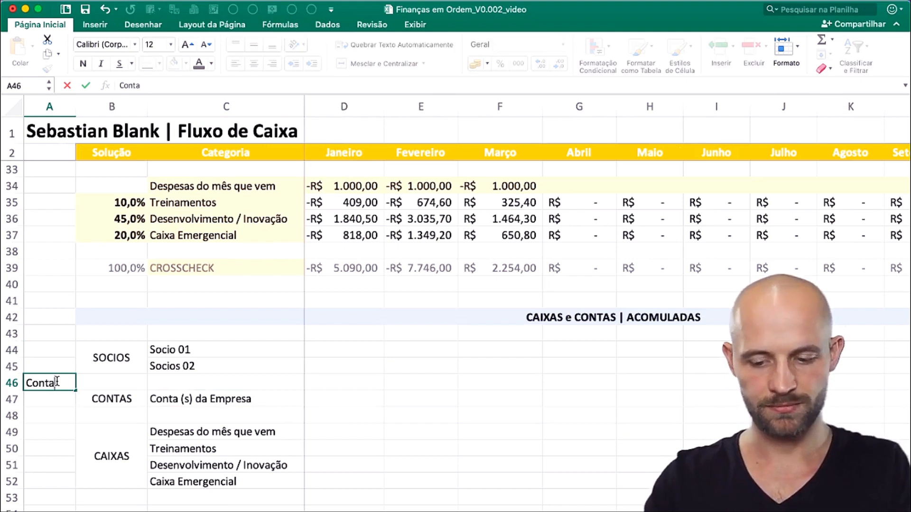
pyautogui.write(' 31.12.')
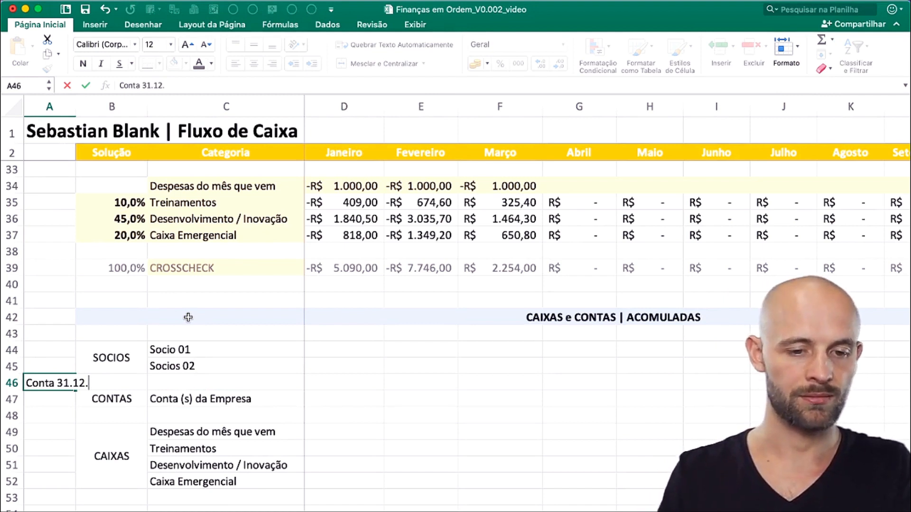
pyautogui.press('Return')
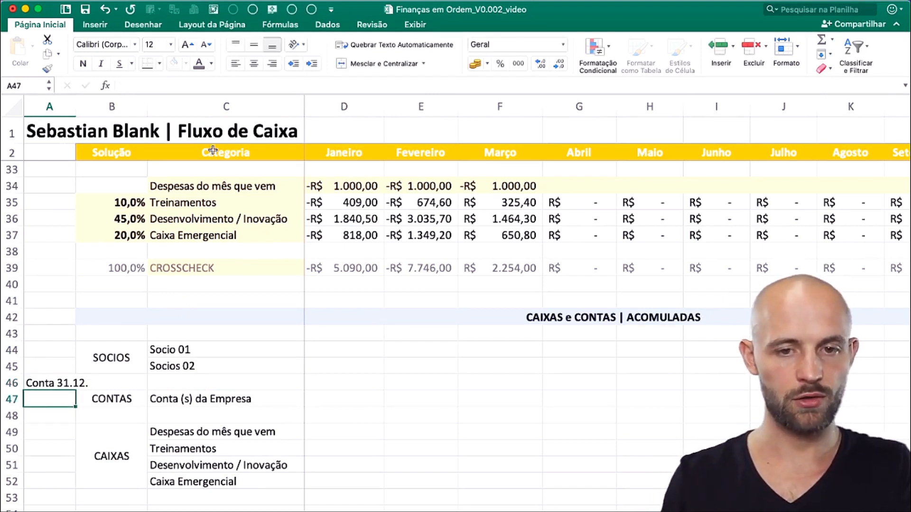
# - Fill the opening-balance cell A47, beside CONTAS, with light yellow
pyautogui.click(187, 66)
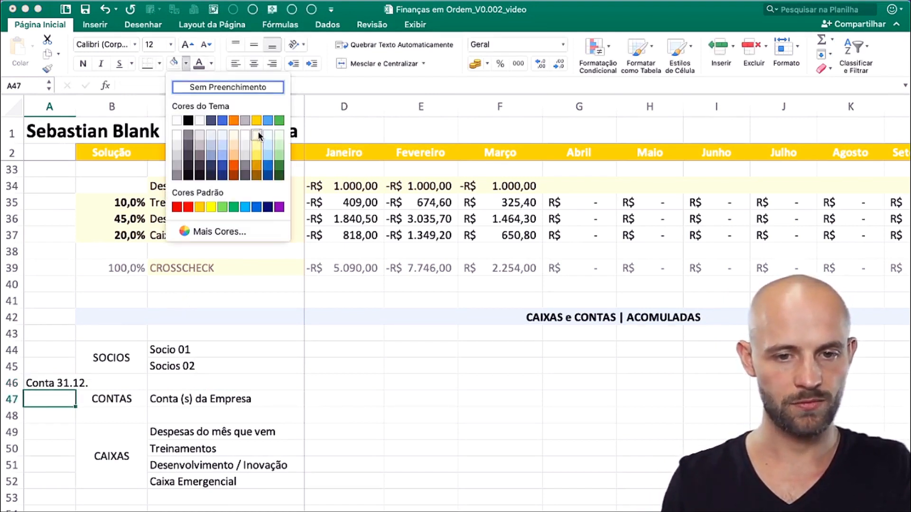
pyautogui.click(260, 139)
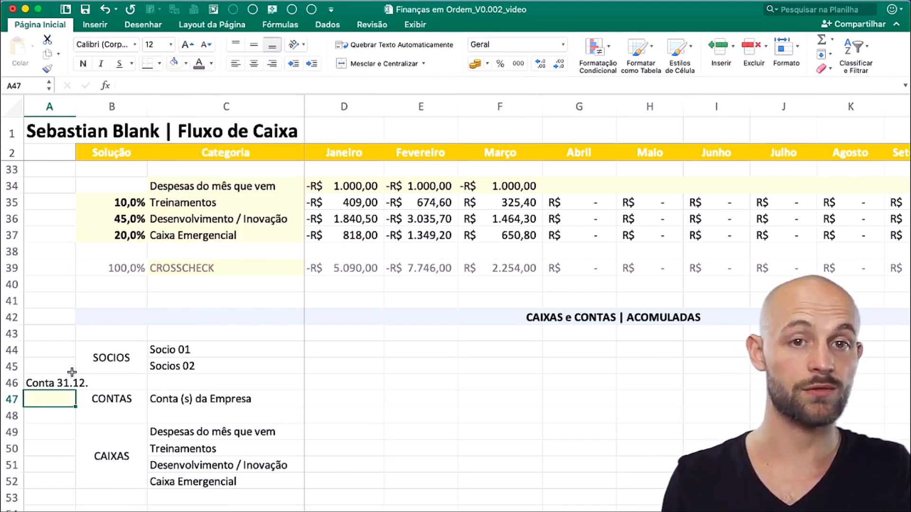
pyautogui.moveTo(56, 347); pyautogui.dragTo(58, 359)
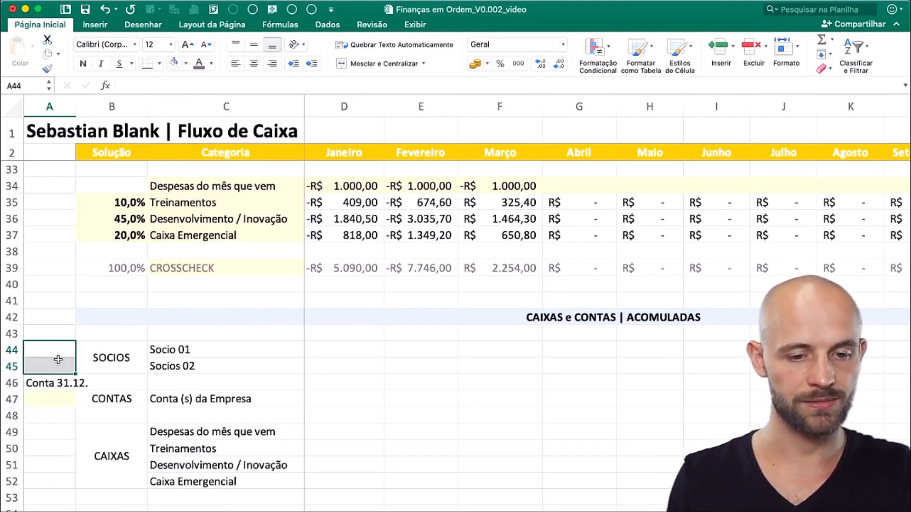
# - Insert one blank row above the "Conta 31.12." row and another above the lower "Despesas do mês que vem" row
pyautogui.rightClick(9, 383)
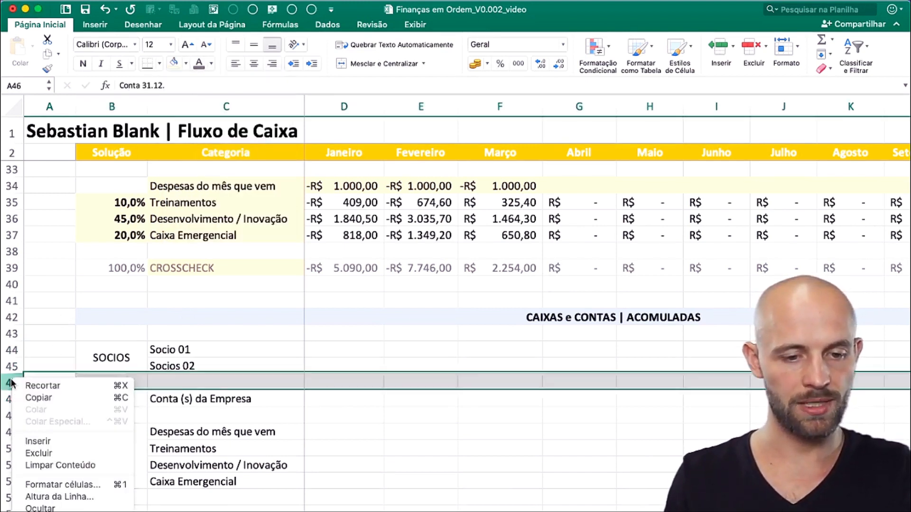
pyautogui.click(89, 441)
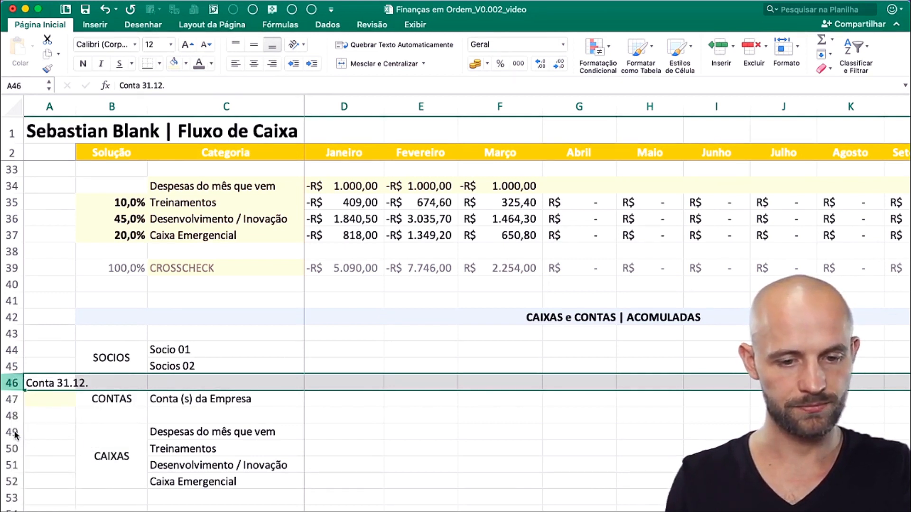
pyautogui.rightClick(12, 448)
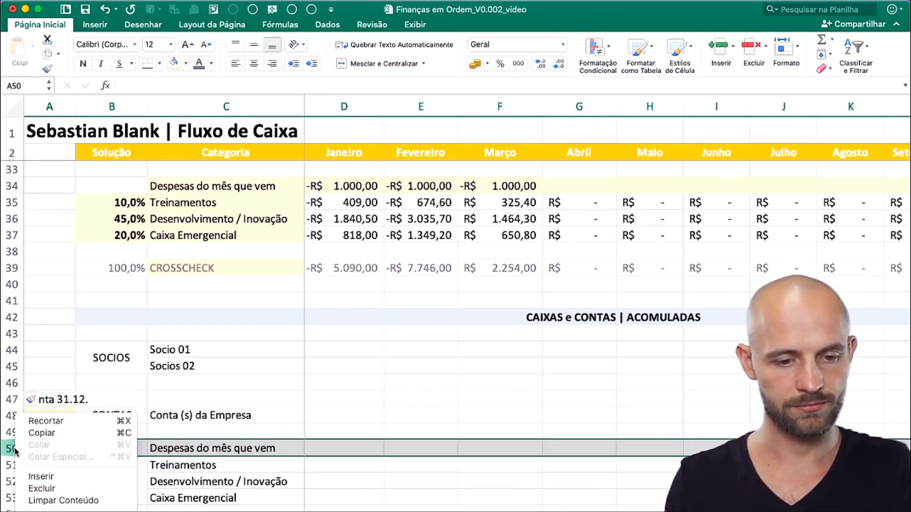
pyautogui.click(59, 477)
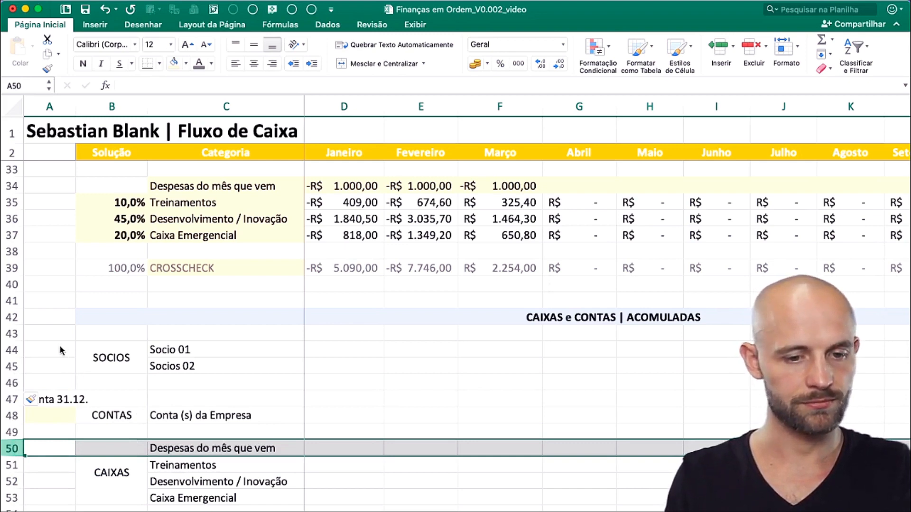
# - Fill the opening-balance cells A44:A45 beside SOCIOS and A51:A54 beside CAIXAS with the same light yellow
pyautogui.moveTo(60, 352); pyautogui.dragTo(60, 360)
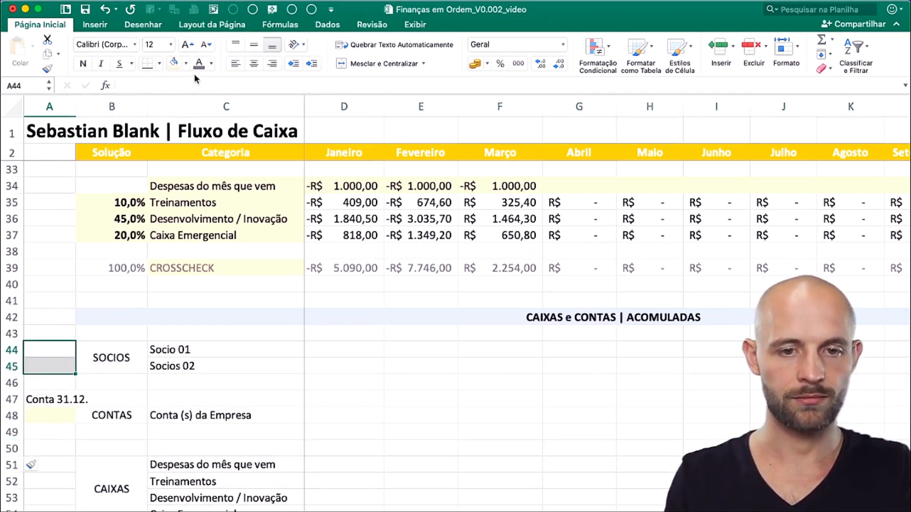
pyautogui.click(174, 63)
pyautogui.scroll(-3, 86, 391)
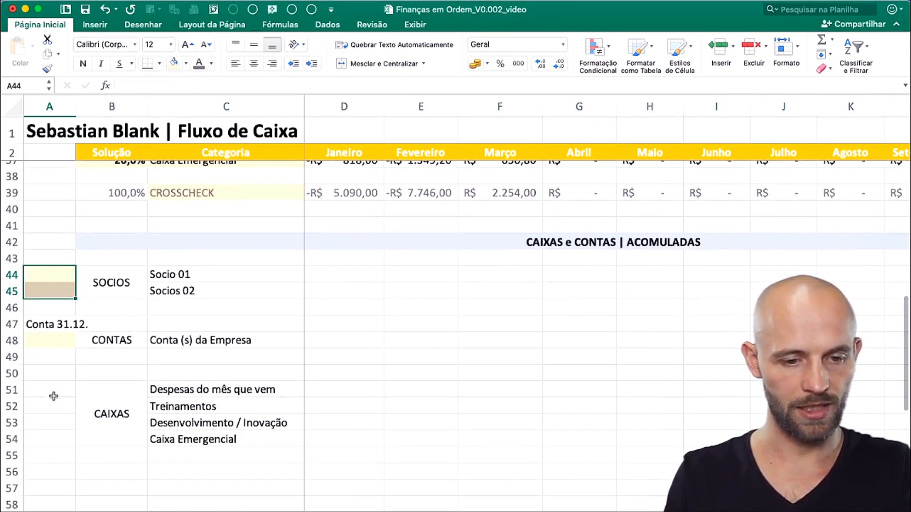
pyautogui.moveTo(53, 396); pyautogui.dragTo(51, 438)
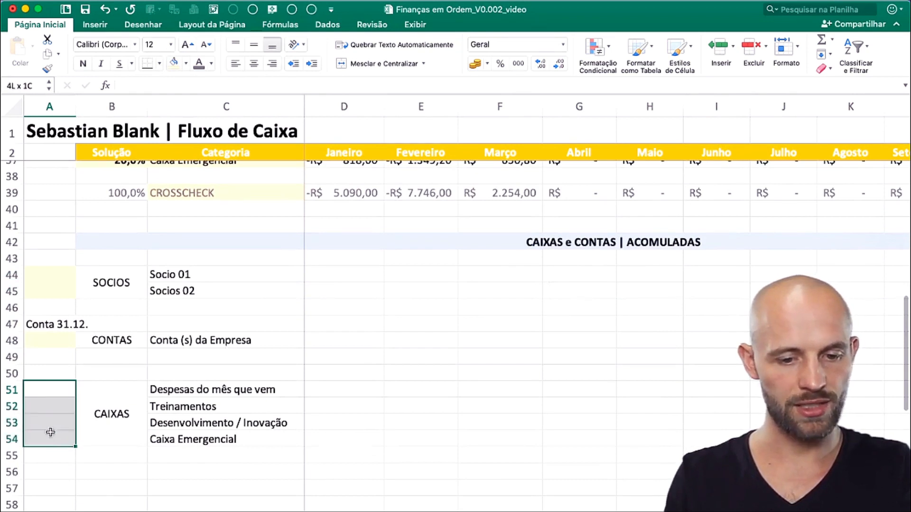
pyautogui.click(173, 63)
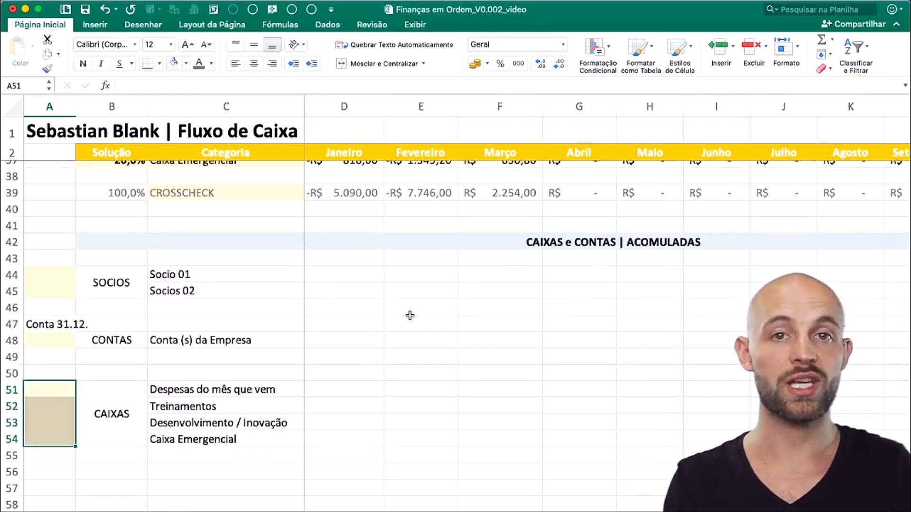
# - Enter 20000 as the company account's opening balance in A48
pyautogui.click(51, 271)
pyautogui.scroll(2, 441, 343)
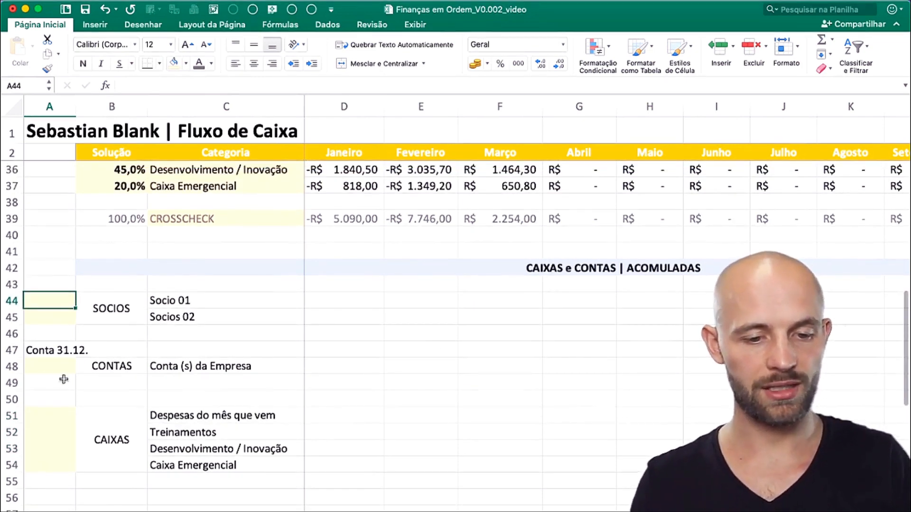
pyautogui.click(44, 364)
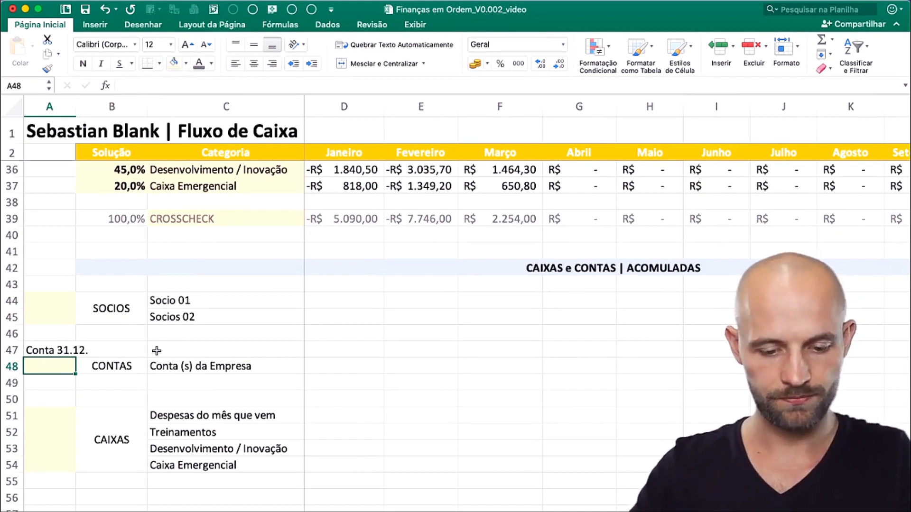
pyautogui.write('20000')
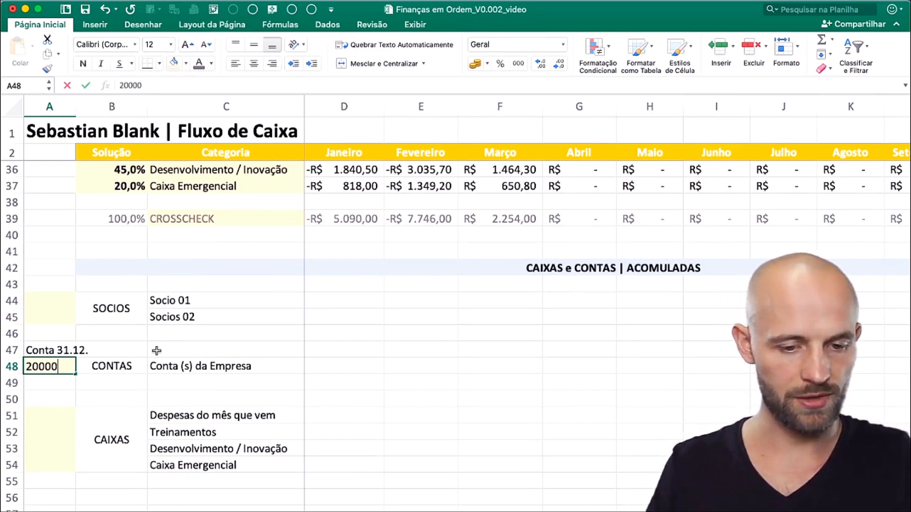
# - Apply the R$ accounting format to A44:A54 and widen column A just enough to show the full amount
pyautogui.moveTo(44, 295); pyautogui.dragTo(47, 456)
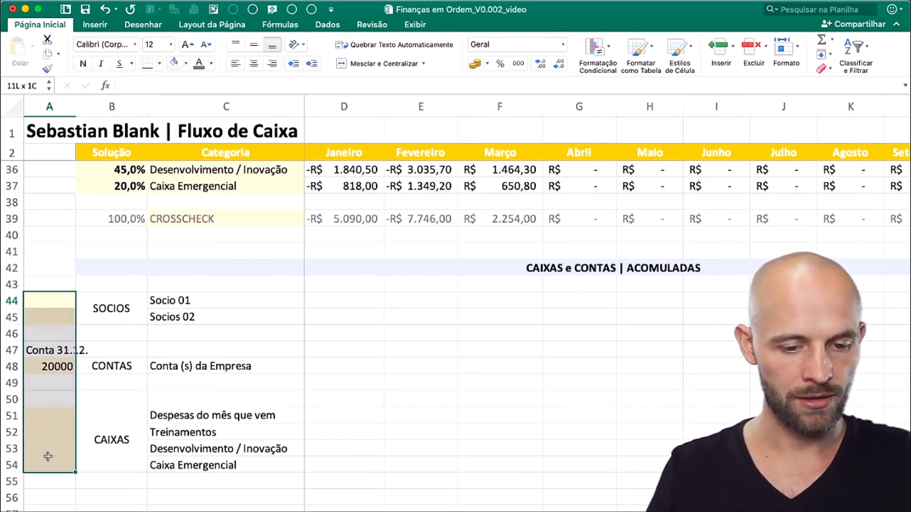
pyautogui.click(475, 63)
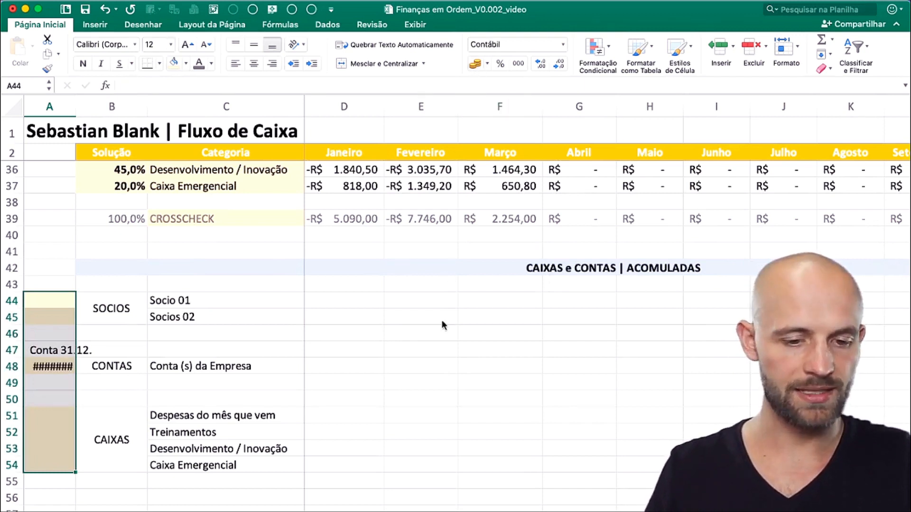
pyautogui.click(443, 321)
pyautogui.moveTo(75, 100); pyautogui.dragTo(94, 99)
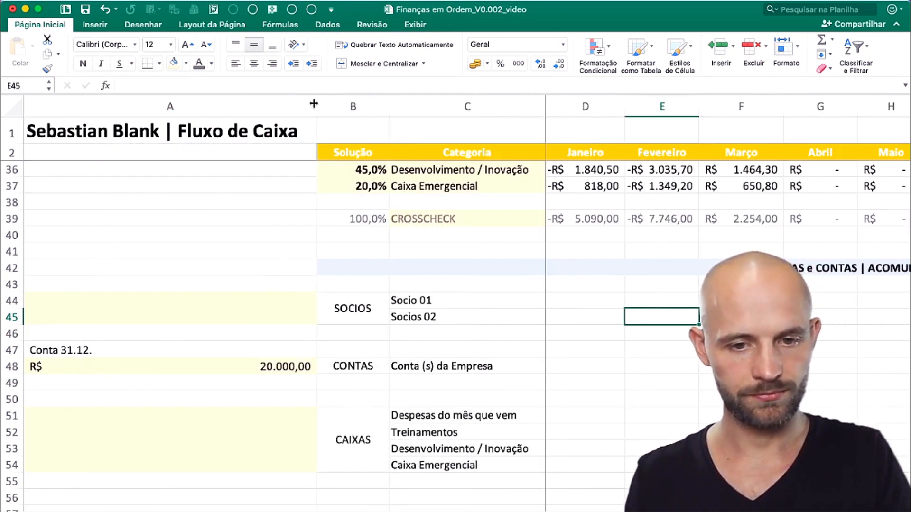
pyautogui.moveTo(316, 102); pyautogui.dragTo(109, 118)
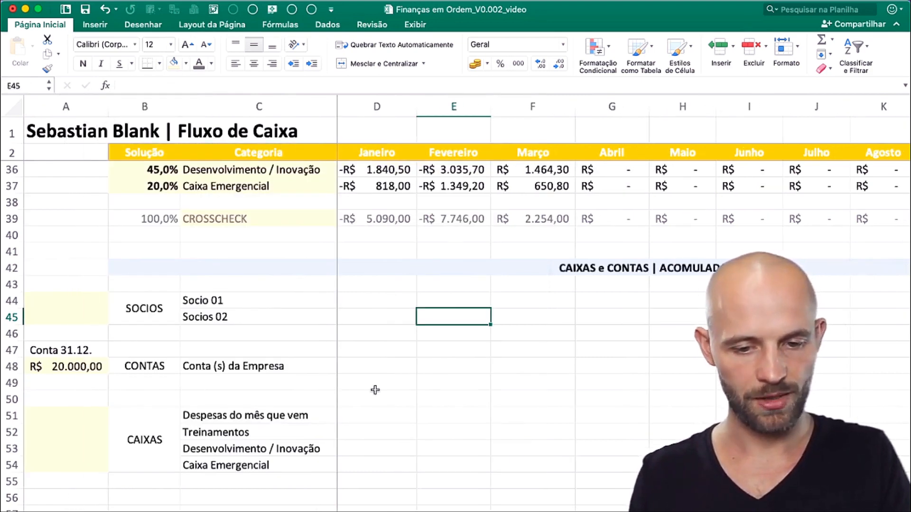
# - Enter the formula =A48+D32 in D48 to add January's Fluxo de Caixa | Financeira to the company account's opening balance
pyautogui.click(375, 362)
pyautogui.scroll(5, 375, 362)
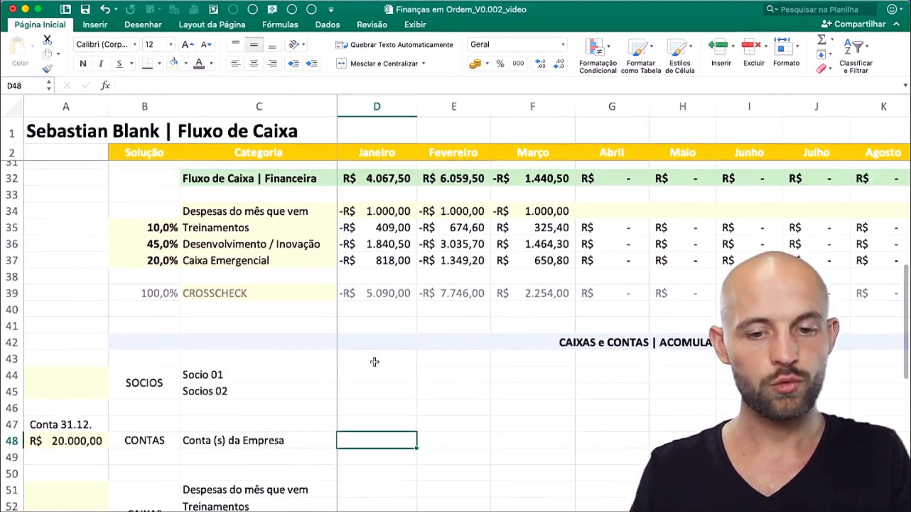
pyautogui.scroll(-3, 375, 362)
pyautogui.write('=')
pyautogui.click(76, 395)
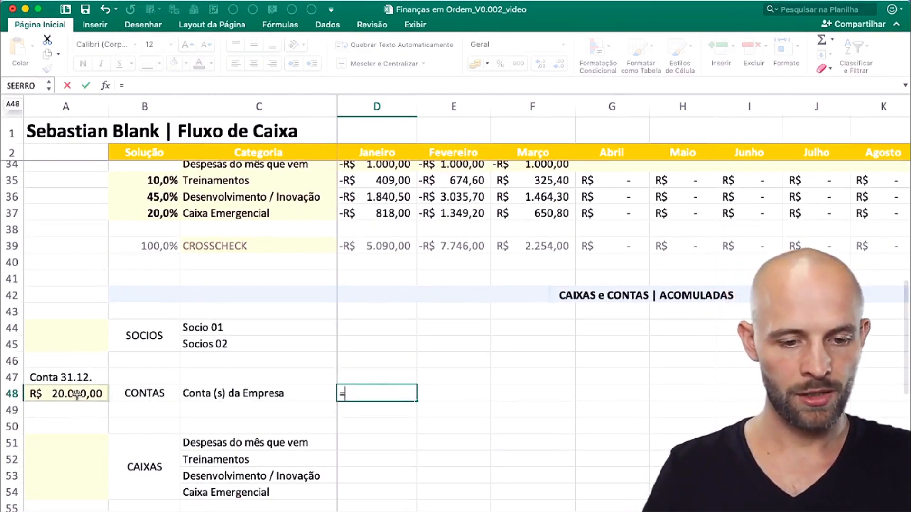
pyautogui.write('+')
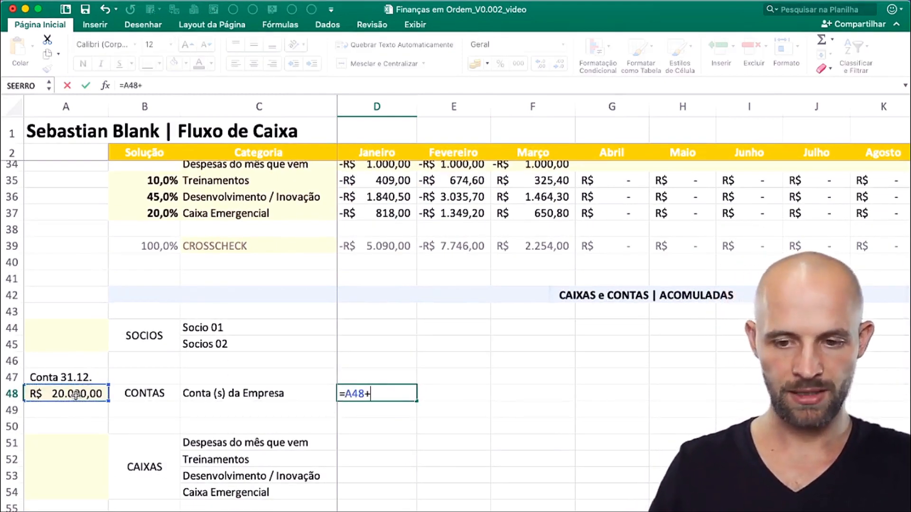
pyautogui.scroll(3, 249, 358)
pyautogui.scroll(3, 249, 357)
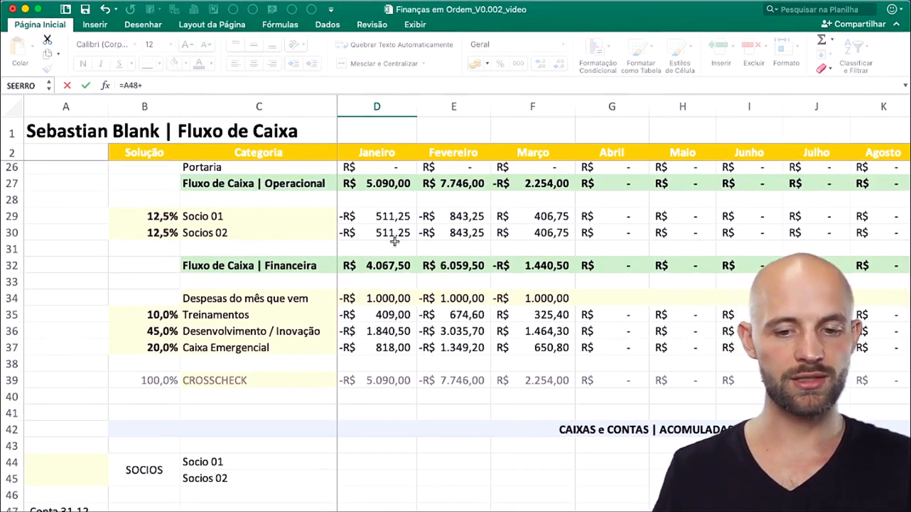
pyautogui.click(401, 266)
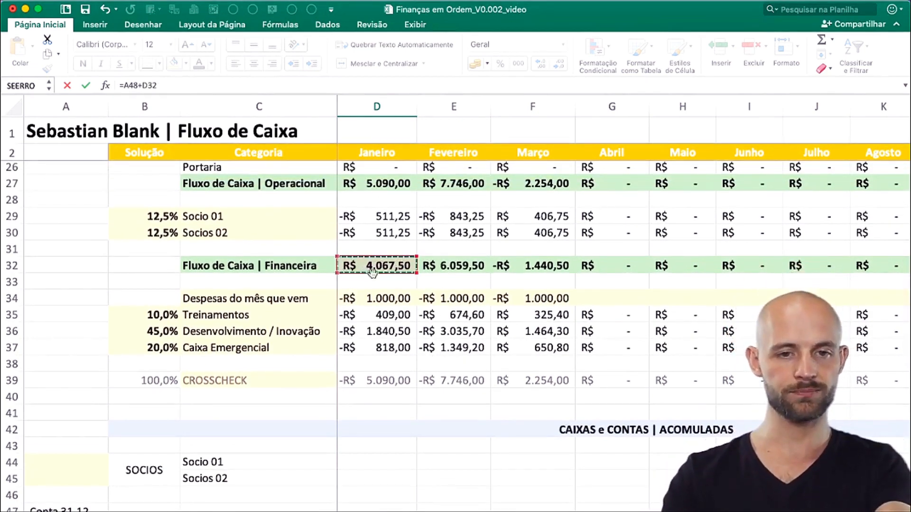
pyautogui.click(124, 85)
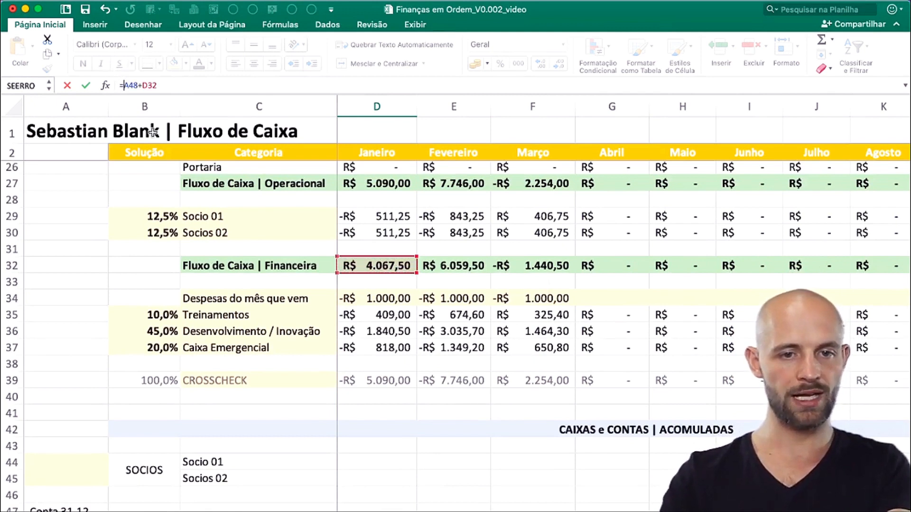
pyautogui.write('$')
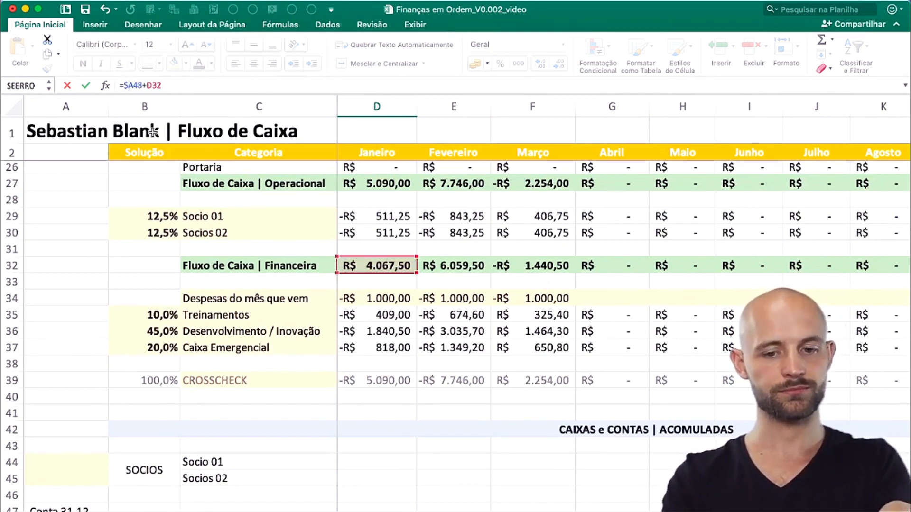
pyautogui.press('BackSpace')
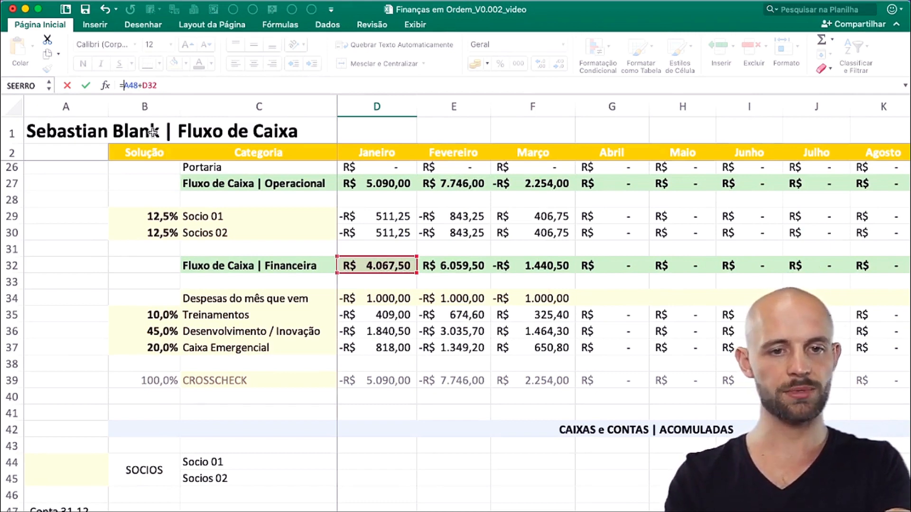
pyautogui.scroll(-2, 584, 482)
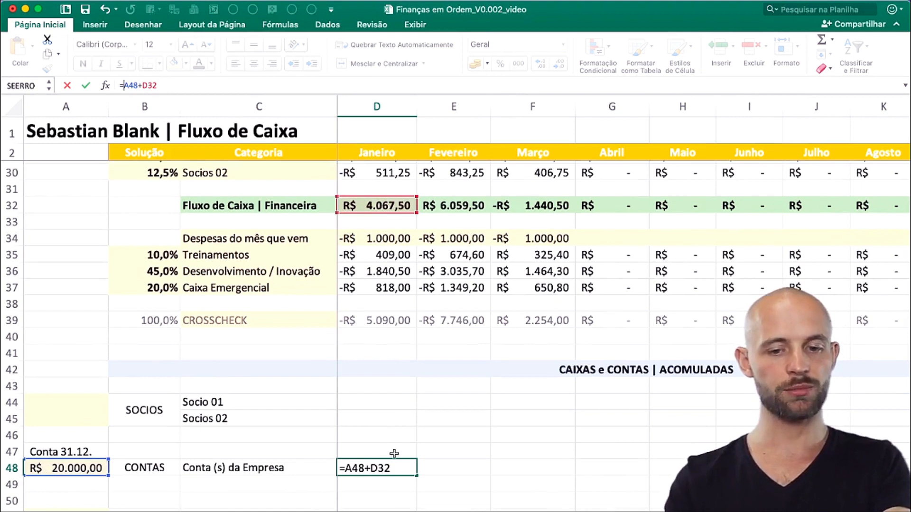
pyautogui.press('Return')
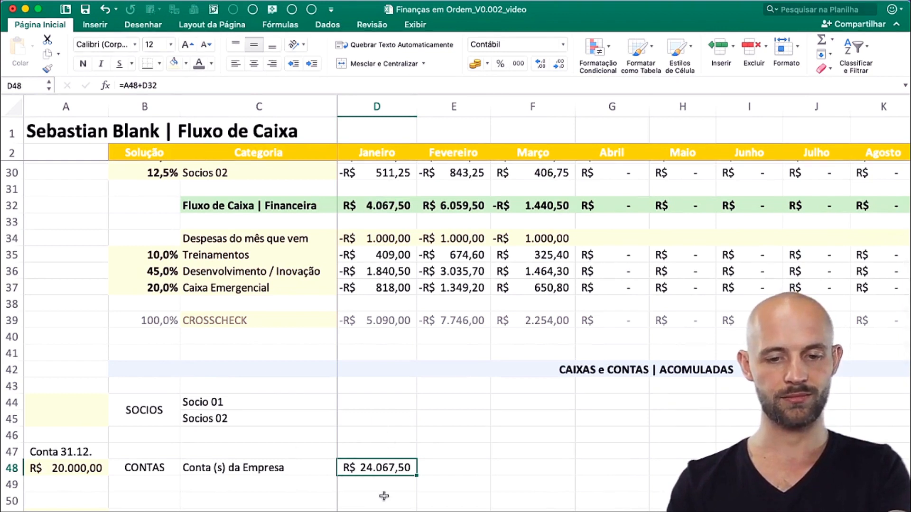
# - Add a second line reading "Final desse mês" to the "Conta (s) da Empresa" label in C48
pyautogui.doubleClick(300, 468)
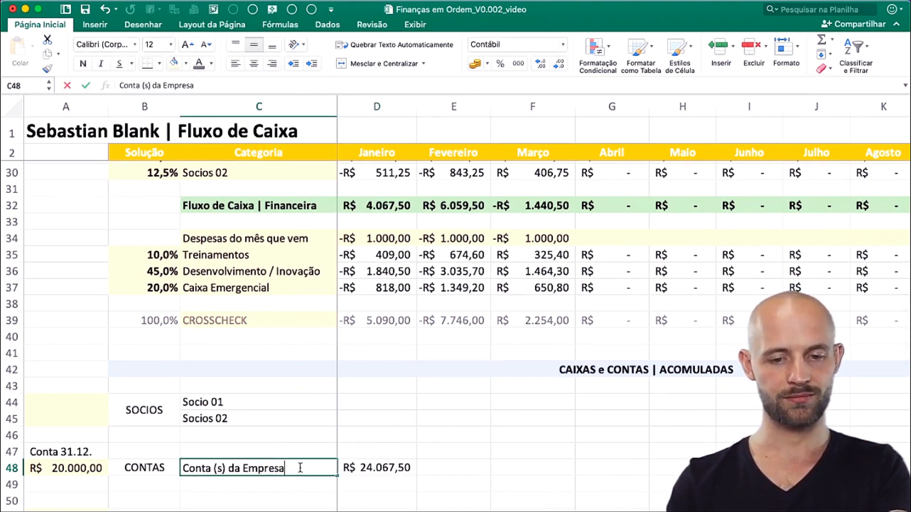
pyautogui.hotkey('alt', 'Return')
pyautogui.write('Final')
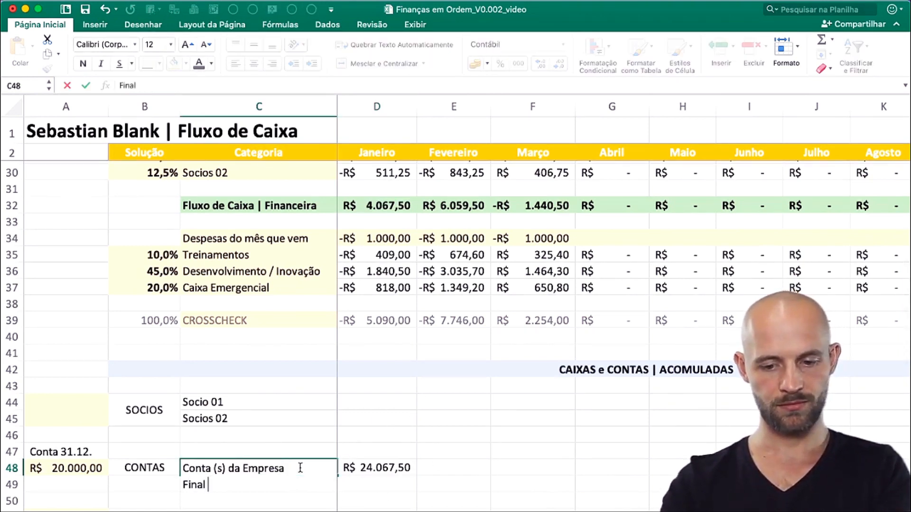
pyautogui.write(' desse')
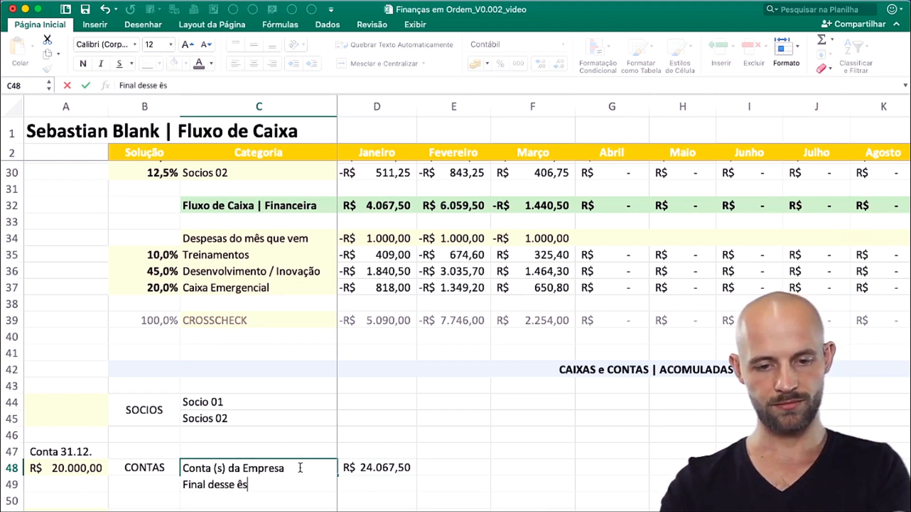
pyautogui.write(' mê')
pyautogui.press('BackSpace')
pyautogui.write('mê')
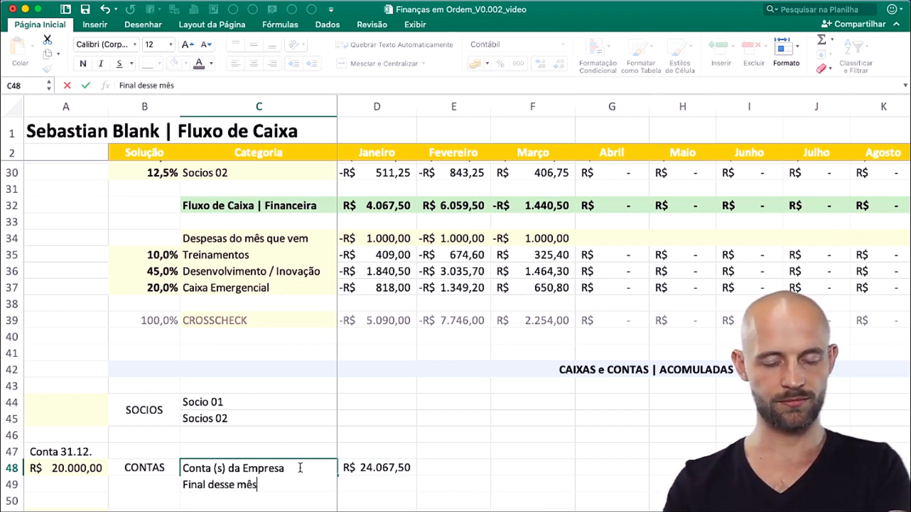
pyautogui.write('s')
pyautogui.press('Return')
pyautogui.press('Up')
pyautogui.press('Up')
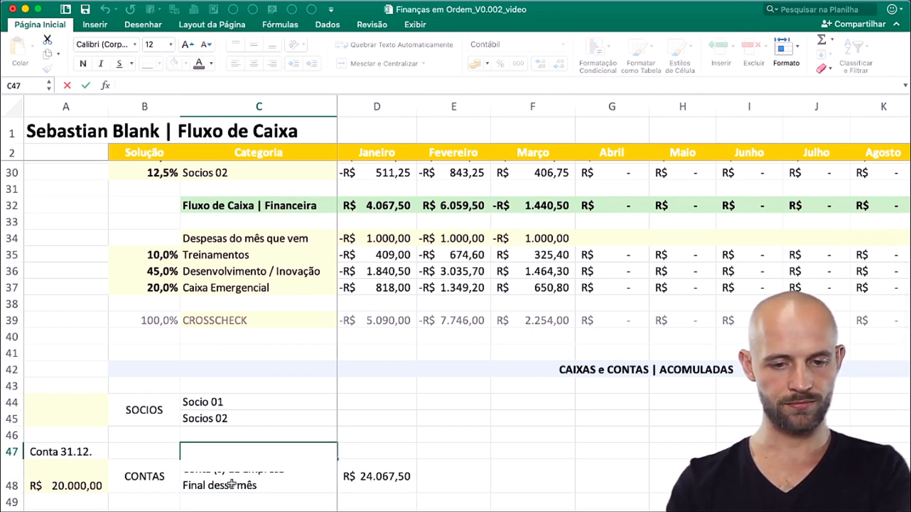
pyautogui.doubleClick(290, 476)
pyautogui.doubleClick(290, 478)
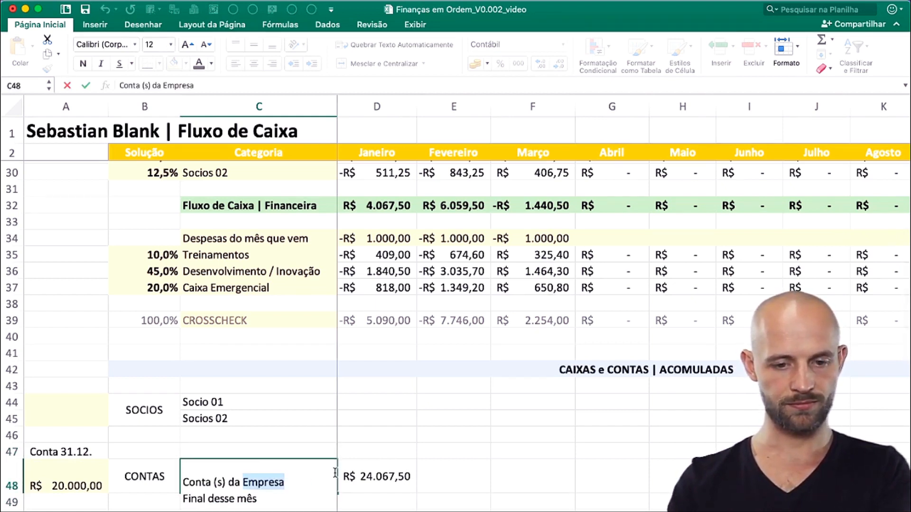
pyautogui.press('Escape')
# - Enter the formula =D48+E32 in E48 to add February's Fluxo de Caixa | Financeira to January's accumulated balance
pyautogui.click(375, 483)
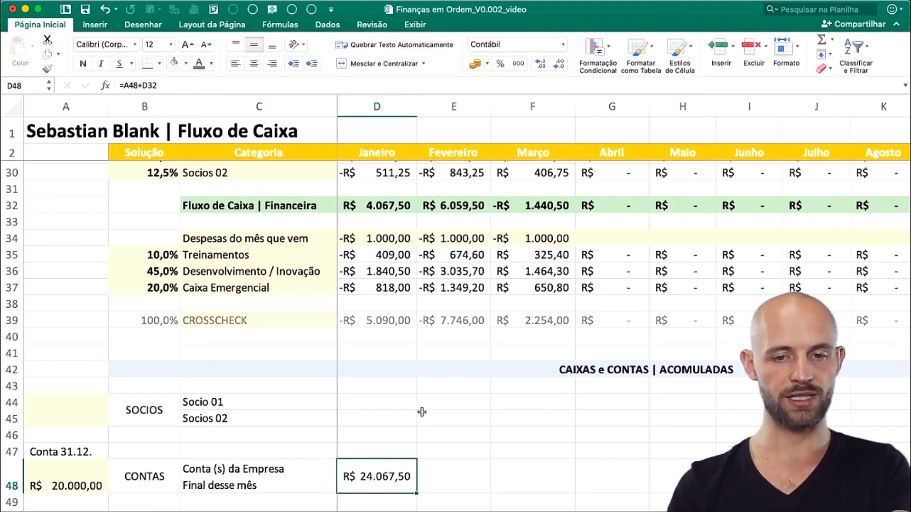
pyautogui.press('Right')
pyautogui.write('=')
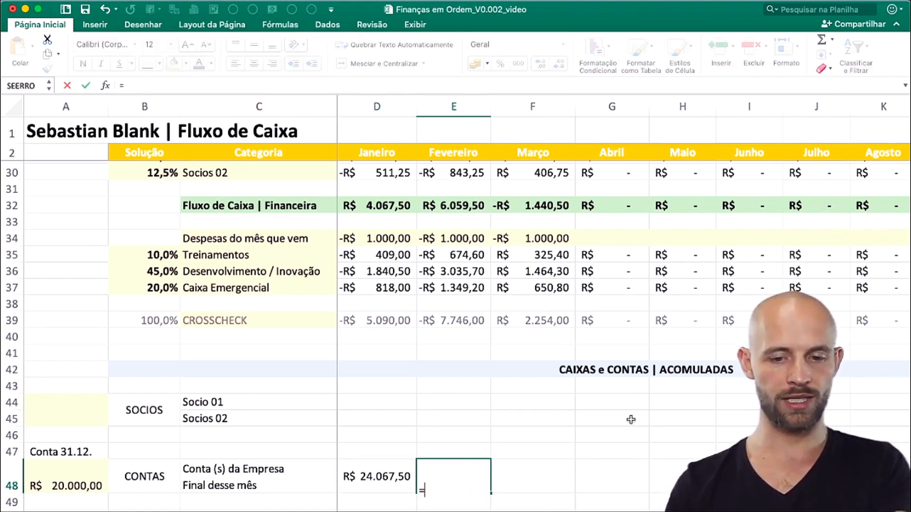
pyautogui.press('Left')
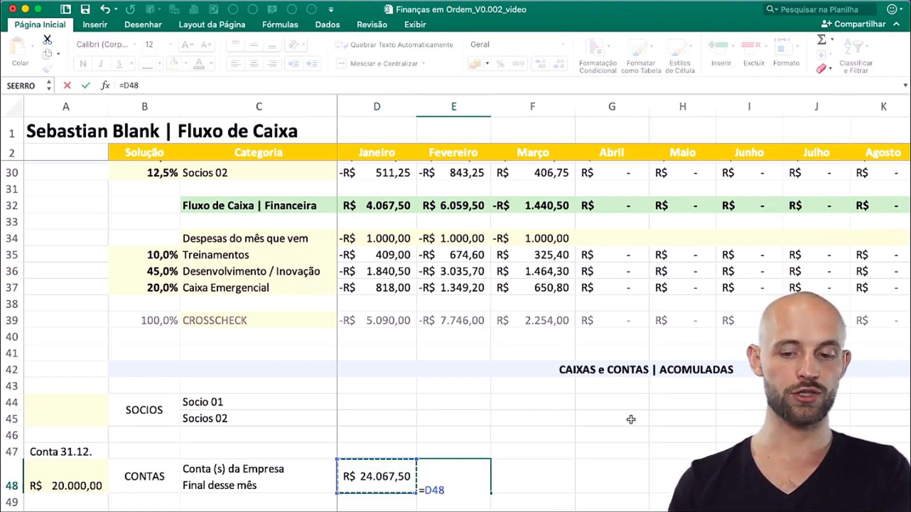
pyautogui.write('+')
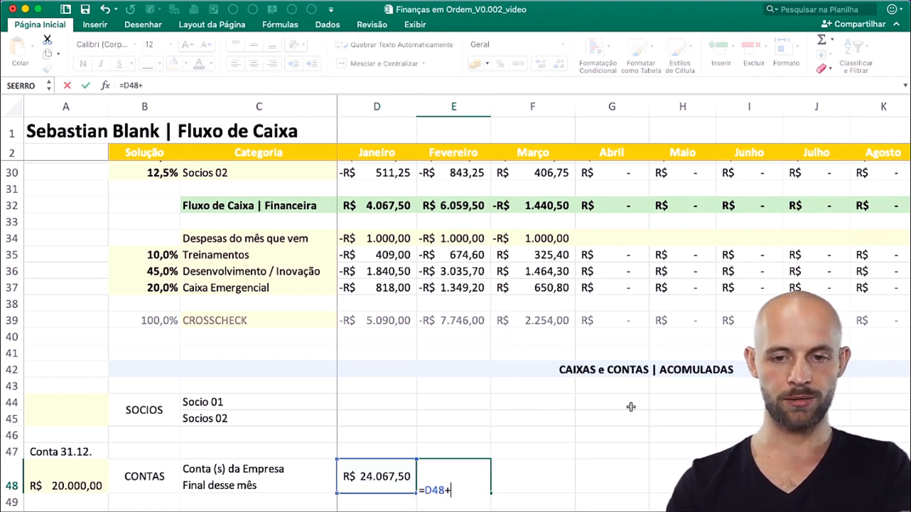
pyautogui.click(461, 191)
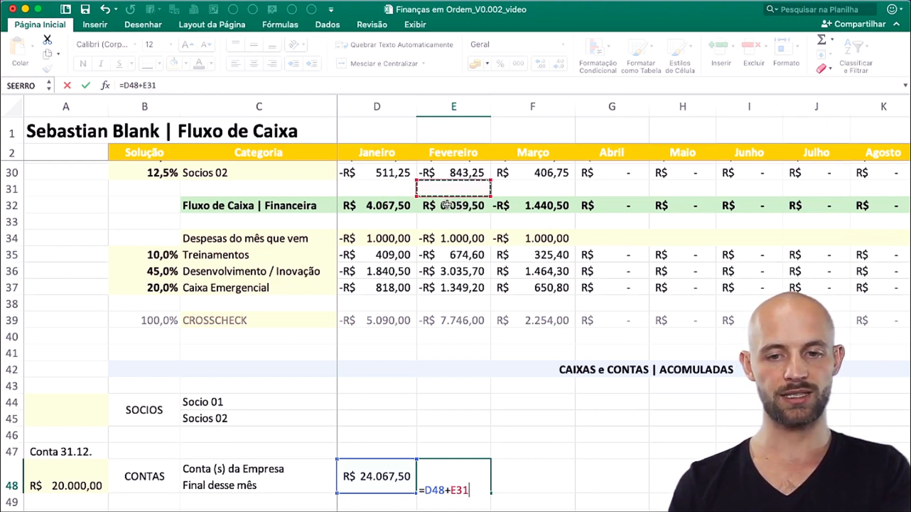
pyautogui.click(470, 215)
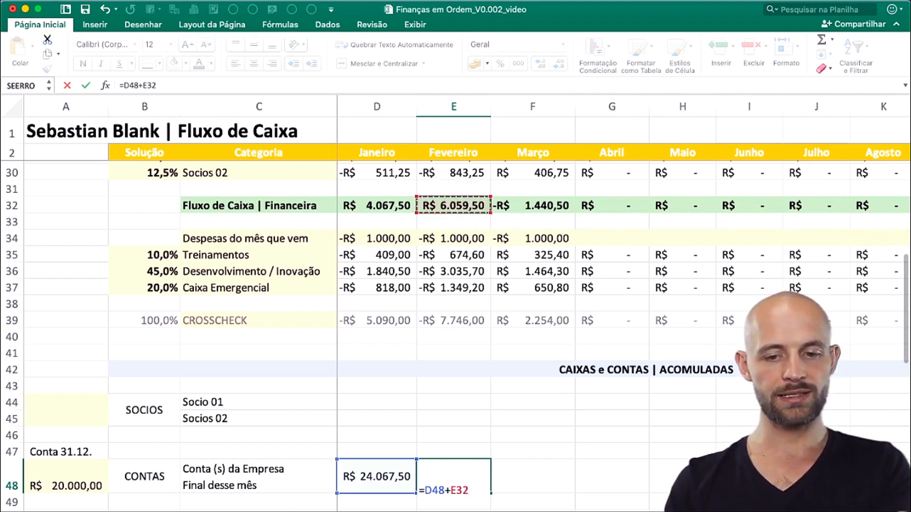
pyautogui.press('Return')
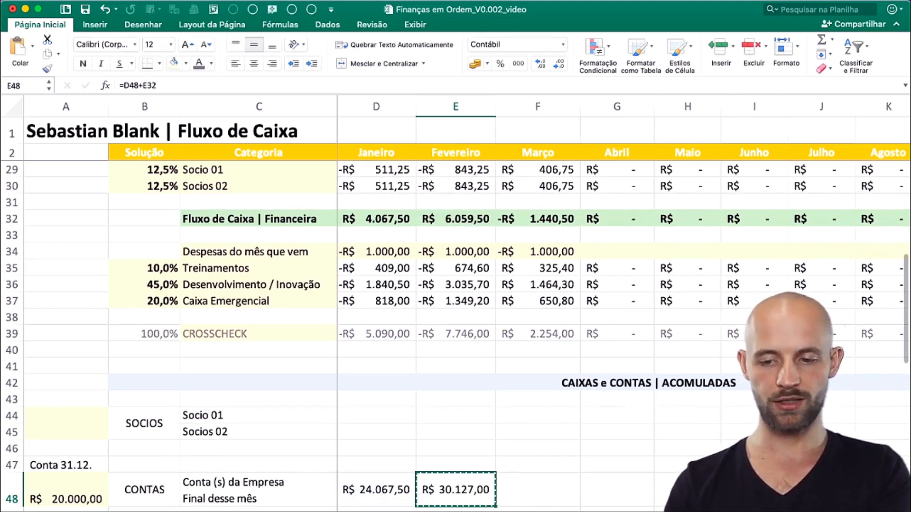
# - Copy February's accumulated balance formula from E48 across row 48 through Dezembro in column O
pyautogui.hscroll(15, 624, 309)
pyautogui.hscroll(-15, 624, 308)
pyautogui.scroll(-3, 624, 308)
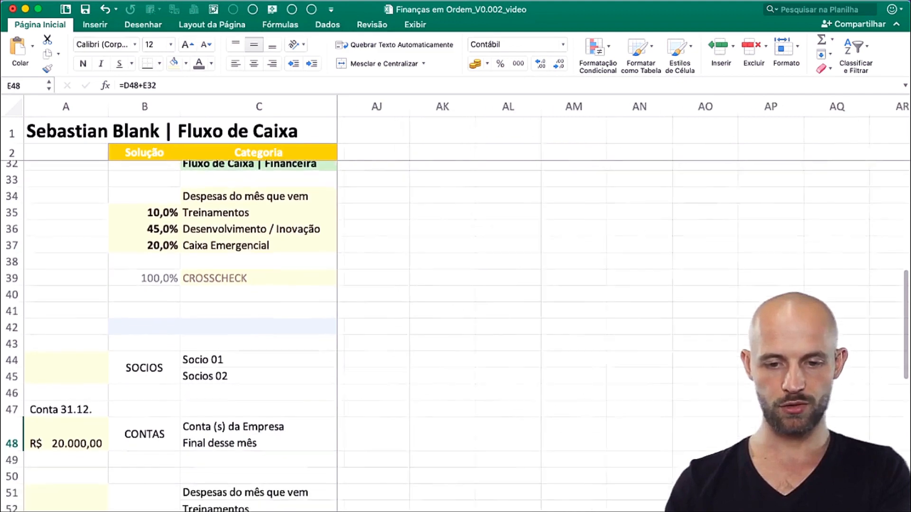
pyautogui.hscroll(-20, 624, 309)
pyautogui.scroll(-1, 624, 309)
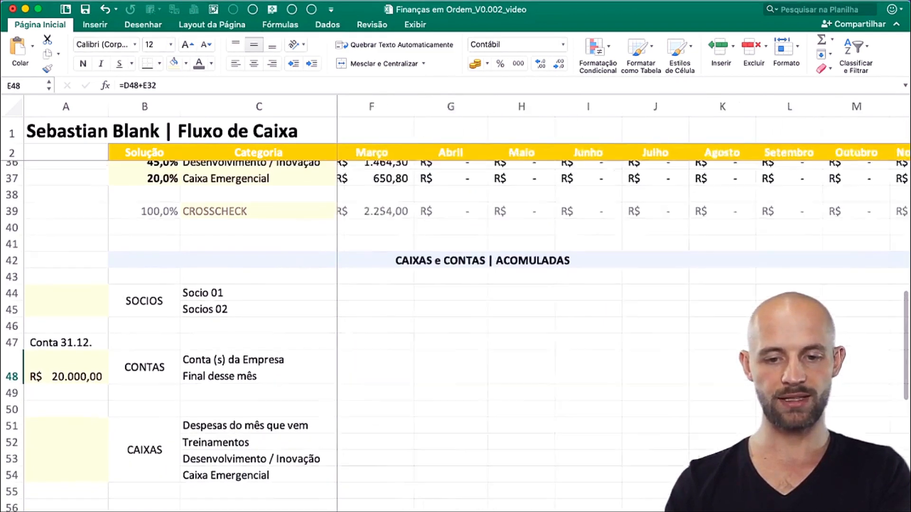
pyautogui.hscroll(7, 623, 308)
pyautogui.keyDown('shift'); pyautogui.click(510, 349); pyautogui.keyUp('shift')
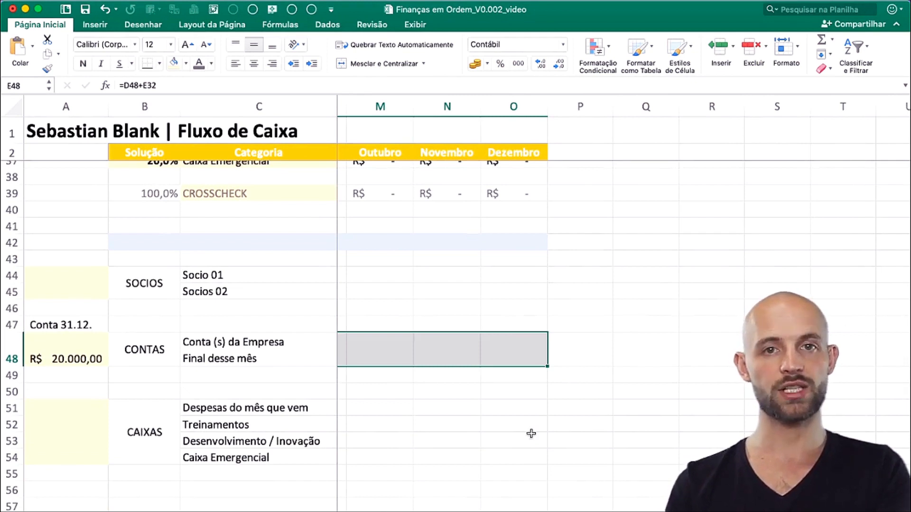
pyautogui.press('super+v')
pyautogui.hscroll(-9, 531, 433)
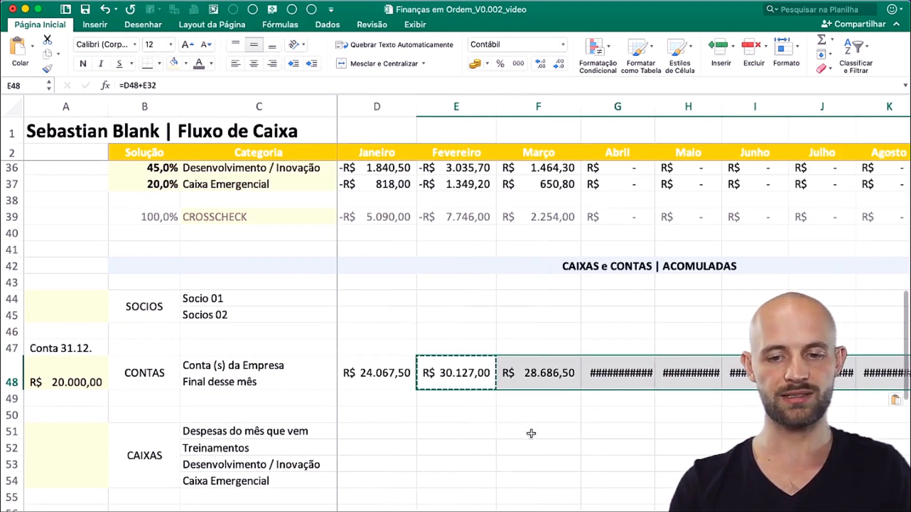
# - Widen column G (Abril) enough to show its full balance and clear the copy selection
pyautogui.click(616, 231)
pyautogui.click(629, 376)
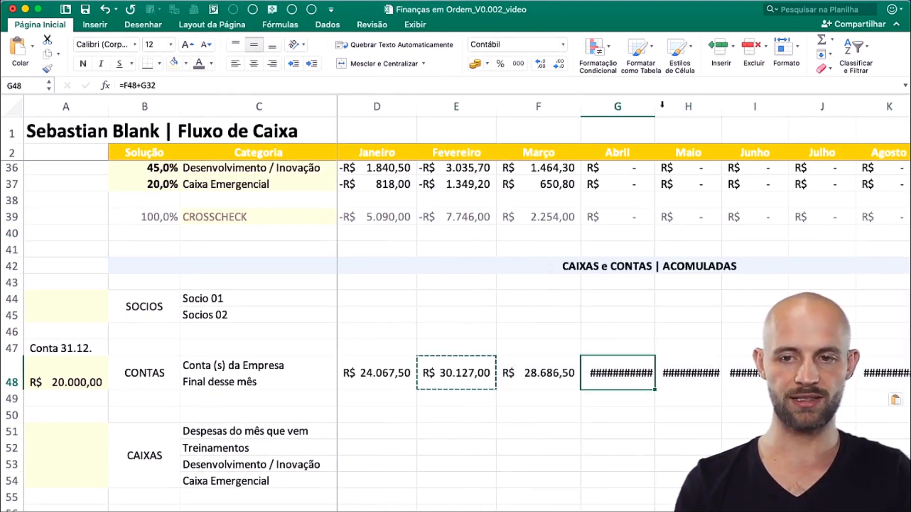
pyautogui.moveTo(655, 106); pyautogui.dragTo(670, 106)
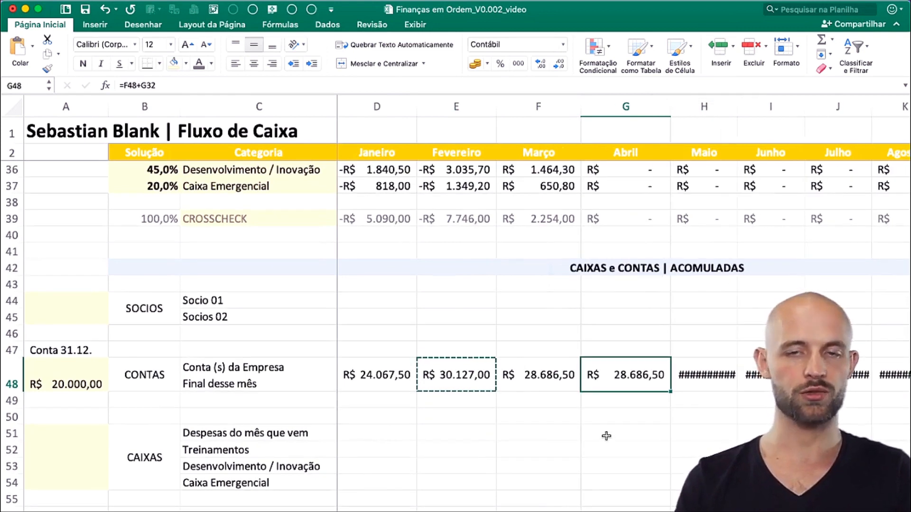
pyautogui.click(380, 395)
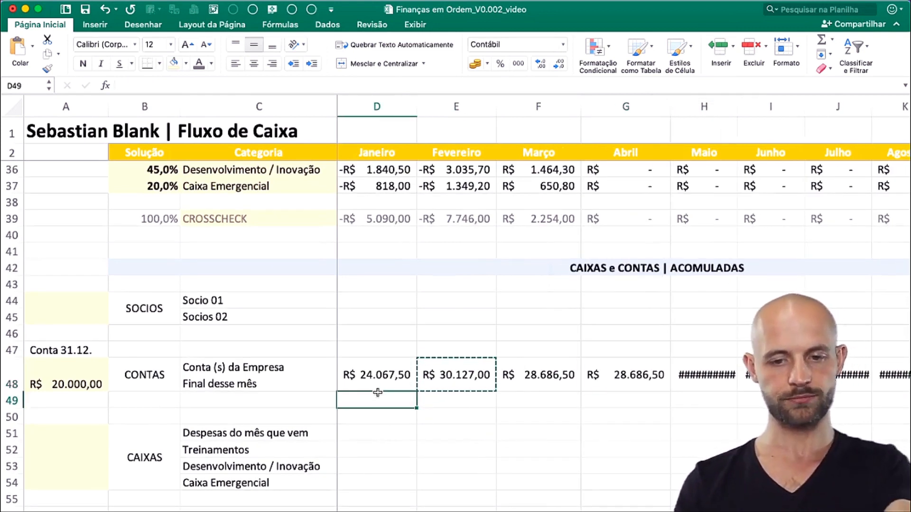
pyautogui.press('Escape')
# - Examine the January and February company account balances against the partner distributions in rows 29–30 and the reserve allocations in rows 34–37
pyautogui.moveTo(409, 374); pyautogui.dragTo(479, 382)
pyautogui.scroll(2, 451, 340)
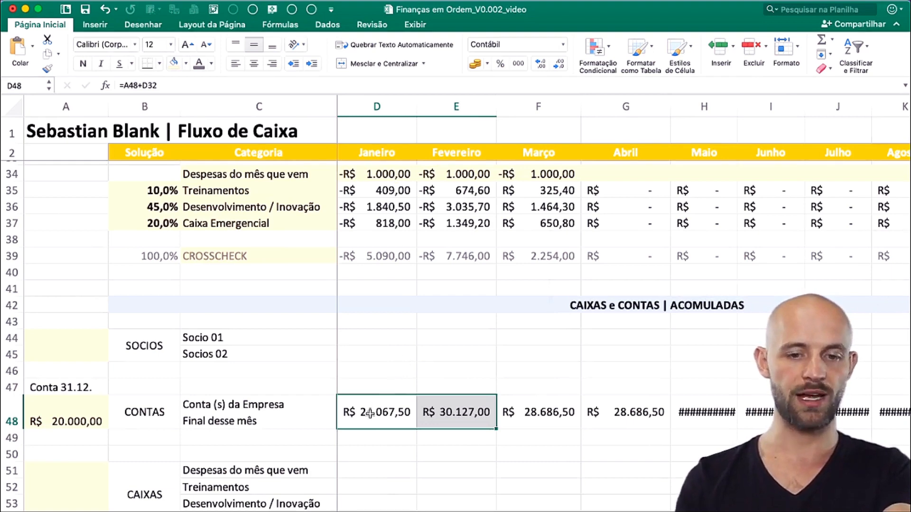
pyautogui.scroll(4, 370, 414)
pyautogui.scroll(4, 370, 415)
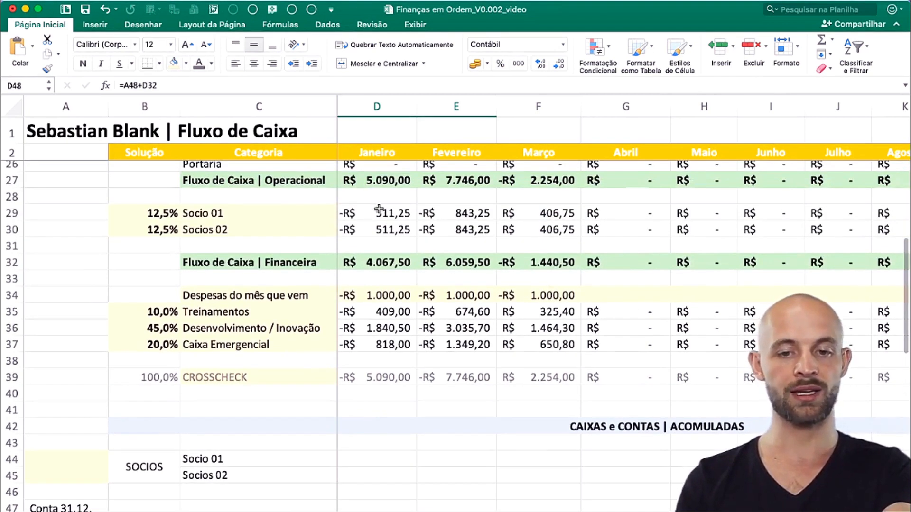
pyautogui.moveTo(378, 209); pyautogui.dragTo(389, 227)
pyautogui.moveTo(451, 217); pyautogui.dragTo(453, 227)
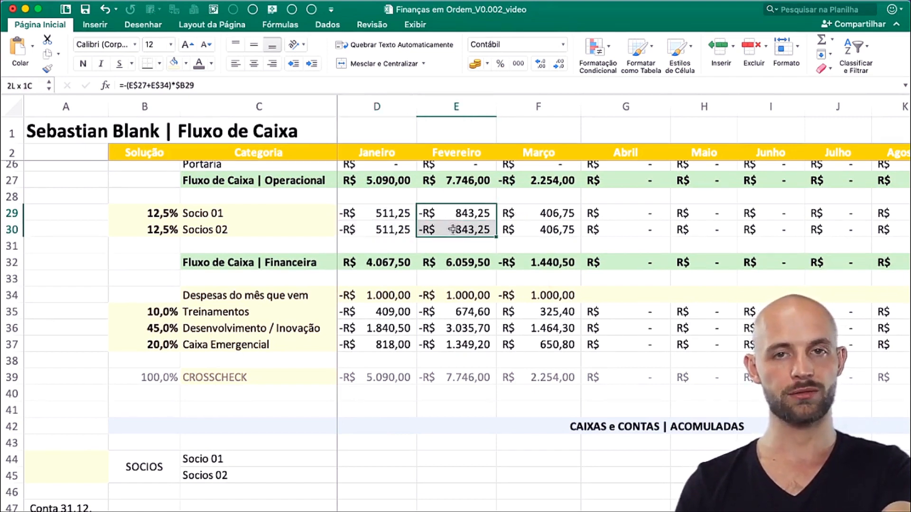
pyautogui.moveTo(576, 5)
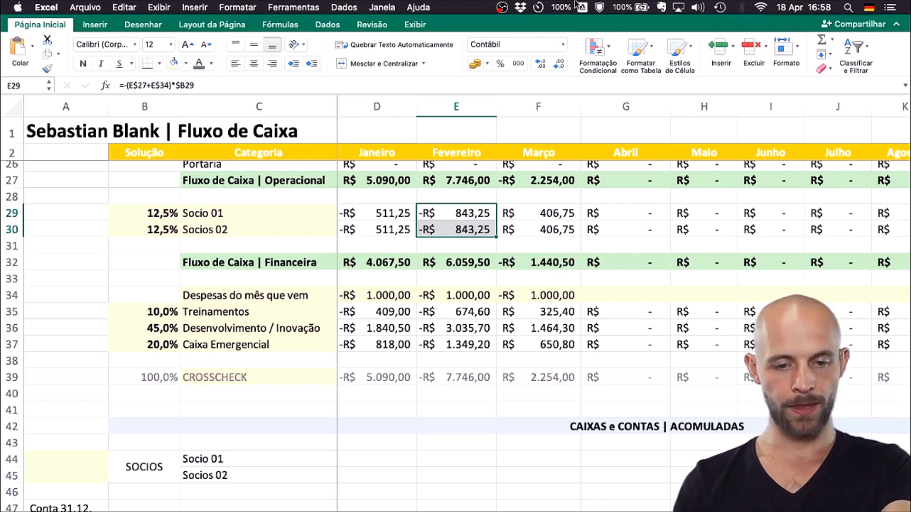
pyautogui.click(420, 351)
pyautogui.scroll(-3, 420, 351)
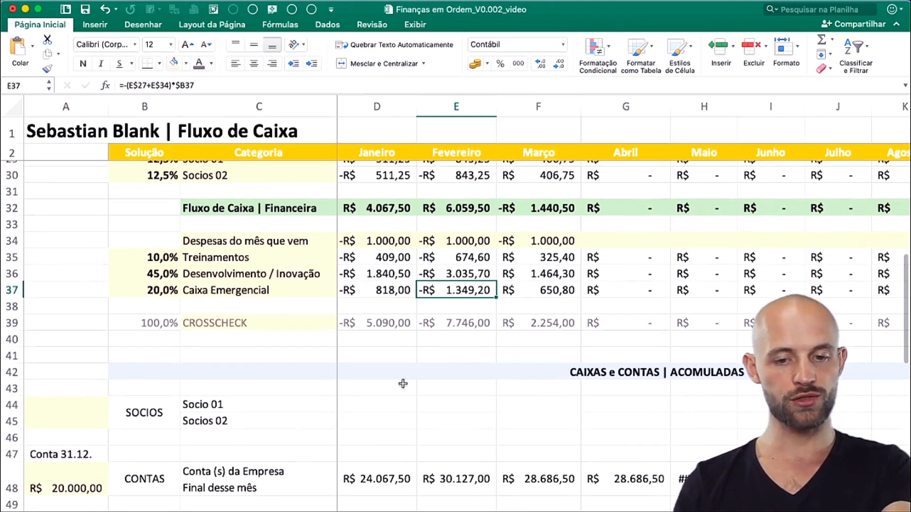
# - Enter opening balances of 1000 for Socio 01 in A44 and 1000 for Socios 02 in A45
pyautogui.click(78, 401)
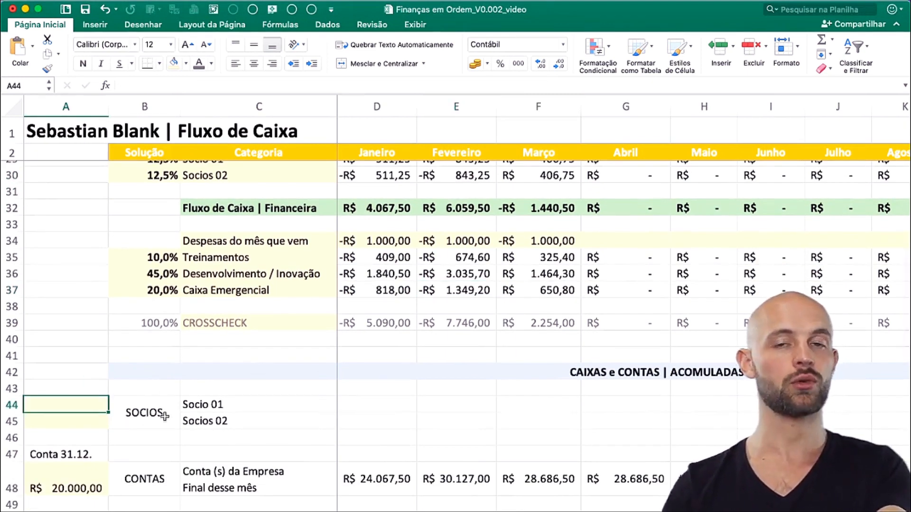
pyautogui.scroll(1, 164, 417)
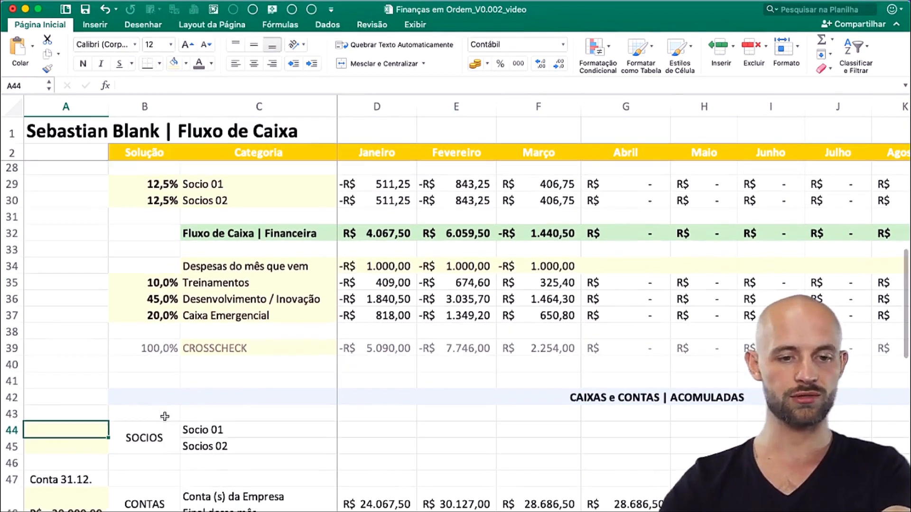
pyautogui.write('1000')
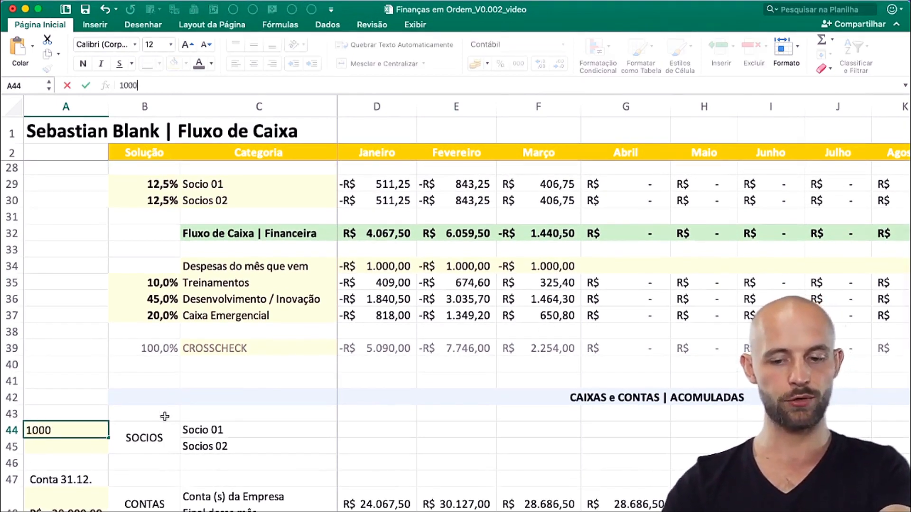
pyautogui.press('Return')
pyautogui.write('1000')
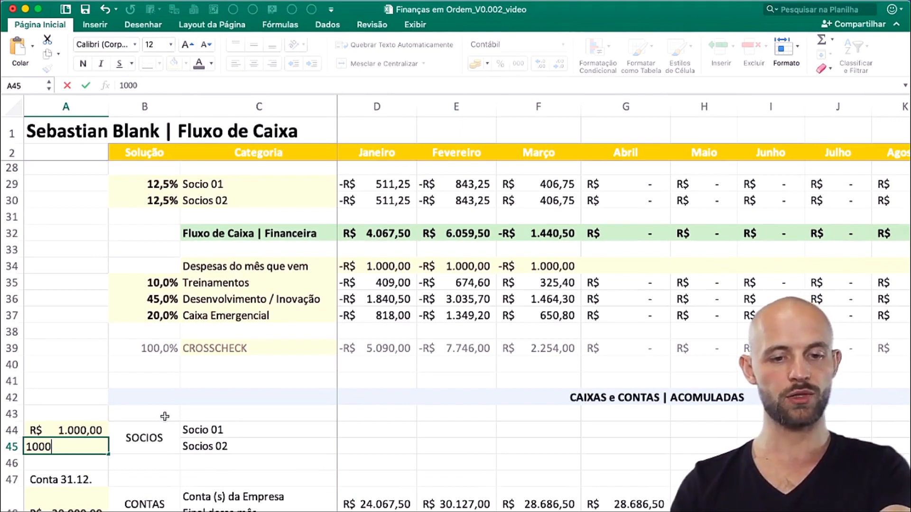
pyautogui.press('Right')
# - Enter the formula =A44-D29 in D44 to accumulate Socio 01's January distribution on the opening balance
pyautogui.press('Right')
pyautogui.press('Up')
pyautogui.press('Right')
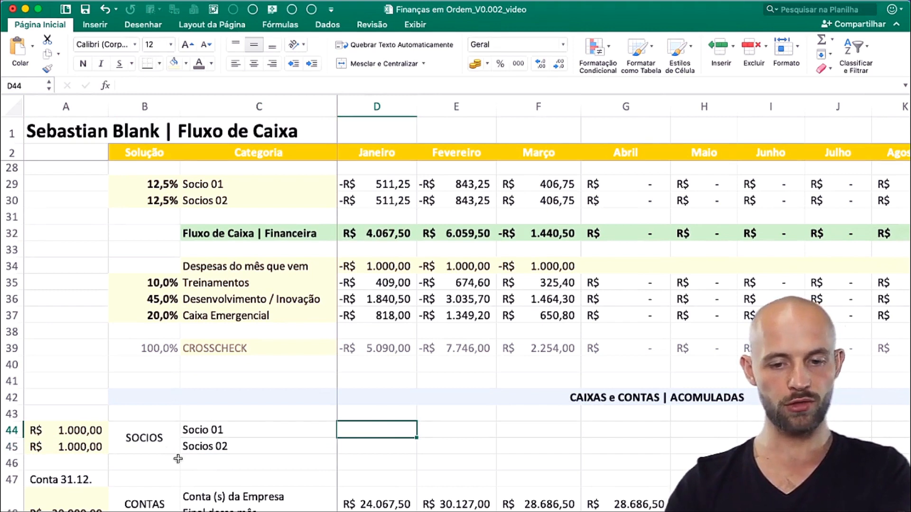
pyautogui.click(390, 508)
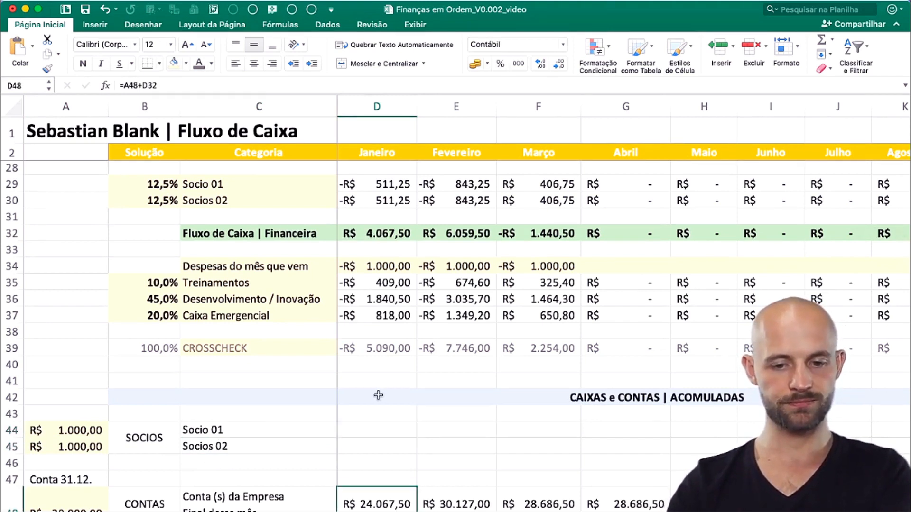
pyautogui.click(378, 430)
pyautogui.write('=')
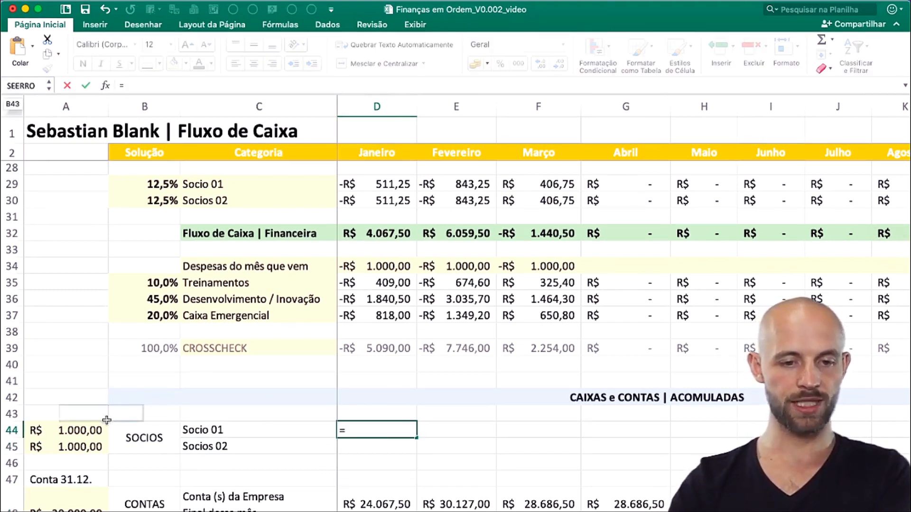
pyautogui.click(87, 429)
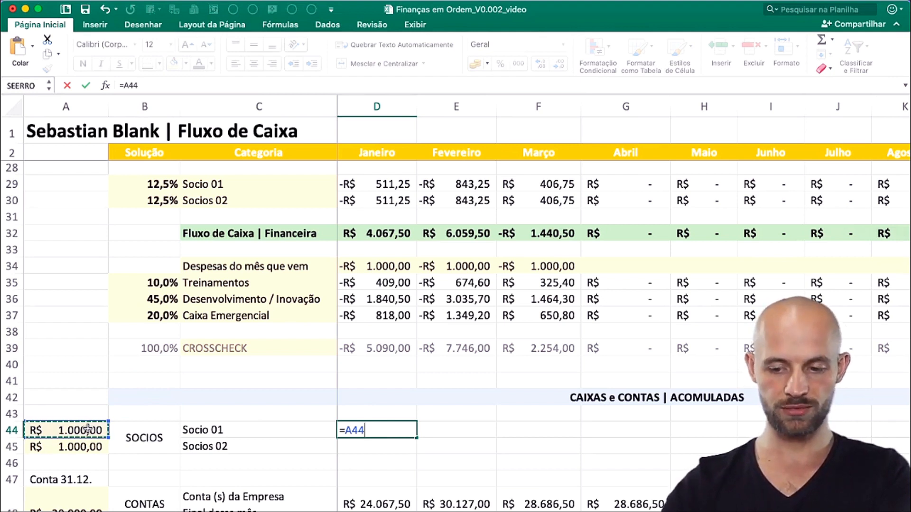
pyautogui.write('+')
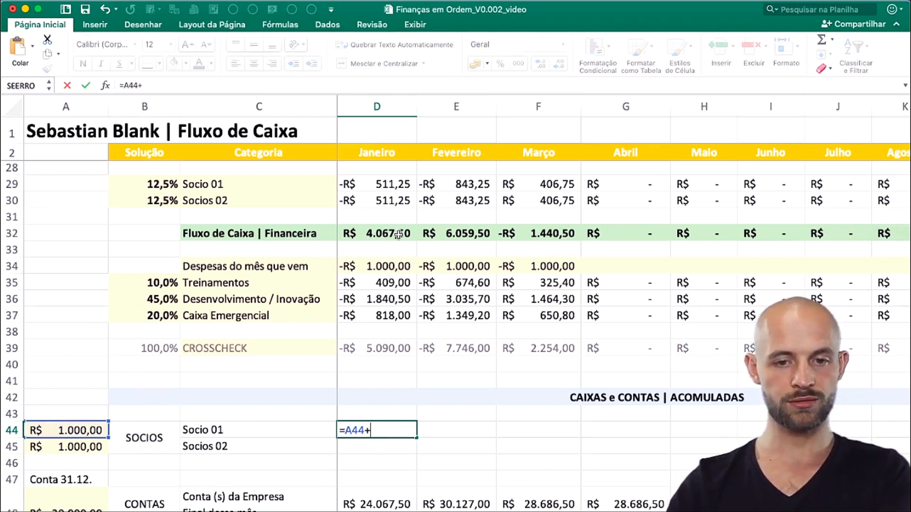
pyautogui.click(389, 188)
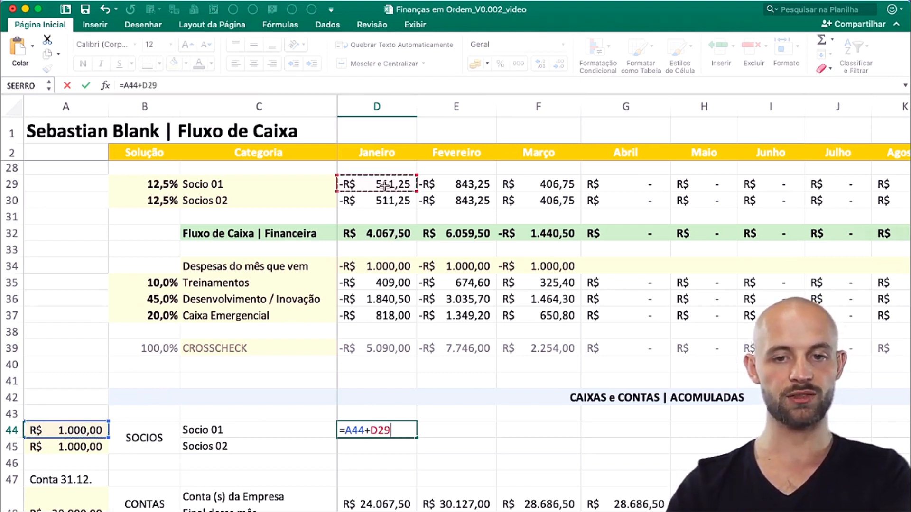
pyautogui.click(372, 430)
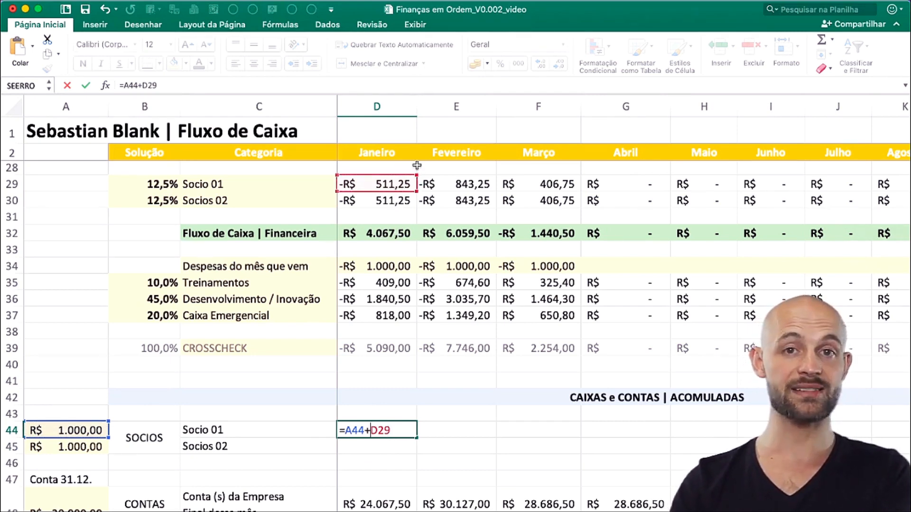
pyautogui.scroll(3, 400, 171)
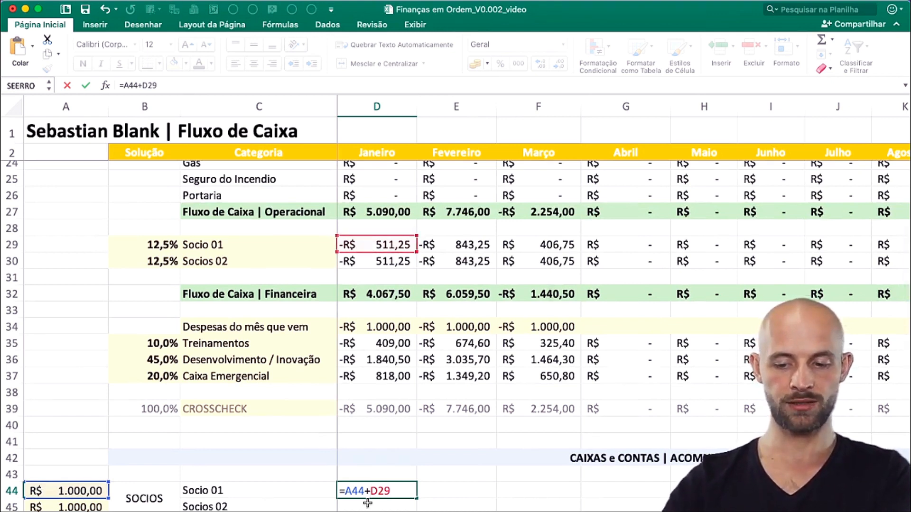
pyautogui.press('BackSpace')
pyautogui.write('-')
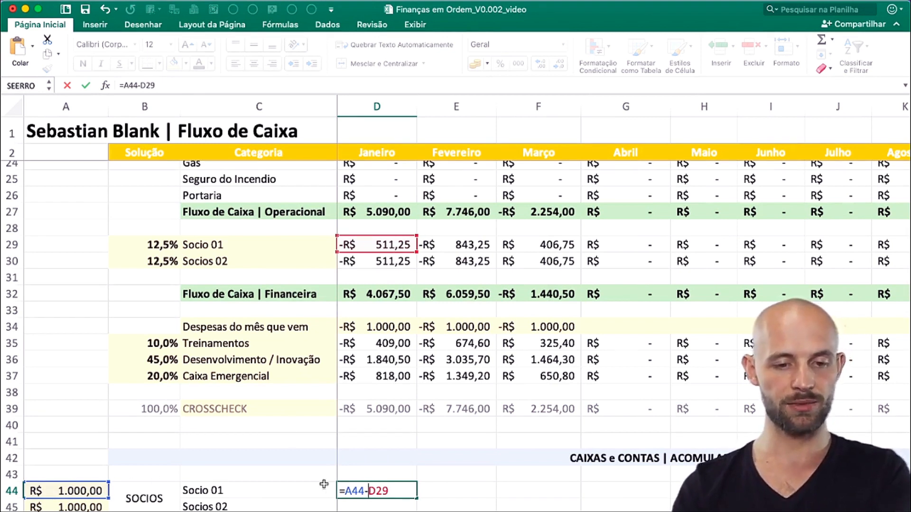
pyautogui.press('Return')
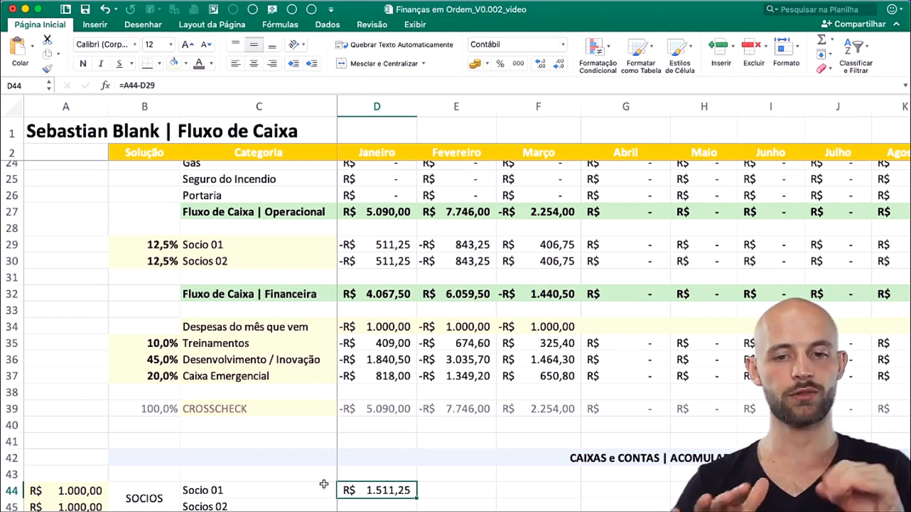
# - Examine the January to March partner distributions in D29:F30 against Socio 01's accumulated balance in D44
pyautogui.scroll(6, 227, 298)
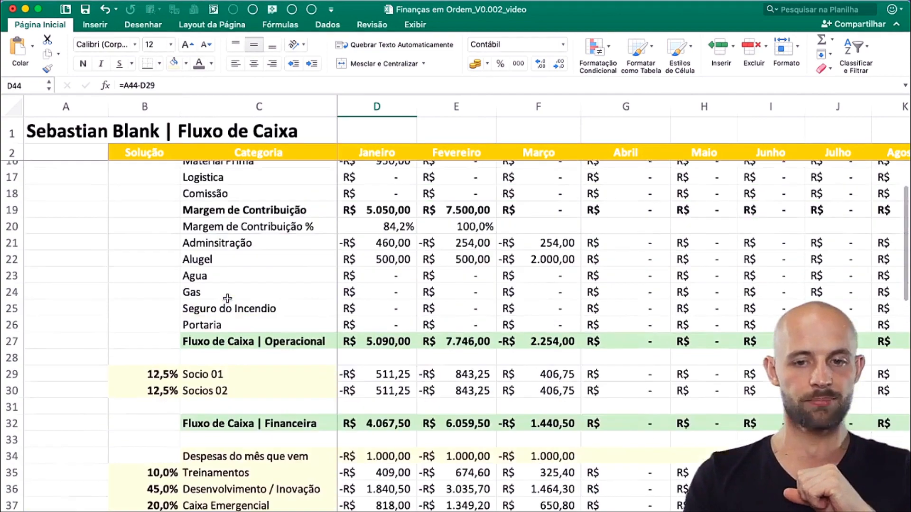
pyautogui.scroll(-4, 227, 298)
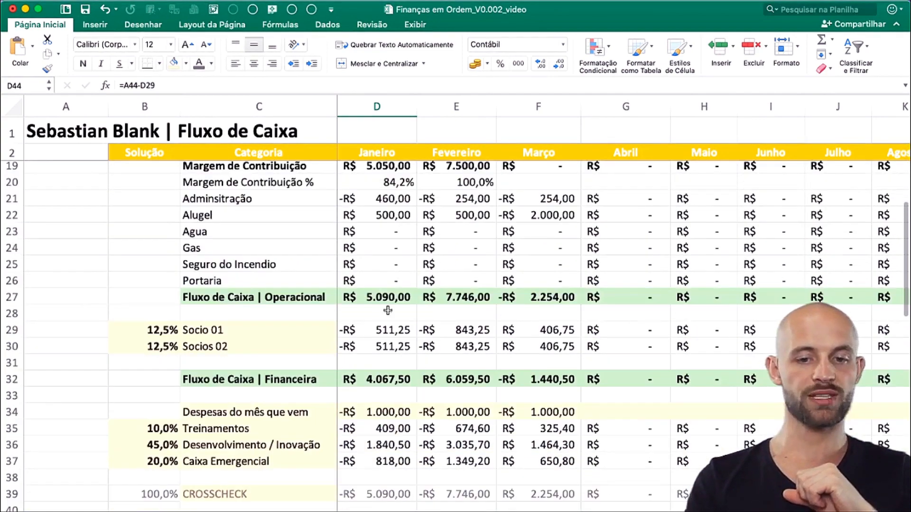
pyautogui.moveTo(382, 322); pyautogui.dragTo(538, 343)
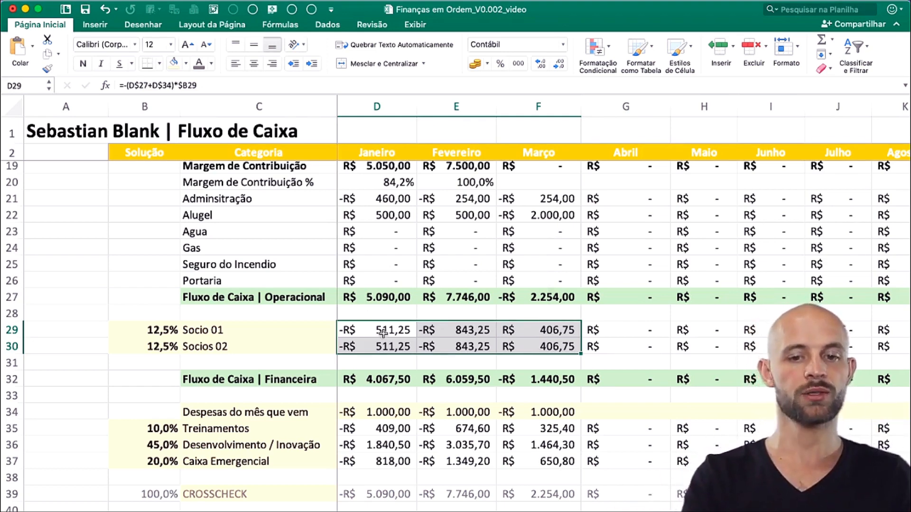
pyautogui.scroll(-5, 386, 330)
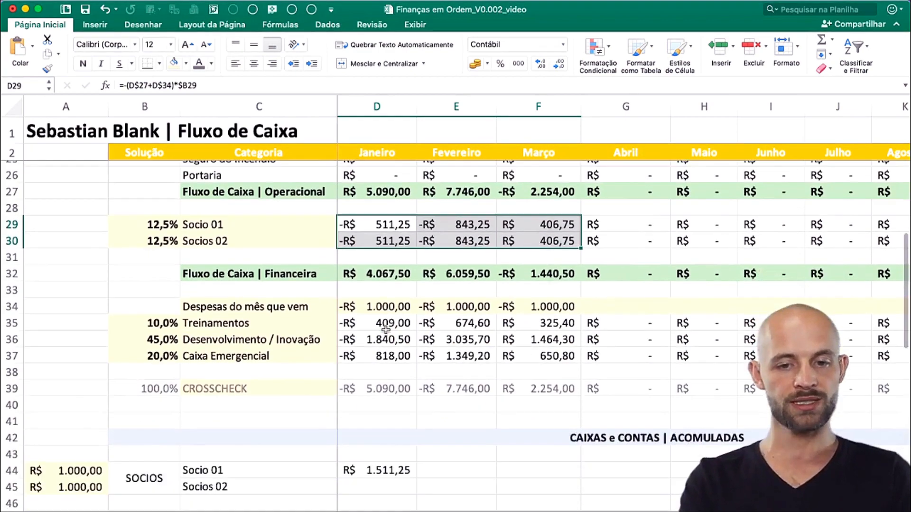
pyautogui.scroll(-12, 385, 330)
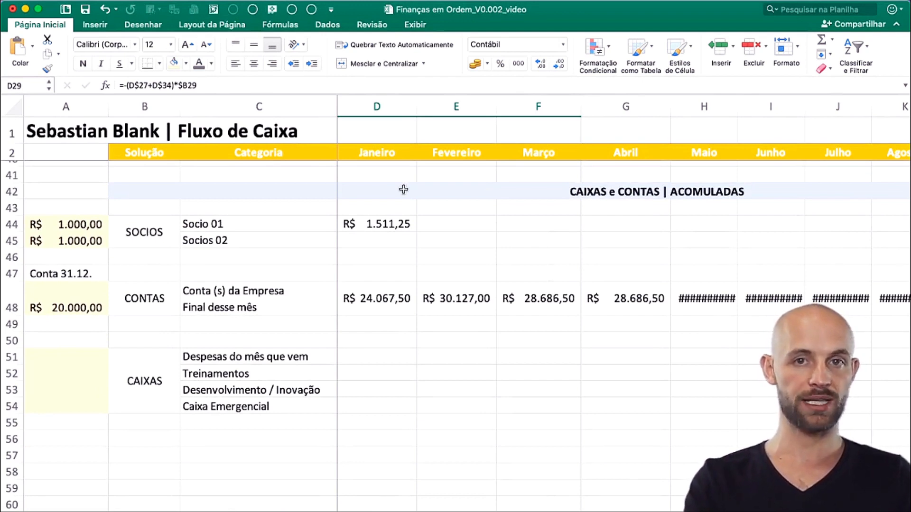
pyautogui.click(392, 226)
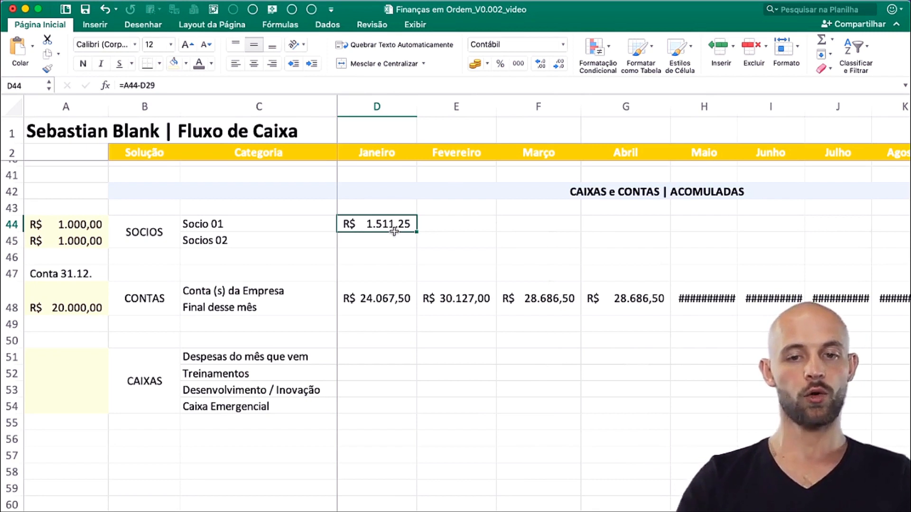
# - Append "(Olhar no ponto de vista dos socios e caixas)" to the CAIXAS e CONTAS | ACOMULADAS heading in row 42
pyautogui.doubleClick(639, 192)
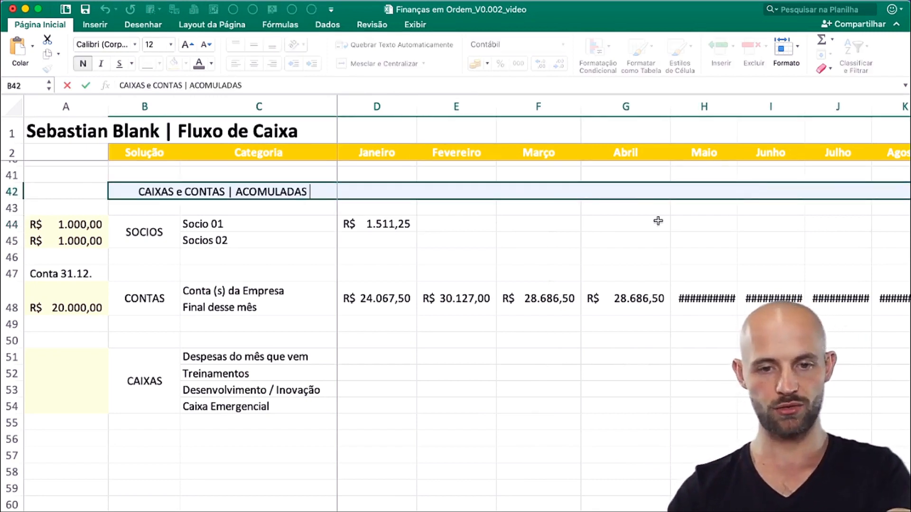
pyautogui.write('(')
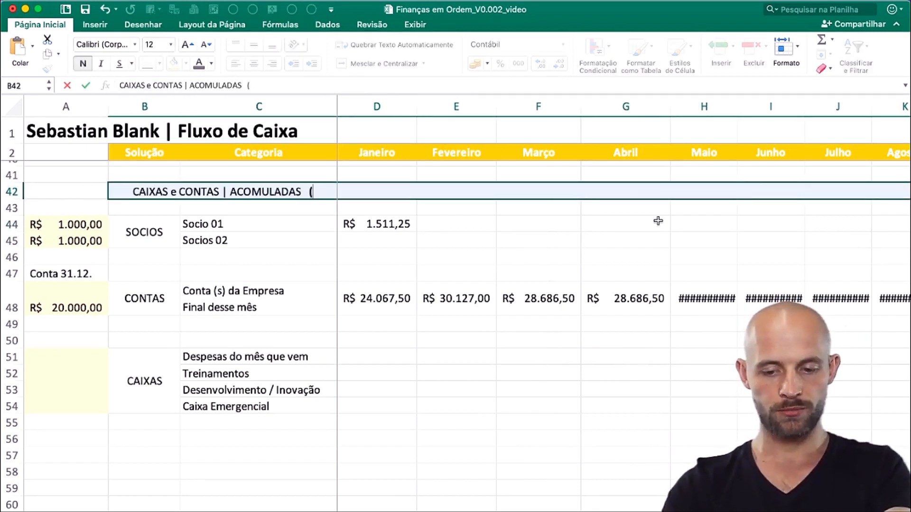
pyautogui.write('Olhar')
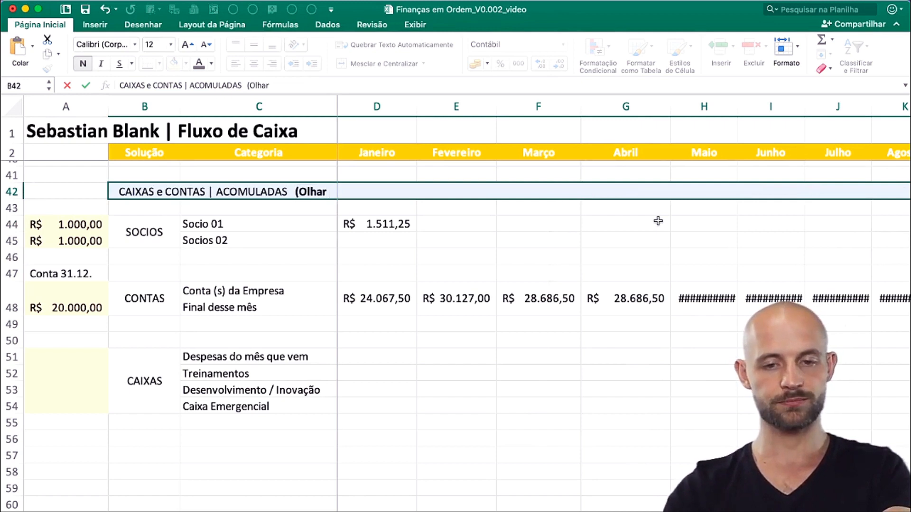
pyautogui.write(' no pont')
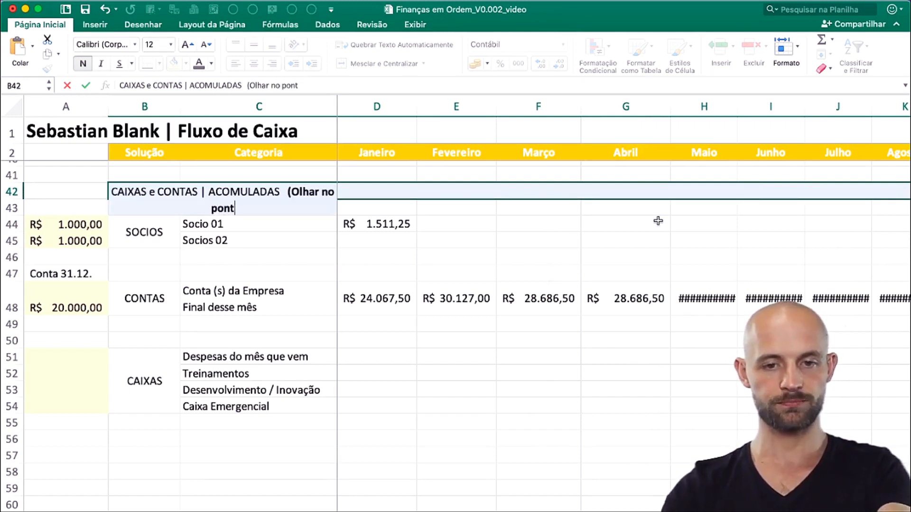
pyautogui.write('o de vista')
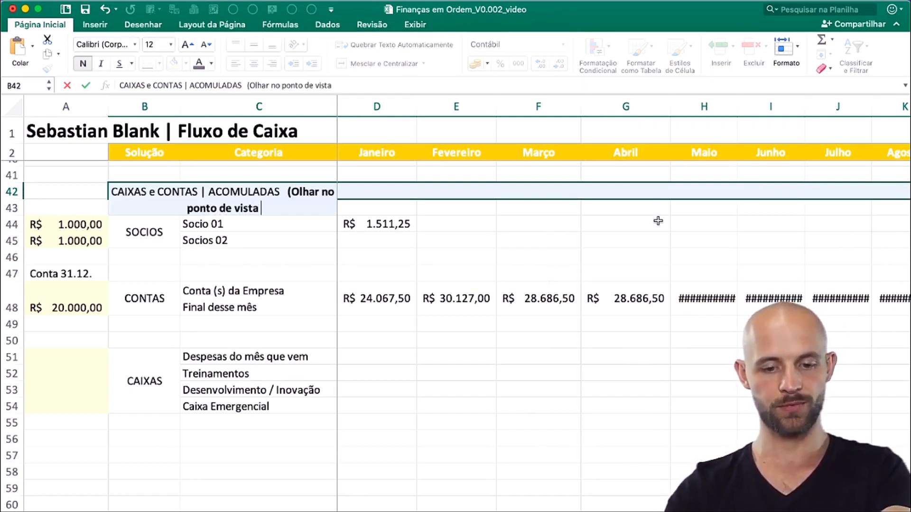
pyautogui.write(' dos socios')
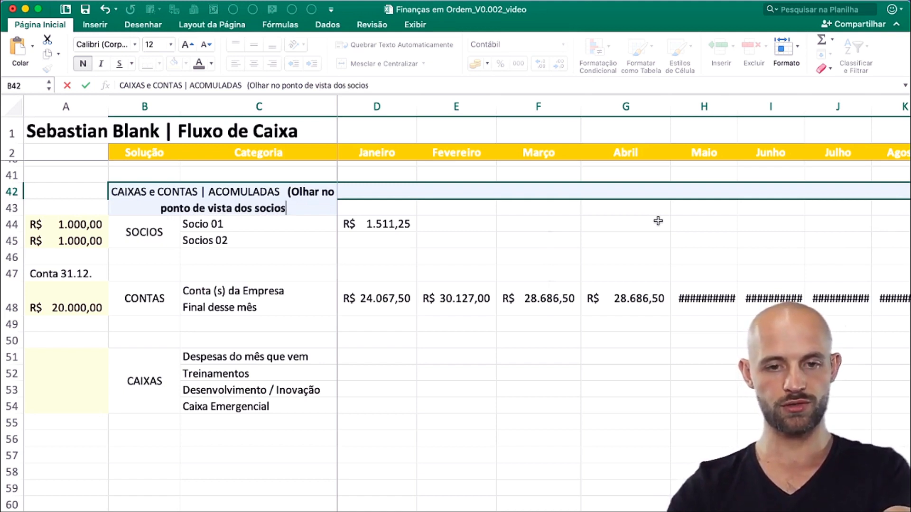
pyautogui.write(' e caixas)')
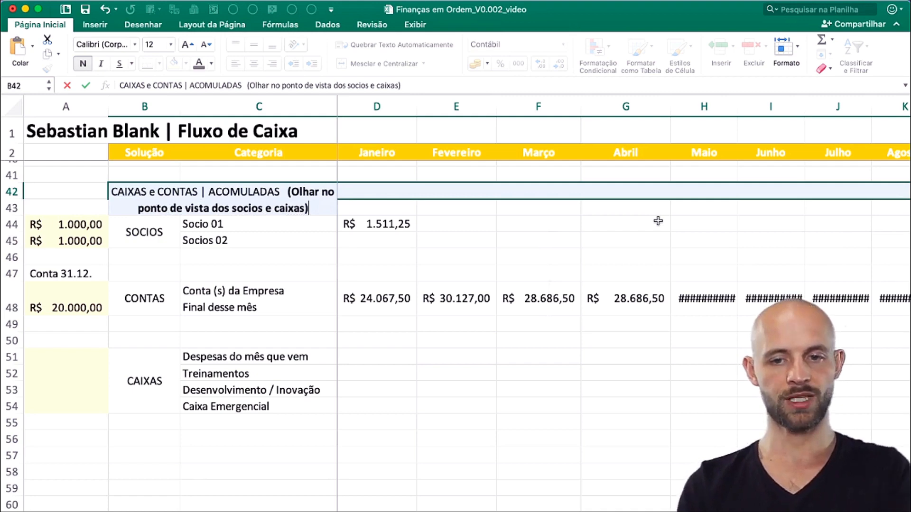
pyautogui.click(591, 192)
pyautogui.hscroll(7, 435, 291)
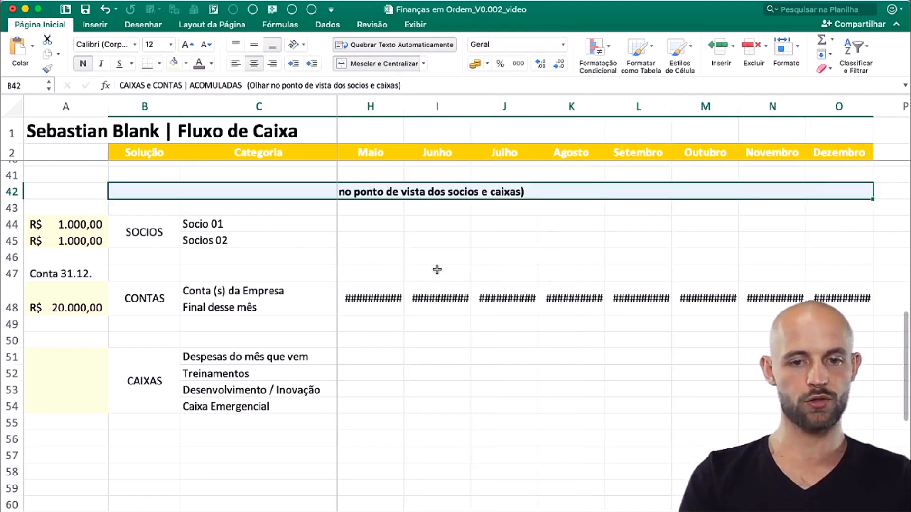
pyautogui.hscroll(-7, 436, 269)
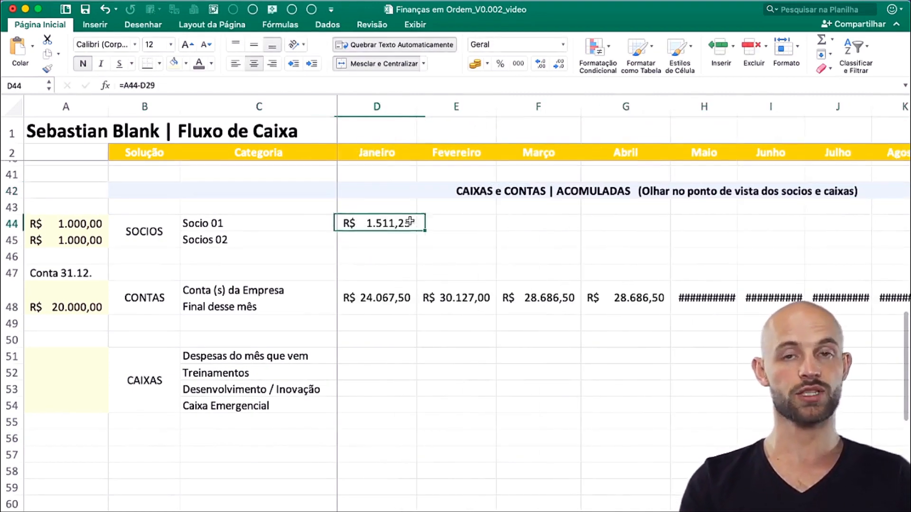
# - Copy Socio 01's January formula from D44 to D45 for Socios 02 and check its cell references
pyautogui.click(409, 222)
pyautogui.scroll(3, 409, 222)
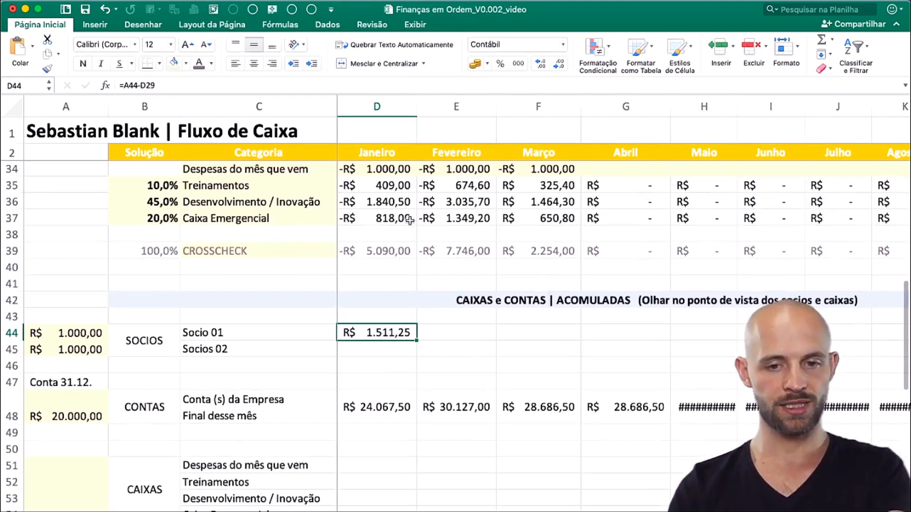
pyautogui.press('super+c')
pyautogui.press('Down')
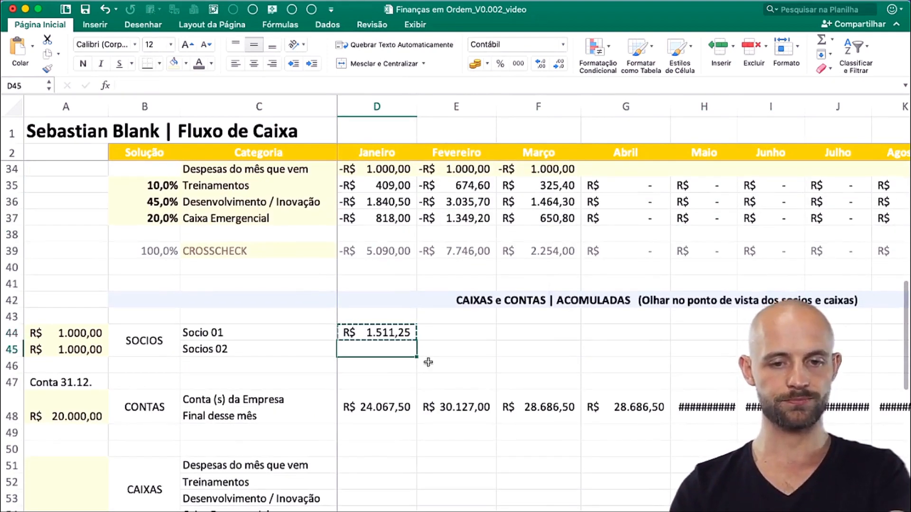
pyautogui.scroll(2, 428, 362)
pyautogui.press('super+v')
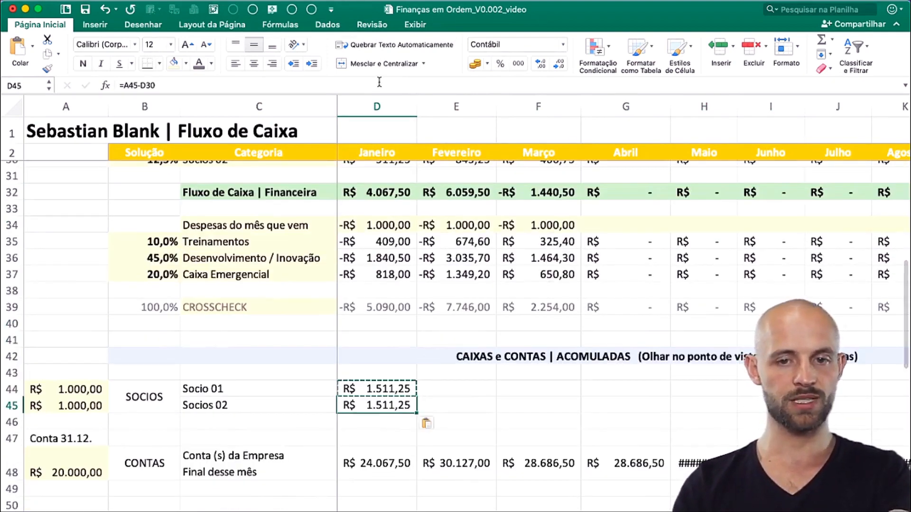
pyautogui.press('F2')
pyautogui.scroll(1, 512, 329)
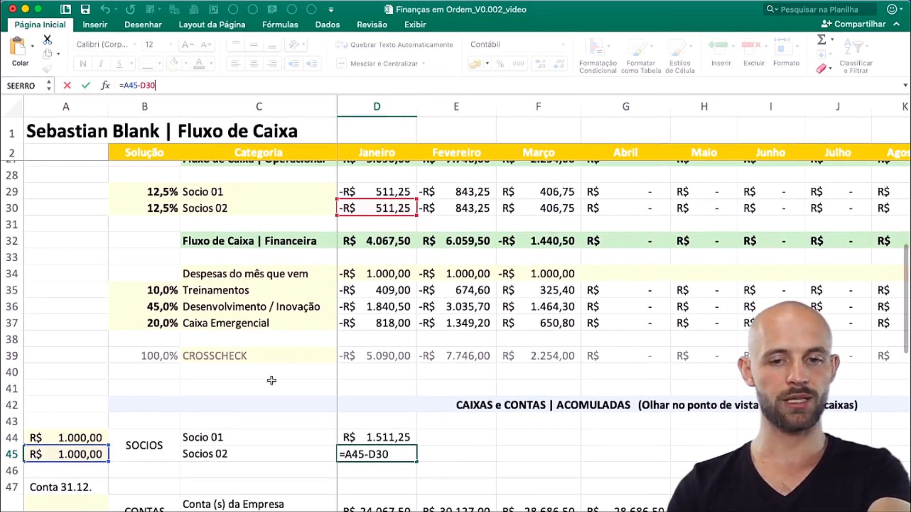
pyautogui.press('Escape')
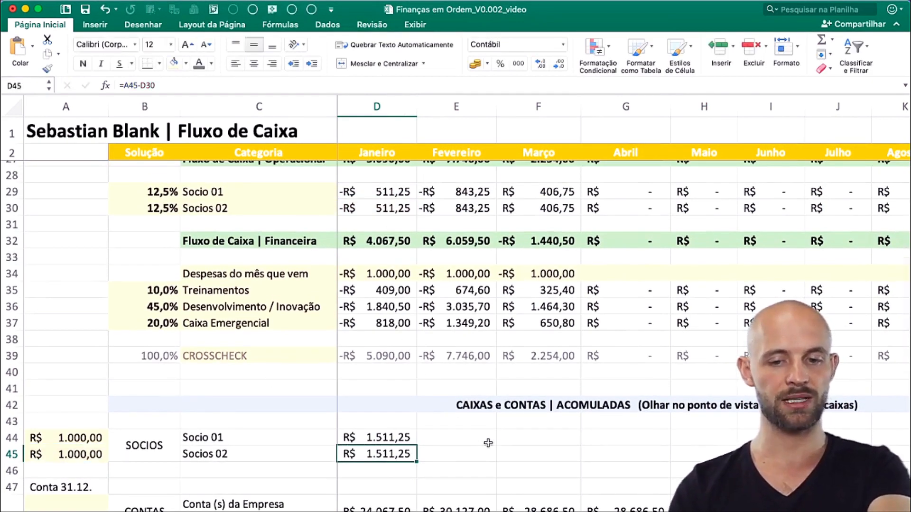
# - Enter the formula =D44-E29 in E44 to accumulate Socio 01's Fevereiro distribution on the January balance
pyautogui.click(483, 441)
pyautogui.write('=')
pyautogui.press('Left')
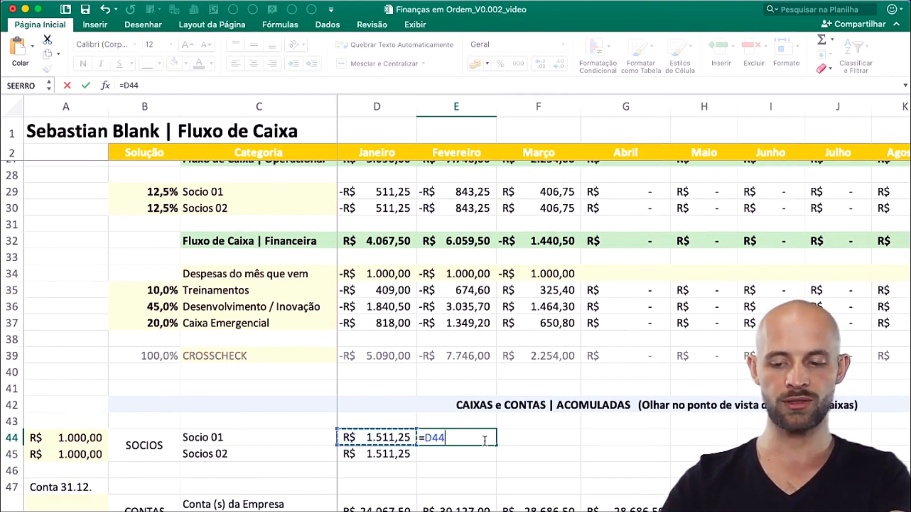
pyautogui.write('-')
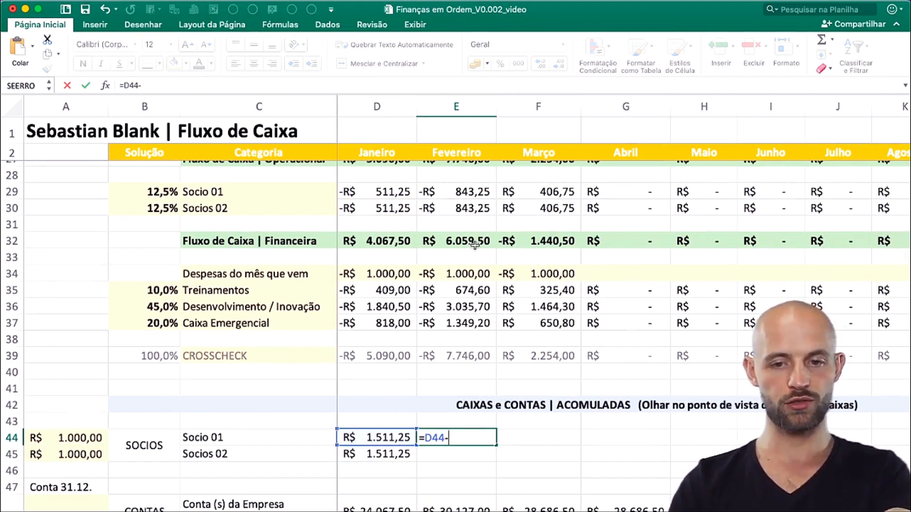
pyautogui.click(473, 192)
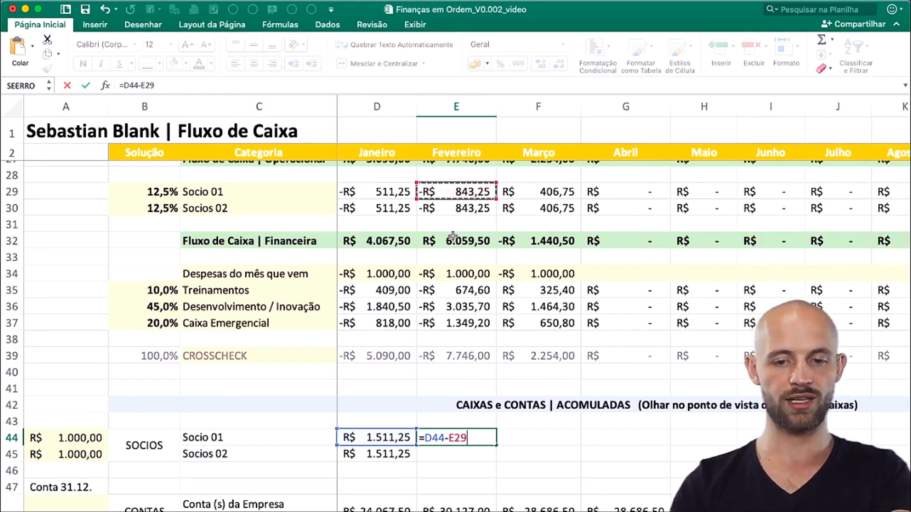
pyautogui.press('Return')
# - Copy Socio 01's Fevereiro formula from E44 to E45 for Socios 02
pyautogui.press('Up')
pyautogui.press('super+c')
pyautogui.press('Down')
pyautogui.press('Down')
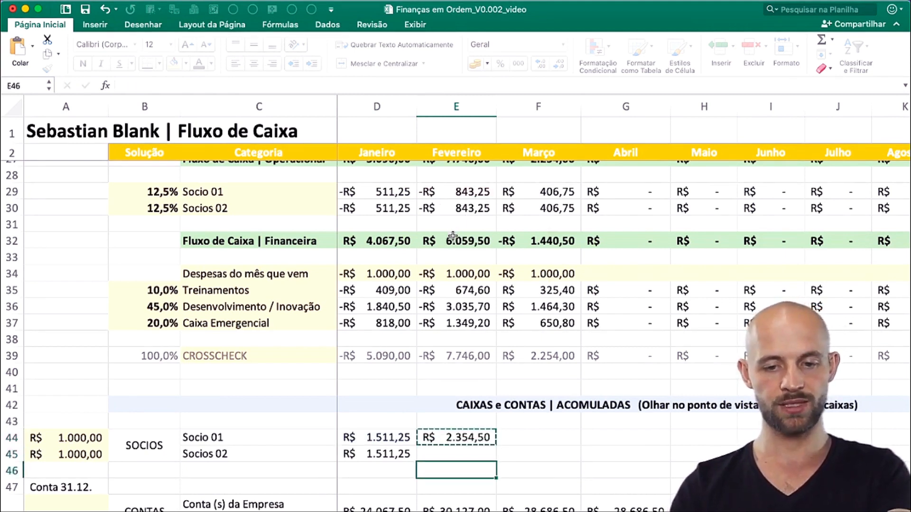
pyautogui.press('Up')
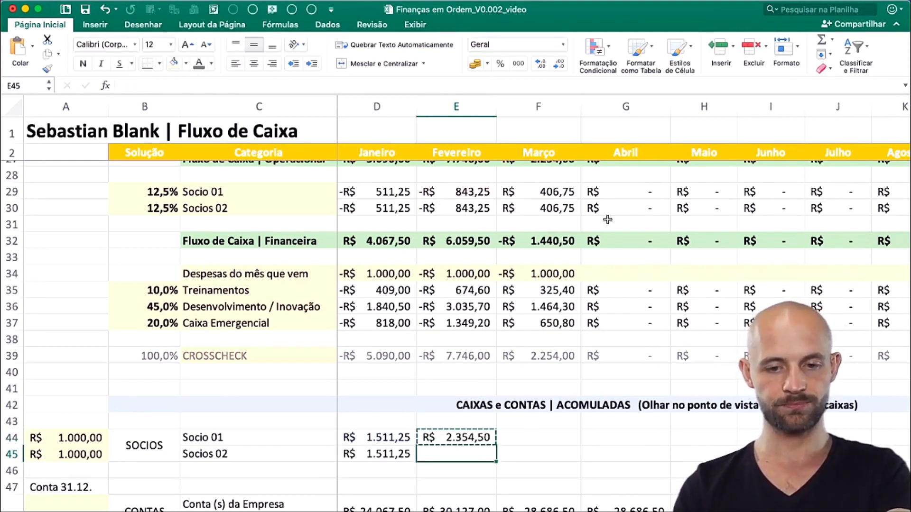
pyautogui.press('super+v')
# - Enter CAIXAS opening balances in A49:A52: 20000 for Despesas do mês que vem and 0 for the other three reserves
pyautogui.scroll(-3, 85, 423)
pyautogui.click(84, 424)
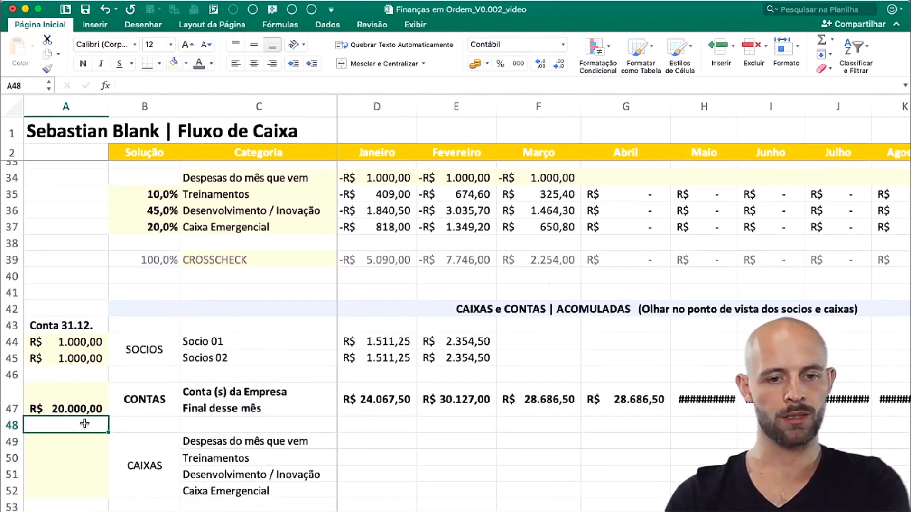
pyautogui.press('Down')
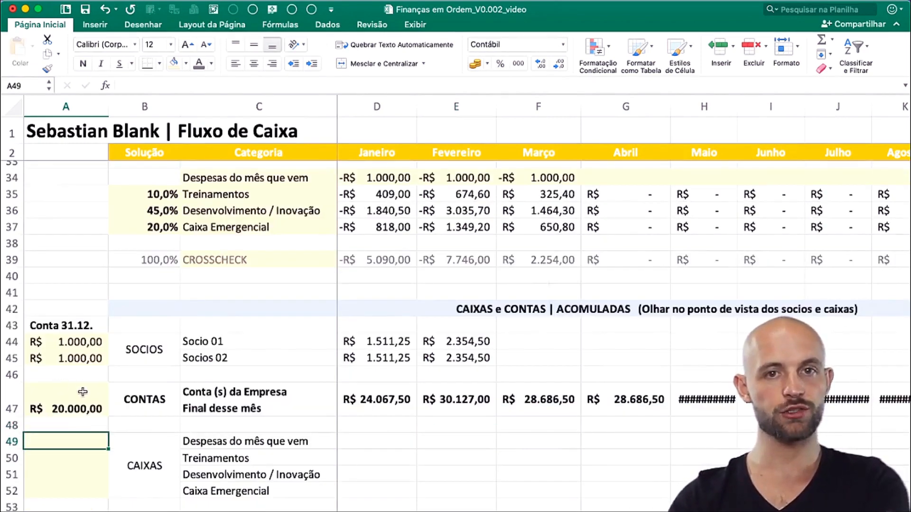
pyautogui.write('20000')
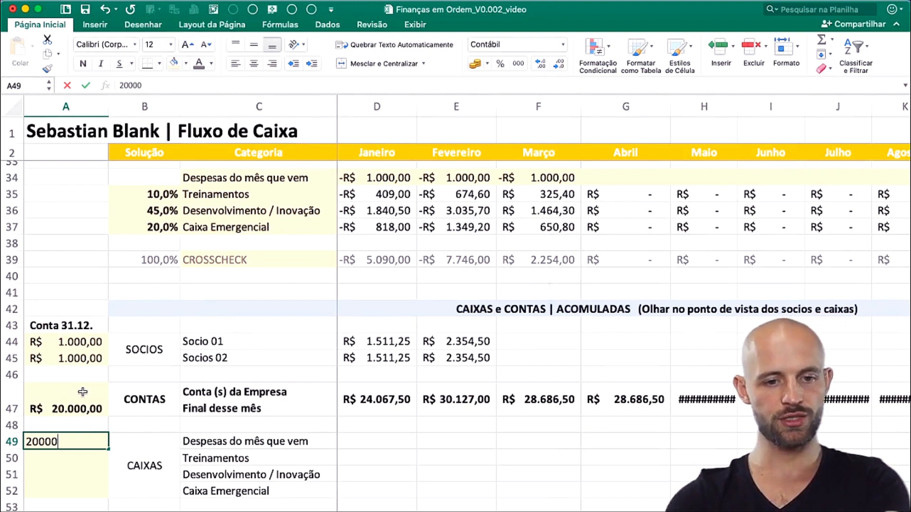
pyautogui.press('Return')
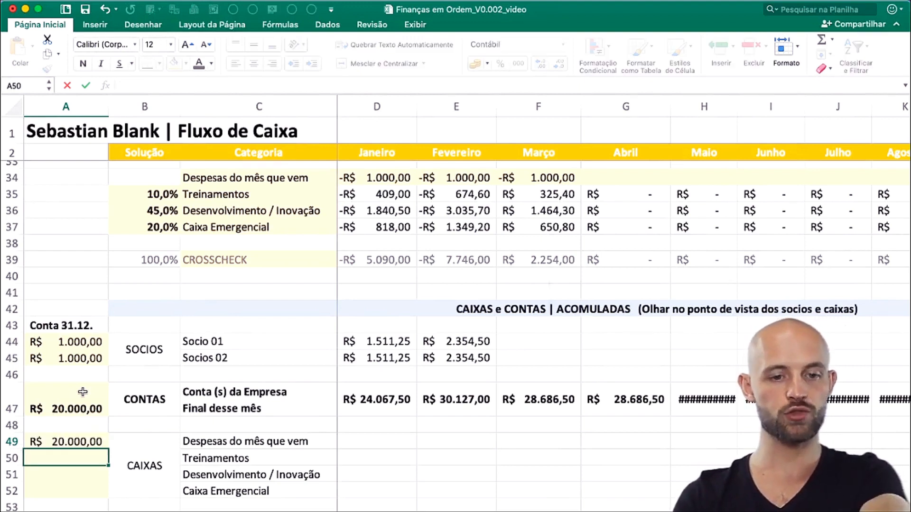
pyautogui.write('0')
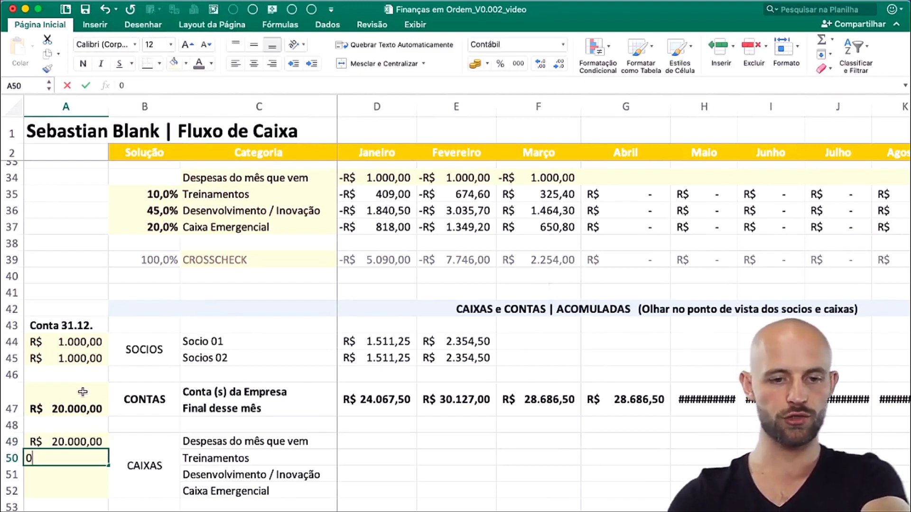
pyautogui.press('Return')
pyautogui.write('0')
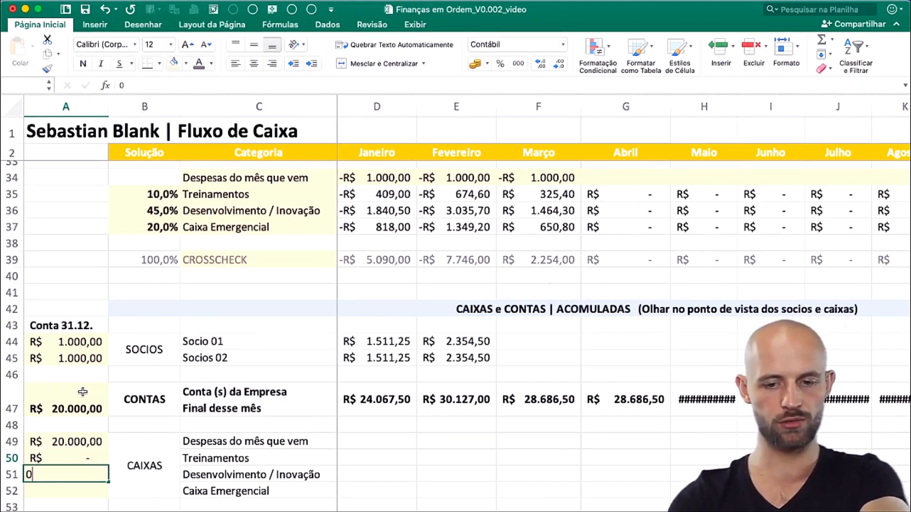
pyautogui.press('Return')
pyautogui.write('0')
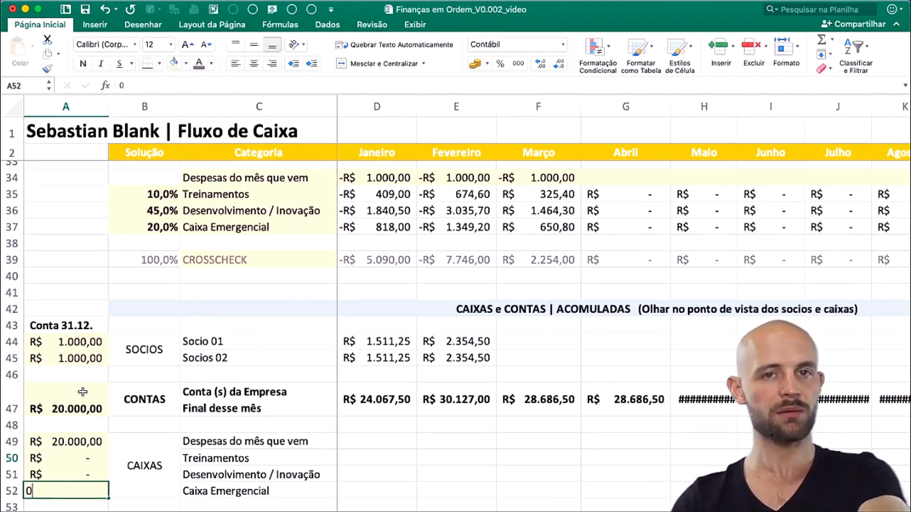
pyautogui.press('Return')
# - Change the opening balances to 1000 for Caixa Emergencial in A52 and 19000 for Despesas do mês que vem in A49
pyautogui.press('Up')
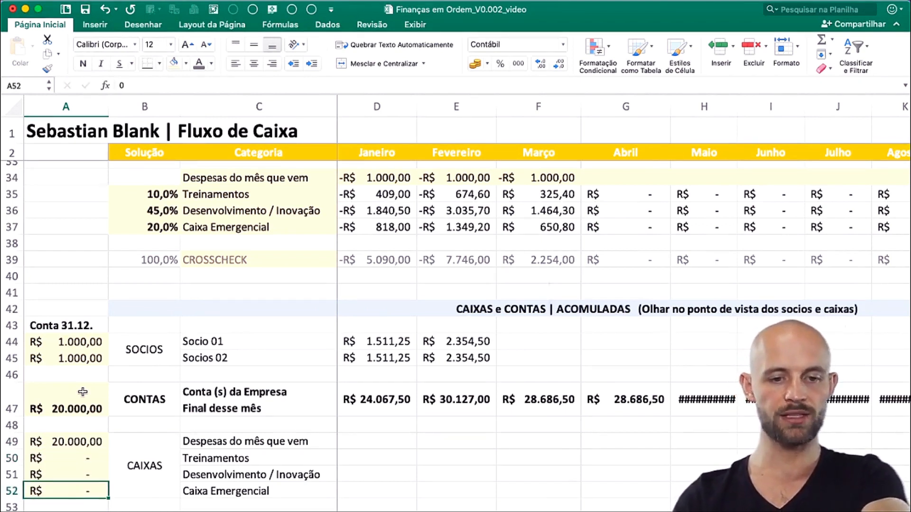
pyautogui.write('1000')
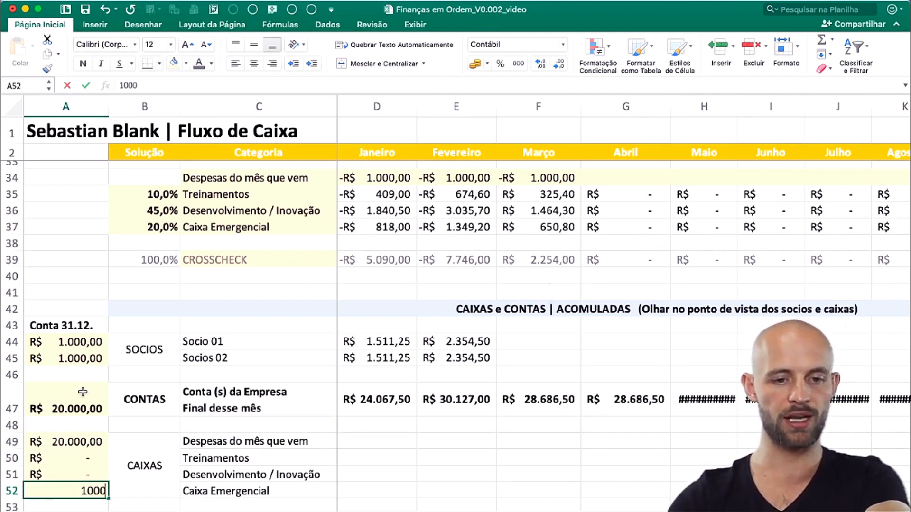
pyautogui.press('Return')
pyautogui.press('Up')
pyautogui.press('Up')
pyautogui.press('Up')
pyautogui.press('Up')
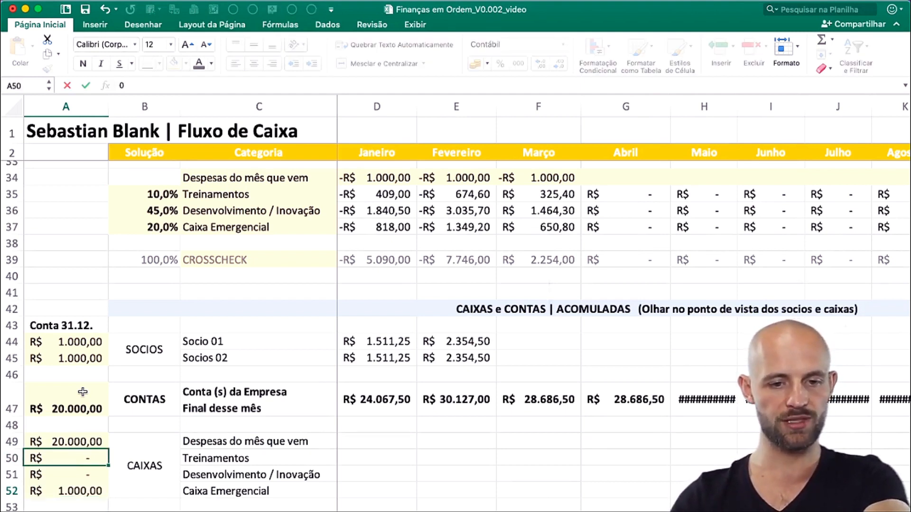
pyautogui.write('19000')
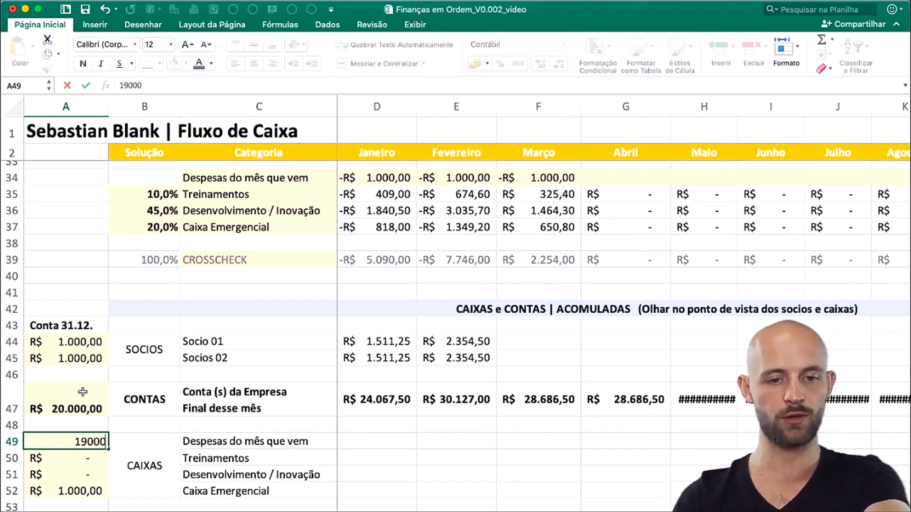
pyautogui.press('Right')
pyautogui.press('Right')
pyautogui.press('Right')
pyautogui.press('Right')
pyautogui.press('Left')
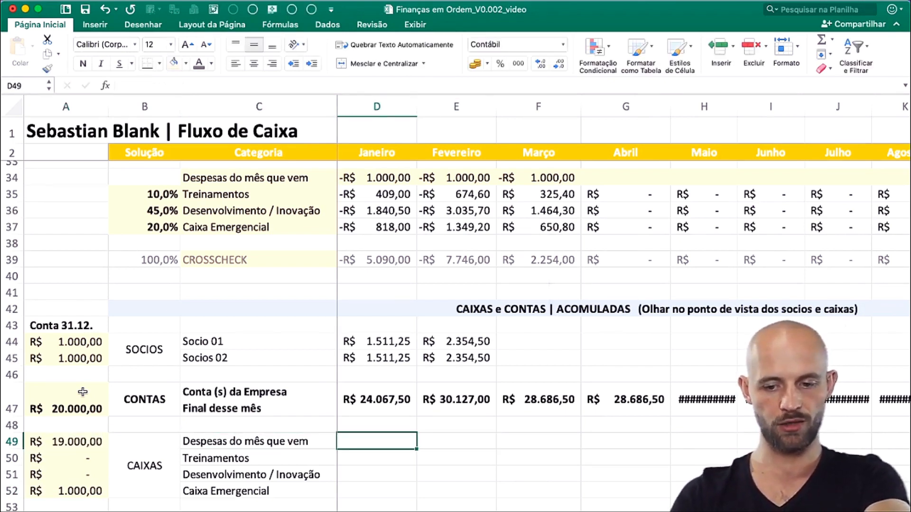
pyautogui.write('=')
pyautogui.press('Left')
pyautogui.press('Left')
pyautogui.press('Left')
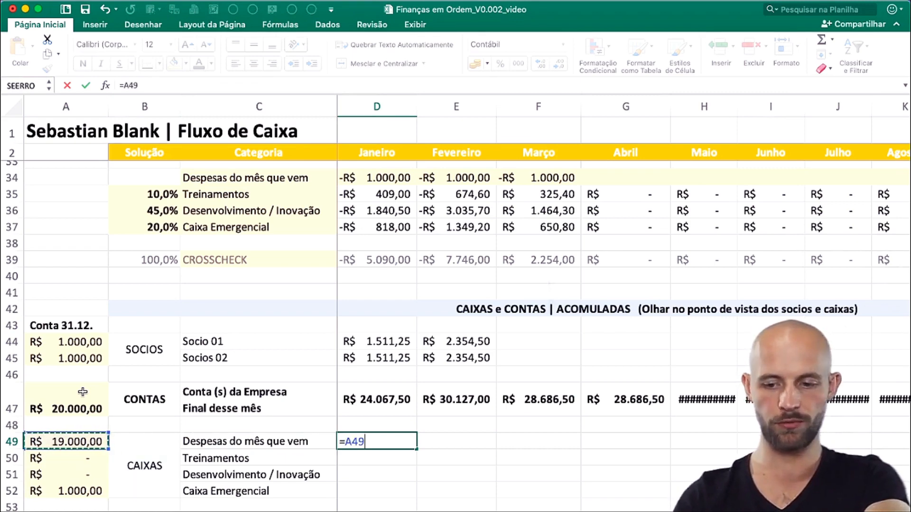
pyautogui.write('+')
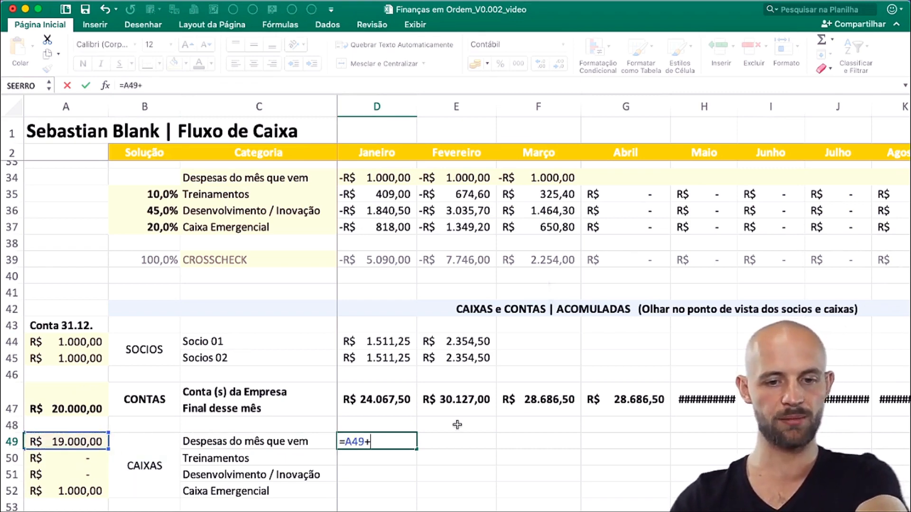
pyautogui.scroll(3, 457, 425)
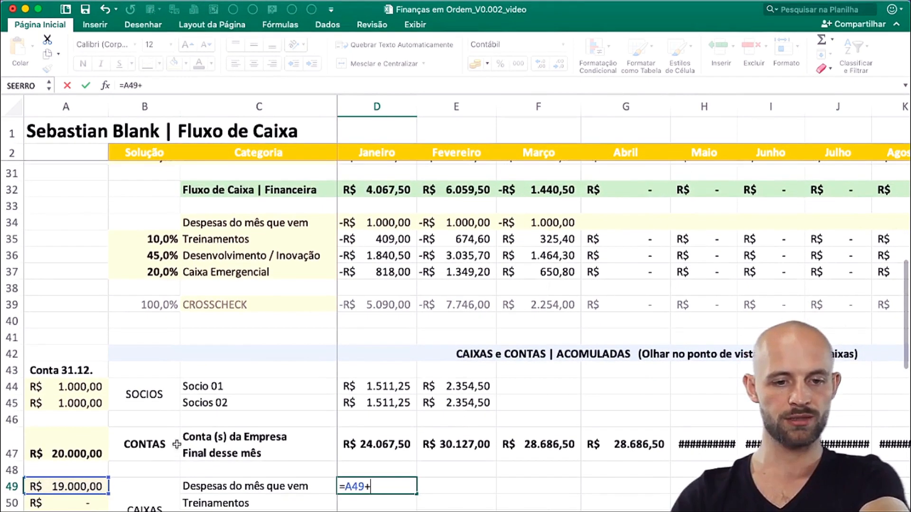
pyautogui.click(389, 221)
pyautogui.press('BackSpace')
pyautogui.press('BackSpace')
pyautogui.press('BackSpace')
pyautogui.press('BackSpace')
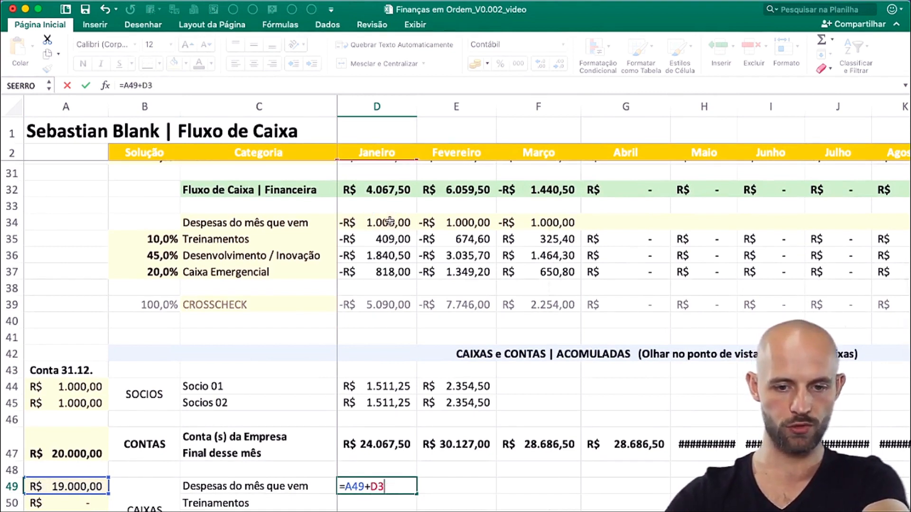
pyautogui.press('BackSpace')
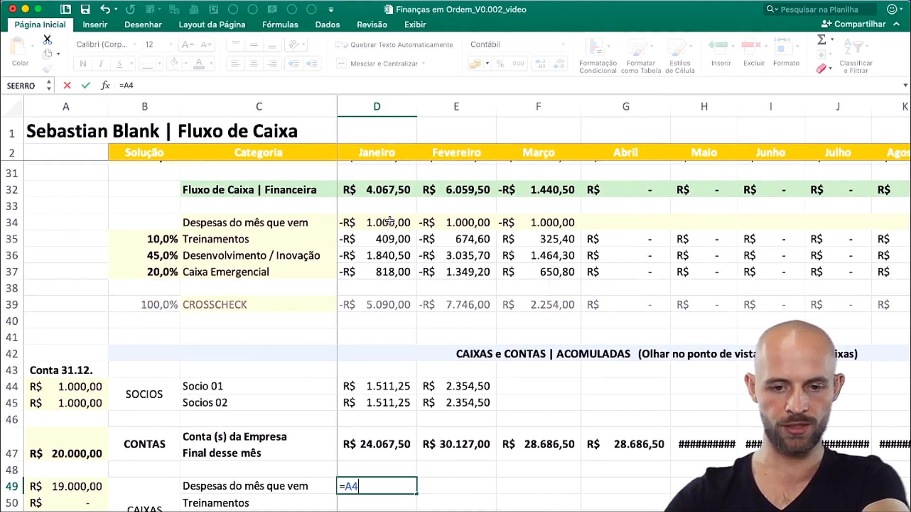
pyautogui.press('BackSpace')
pyautogui.press('BackSpace')
pyautogui.press('BackSpace')
# - Enter the formula =A49-D34 in D49 for the Janeiro balance of Despesas do mês que vem
pyautogui.write('=')
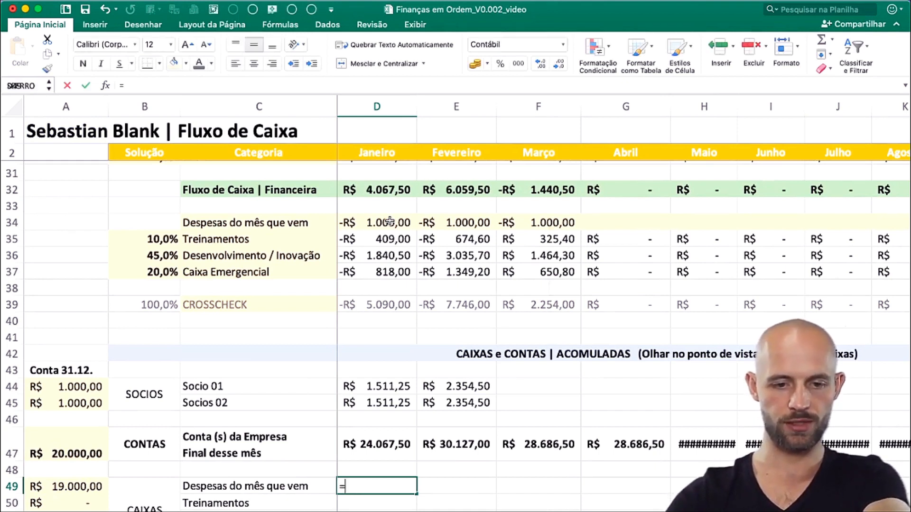
pyautogui.click(80, 487)
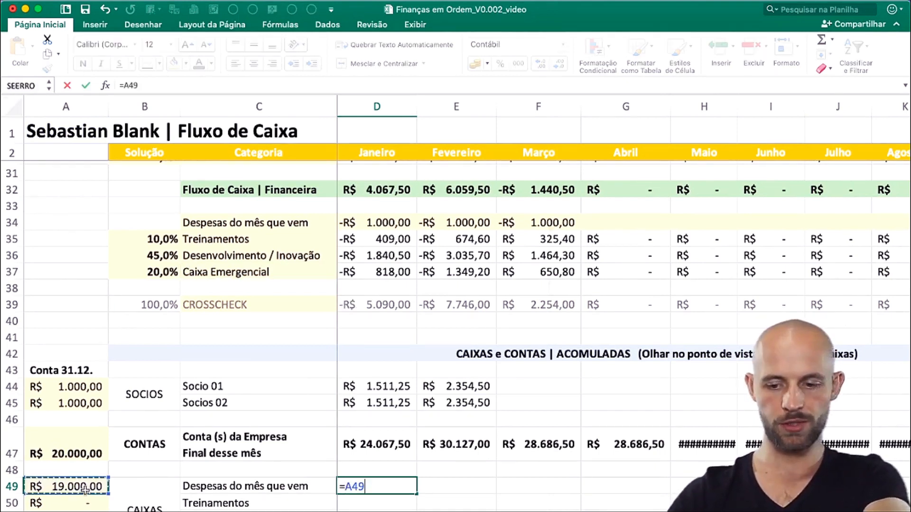
pyautogui.write('-')
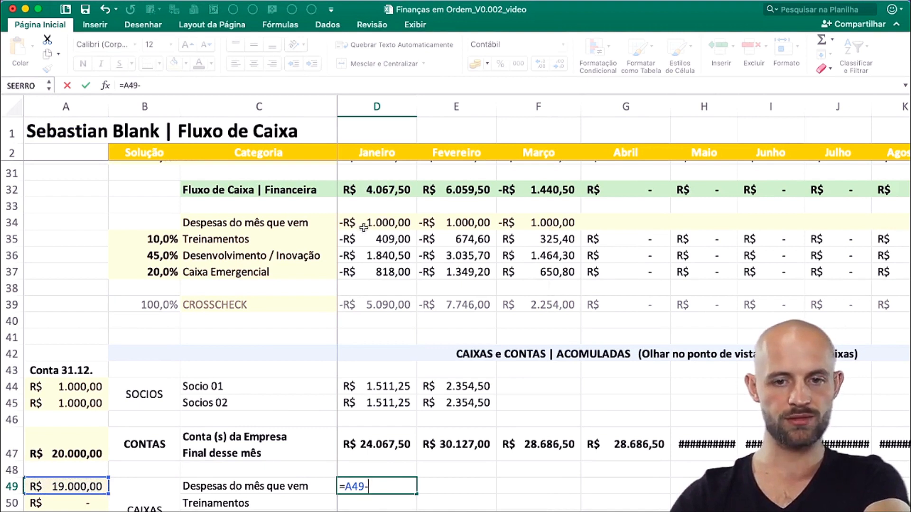
pyautogui.click(379, 223)
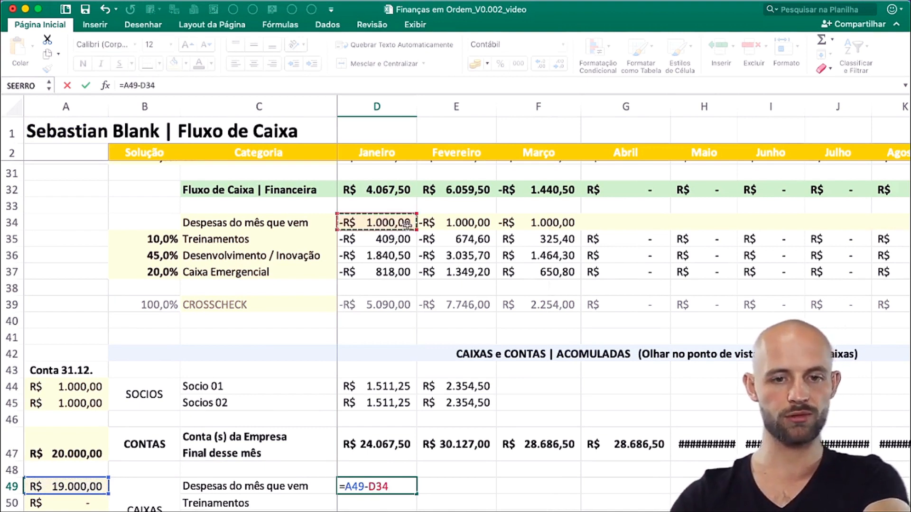
pyautogui.press('Return')
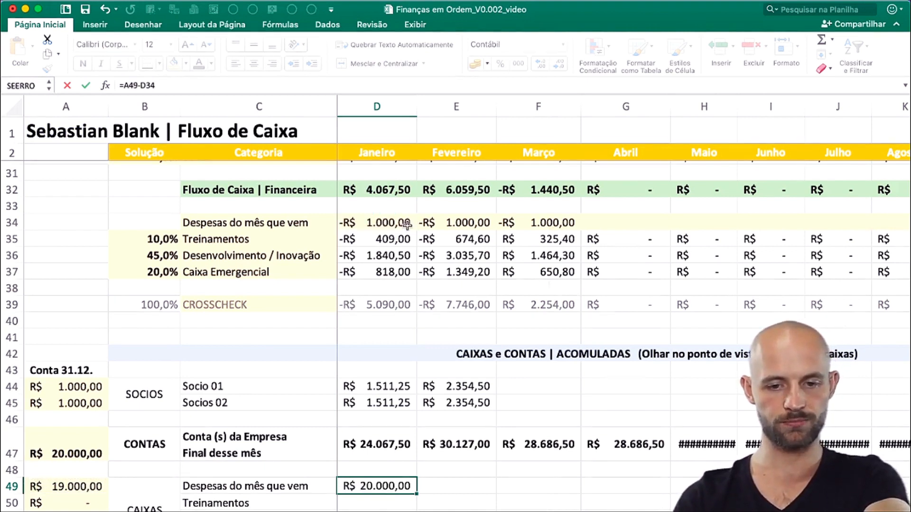
# - Copy the Janeiro formula from D49 down to D52 for Treinamentos, Desenvolvimento / Inovação and Caixa Emergencial
pyautogui.press('Up')
pyautogui.hotkey('ctrl', 'c')
pyautogui.hotkey('shift', 'Down')
pyautogui.hotkey('shift', 'Down')
pyautogui.hotkey('shift', 'Down')
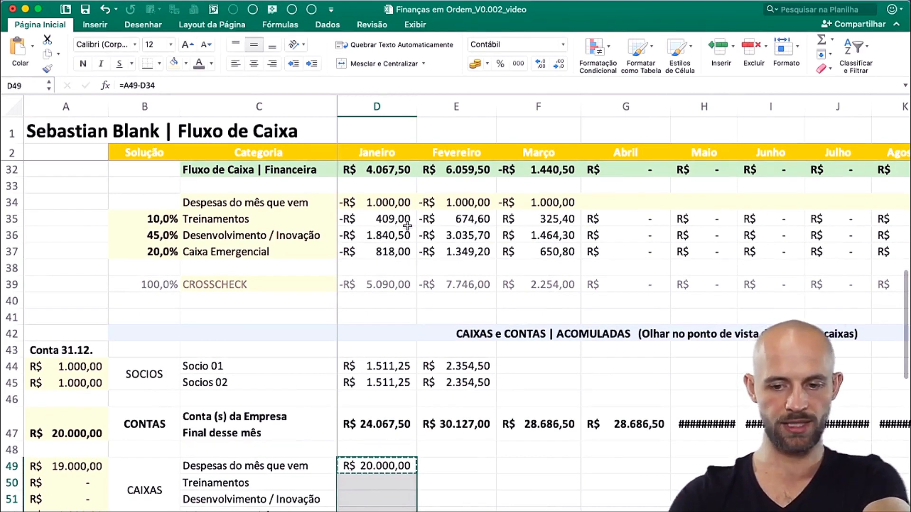
pyautogui.hotkey('ctrl', 'v')
# - Enter the formula =D49-E34 in E49 for the Fevereiro balance of Despesas do mês que vem
pyautogui.press('Right')
pyautogui.write('=D49-')
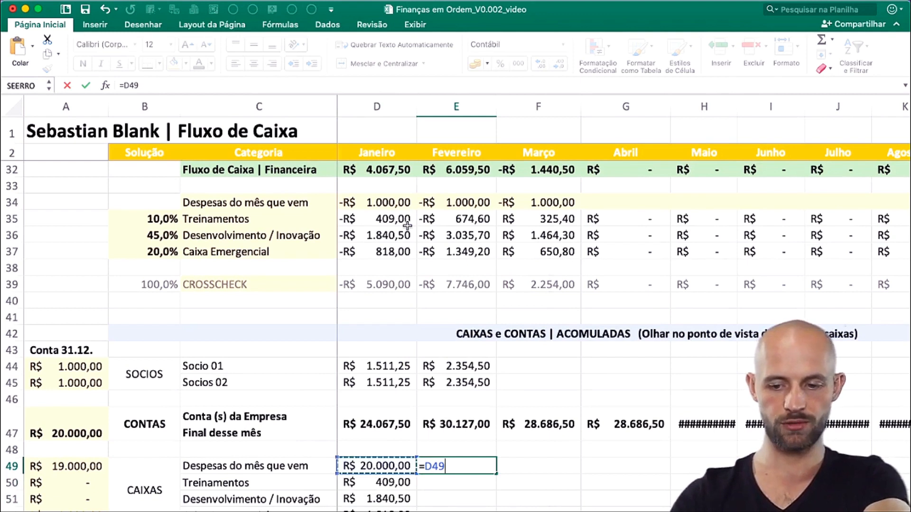
pyautogui.click(448, 199)
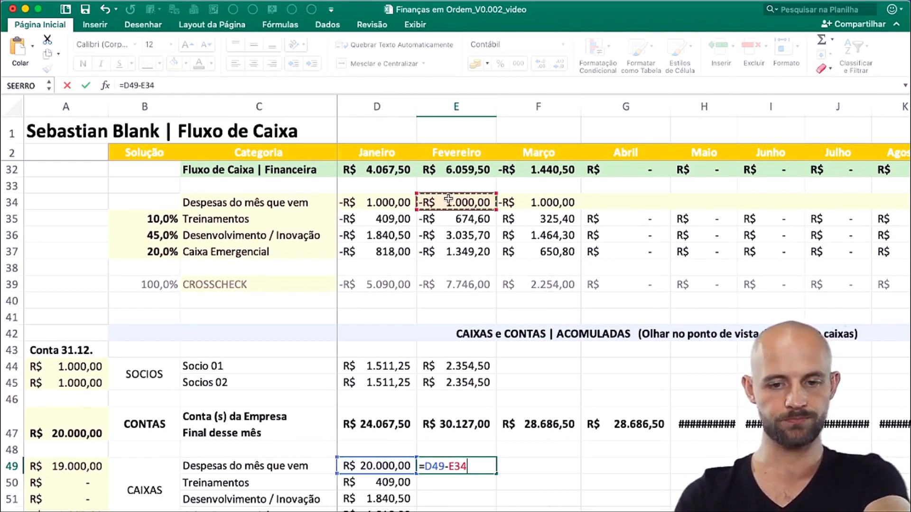
pyautogui.press('Return')
# - Copy the Fevereiro formula from E49 down to E52 for the remaining CAIXAS rows
pyautogui.press('super+c')
pyautogui.hotkey('shift', 'Down')
pyautogui.hotkey('shift', 'Down')
pyautogui.hotkey('shift', 'Down')
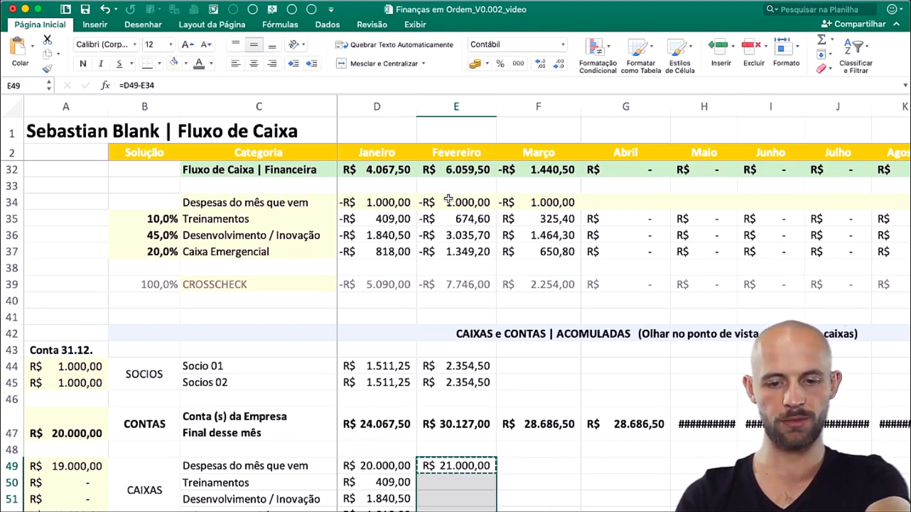
pyautogui.press('super+v')
# - Copy the Fevereiro formulas in E44:E52 across the remaining months through Dezembro in column O
pyautogui.moveTo(468, 366); pyautogui.dragTo(467, 507)
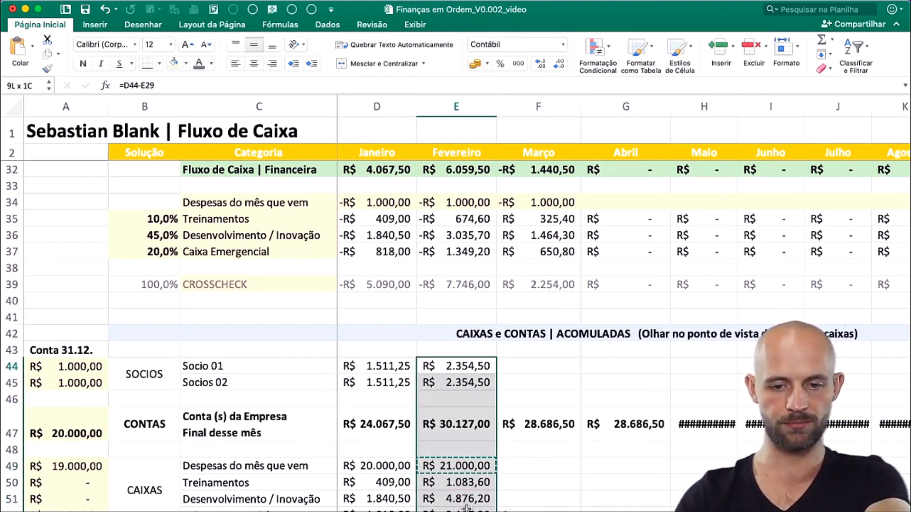
pyautogui.press('super+c')
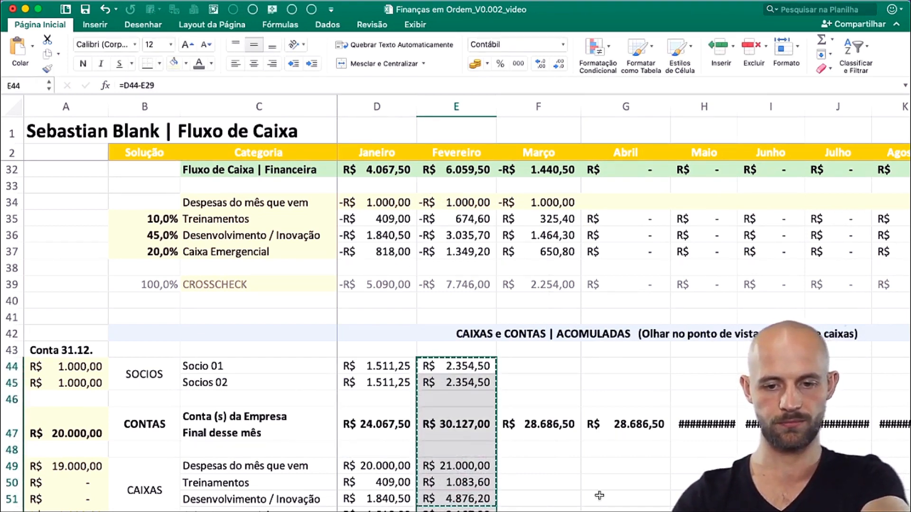
pyautogui.hscroll(10, 599, 495)
pyautogui.keyDown('shift'); pyautogui.click(403, 507); pyautogui.keyUp('shift')
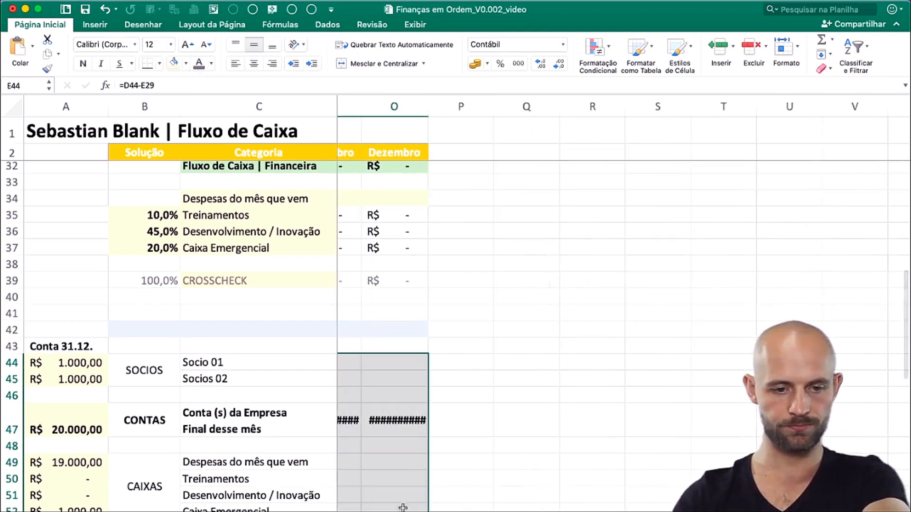
pyautogui.press('super+v')
pyautogui.click(562, 486)
pyautogui.hscroll(-10, 562, 486)
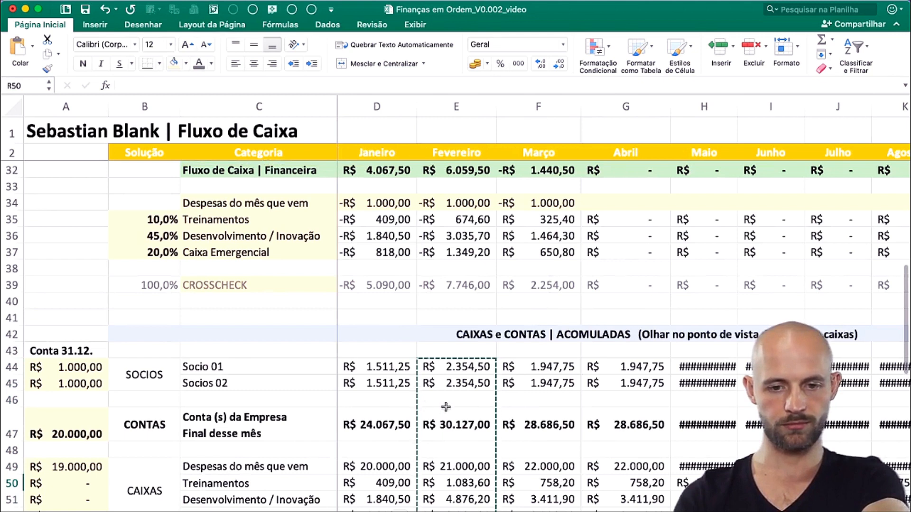
# - Compare the Fevereiro company account balance in E47 with the sum of the CAIXAS balances in E49:E52
pyautogui.click(474, 426)
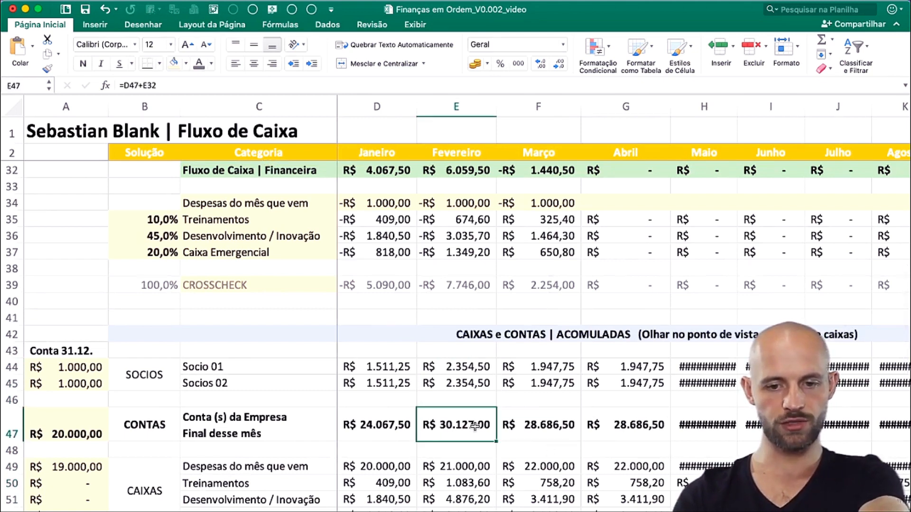
pyautogui.moveTo(477, 469); pyautogui.dragTo(477, 510)
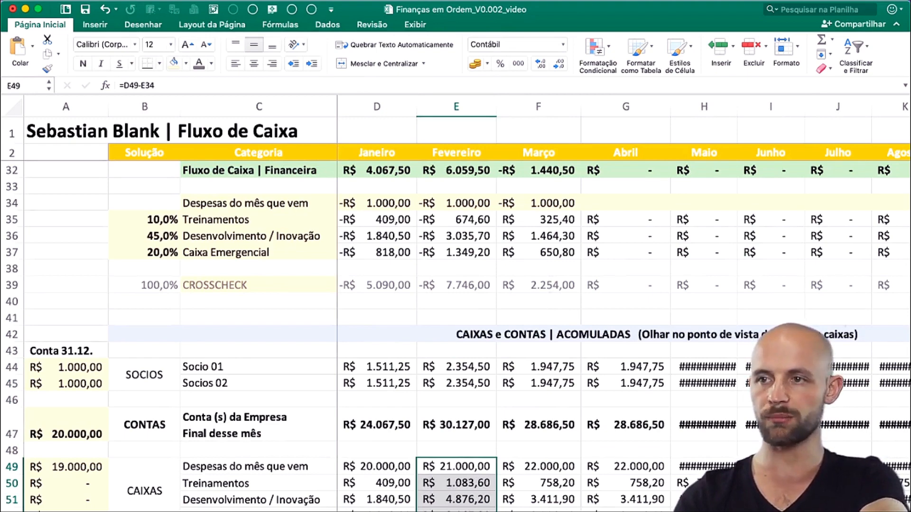
pyautogui.press('super+Tab')
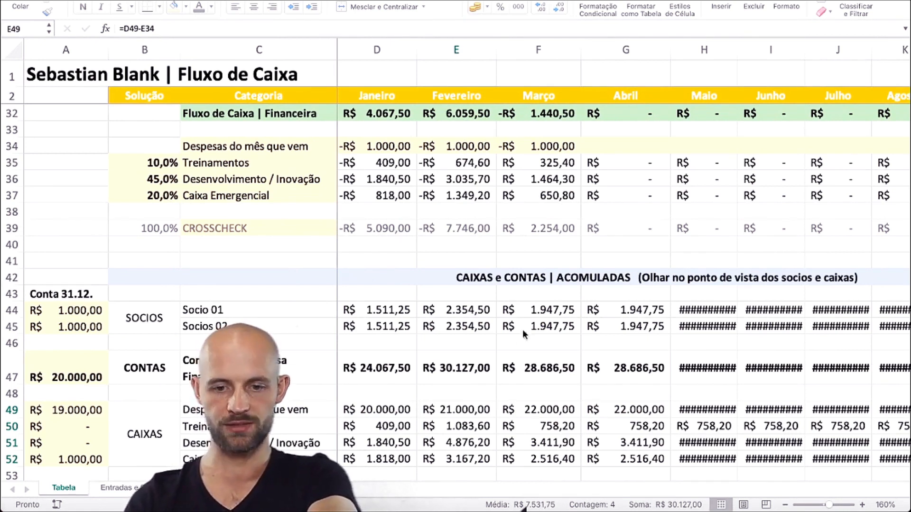
pyautogui.click(458, 377)
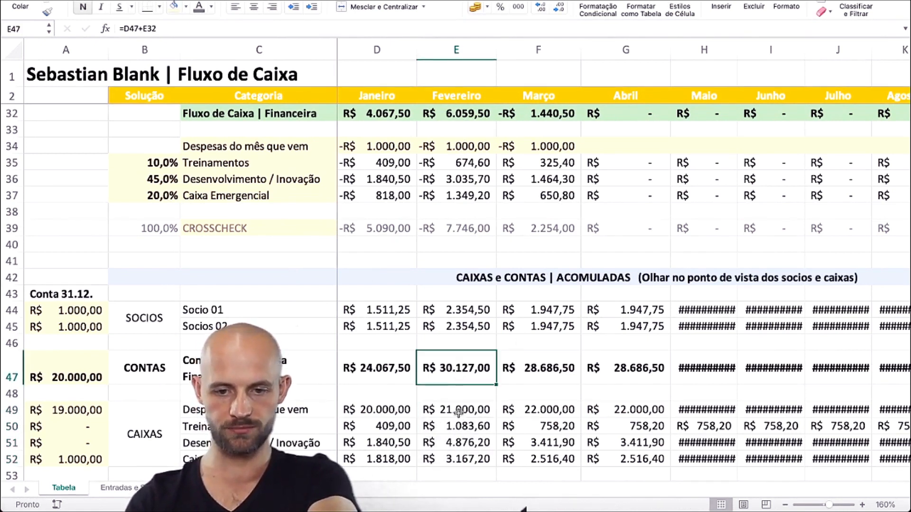
pyautogui.moveTo(459, 410); pyautogui.dragTo(461, 462)
pyautogui.click(459, 379)
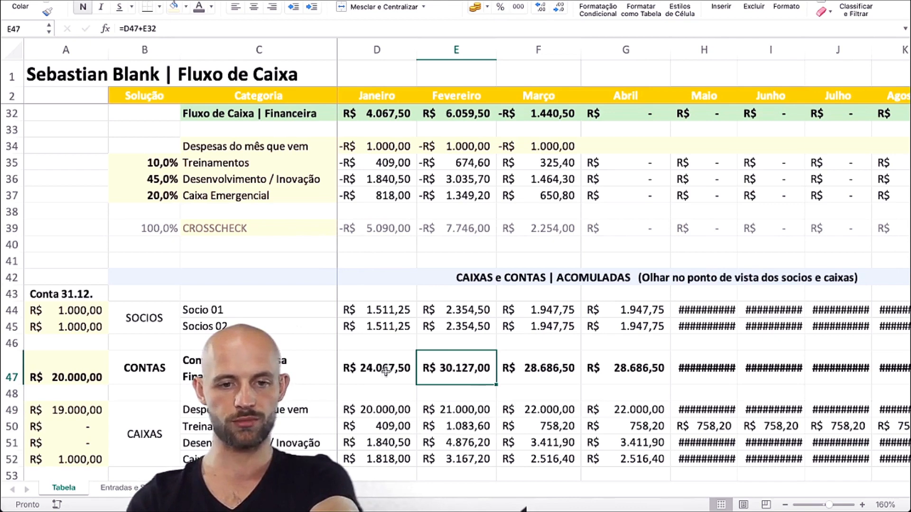
# - Copy the CROSSCHECK label and its Janeiro cell from C39:D39 to C54:D54 below the CAIXAS rows
pyautogui.moveTo(236, 230); pyautogui.dragTo(408, 235)
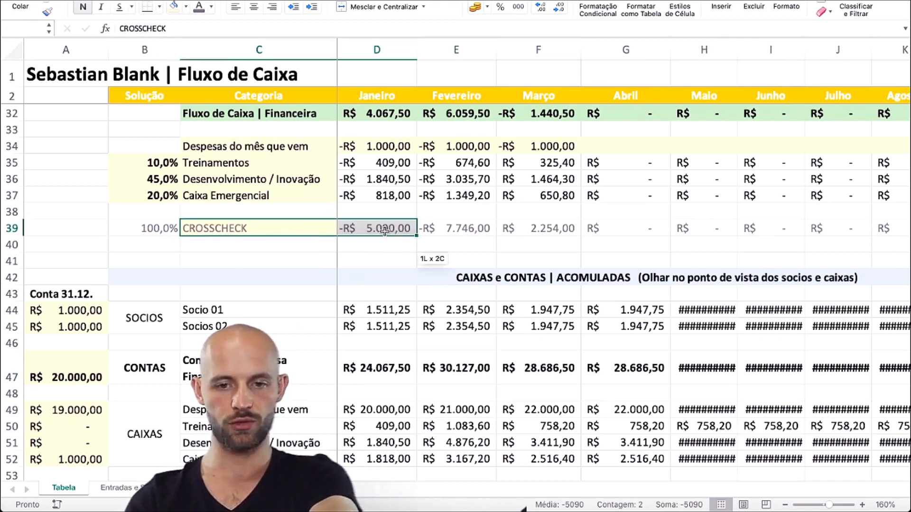
pyautogui.hotkey('ctrl', 'c')
pyautogui.scroll(-3, 408, 235)
pyautogui.moveTo(323, 418); pyautogui.dragTo(394, 416)
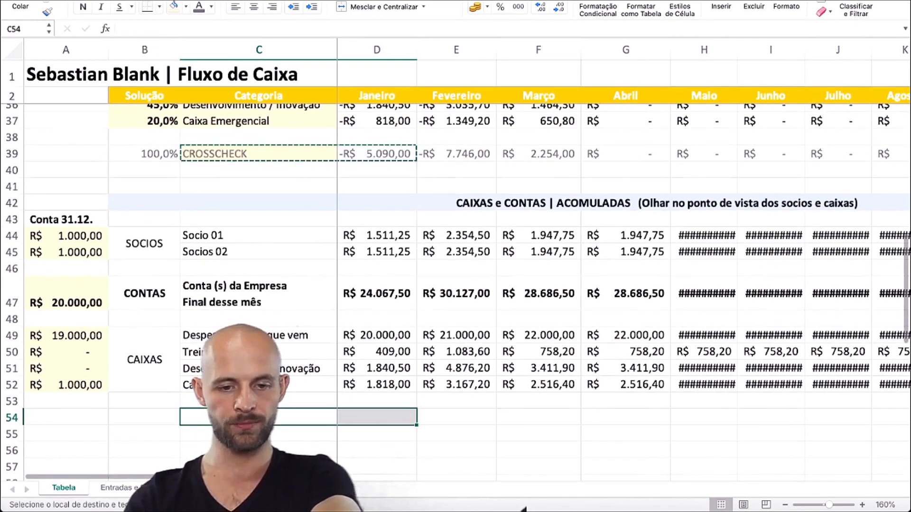
pyautogui.hotkey('ctrl', 'v')
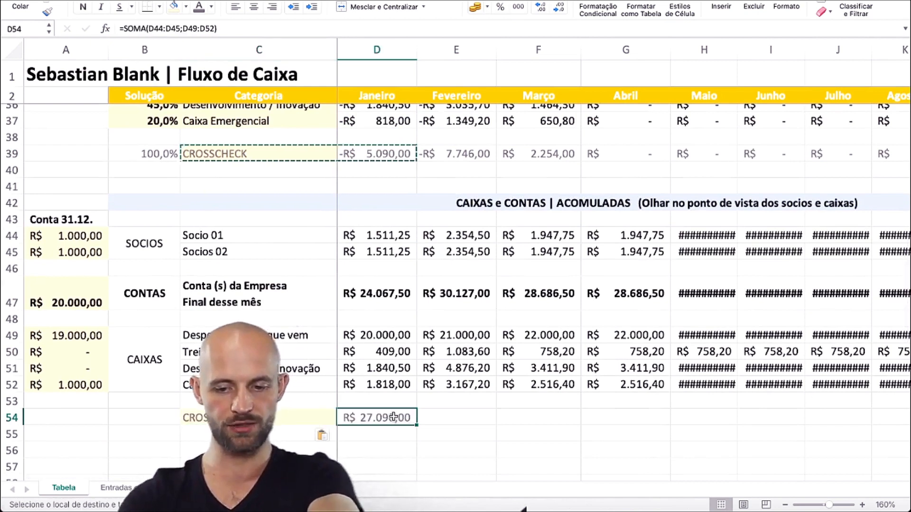
# - Replace the Janeiro crosscheck formula in D54 with =D47=SOMA(D49:D52)
pyautogui.click(393, 416)
pyautogui.write('=')
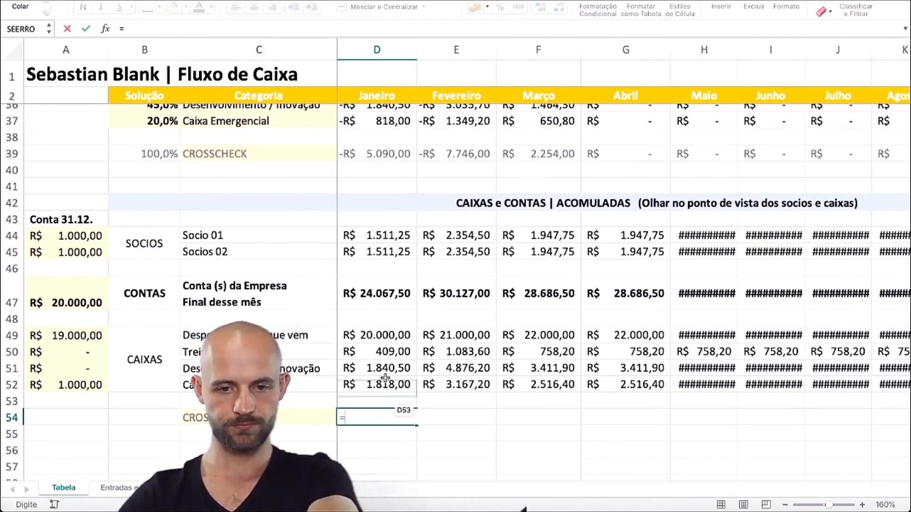
pyautogui.click(380, 290)
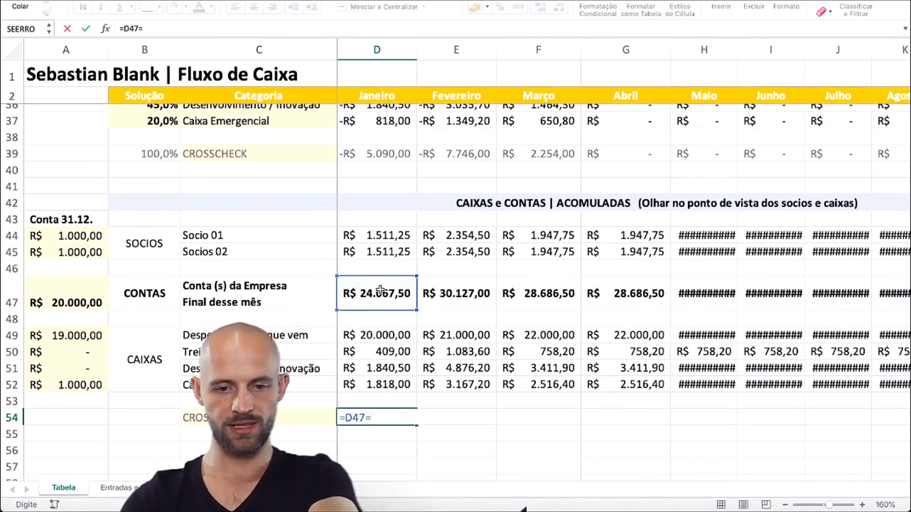
pyautogui.write('=soma(')
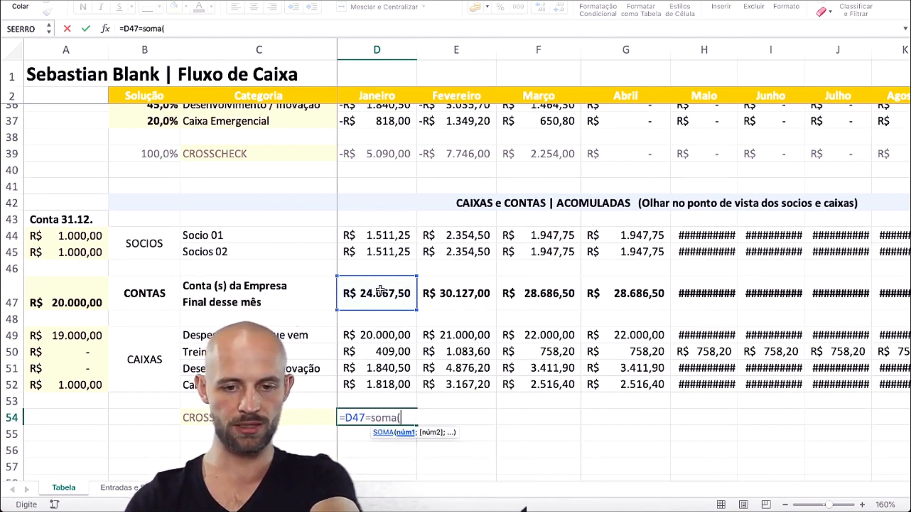
pyautogui.press('Up')
pyautogui.press('Up')
pyautogui.hotkey('shift', 'Up')
pyautogui.hotkey('shift', 'Up')
pyautogui.hotkey('shift', 'Up')
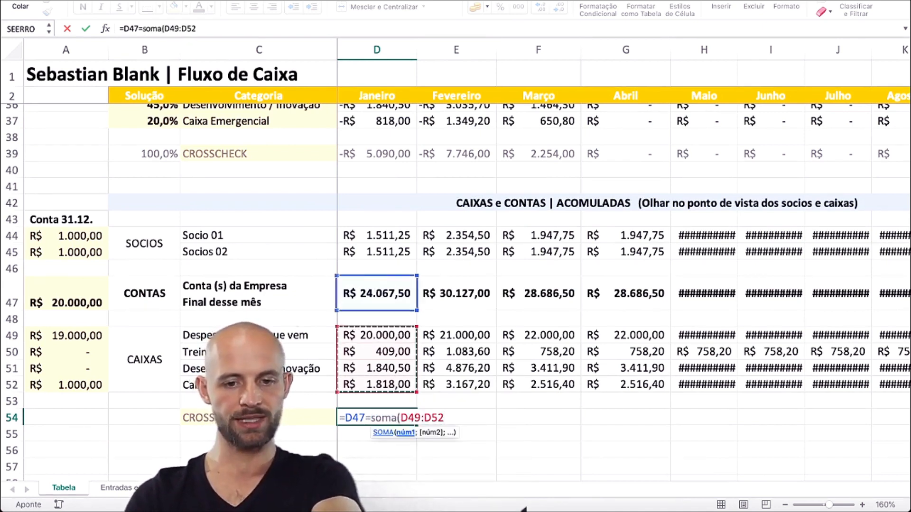
pyautogui.press('Return')
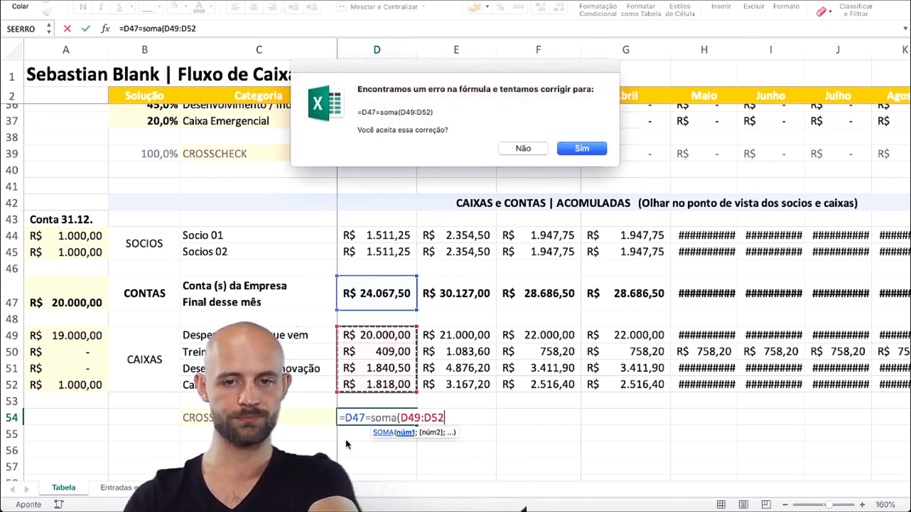
pyautogui.press('Return')
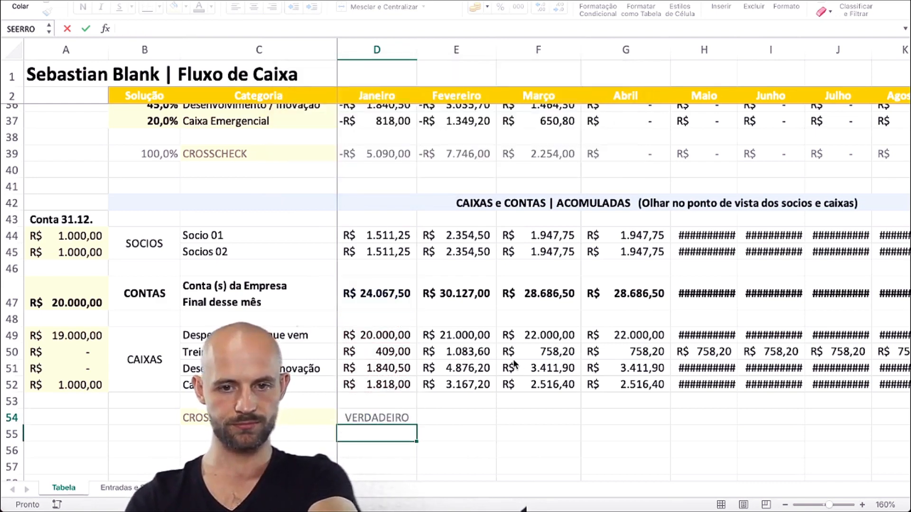
# - Review the Janeiro crosscheck formula in D54 and copy it across the remaining months through Dezembro in column O
pyautogui.press('Up')
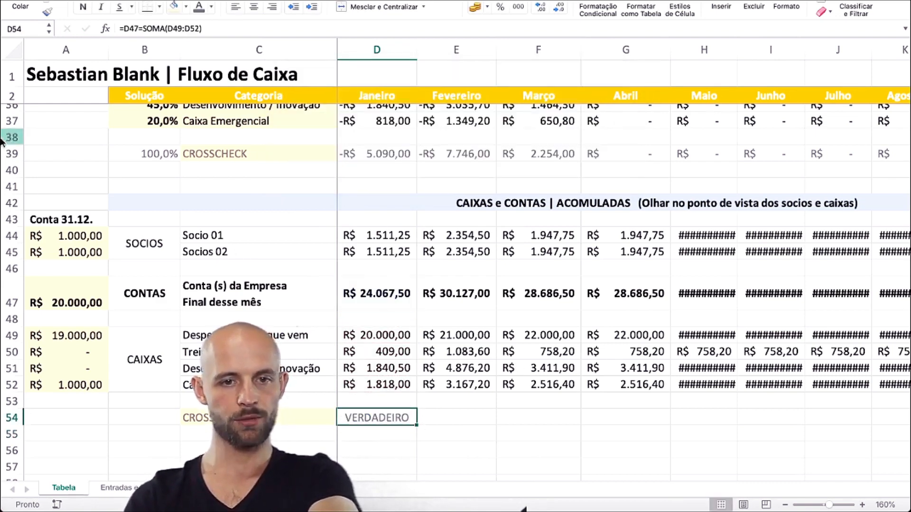
pyautogui.click(244, 24)
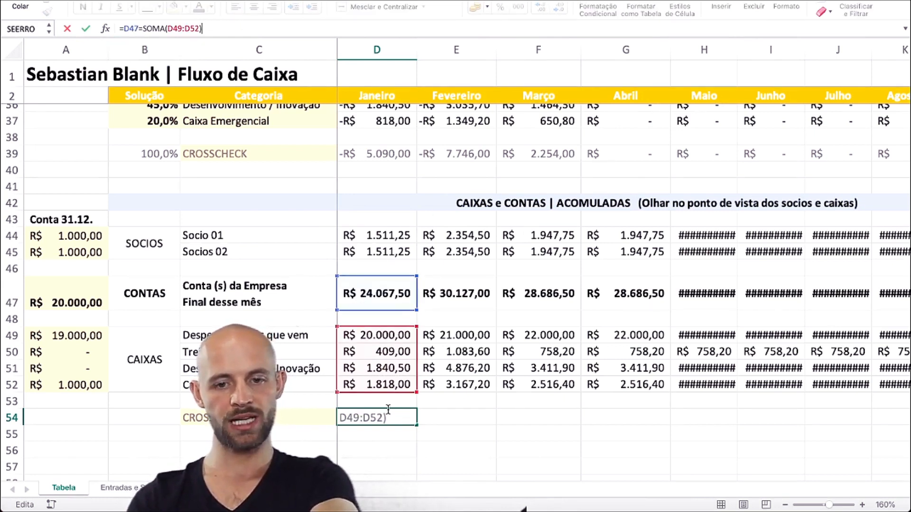
pyautogui.click(399, 422)
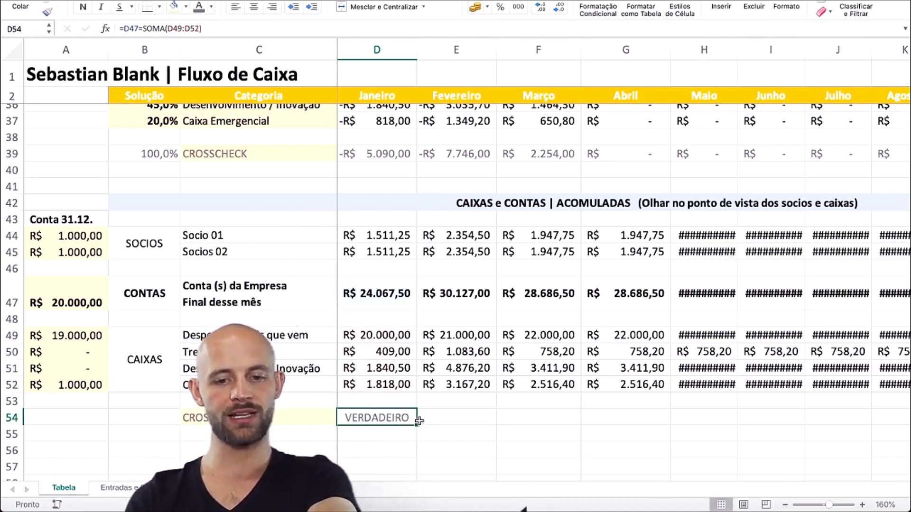
pyautogui.moveTo(416, 425); pyautogui.dragTo(672, 427)
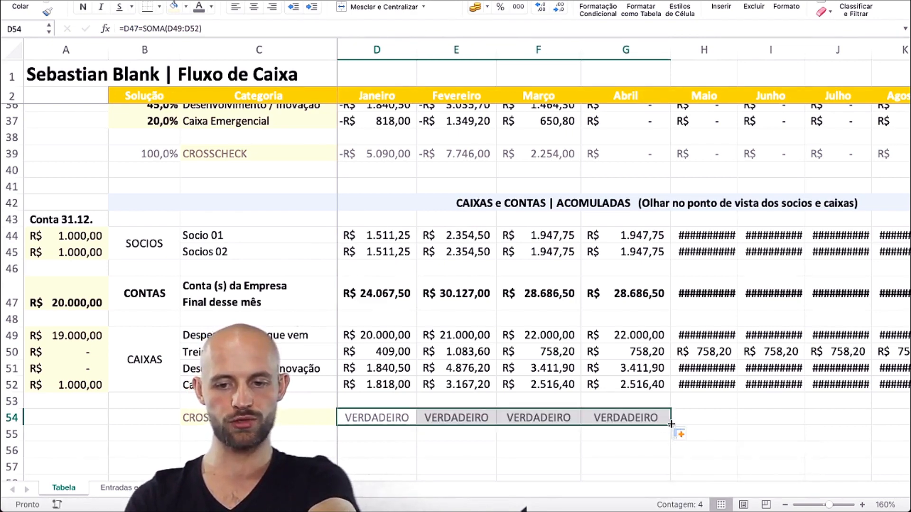
pyautogui.moveTo(671, 425); pyautogui.dragTo(842, 420)
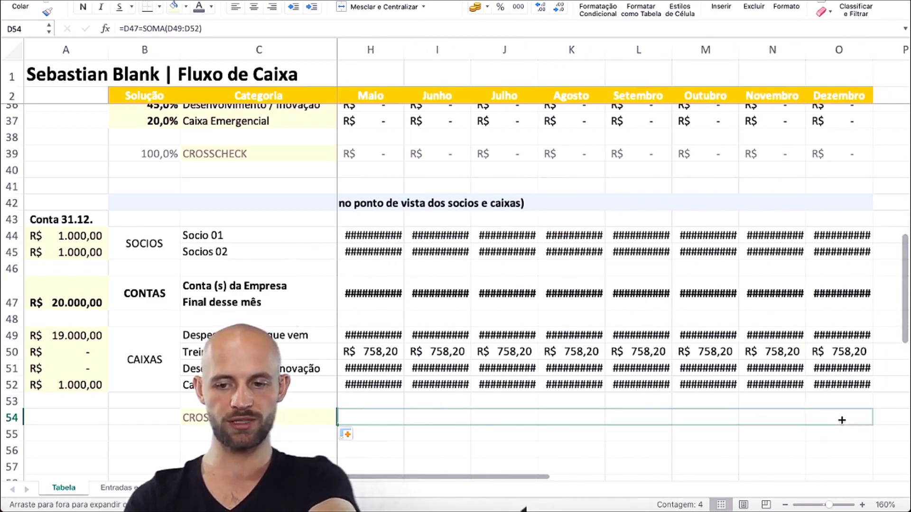
# - Test the crosscheck by setting Treinamentos for Janeiro in D50 to 1000, check the sum of D49:D52, and undo the change
pyautogui.moveTo(401, 395); pyautogui.dragTo(388, 434)
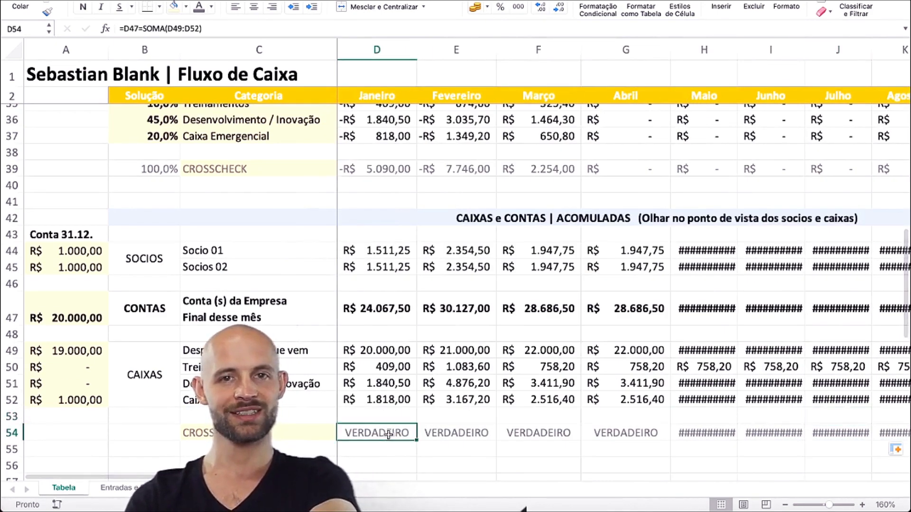
pyautogui.click(396, 366)
pyautogui.tripleClick(396, 367)
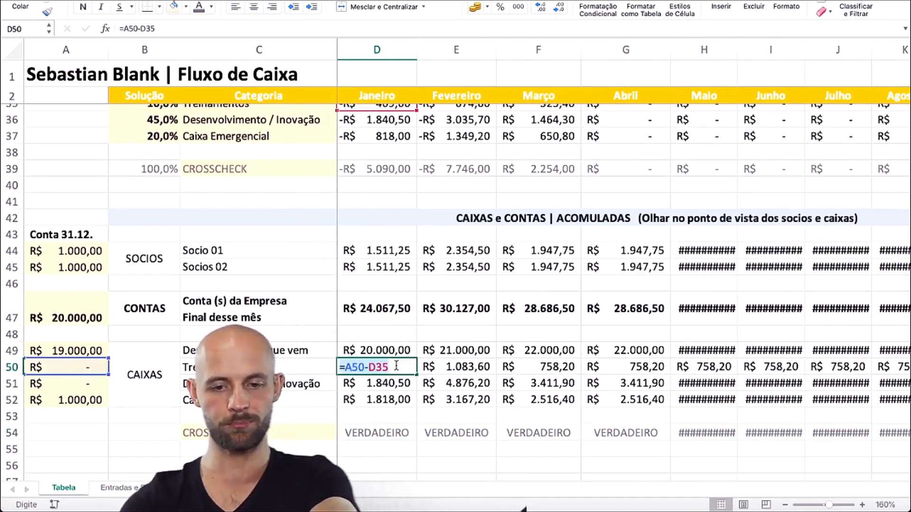
pyautogui.write('1000')
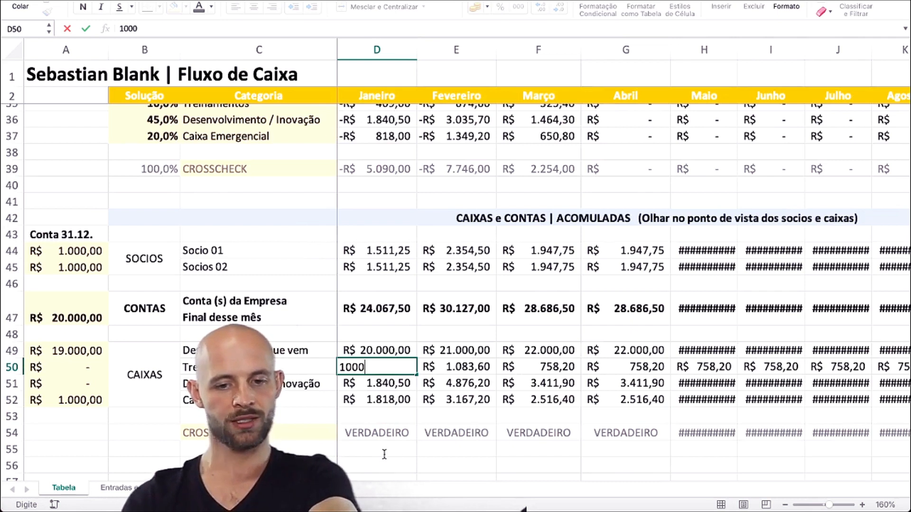
pyautogui.press('Return')
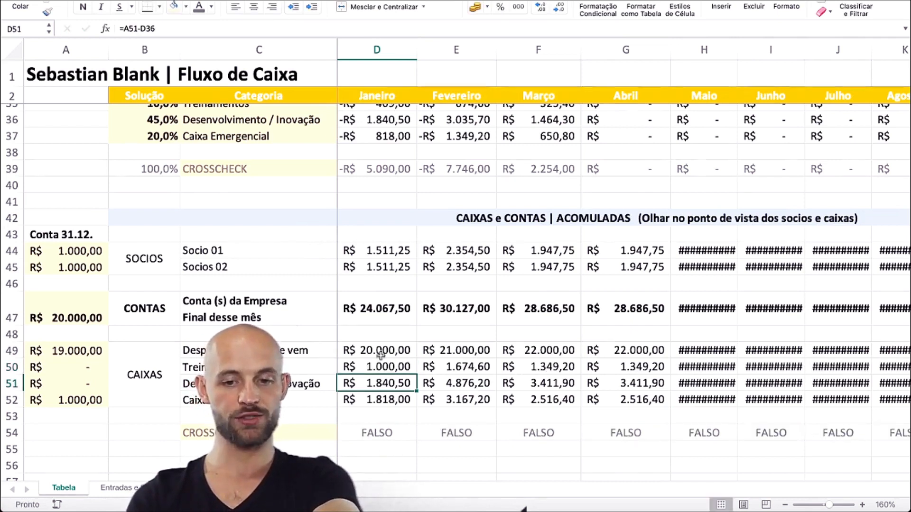
pyautogui.moveTo(381, 351); pyautogui.dragTo(372, 395)
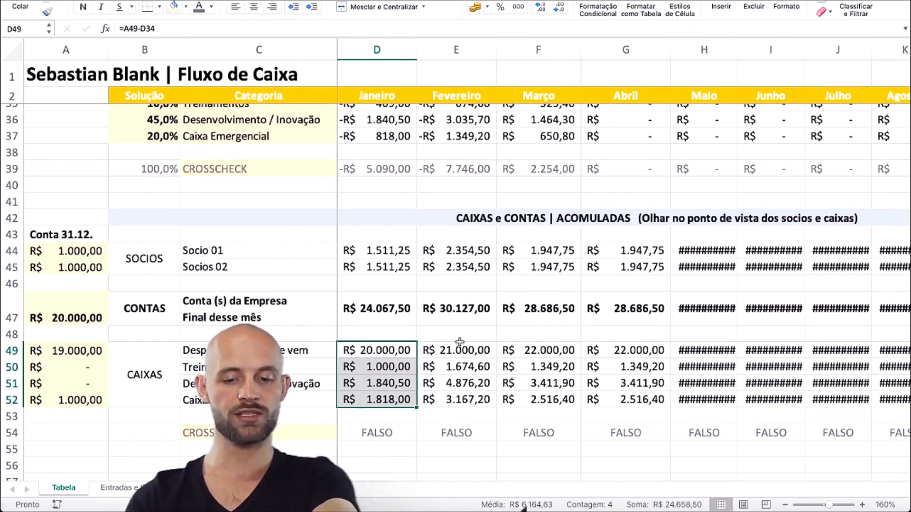
pyautogui.click(518, 387)
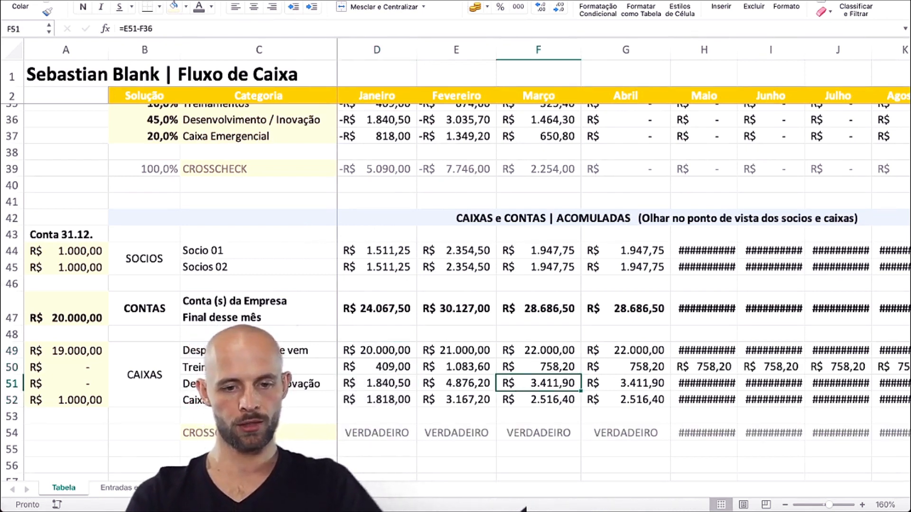
# - Remove the fill colour from the CROSSCHECK label in C54
pyautogui.click(259, 433)
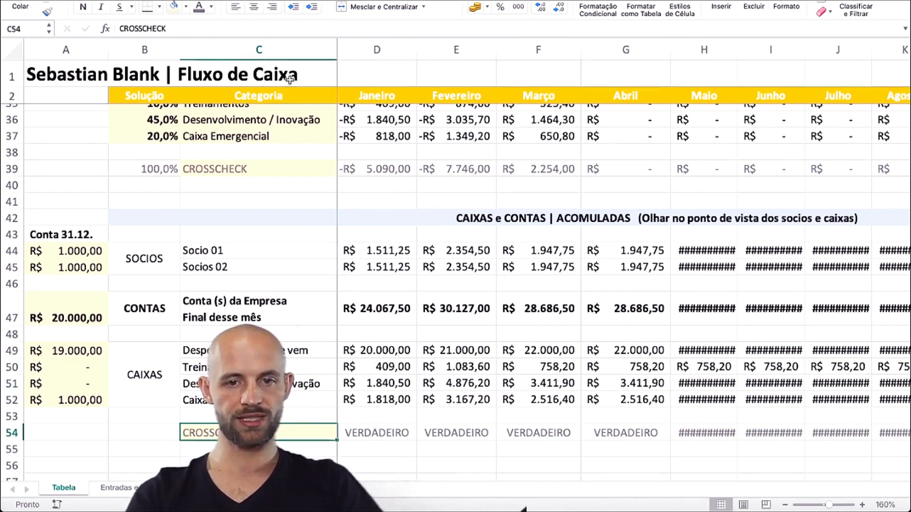
pyautogui.click(185, 7)
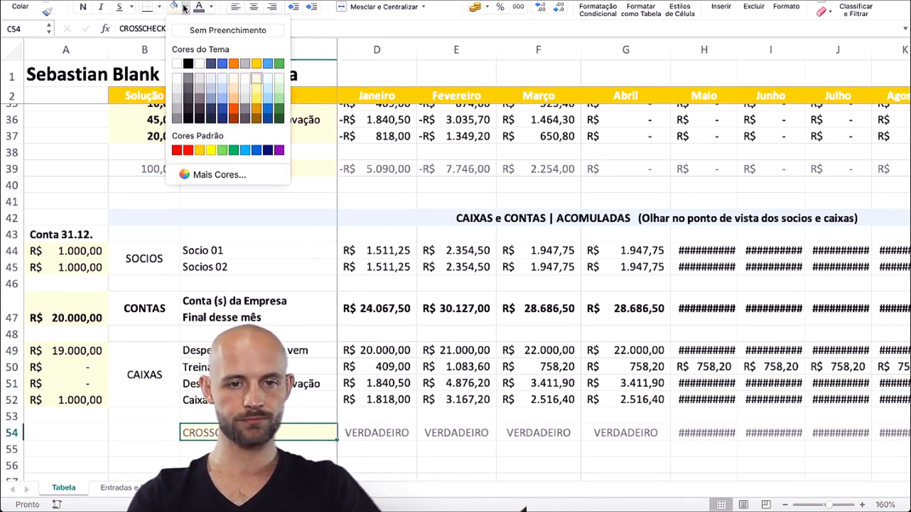
pyautogui.click(218, 30)
pyautogui.click(228, 166)
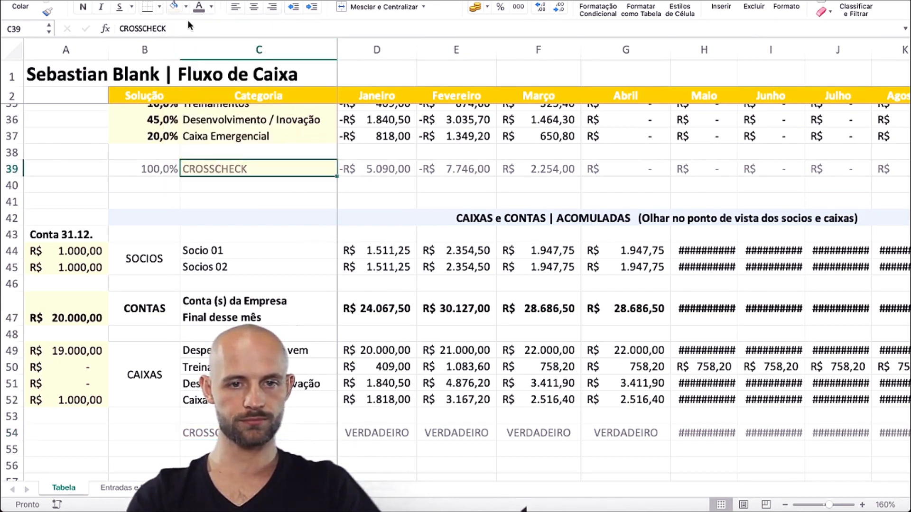
pyautogui.click(531, 428)
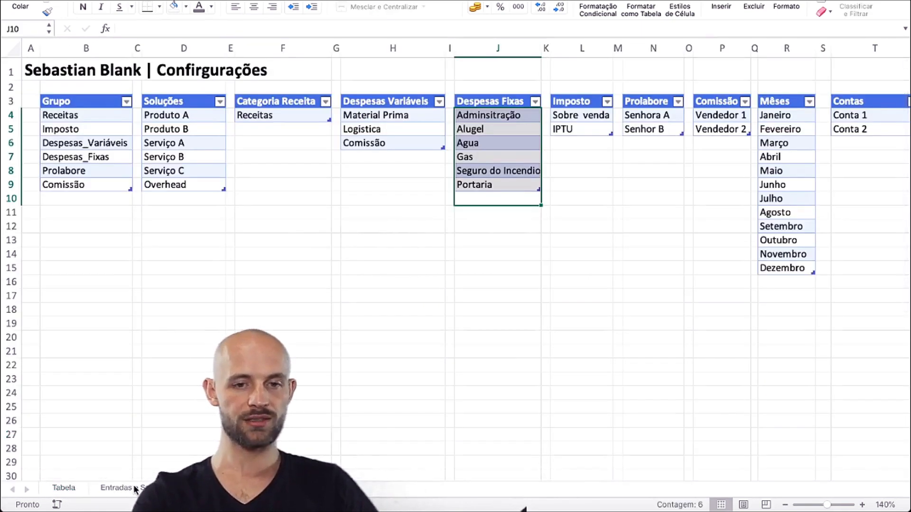
# - Add Treinamentos, Emergenciais and Desenvolvimento to the Despesas Fixas list in J10:J12 and select the three new entries
pyautogui.click(504, 105)
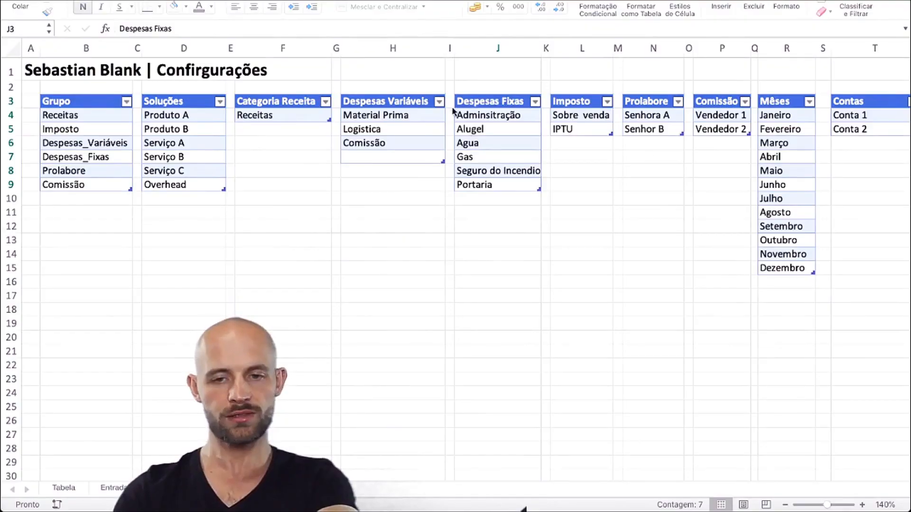
pyautogui.keyDown('shift'); pyautogui.click(496, 184); pyautogui.keyUp('shift')
pyautogui.click(496, 184)
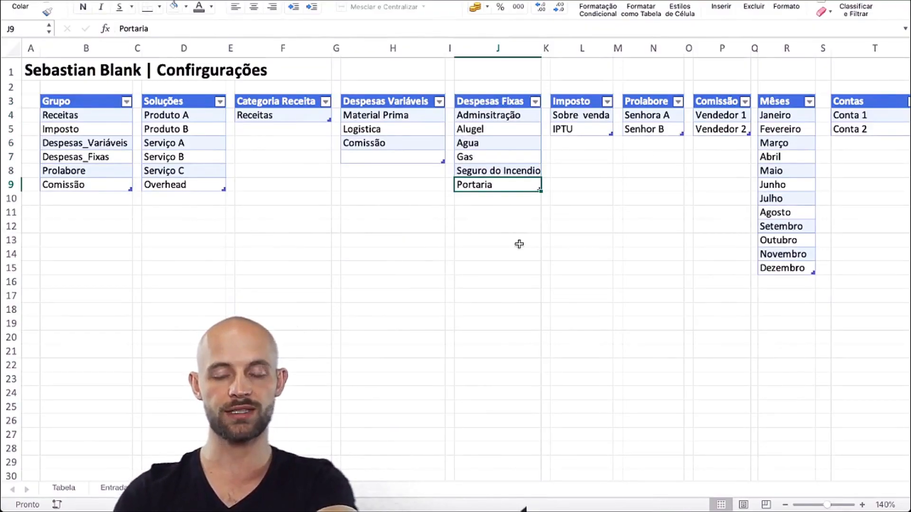
pyautogui.press('Down')
pyautogui.write('Treinamento')
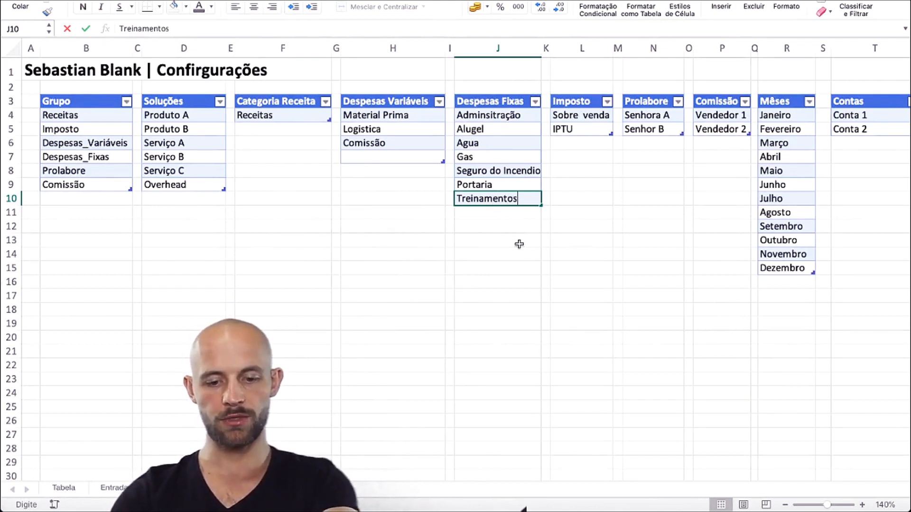
pyautogui.write('s')
pyautogui.press('Return')
pyautogui.write('Emergenciais')
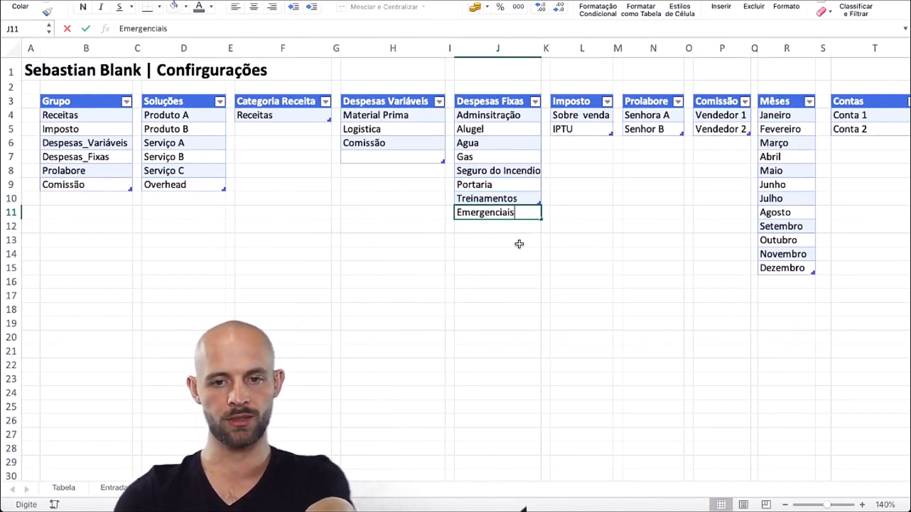
pyautogui.press('Return')
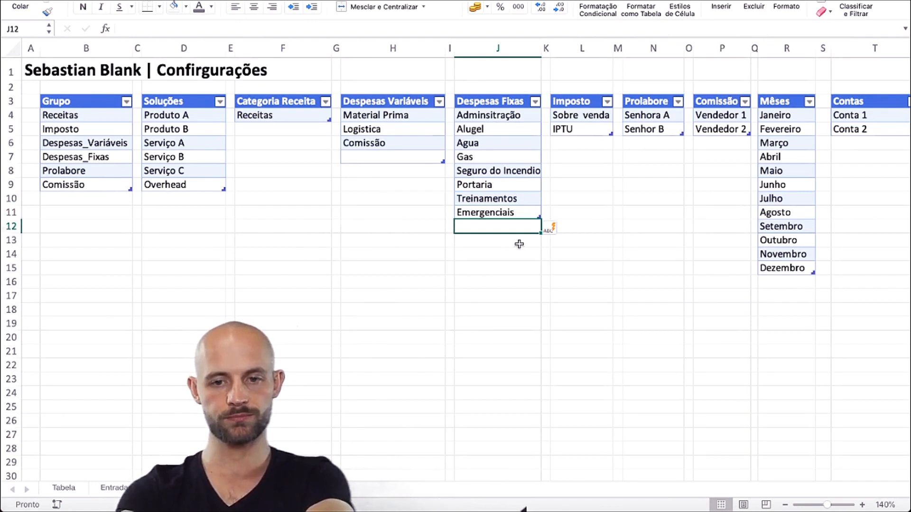
pyautogui.write('De')
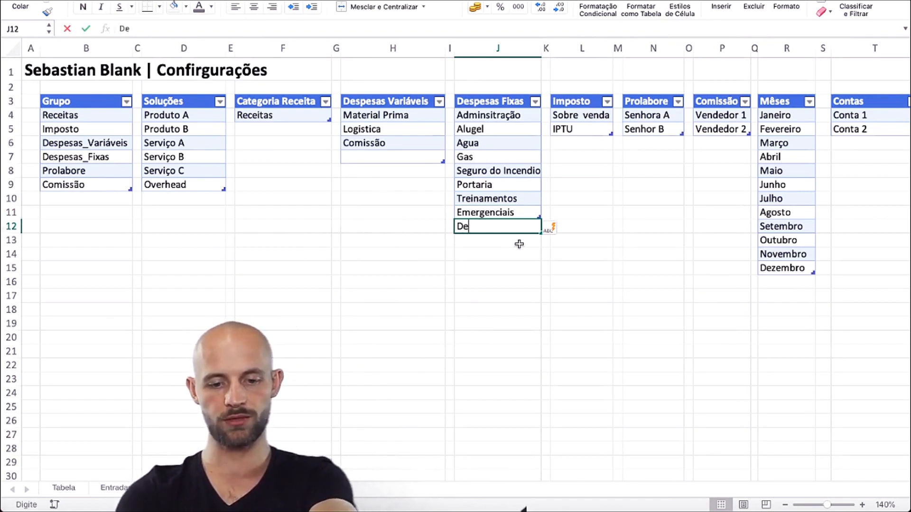
pyautogui.write('senvolvimento')
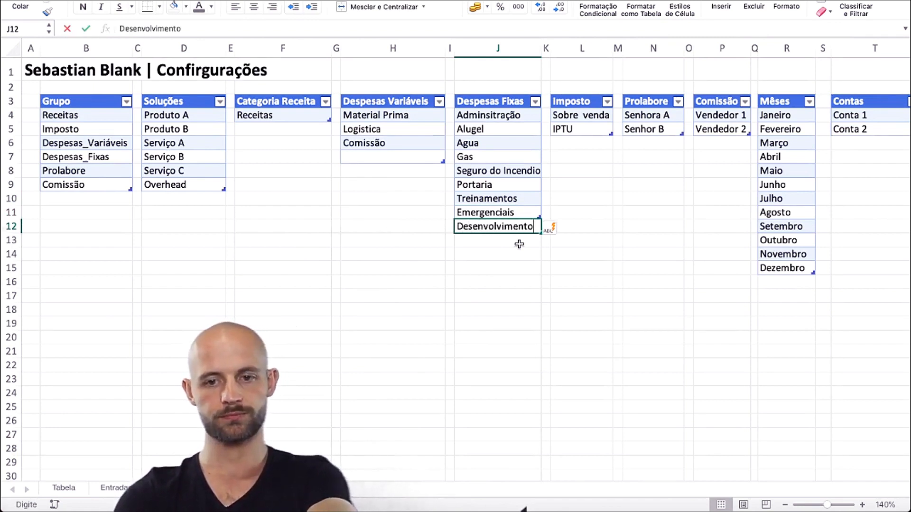
pyautogui.hotkey('shift', 'Up')
pyautogui.hotkey('shift', 'Up')
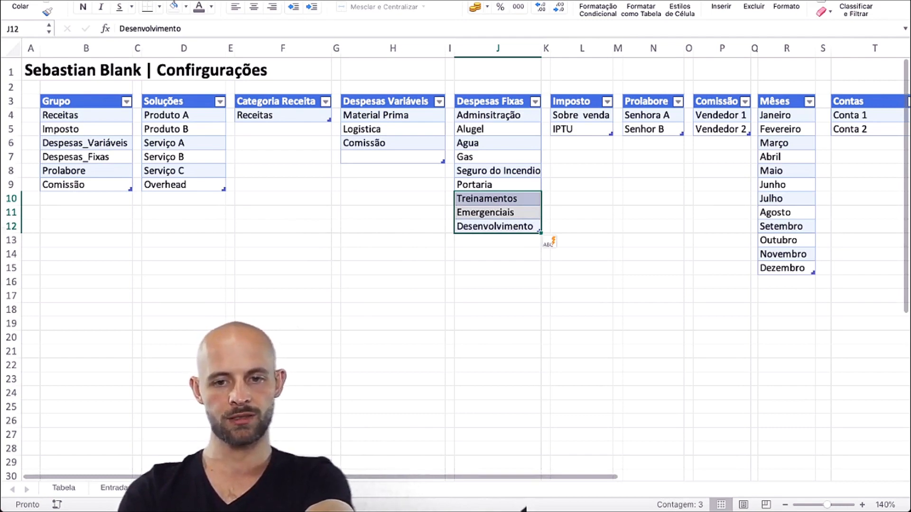
# - Check the category choices offered for the Despesas_Fixas entry in C14 of the Entradas sheet, leaving its category as it is
pyautogui.click(114, 487)
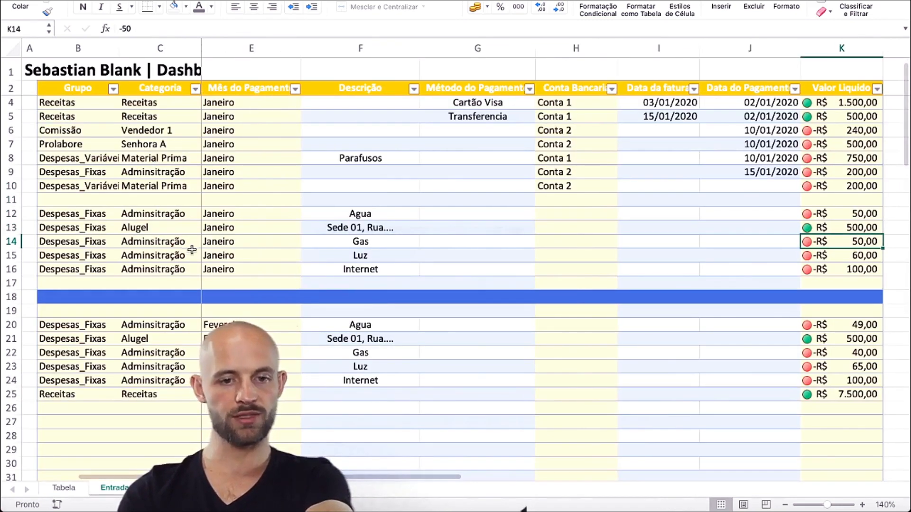
pyautogui.click(167, 255)
pyautogui.click(177, 240)
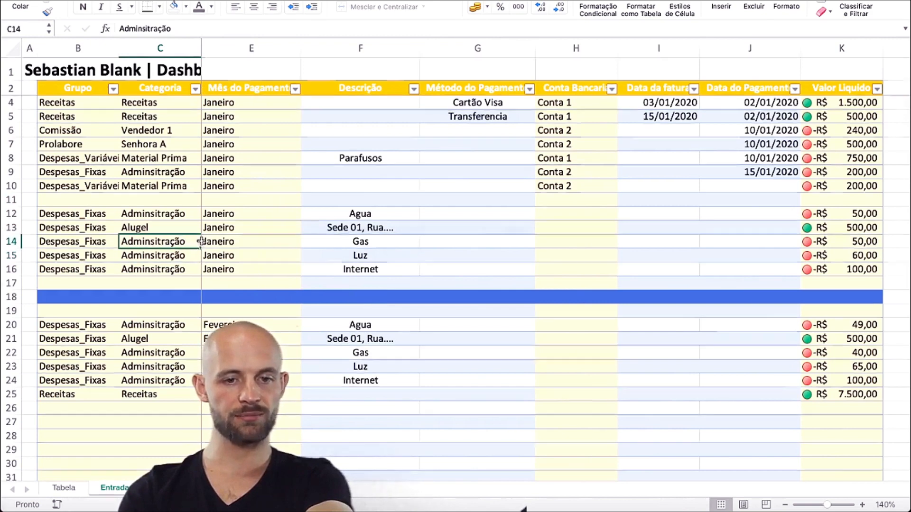
pyautogui.click(204, 246)
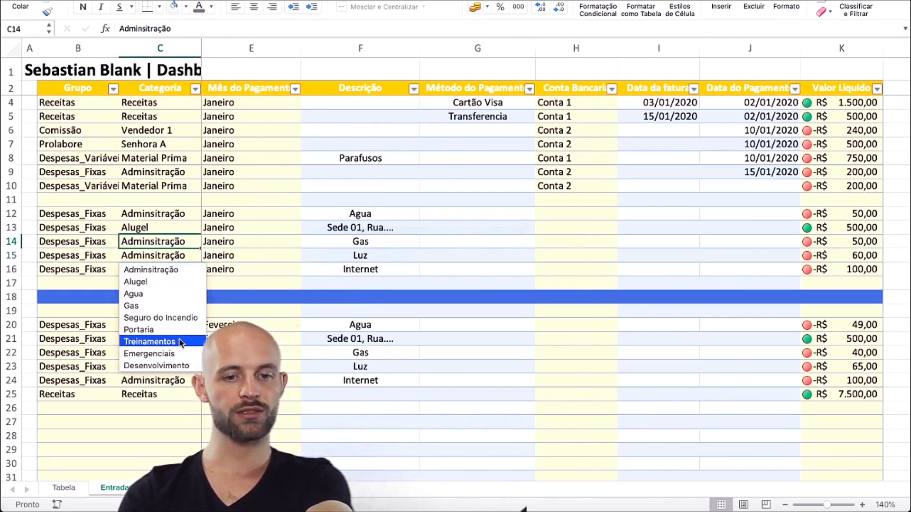
pyautogui.press('Escape')
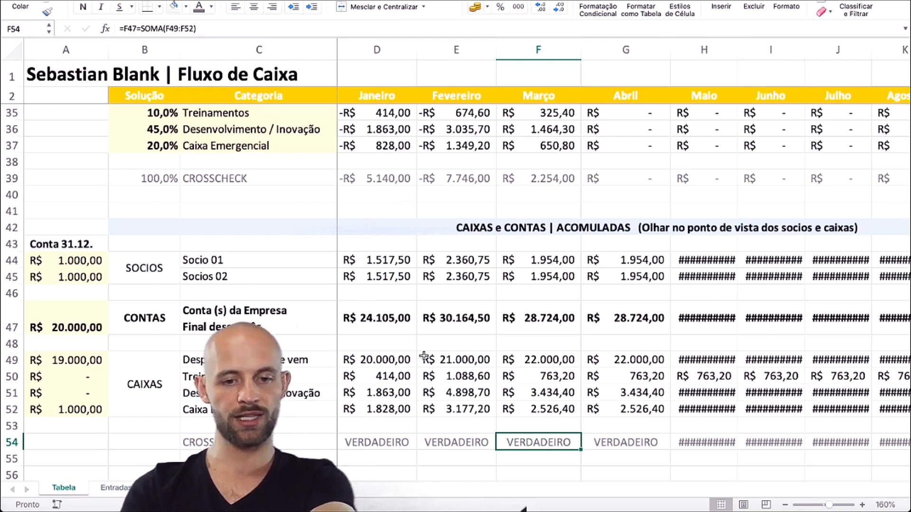
# - Examine the accumulated CAIXAS rows and the fixed-expense rows of FLUXO DE CAIXA | TOTAL on the Tabela sheet
pyautogui.click(458, 378)
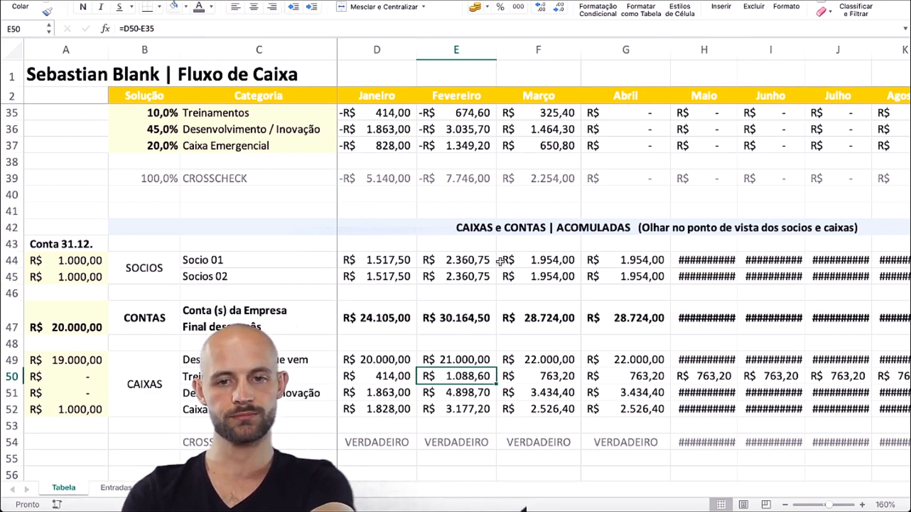
pyautogui.scroll(10, 501, 262)
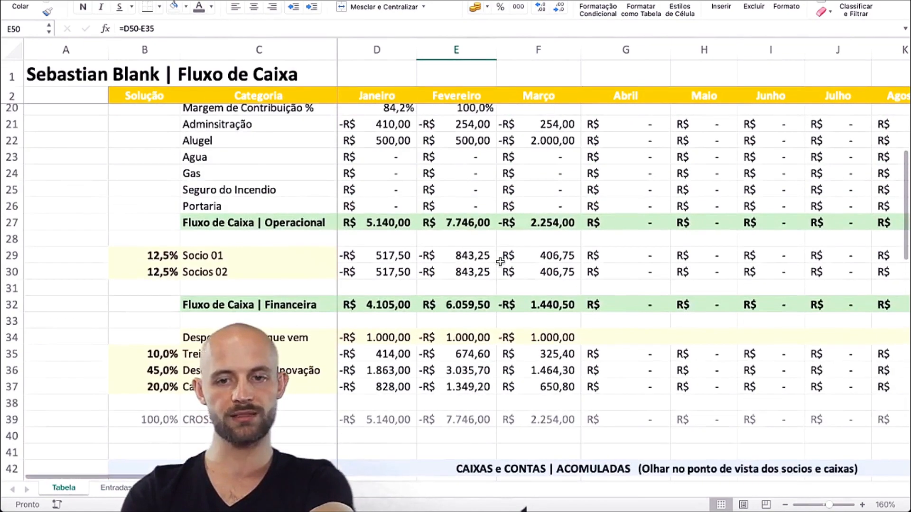
pyautogui.scroll(1, 501, 262)
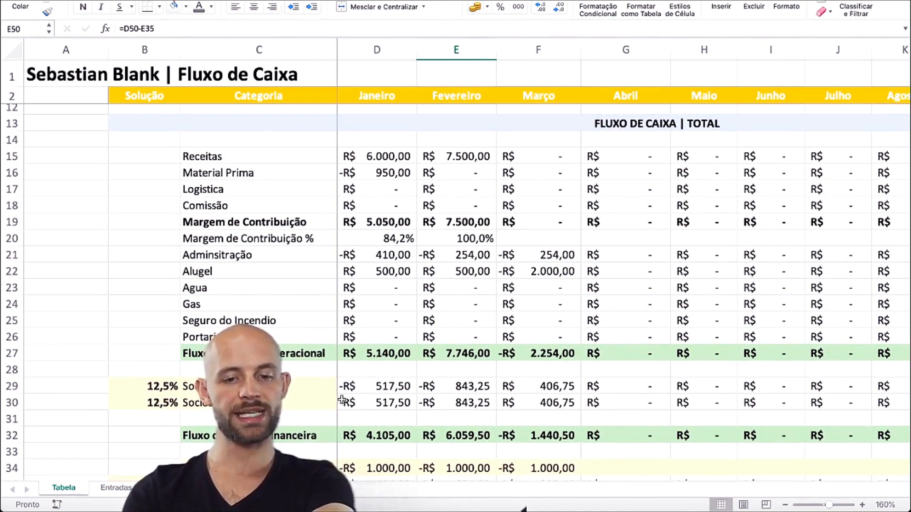
pyautogui.scroll(-8, 342, 400)
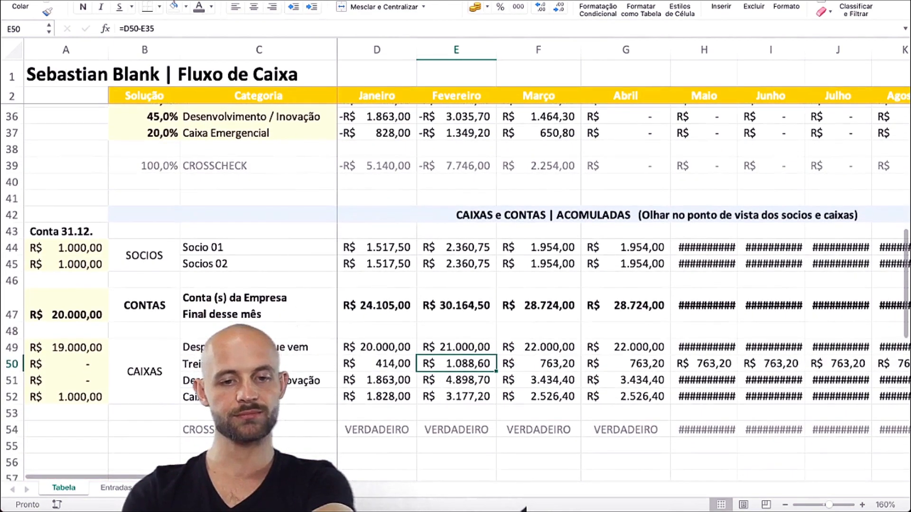
pyautogui.moveTo(328, 347); pyautogui.dragTo(327, 397)
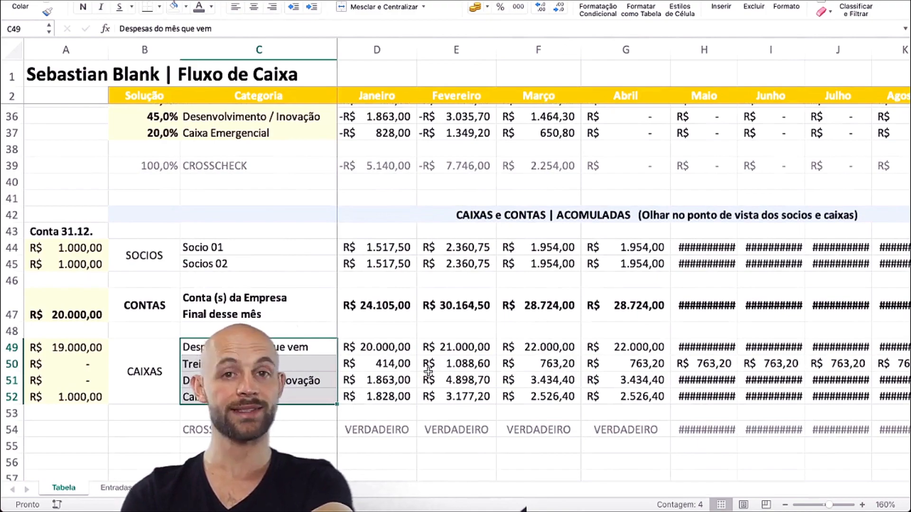
pyautogui.scroll(7, 440, 296)
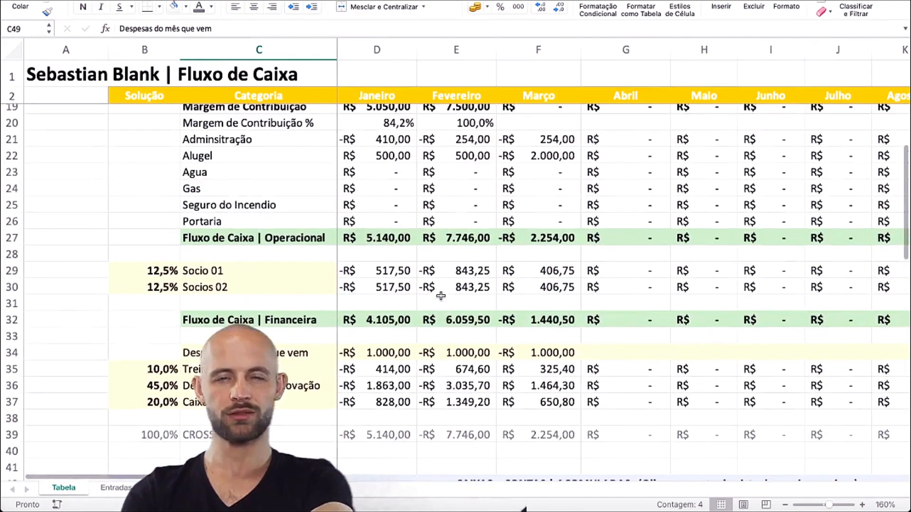
pyautogui.scroll(2, 441, 296)
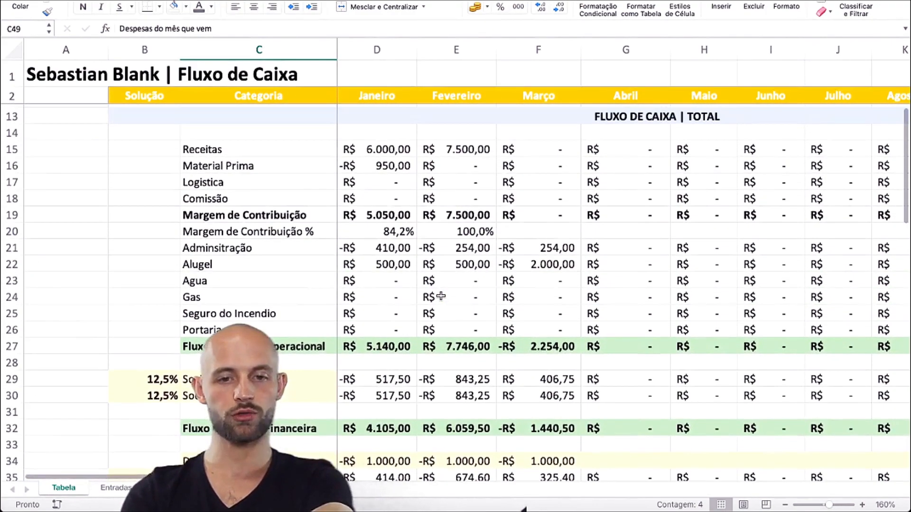
pyautogui.scroll(-1, 441, 296)
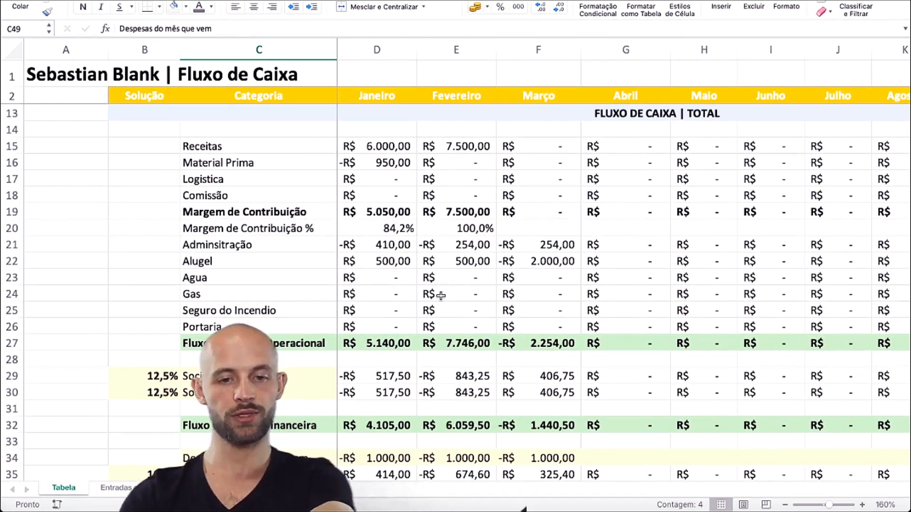
pyautogui.click(206, 279)
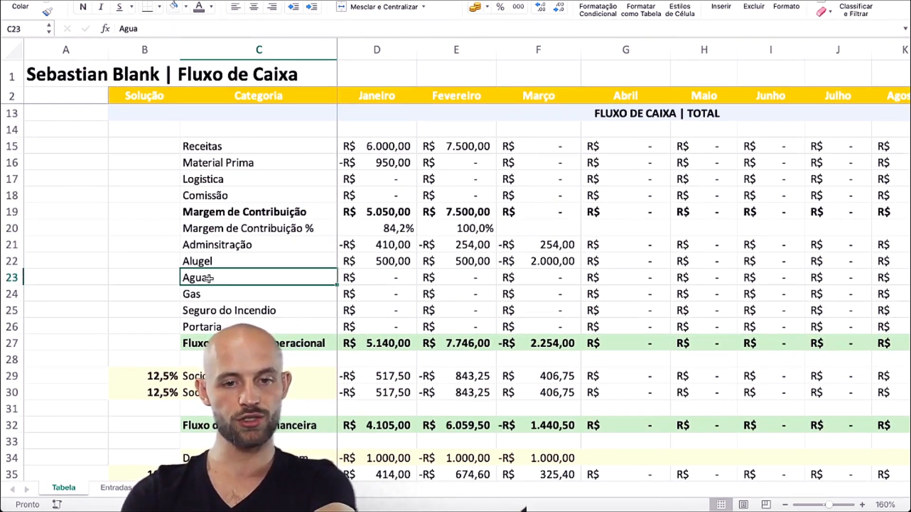
pyautogui.click(12, 276)
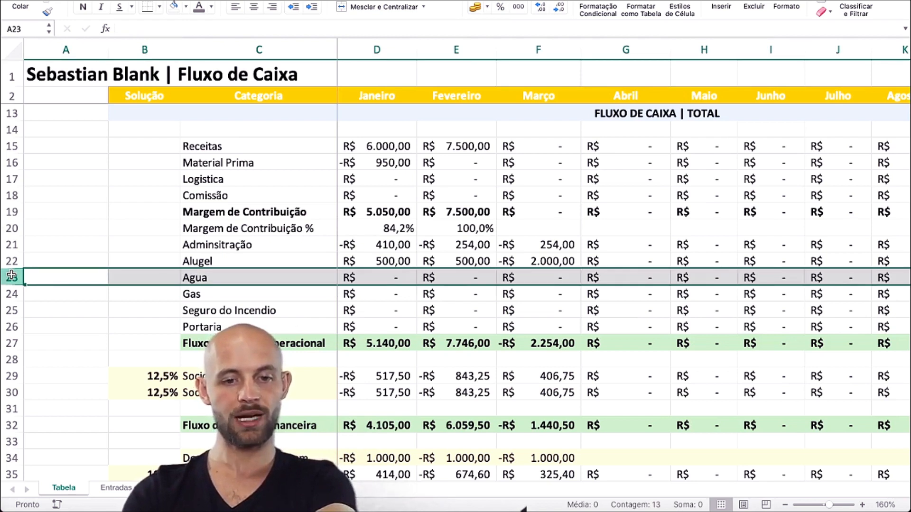
pyautogui.rightClick(12, 275)
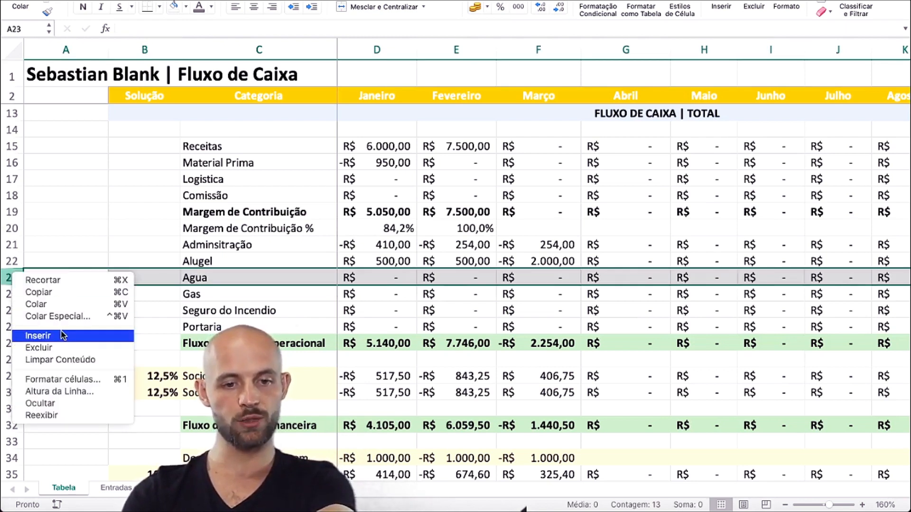
pyautogui.press('Escape')
pyautogui.keyDown('shift'); pyautogui.click(14, 311); pyautogui.keyUp('shift')
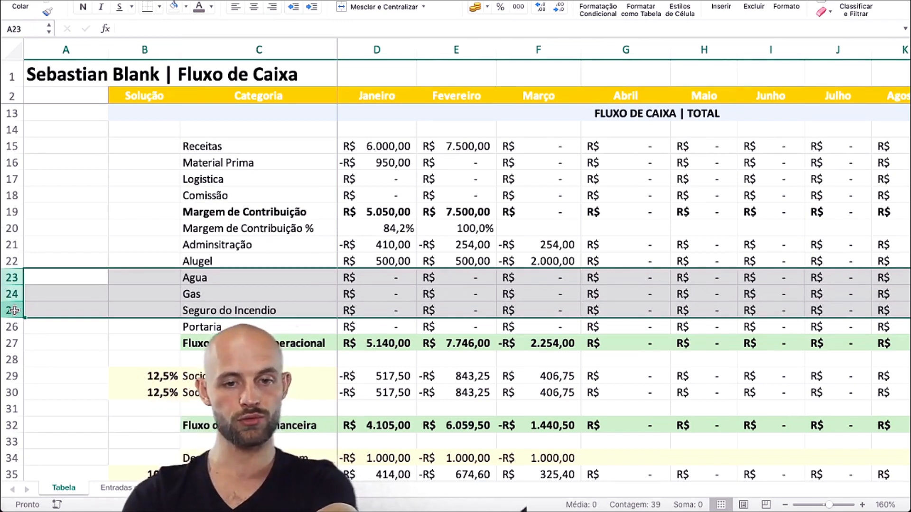
# - Insert three empty rows above Alugel in the FLUXO DE CAIXA | TOTAL section, at rows 22 to 24
pyautogui.click(11, 260)
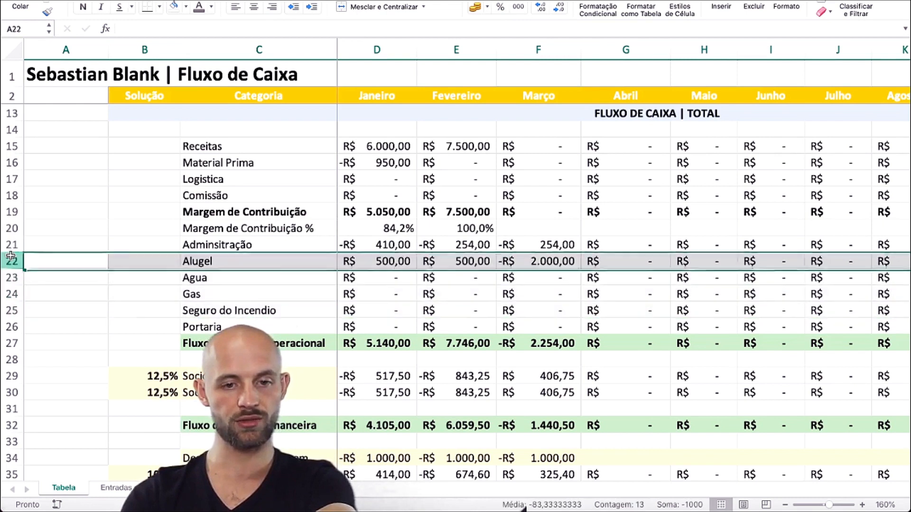
pyautogui.rightClick(11, 259)
pyautogui.click(12, 260)
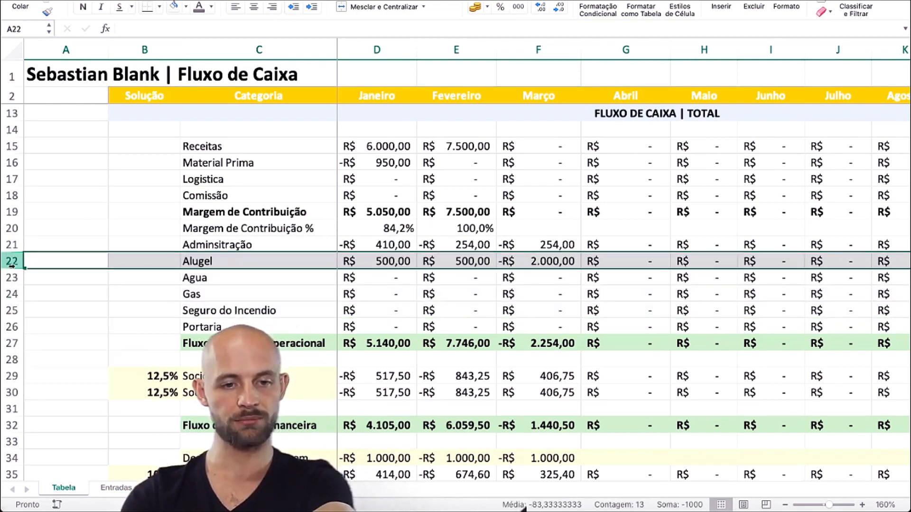
pyautogui.keyDown('shift'); pyautogui.click(15, 294); pyautogui.keyUp('shift')
pyautogui.rightClick(16, 296)
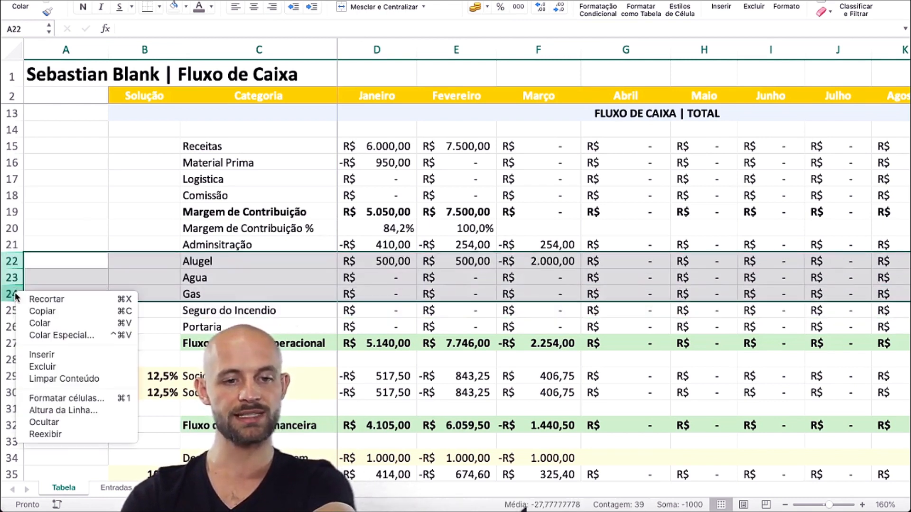
pyautogui.click(80, 354)
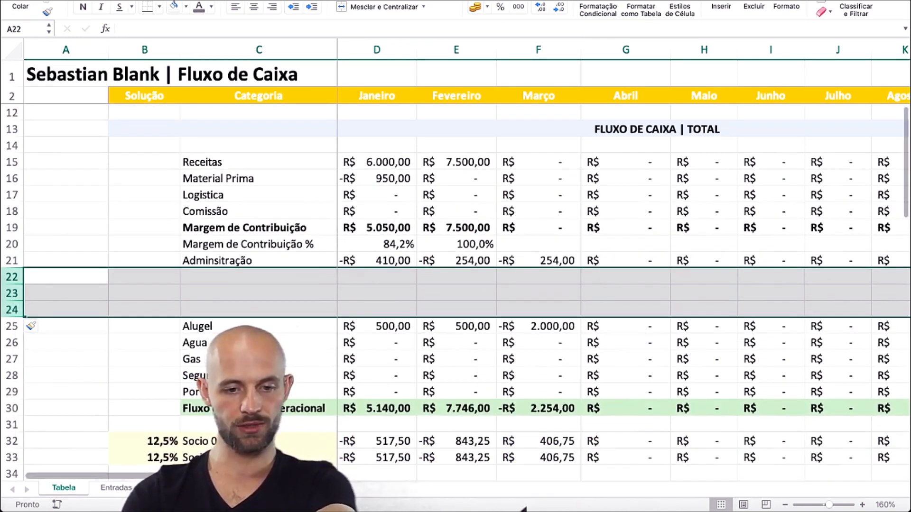
# - Copy the three new Despesas Fixas categories from J10:J12 and paste them as values into C22:C24 of the Tabela sheet
pyautogui.click(202, 487)
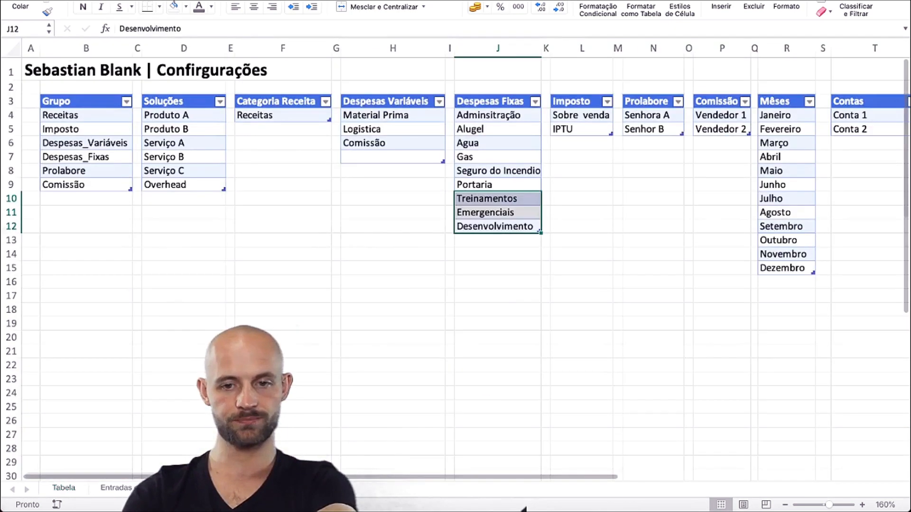
pyautogui.press('super+c')
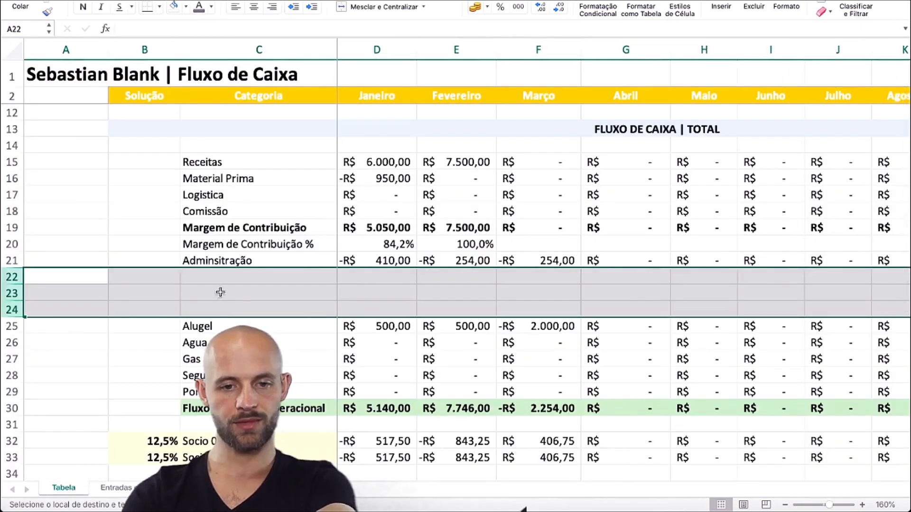
pyautogui.click(215, 279)
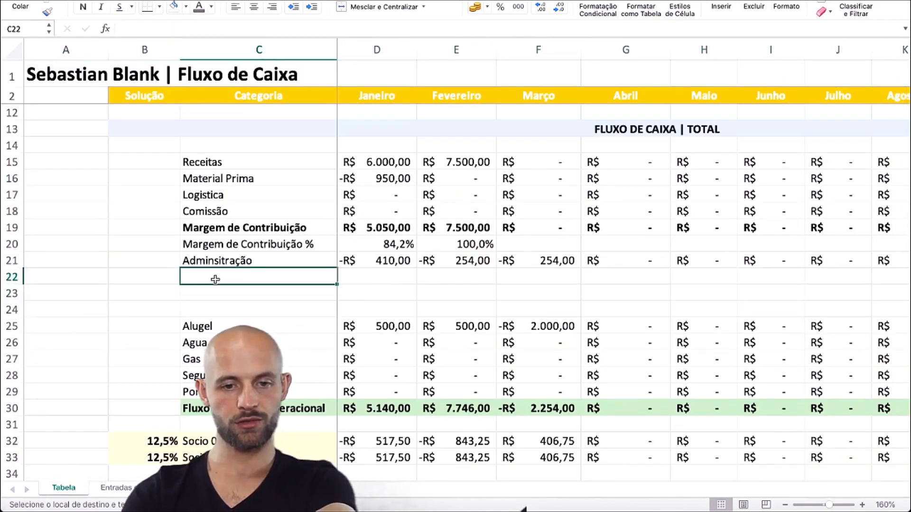
pyautogui.rightClick(215, 279)
pyautogui.click(283, 319)
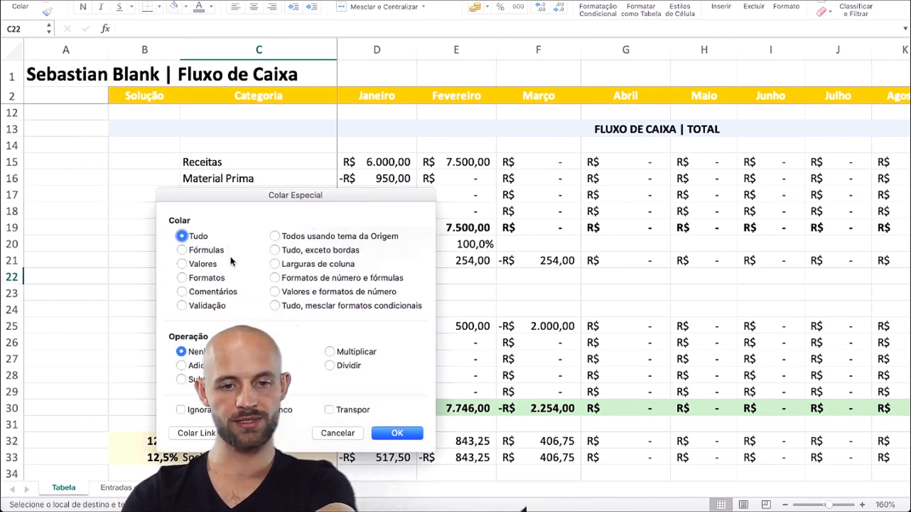
pyautogui.doubleClick(204, 263)
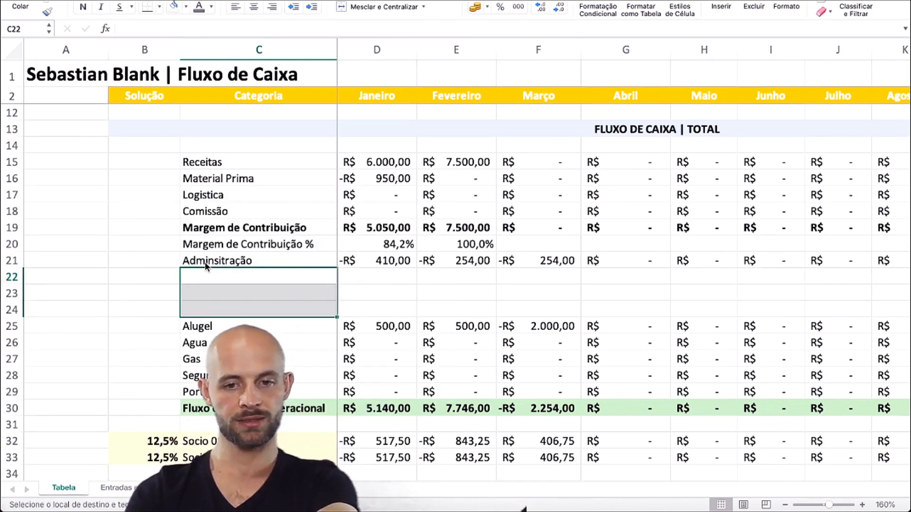
# - Copy the monthly SOMASES formulas from the Adminsitração row 21 into the Treinamentos, Emergenciais and Desenvolvimento rows 22 to 24, starting at column D
pyautogui.press('Right')
pyautogui.press('Up')
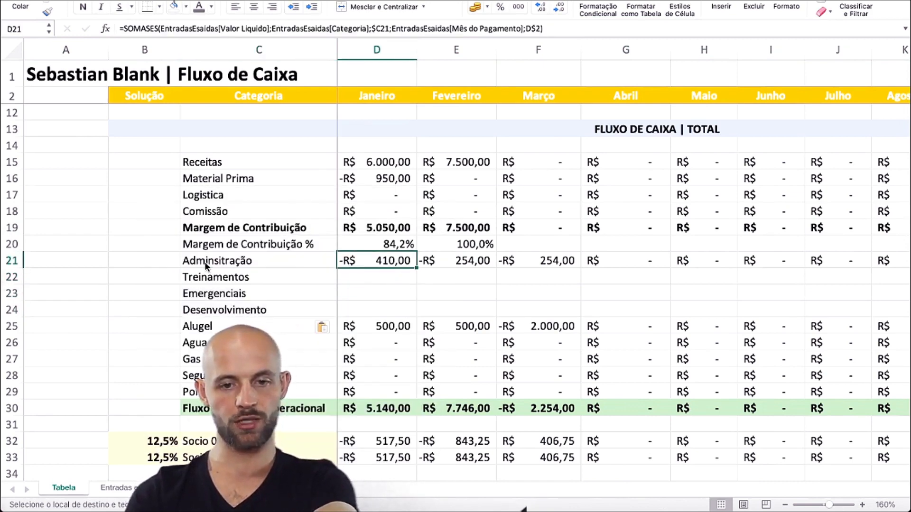
pyautogui.hotkey('ctrl', 'shift', 'Right')
pyautogui.hotkey('ctrl', 'c')
pyautogui.press('Down')
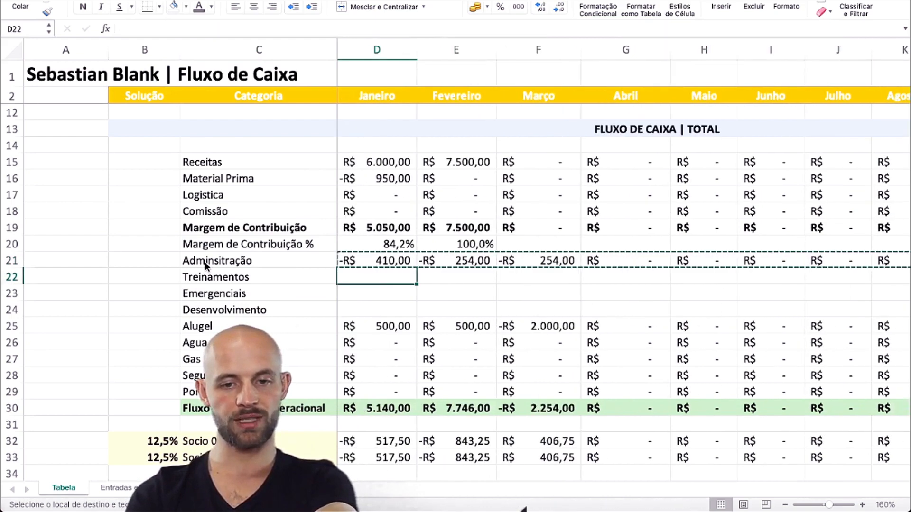
pyautogui.hotkey('shift', 'Down')
pyautogui.hotkey('shift', 'Down')
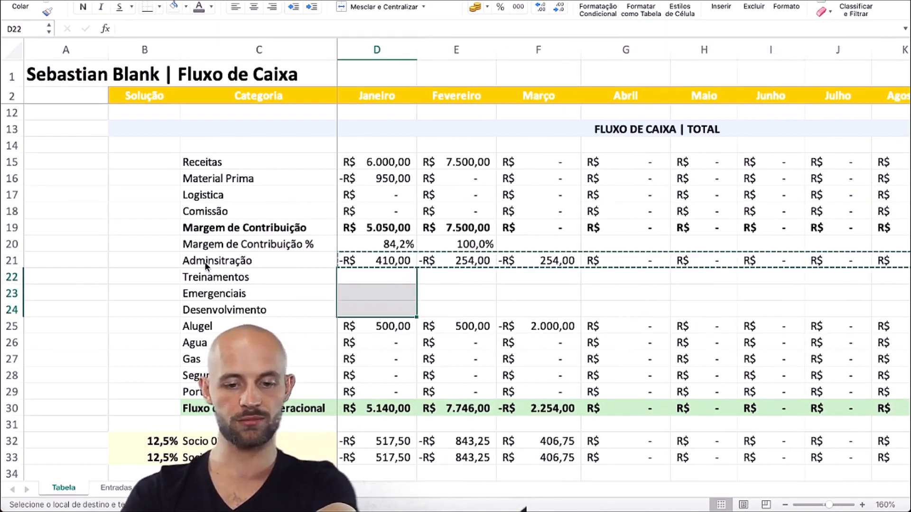
pyautogui.hotkey('ctrl', 'shift', 'Right')
pyautogui.hotkey('ctrl', 'v')
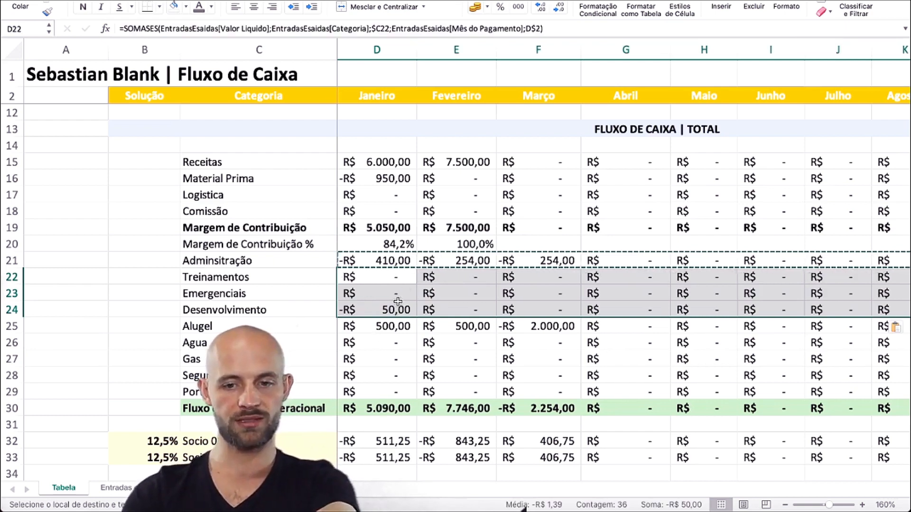
# - Compare the January Desenvolvimento amount in D24 with the matching Despesas_Fixas entry in row 14 of the Entradas sheet
pyautogui.click(382, 305)
pyautogui.moveTo(279, 306); pyautogui.dragTo(405, 304)
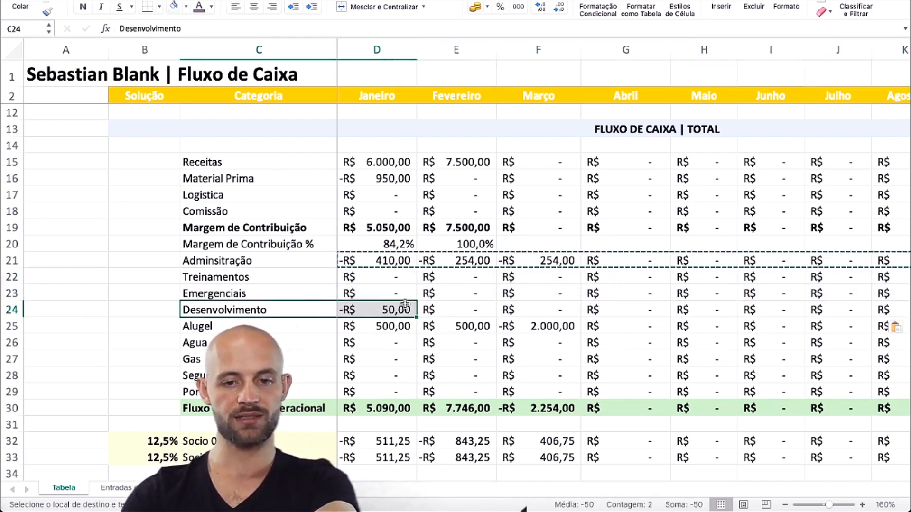
pyautogui.click(119, 493)
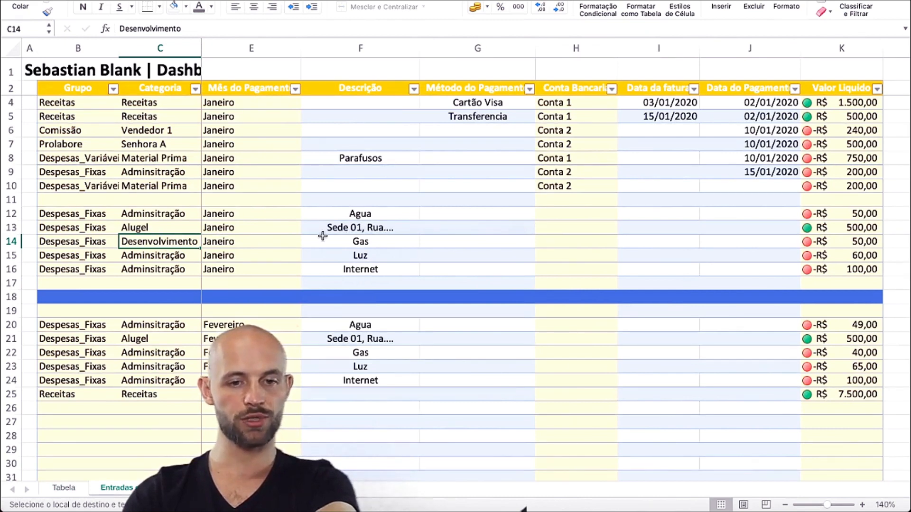
pyautogui.hscroll(2, 321, 235)
pyautogui.scroll(-1, 321, 236)
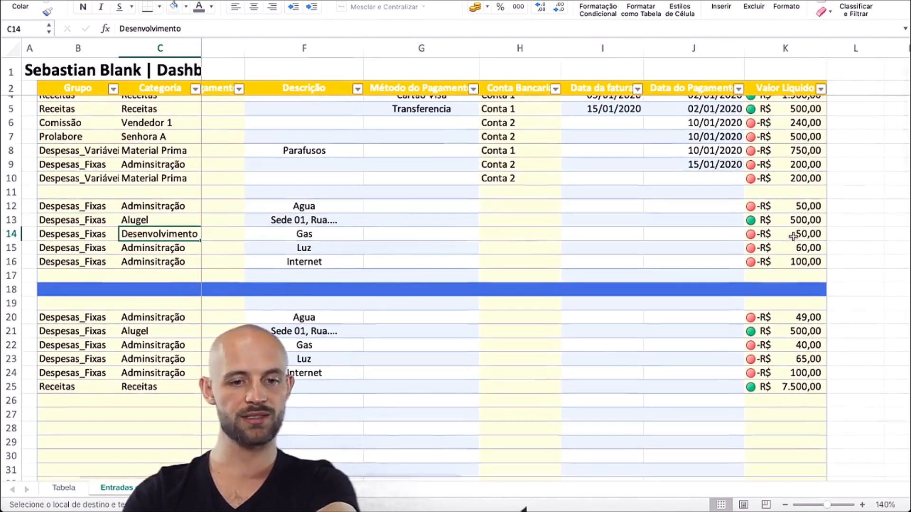
pyautogui.scroll(2, 789, 234)
pyautogui.hscroll(-2, 790, 235)
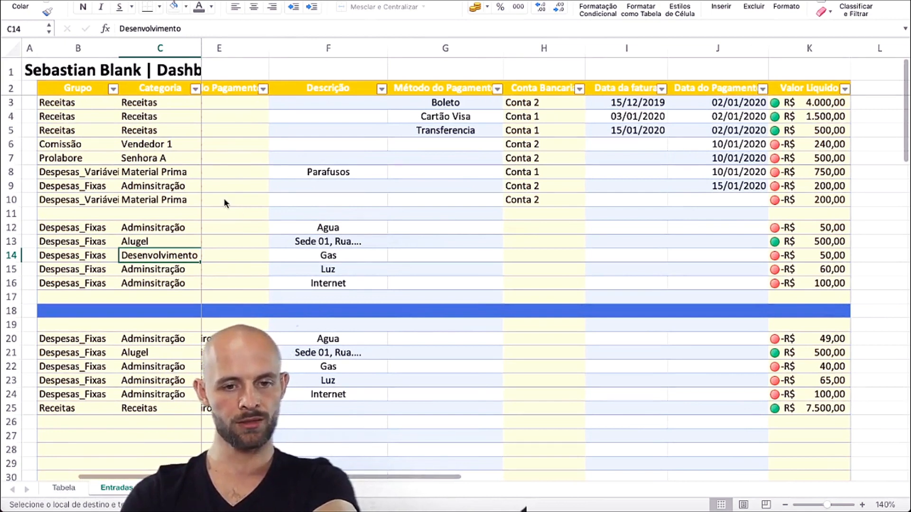
# - Copy the three fund names from C22:C24 of the Tabela sheet and paste them as values over the reserve labels in C38:C40
pyautogui.hotkey('ctrl', 'pageup')
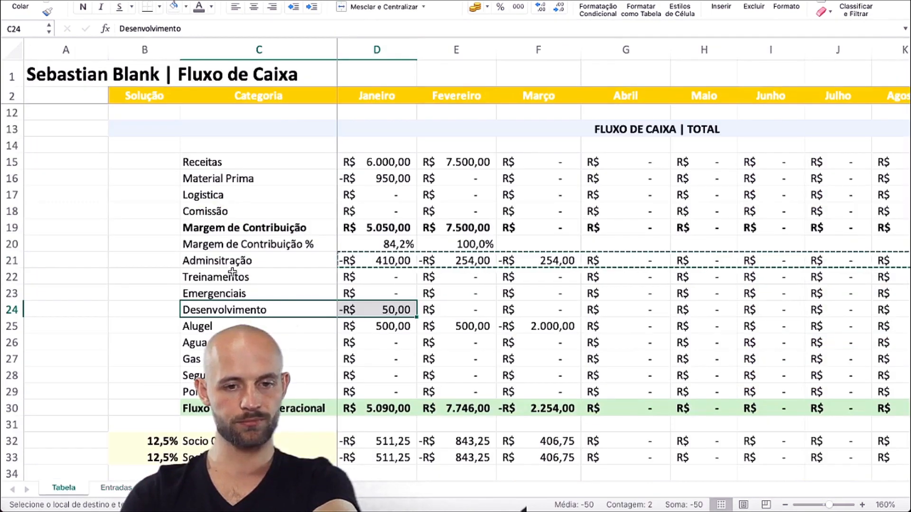
pyautogui.moveTo(223, 309); pyautogui.dragTo(223, 277)
pyautogui.hotkey('ctrl', 'c')
pyautogui.scroll(-4, 231, 276)
pyautogui.scroll(-8, 231, 275)
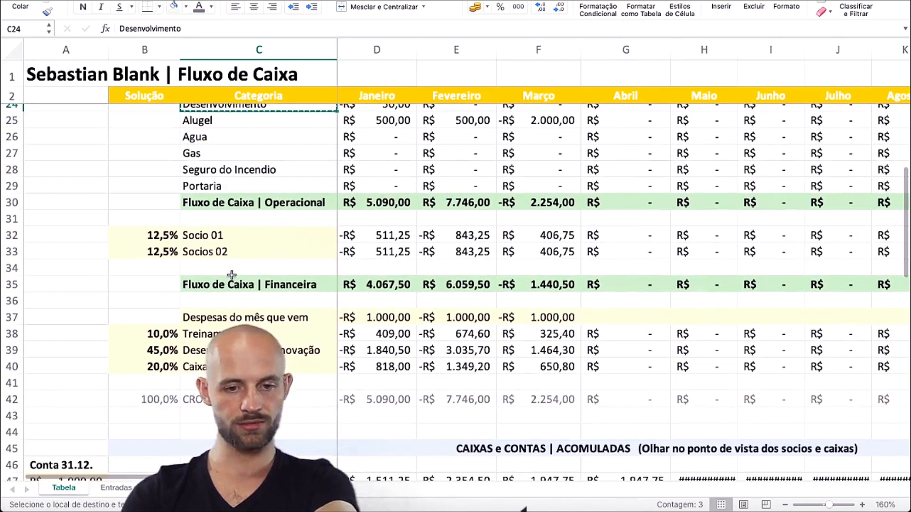
pyautogui.rightClick(243, 333)
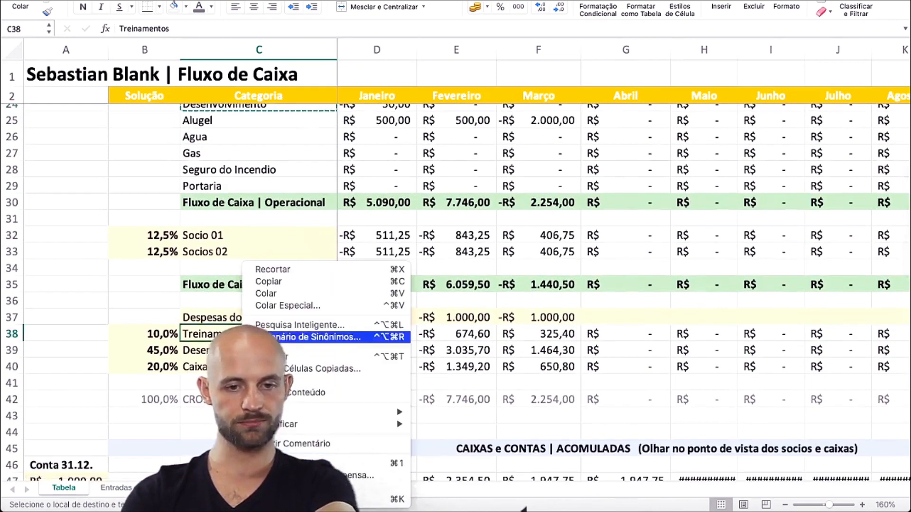
pyautogui.click(317, 302)
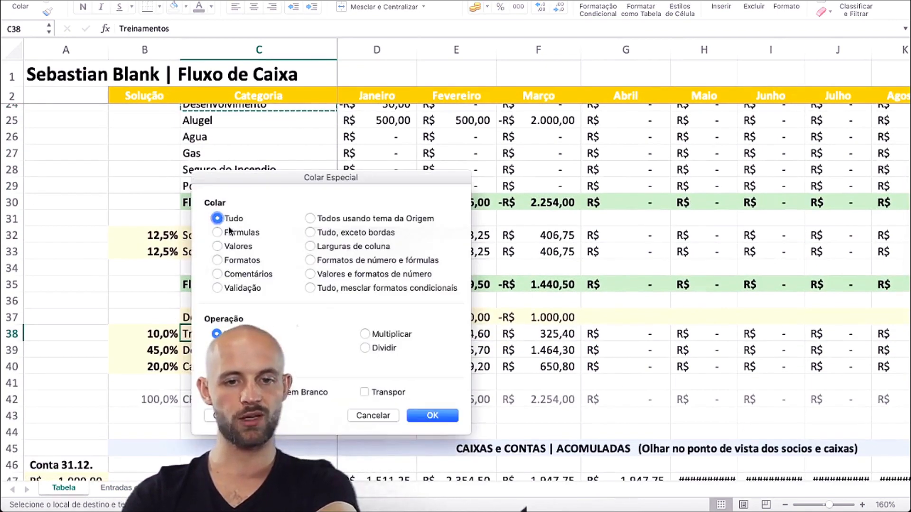
pyautogui.click(236, 245)
pyautogui.press('Return')
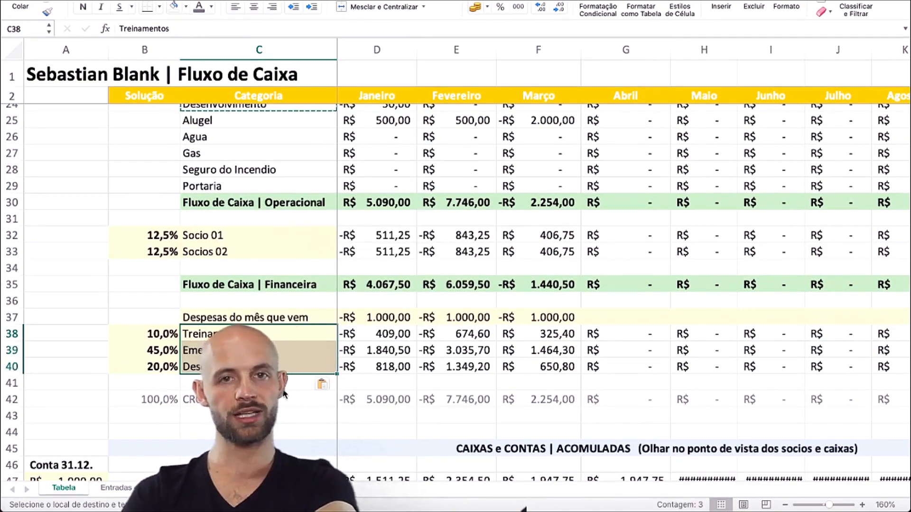
# - Paste the same three fund names as values over the accumulated CAIXAS labels in C53:C55
pyautogui.scroll(-6, 283, 394)
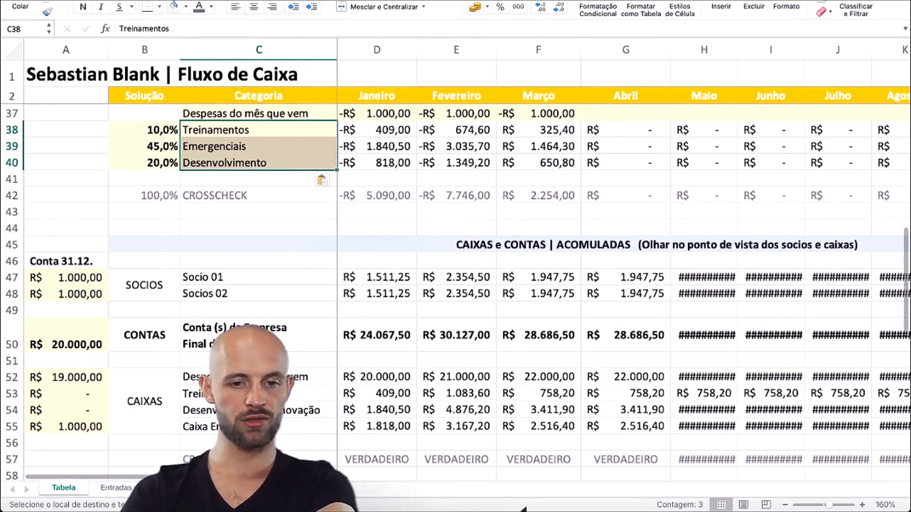
pyautogui.moveTo(284, 393); pyautogui.dragTo(284, 427)
pyautogui.rightClick(225, 410)
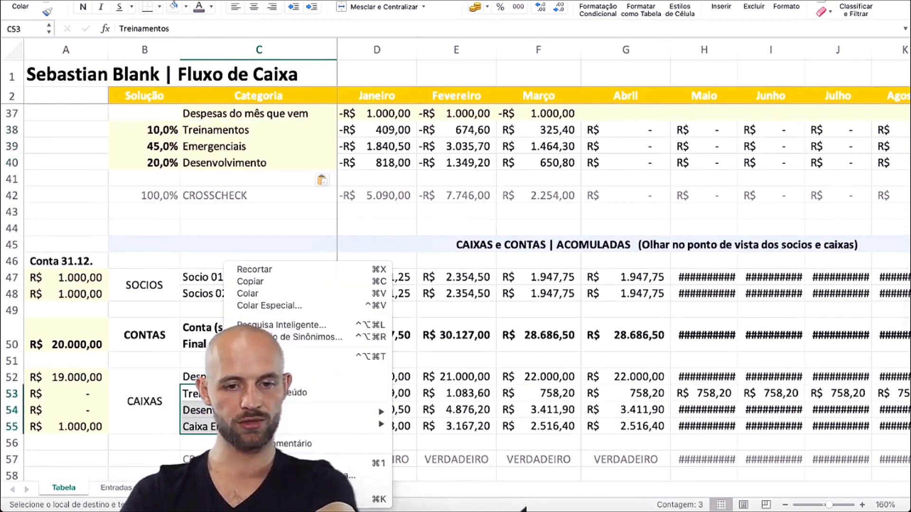
pyautogui.click(312, 305)
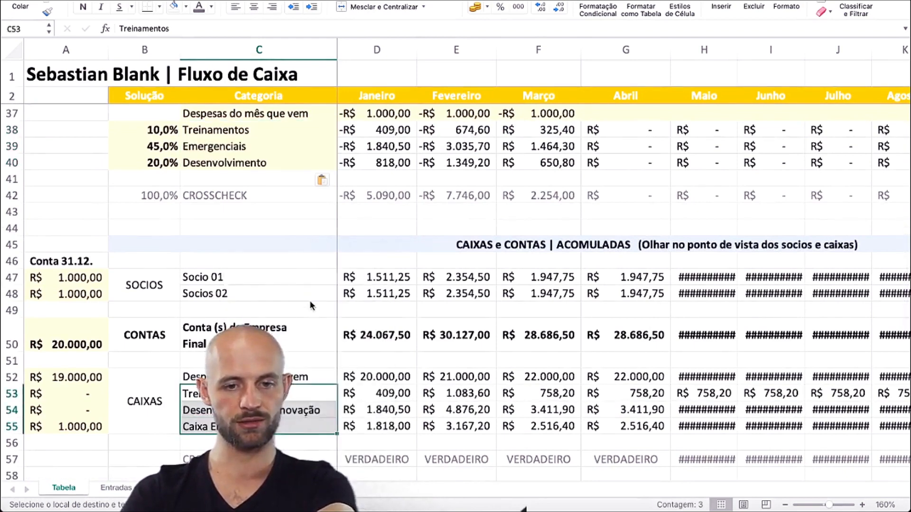
pyautogui.click(218, 246)
pyautogui.press('Return')
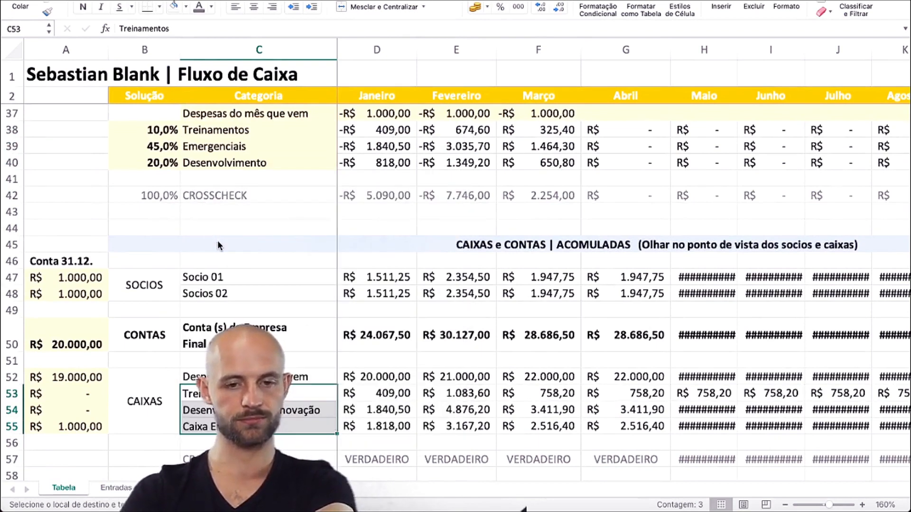
# - Inspect the March formulas for the company account in F50, the accumulated Treinamentos fund in F53 and its monthly allocation in F38
pyautogui.click(556, 322)
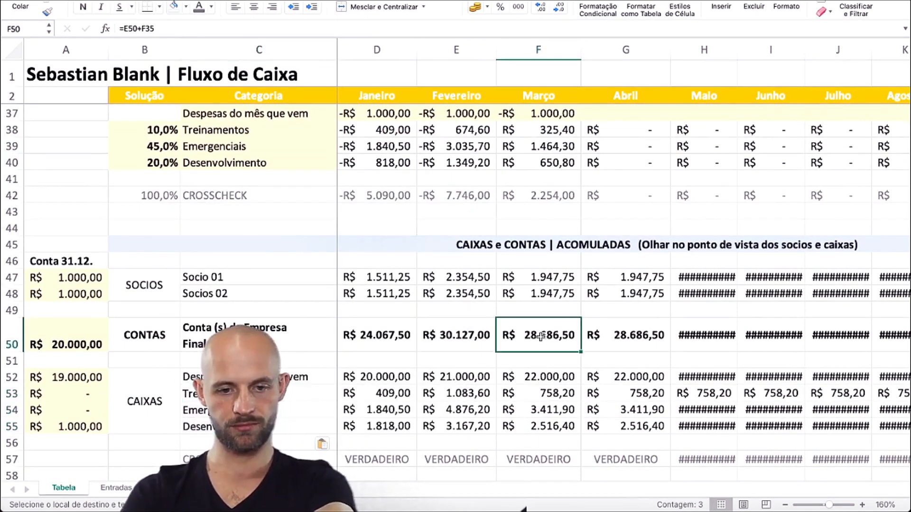
pyautogui.click(551, 393)
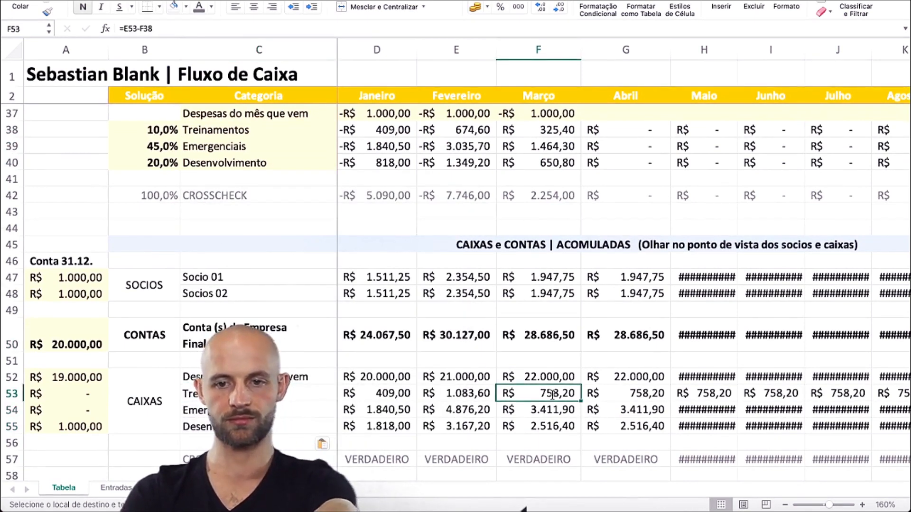
pyautogui.doubleClick(552, 394)
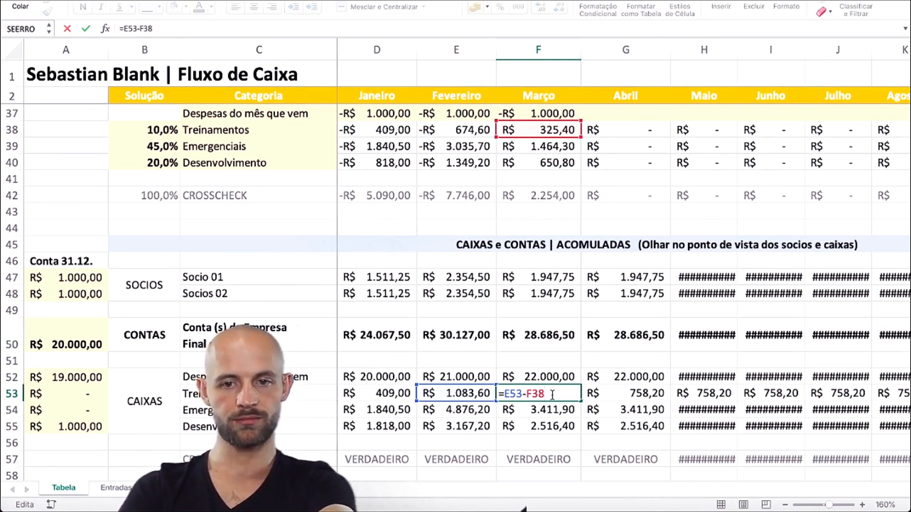
pyautogui.press('Escape')
pyautogui.scroll(5, 546, 332)
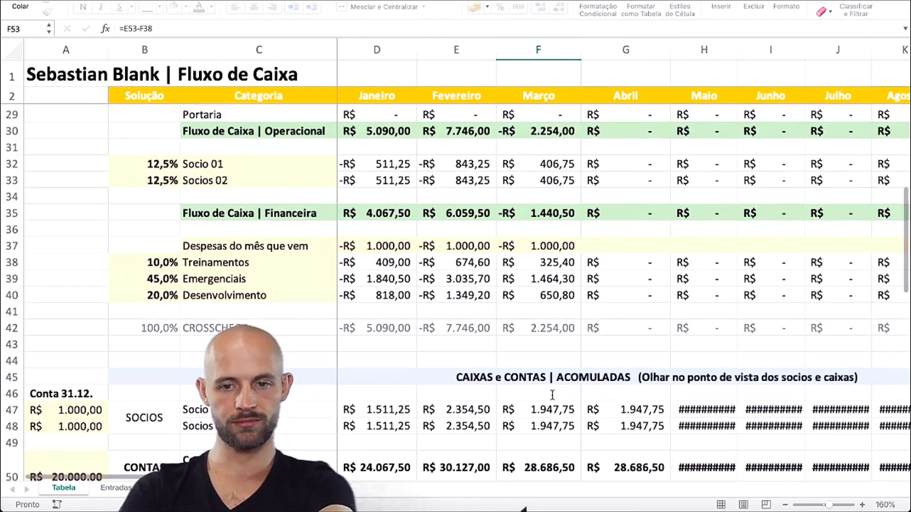
pyautogui.click(546, 314)
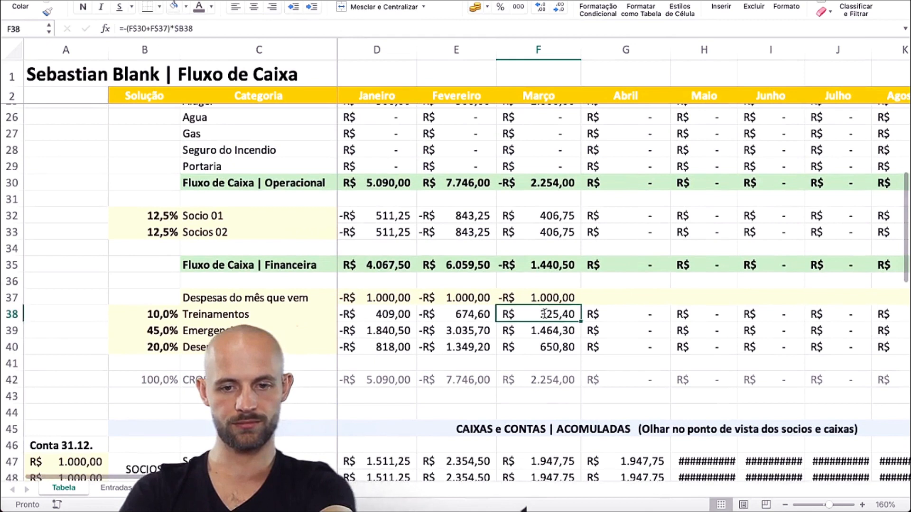
pyautogui.doubleClick(545, 314)
pyautogui.press('Escape')
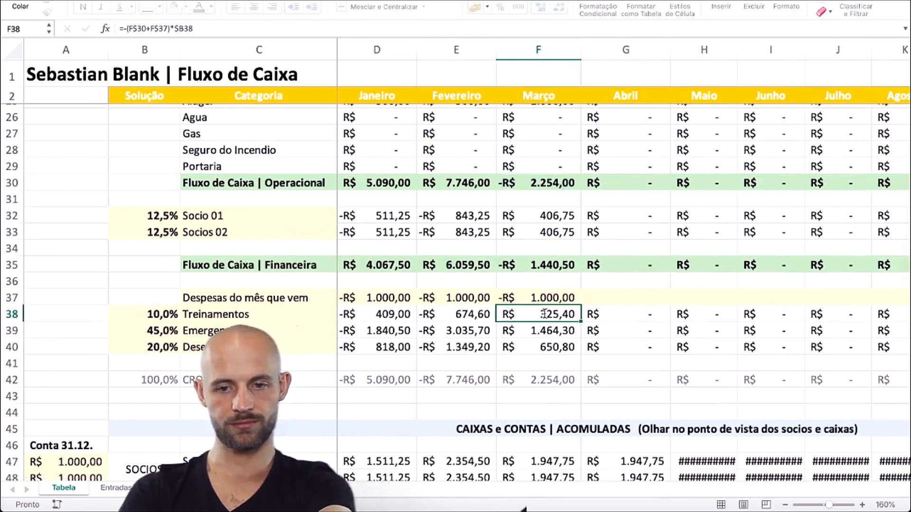
pyautogui.doubleClick(544, 314)
pyautogui.press('Escape')
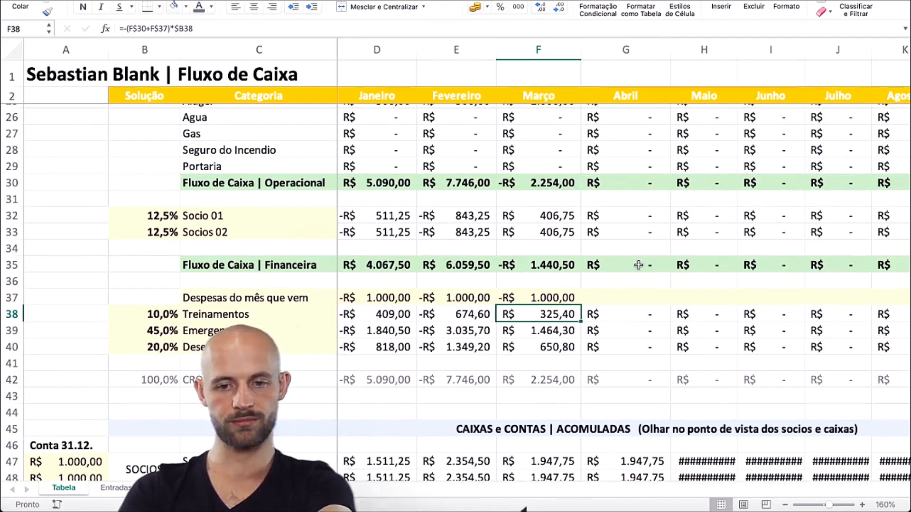
# - Review the fixed-expense rows against the CAIXAS section and recheck which cells the accumulated Treinamentos formula in F53 uses
pyautogui.scroll(5, 638, 265)
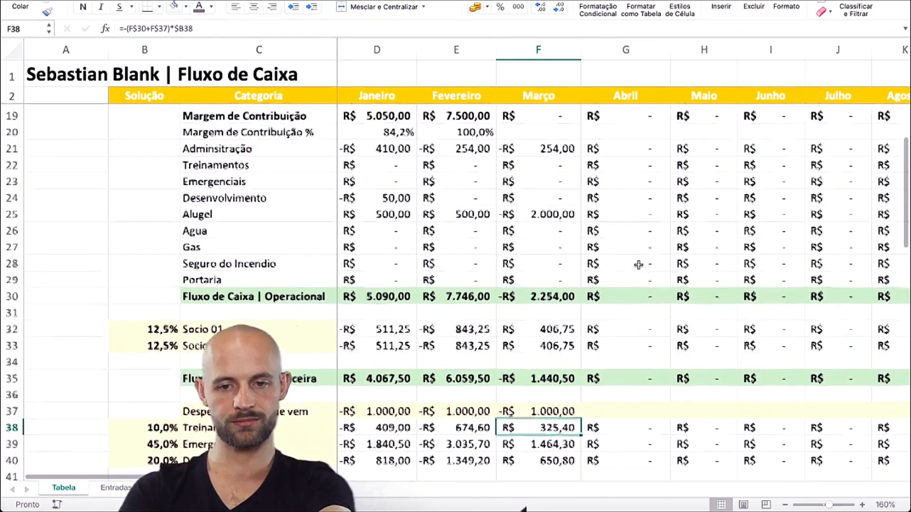
pyautogui.scroll(-10, 638, 265)
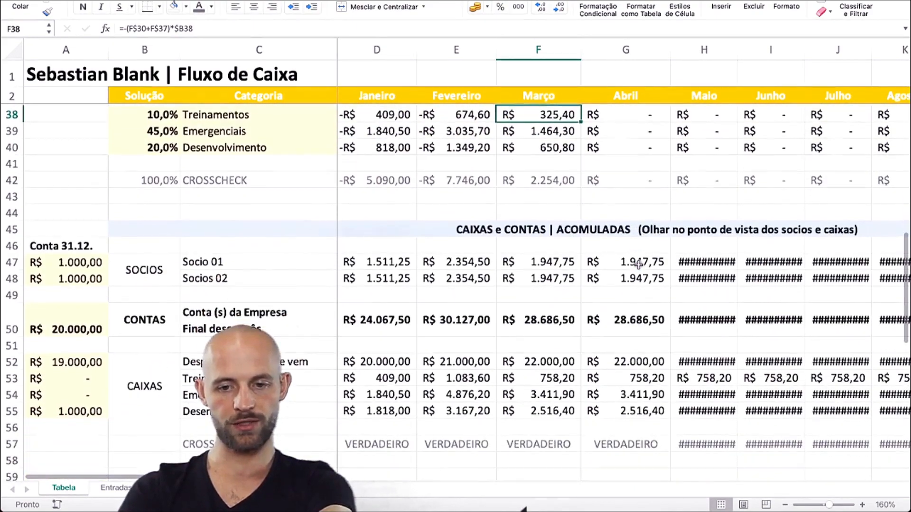
pyautogui.click(456, 319)
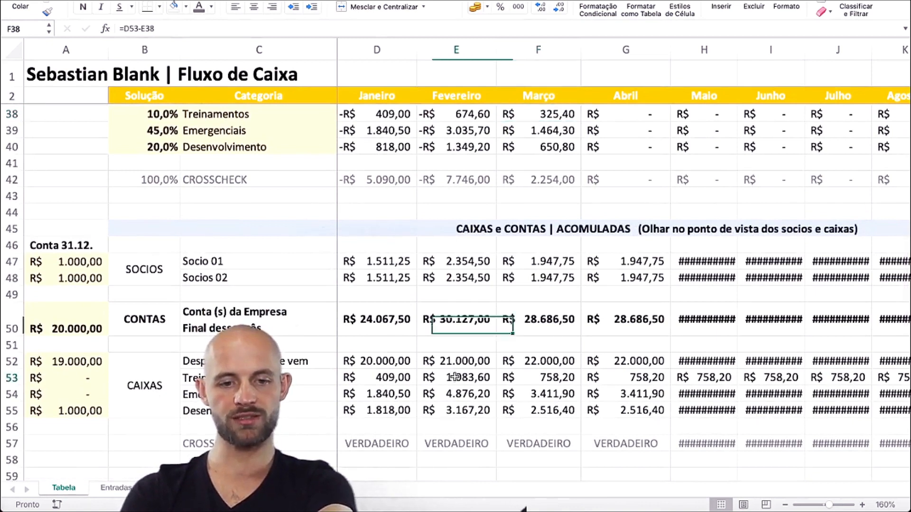
pyautogui.moveTo(462, 378); pyautogui.dragTo(526, 382)
pyautogui.click(541, 380)
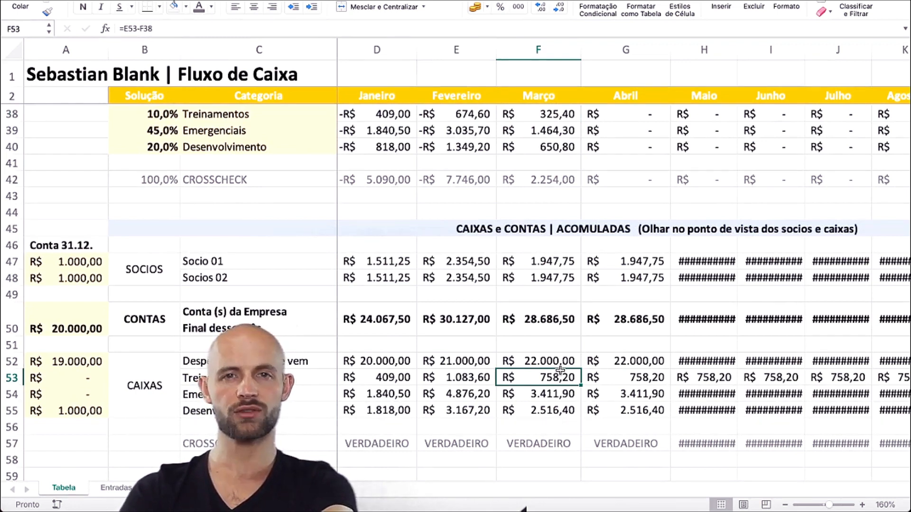
pyautogui.doubleClick(561, 373)
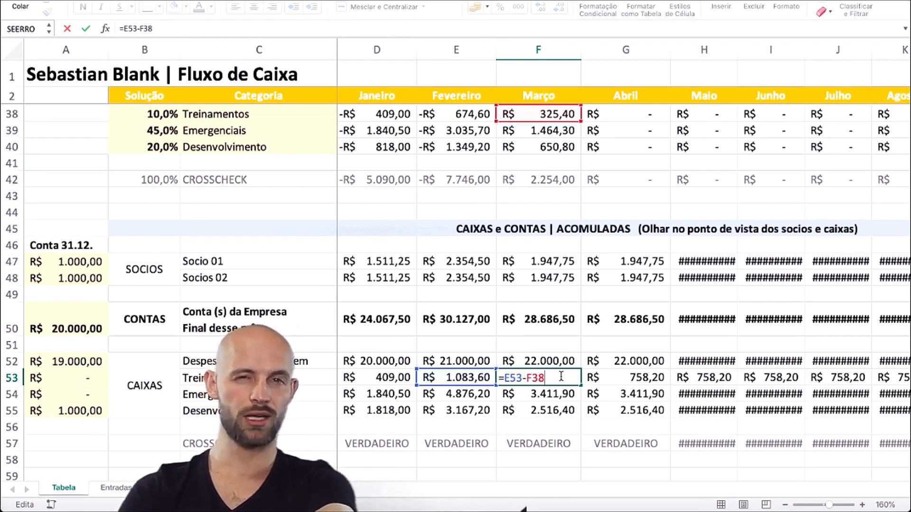
pyautogui.press('Escape')
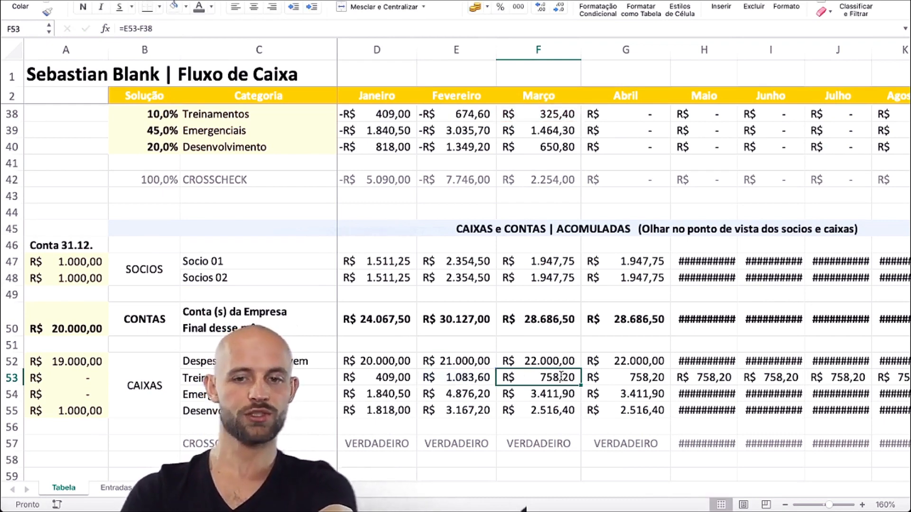
# - Check which rows the March Fluxo de Caixa | Operacional formula in F30 sums, leaving it as it is
pyautogui.scroll(8, 561, 377)
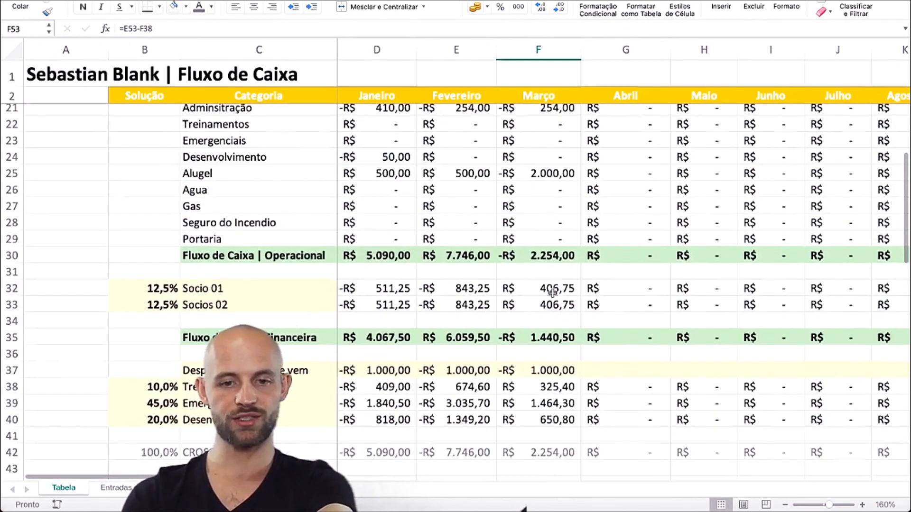
pyautogui.doubleClick(550, 263)
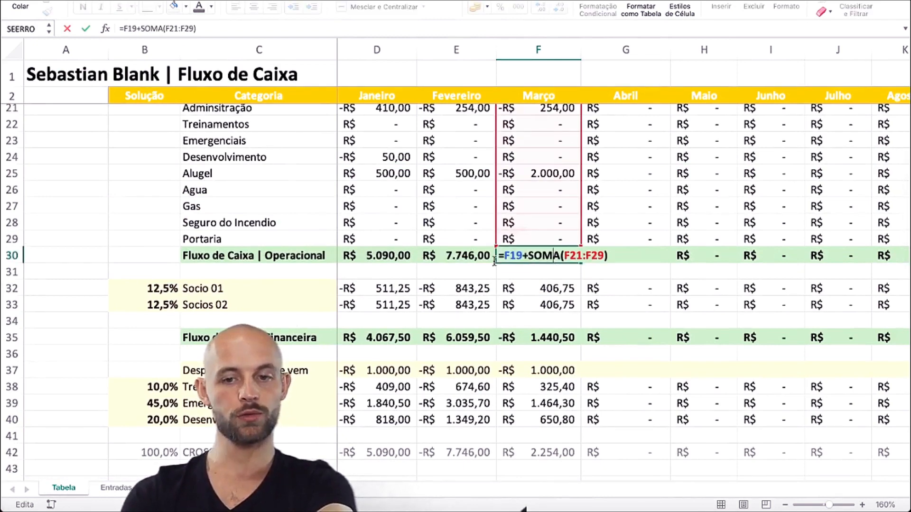
pyautogui.scroll(9, 592, 323)
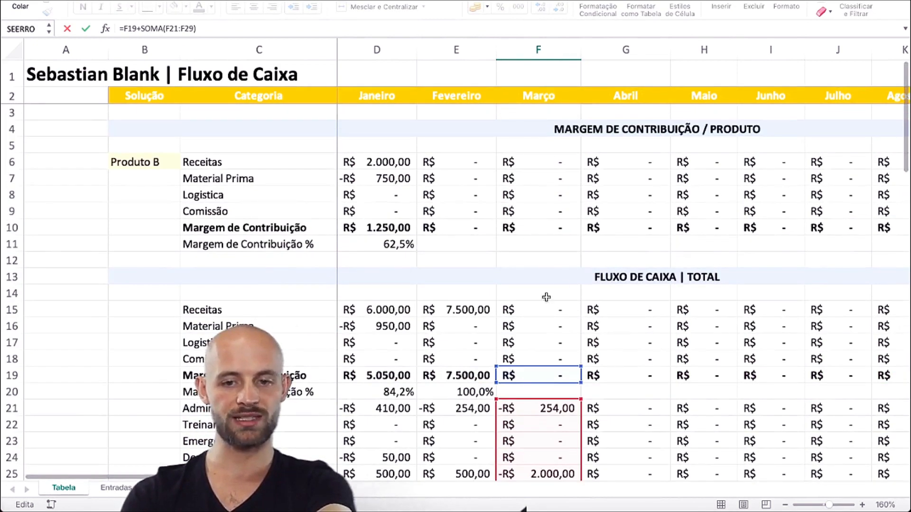
pyautogui.scroll(-4, 546, 297)
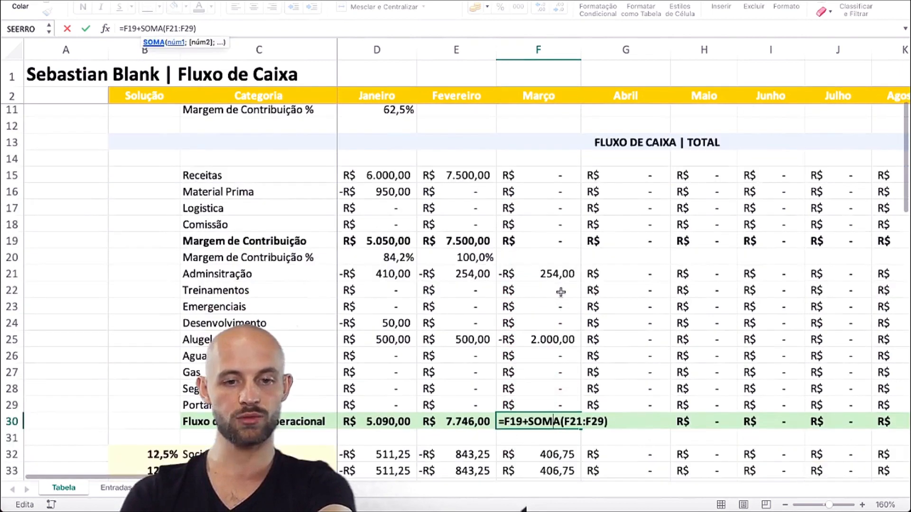
pyautogui.press('Escape')
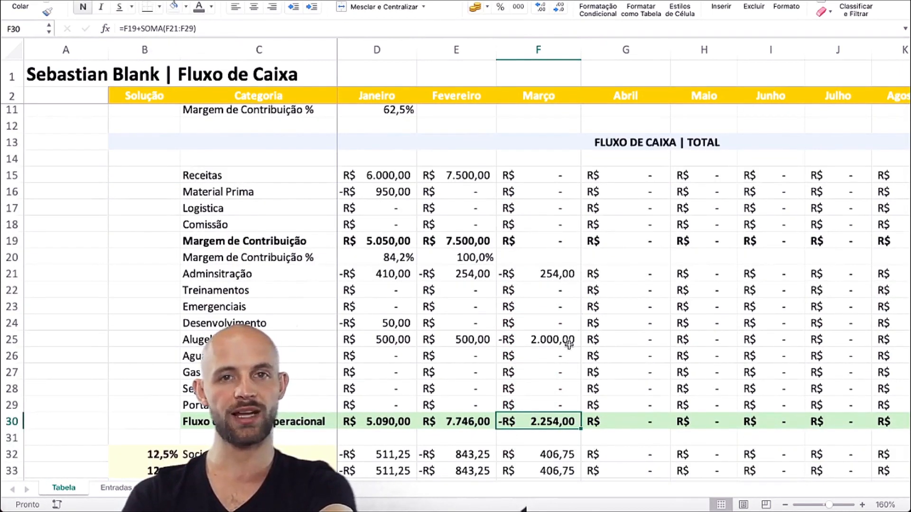
# - Inspect the March next-month expenses entry in F37, the Treinamentos formula in F38 and the fund allocations in F38:F40
pyautogui.scroll(-2, 569, 345)
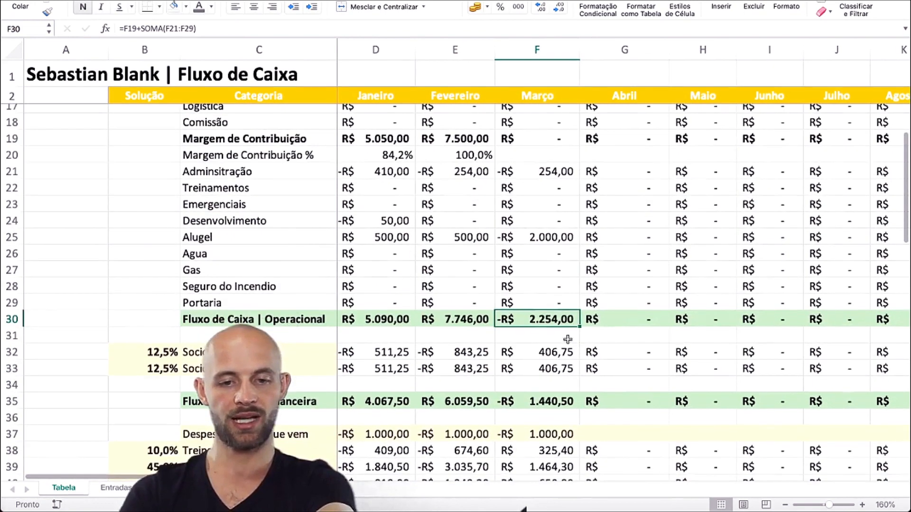
pyautogui.scroll(-2, 519, 318)
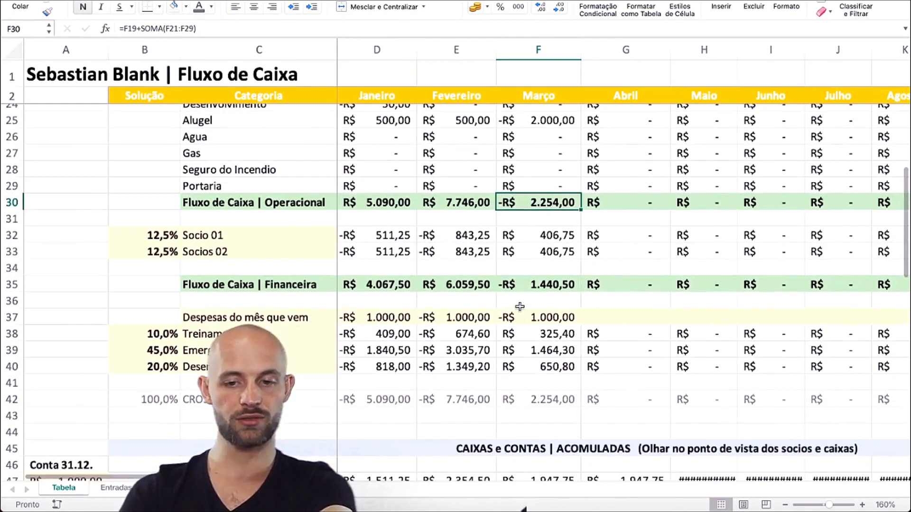
pyautogui.doubleClick(560, 318)
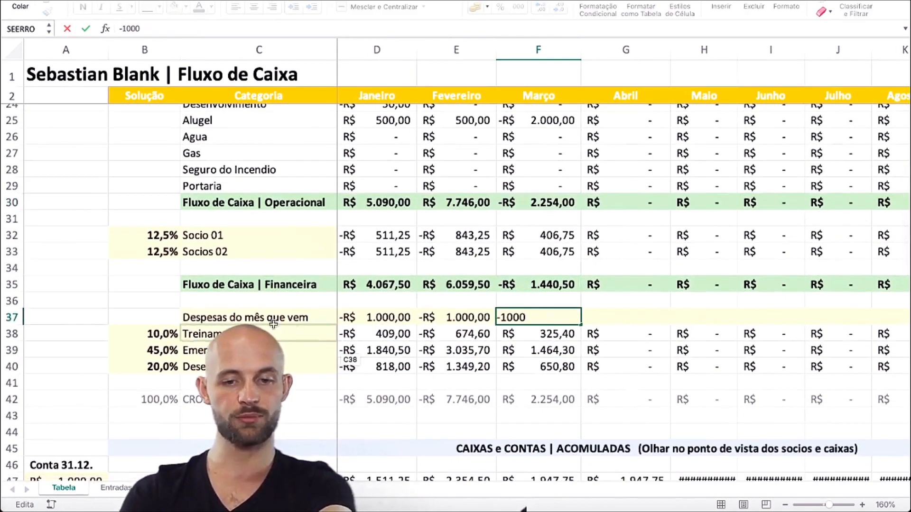
pyautogui.press('Escape')
pyautogui.click(549, 332)
pyautogui.doubleClick(548, 333)
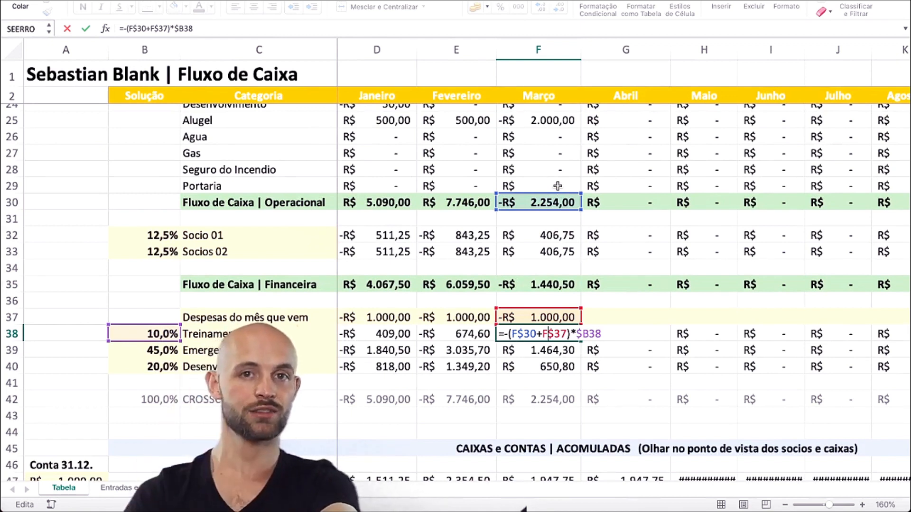
pyautogui.press('Escape')
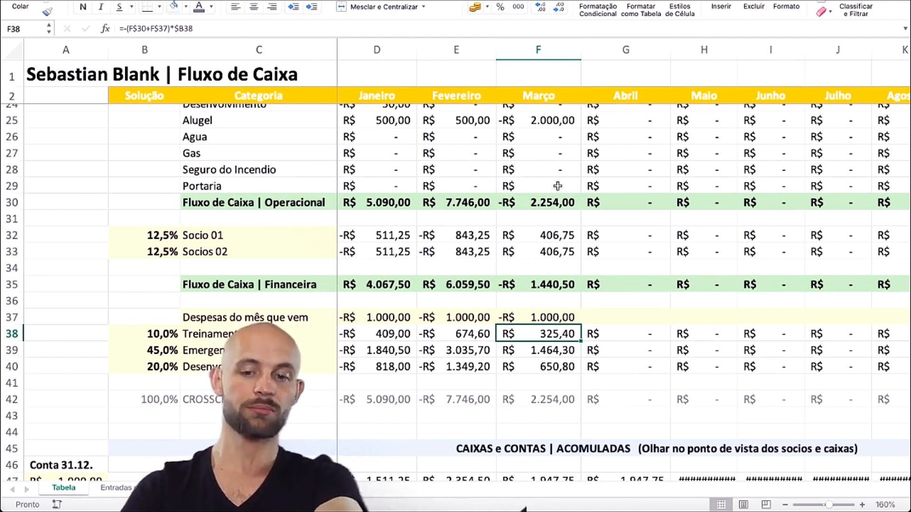
pyautogui.hotkey('shift', 'Down')
pyautogui.hotkey('shift', 'Down')
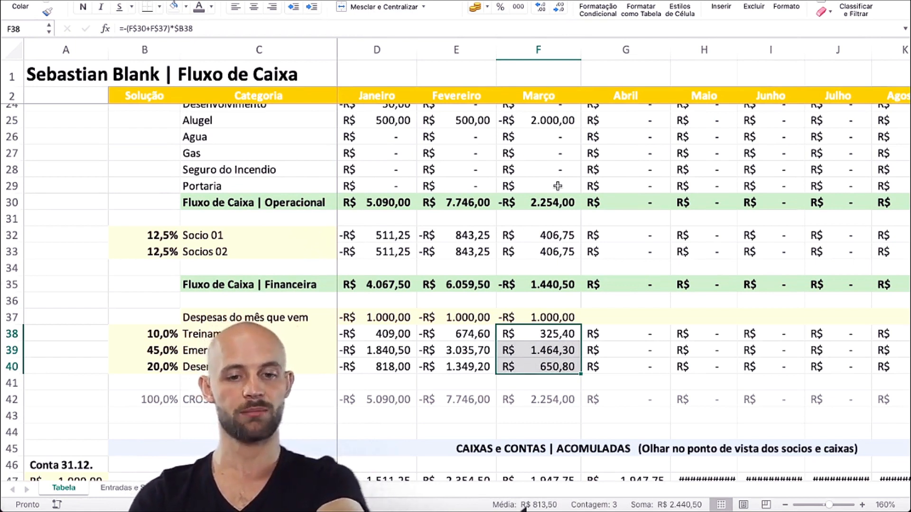
pyautogui.press('Up')
pyautogui.press('Up')
pyautogui.press('Up')
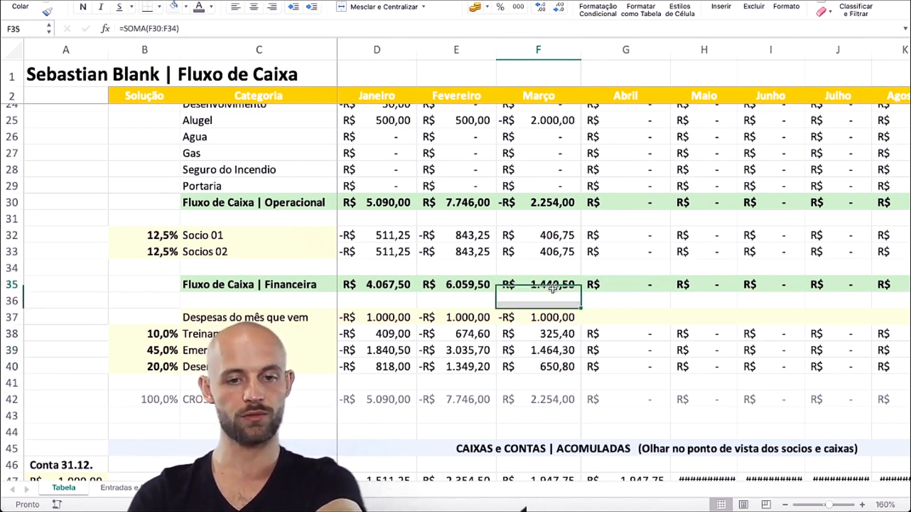
# - Swap the fund names in C39:C40 so Desenvolvimento comes before Emergenciais, using C41 as a temporary cell
pyautogui.click(258, 350)
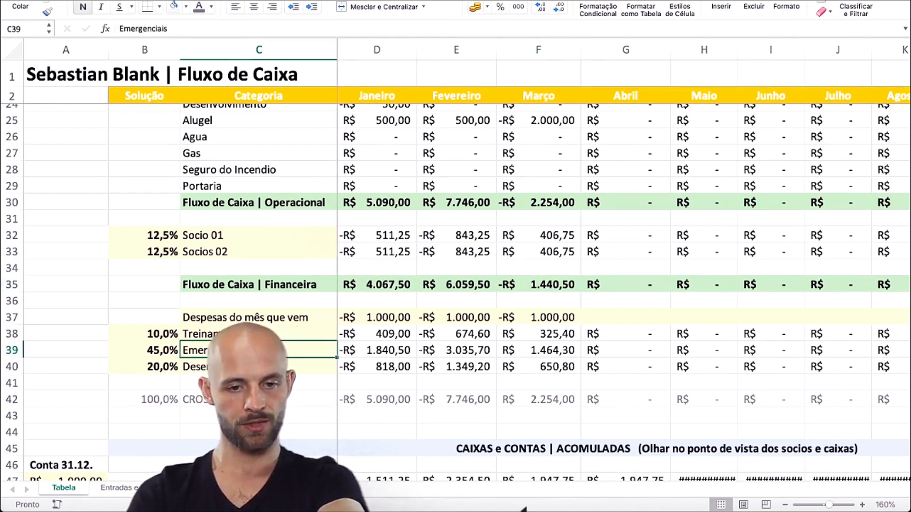
pyautogui.hotkey('ctrl', 'c')
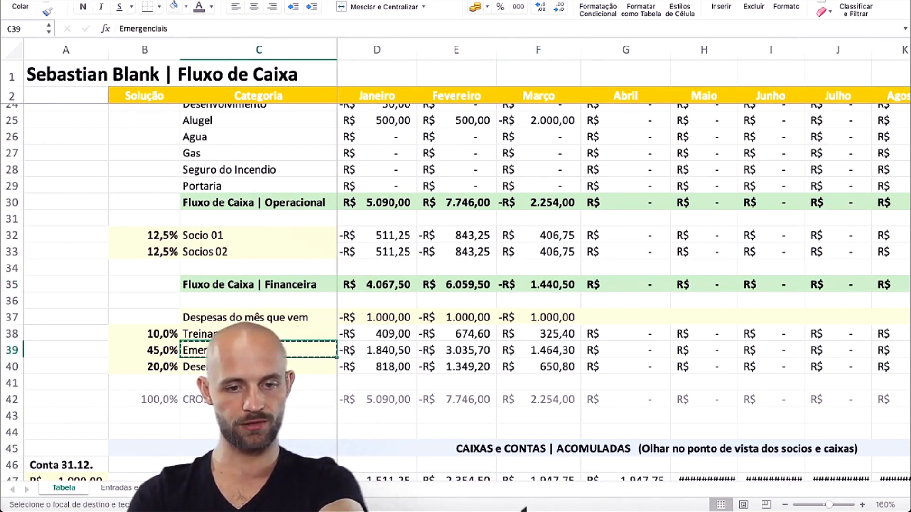
pyautogui.press('Down')
pyautogui.press('Down')
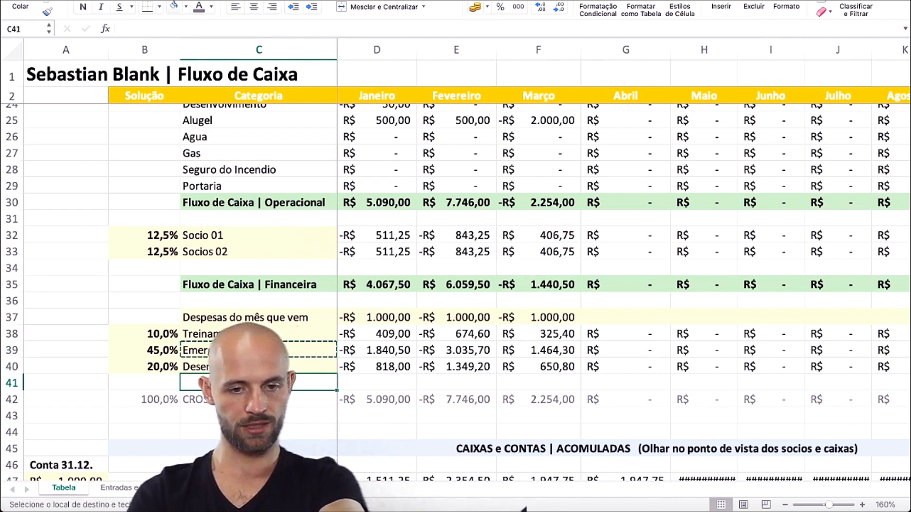
pyautogui.hotkey('ctrl', 'v')
pyautogui.hotkey('shift', 'Up')
pyautogui.hotkey('ctrl', 'c')
pyautogui.click(203, 356)
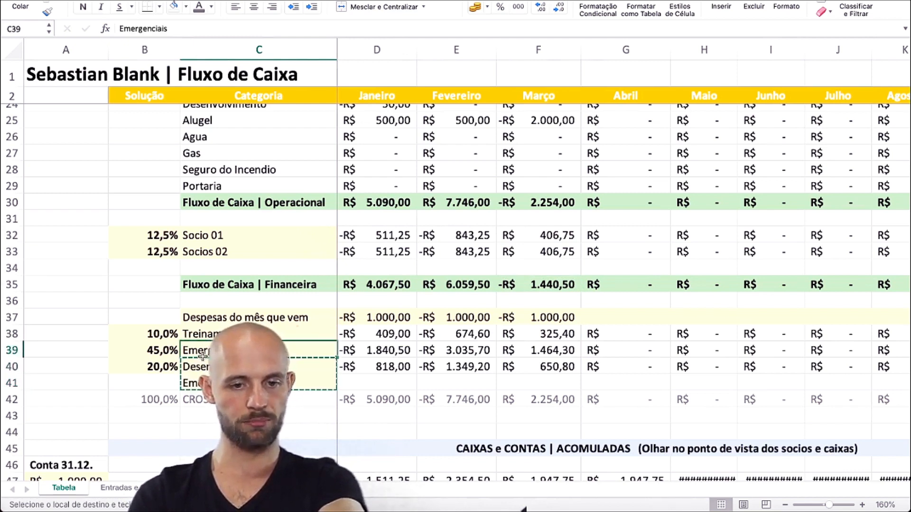
pyautogui.hotkey('ctrl', 'v')
# - Clear the leftover Emergenciais copy in C41 by pasting the blank cell B41 over it
pyautogui.click(145, 388)
pyautogui.hotkey('ctrl', 'c')
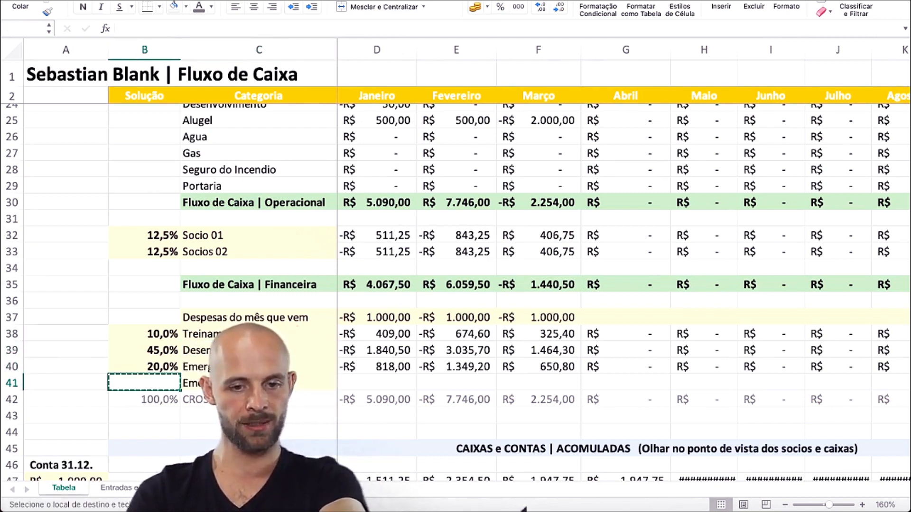
pyautogui.press('Right')
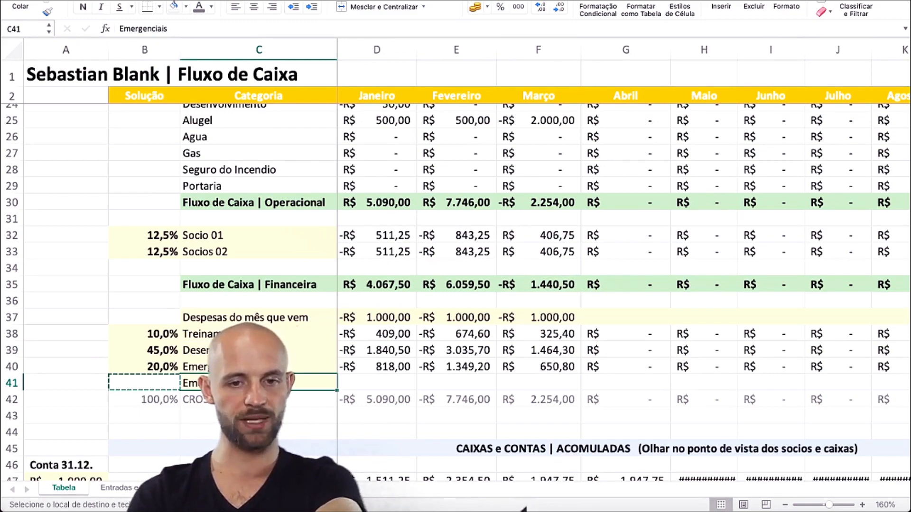
pyautogui.hotkey('ctrl', 'v')
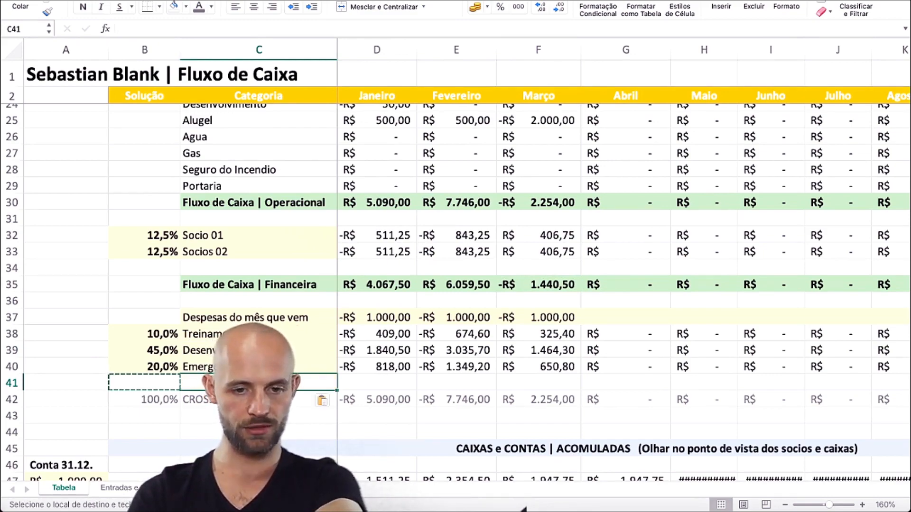
# - Copy Desenvolvimento and Emergenciais from C39:C40 and paste them as values over the CAIXAS labels in C54:C55
pyautogui.scroll(-5, 456, 284)
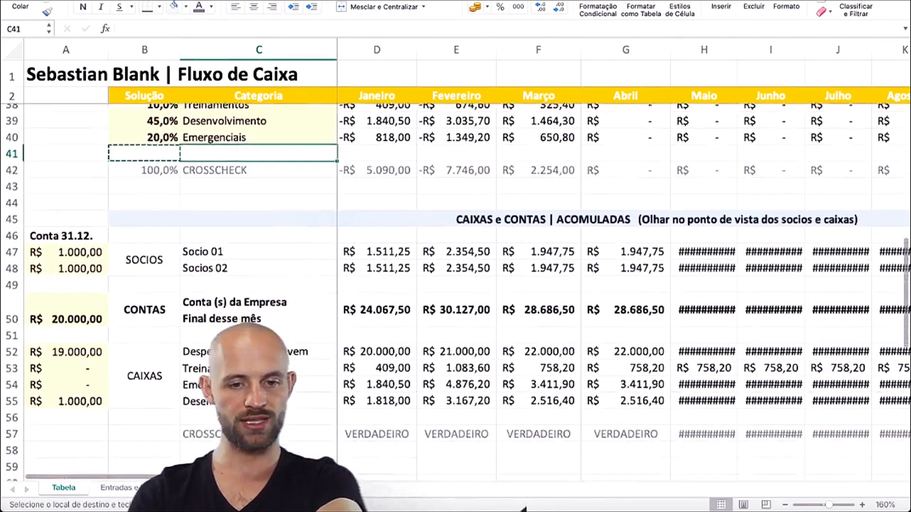
pyautogui.scroll(-2, 455, 285)
pyautogui.scroll(3, 455, 285)
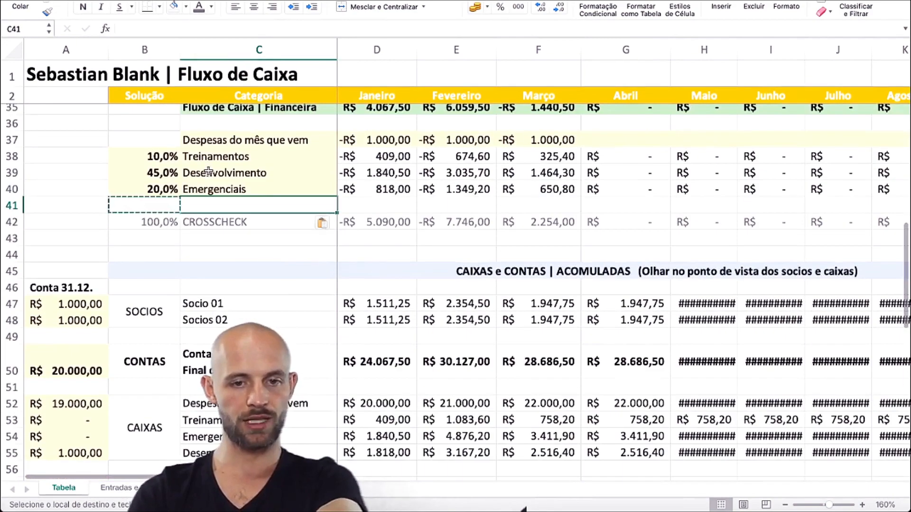
pyautogui.moveTo(218, 172); pyautogui.dragTo(218, 189)
pyautogui.hotkey('ctrl', 'c')
pyautogui.scroll(-2, 216, 208)
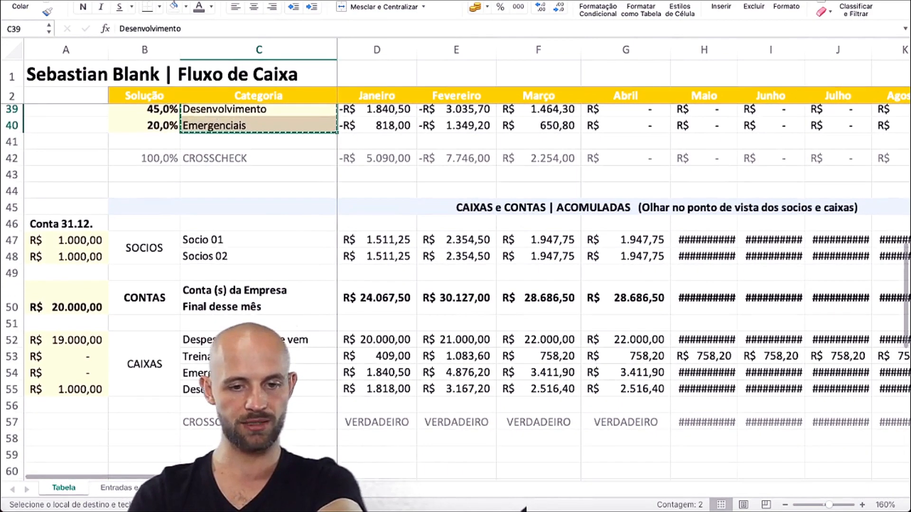
pyautogui.rightClick(260, 373)
pyautogui.click(357, 305)
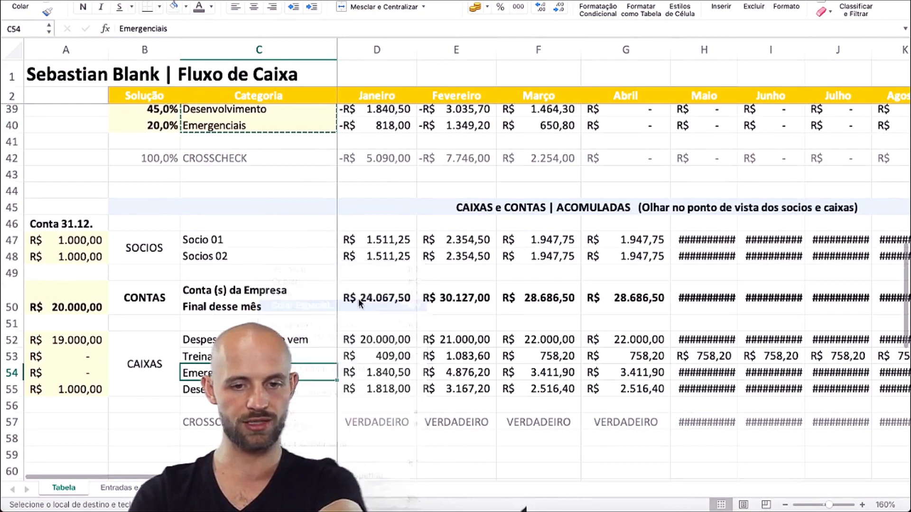
pyautogui.click(272, 244)
pyautogui.press('Return')
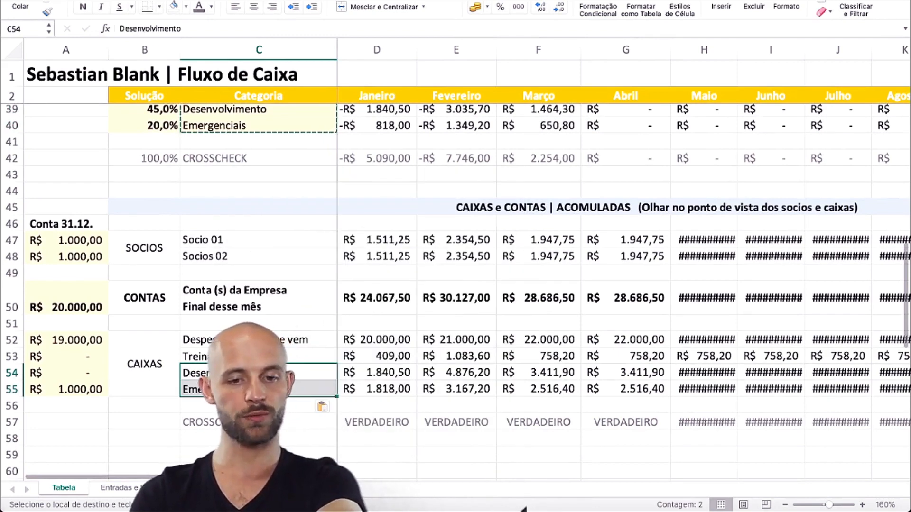
pyautogui.click(310, 377)
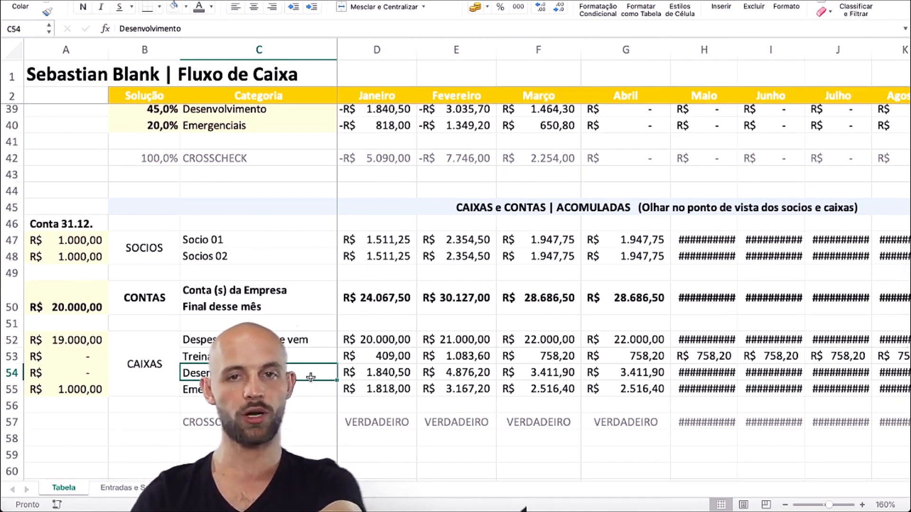
# - Widen the Maio to Dezembro columns H:O together to a width of 10,17 so their amounts fit
pyautogui.scroll(5, 310, 377)
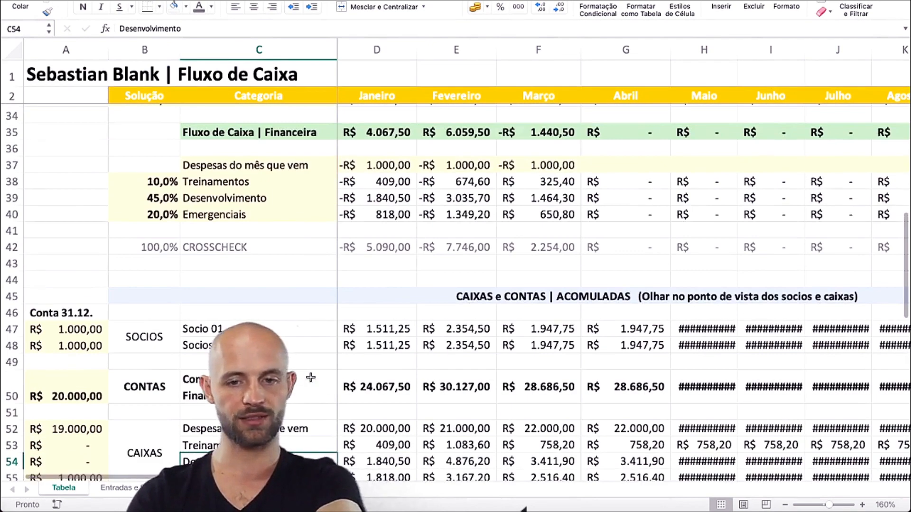
pyautogui.scroll(1, 310, 377)
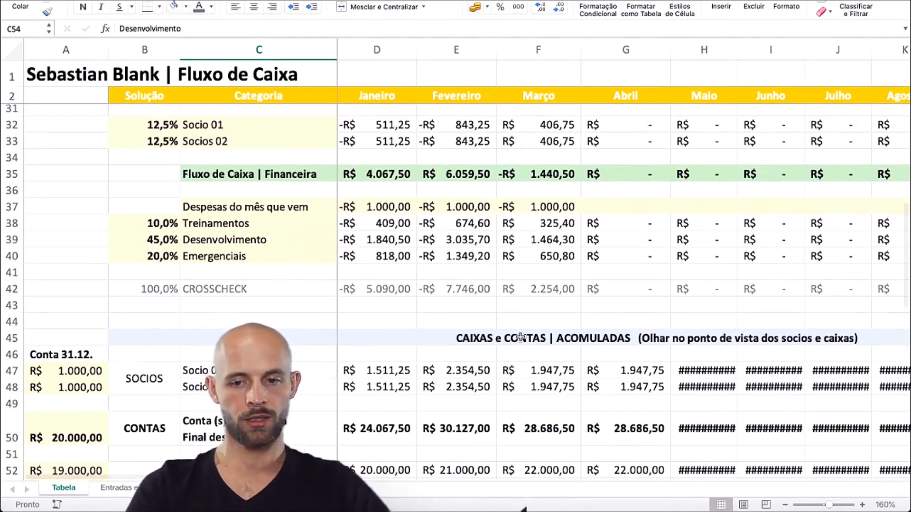
pyautogui.hscroll(1, 520, 337)
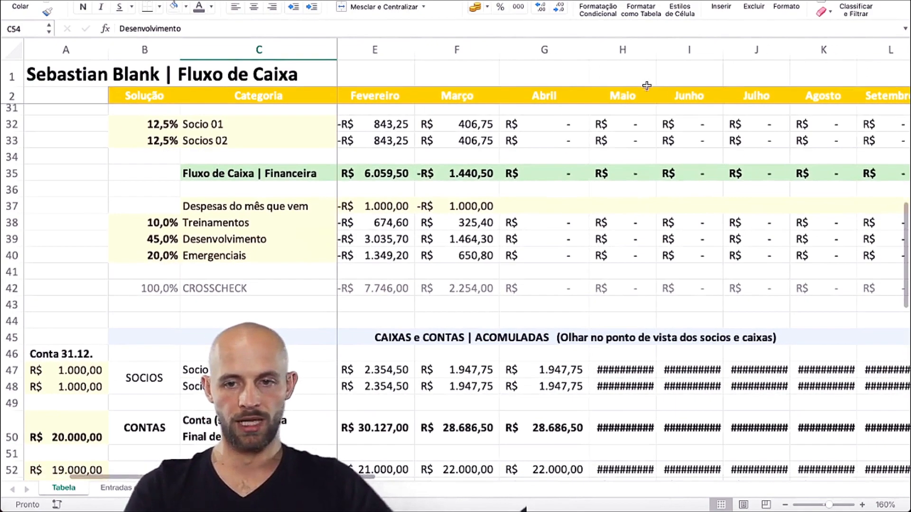
pyautogui.click(622, 49)
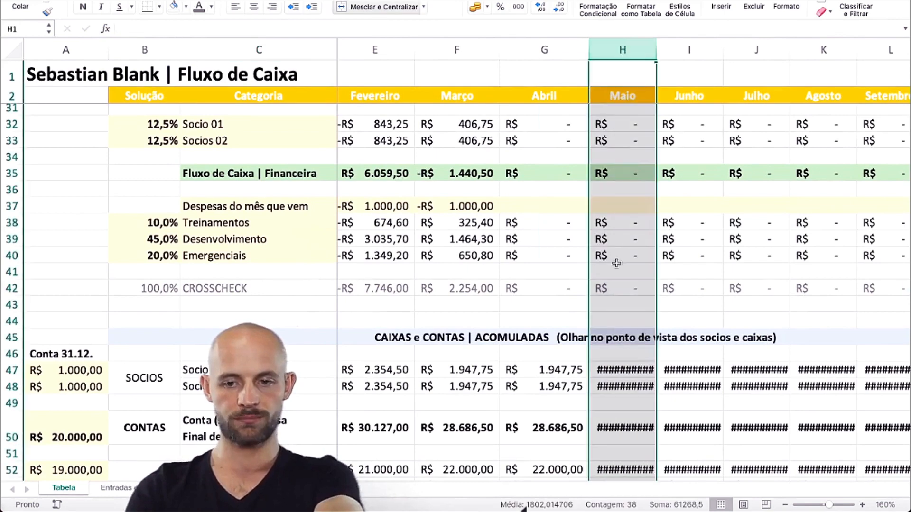
pyautogui.hscroll(5, 616, 261)
pyautogui.scroll(1, 616, 261)
pyautogui.hscroll(1, 615, 262)
pyautogui.scroll(-1, 615, 262)
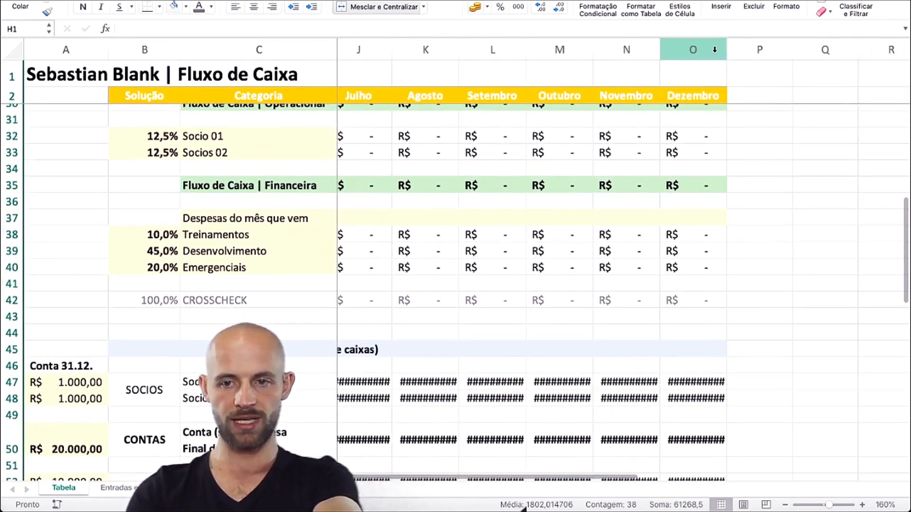
pyautogui.keyDown('shift'); pyautogui.click(719, 50); pyautogui.keyUp('shift')
pyautogui.moveTo(727, 48); pyautogui.dragTo(727, 49)
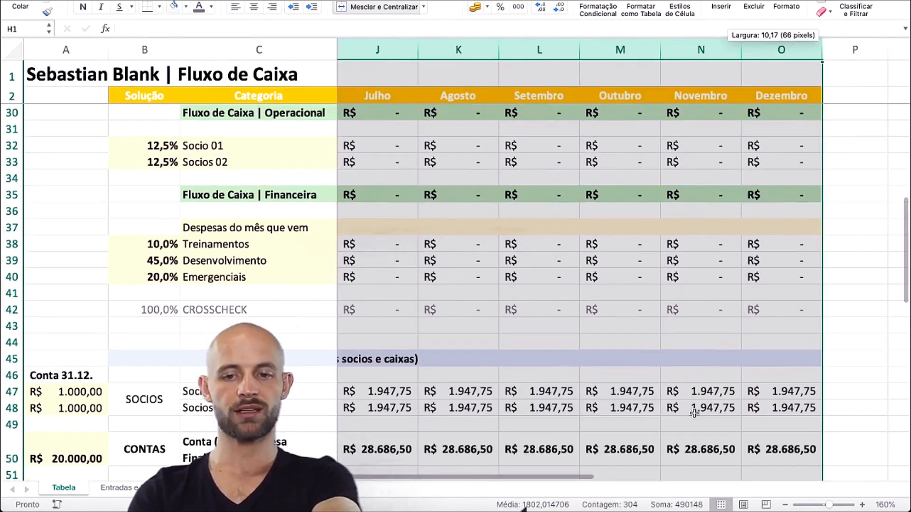
# - Review the Fluxo de Caixa table up to its first rows, and the category lists on the Configurações sheet
pyautogui.hscroll(-4, 635, 385)
pyautogui.hscroll(-4, 635, 386)
pyautogui.scroll(9, 636, 385)
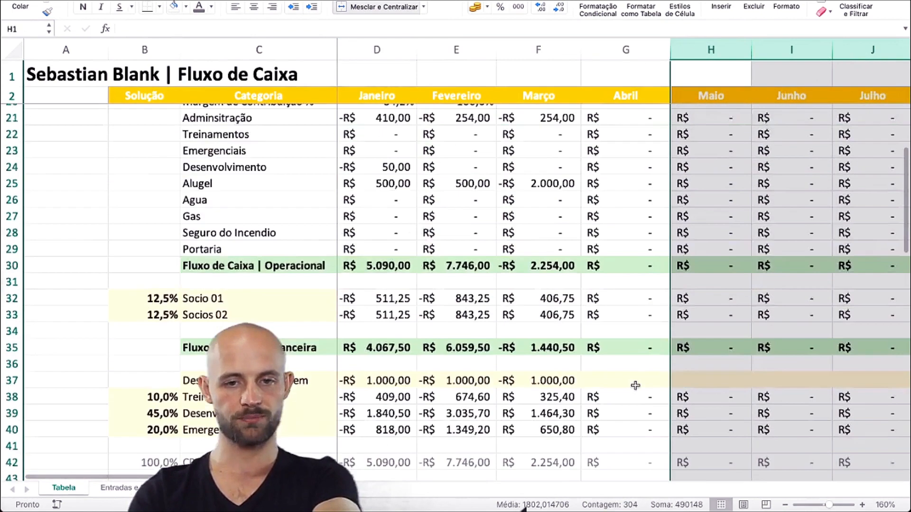
pyautogui.scroll(-4, 443, 298)
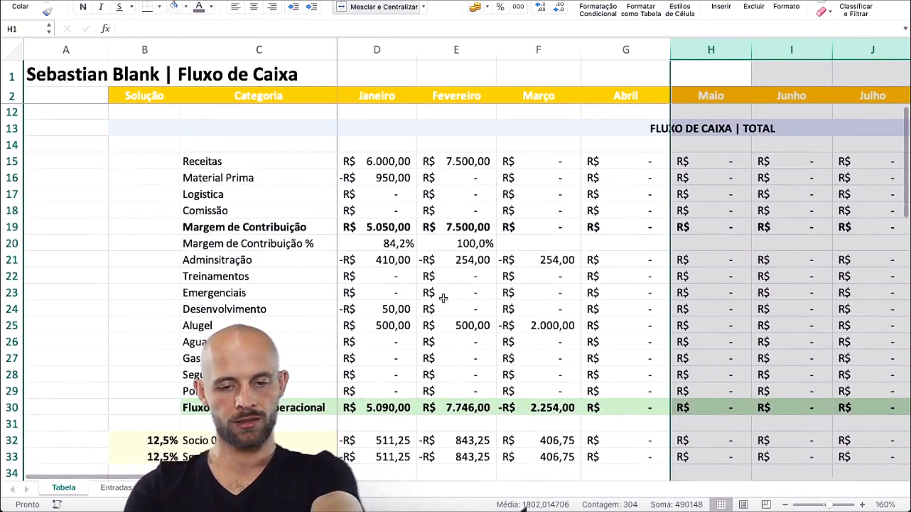
pyautogui.scroll(4, 443, 298)
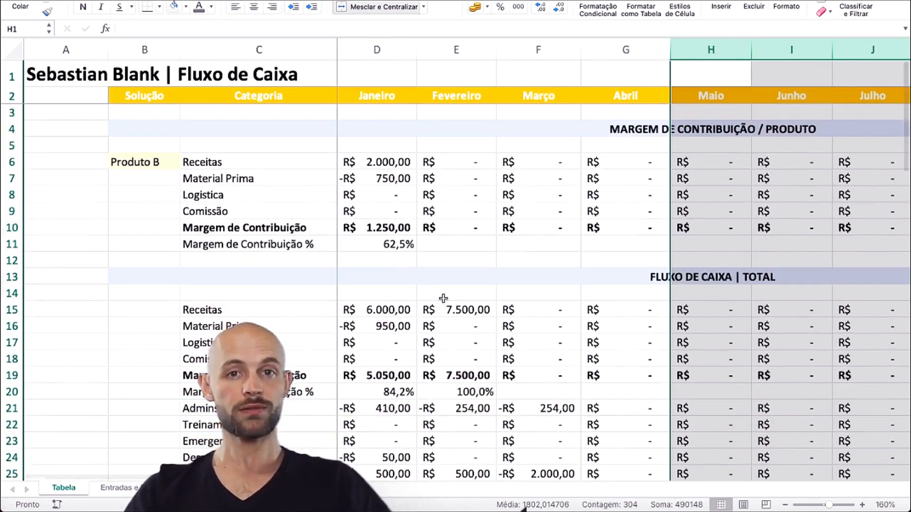
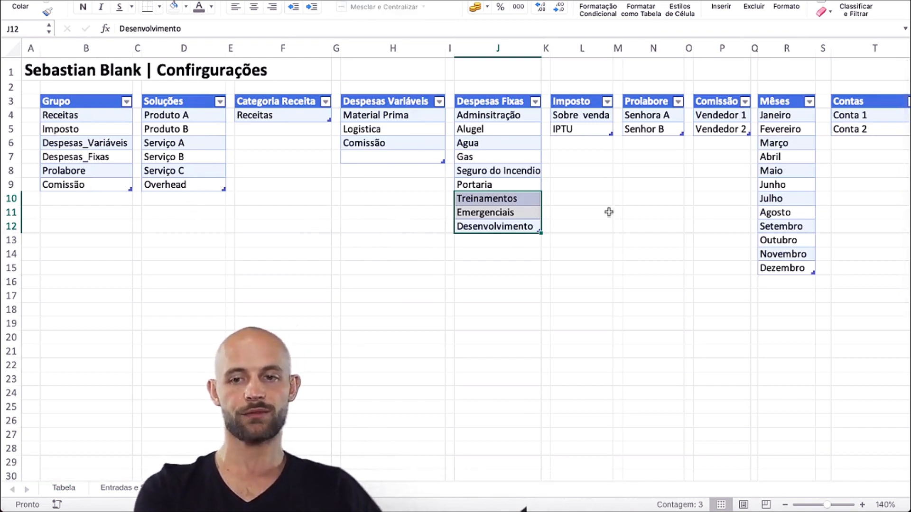
pyautogui.hscroll(3, 664, 190)
pyautogui.hscroll(-3, 664, 190)
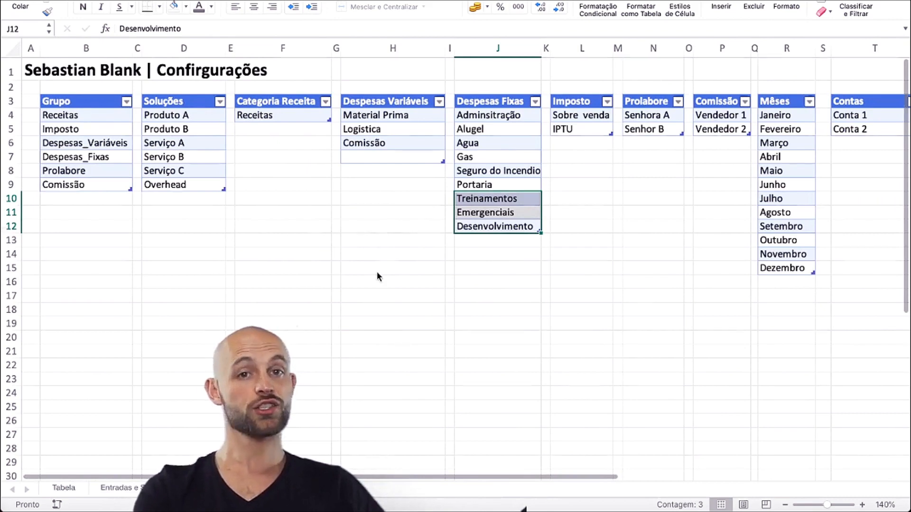
# - Center the Mês do Pagamento column on the Entradas e Saídas sheet, and return to the Tabela sheet
pyautogui.hotkey('ctrl', 'pageup')
pyautogui.hotkey('ctrl', 'pageup')
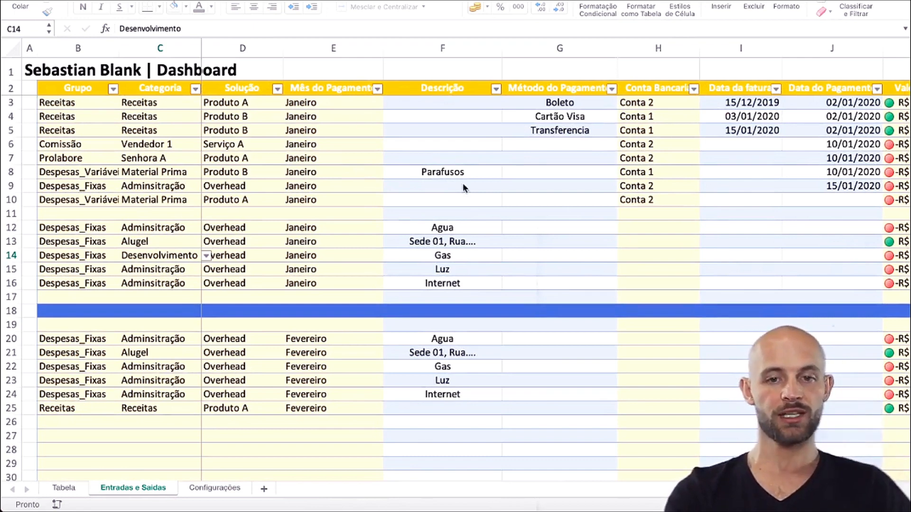
pyautogui.click(320, 46)
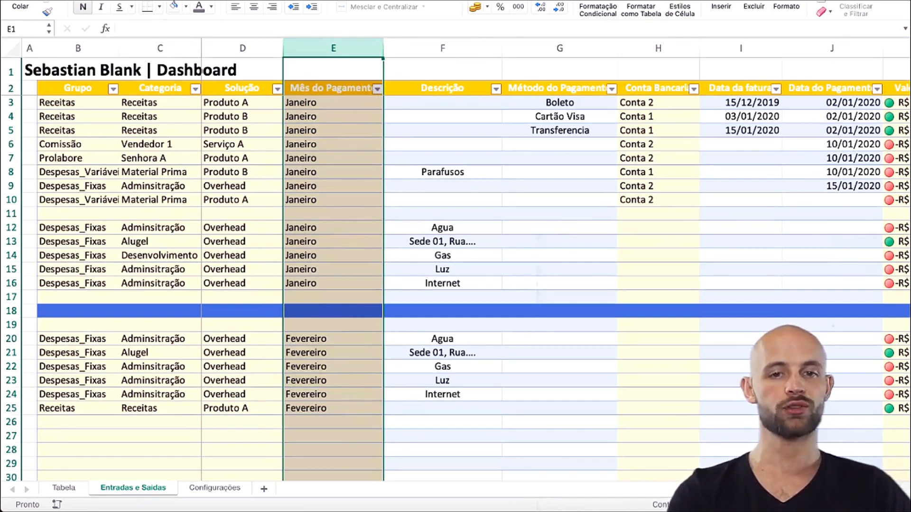
pyautogui.click(255, 7)
pyautogui.click(371, 69)
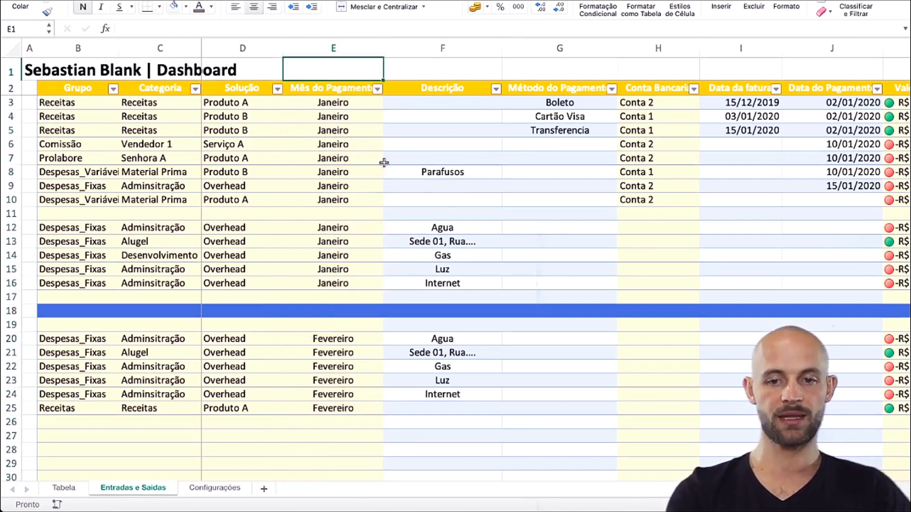
pyautogui.click(63, 488)
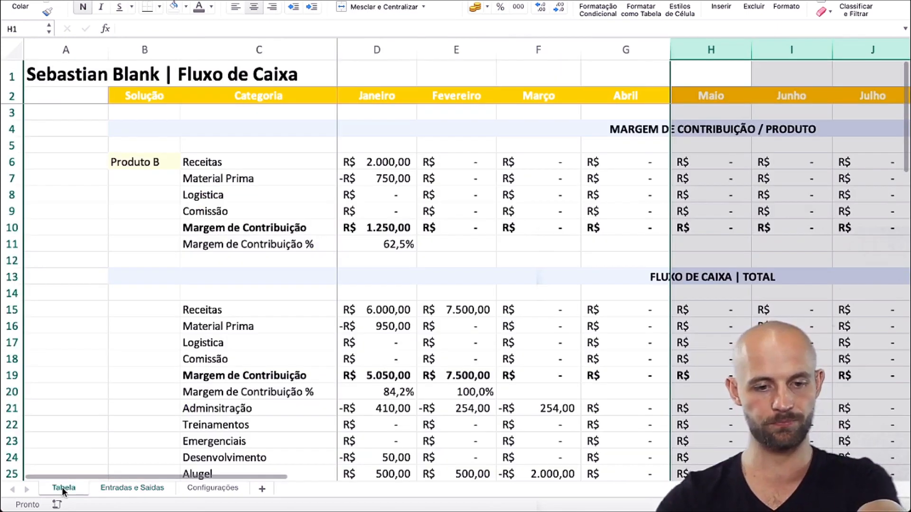
# - Rename the Tabela sheet to Fluxo de Caixa
pyautogui.doubleClick(62, 488)
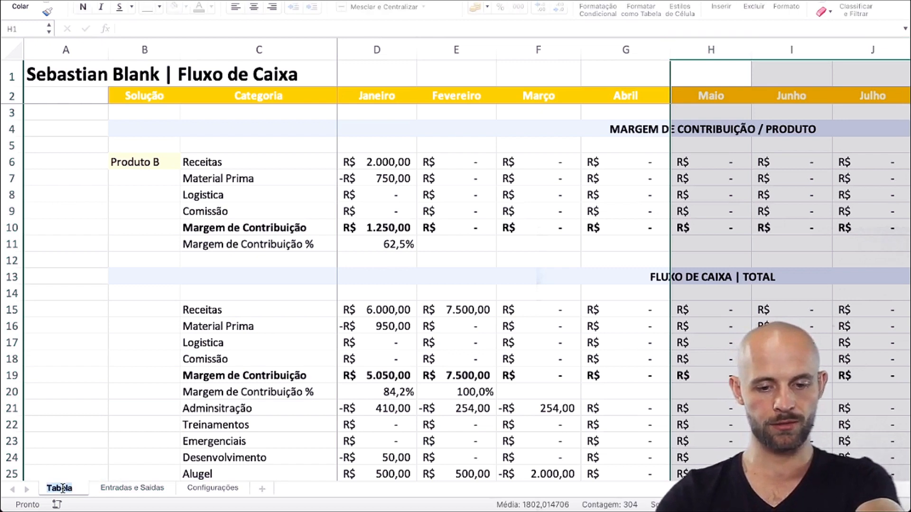
pyautogui.write('Fluxo de Caixa')
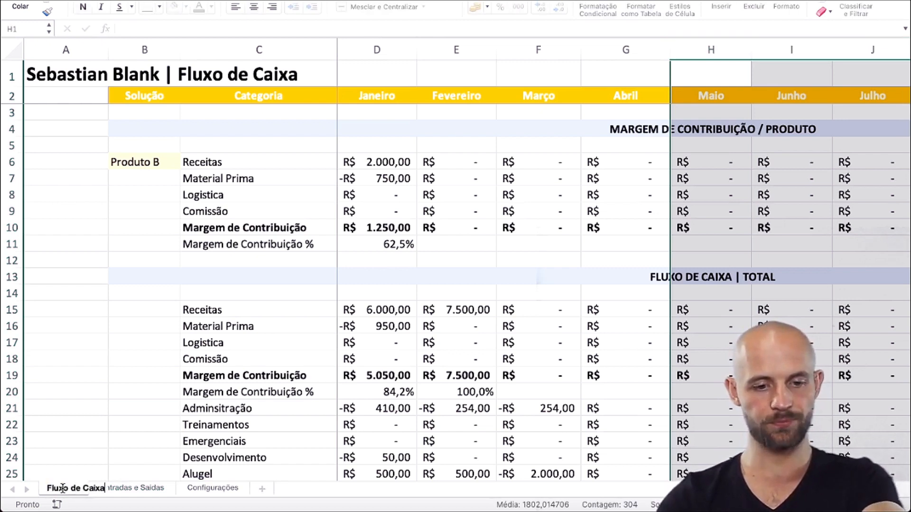
pyautogui.press('Return')
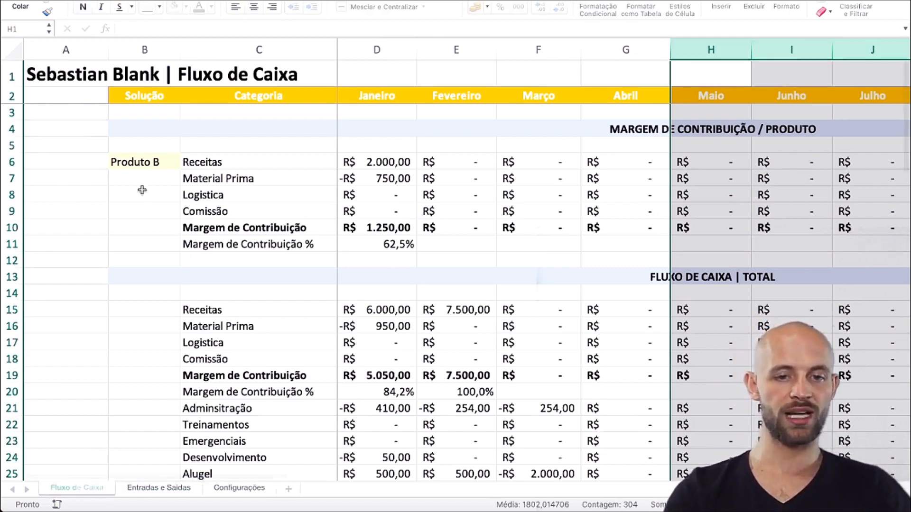
# - Switch the product in B6 of the contribution margin block to Produto A
pyautogui.moveTo(93, 162); pyautogui.dragTo(408, 247)
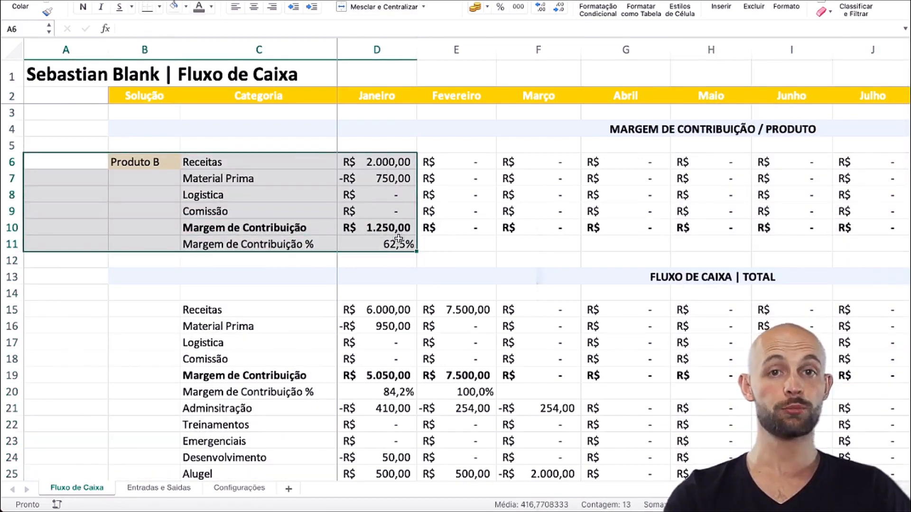
pyautogui.click(151, 164)
pyautogui.click(184, 163)
pyautogui.press('Escape')
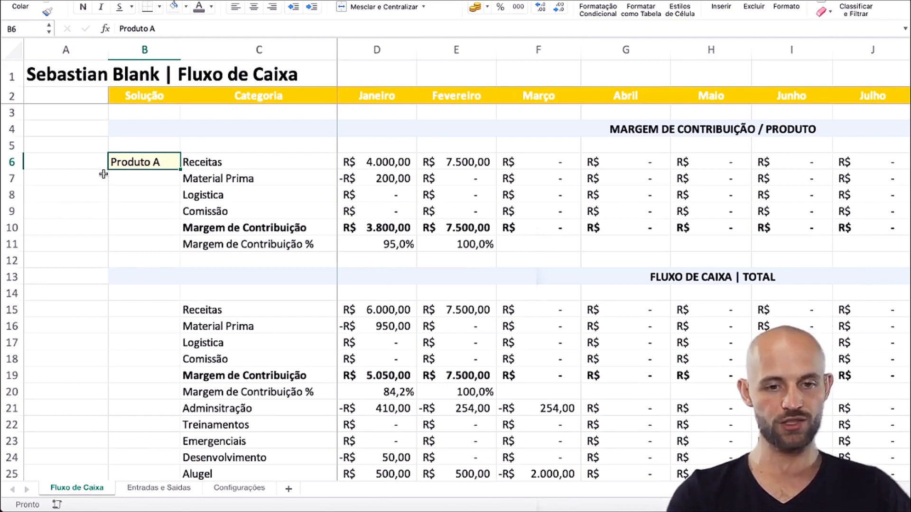
# - Review the FLUXO DE CAIXA | TOTAL section from Receitas through the operational cash flow and partner shares to Fluxo de Caixa | Financeira
pyautogui.click(121, 277)
pyautogui.scroll(-1, 120, 278)
pyautogui.scroll(-5, 121, 278)
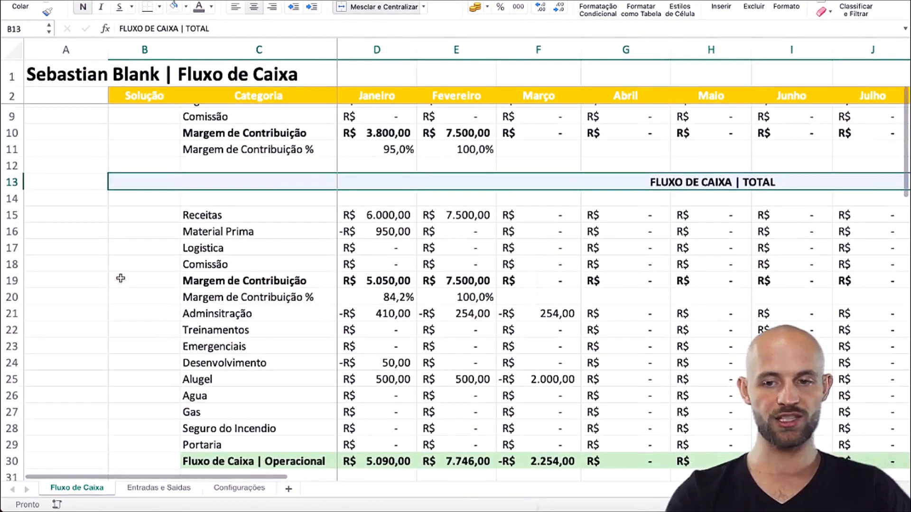
pyautogui.click(226, 189)
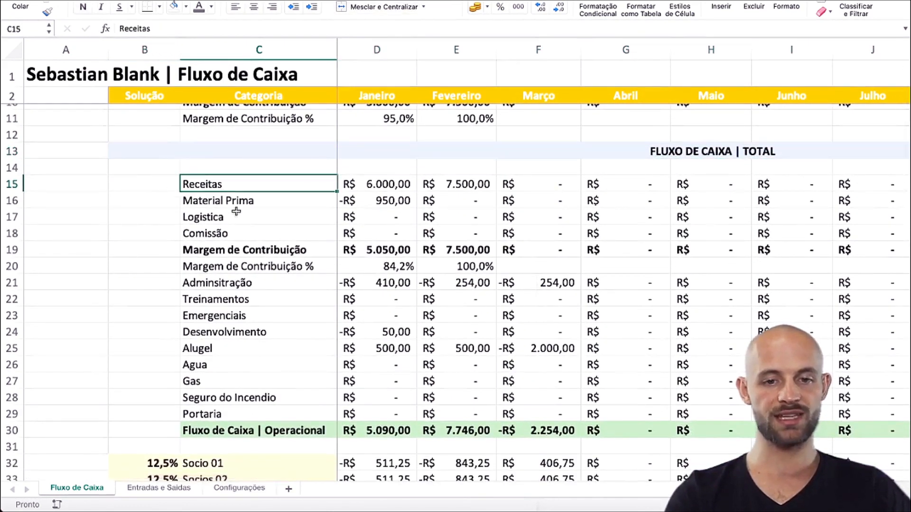
pyautogui.moveTo(245, 249); pyautogui.dragTo(409, 260)
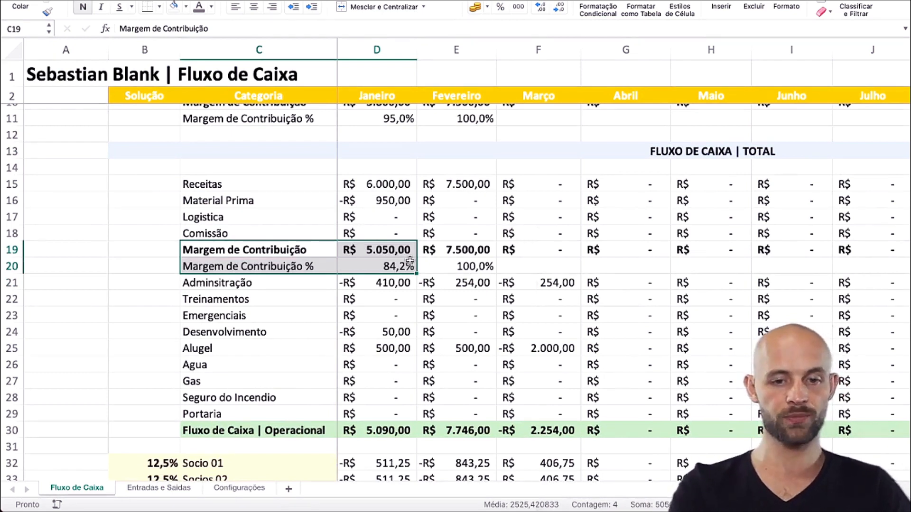
pyautogui.moveTo(261, 284); pyautogui.dragTo(459, 431)
pyautogui.click(294, 430)
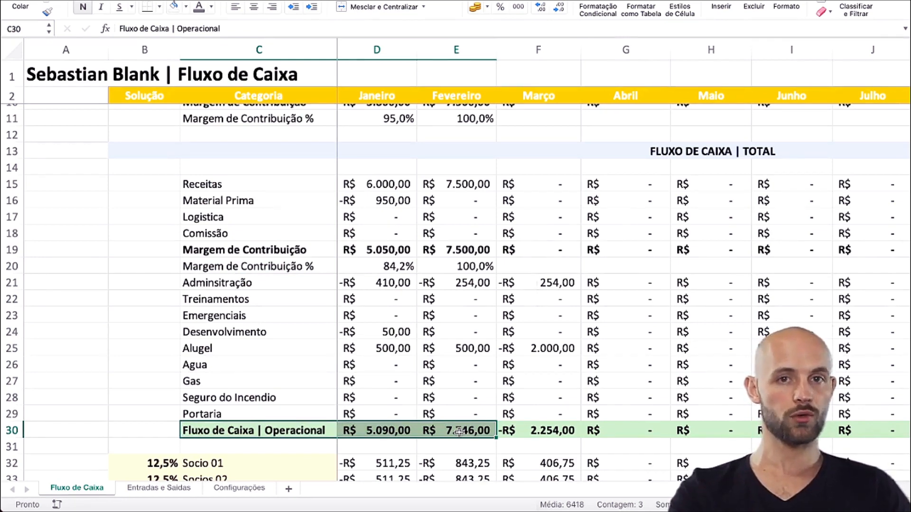
pyautogui.scroll(-4, 460, 432)
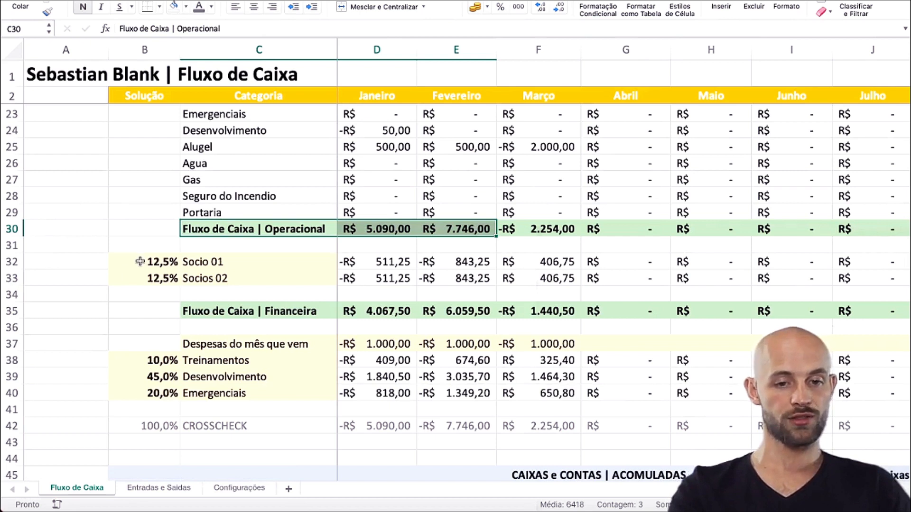
pyautogui.moveTo(140, 261); pyautogui.dragTo(348, 275)
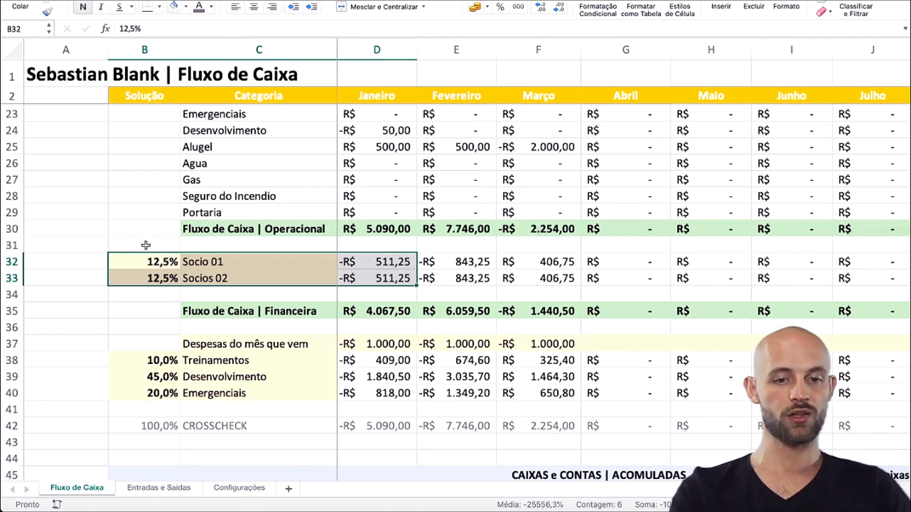
pyautogui.moveTo(142, 263); pyautogui.dragTo(142, 277)
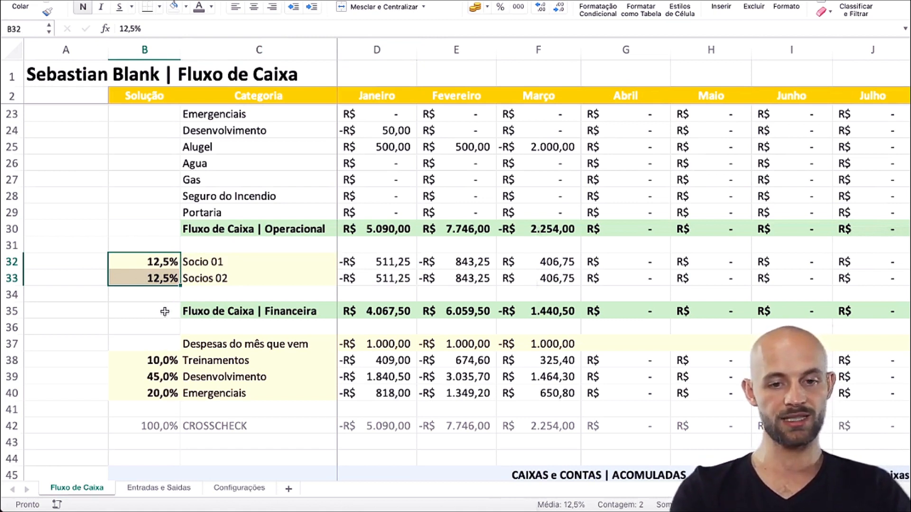
pyautogui.moveTo(152, 311); pyautogui.dragTo(487, 311)
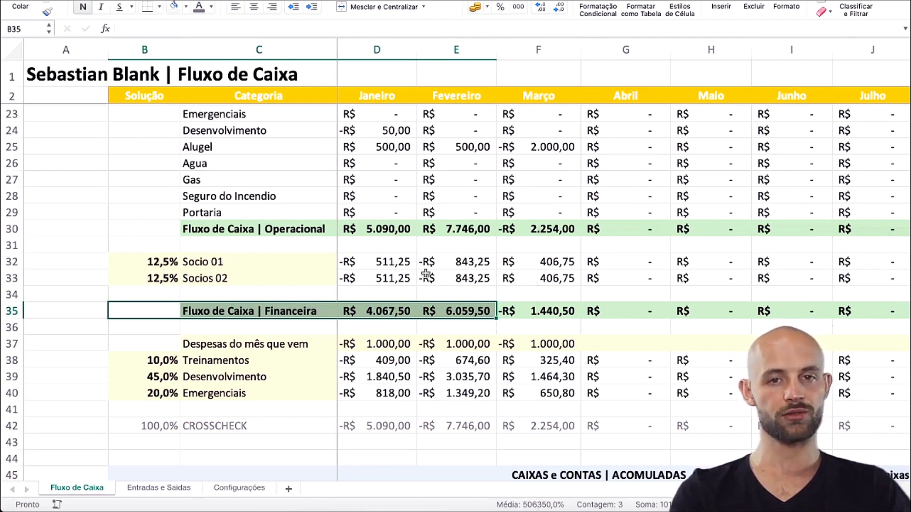
# - Make the Fluxo de Caixa | Financeira row 35 taller, center its contents and enlarge its font
pyautogui.click(60, 316)
pyautogui.moveTo(15, 313); pyautogui.dragTo(13, 327)
pyautogui.click(12, 328)
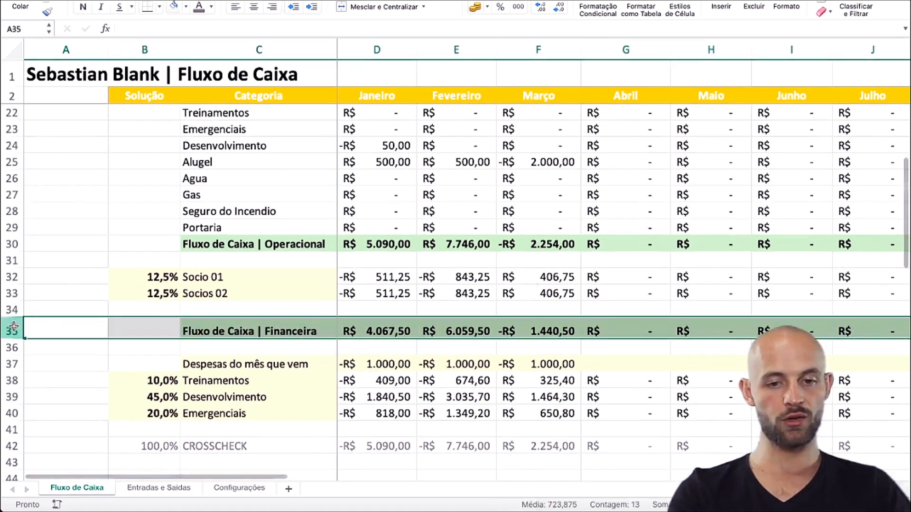
pyautogui.click(254, 7)
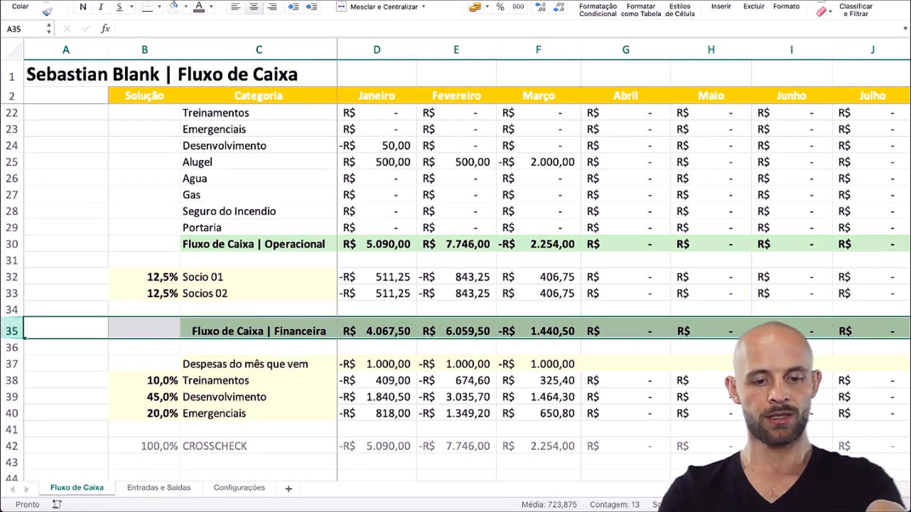
pyautogui.click(196, 1)
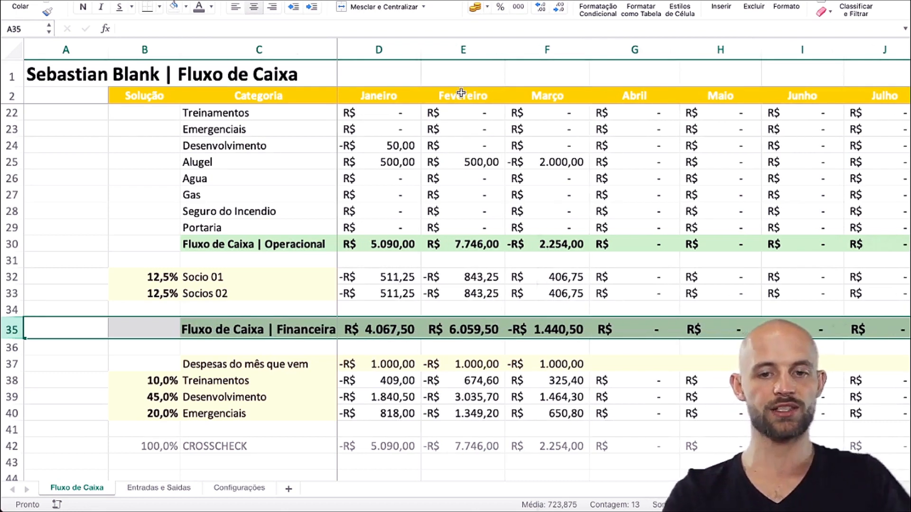
# - Examine the Despesas do mês que vem row against the January fixed expenses, and inspect the Alugel formula in D25
pyautogui.scroll(-4, 395, 299)
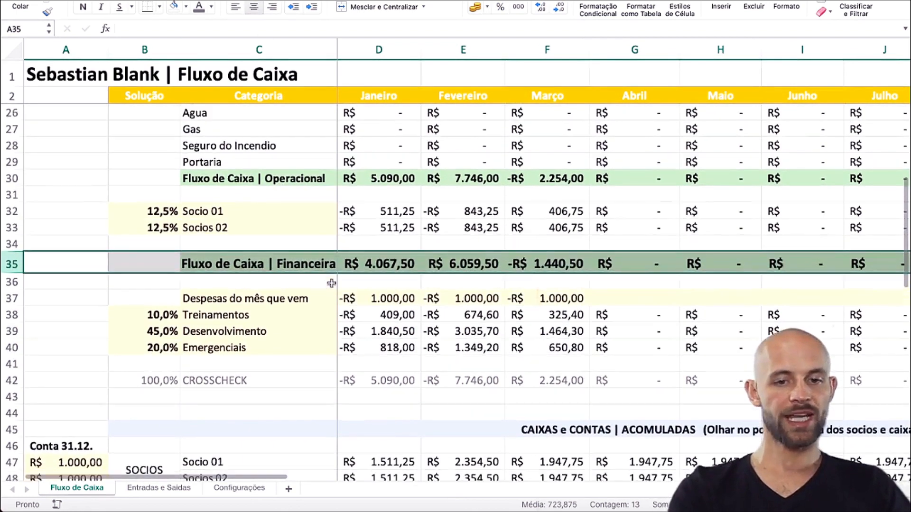
pyautogui.click(325, 310)
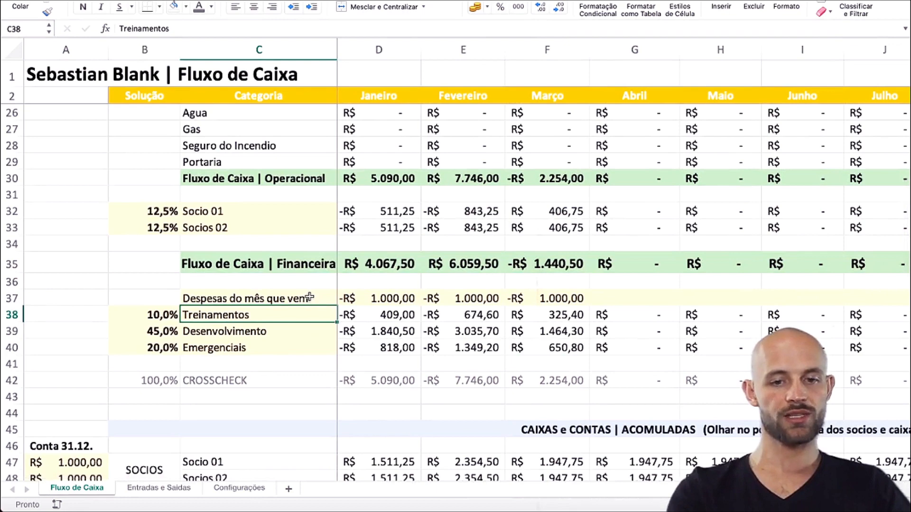
pyautogui.moveTo(309, 297); pyautogui.dragTo(503, 304)
pyautogui.scroll(4, 503, 304)
pyautogui.scroll(3, 502, 304)
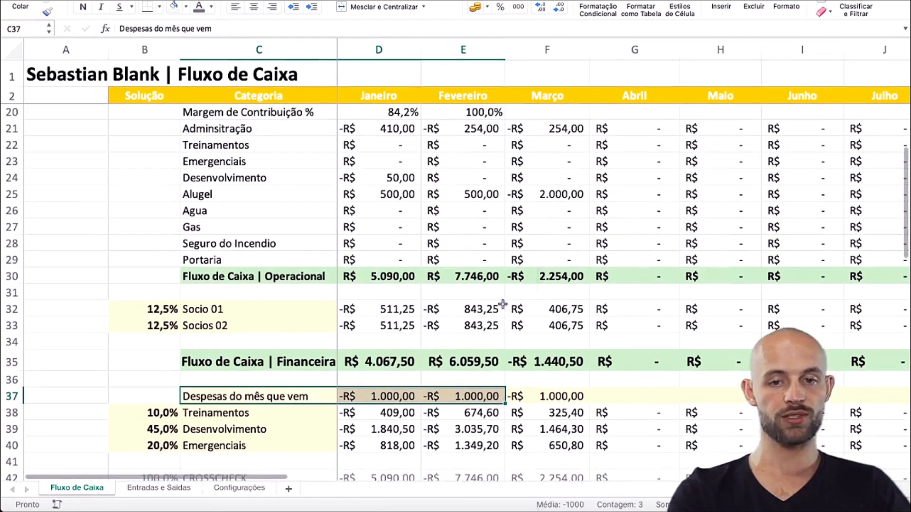
pyautogui.scroll(2, 416, 168)
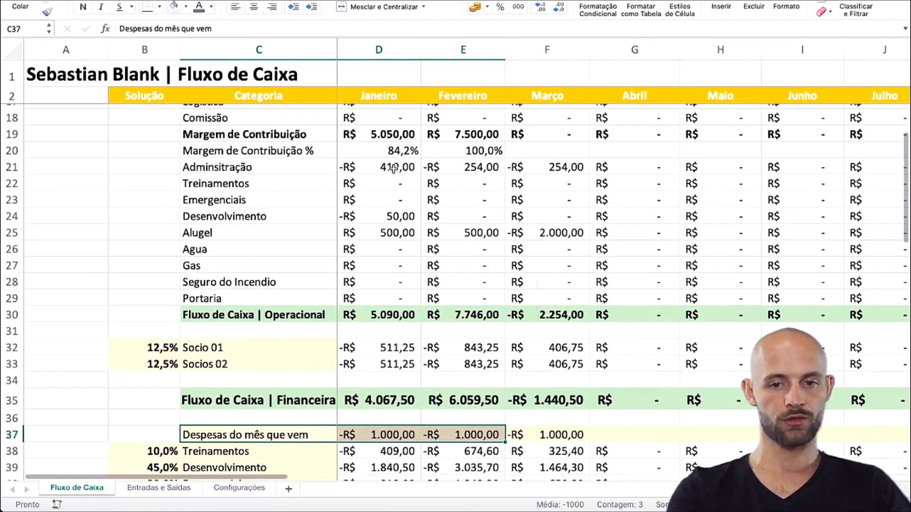
pyautogui.moveTo(416, 168); pyautogui.dragTo(393, 246)
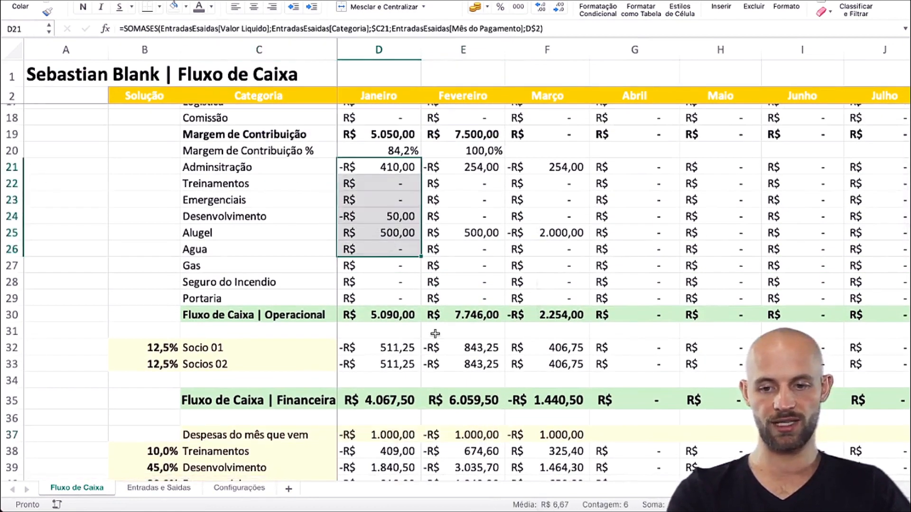
pyautogui.click(398, 233)
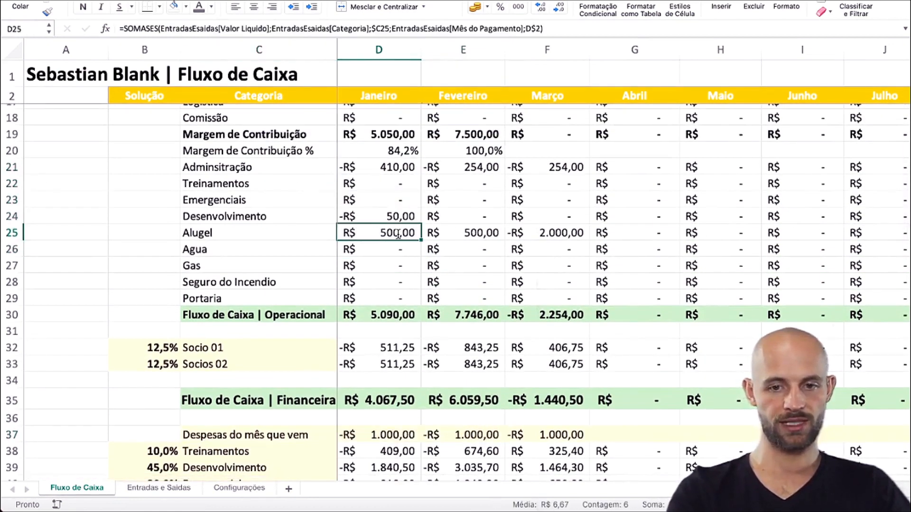
pyautogui.doubleClick(398, 234)
pyautogui.press('Escape')
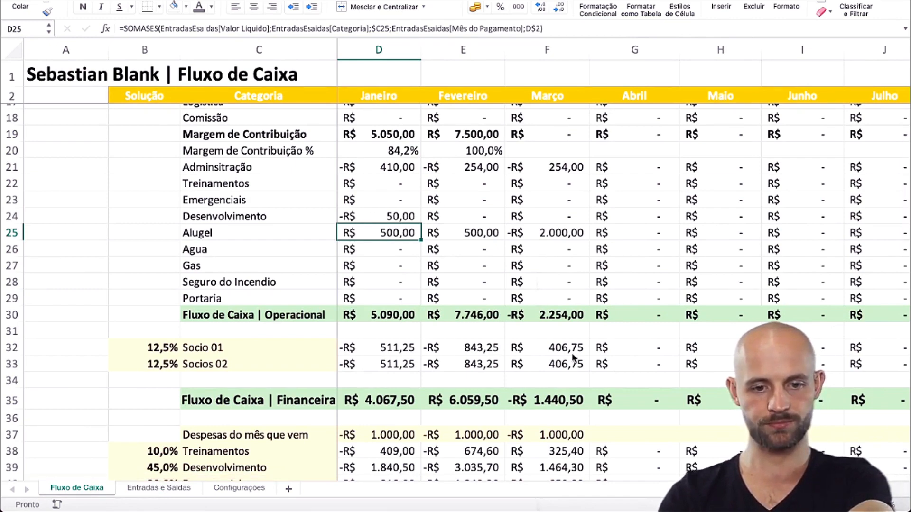
# - Change the February Alugel value in K21 of Entradas e Saidas to -500, and check the January operational cash flow in D30
pyautogui.click(162, 489)
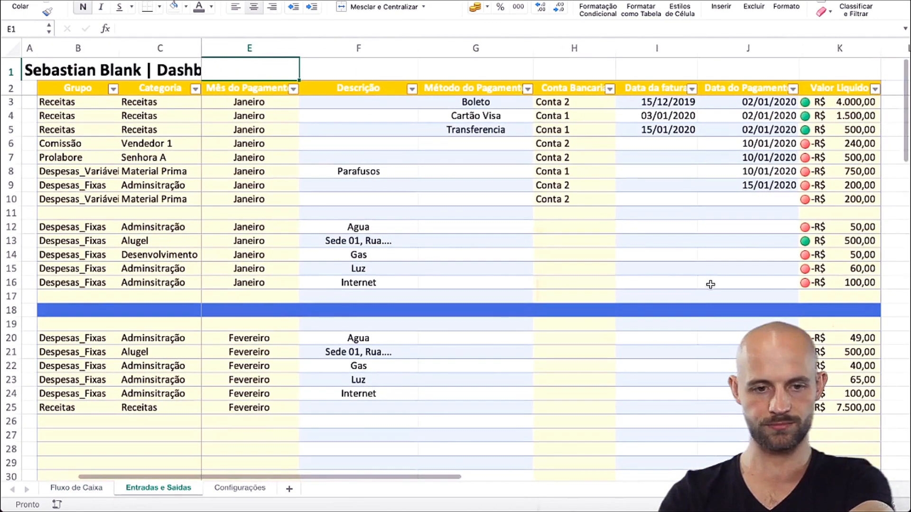
pyautogui.doubleClick(852, 354)
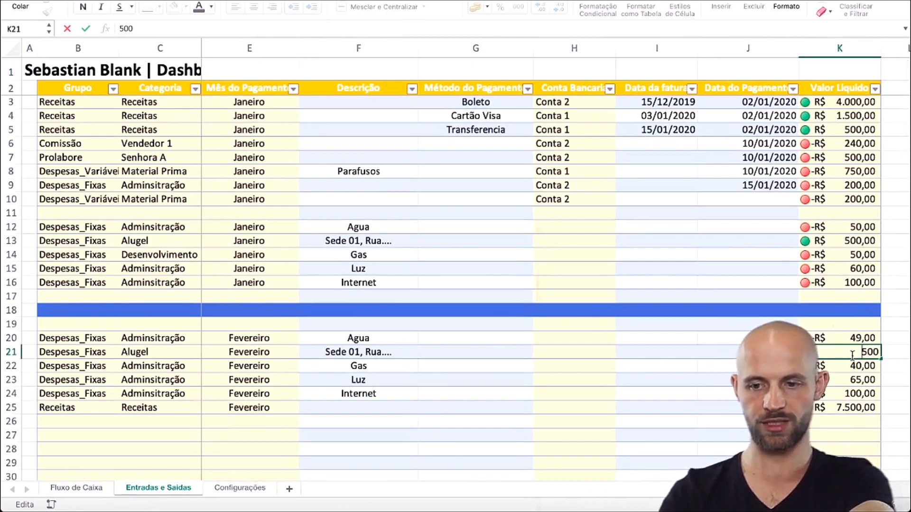
pyautogui.write('-')
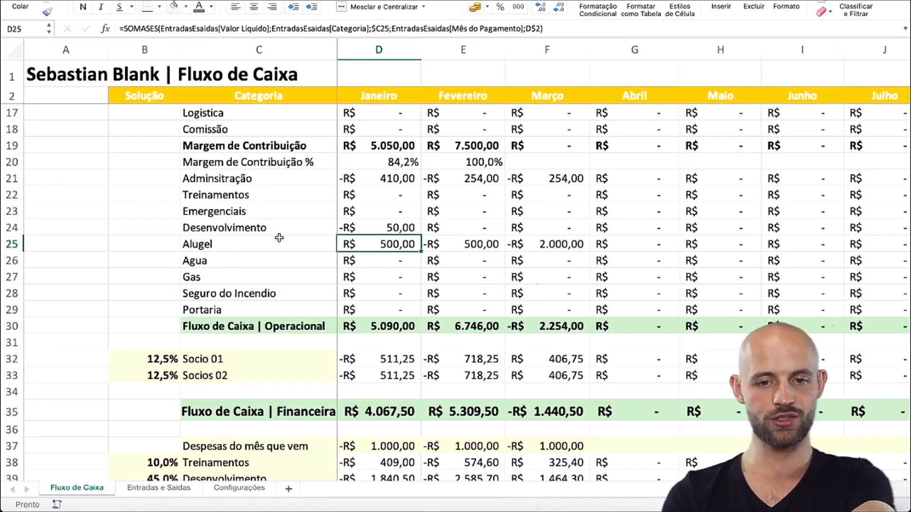
pyautogui.click(398, 324)
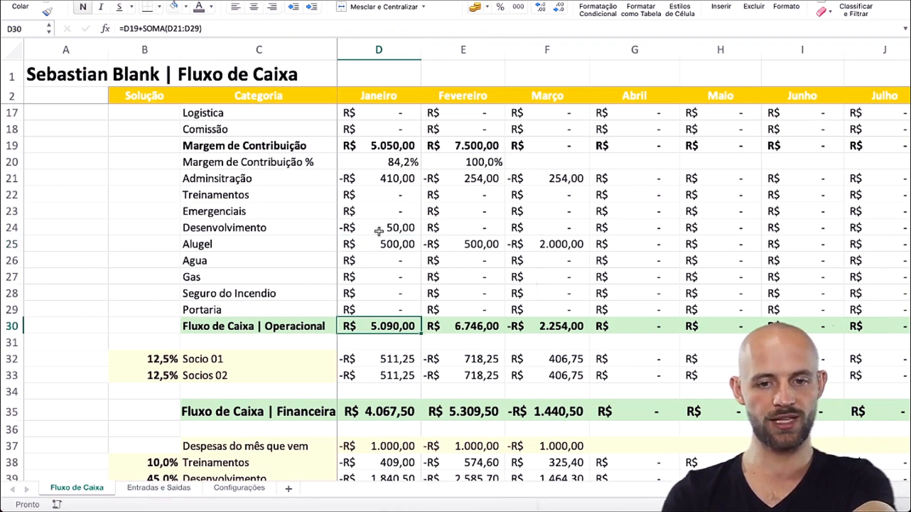
# - Set the January Alugel value in K13 of Entradas e Saidas to -500
pyautogui.click(154, 488)
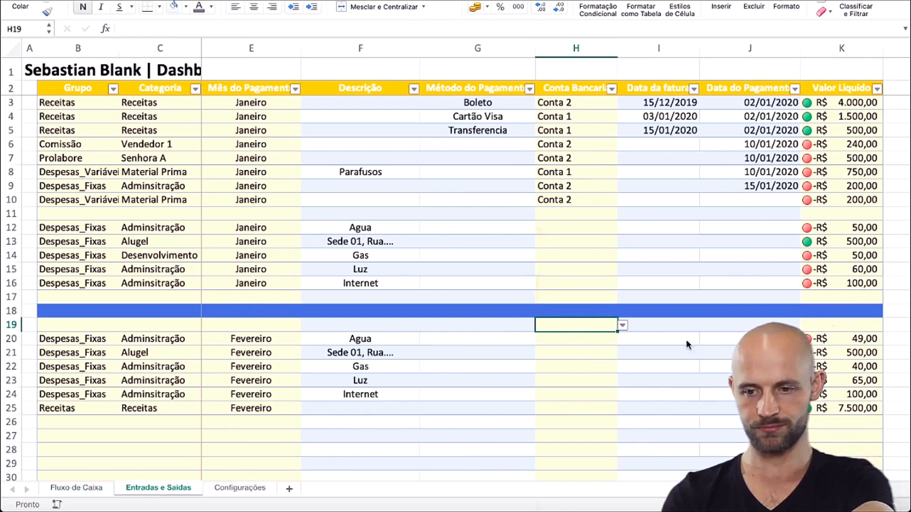
pyautogui.doubleClick(837, 239)
pyautogui.write('-500')
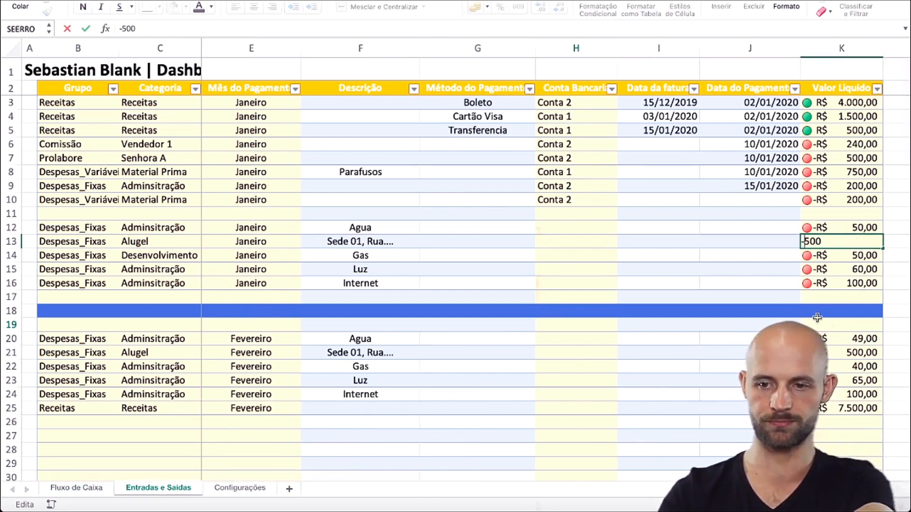
pyautogui.press('Return')
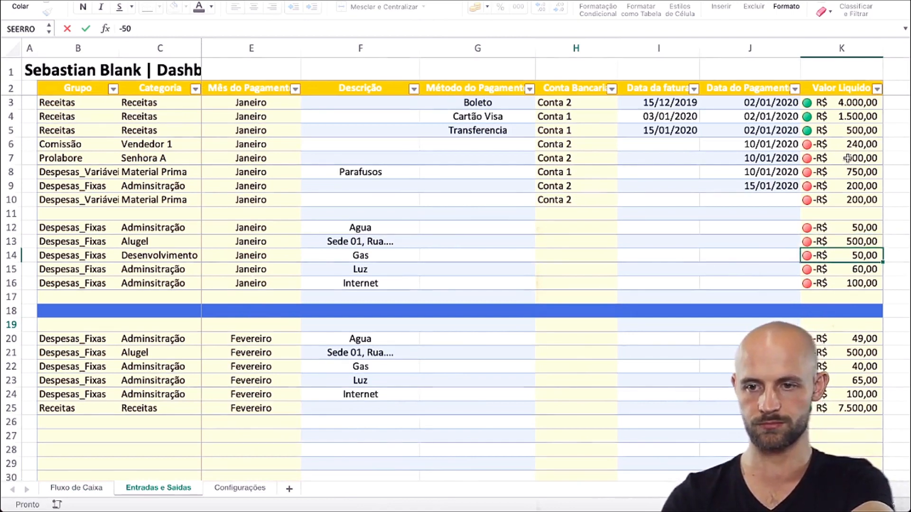
pyautogui.press('Up')
pyautogui.hscroll(-1, 847, 154)
pyautogui.hscroll(2, 847, 153)
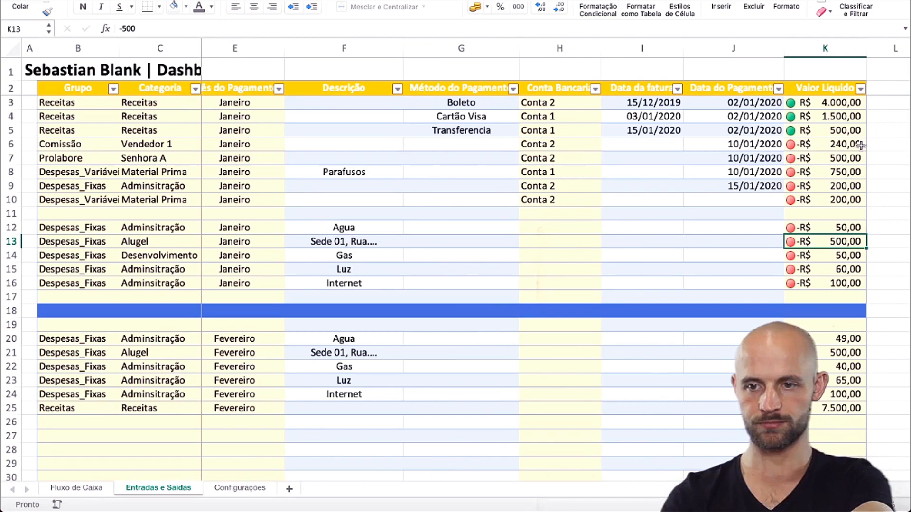
pyautogui.hscroll(-1, 860, 145)
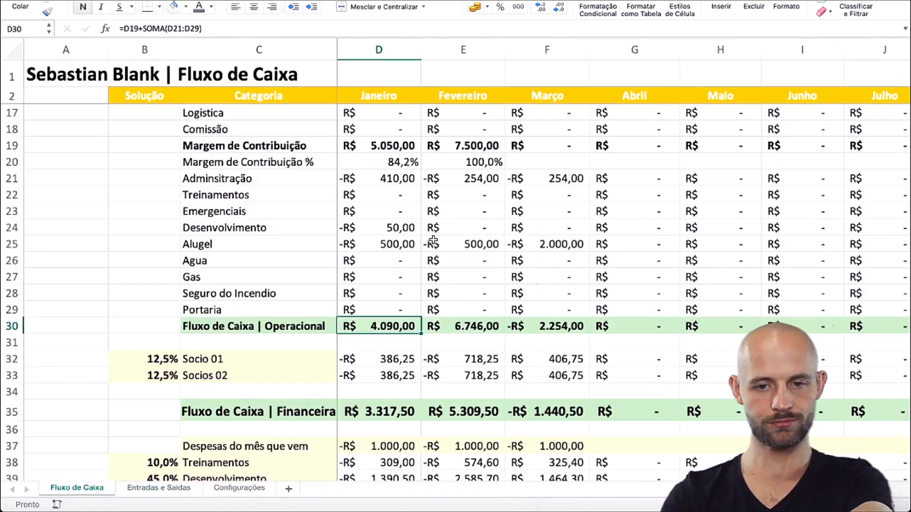
# - Check January's Alugel amount, operational cash flow and fixed expenses D21:D29 on the Fluxo de Caixa sheet
pyautogui.click(386, 245)
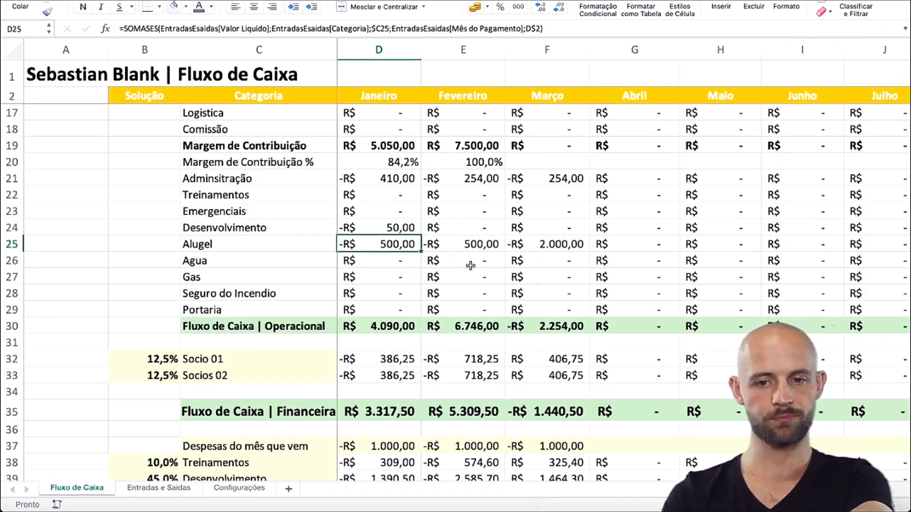
pyautogui.click(380, 326)
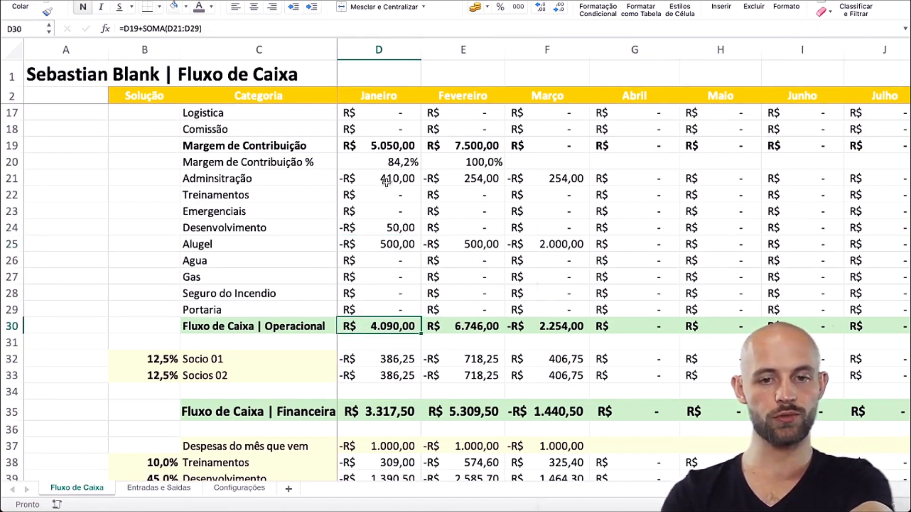
pyautogui.moveTo(387, 183); pyautogui.dragTo(388, 308)
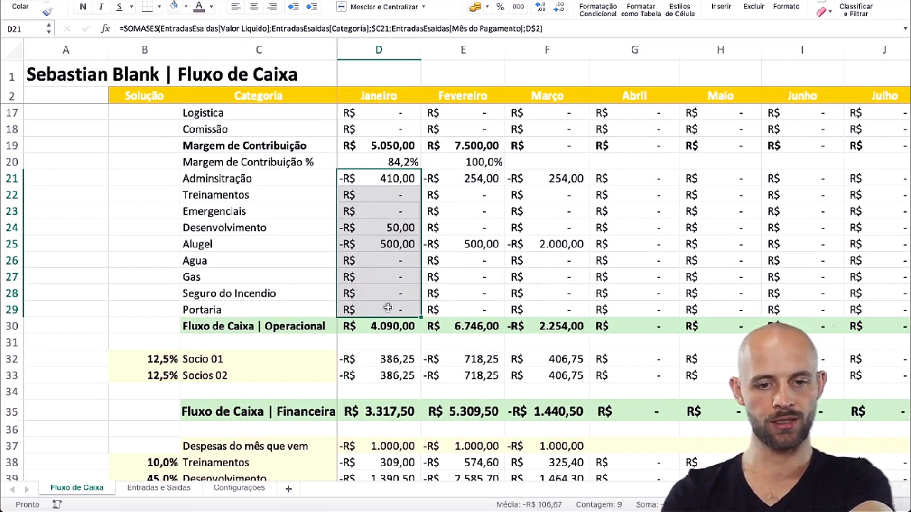
# - Examine January's allocations below the financial cash flow, including the Despesas do mês que vem, Treinamentos, Desenvolvimento and Emergenciais amounts in D37:D40
pyautogui.scroll(-5, 388, 307)
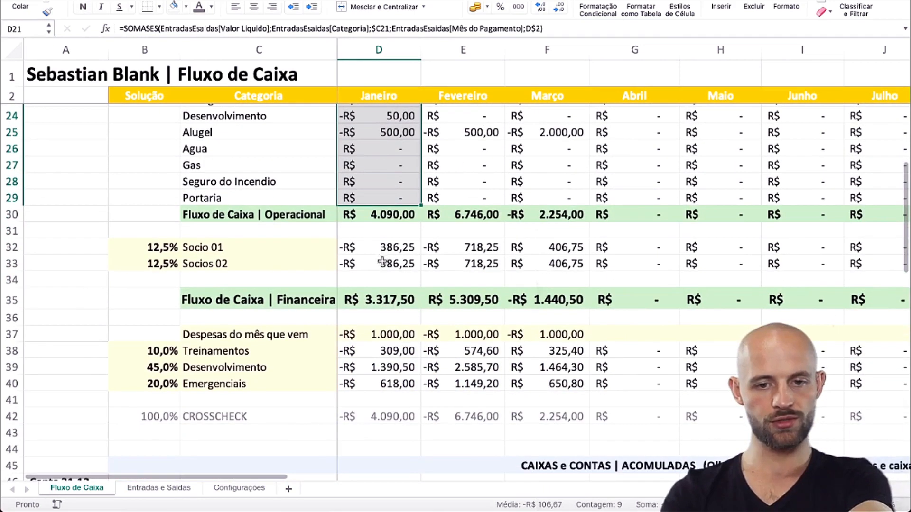
pyautogui.moveTo(383, 248); pyautogui.dragTo(389, 319)
pyautogui.scroll(-3, 385, 261)
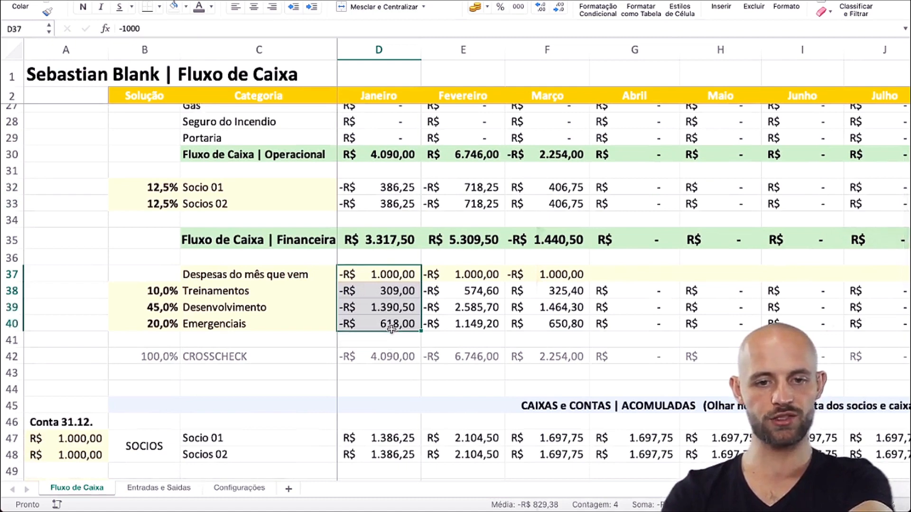
pyautogui.click(385, 274)
# - Compare January's fixed expenses in D21:D26 with Despesas do mês que vem in D37, and examine the allocation percentages and amounts in B38:D40
pyautogui.scroll(3, 385, 273)
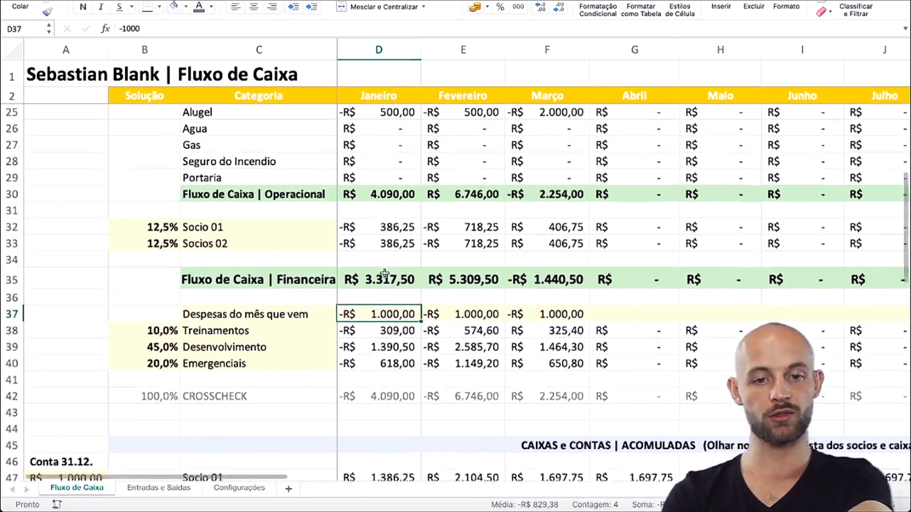
pyautogui.moveTo(396, 157); pyautogui.dragTo(394, 231)
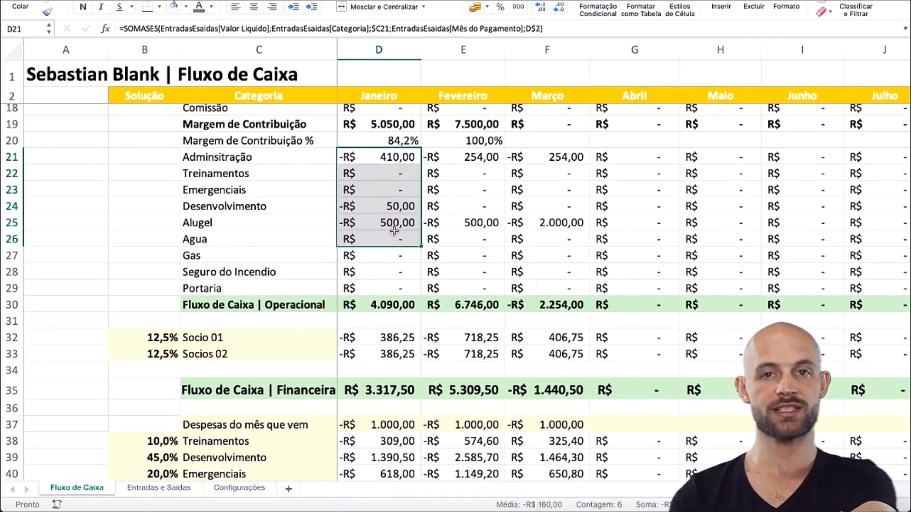
pyautogui.scroll(-3, 394, 231)
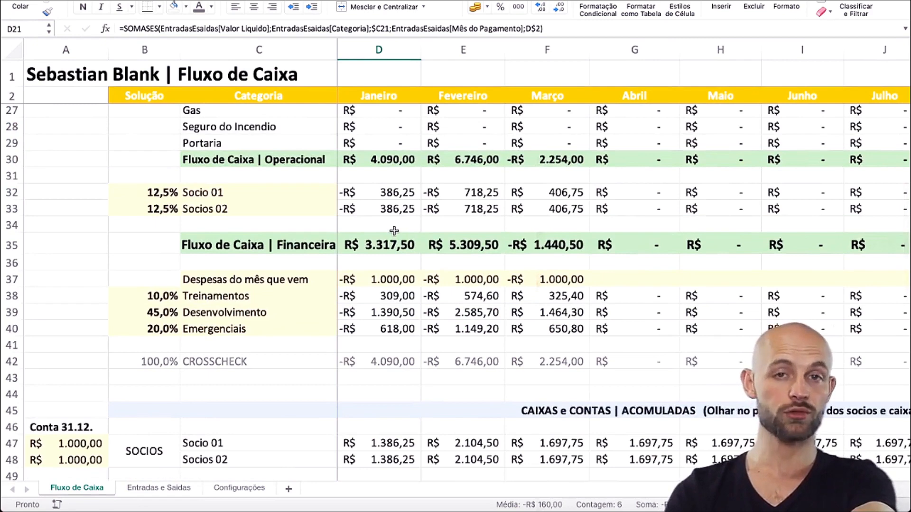
pyautogui.scroll(3, 394, 231)
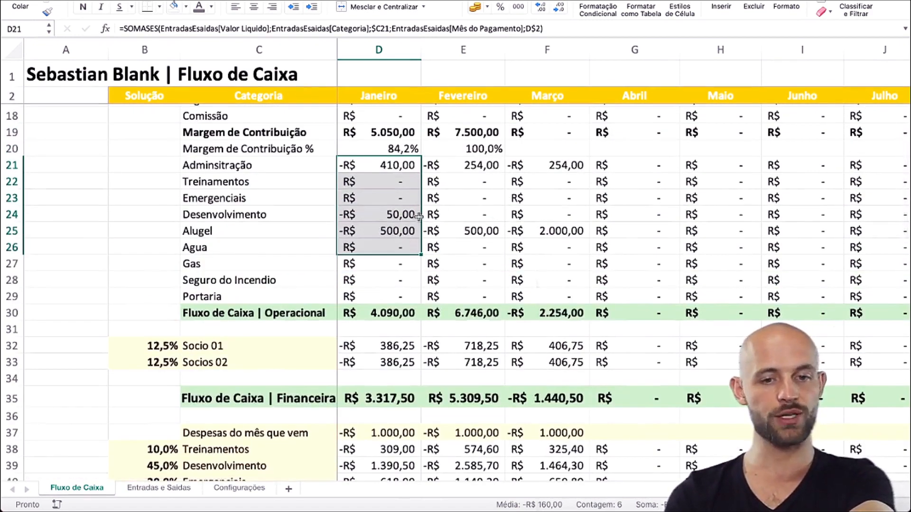
pyautogui.scroll(-3, 435, 292)
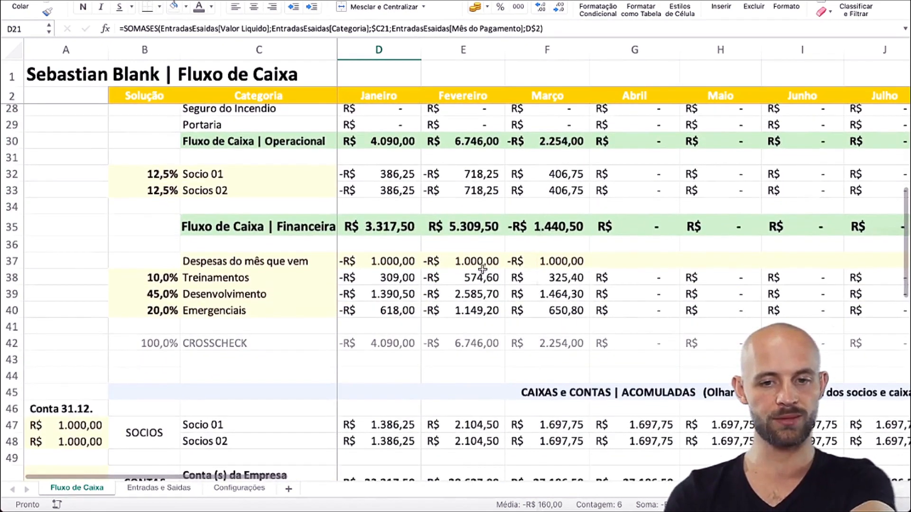
pyautogui.click(393, 261)
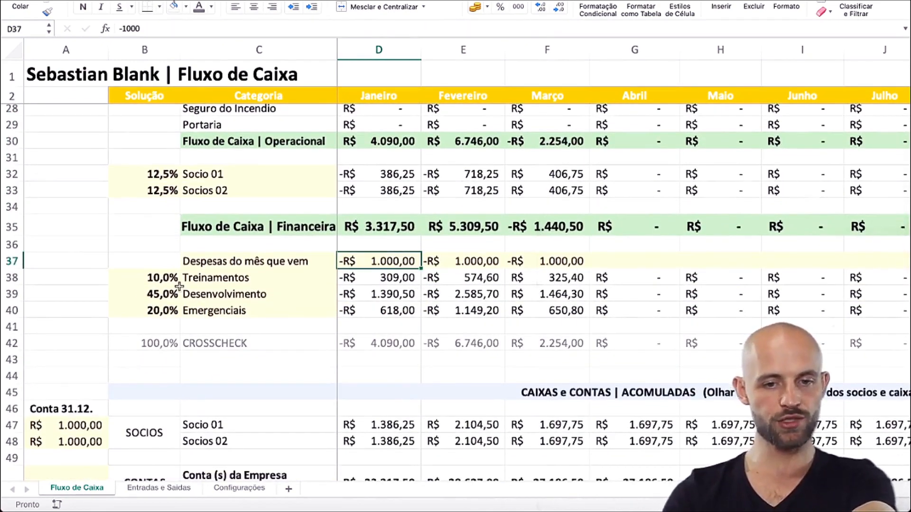
pyautogui.moveTo(140, 280); pyautogui.dragTo(369, 302)
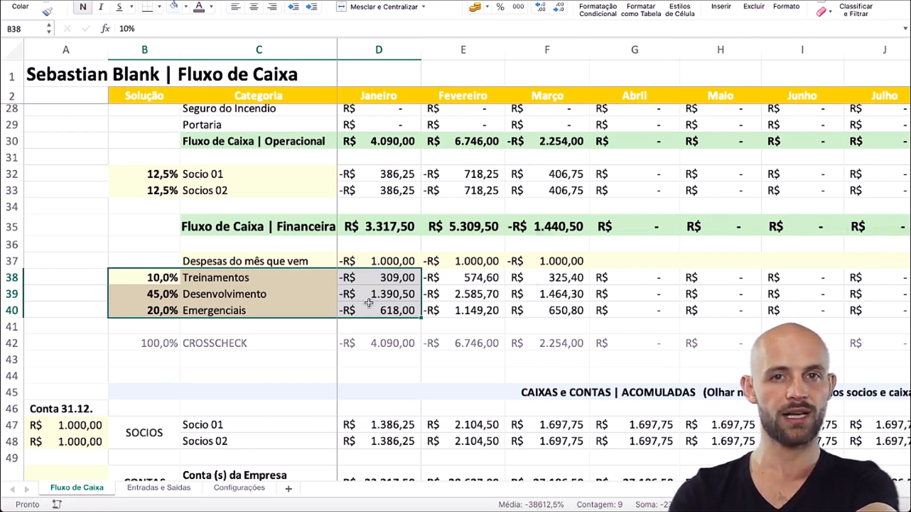
# - Review the CAIXAS e CONTAS | ACOMULADAS section, checking the company account's opening balance in A50 and its January and February balances
pyautogui.scroll(-5, 372, 351)
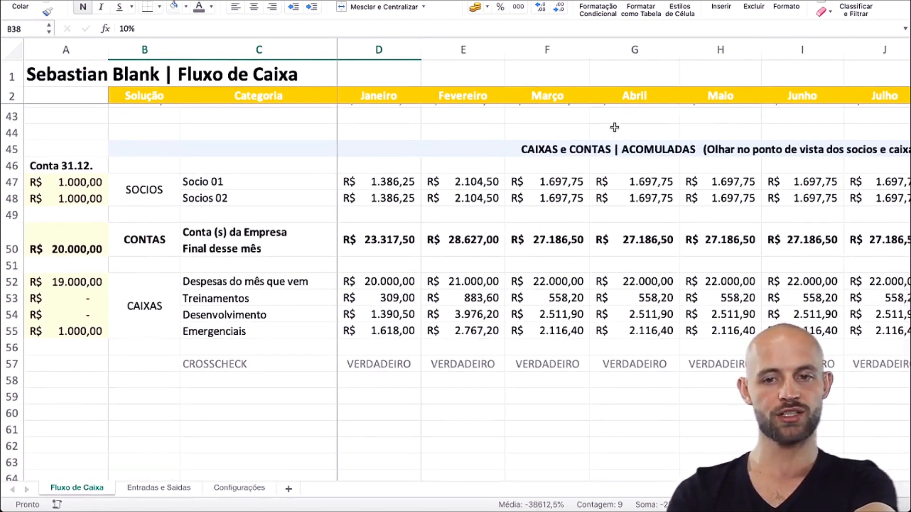
pyautogui.click(12, 149)
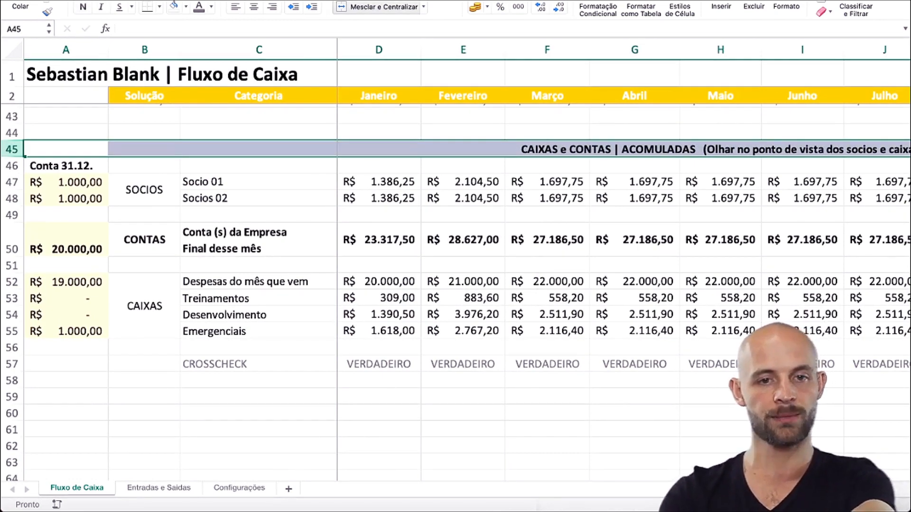
pyautogui.scroll(1, 128, 130)
pyautogui.click(72, 250)
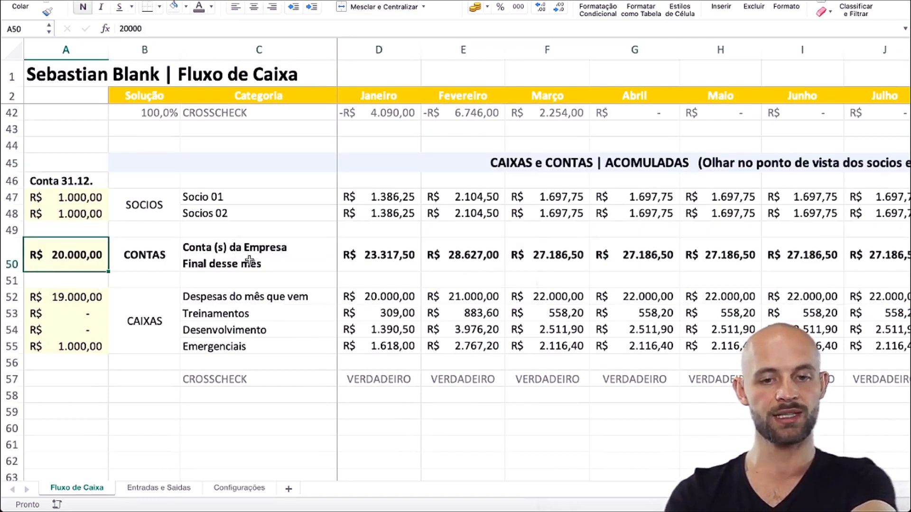
pyautogui.click(377, 252)
pyautogui.click(445, 258)
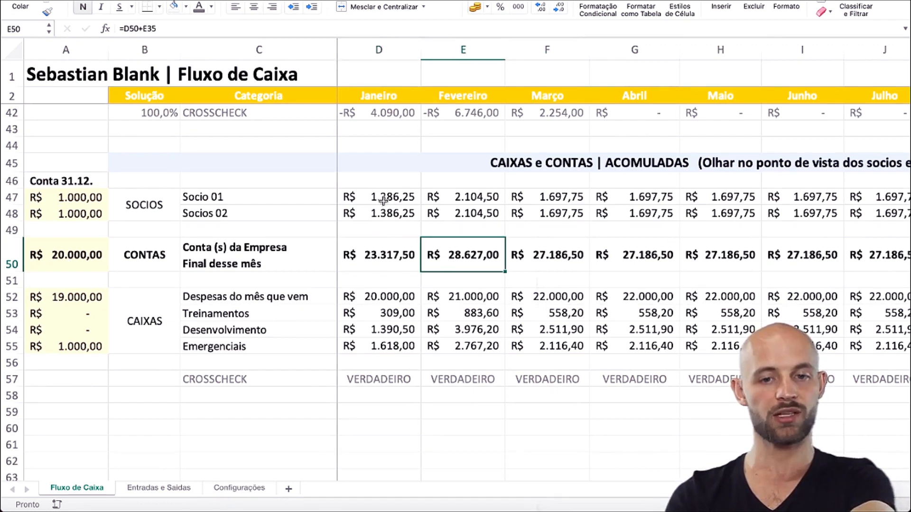
# - Inspect the accumulated Socio balances, the CAIXAS reserves and January's CROSSCHECK in row 57, and return to the start of the sheet
pyautogui.moveTo(375, 197); pyautogui.dragTo(582, 210)
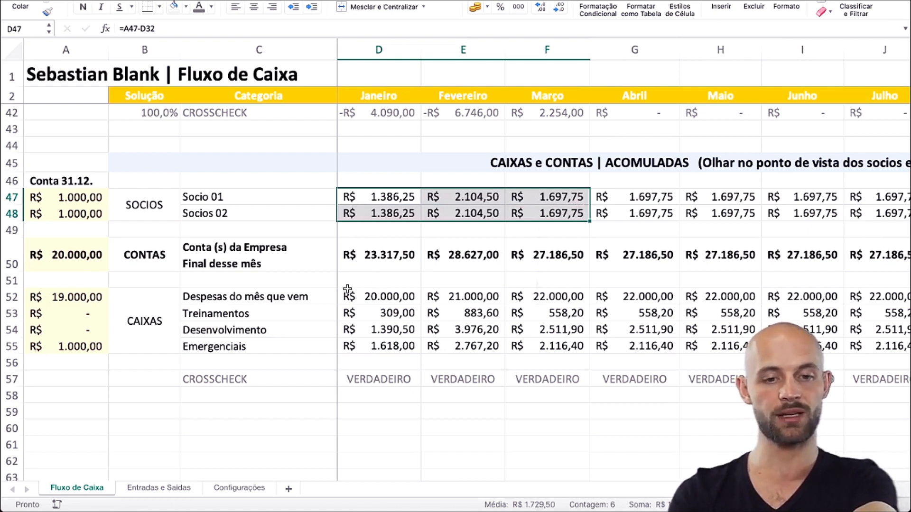
pyautogui.moveTo(296, 313); pyautogui.dragTo(522, 332)
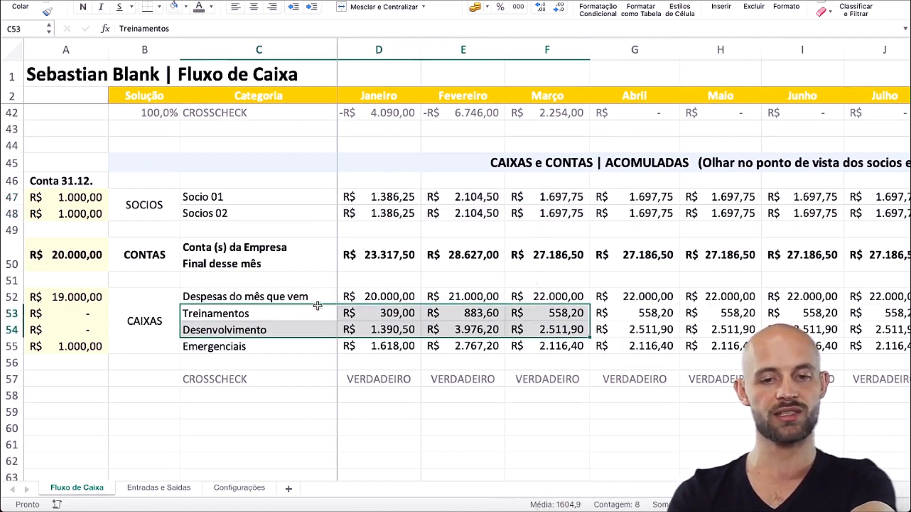
pyautogui.click(370, 296)
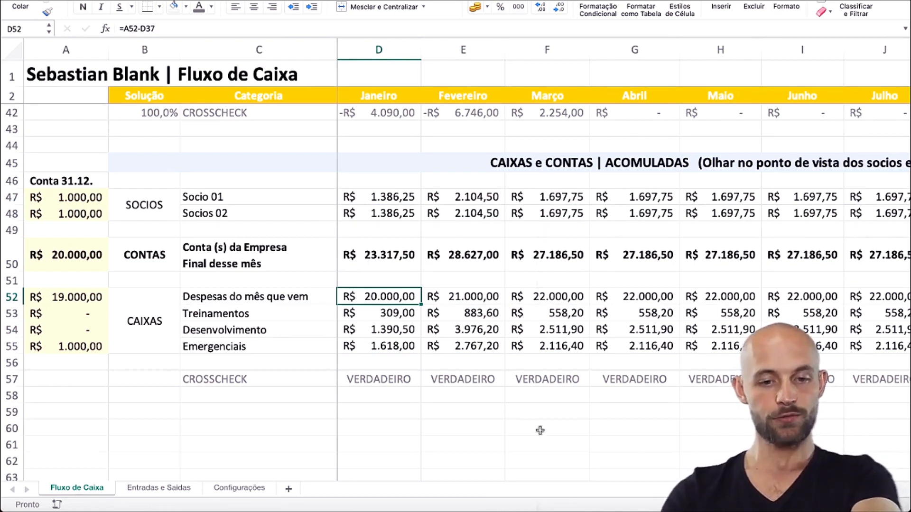
pyautogui.moveTo(284, 380); pyautogui.dragTo(400, 379)
pyautogui.scroll(4, 400, 379)
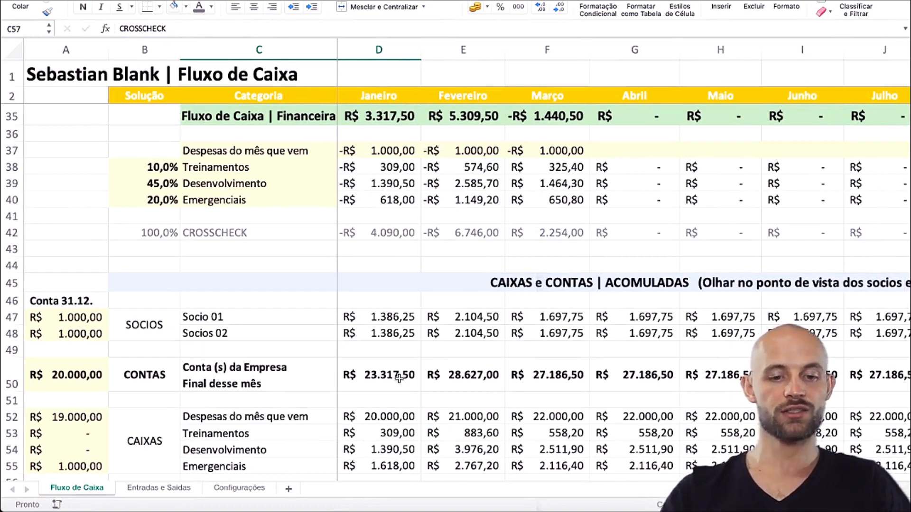
pyautogui.scroll(-3, 399, 378)
pyautogui.scroll(10, 427, 384)
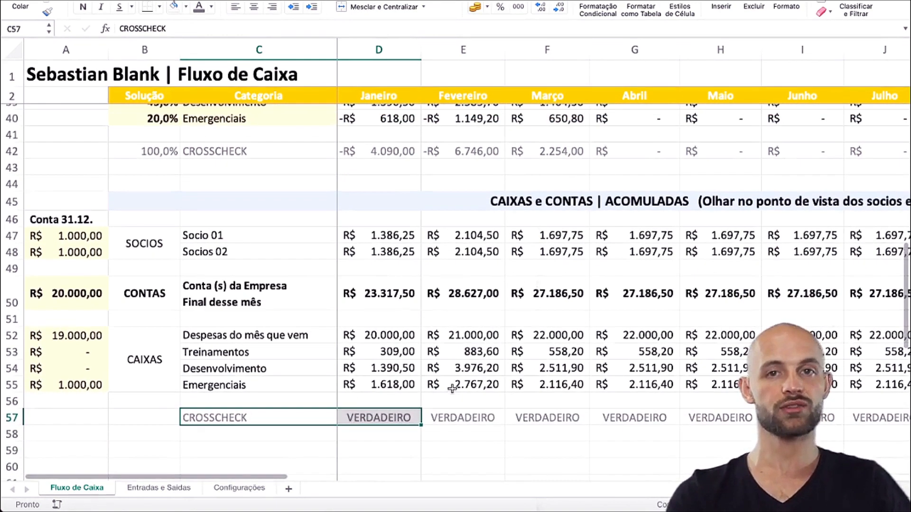
pyautogui.scroll(6, 452, 389)
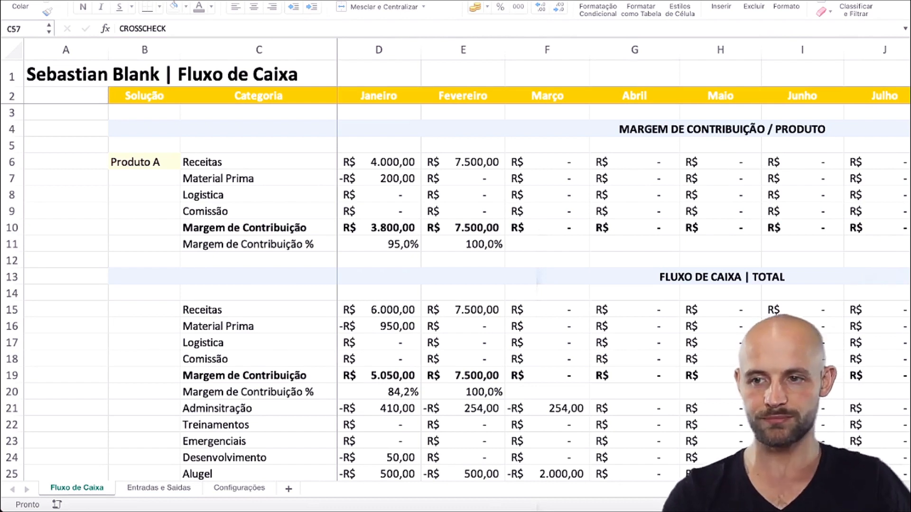
# - Bring the other workbook with the DASHBOARD sheet onto this screen and show it in full screen
pyautogui.click(906, 299)
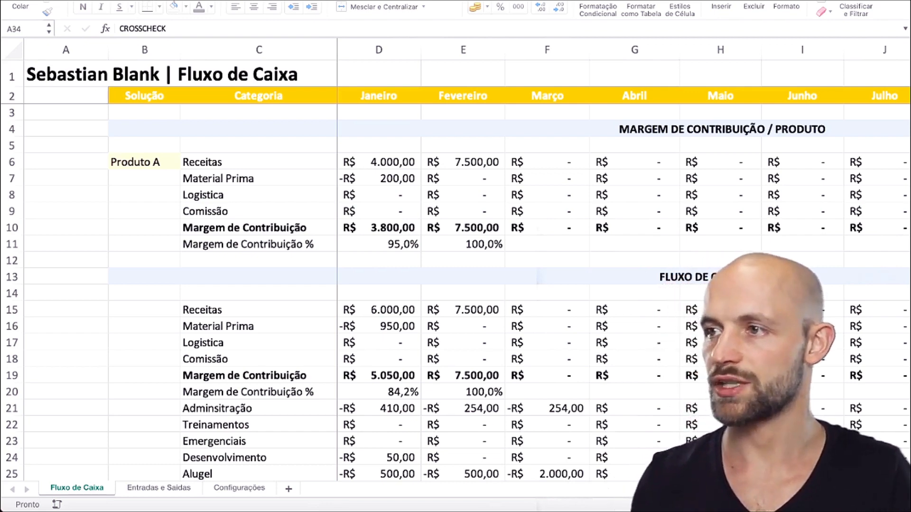
pyautogui.moveTo(908, 204); pyautogui.dragTo(492, 104)
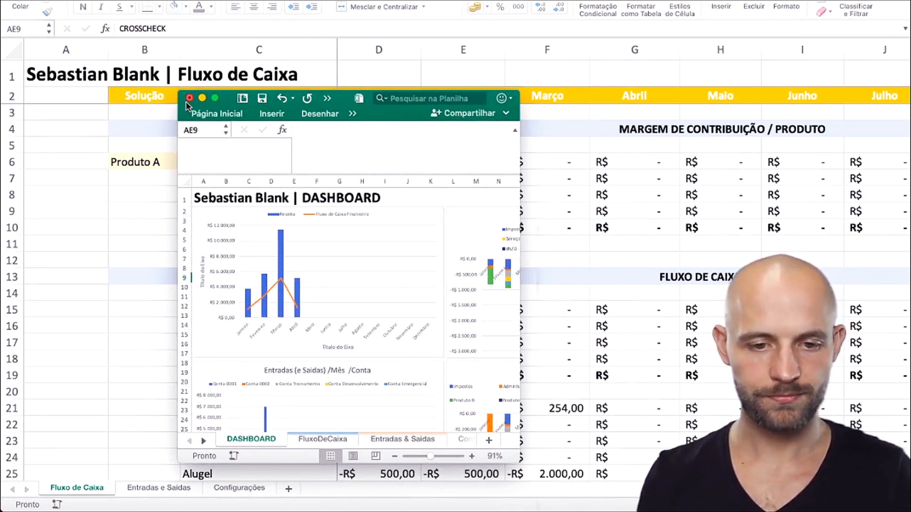
pyautogui.click(215, 98)
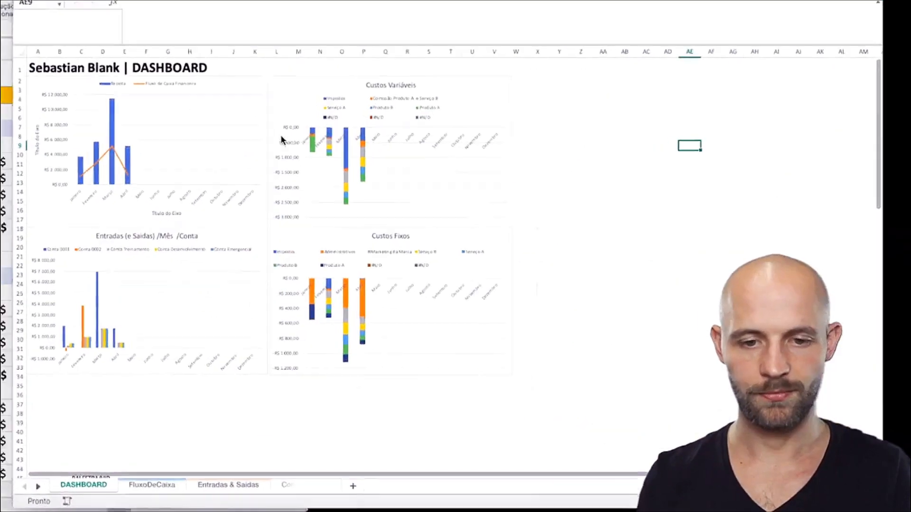